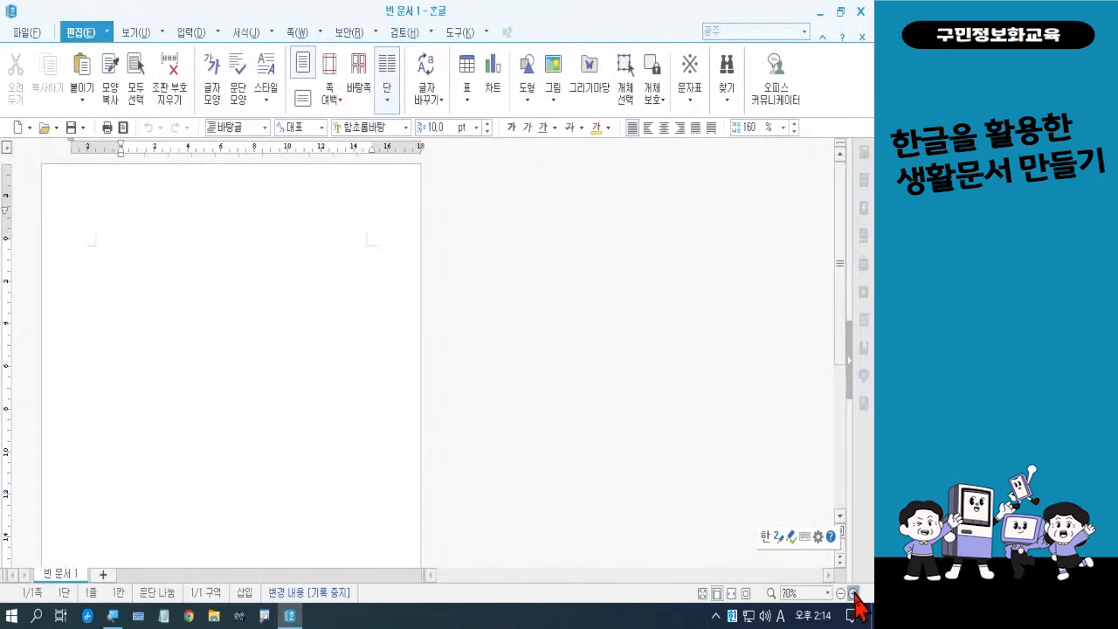
Step: Set the blank document's top, left, right and bottom page margins to 5 mm each
click(853, 593)
click(853, 593)
click(853, 593)
click(853, 593)
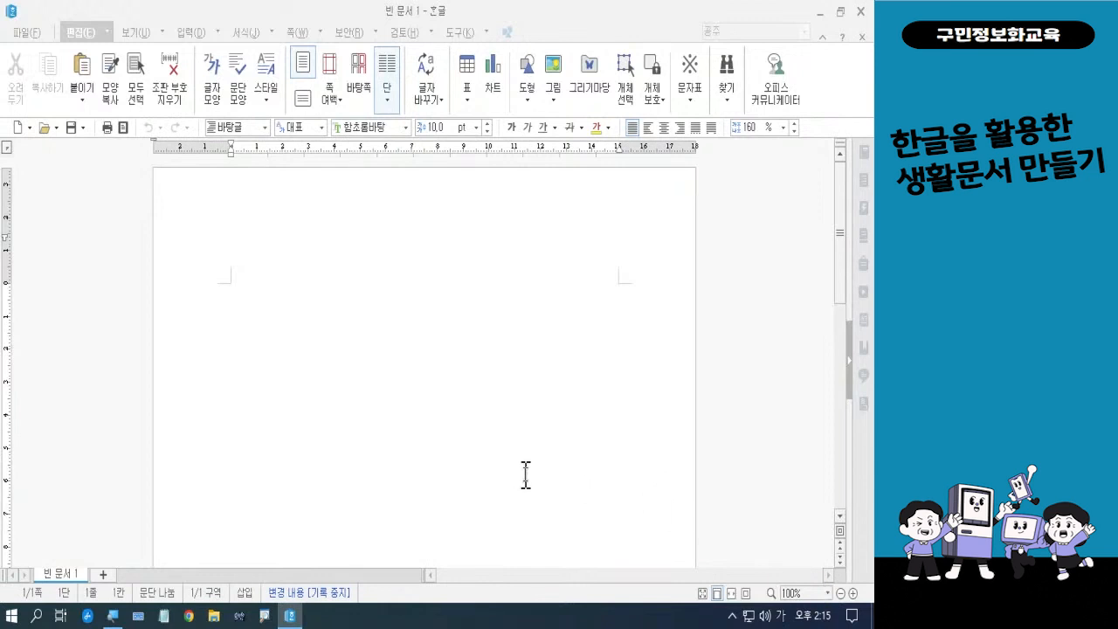
click(405, 385)
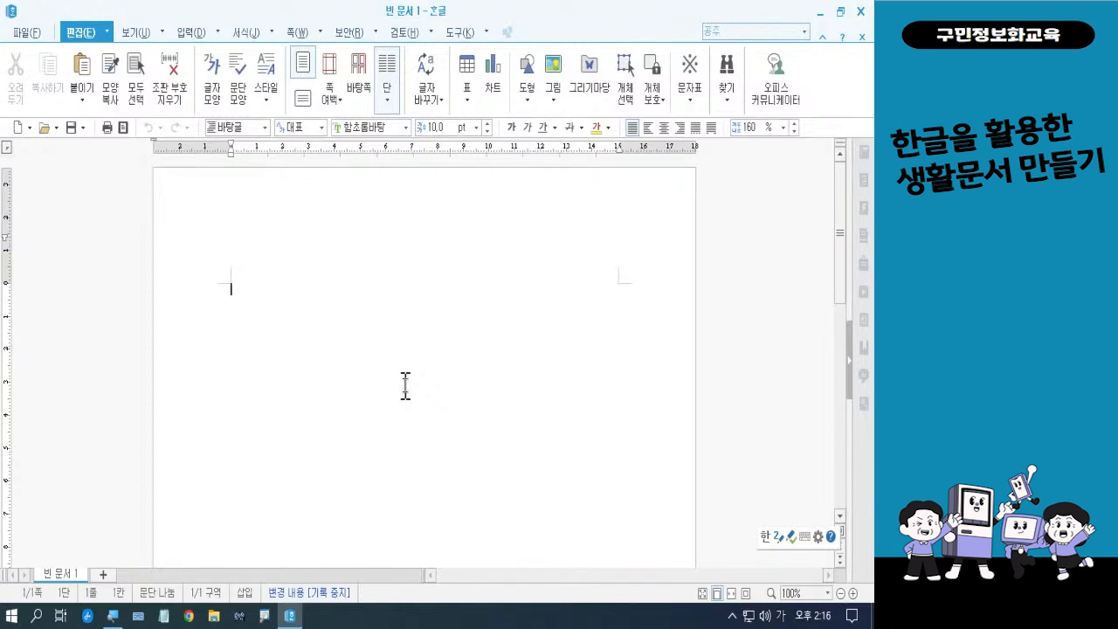
key(F7)
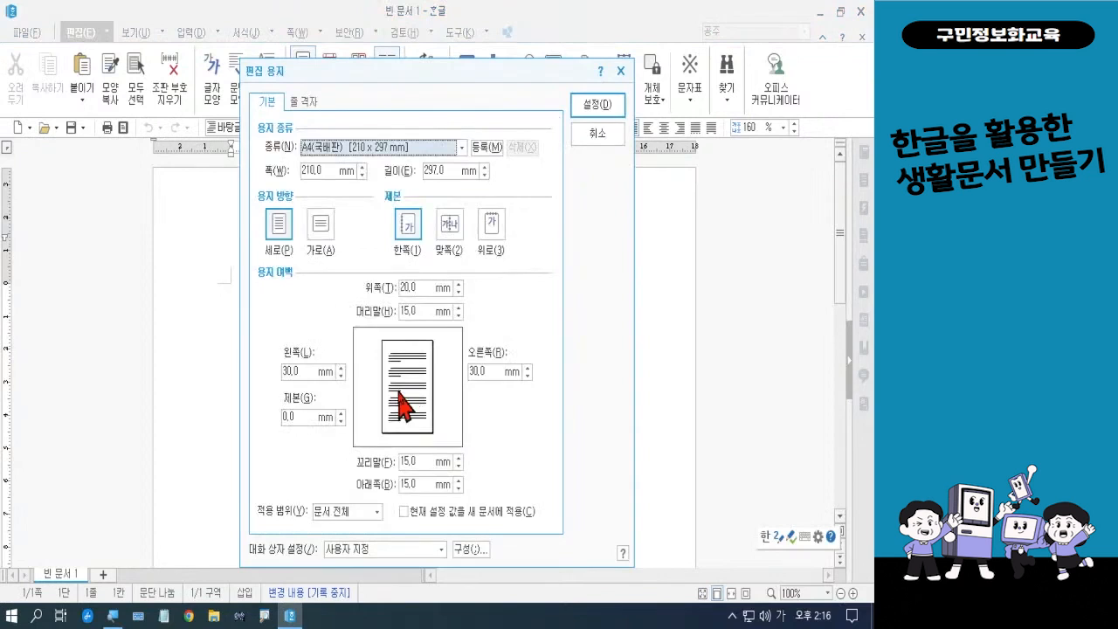
click(398, 286)
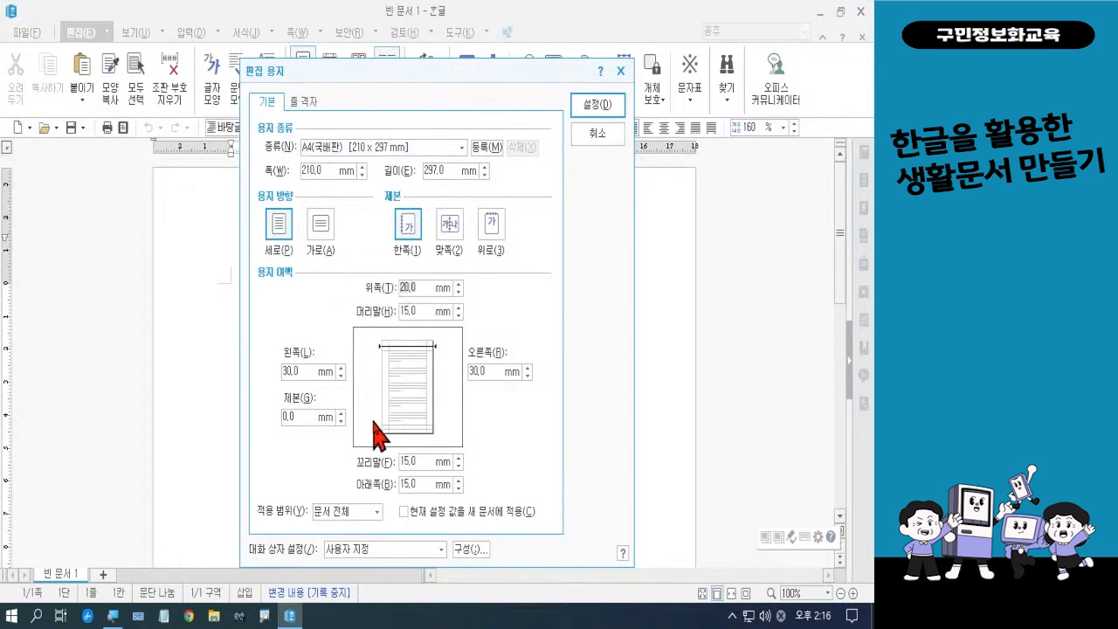
text(5)
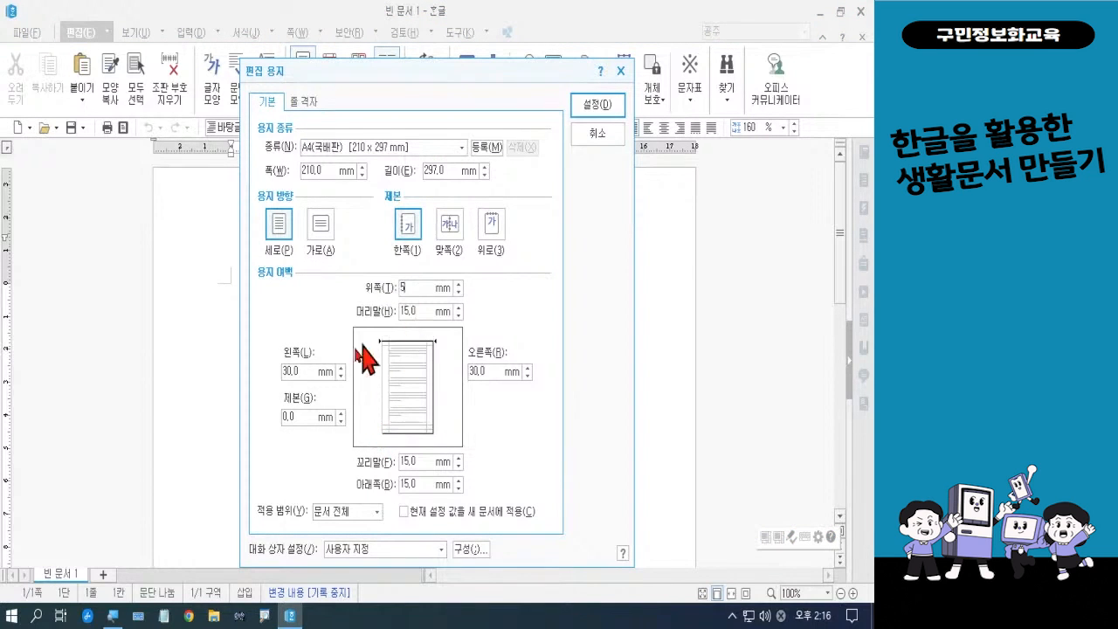
drag(309, 376, 279, 374)
text(5)
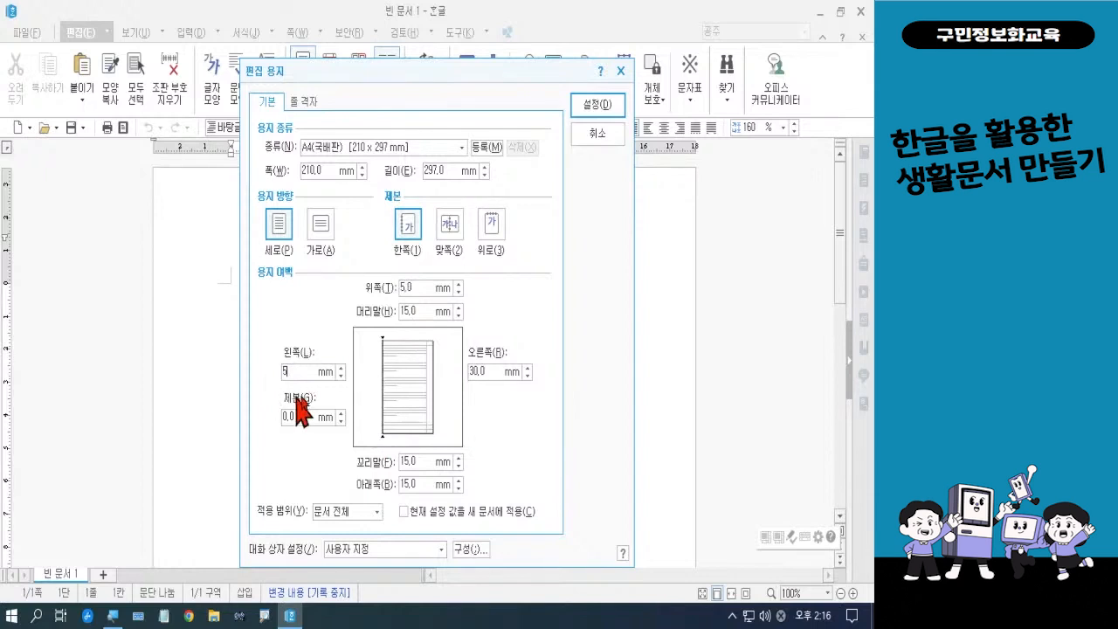
click(471, 372)
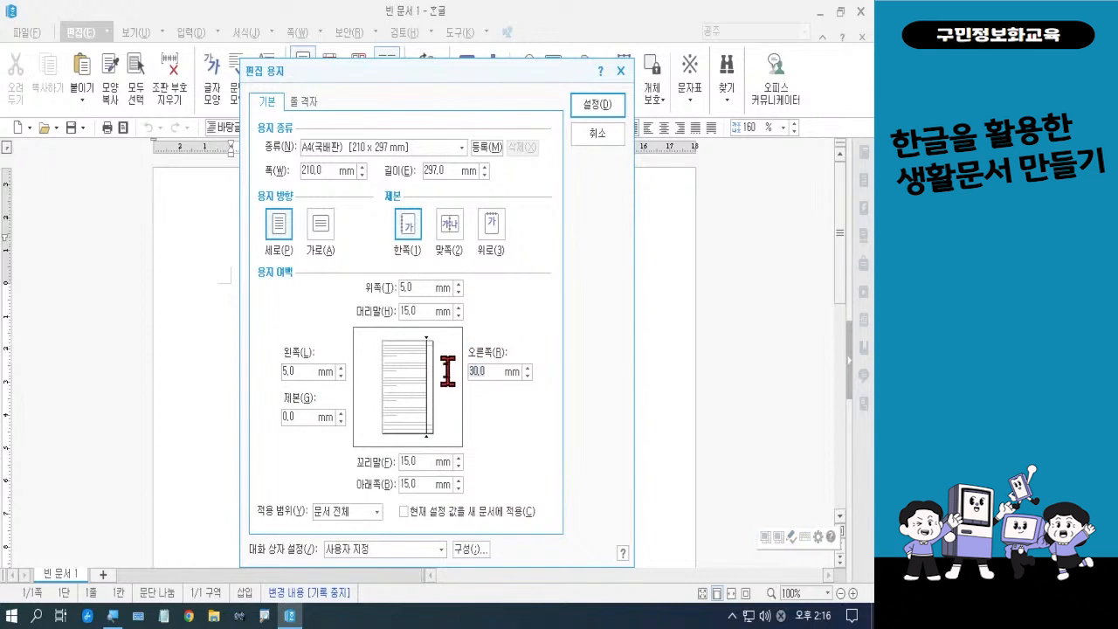
text(5)
click(401, 484)
text(5)
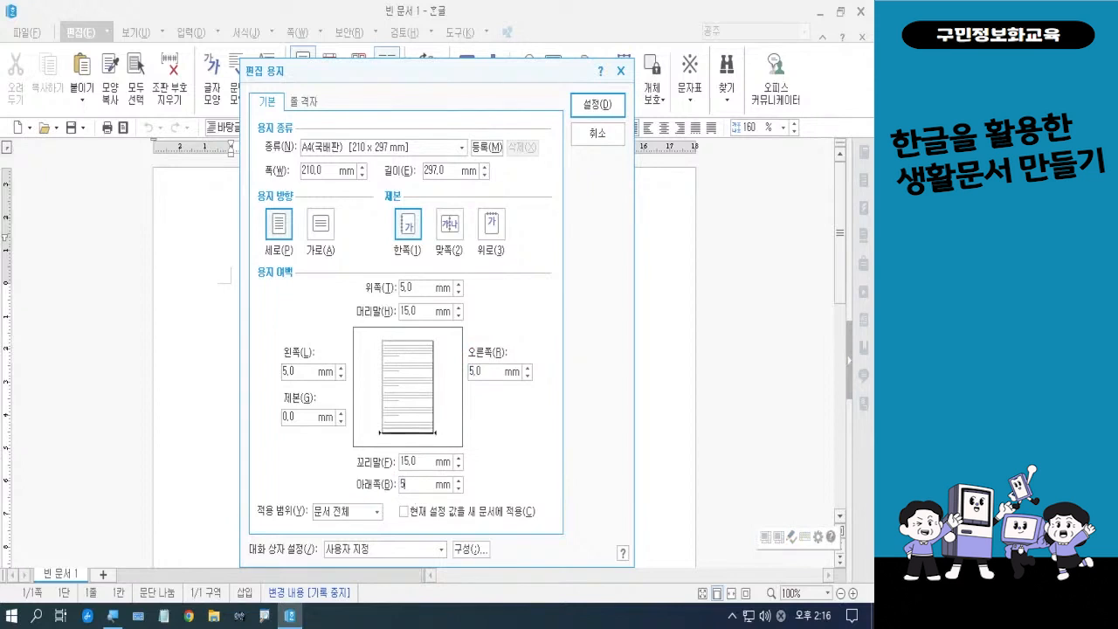
Step: Set the header and footer margins to 5 mm each and apply the page setup
click(423, 312)
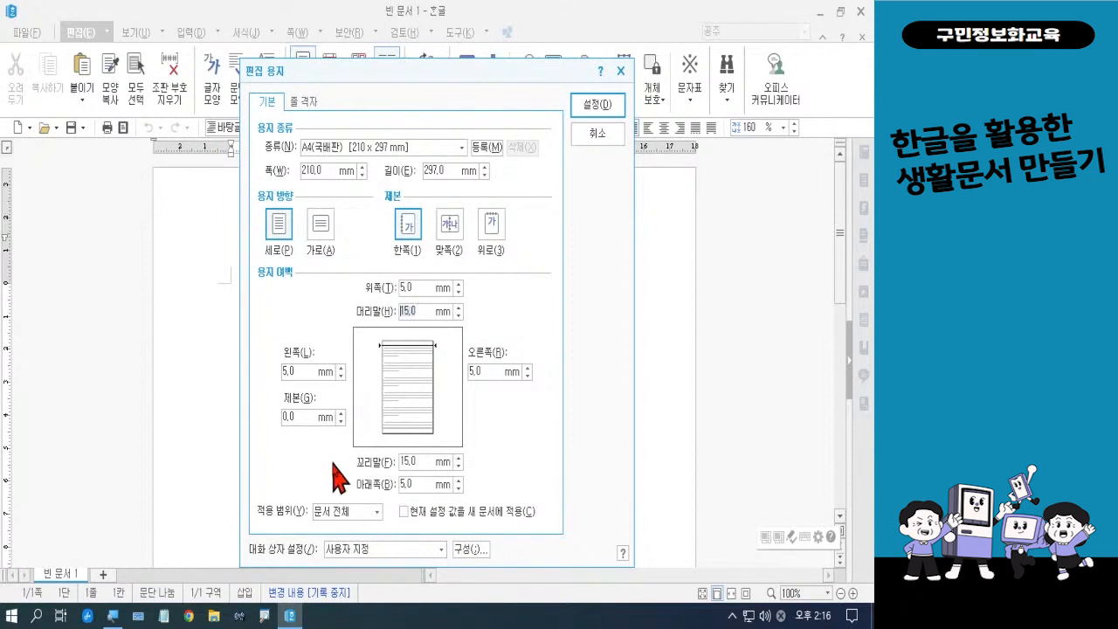
text(5)
click(417, 461)
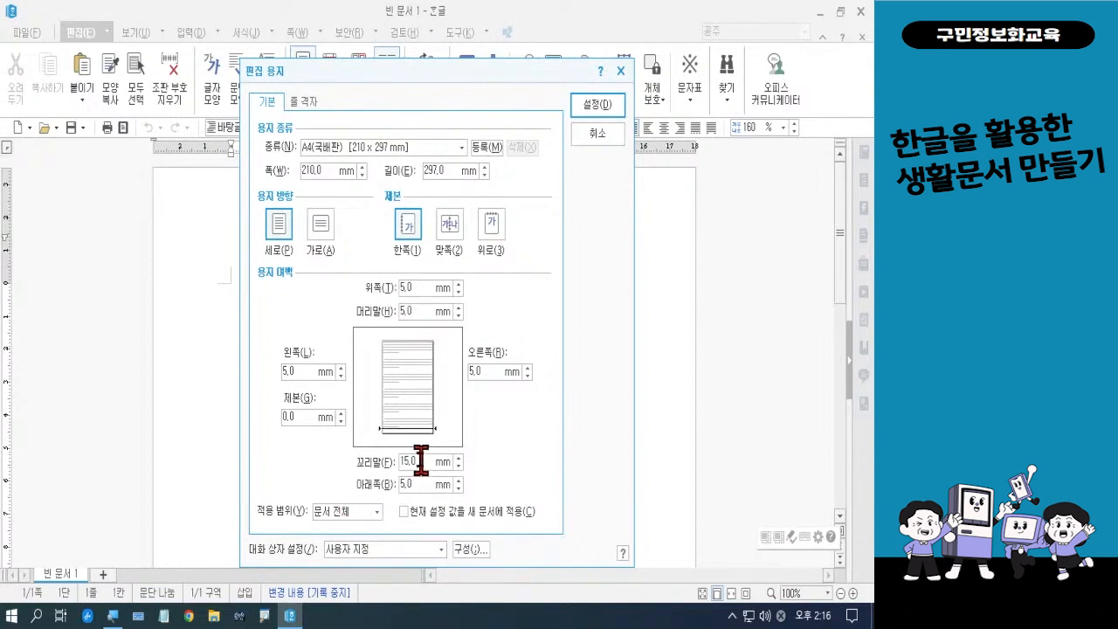
text(5)
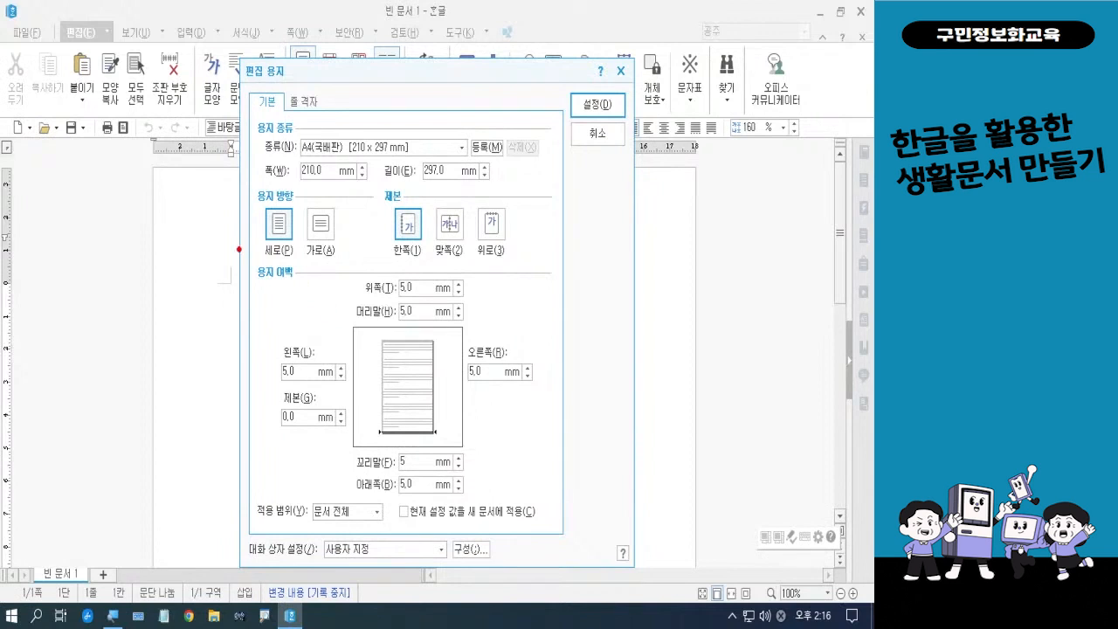
mouse_move(238, 248)
mouse_down()
mouse_move(398, 435)
mouse_move(557, 516)
mouse_move(585, 514)
mouse_up()
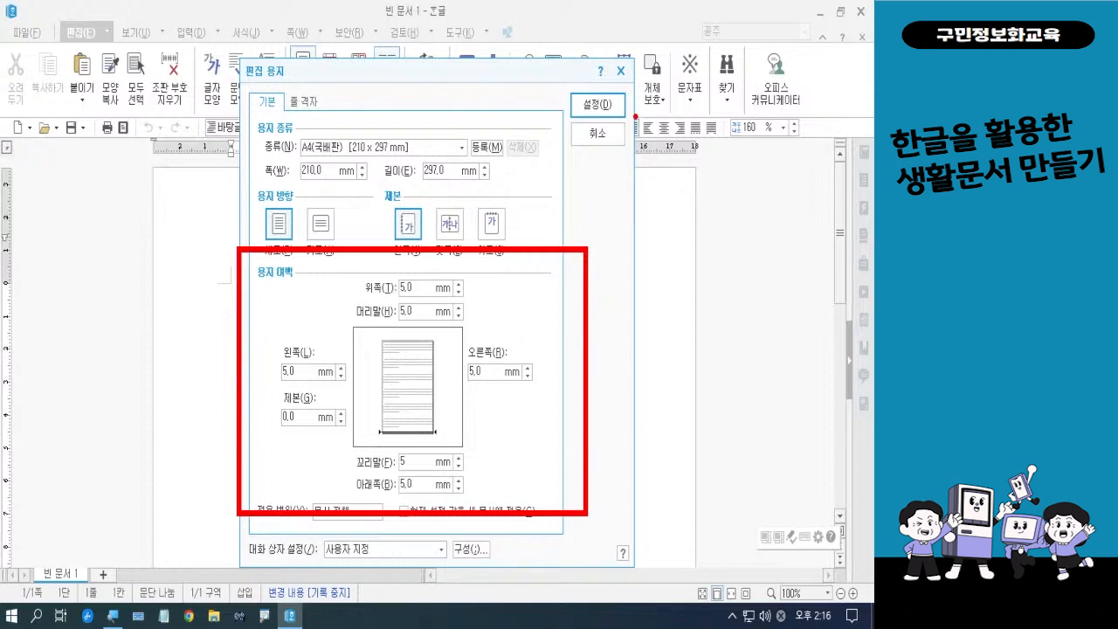
mouse_move(636, 116)
mouse_down()
mouse_move(550, 110)
mouse_move(625, 78)
mouse_move(622, 127)
mouse_up()
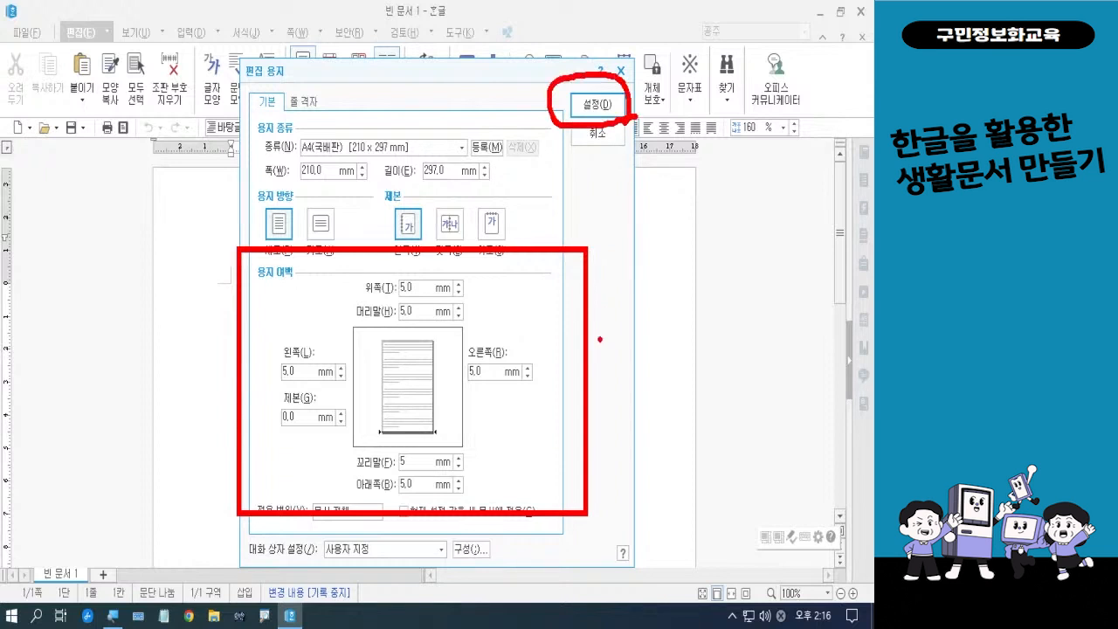
key(Escape)
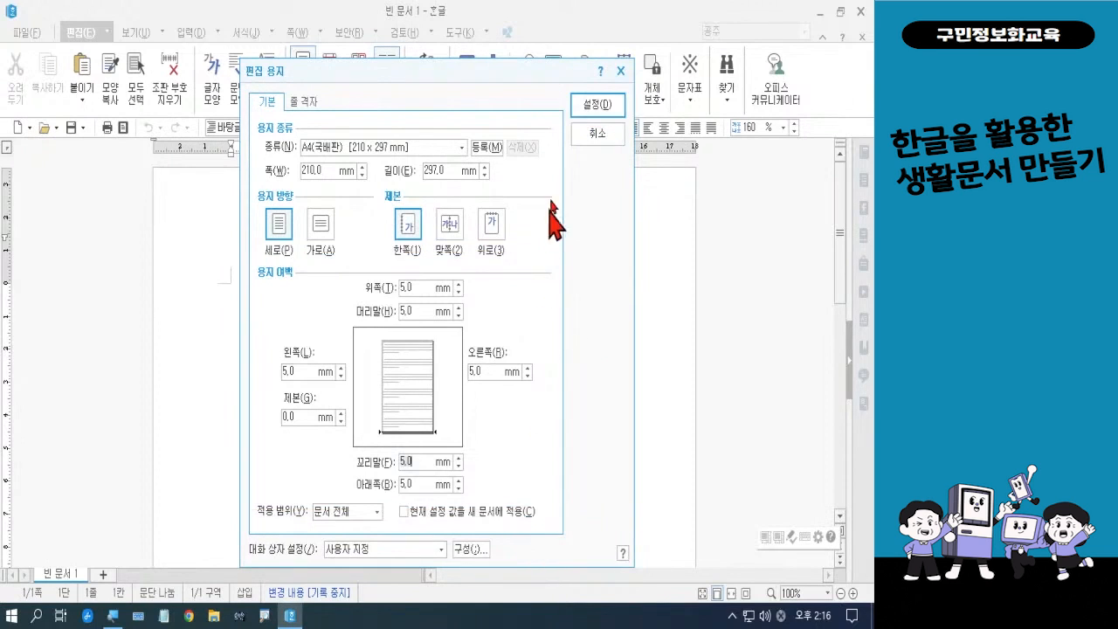
click(590, 104)
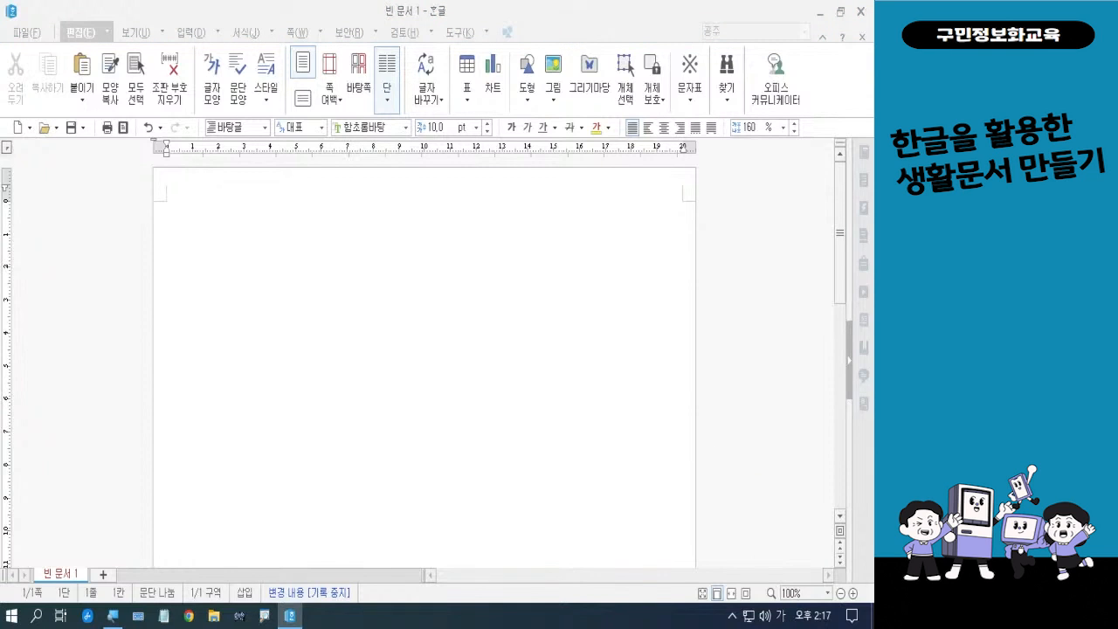
Step: Insert a table with 15 rows and 3 columns at the start of the page, treated as a character
key(Hangul)
key(Hangul)
click(267, 294)
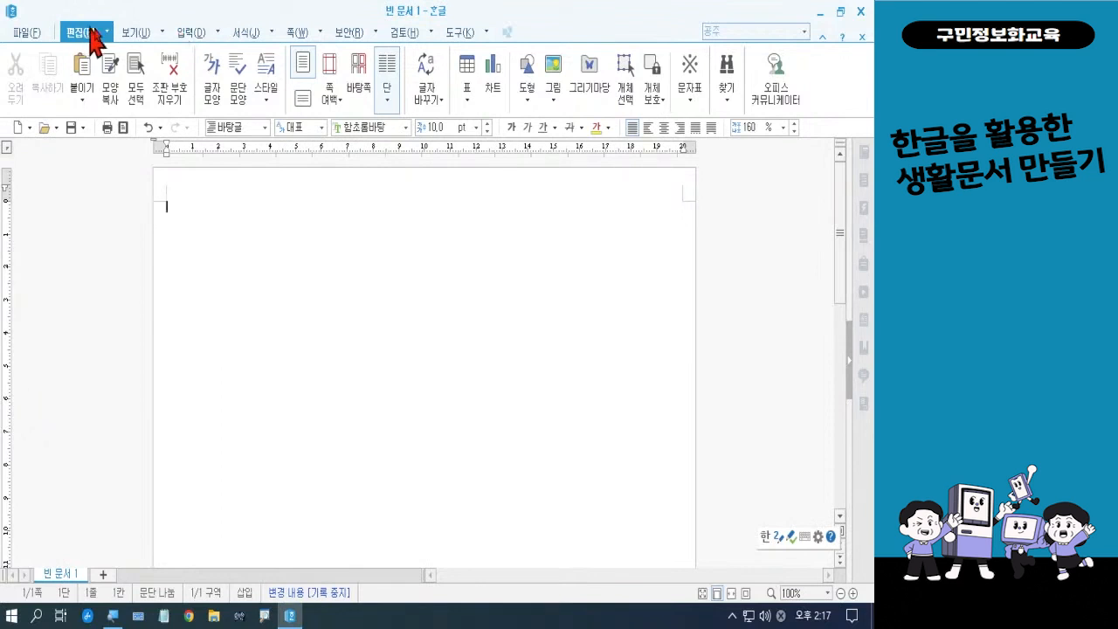
click(465, 70)
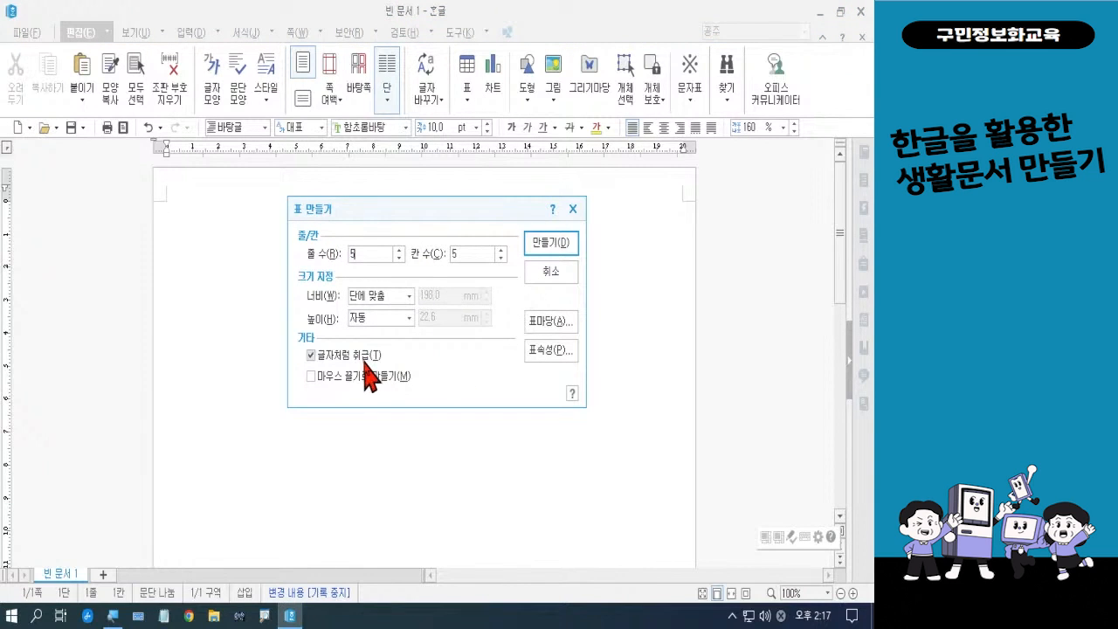
text(15)
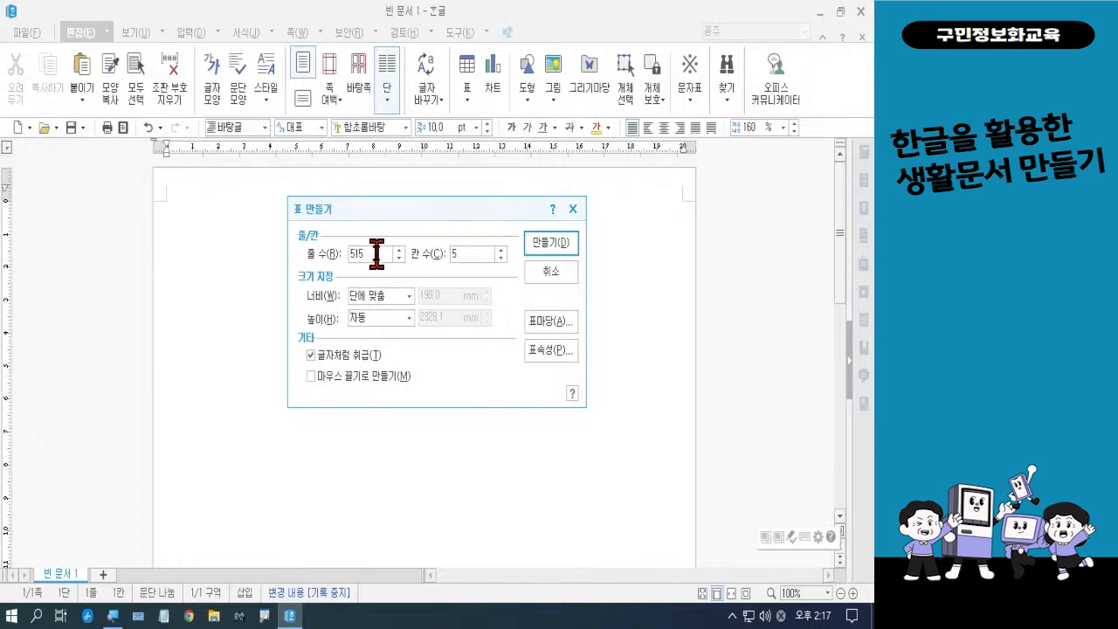
key(Delete)
text(3)
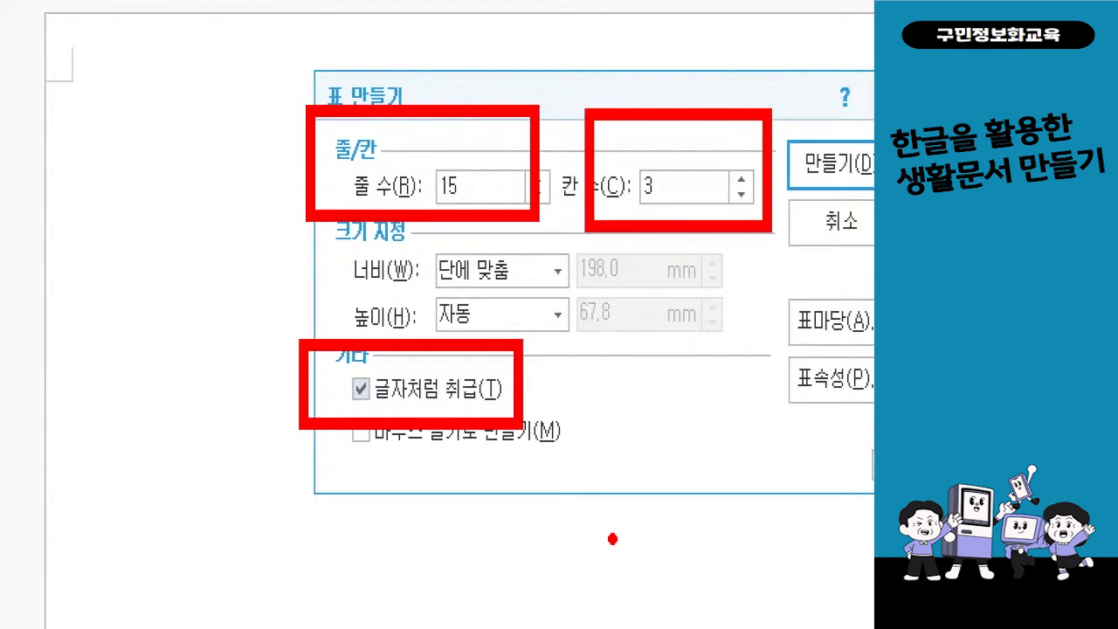
click(840, 172)
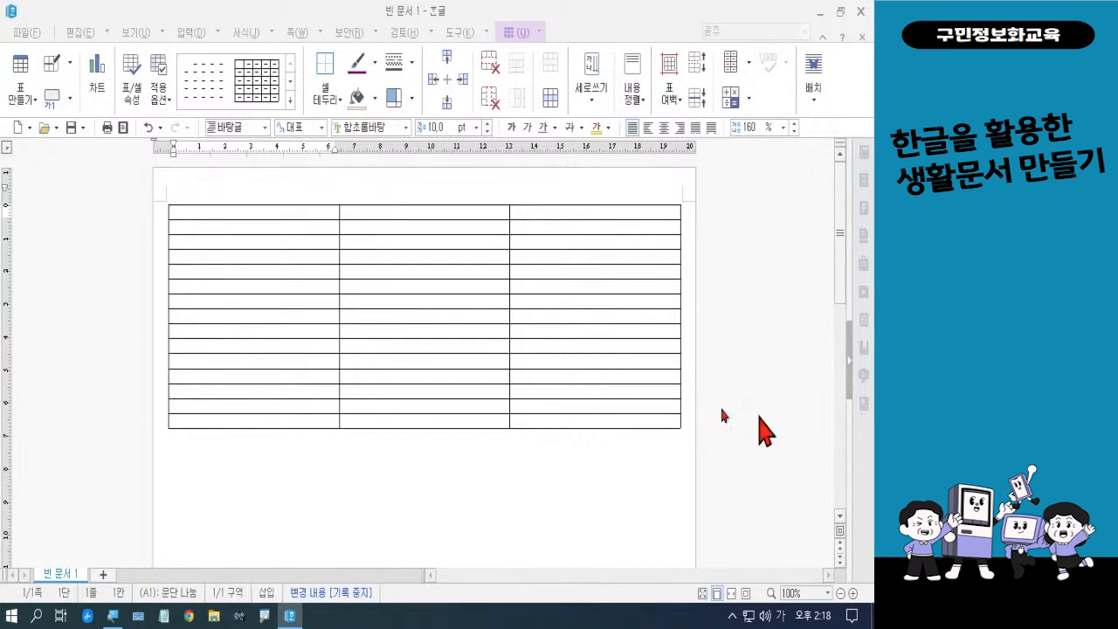
Step: Set the font size of all table cells to 12 pt
click(200, 212)
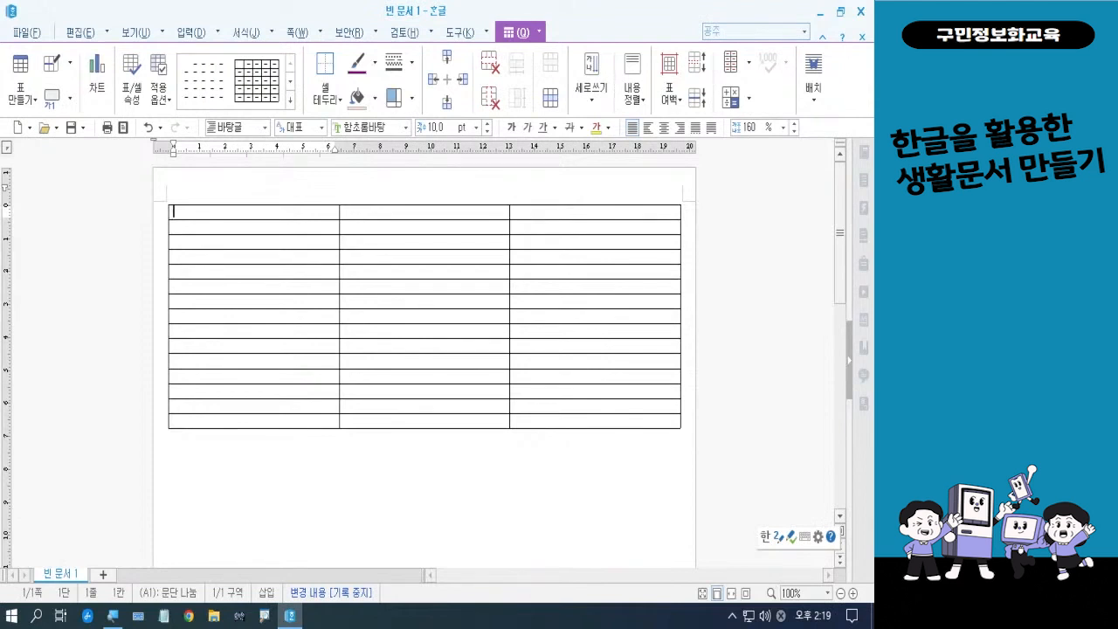
drag(245, 211, 595, 420)
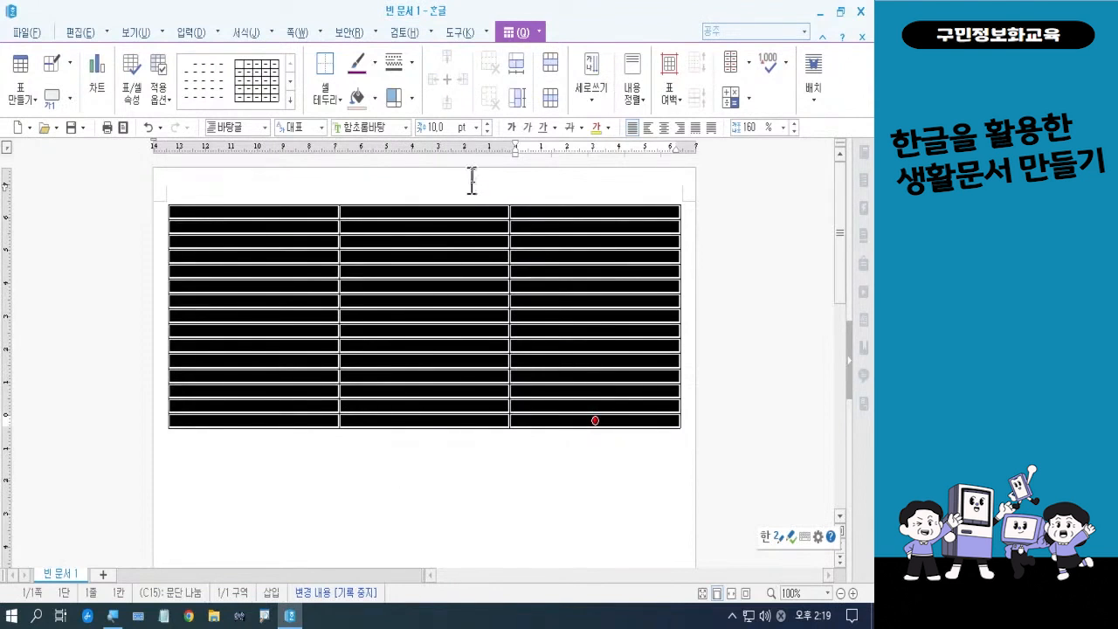
click(476, 128)
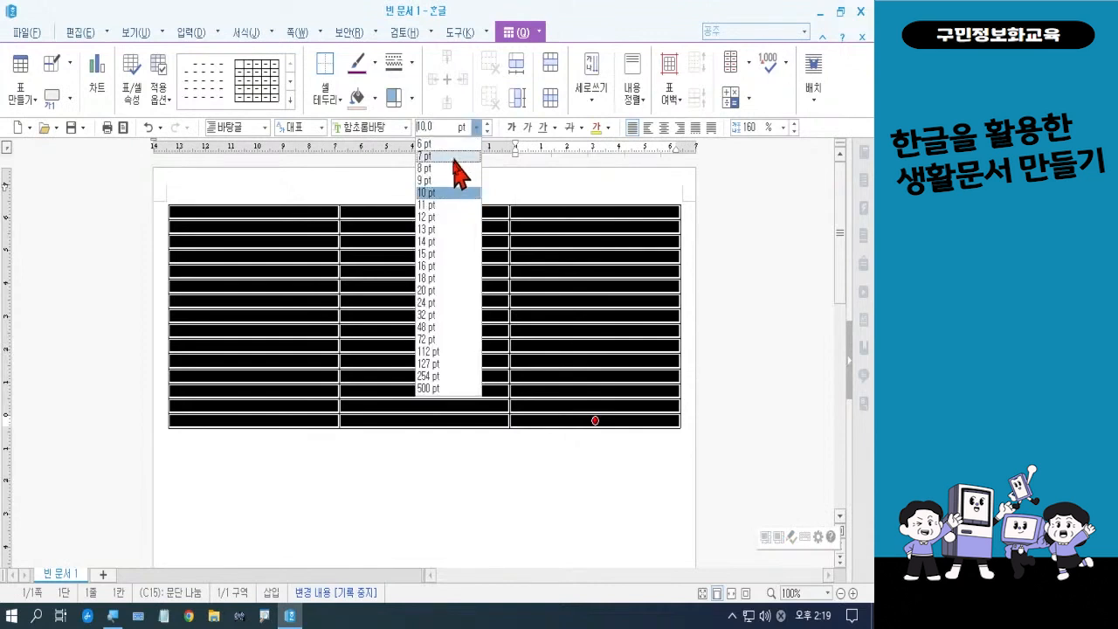
click(447, 217)
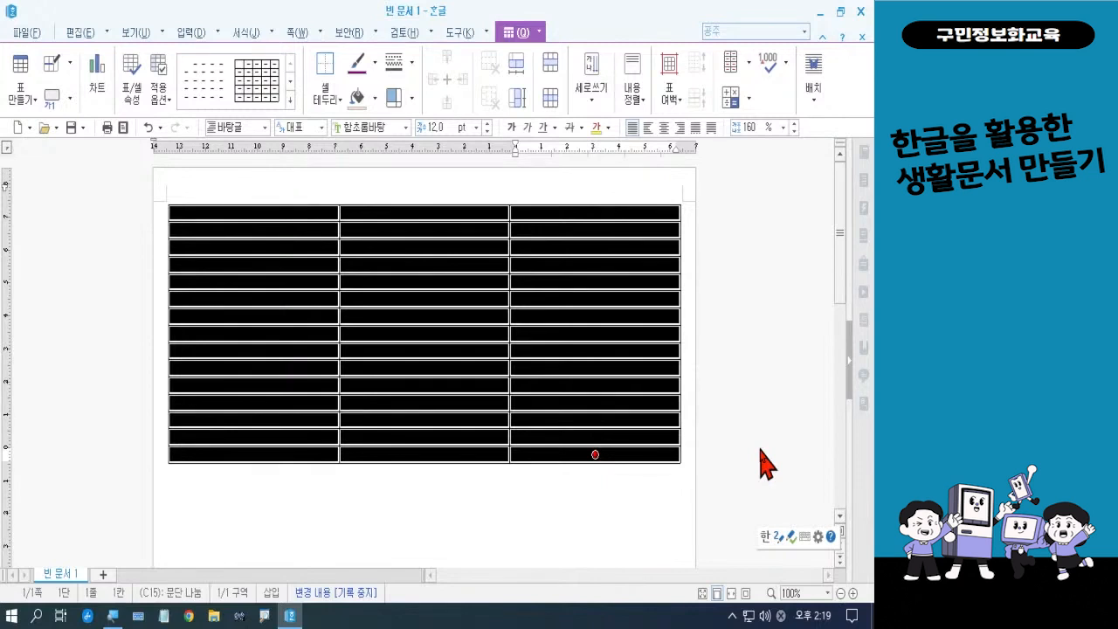
Step: Increase the height of all table rows evenly to about 8 mm and deselect the cells
key(ctrl+Down)
key(ctrl+Down)
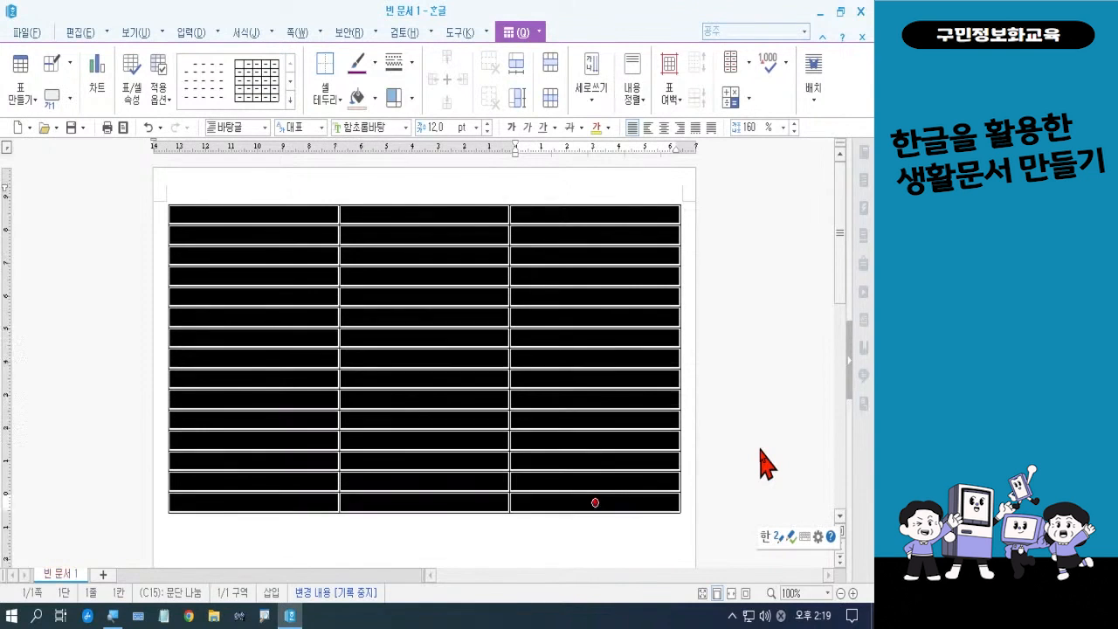
key(ctrl+Down)
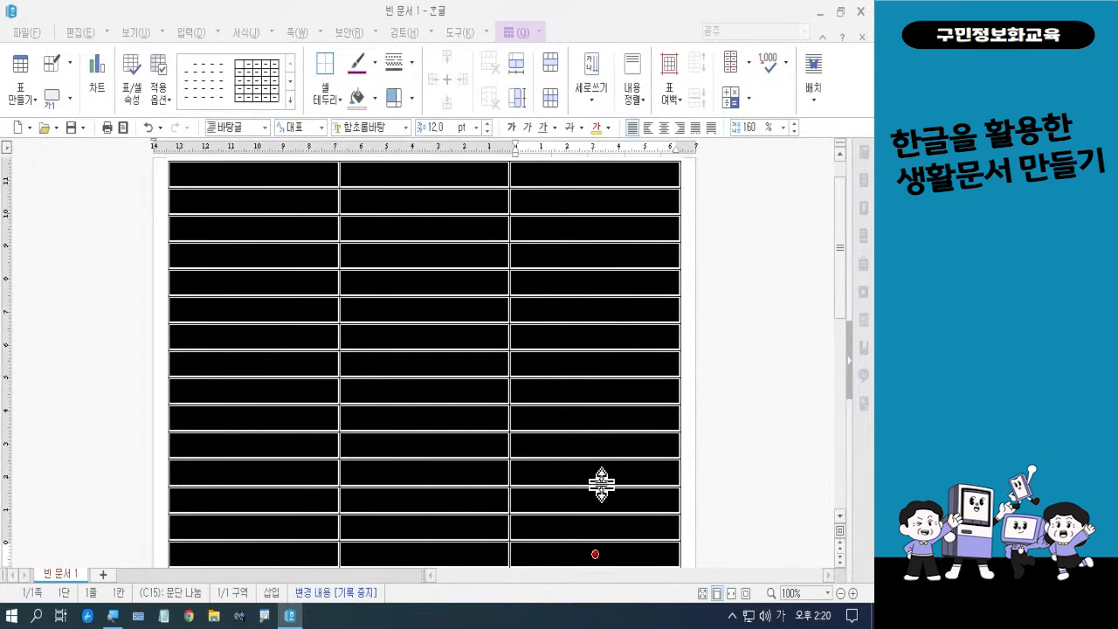
click(693, 475)
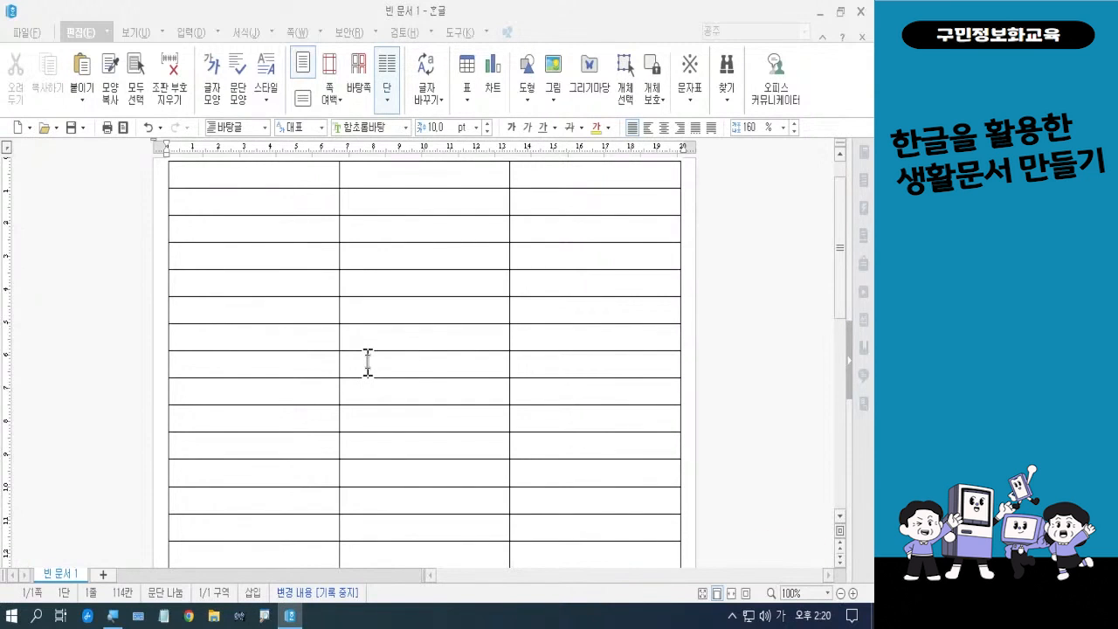
Step: Narrow the table's first column to about 8 mm, giving the freed width to the middle column
drag(311, 164, 379, 460)
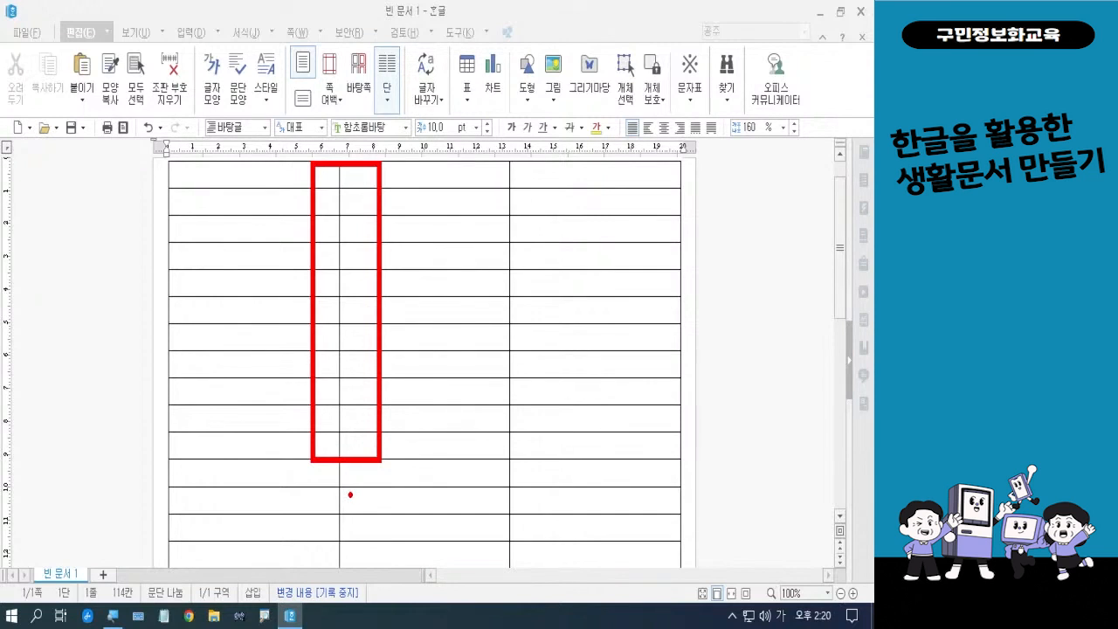
key(Escape)
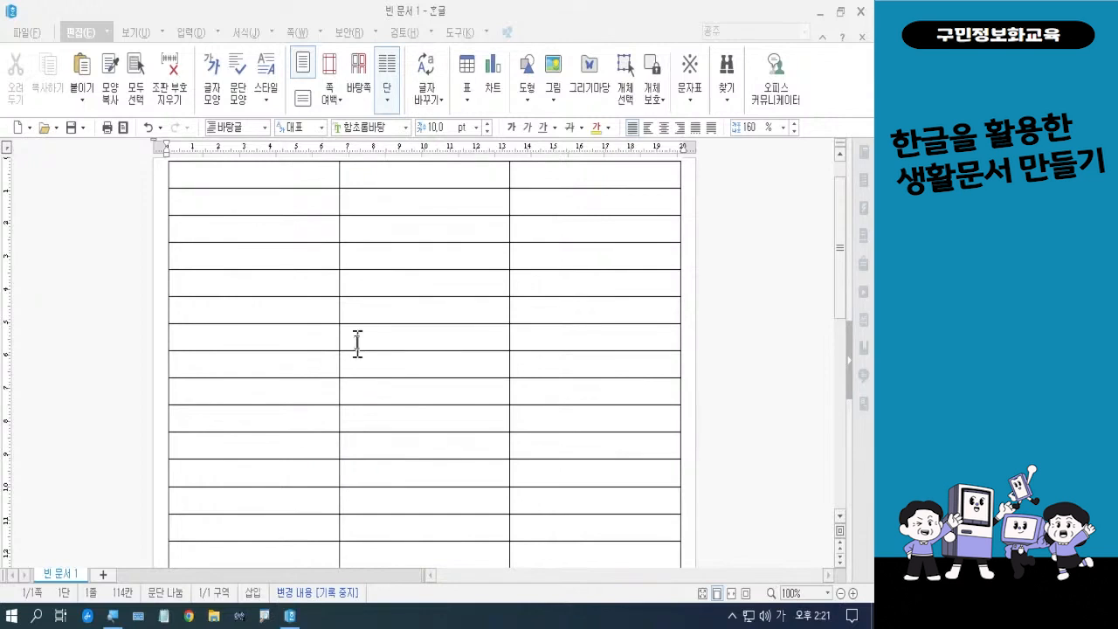
drag(339, 321, 188, 305)
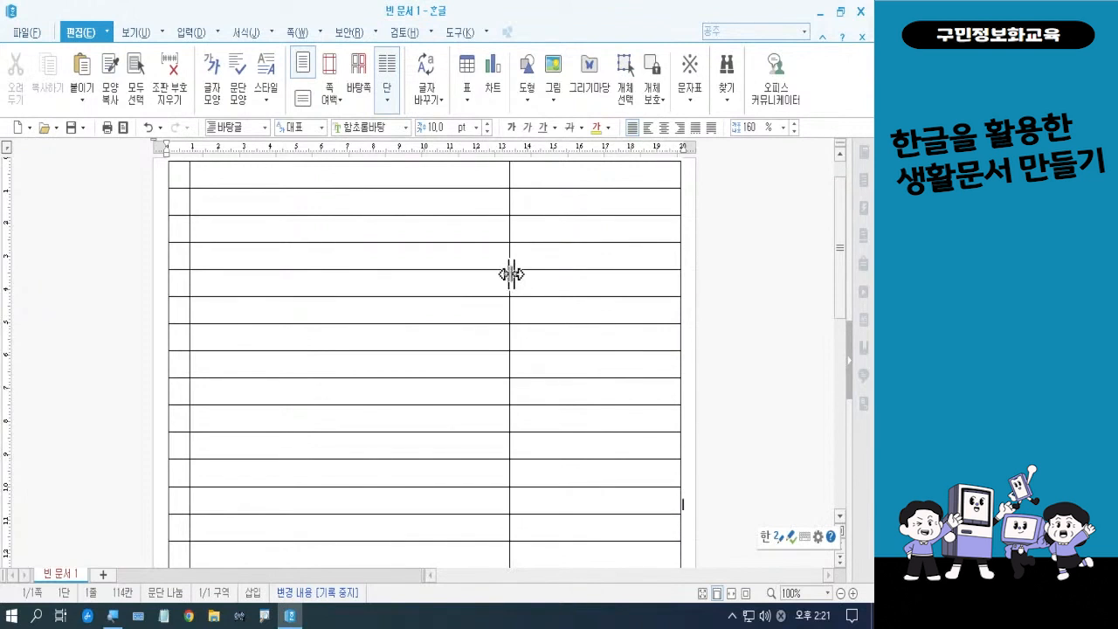
Step: Move the border between the middle and last columns outward, leaving the last column about 8 mm wide
key(ctrl+1)
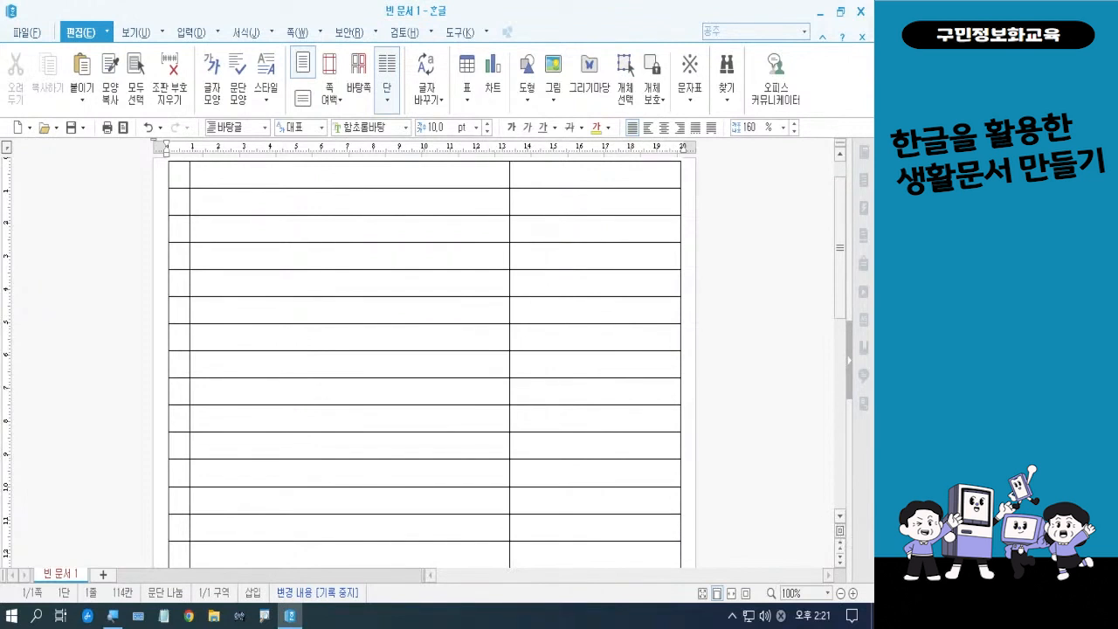
click(437, 314)
mouse_move(348, 276)
mouse_down()
mouse_move(309, 312)
mouse_move(305, 101)
mouse_move(348, 314)
mouse_move(335, 323)
mouse_up()
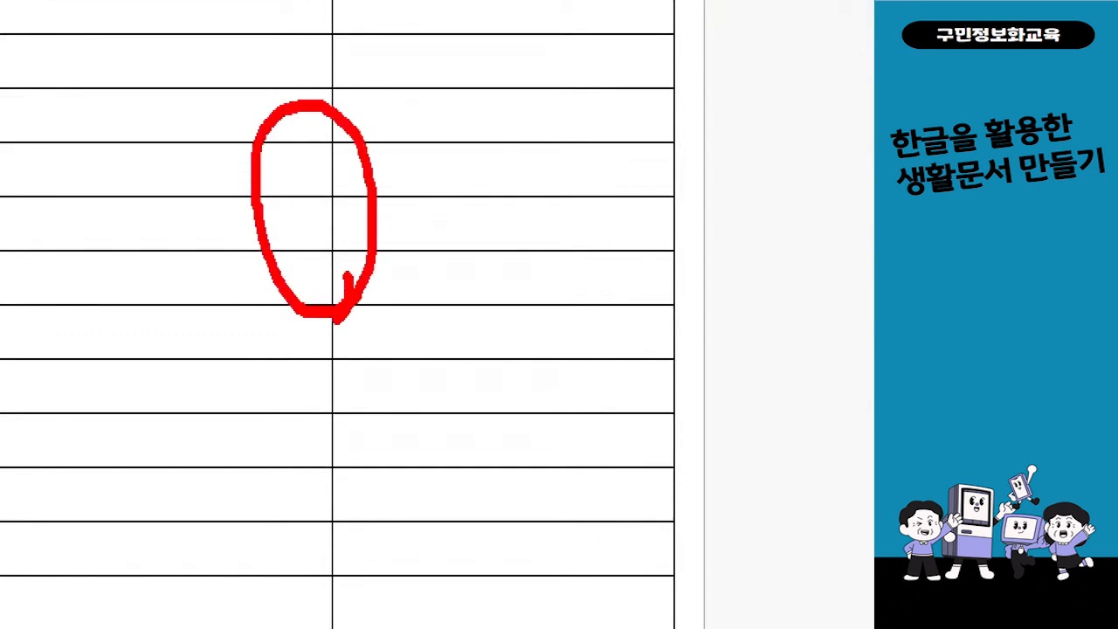
key(Escape)
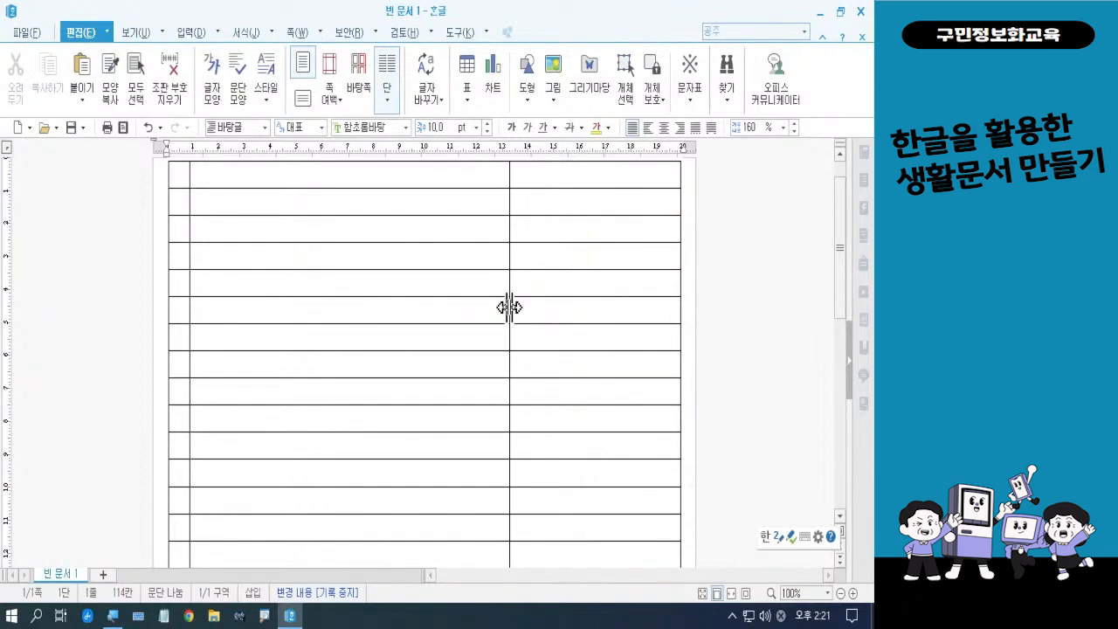
drag(508, 306, 661, 317)
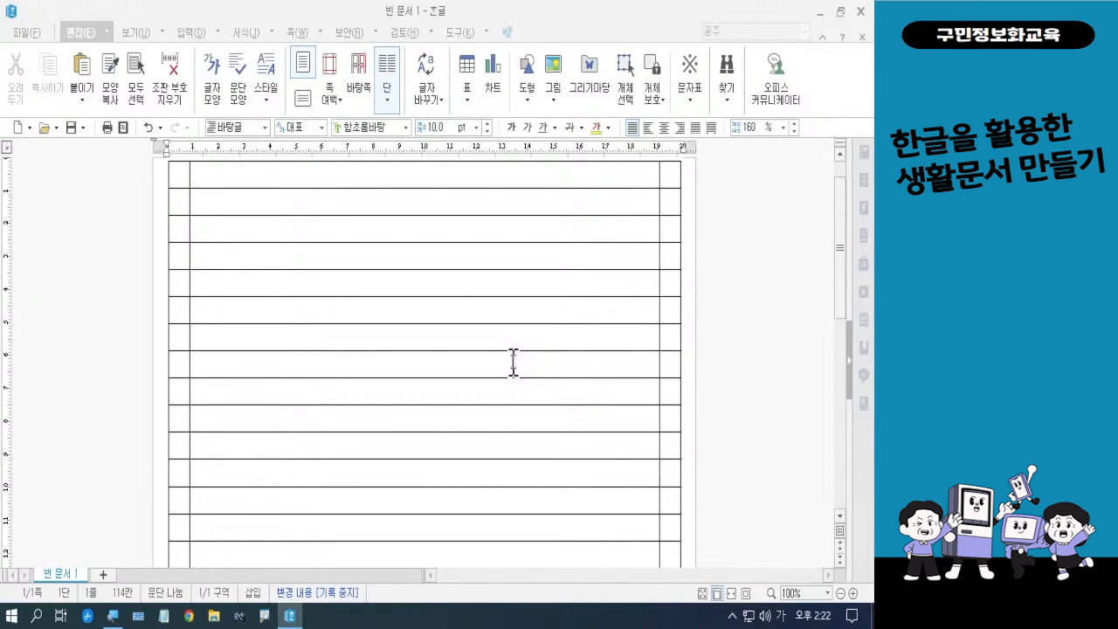
click(853, 594)
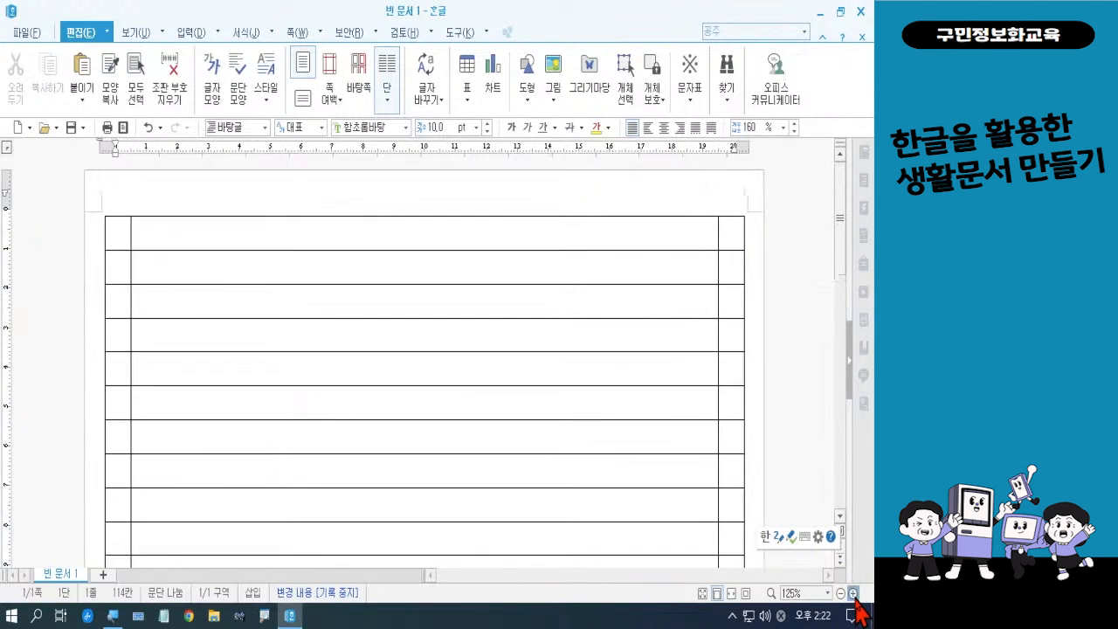
Step: Enter LONDON in the middle cell of the table's second row
click(175, 275)
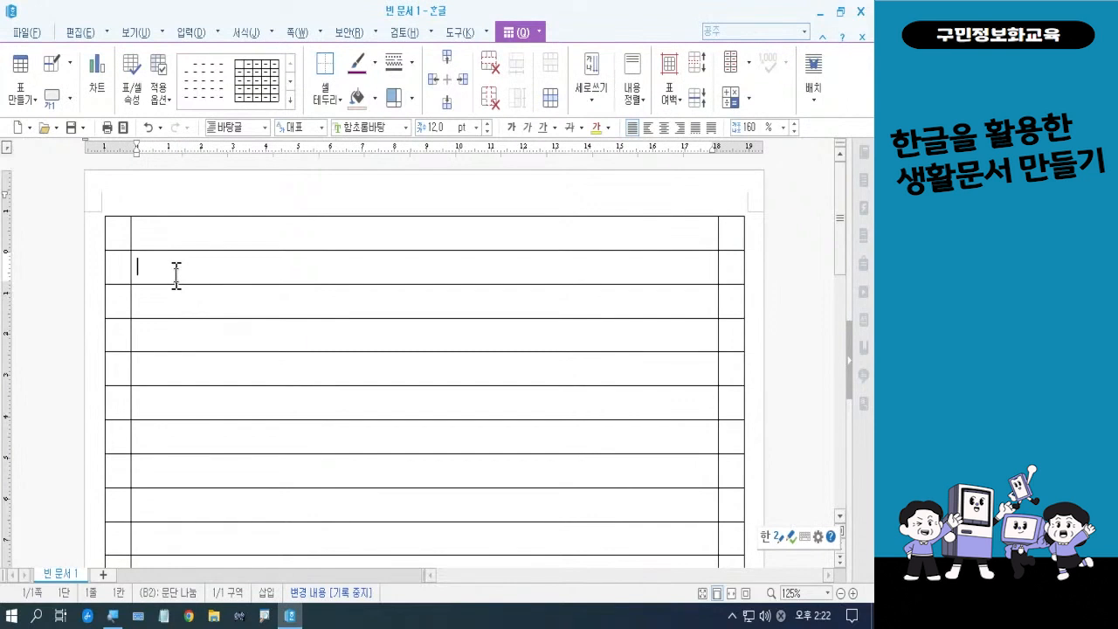
key(Hangul)
text(ㄴONDON)
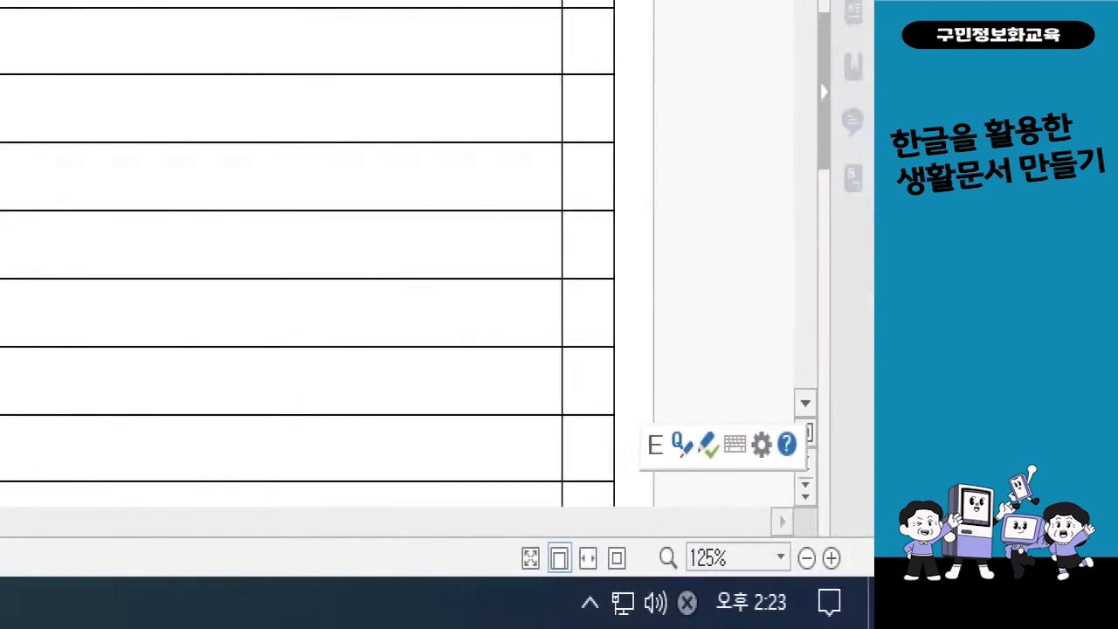
mouse_move(606, 392)
mouse_down()
mouse_move(664, 442)
mouse_move(831, 501)
mouse_up()
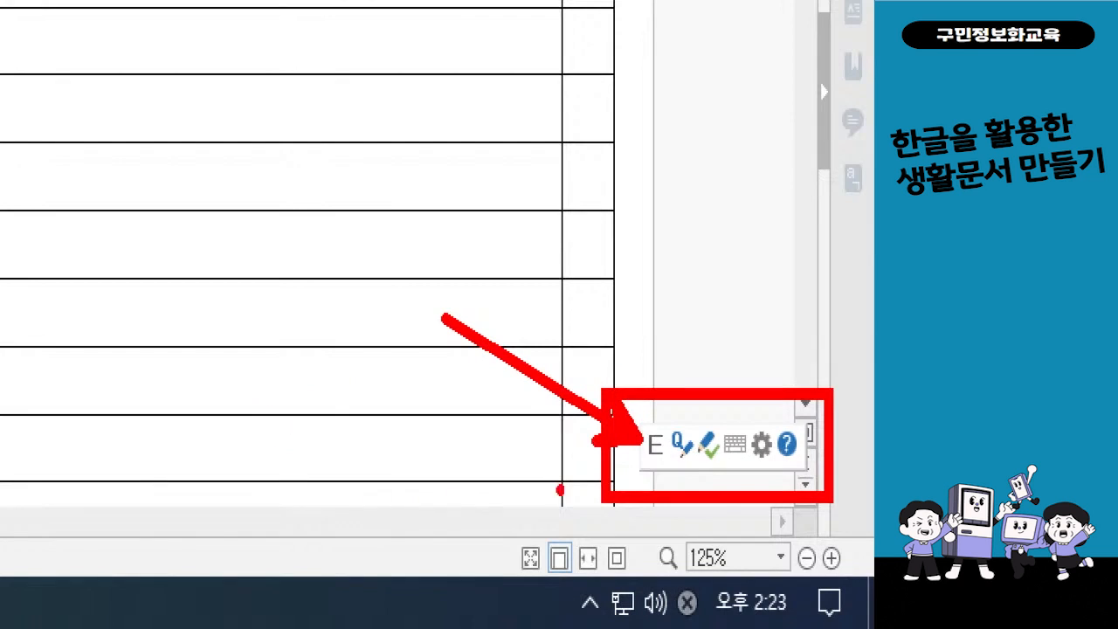
mouse_move(684, 462)
mouse_down()
mouse_move(638, 474)
mouse_move(625, 446)
mouse_move(660, 403)
mouse_move(681, 437)
mouse_move(674, 466)
mouse_up()
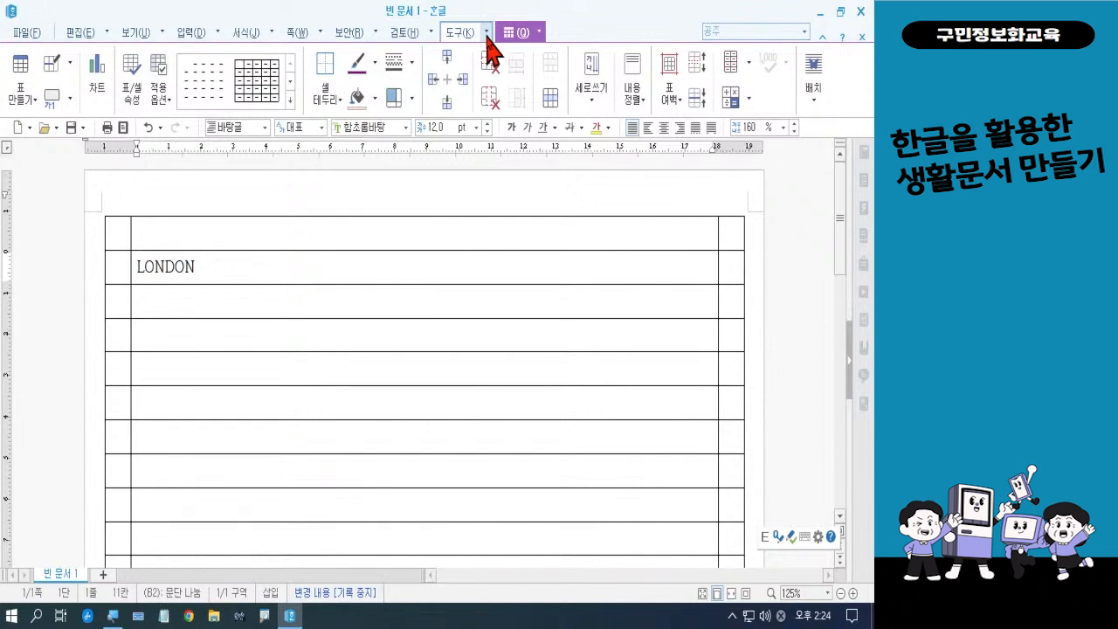
Step: Check the keyboard input settings for the taskbar icon and desktop toolbox display options, and apply them
click(483, 32)
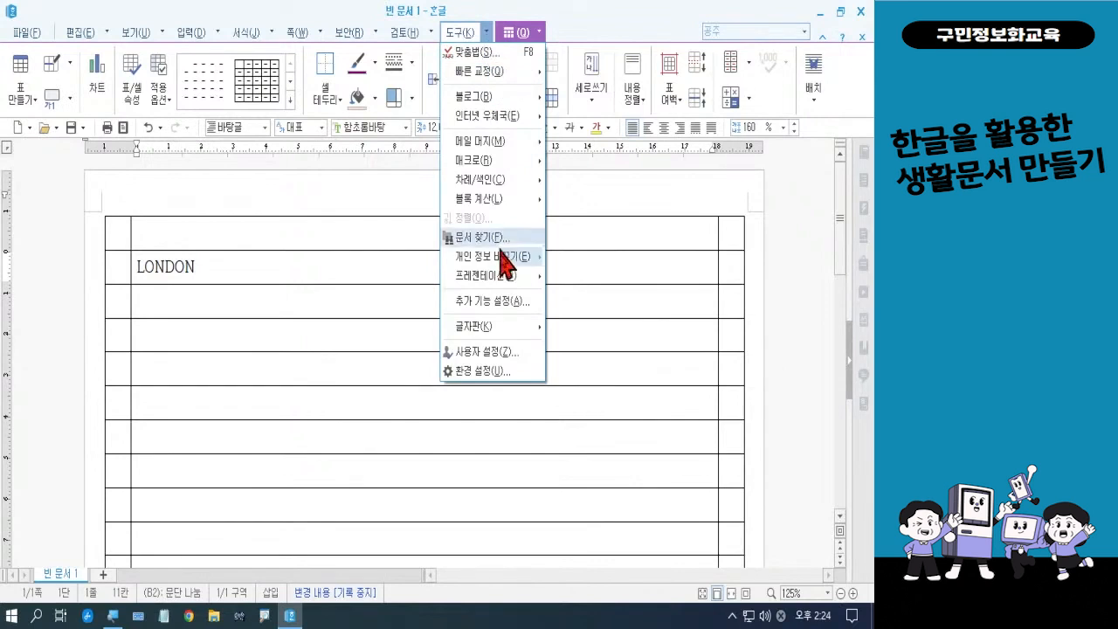
mouse_move(512, 336)
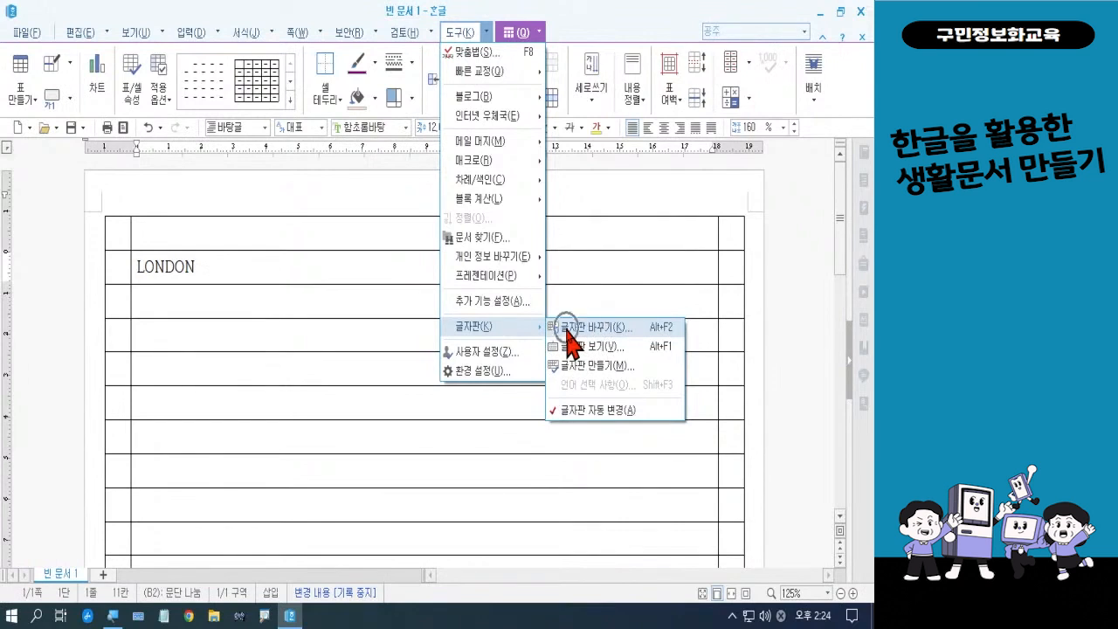
click(572, 328)
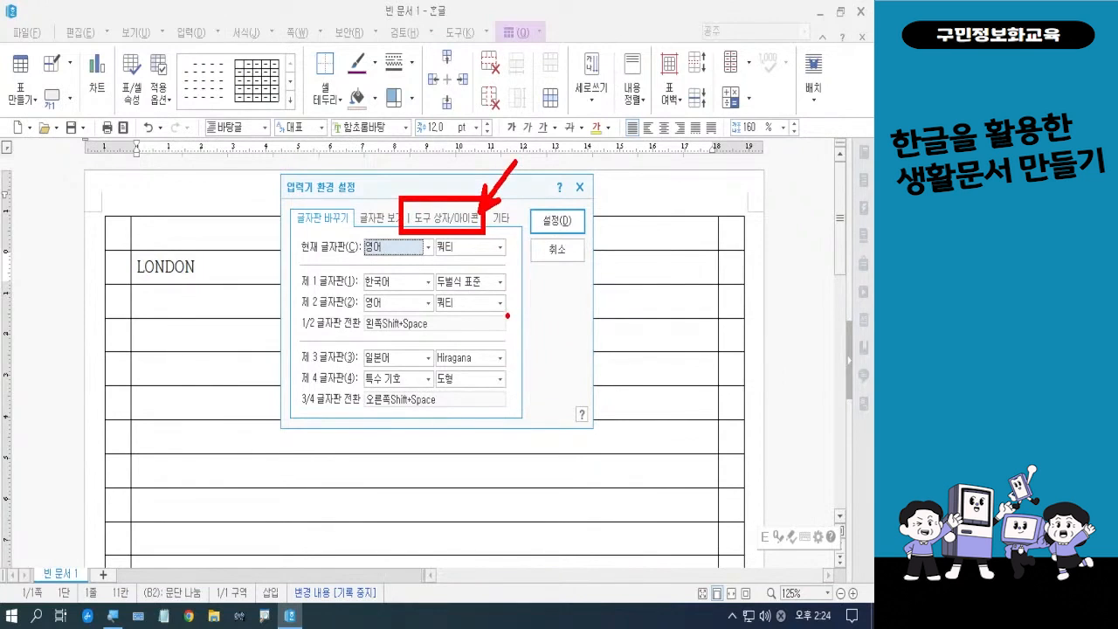
click(434, 220)
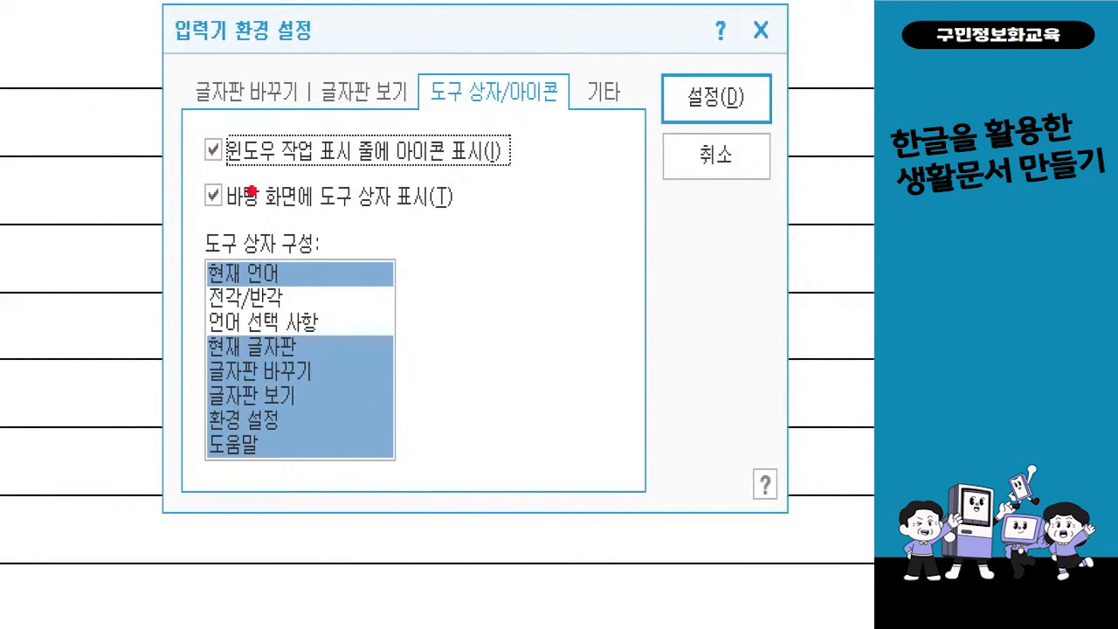
mouse_move(171, 111)
mouse_down()
mouse_move(303, 205)
mouse_move(552, 259)
mouse_up()
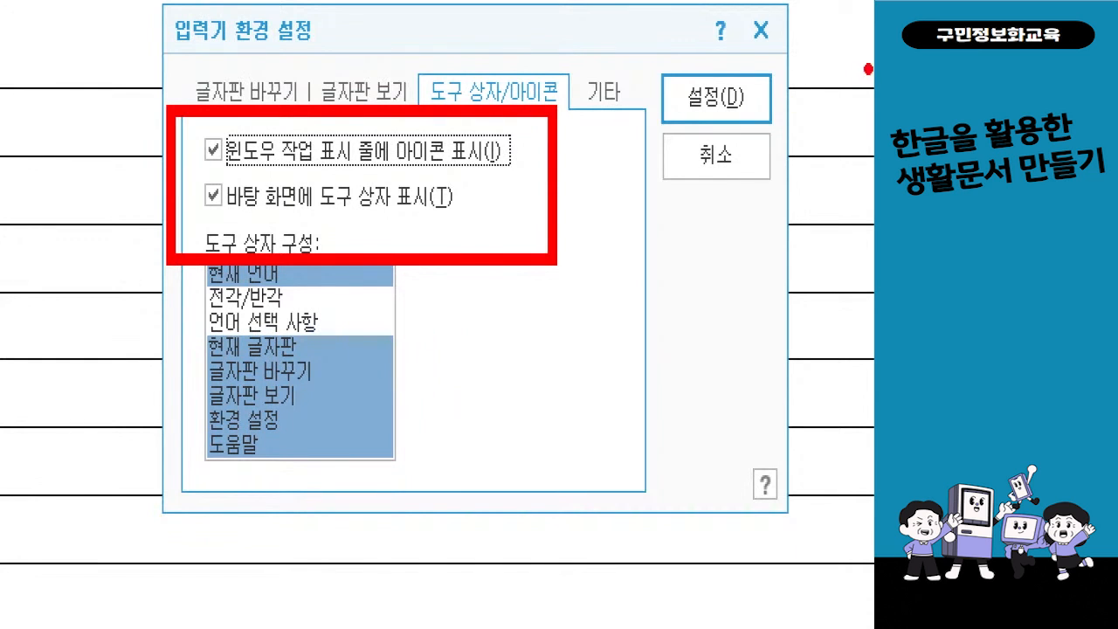
mouse_move(818, 98)
mouse_down()
mouse_move(768, 129)
mouse_move(646, 59)
mouse_up()
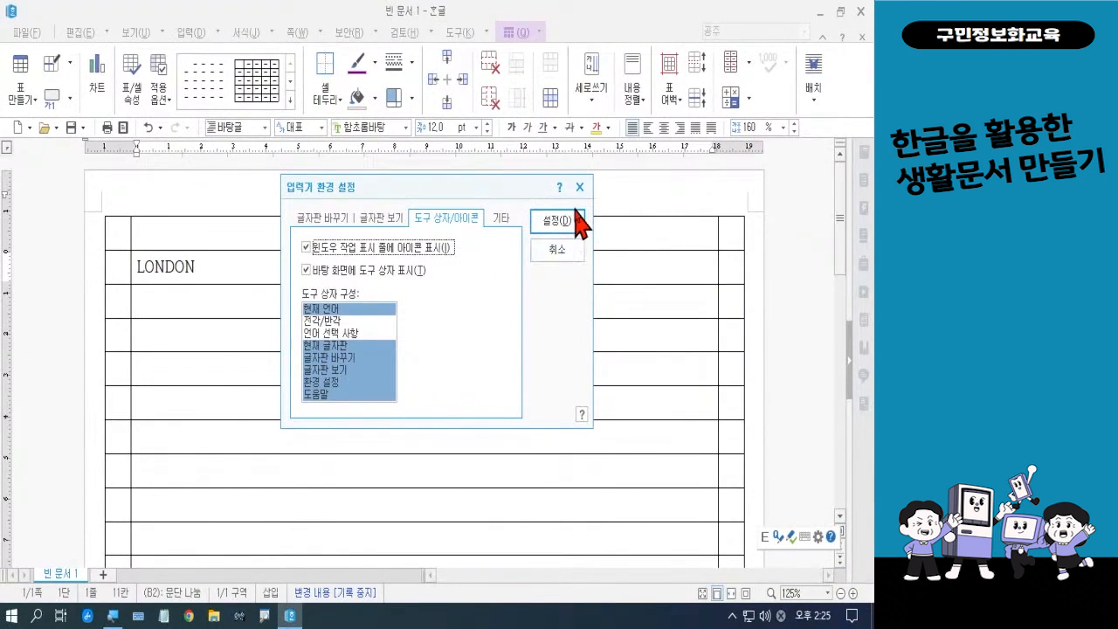
click(566, 221)
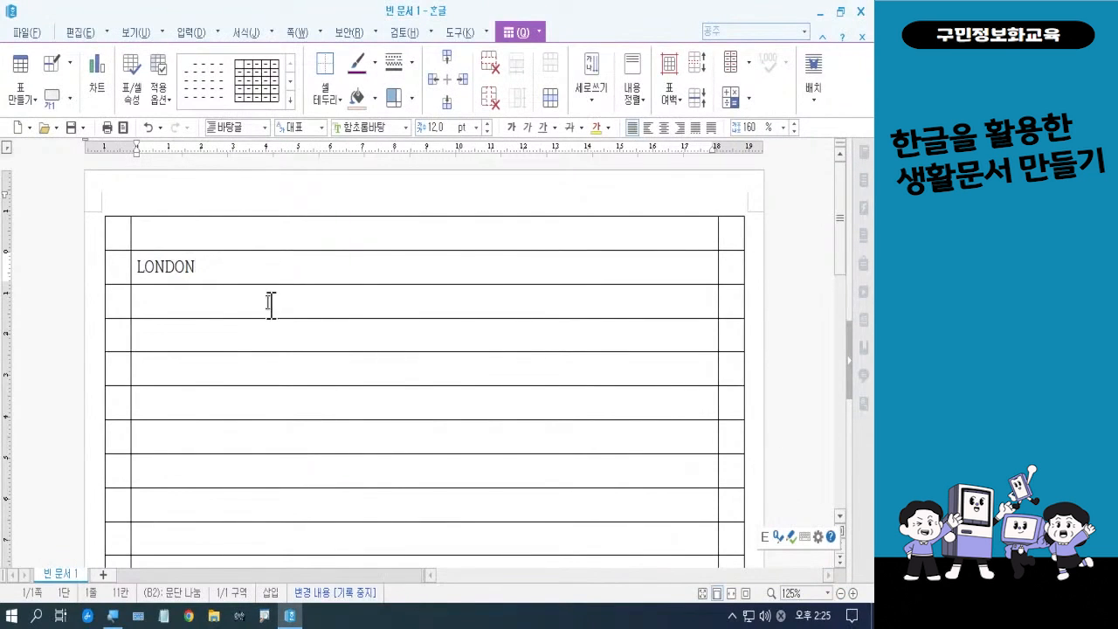
Step: Enter the Korean title 사진으로 보는 런던 풍경 in the middle cell of the third row
click(253, 299)
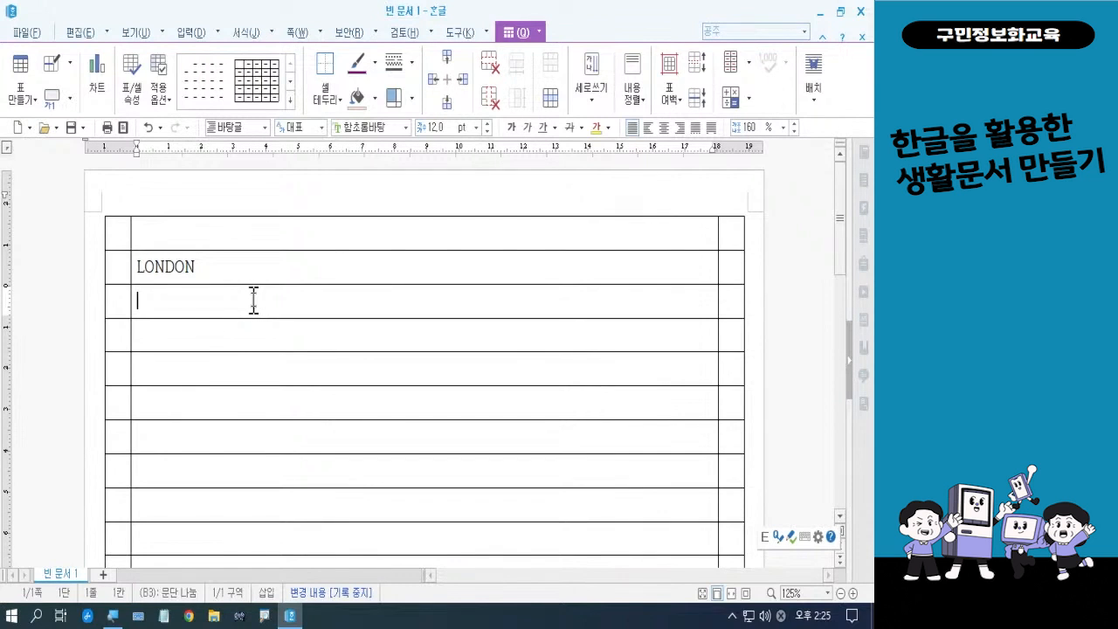
key(Hangul)
text(사)
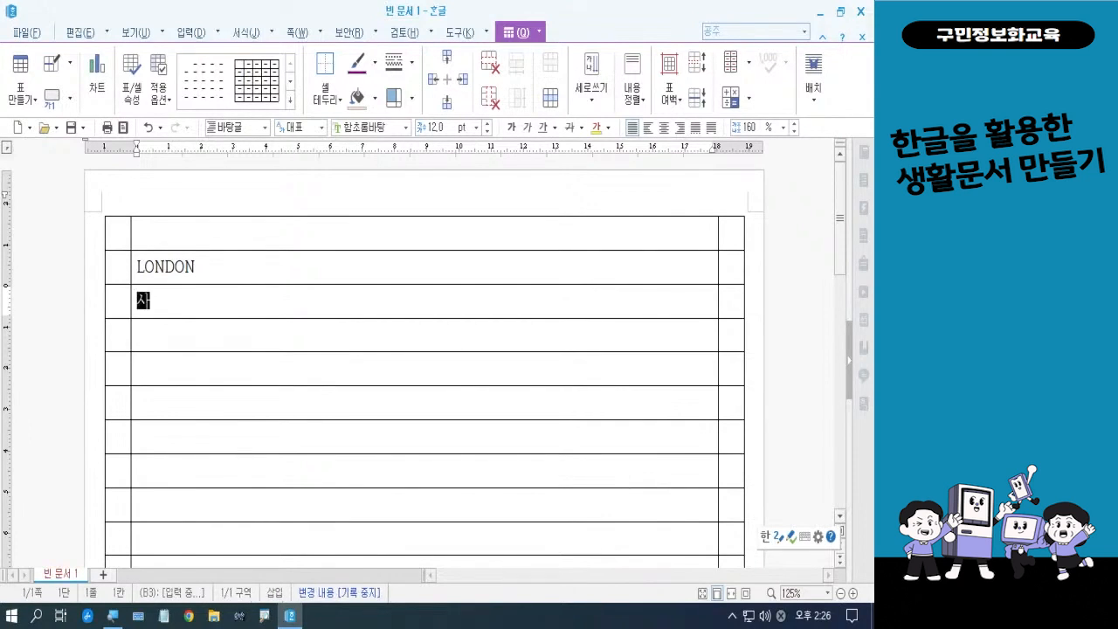
text(지진으로 )
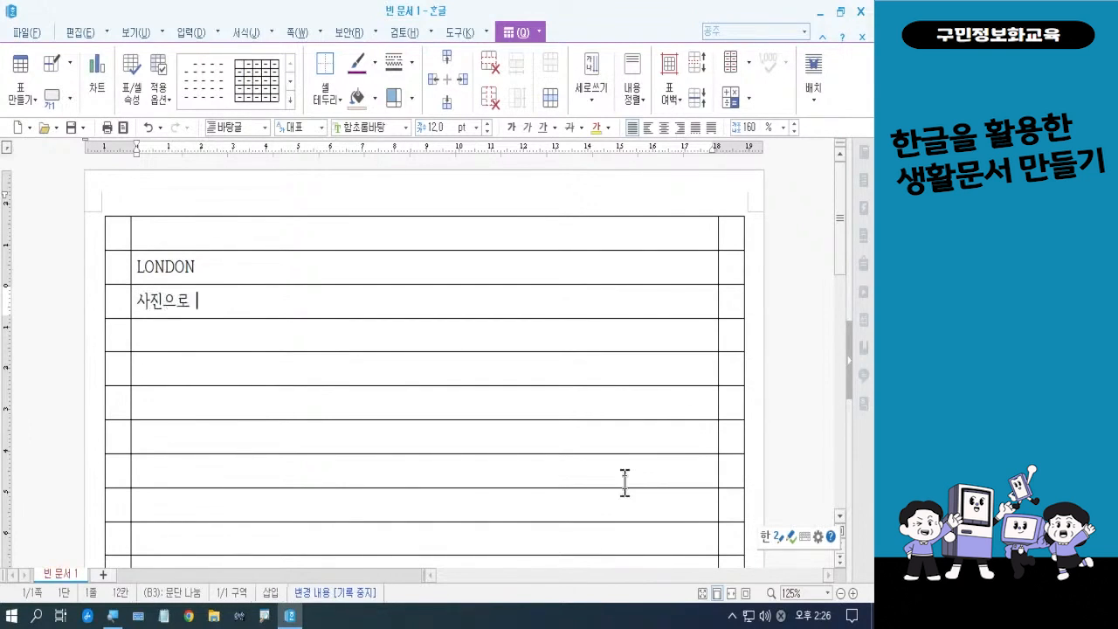
text(본는 런던 추)
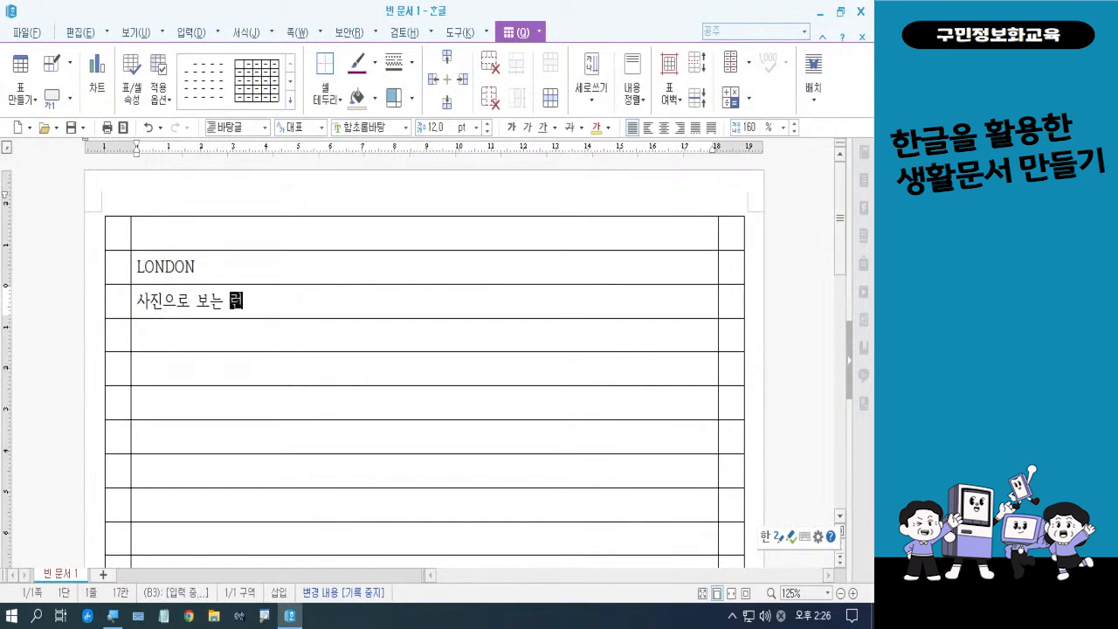
key(BackSpace)
key(BackSpace)
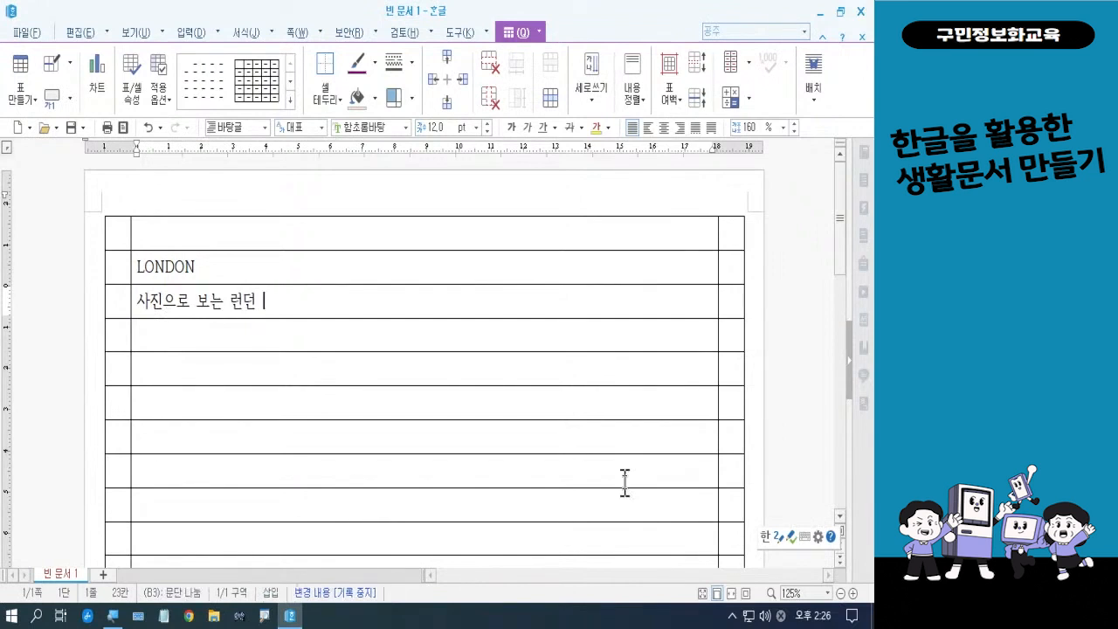
text(풍경)
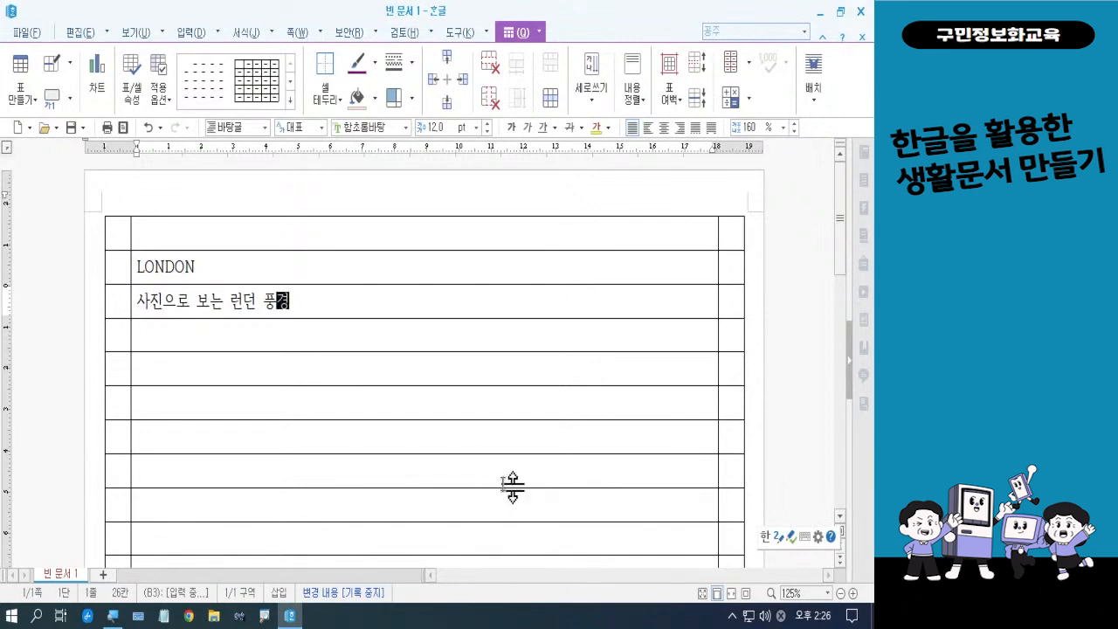
Step: Enter THROUGH in the middle cell of the fourth row
click(337, 332)
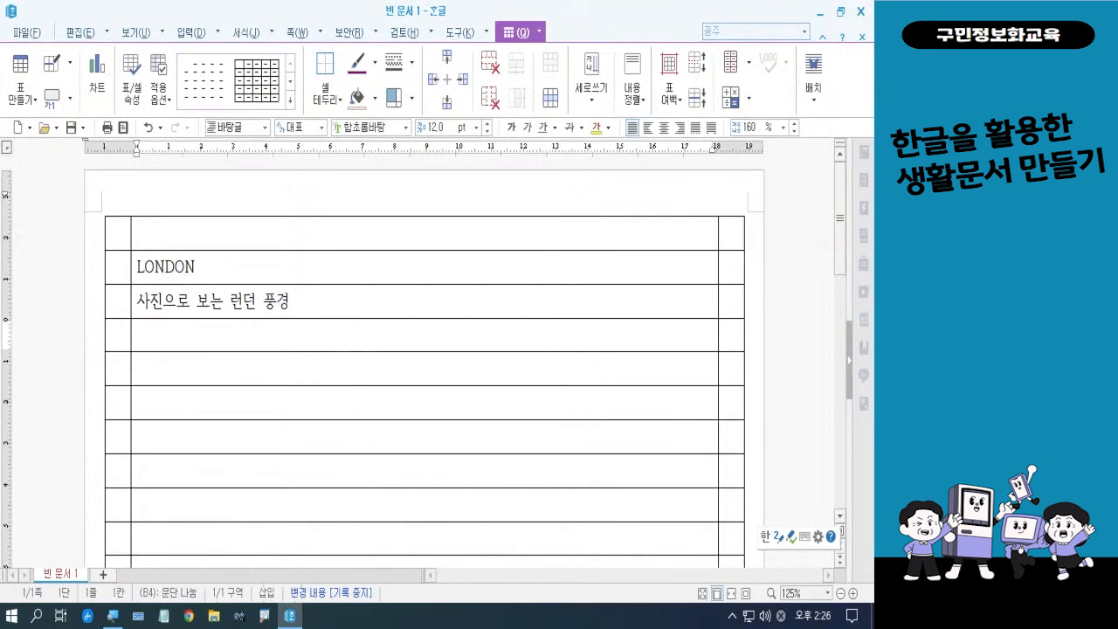
key(Hangul)
text(THROUGH)
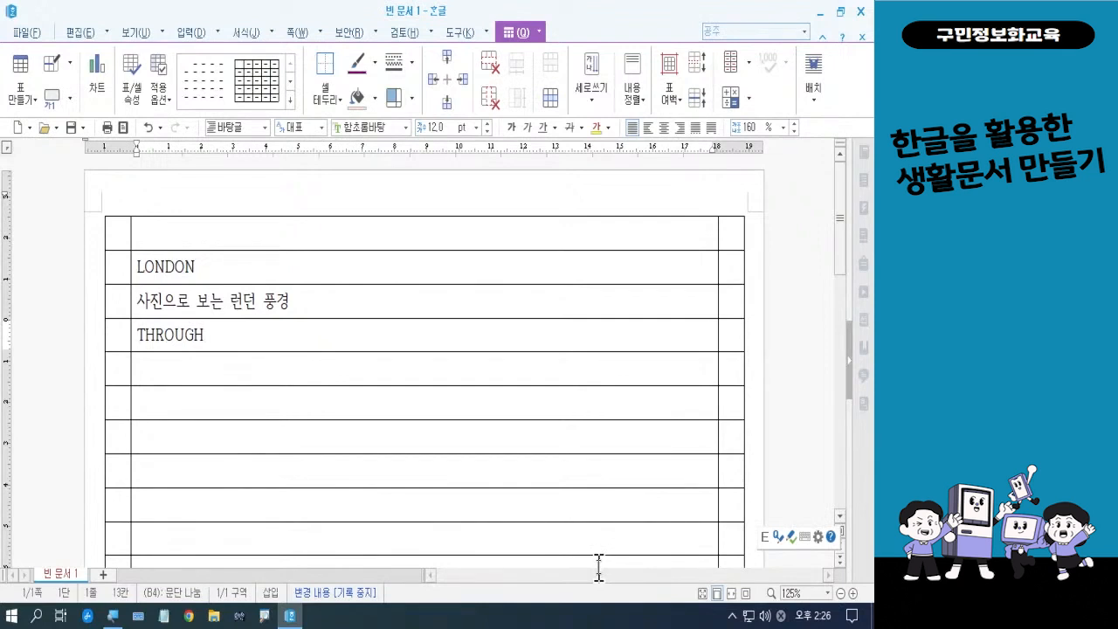
Step: Enter the English subtitle London through the Photos in the middle cell of the fifth row
click(254, 368)
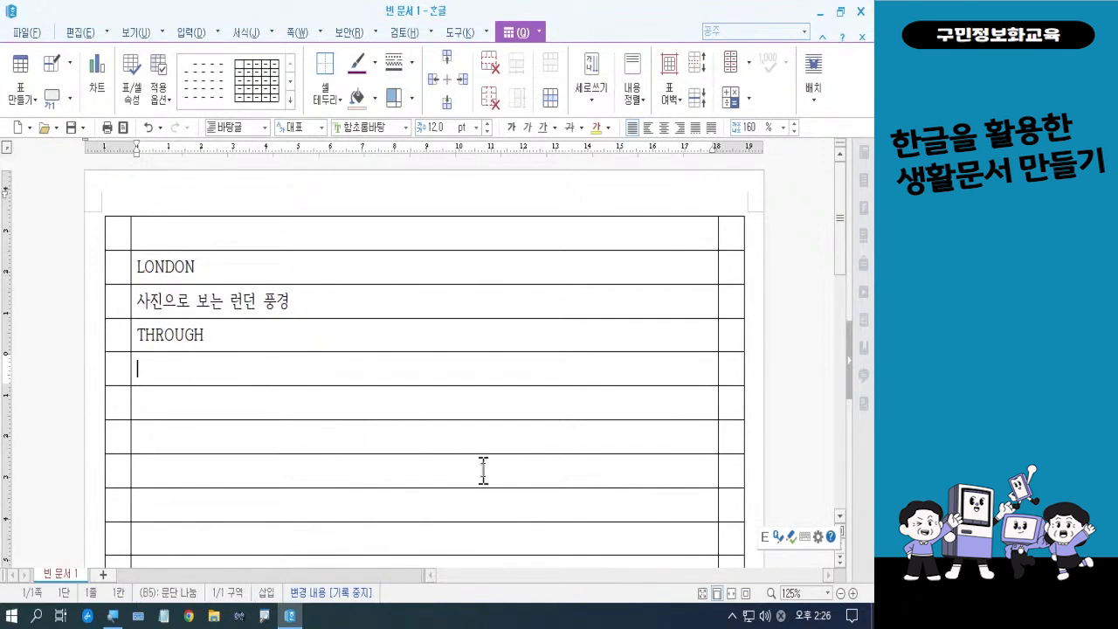
text(London )
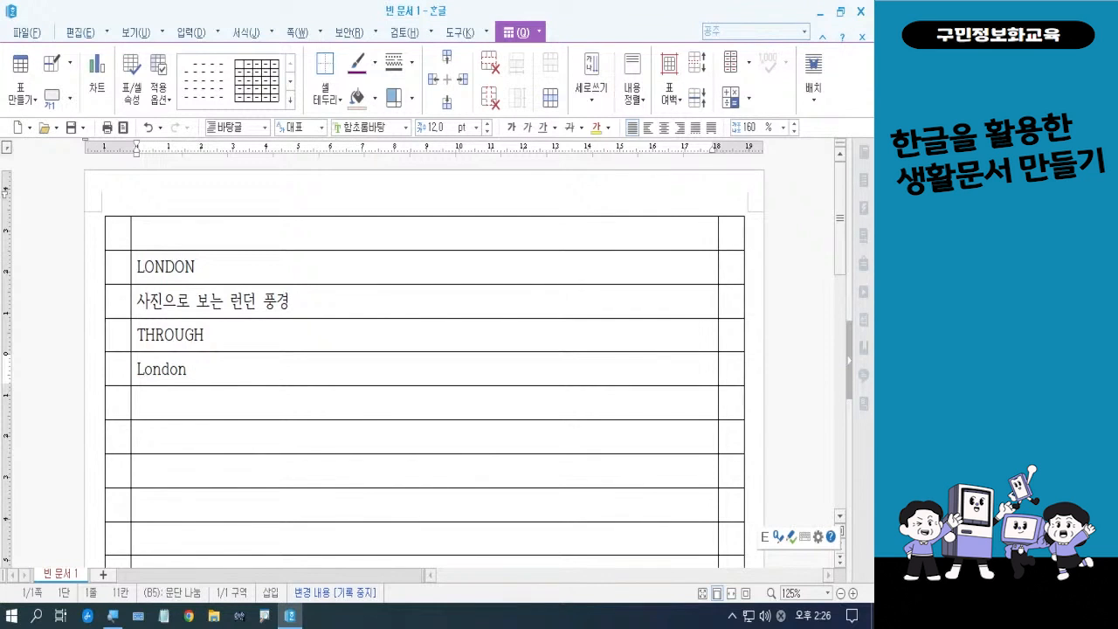
text(though)
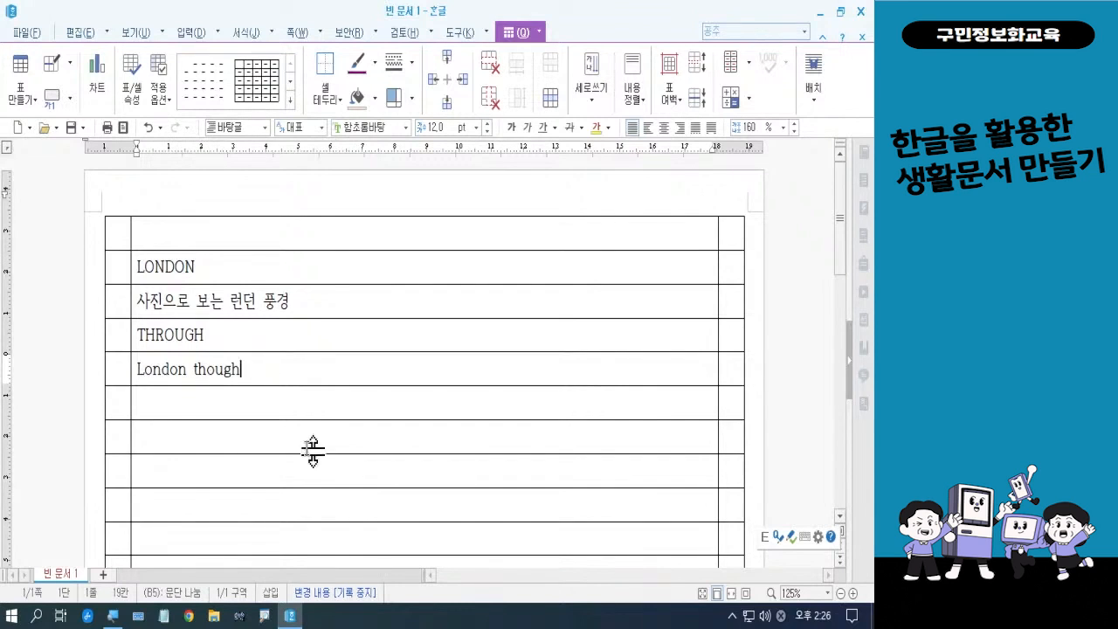
click(205, 368)
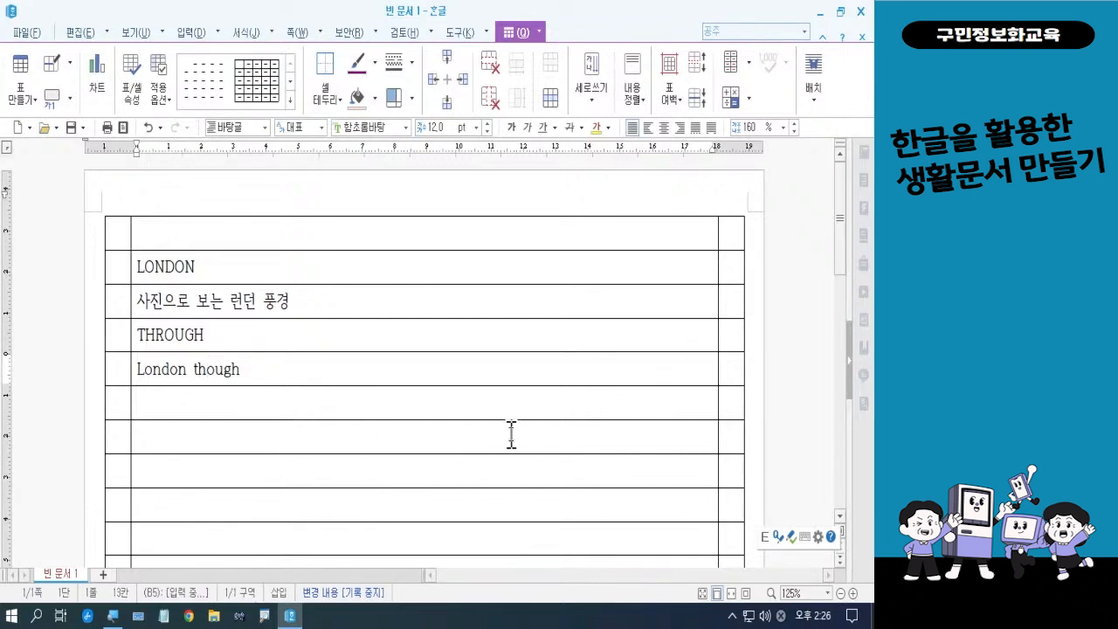
text(r)
key(Right)
key(Right)
key(Right)
key(Right)
key(Right)
key(Right)
text(t)
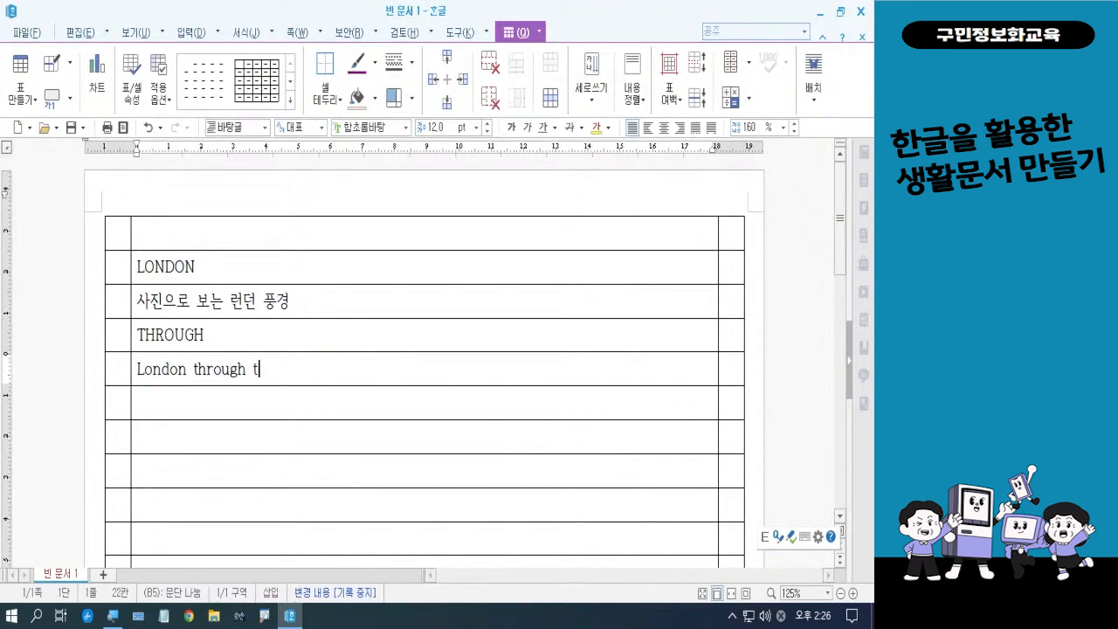
text(he Photos)
Step: Enter THE in the sixth row's middle cell and the period 2022. 5. 1. ~ 2022. 12. 30 in the seventh row's
click(335, 405)
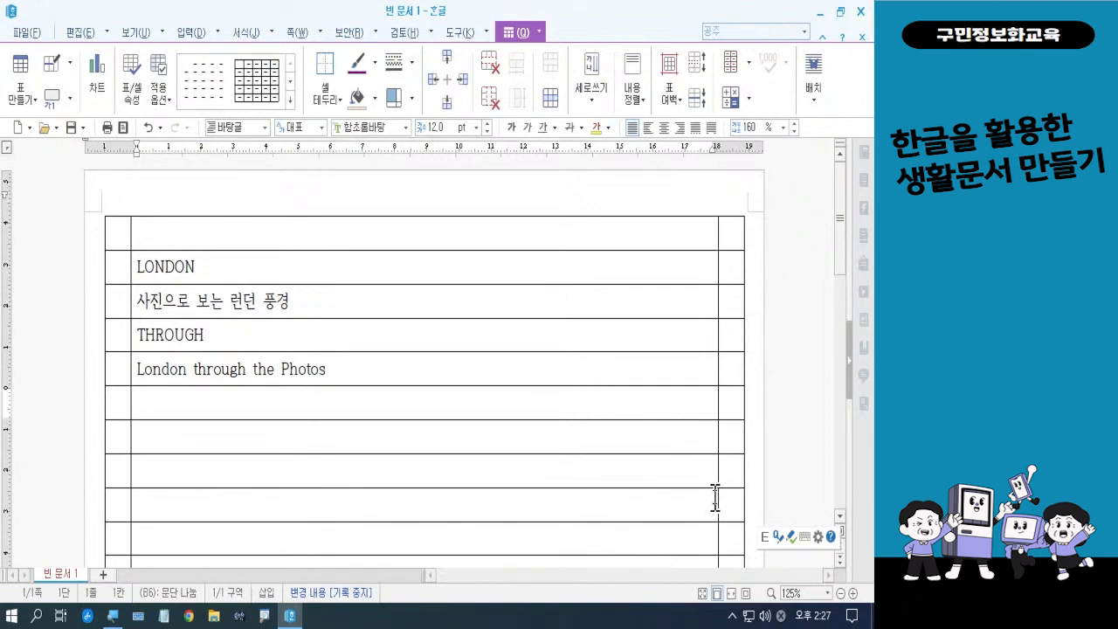
text(THE)
click(342, 436)
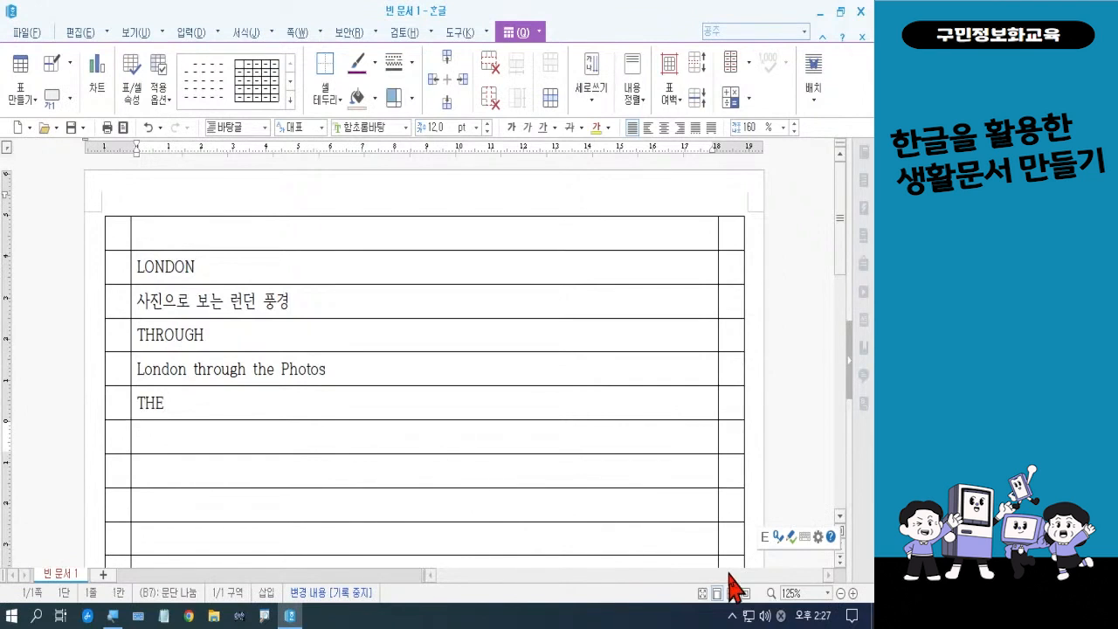
text(202)
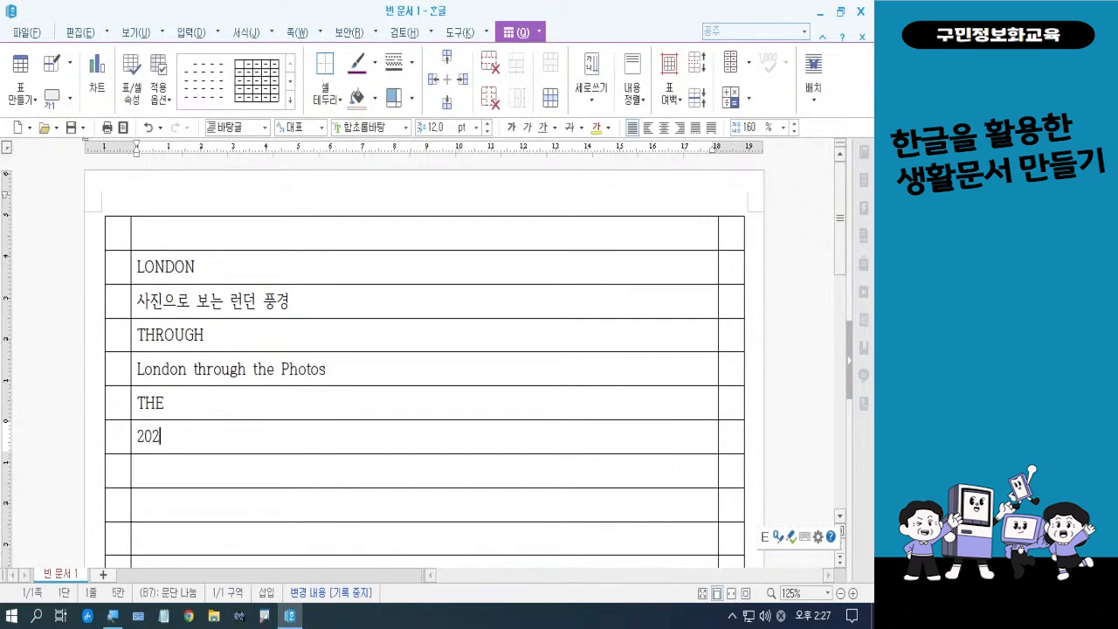
text(2. 1.)
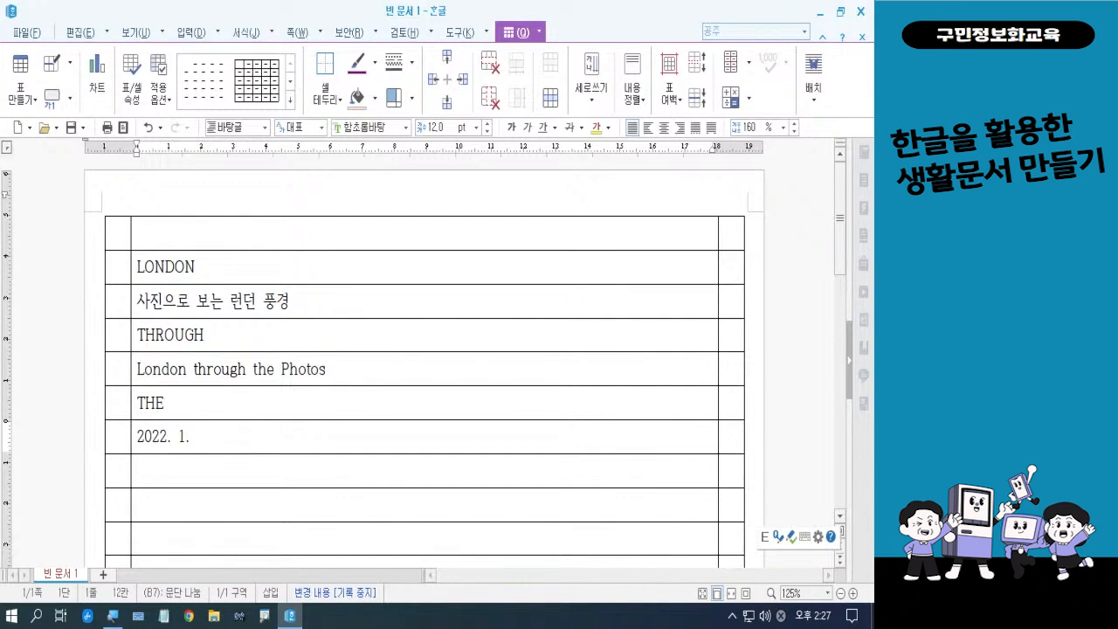
key(BackSpace)
key(BackSpace)
text(5. 1.)
text( ~ 2)
text(022. )
text(12.)
text( 30)
Step: Remove the repeated year 2022 from the end date so the period reads 2022. 5. 1. ~ 12. 30
click(271, 437)
key(BackSpace)
key(BackSpace)
key(BackSpace)
key(BackSpace)
key(BackSpace)
key(BackSpace)
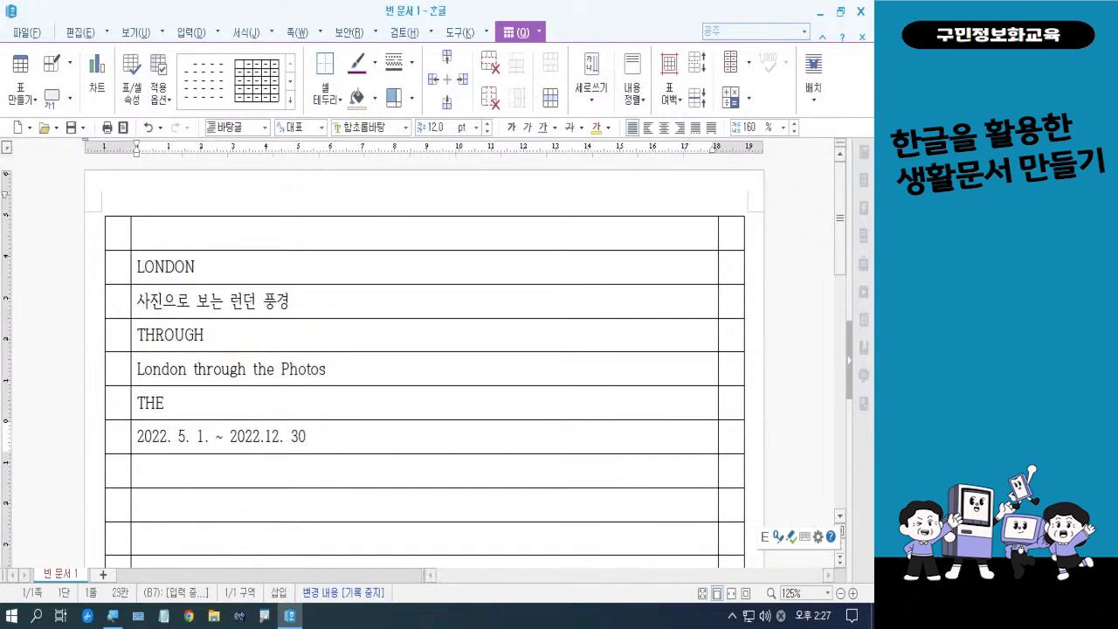
Step: Enter PHOTOS in the middle cell of the eighth row
click(282, 469)
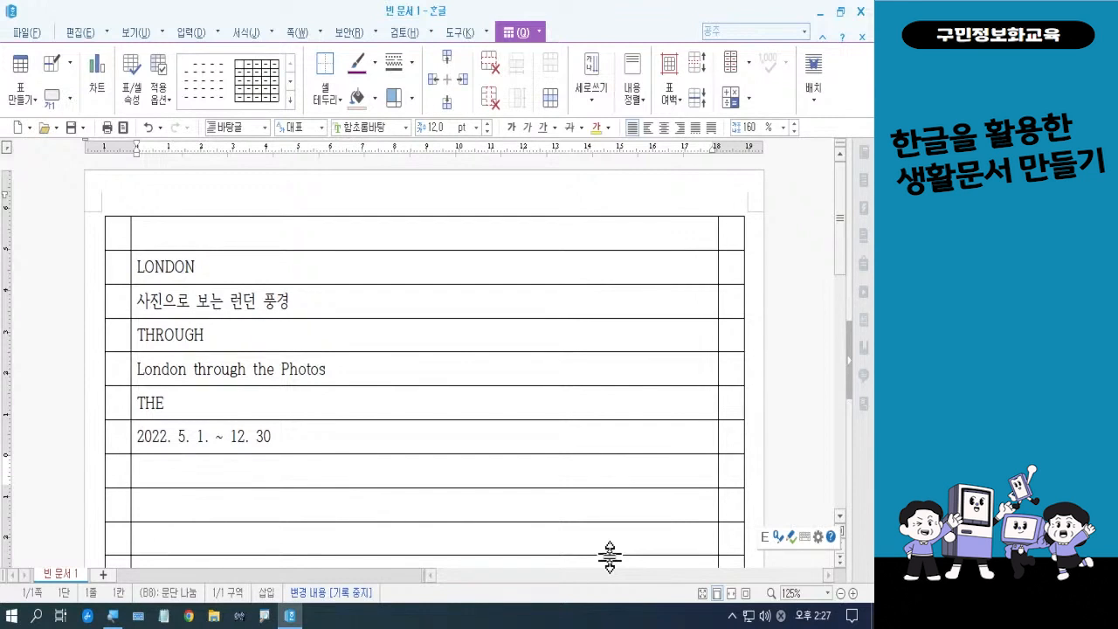
text(PHOTOS)
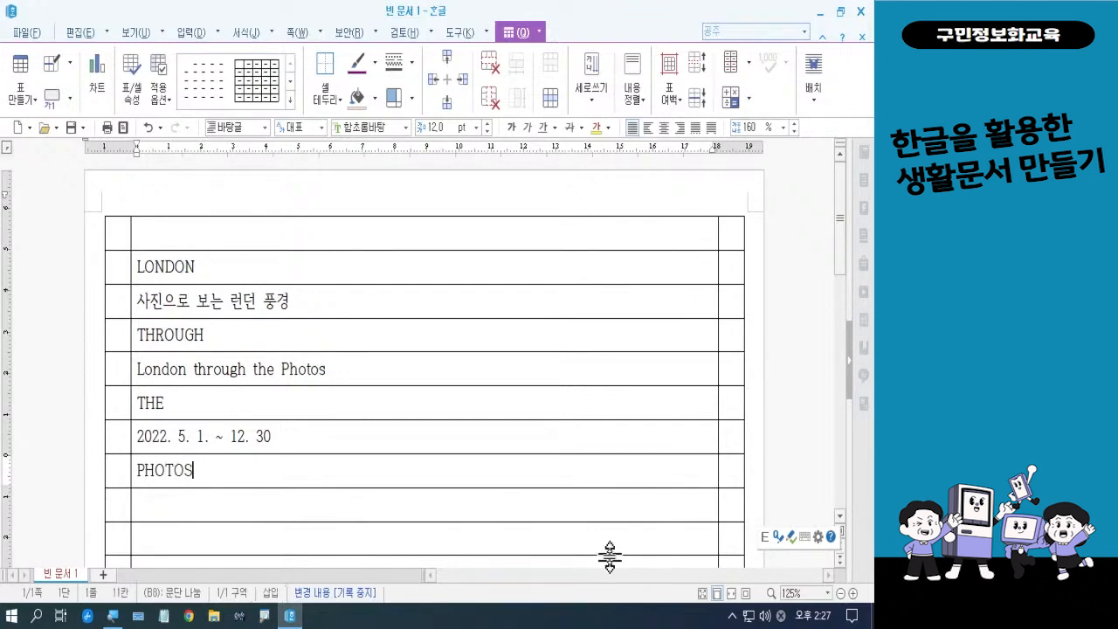
click(248, 500)
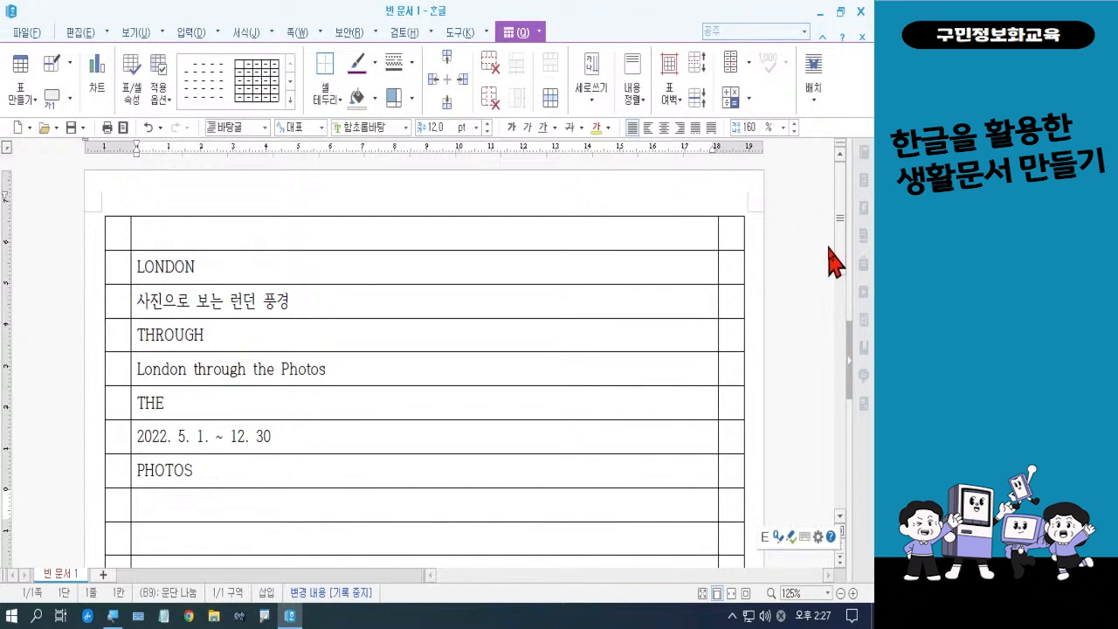
Step: Enter the Korean title 사진으로 만나는 런던 in the middle cell of the twelfth row
drag(836, 249, 842, 271)
click(376, 432)
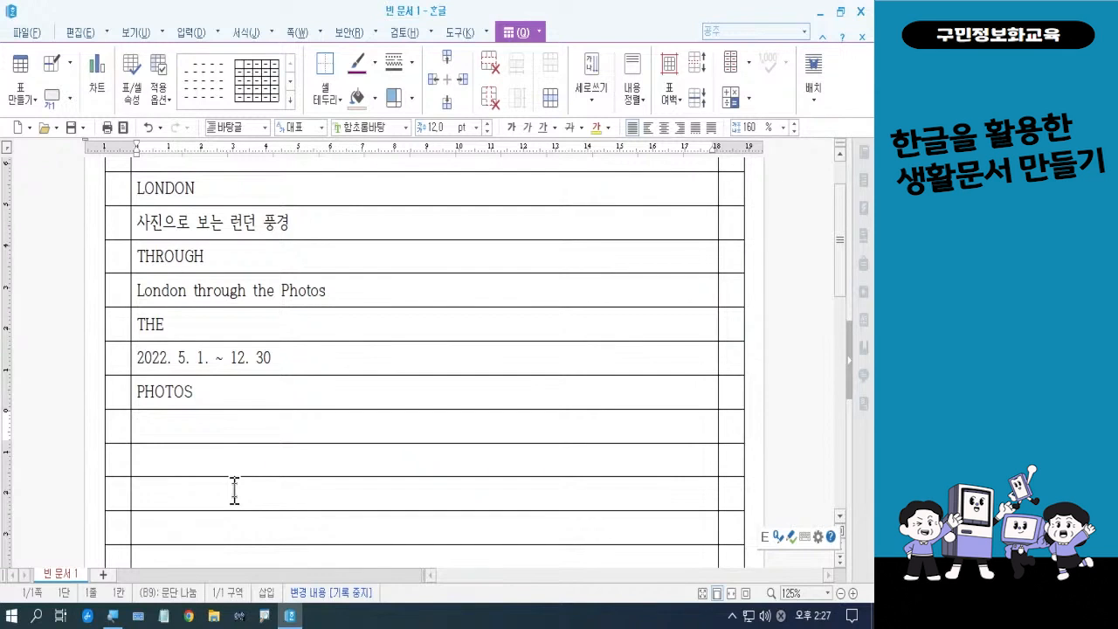
click(238, 535)
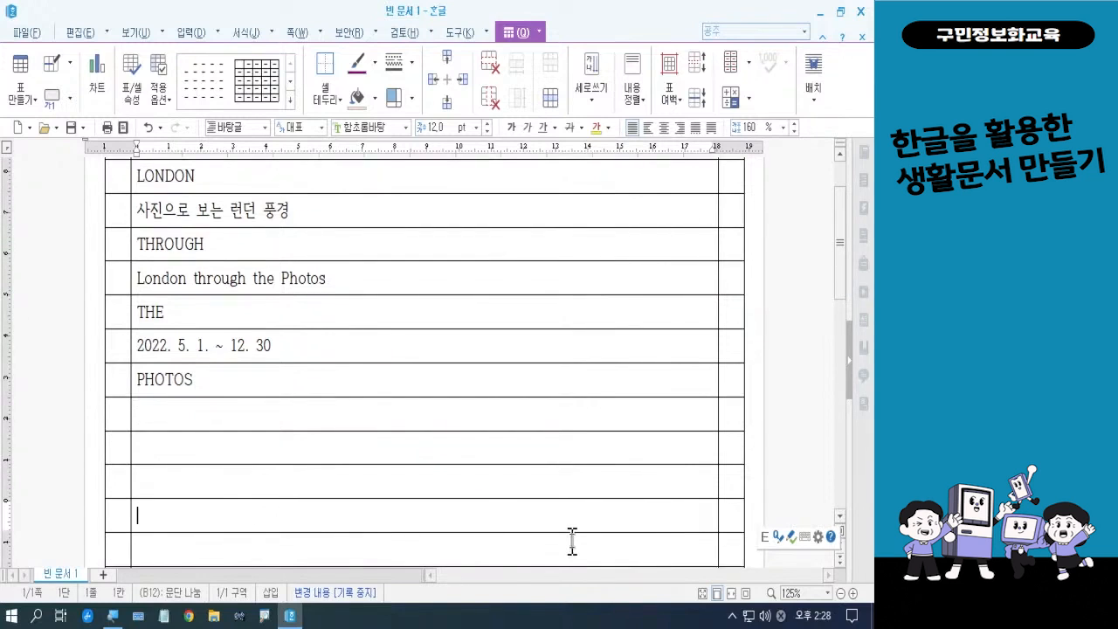
key(Hangul)
text(사진으로 )
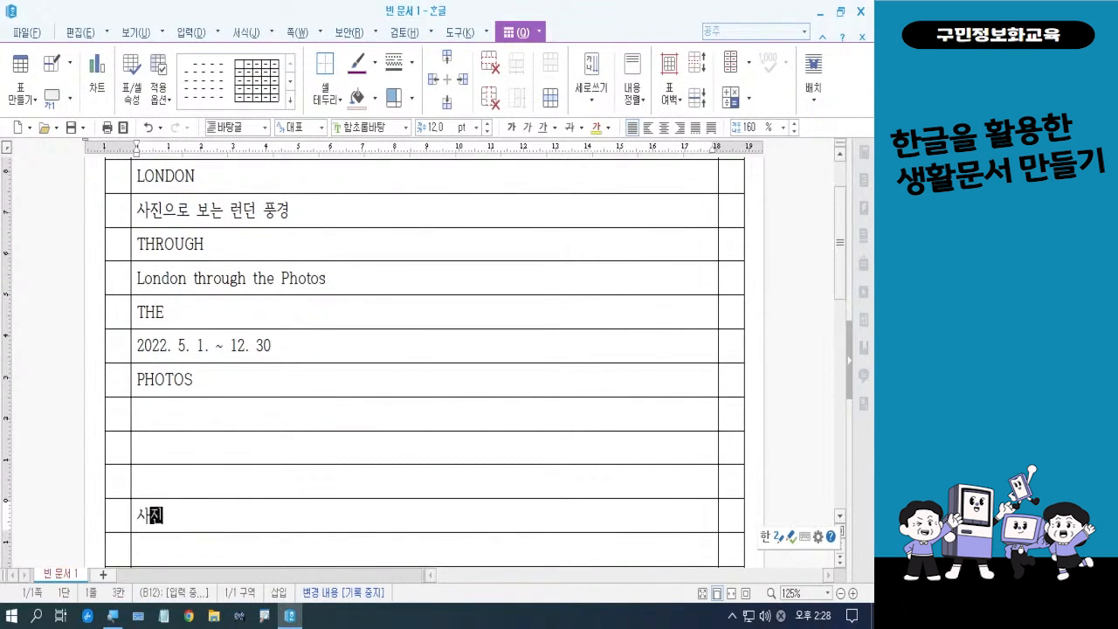
text(만나는)
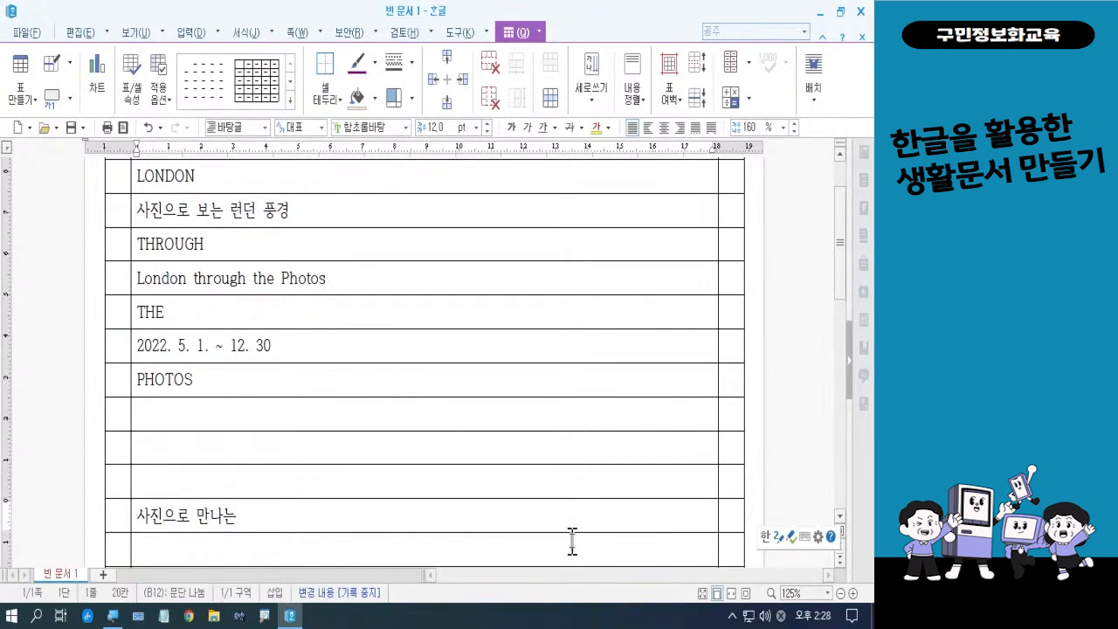
text(런던)
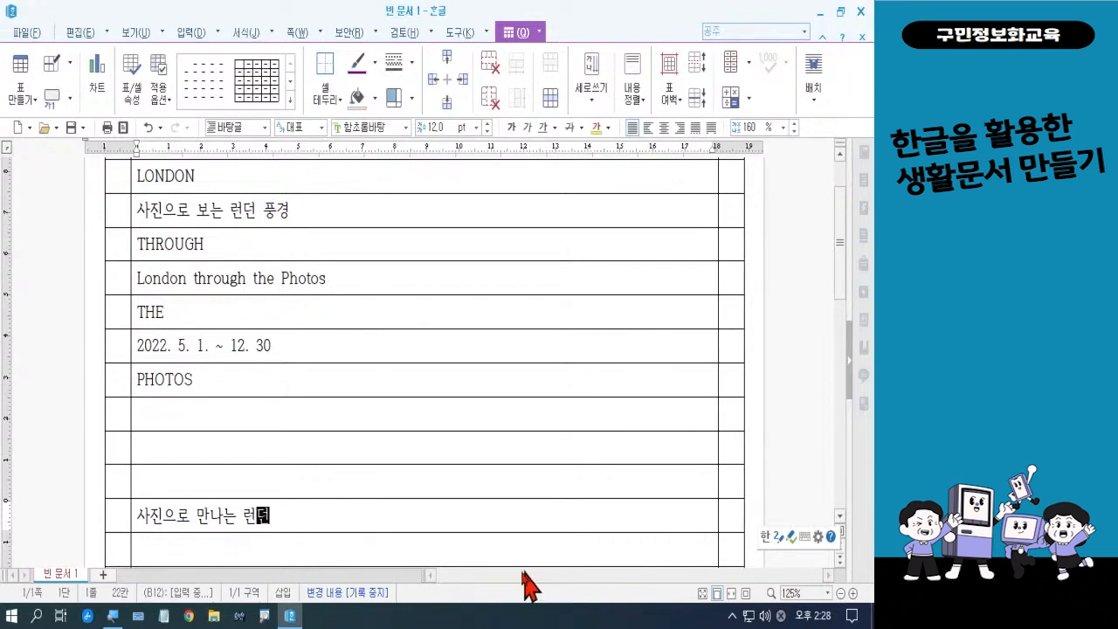
key(Return)
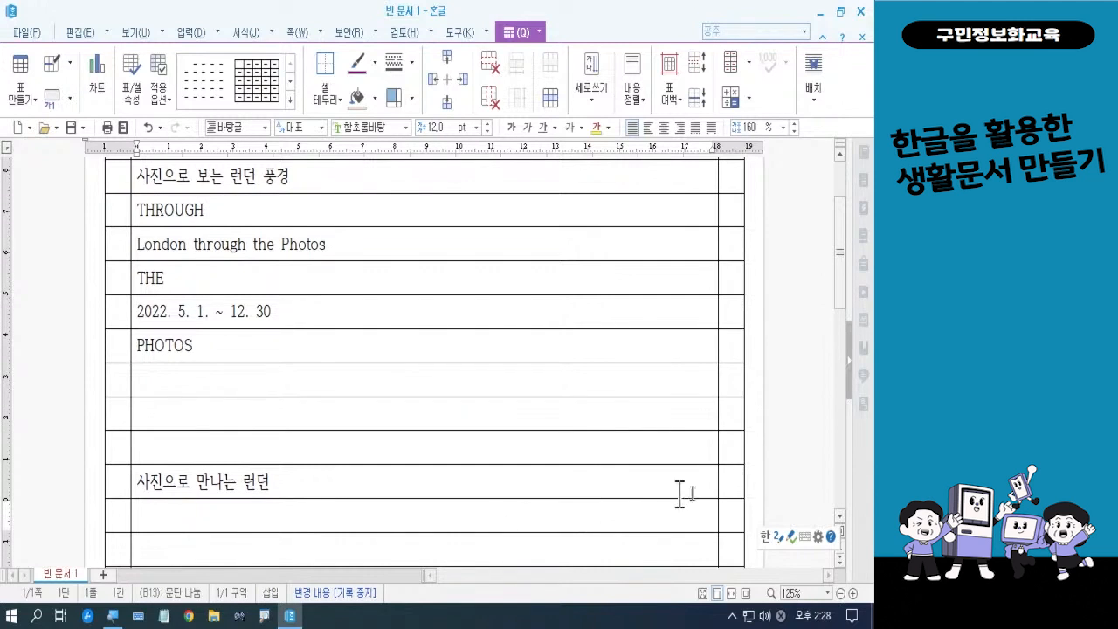
Step: Enter the period and venue 2022. 5. 1. ~ 12. 30. 장소 : 잇미디어센터 갤러리 in the thirteenth row's middle cell
text(2022. 5. 1. )
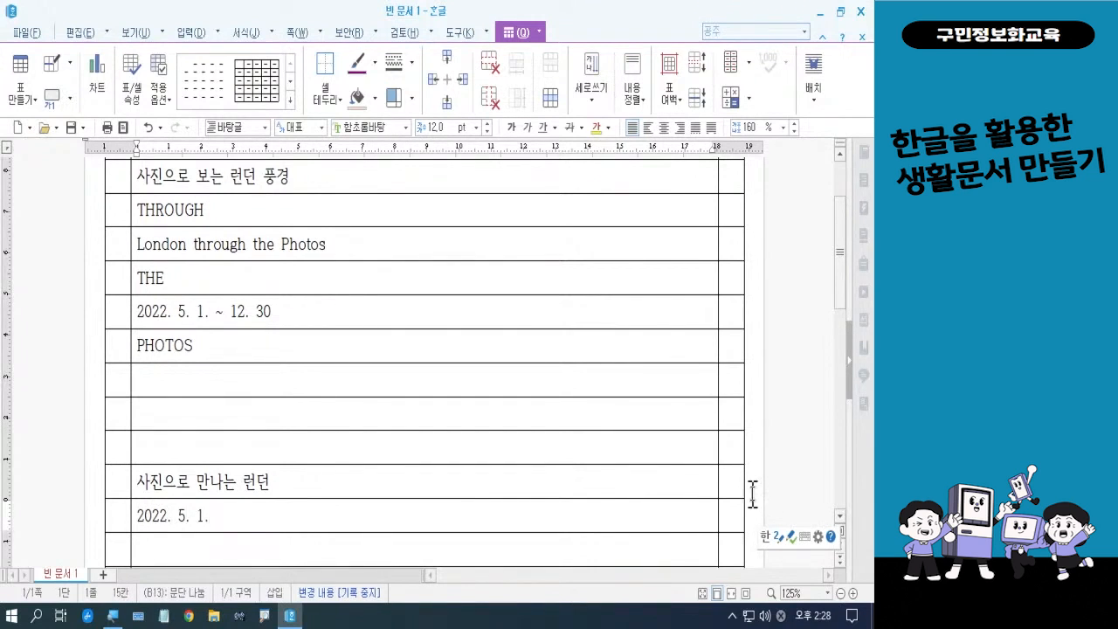
text(~ 12. 30. 장소)
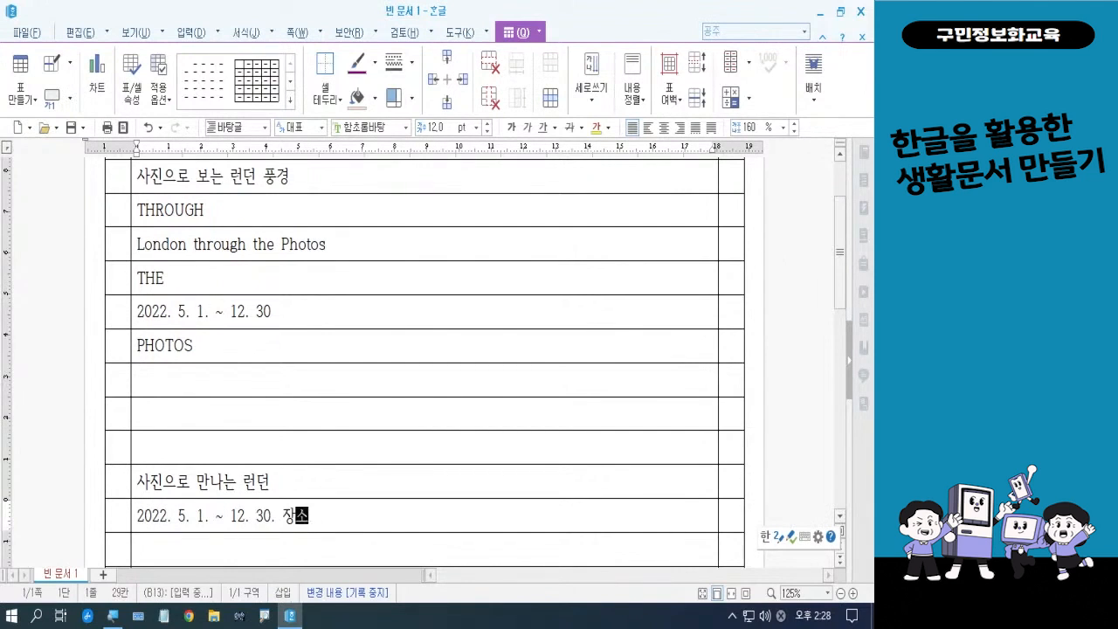
text( :)
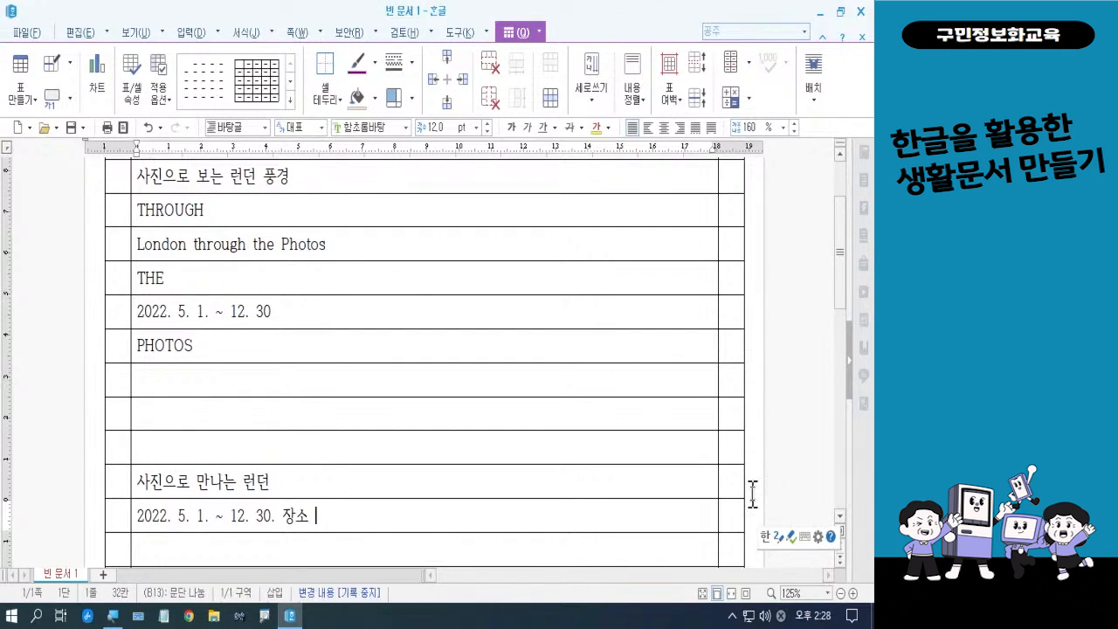
text( 잇미디어)
text(세ㄴ터 ㄱ)
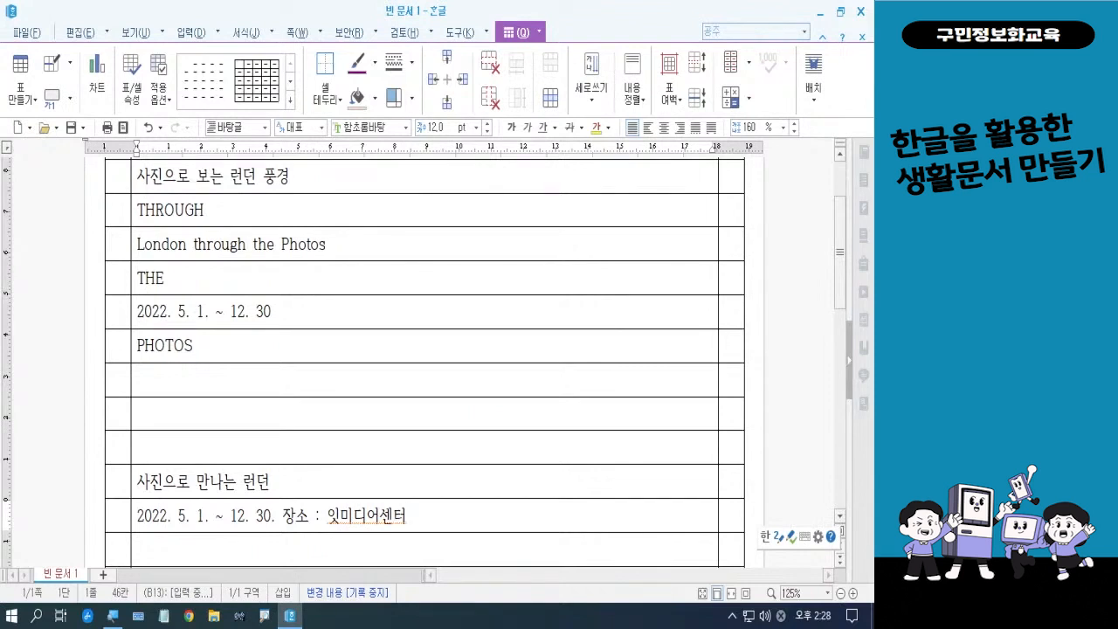
text(ㅐㄹ러리)
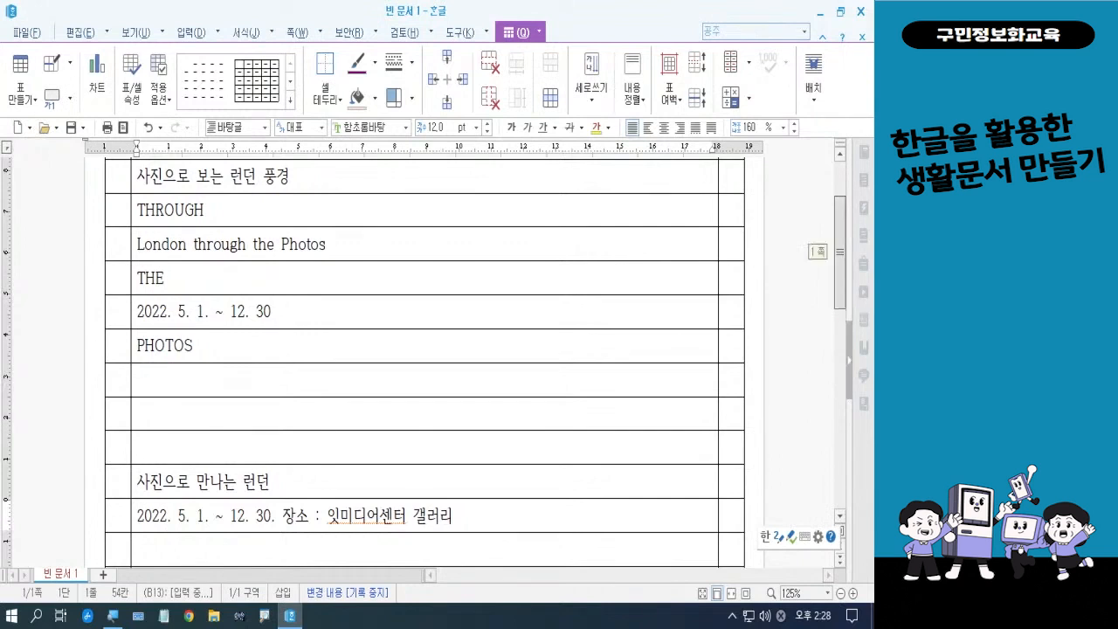
Step: Enter the venue's address and phone number, separated by a slash, in the middle cell of the fifteenth row
drag(840, 252, 840, 263)
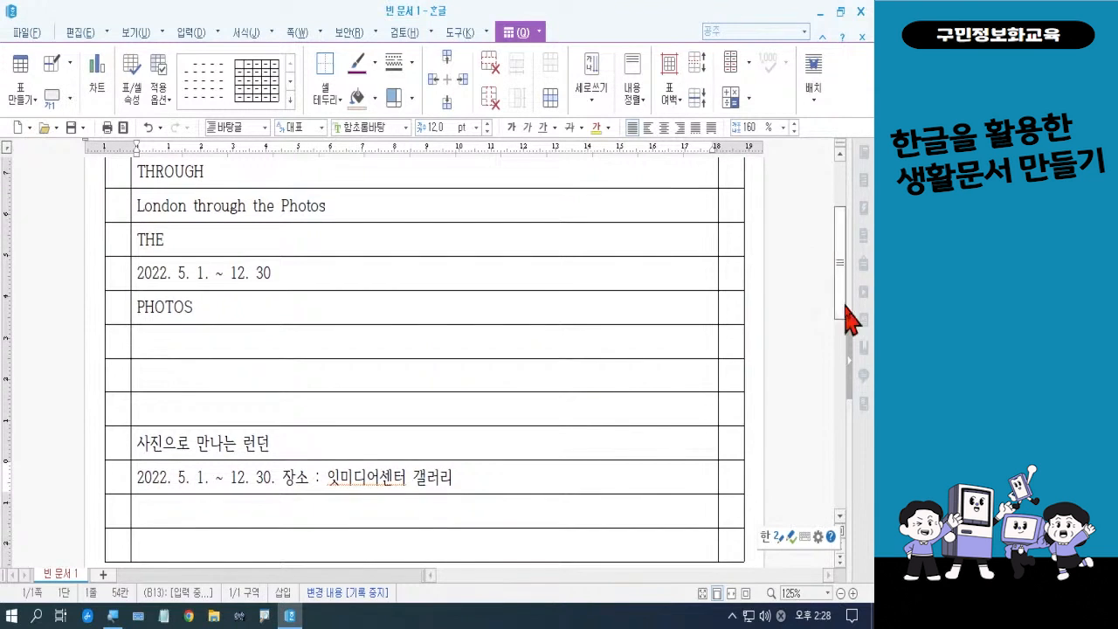
click(387, 556)
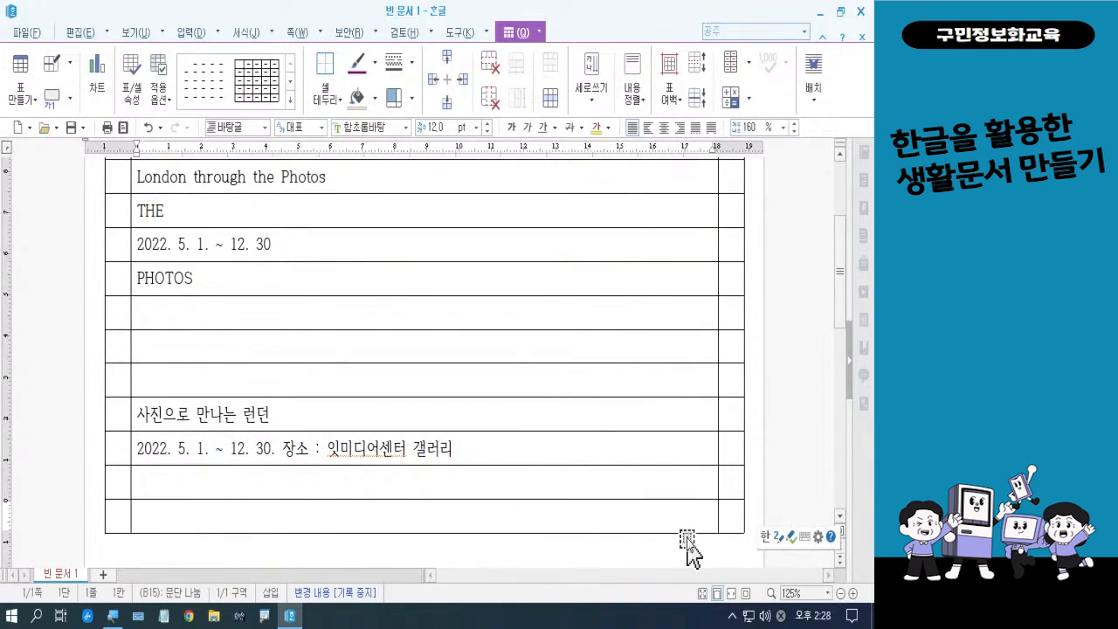
text(성북)
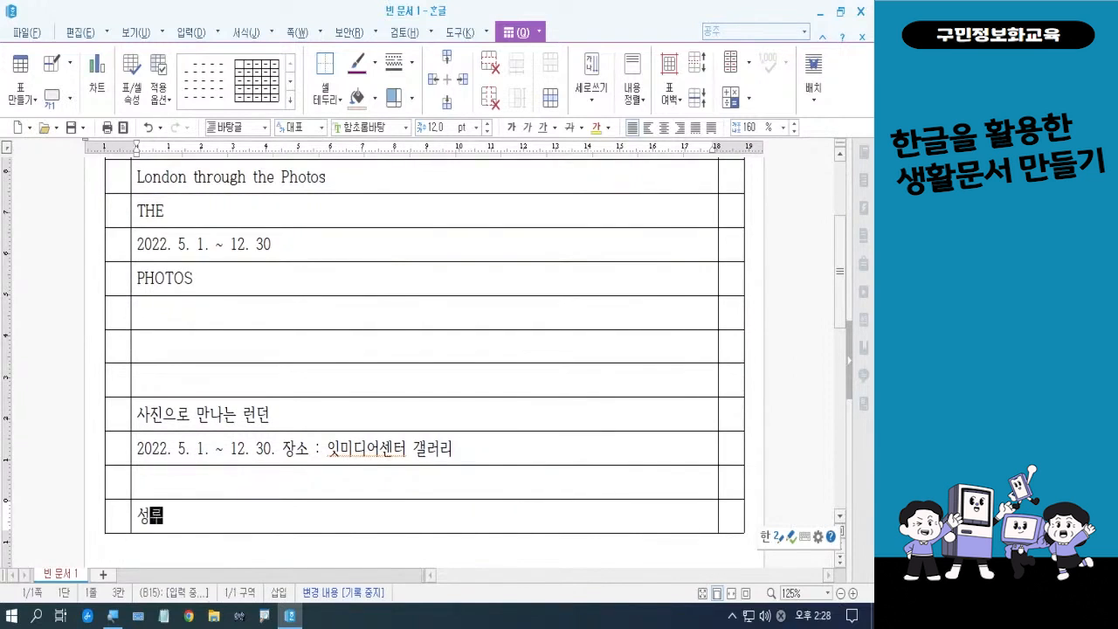
key(BackSpace)
key(BackSpace)
key(BackSpace)
key(BackSpace)
text(서울시 송)
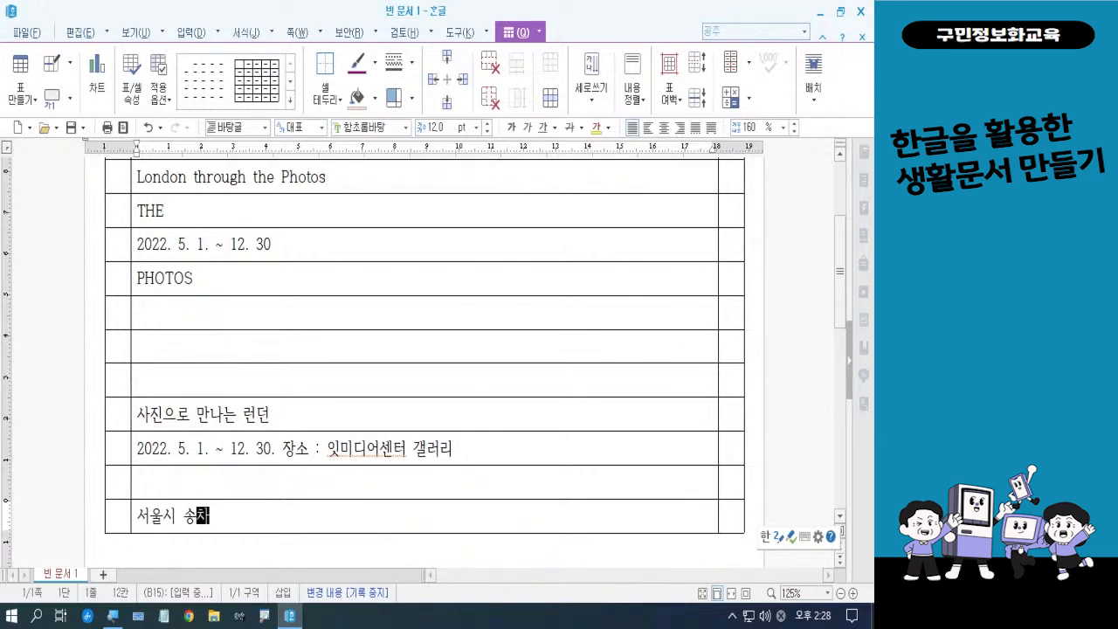
text(파)
text(구 올림)
text(피ㄱ)
text(로.. )
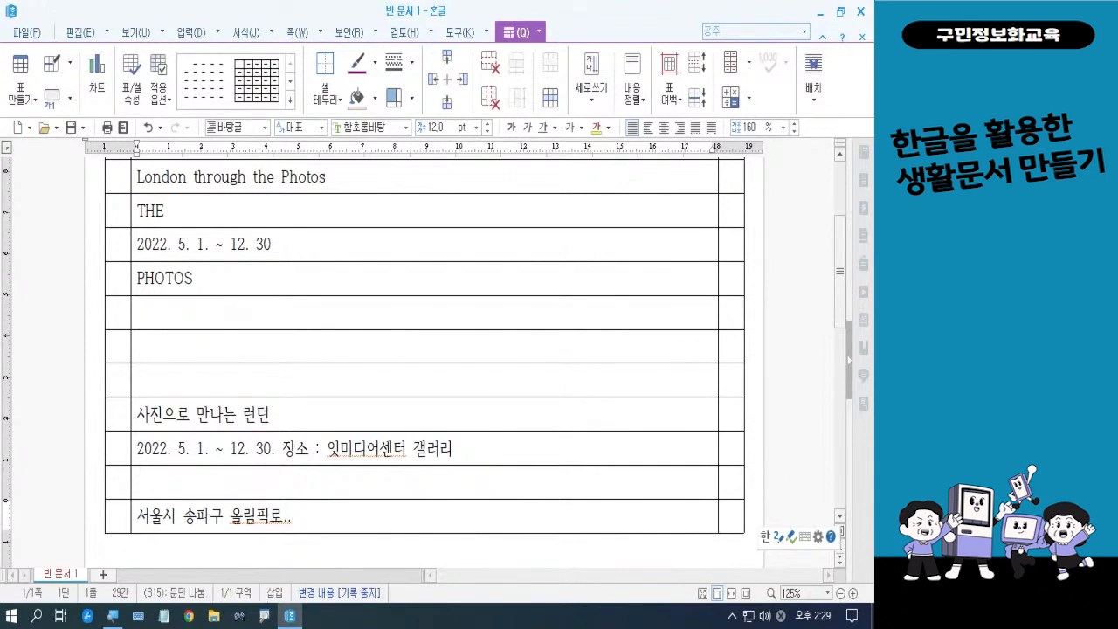
text(/ 02-1234-5678)
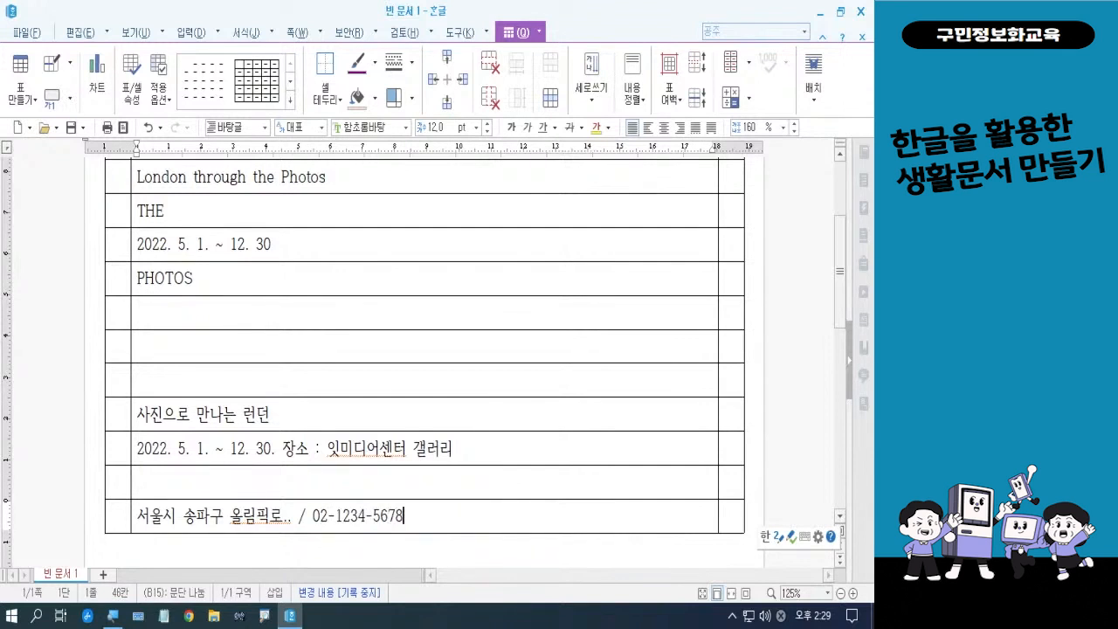
Step: Append a slash and the sponsor text 후원 : 잇미디어 after the phone number in the last row
text( / 후우)
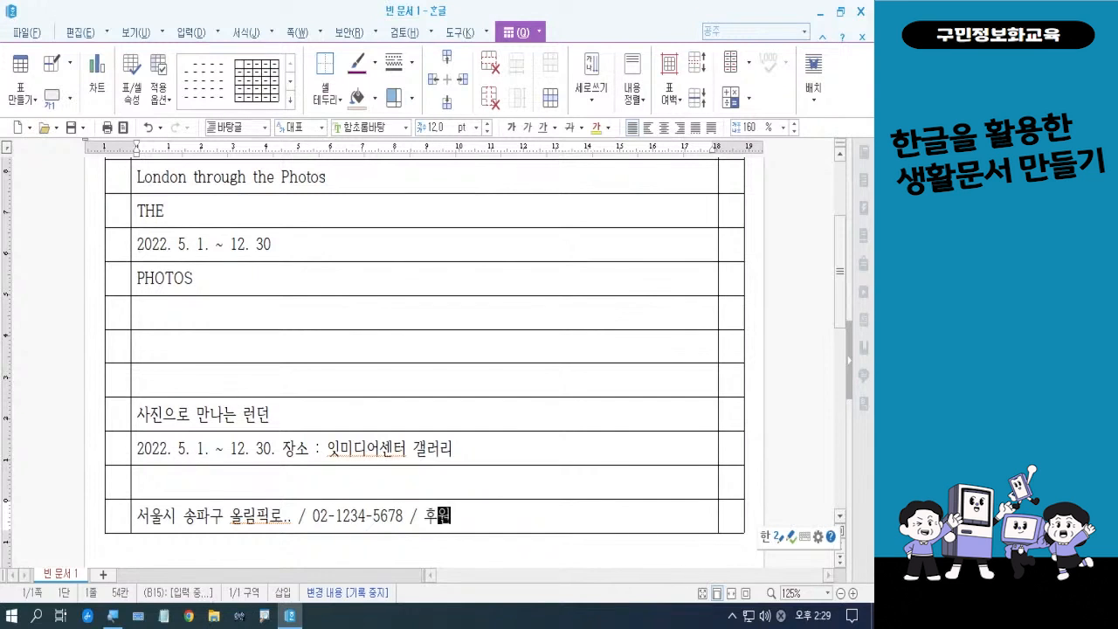
text(원 : ㄱ)
key(BackSpace)
text(잇미디어)
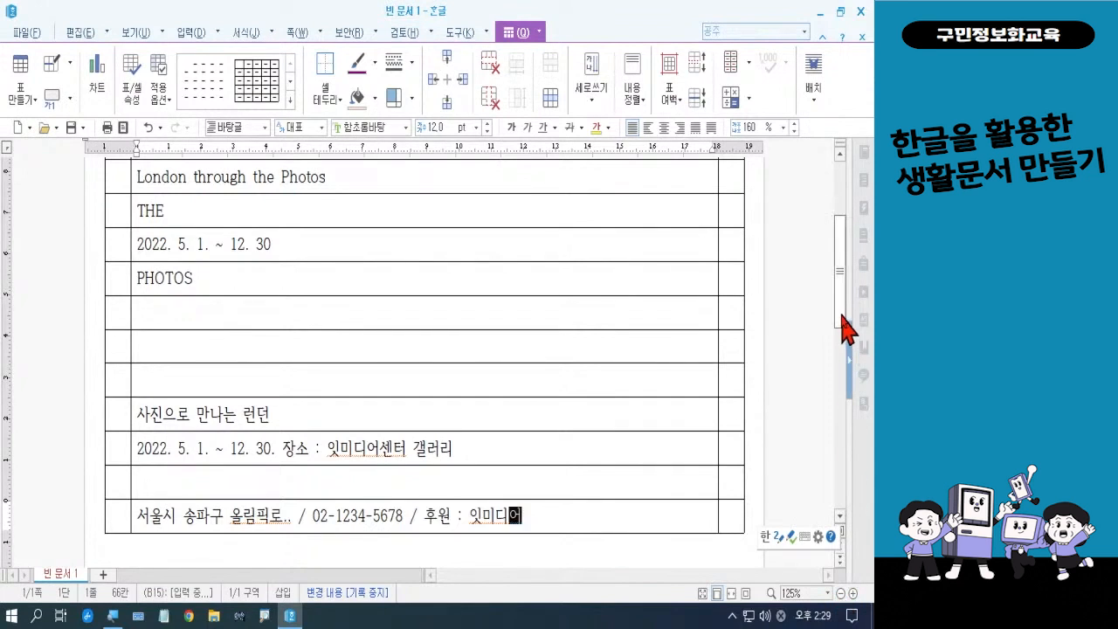
scroll(848, 324, up, 1)
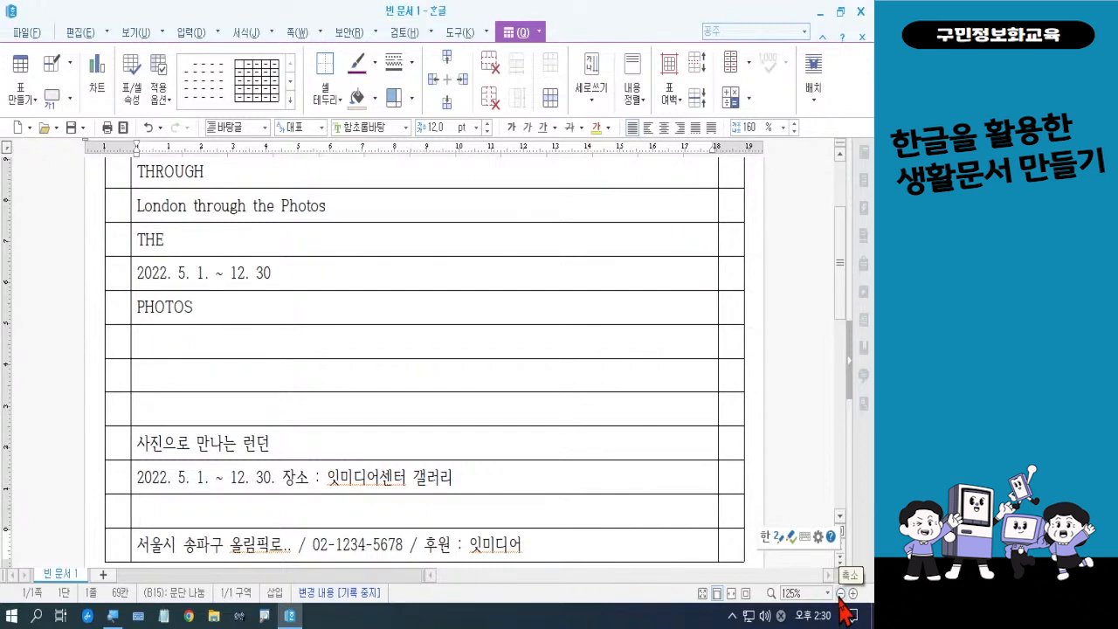
key(BackSpace)
text(에)
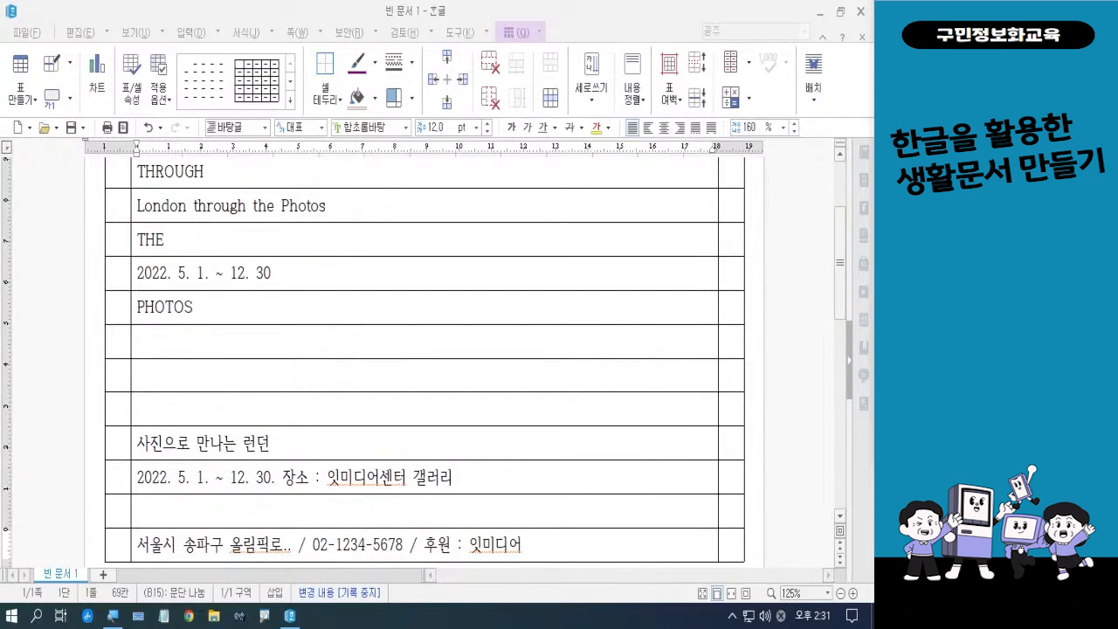
Step: Add the missing final period to the date range in the seventh row so it reads 2022. 5. 1. ~ 12. 30
drag(840, 286, 836, 253)
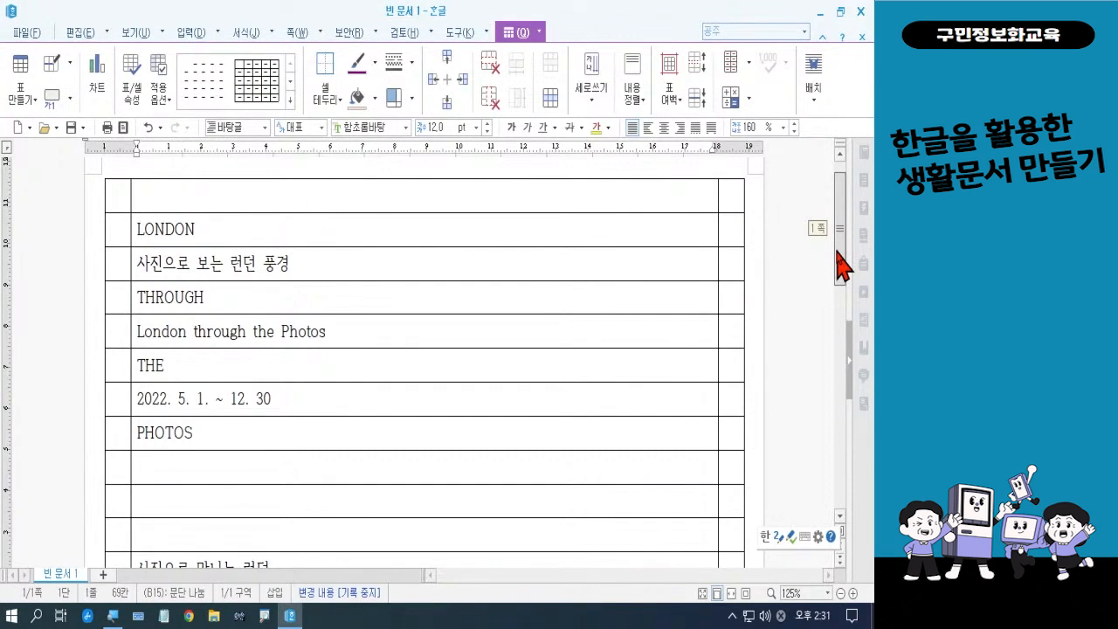
drag(840, 265, 845, 281)
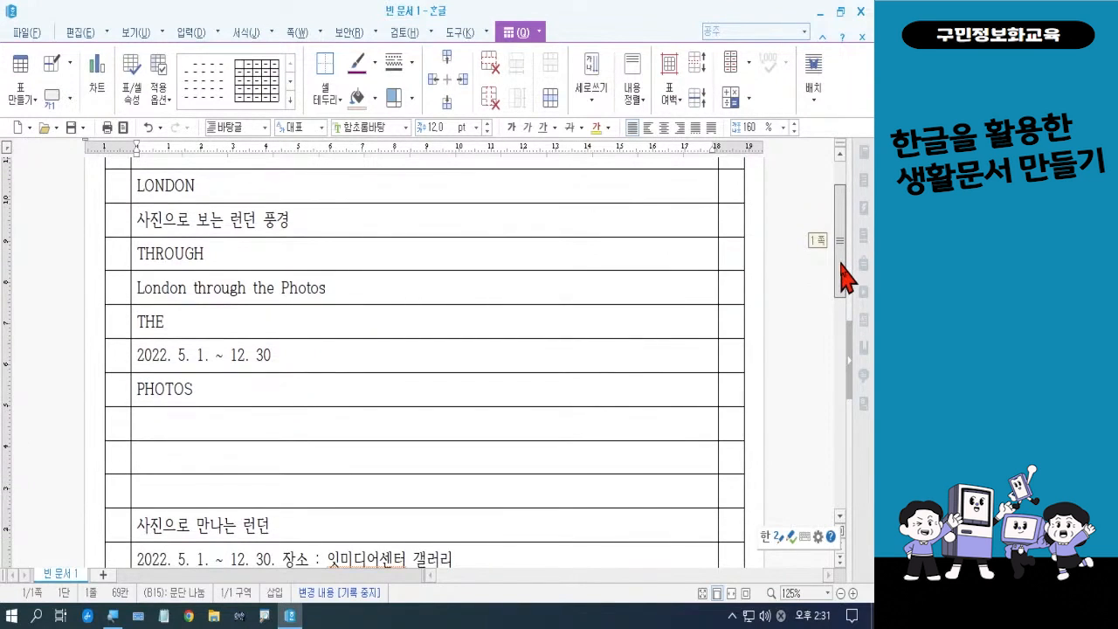
drag(845, 278, 847, 283)
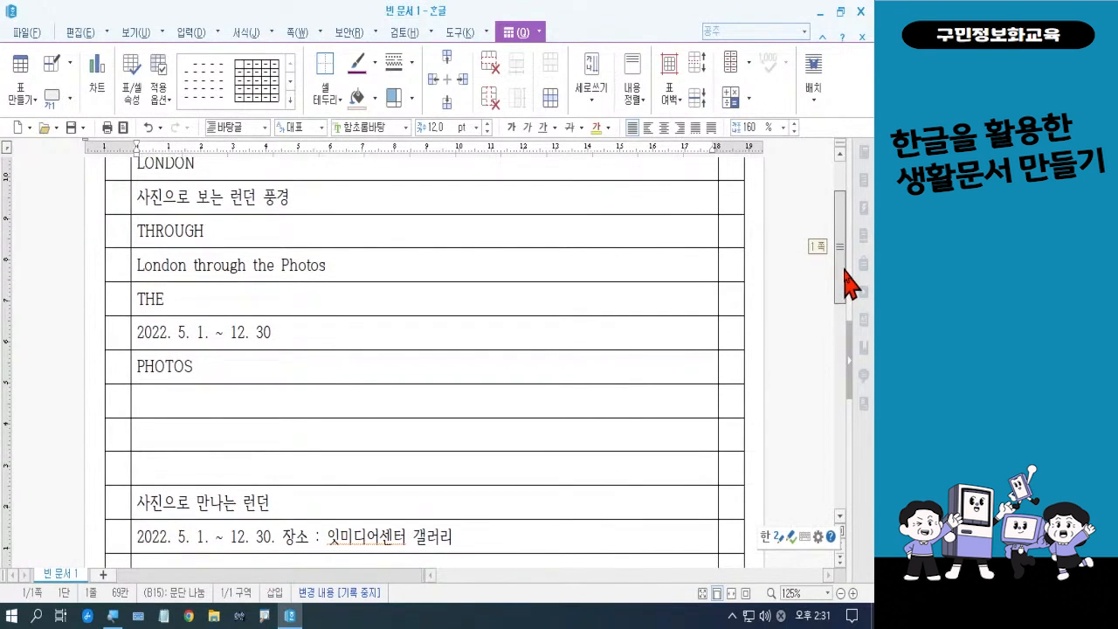
drag(848, 282, 848, 284)
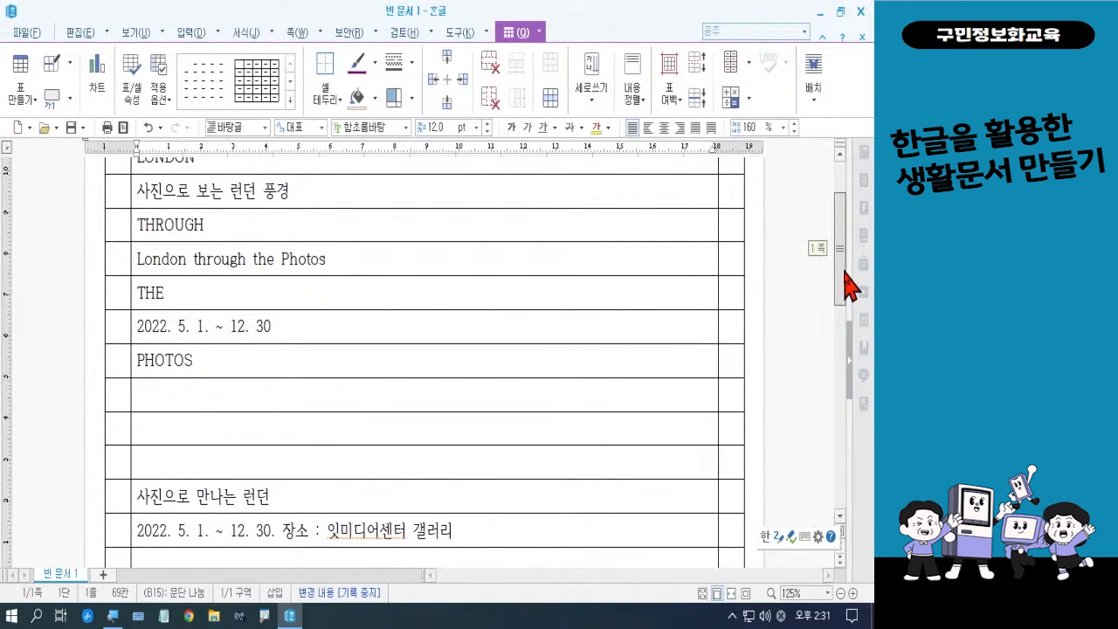
click(307, 327)
text(.)
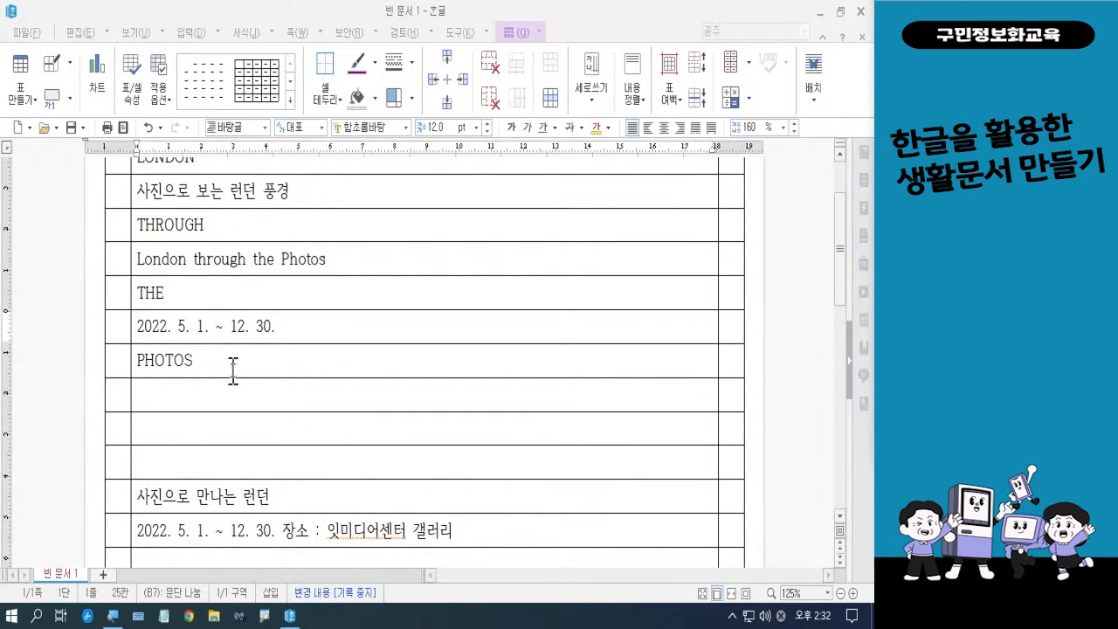
Step: Split the twelfth row's middle cell, containing 사진으로 만나는 런던, into 2 columns without dividing its rows
click(841, 297)
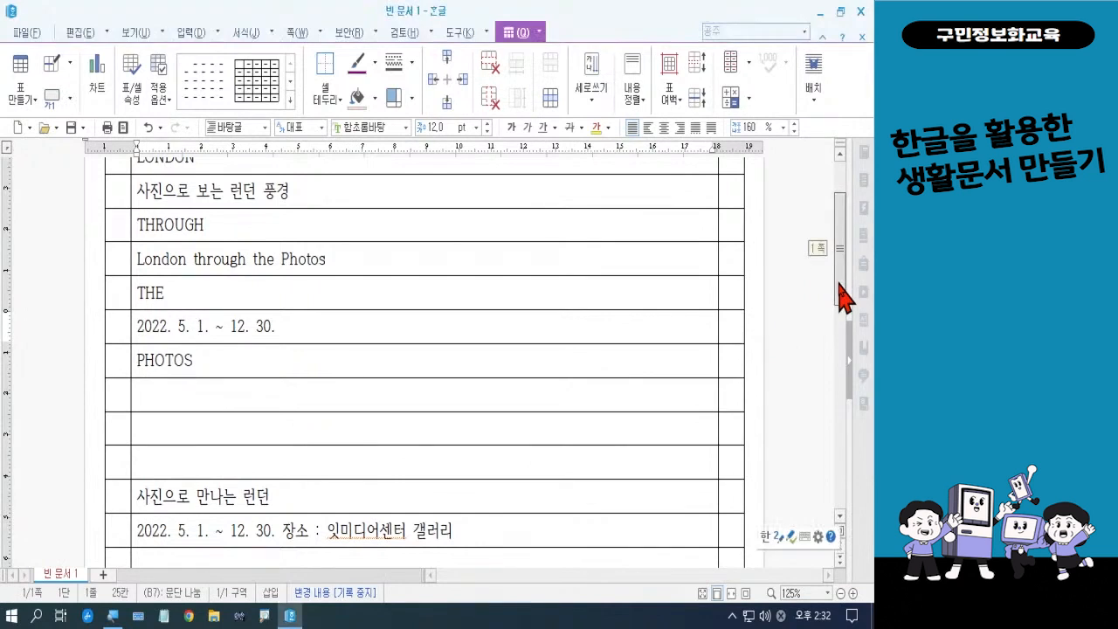
drag(841, 296, 843, 308)
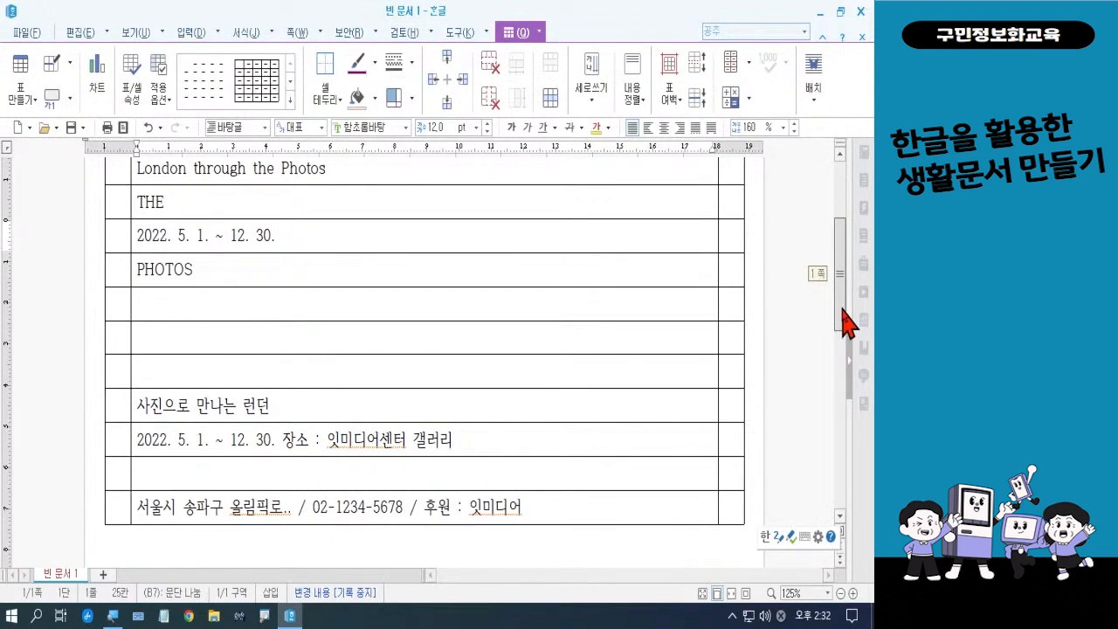
drag(843, 308, 841, 297)
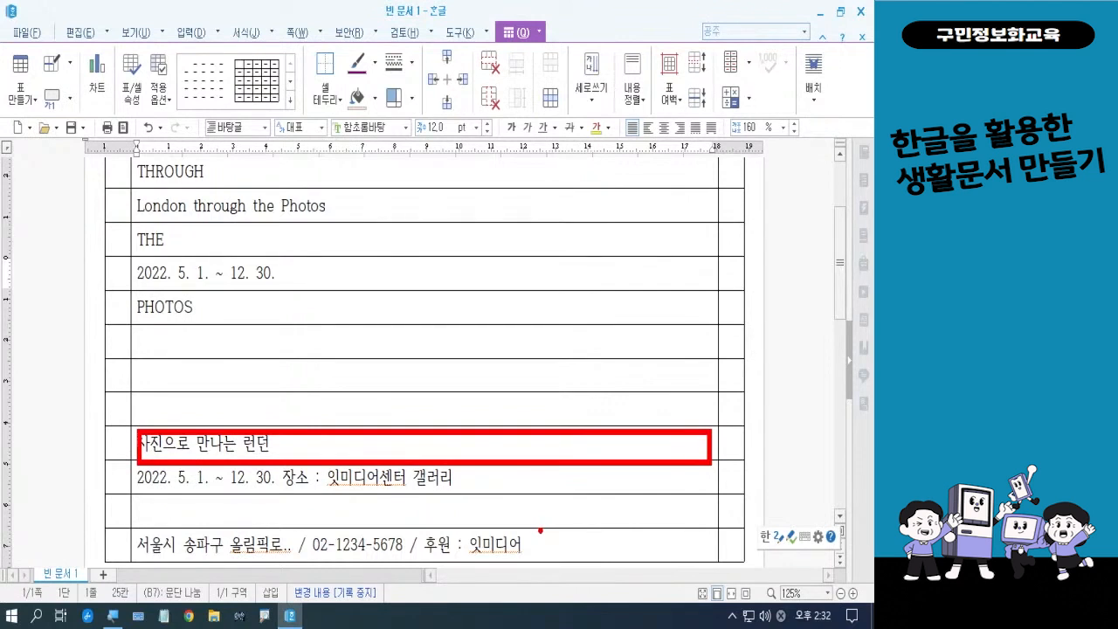
mouse_move(420, 410)
mouse_down()
mouse_move(429, 429)
mouse_move(444, 398)
mouse_up()
key(Escape)
click(439, 445)
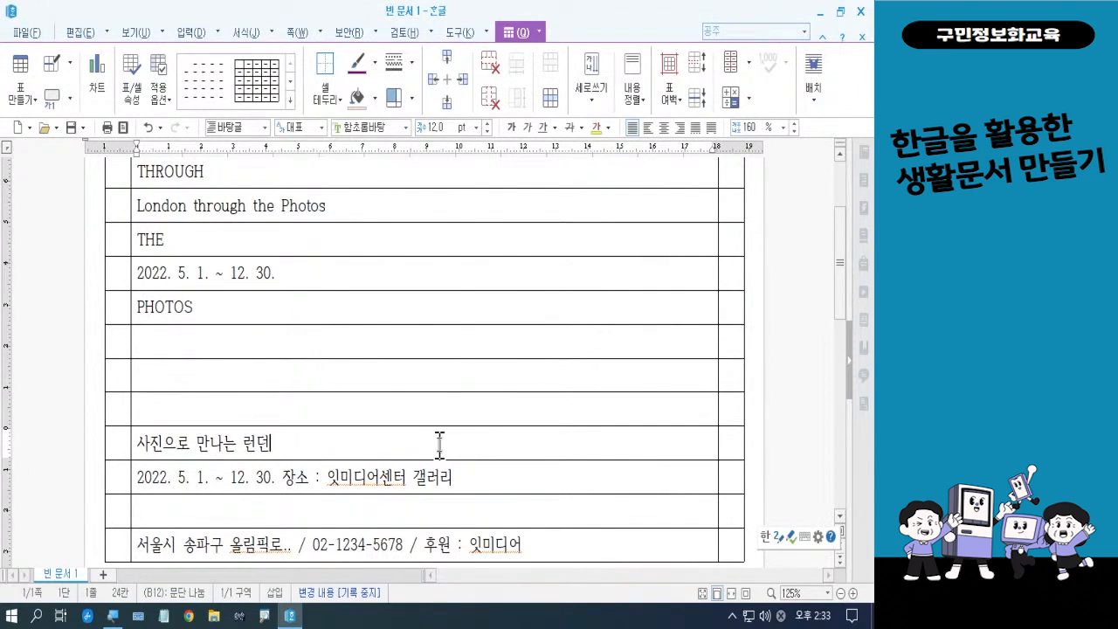
right_click(439, 443)
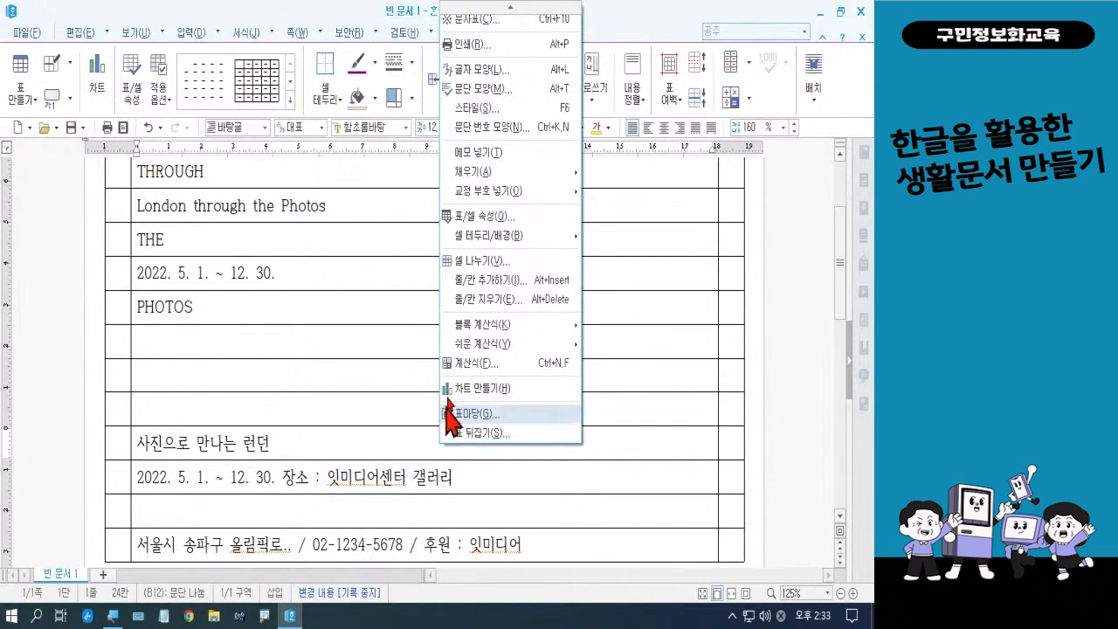
click(481, 262)
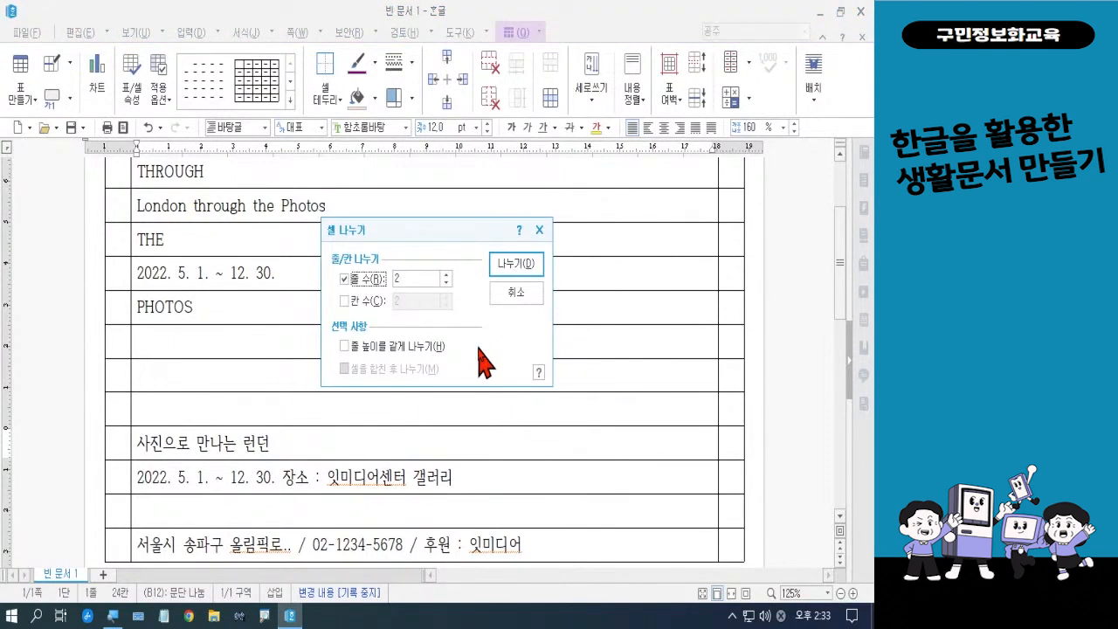
click(344, 278)
click(344, 301)
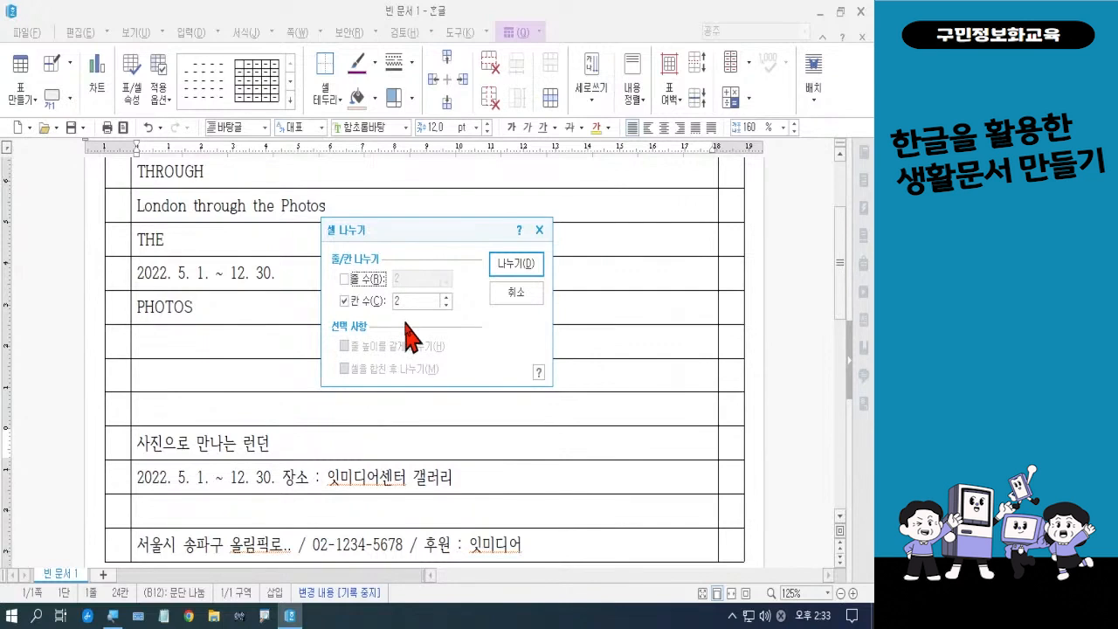
click(514, 264)
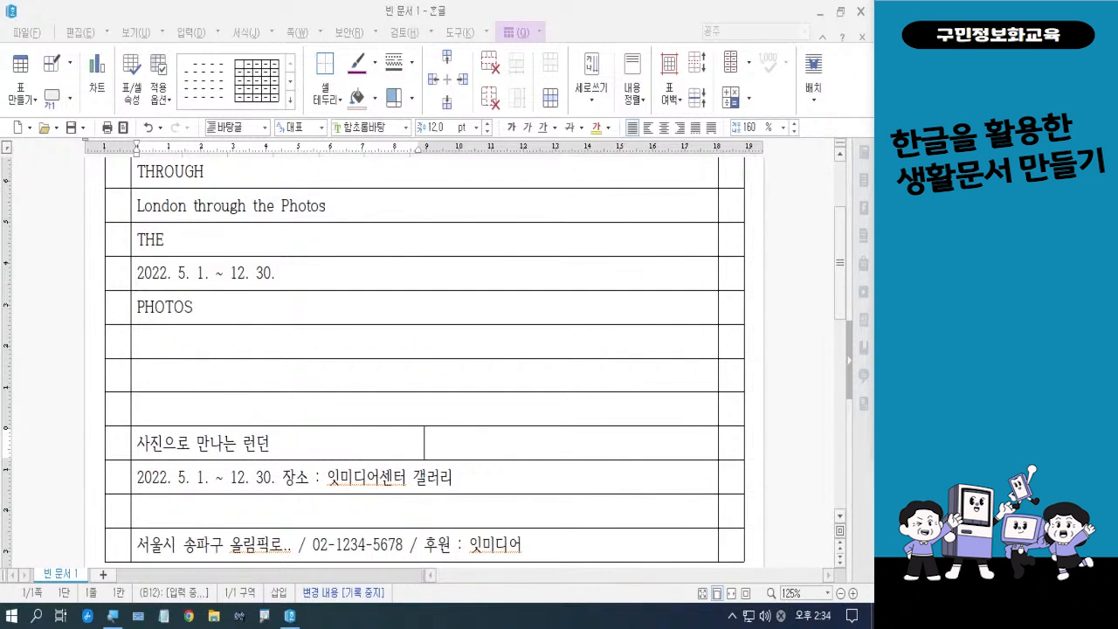
click(213, 402)
scroll(230, 387, up, 2)
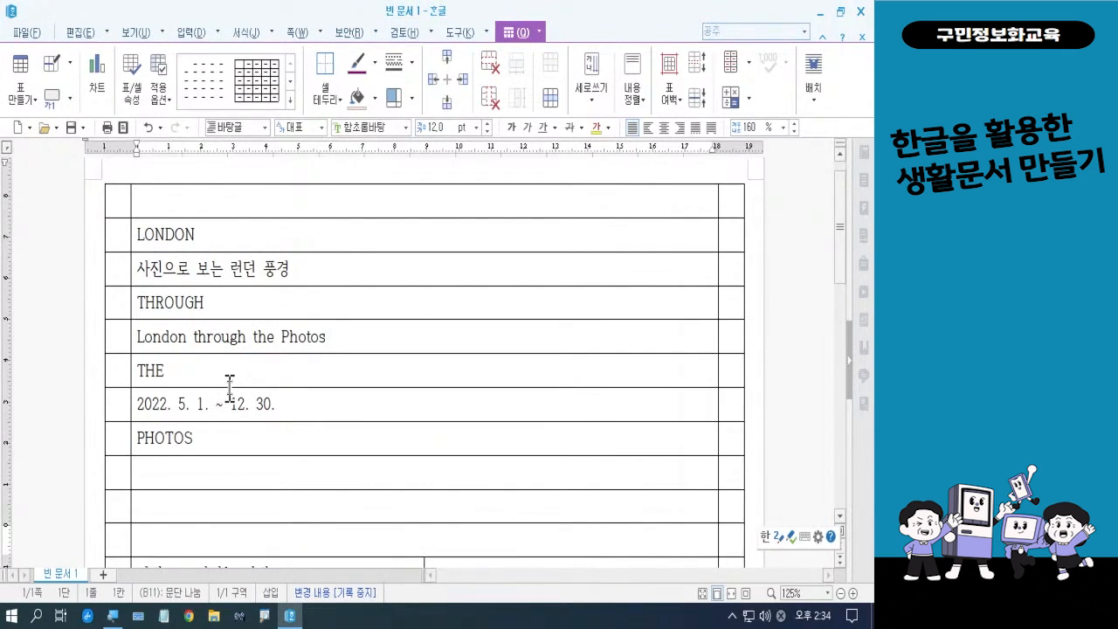
Step: Set the font size of the LONDON, THROUGH, THE and PHOTOS cells together to 75 pt
click(218, 229)
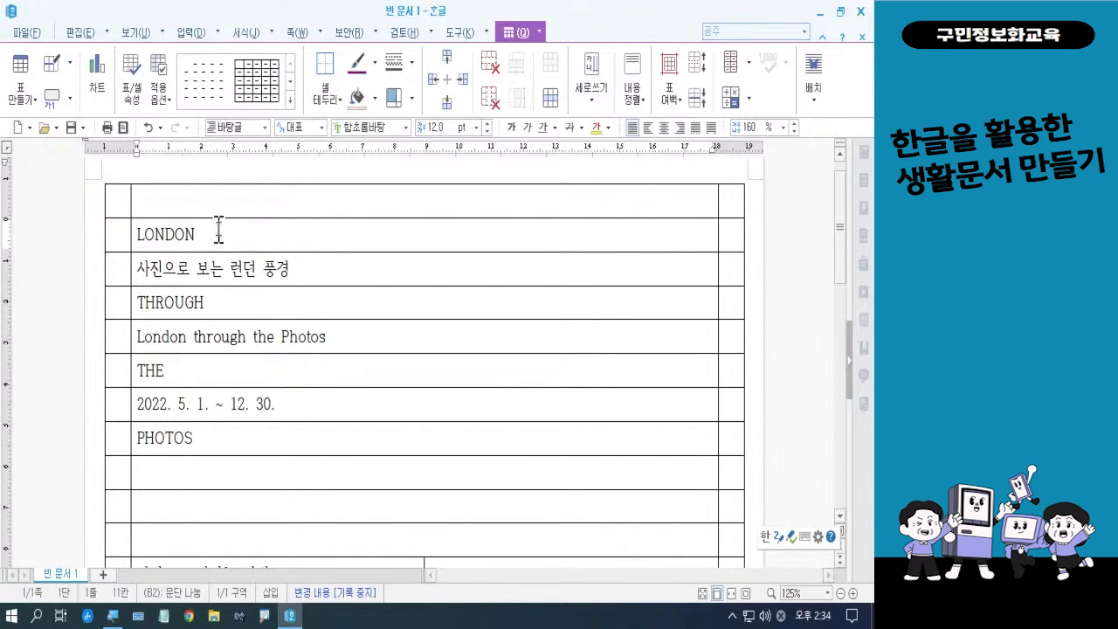
key(F5)
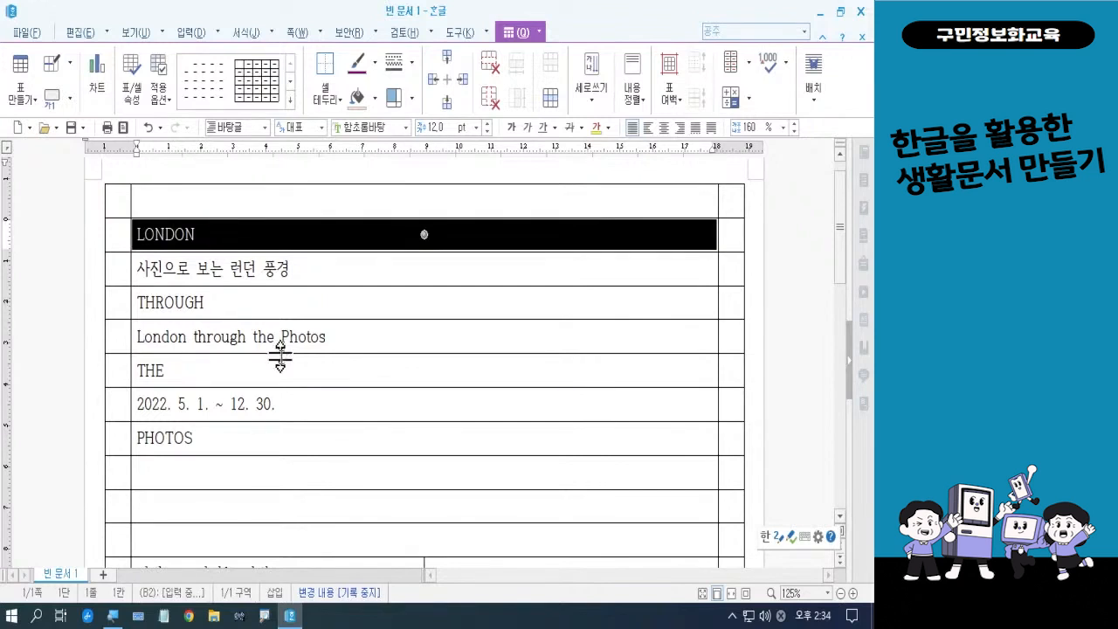
ctrl+click(253, 303)
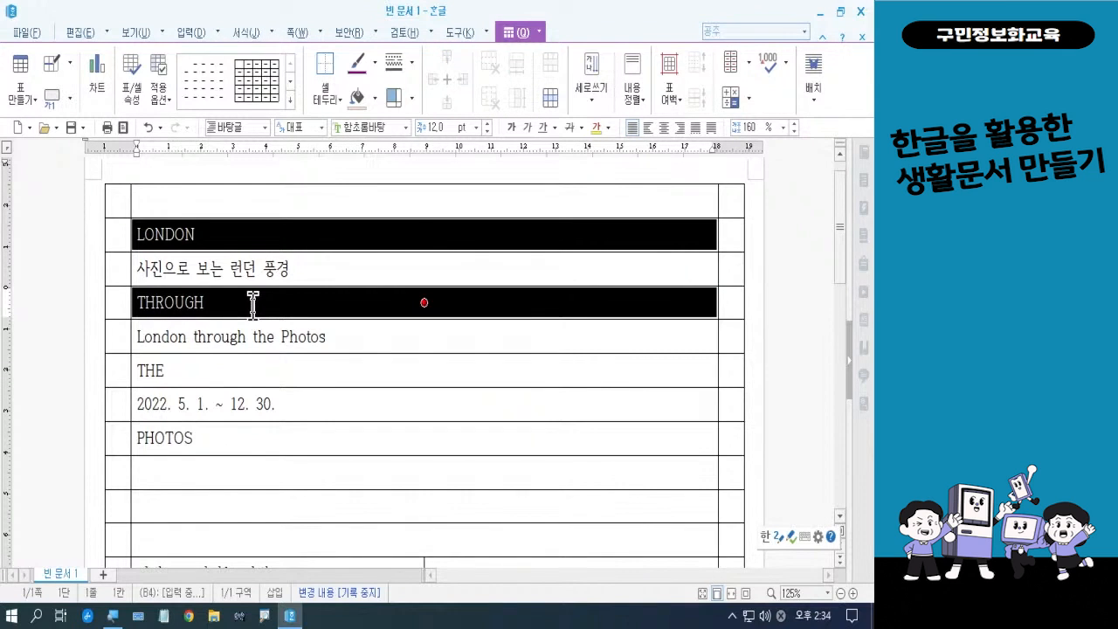
ctrl+click(214, 371)
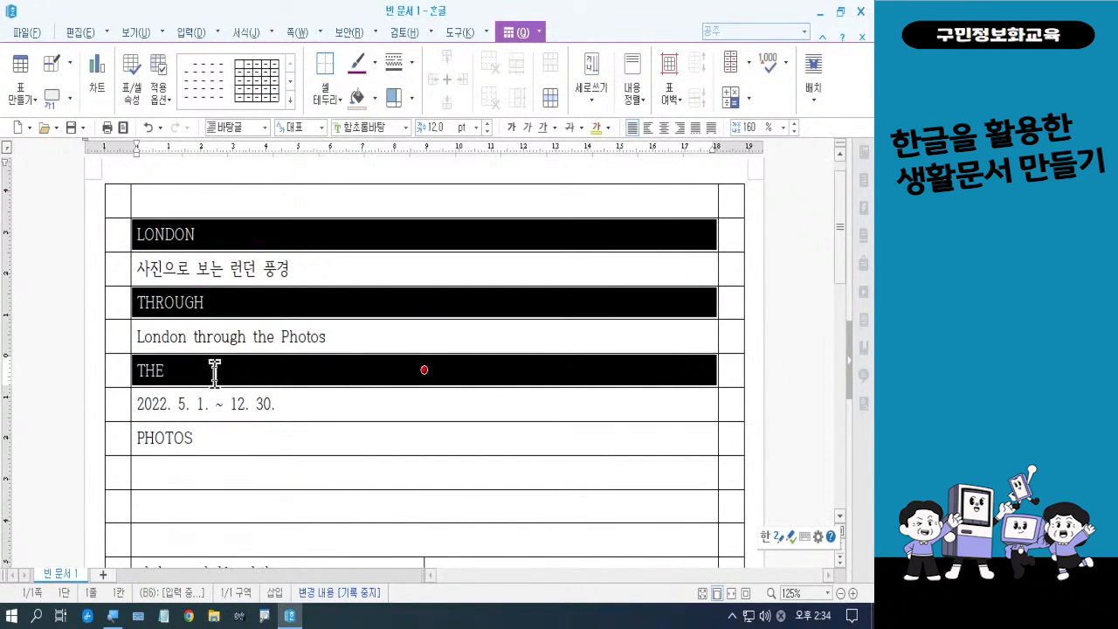
ctrl+click(217, 441)
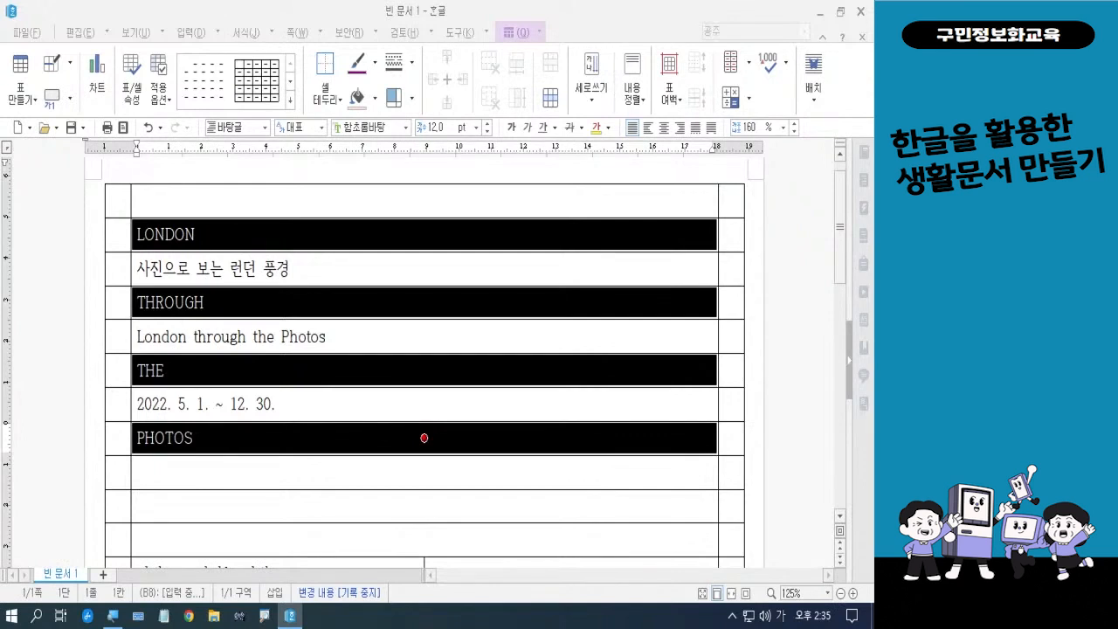
key(Hangul)
key(Hangul)
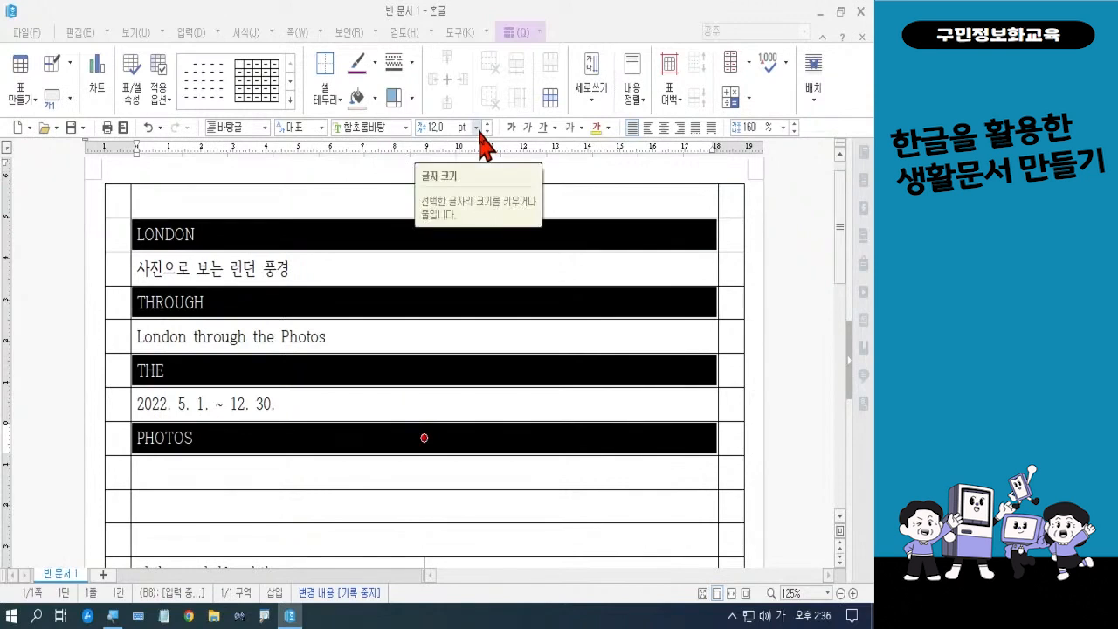
click(444, 129)
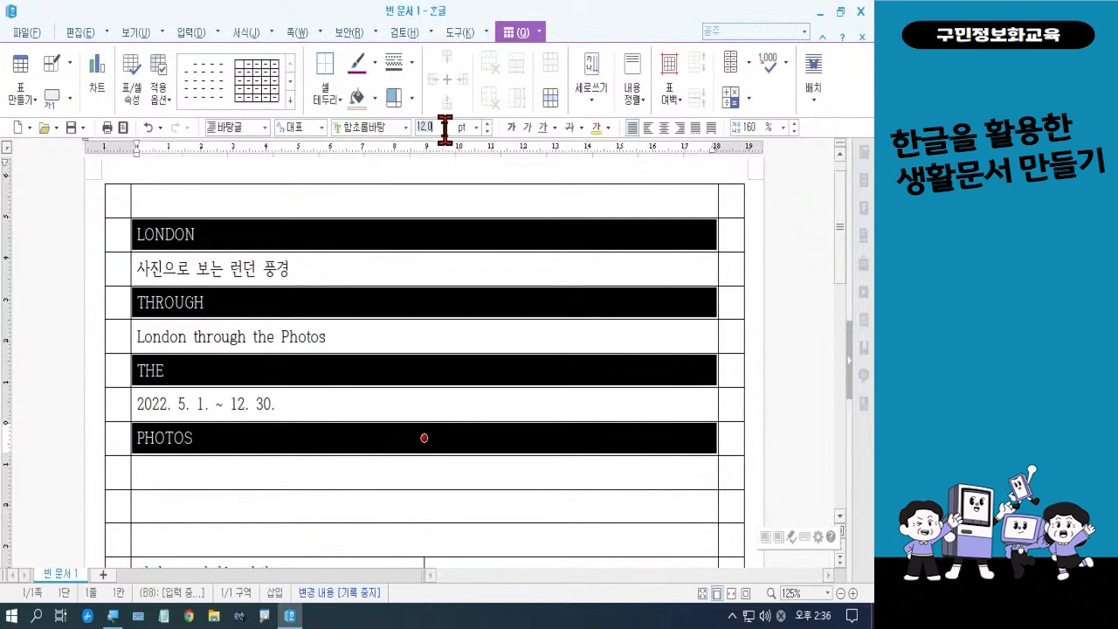
key(BackSpace)
text(75)
key(Return)
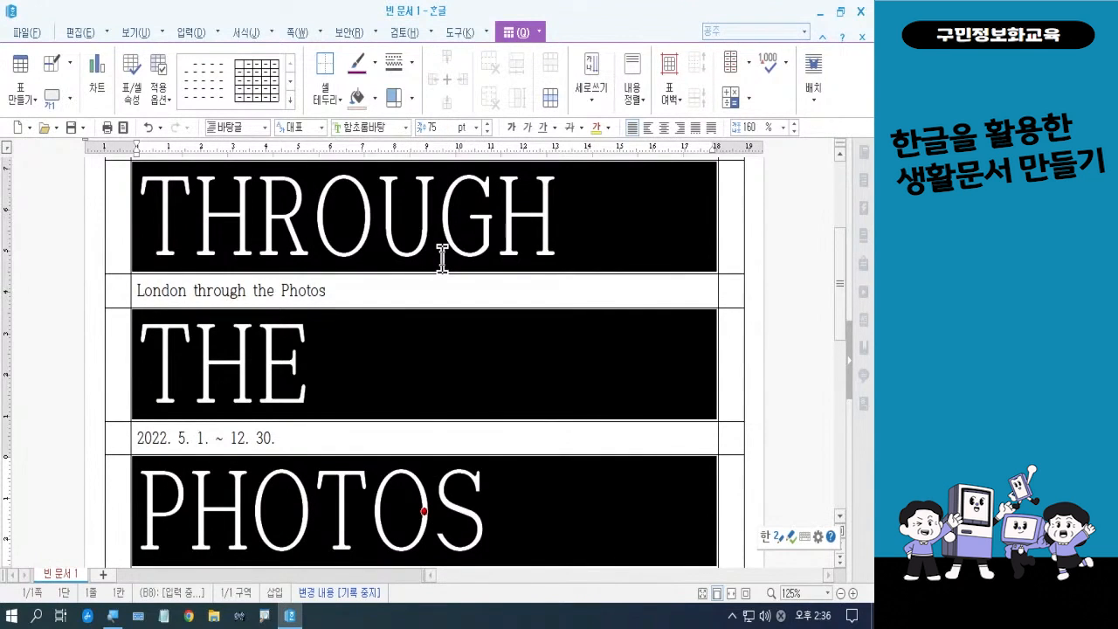
Step: Change the font of the four selected English title cells to 휴먼둥근헤드라인
click(405, 128)
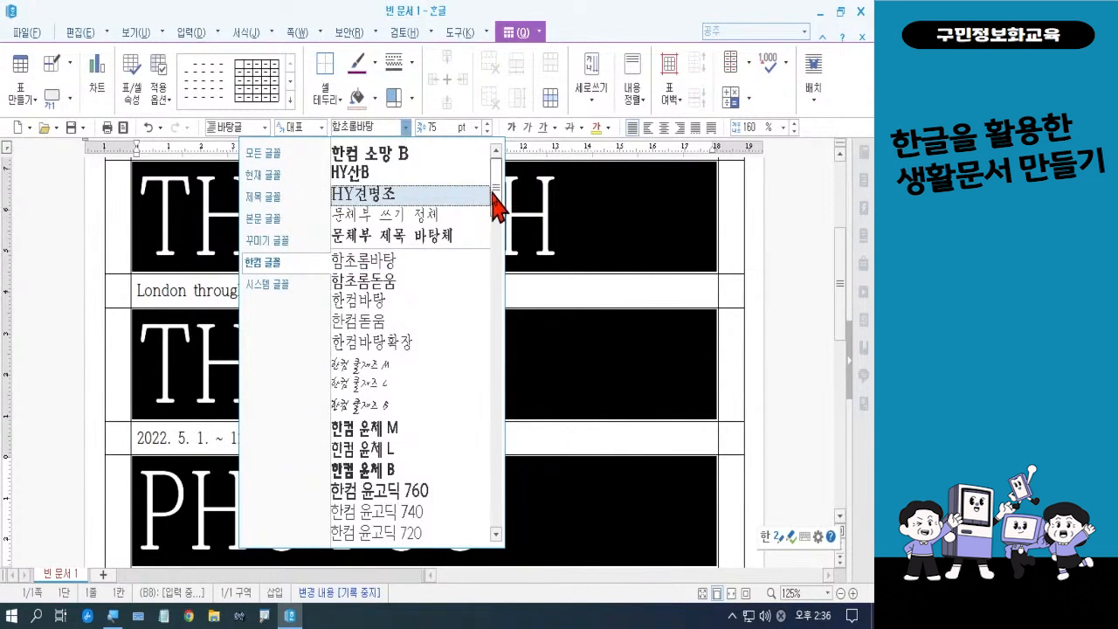
drag(497, 200, 497, 301)
scroll(498, 262, down, 1)
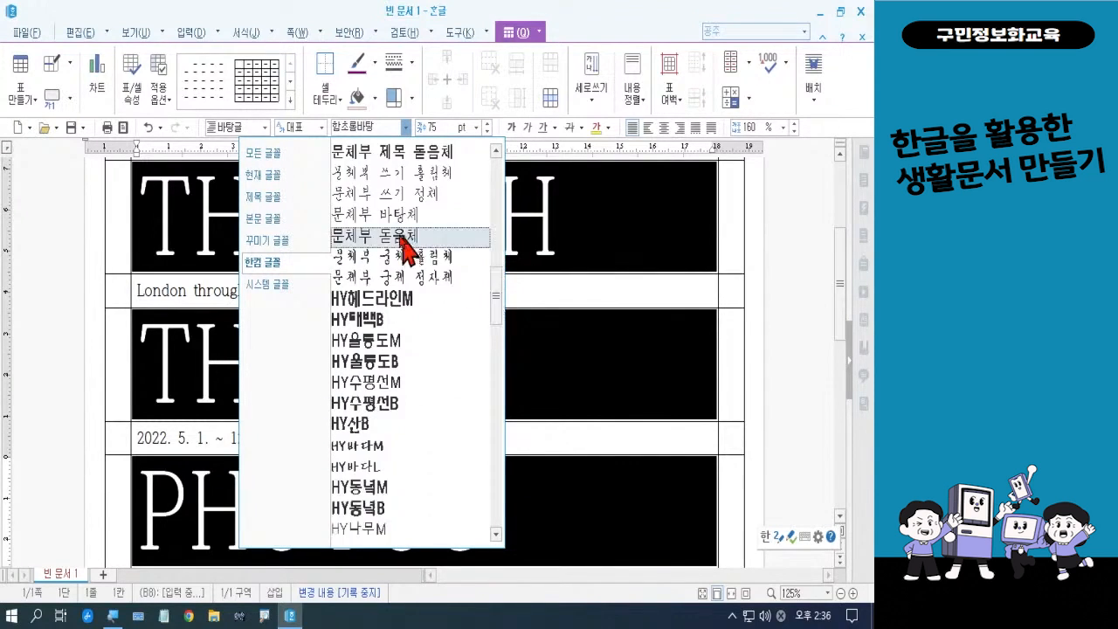
click(295, 155)
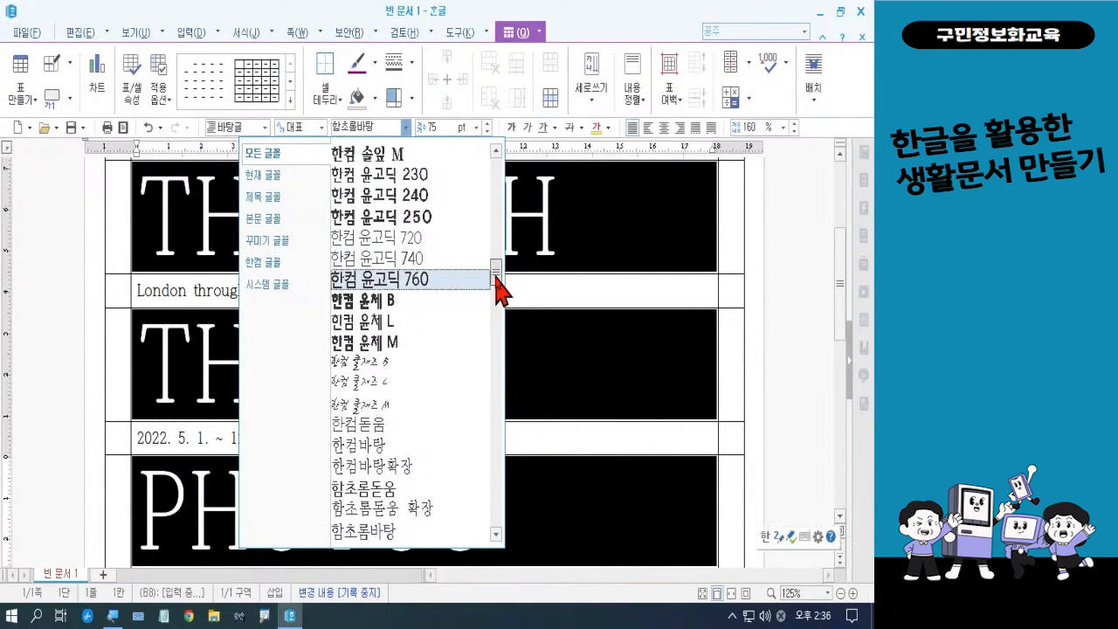
drag(498, 282, 499, 314)
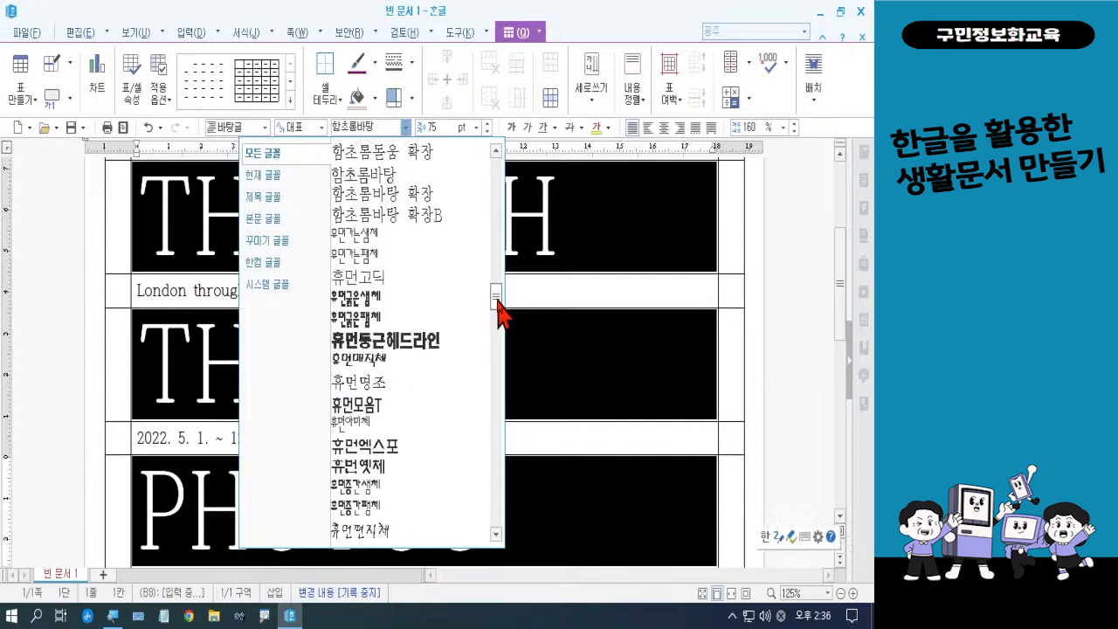
click(437, 342)
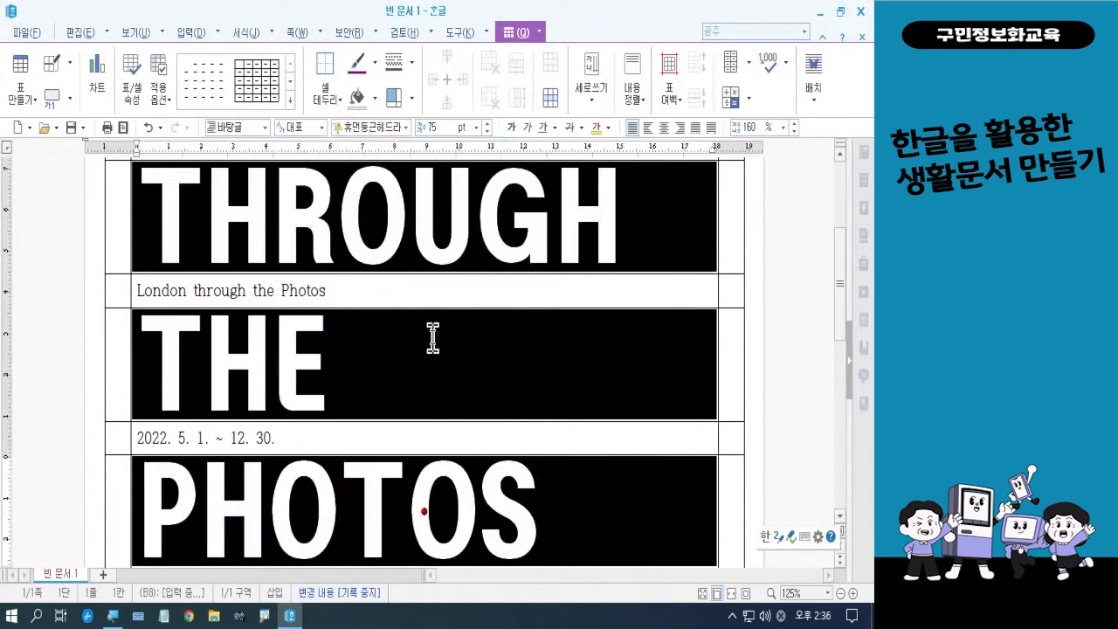
Step: Apply italics to the LONDON, THROUGH, THE and PHOTOS title words
click(526, 129)
click(526, 129)
click(526, 129)
click(527, 129)
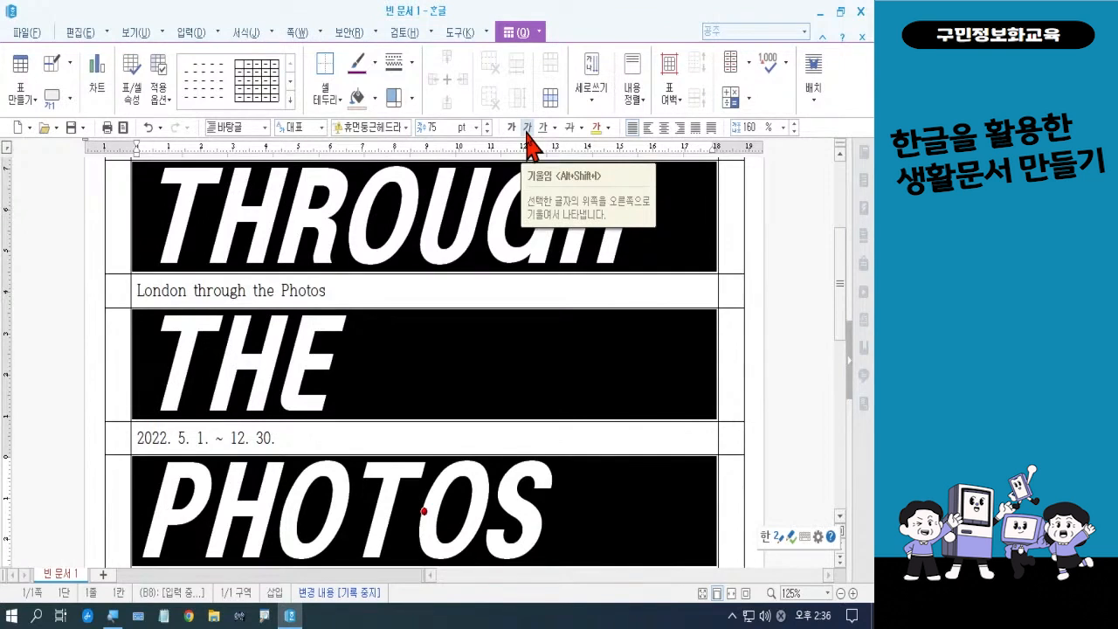
Step: Give the four title cells' paragraphs a 3 pt left margin, a 20 pt right margin and distributed alignment
right_click(428, 215)
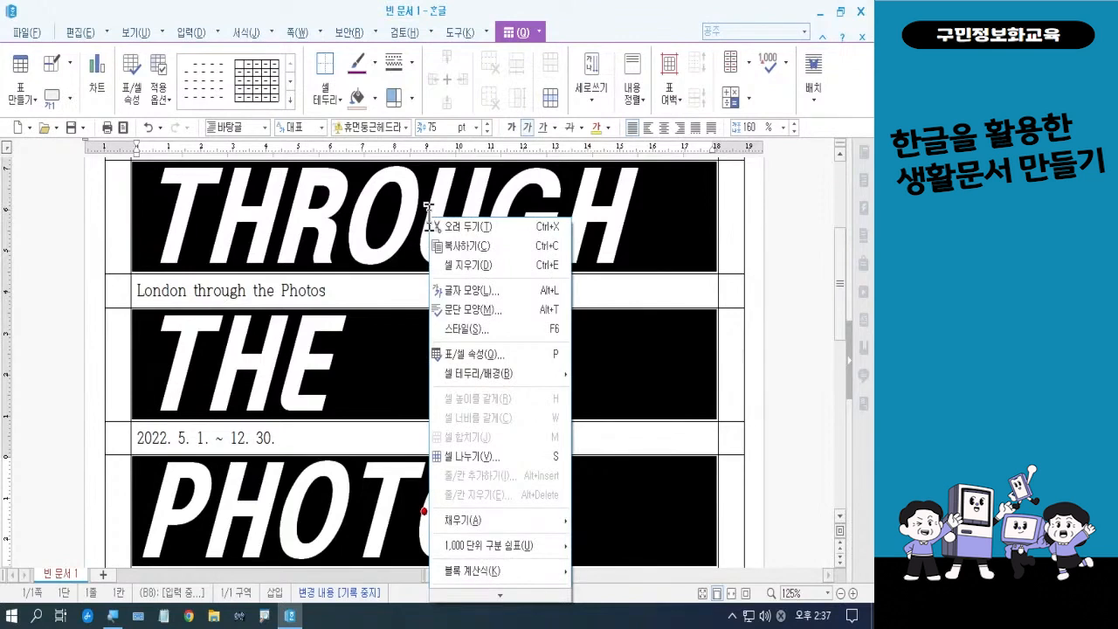
click(464, 314)
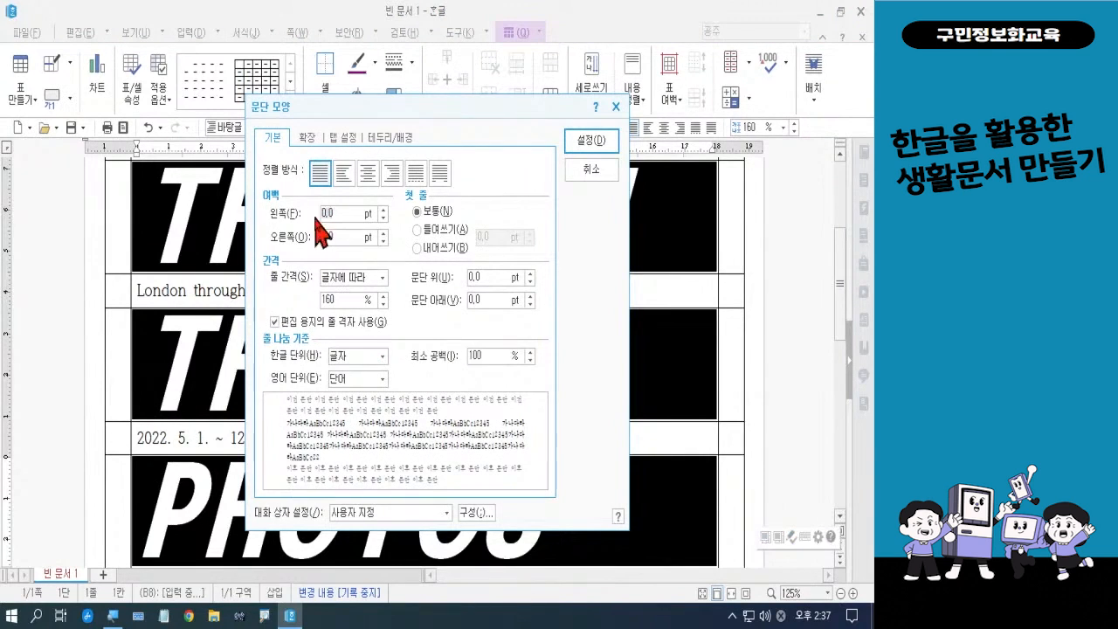
text(3)
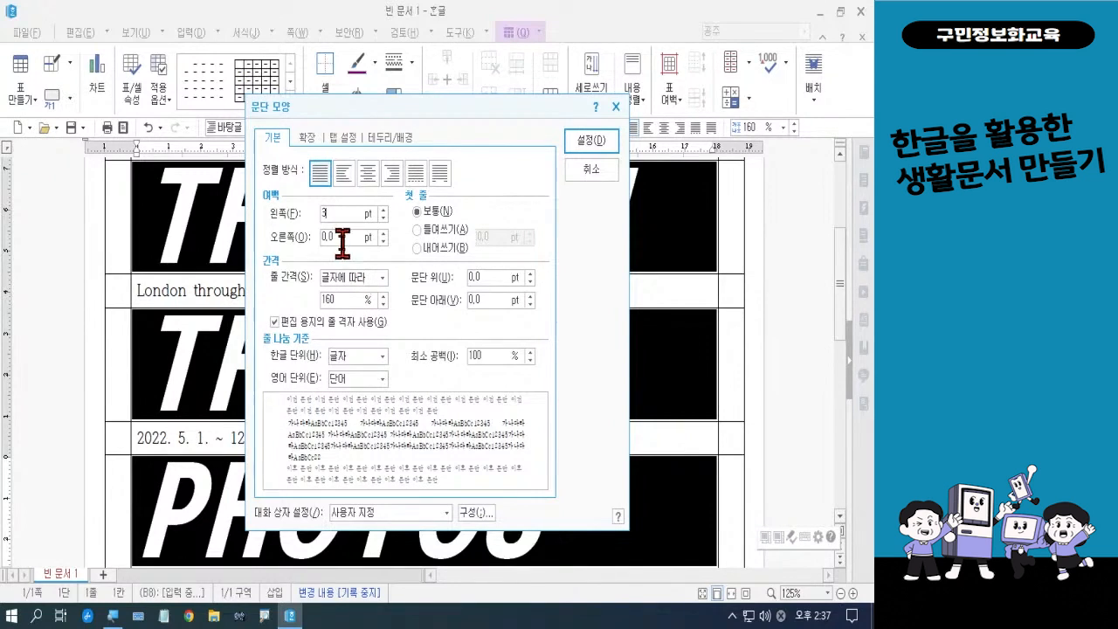
key(Tab)
text(20)
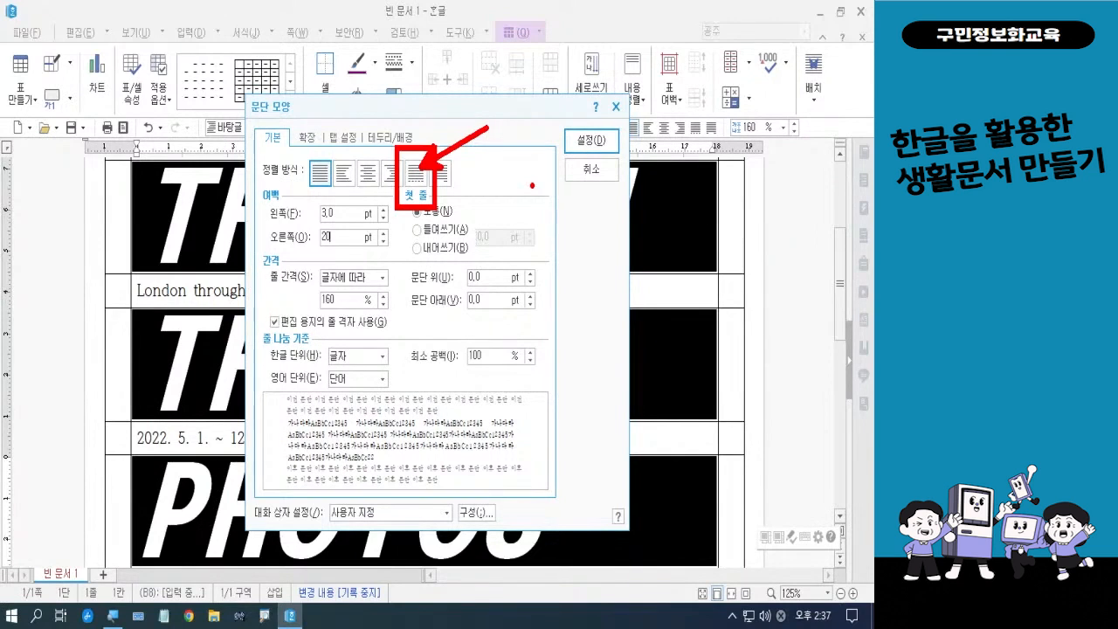
click(417, 174)
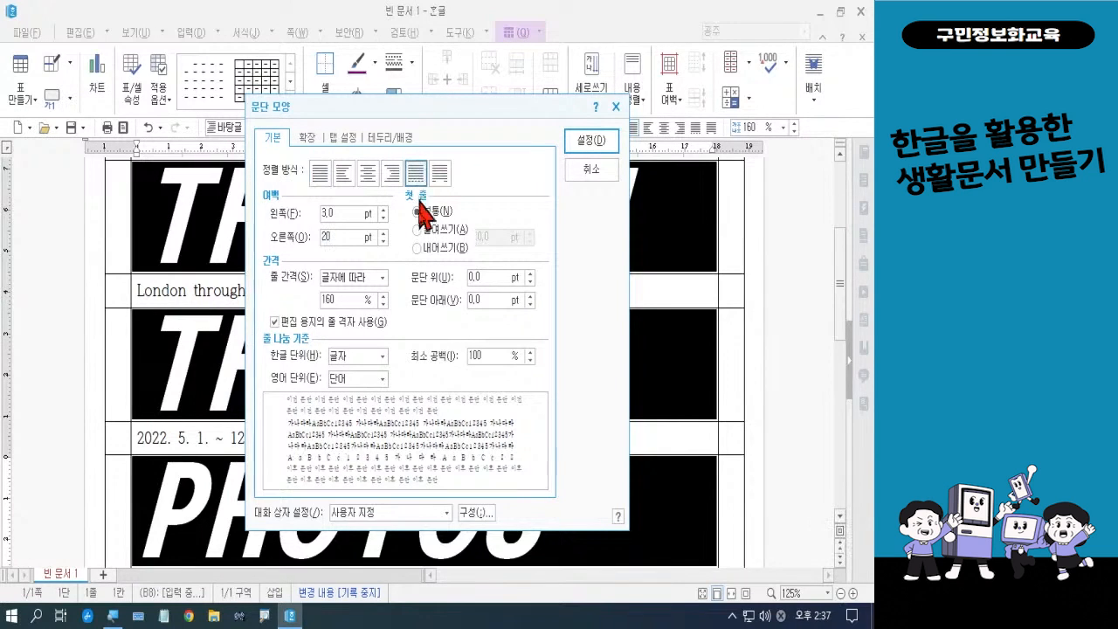
click(591, 140)
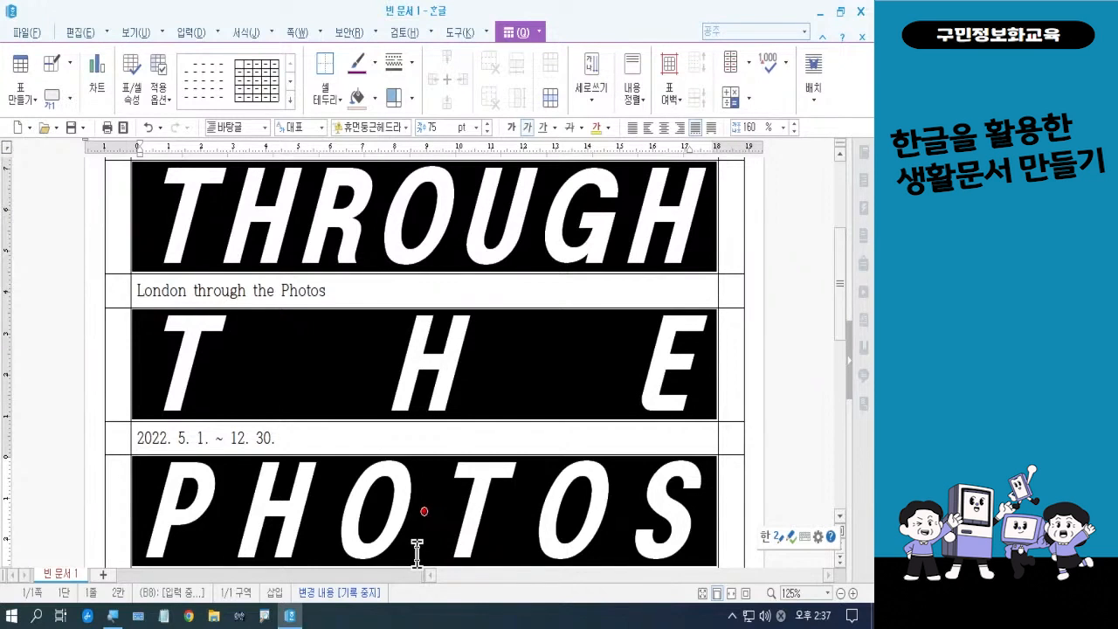
click(462, 522)
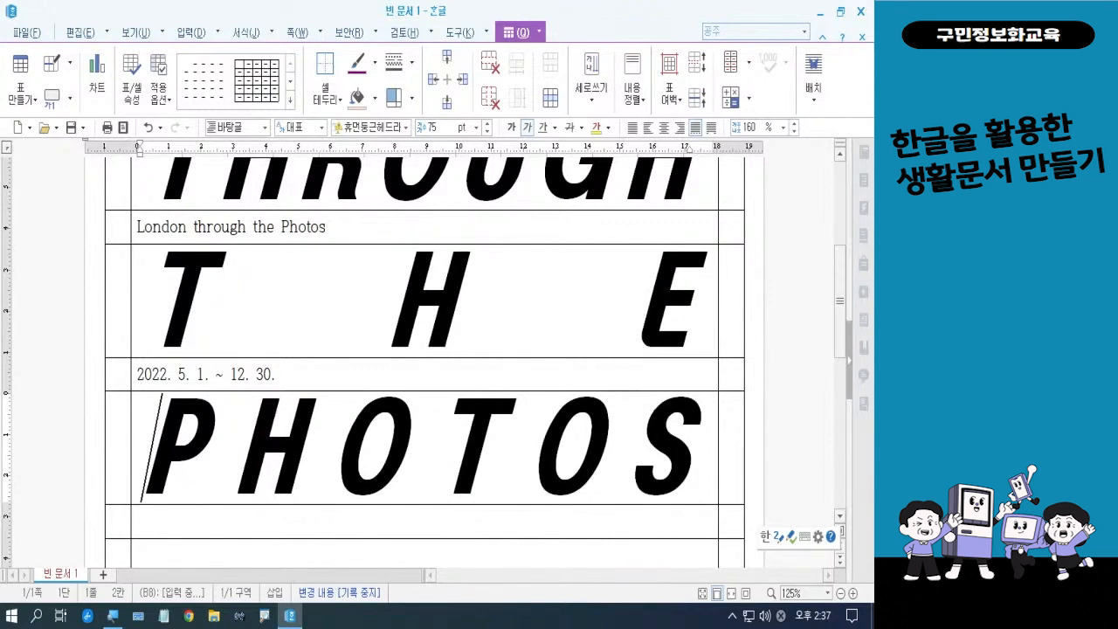
Step: Set the font size of the Korean subtitle, London through the Photos and date range cells to 28 pt
click(795, 593)
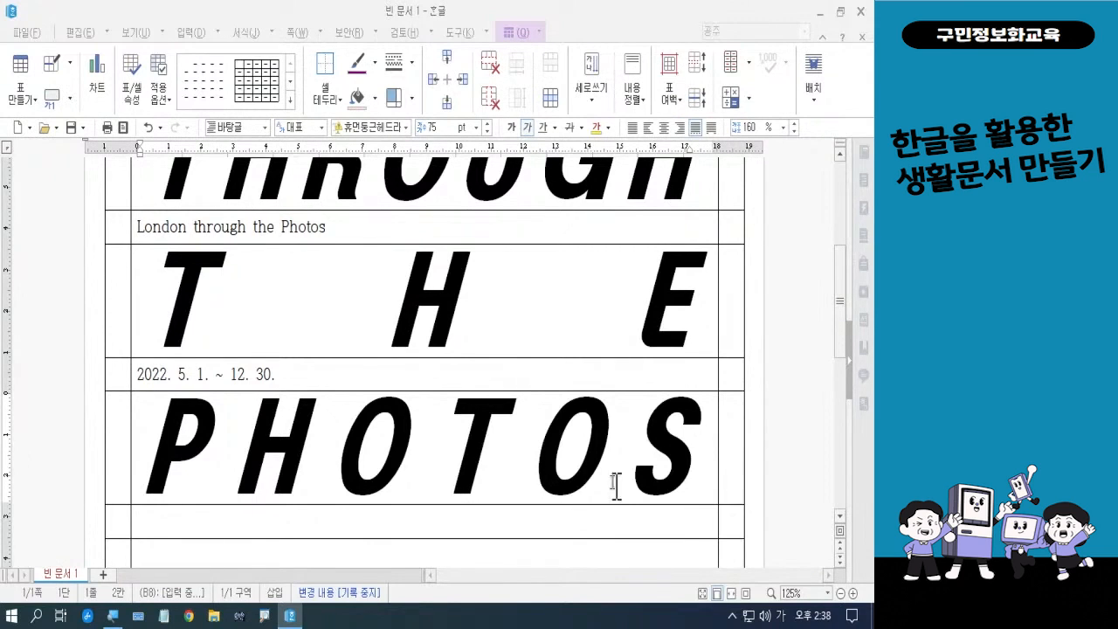
click(840, 593)
click(840, 593)
click(840, 593)
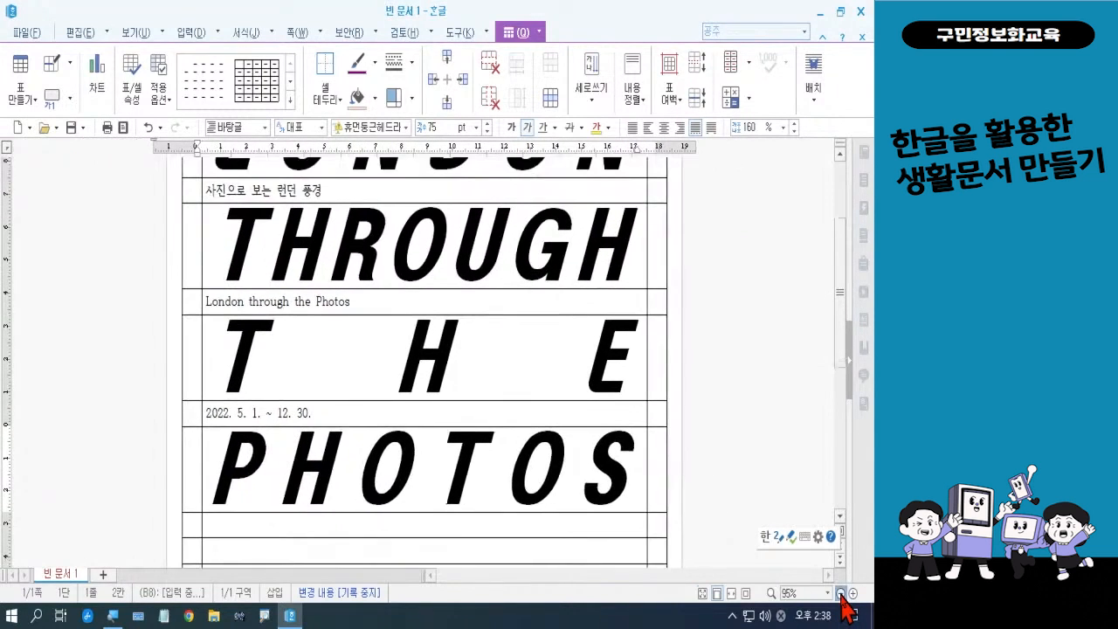
click(840, 593)
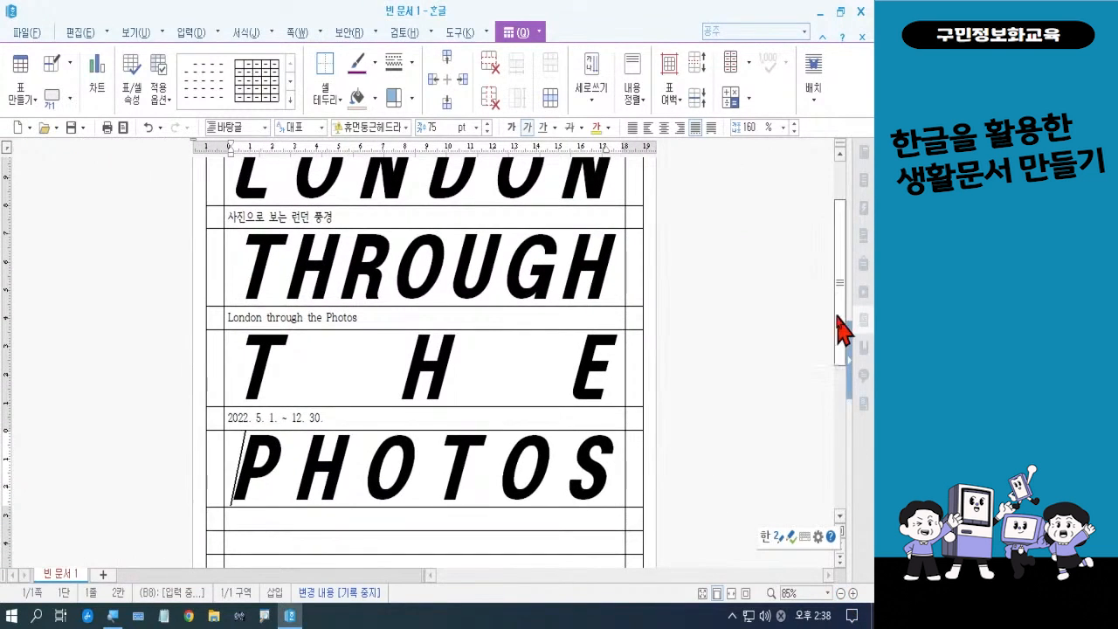
drag(843, 323, 835, 267)
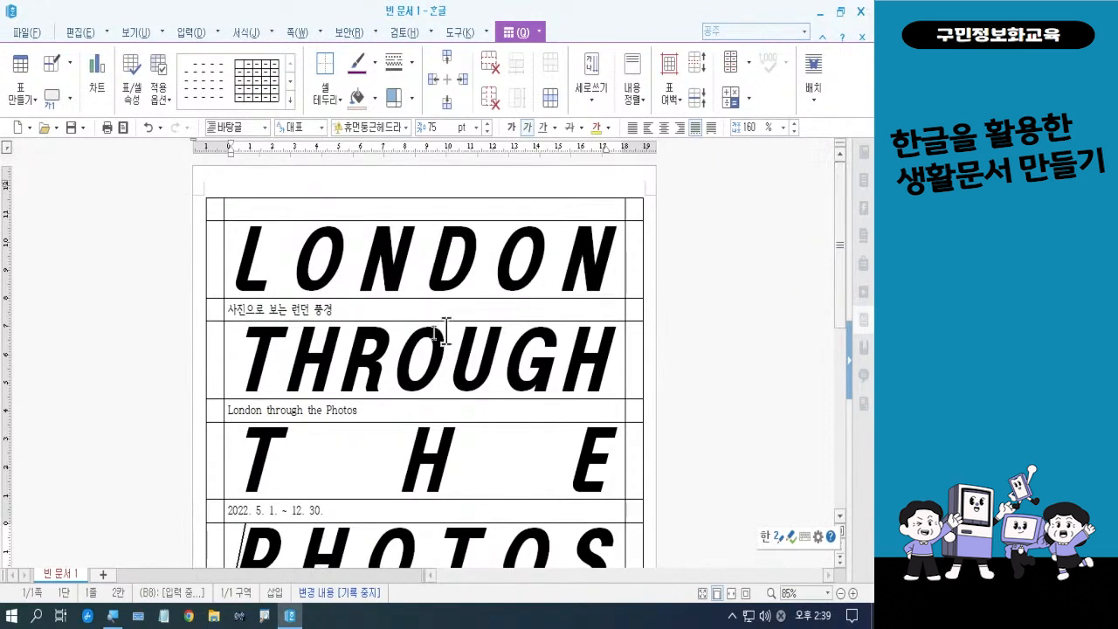
click(361, 310)
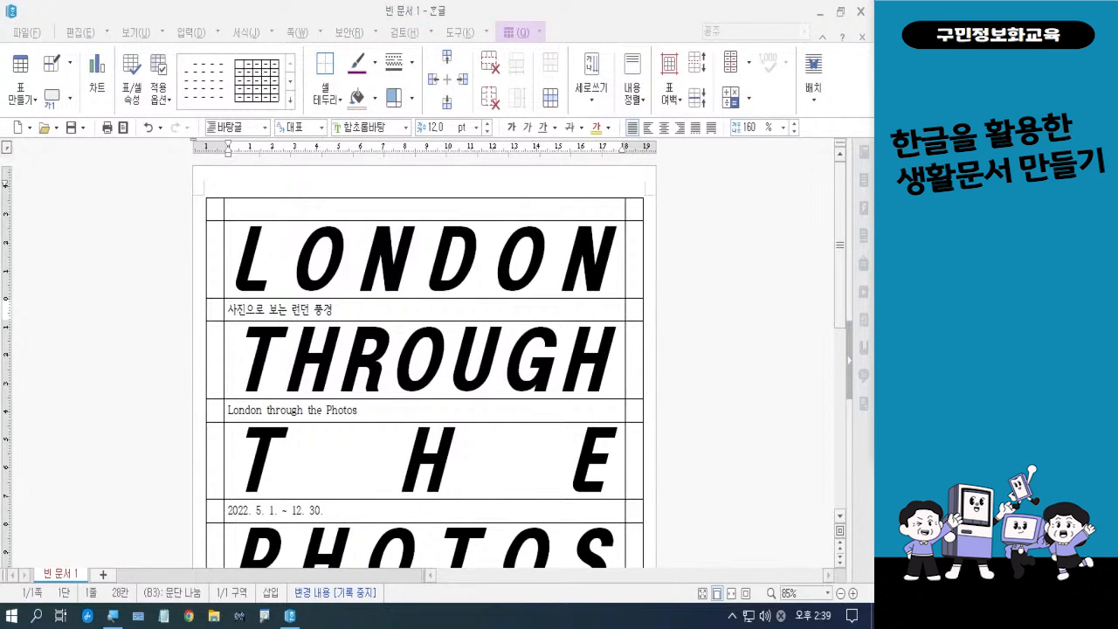
click(443, 313)
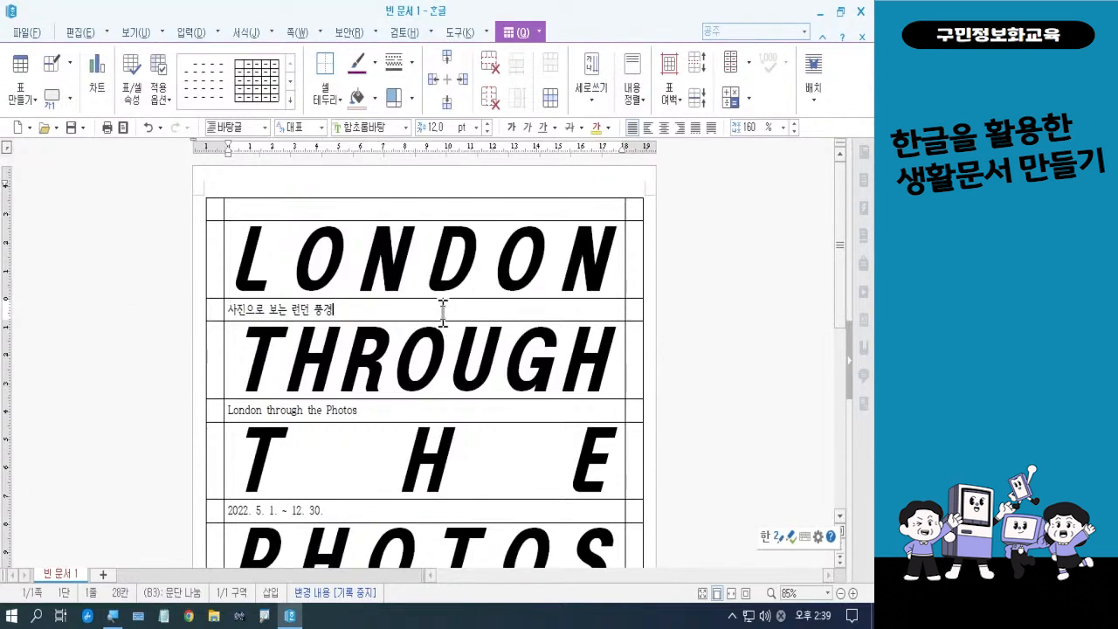
key(F5)
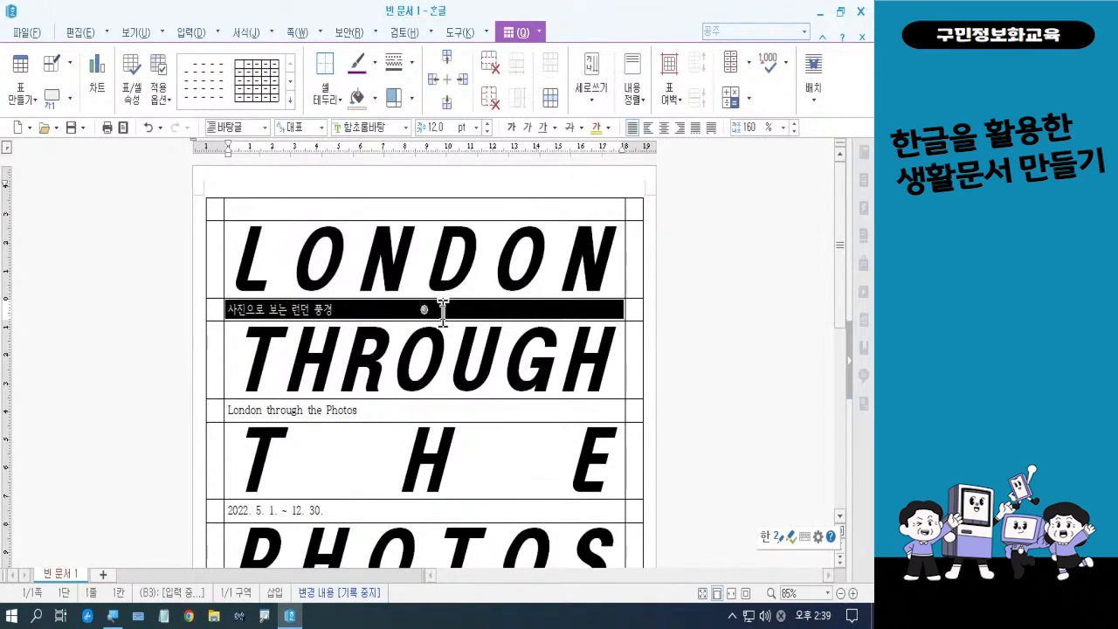
ctrl+click(386, 411)
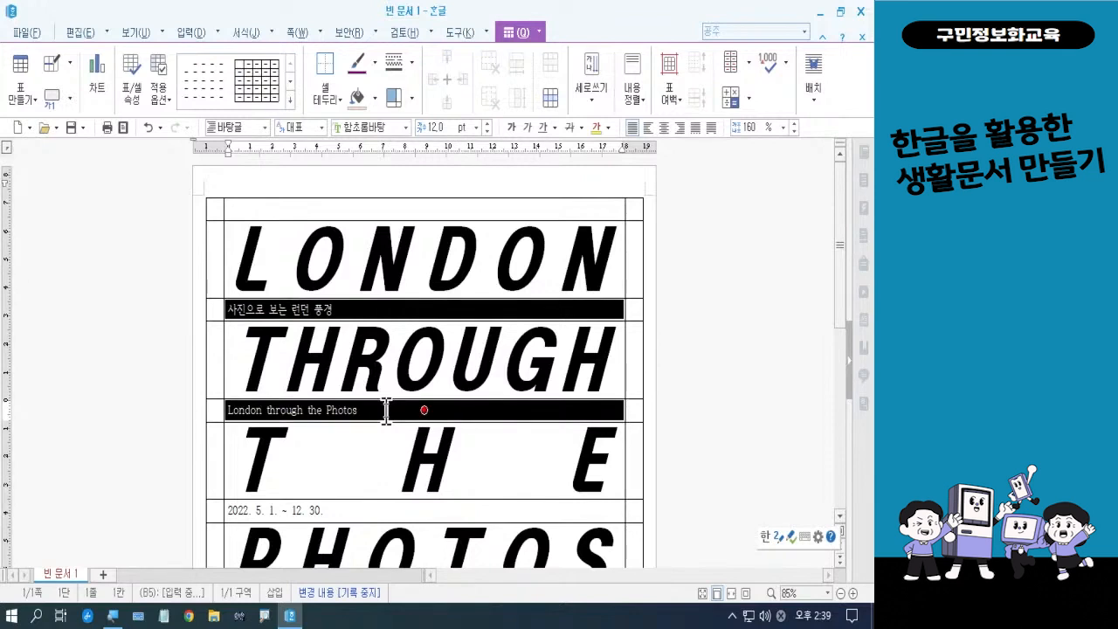
ctrl+click(357, 515)
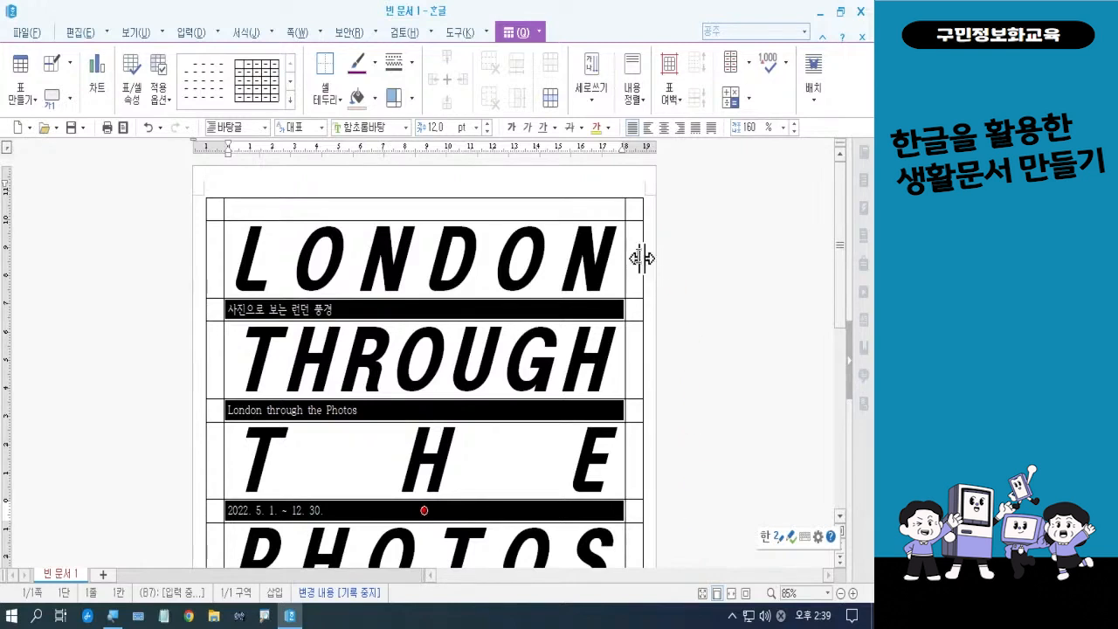
click(452, 129)
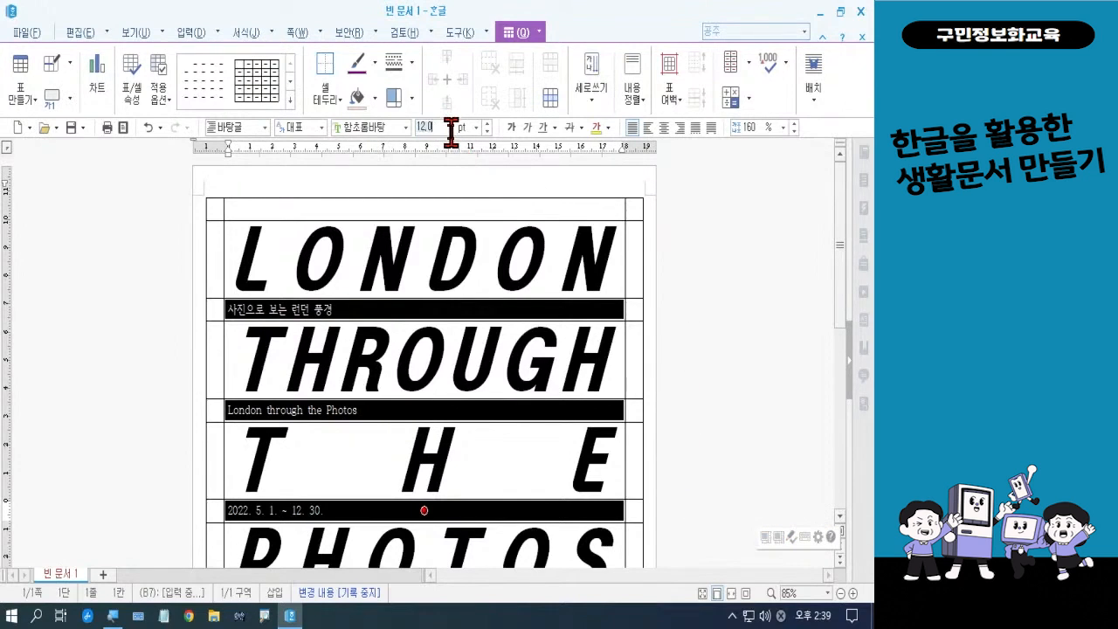
text(28)
key(Return)
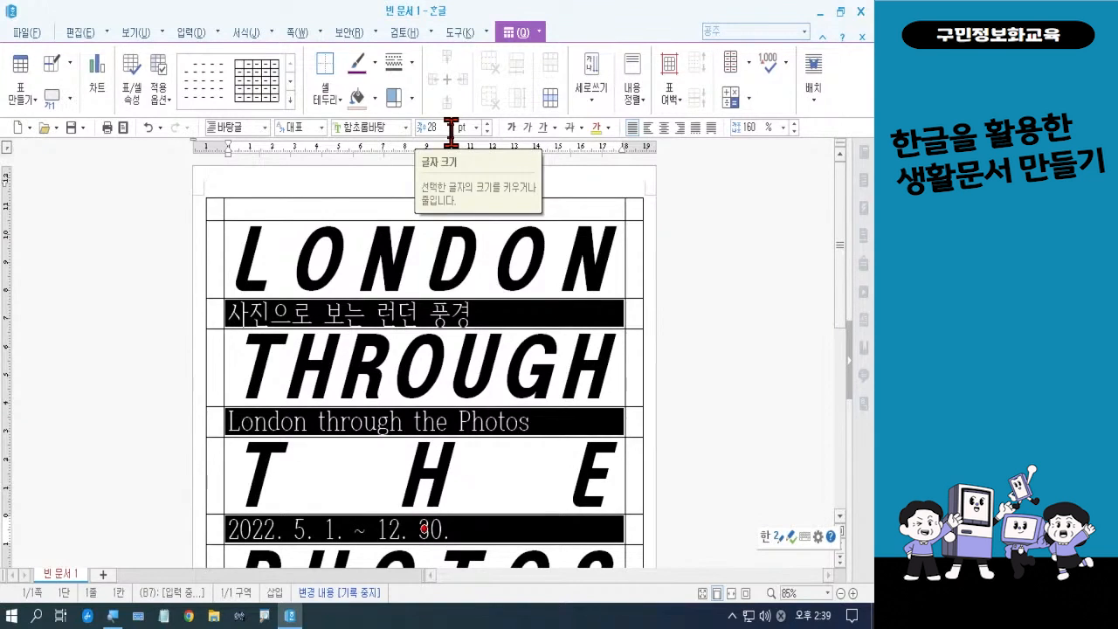
Step: Change the font of the selected subtitle and date cells in rows three, five and seven to 휴먼둥근헤드라인
click(405, 128)
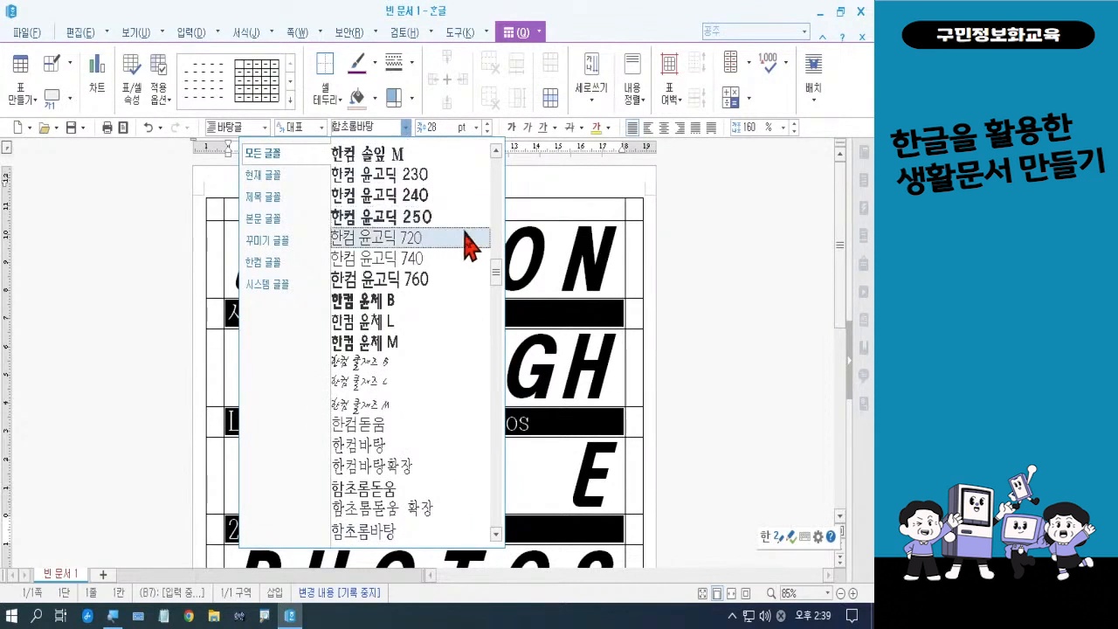
drag(492, 270, 492, 157)
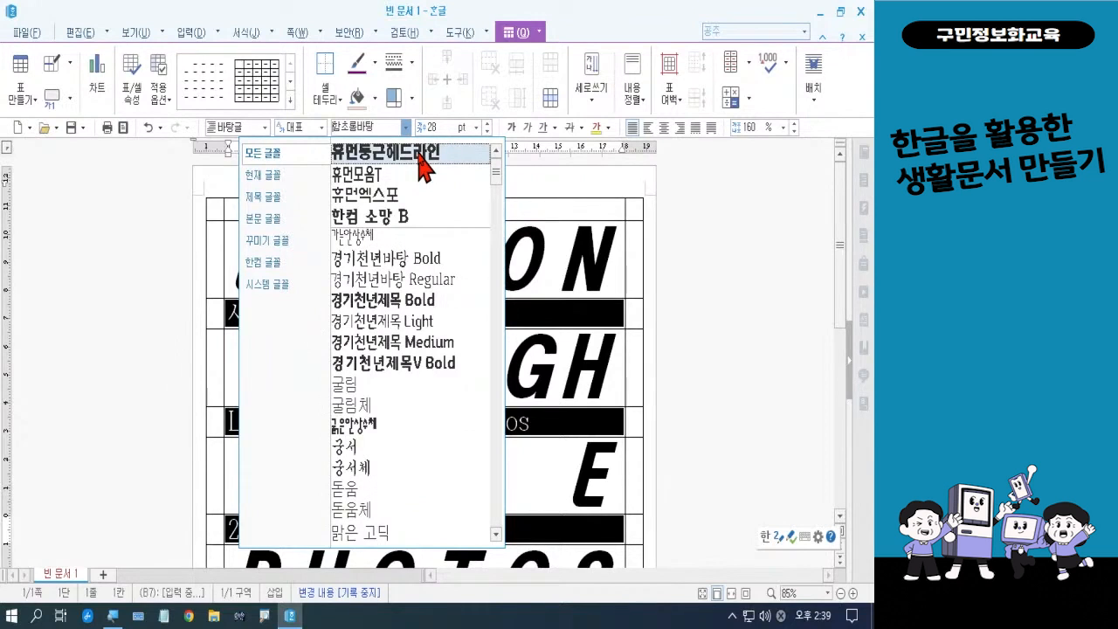
click(418, 157)
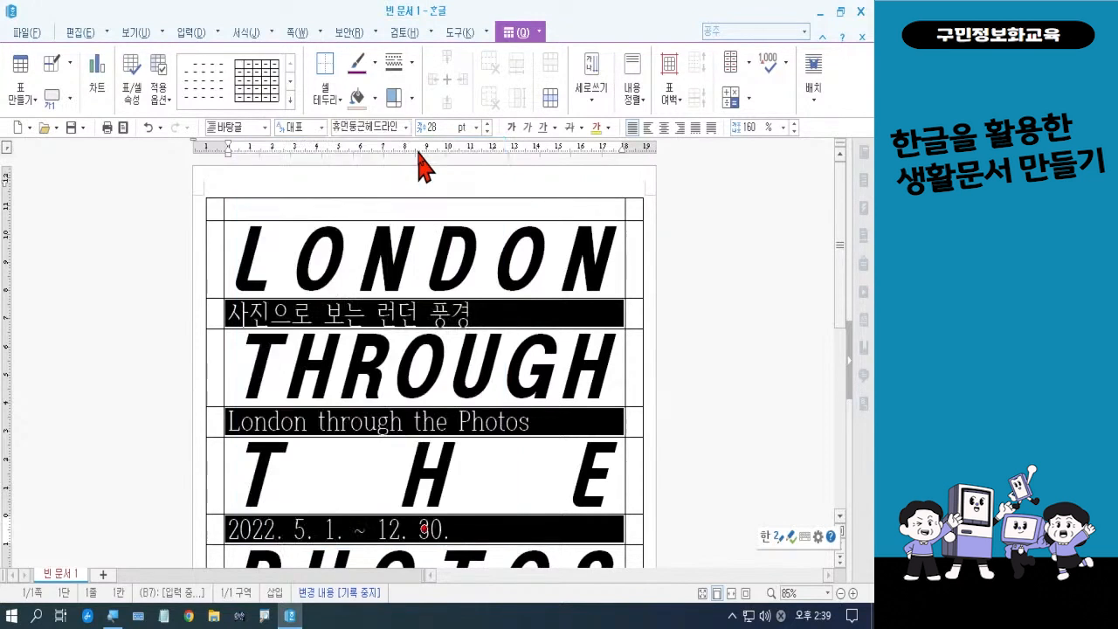
Step: Italicize and center the text of the selected Korean subtitle, London through the Photos and date range cells
click(527, 129)
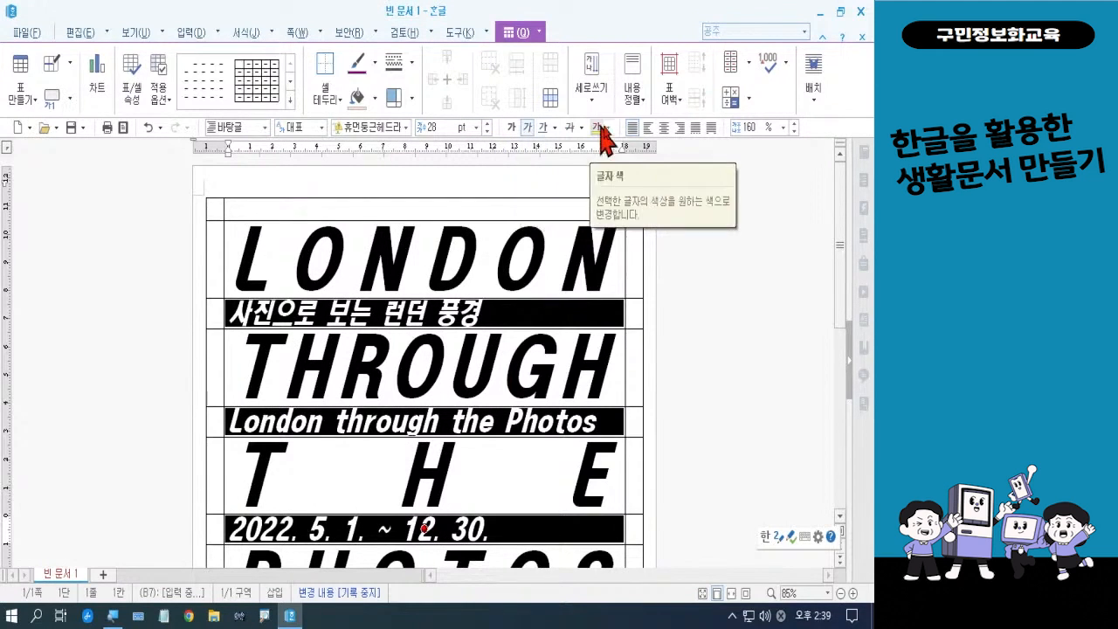
click(665, 129)
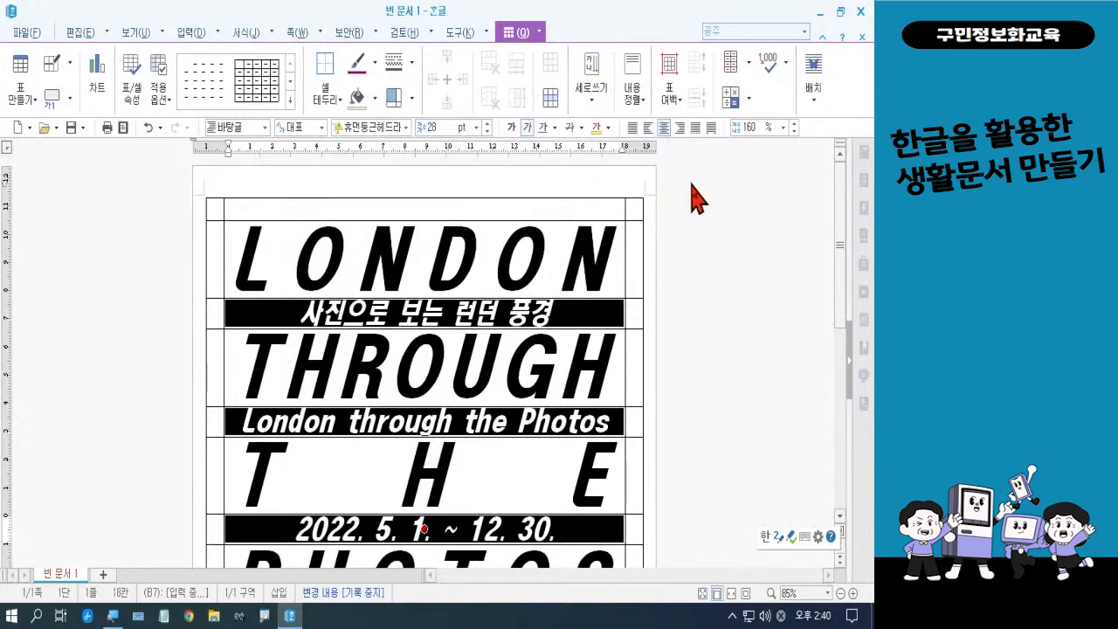
key(Escape)
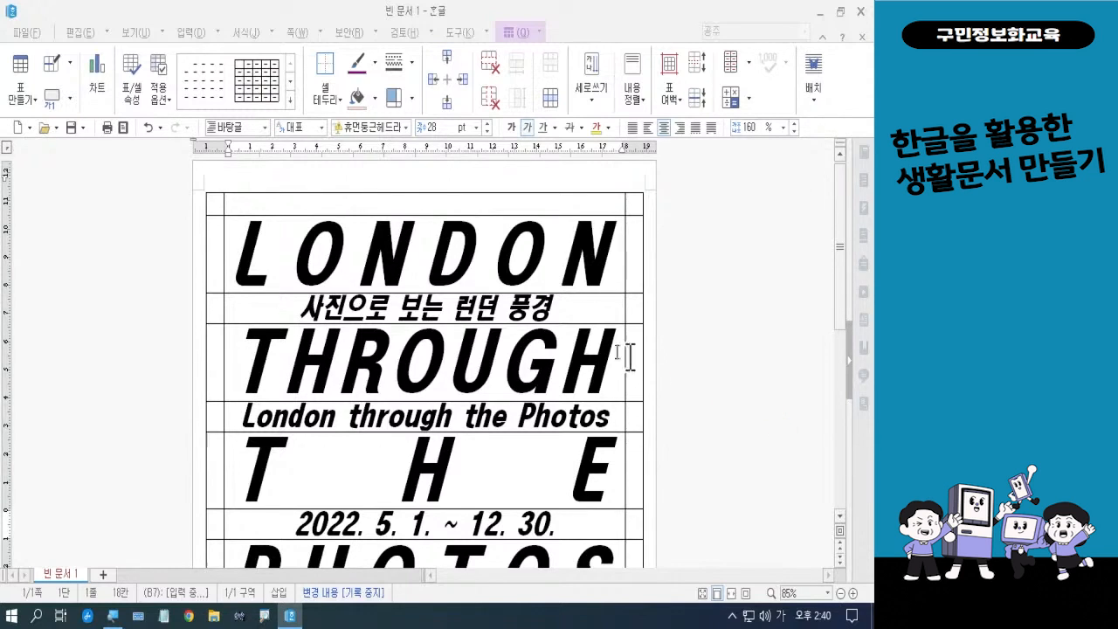
Step: Set the text color of the Korean subtitle cell and the date range cell to white
click(449, 311)
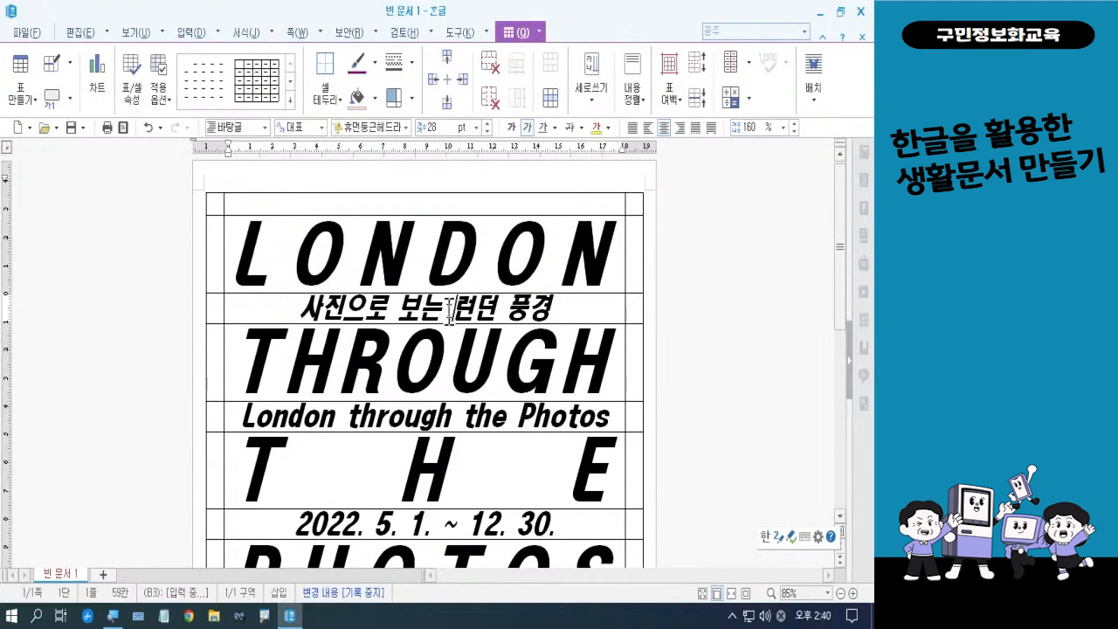
key(F5)
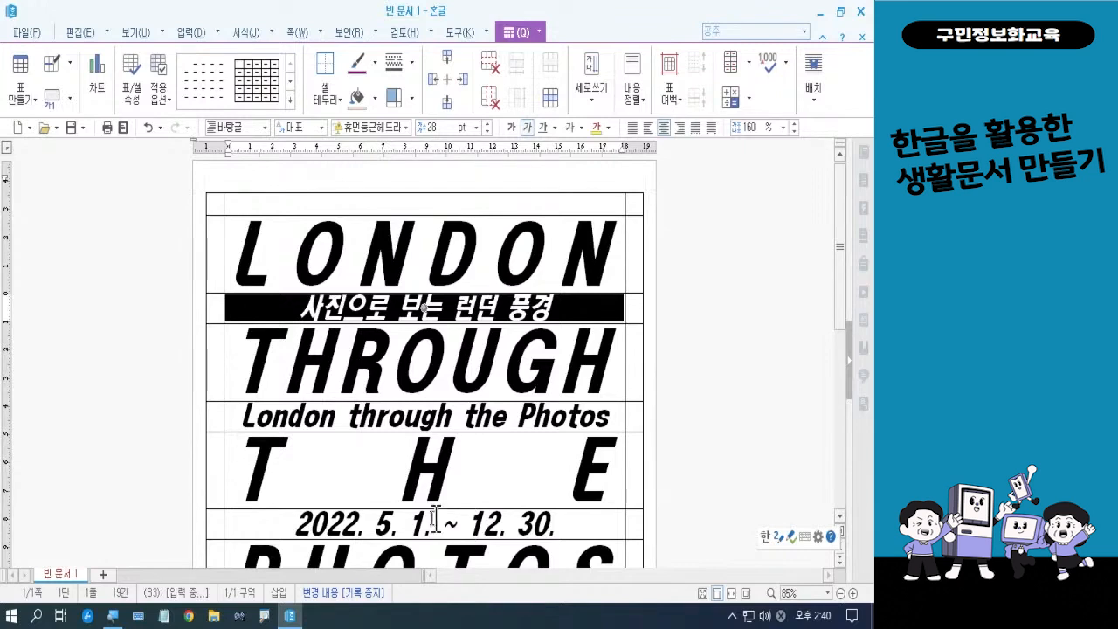
ctrl+click(366, 523)
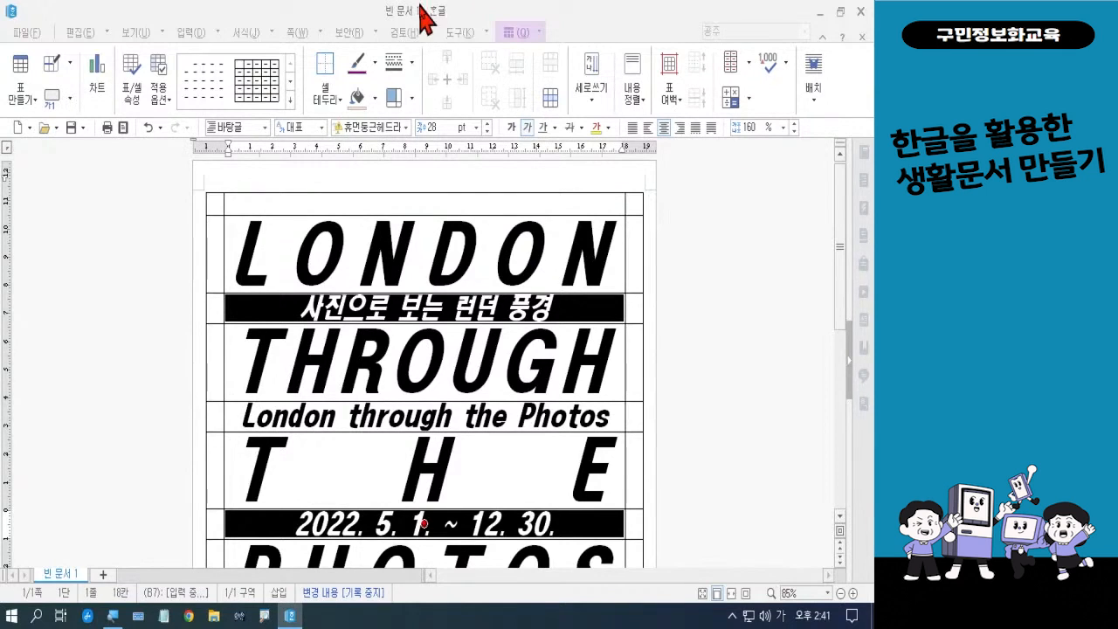
click(607, 128)
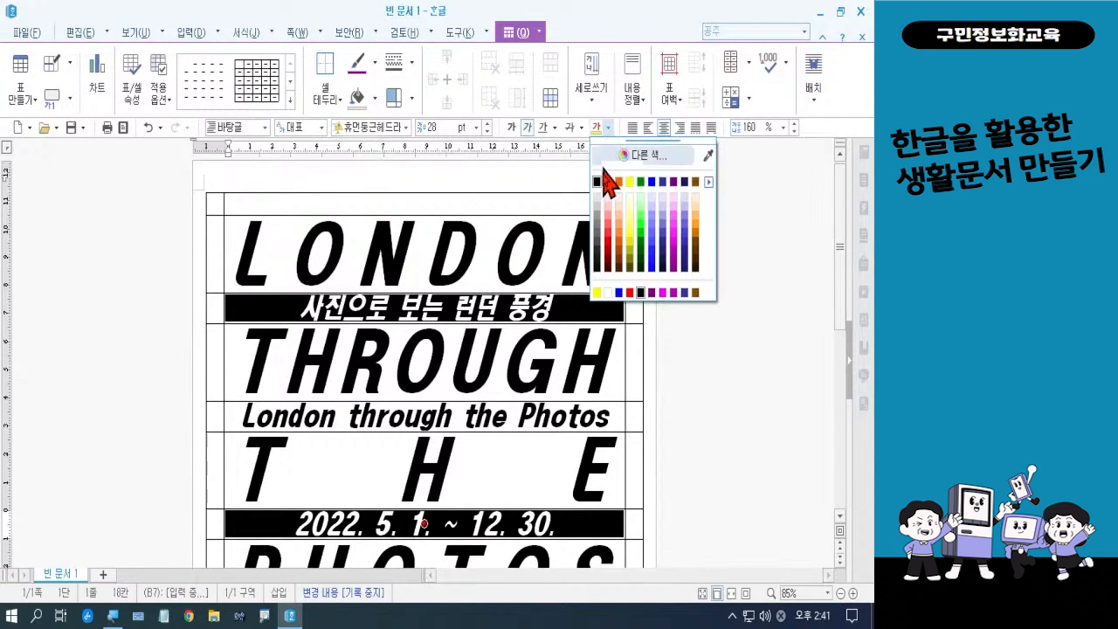
click(607, 293)
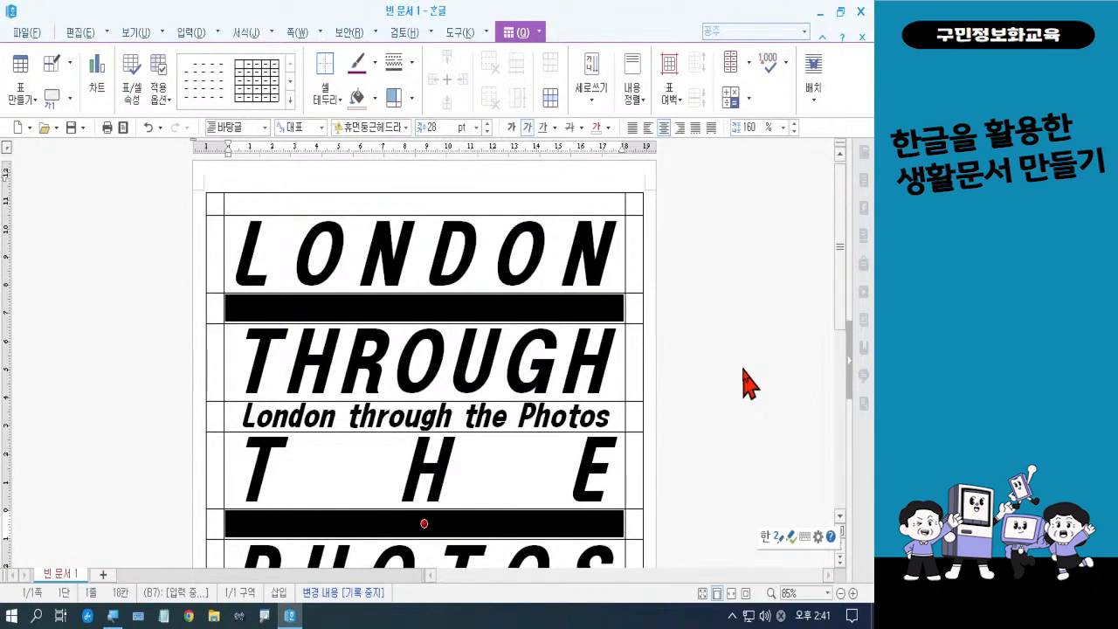
key(Escape)
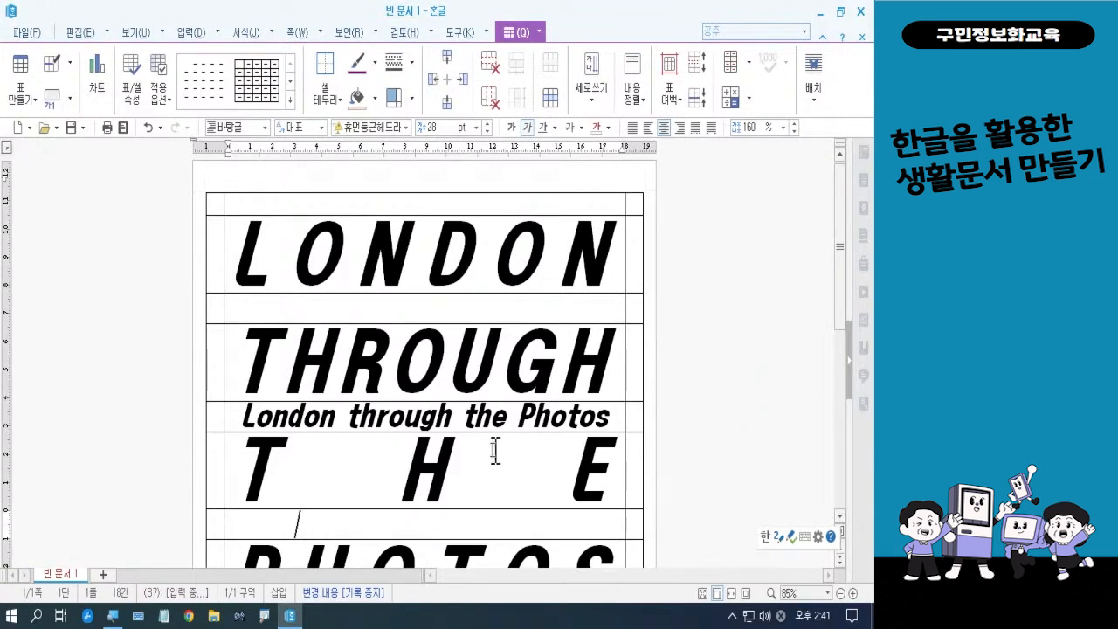
Step: Set the text color of the London through the Photos cell to yellow
click(450, 417)
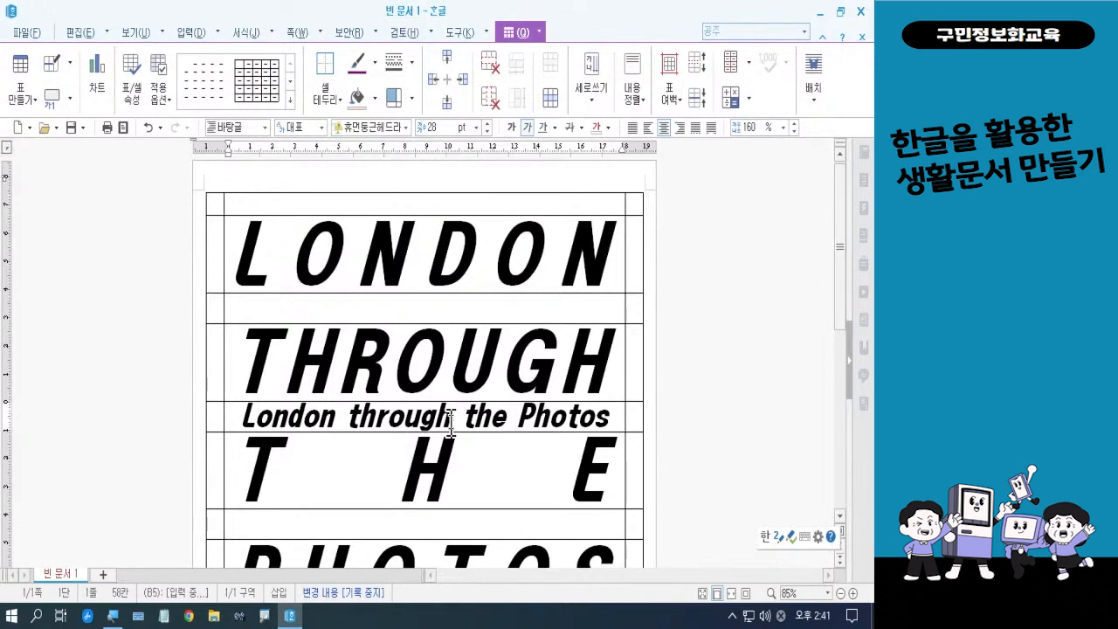
key(F5)
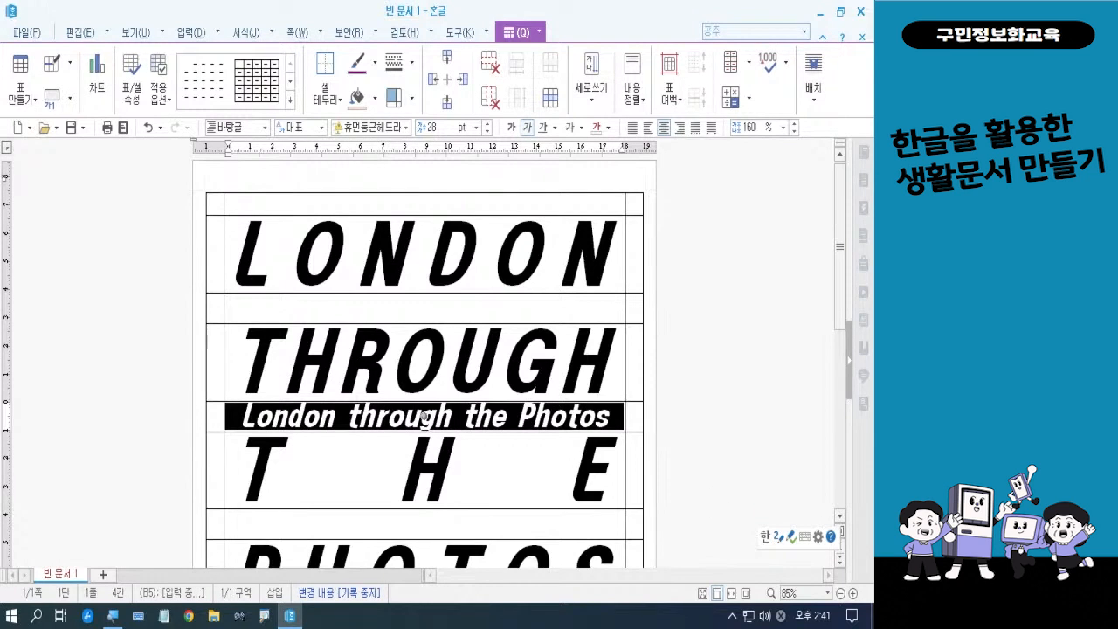
key(c)
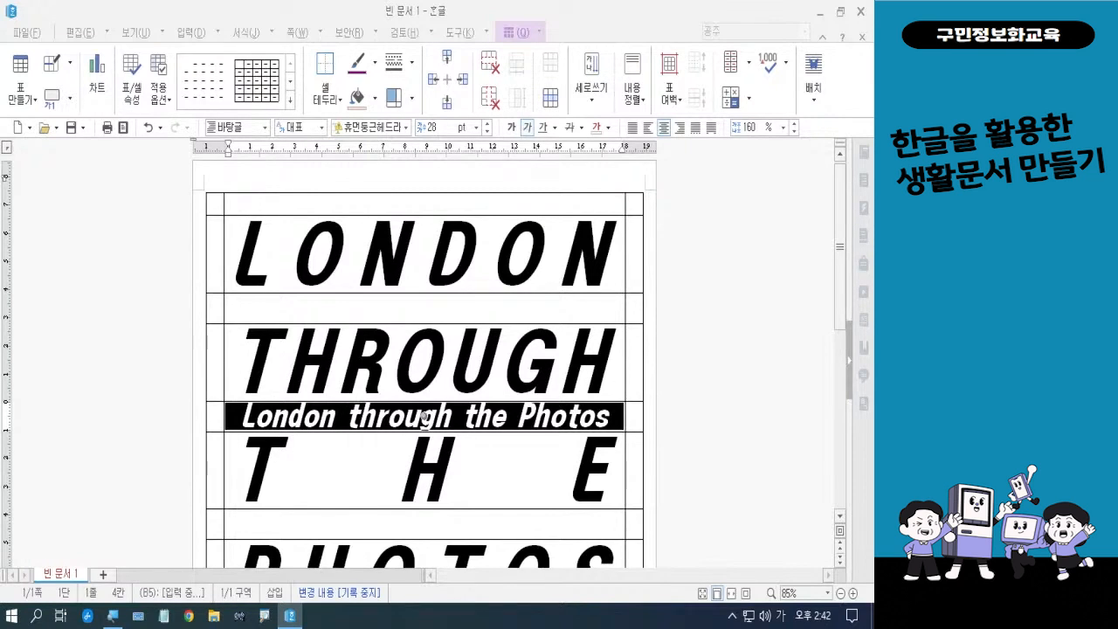
click(608, 128)
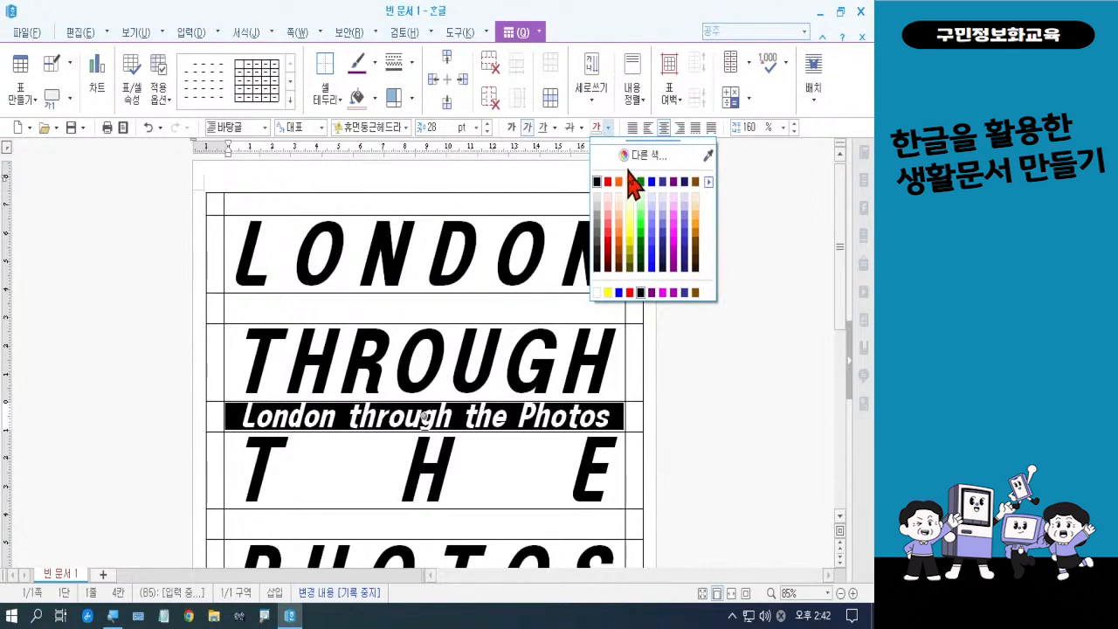
click(630, 182)
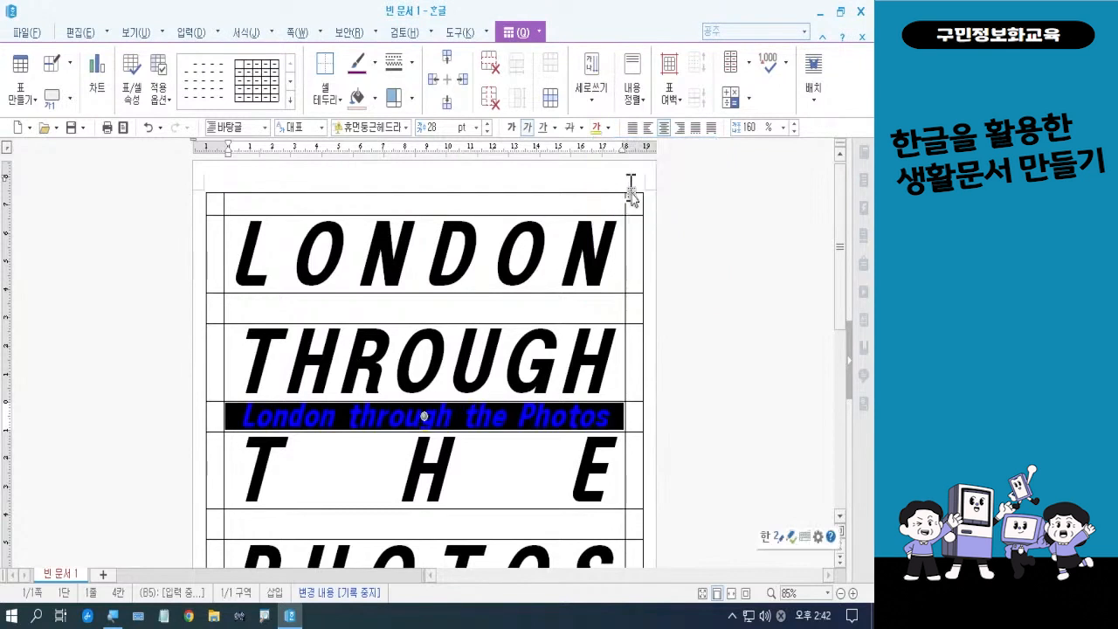
click(729, 356)
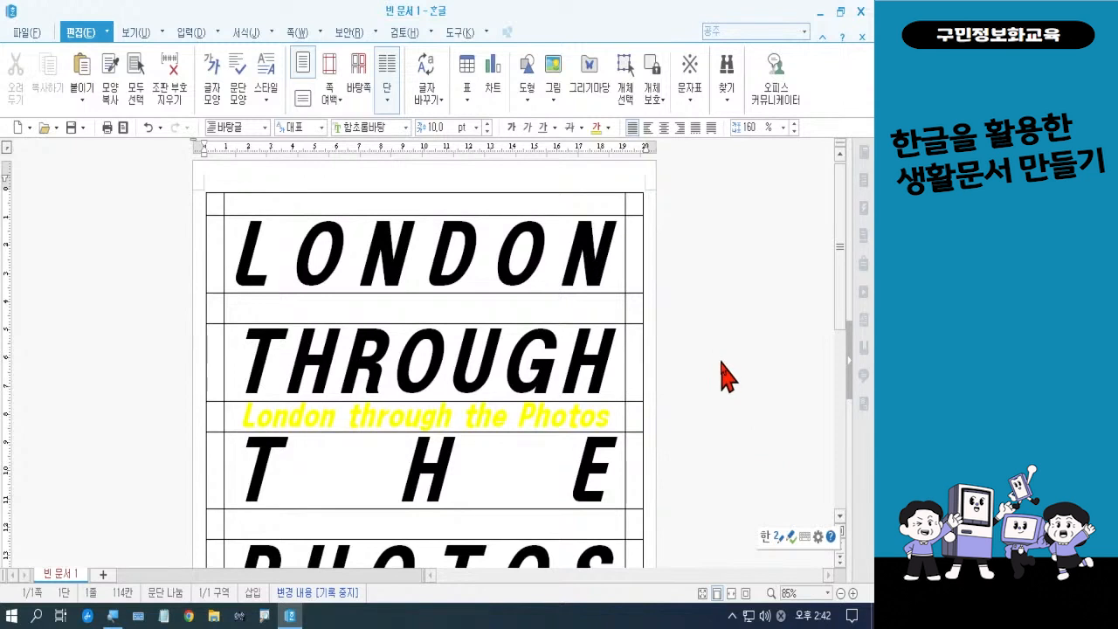
Step: Set the font size of the 사진으로 만나는 런던 cell below PHOTOS to 20 pt
scroll(702, 346, down, 3)
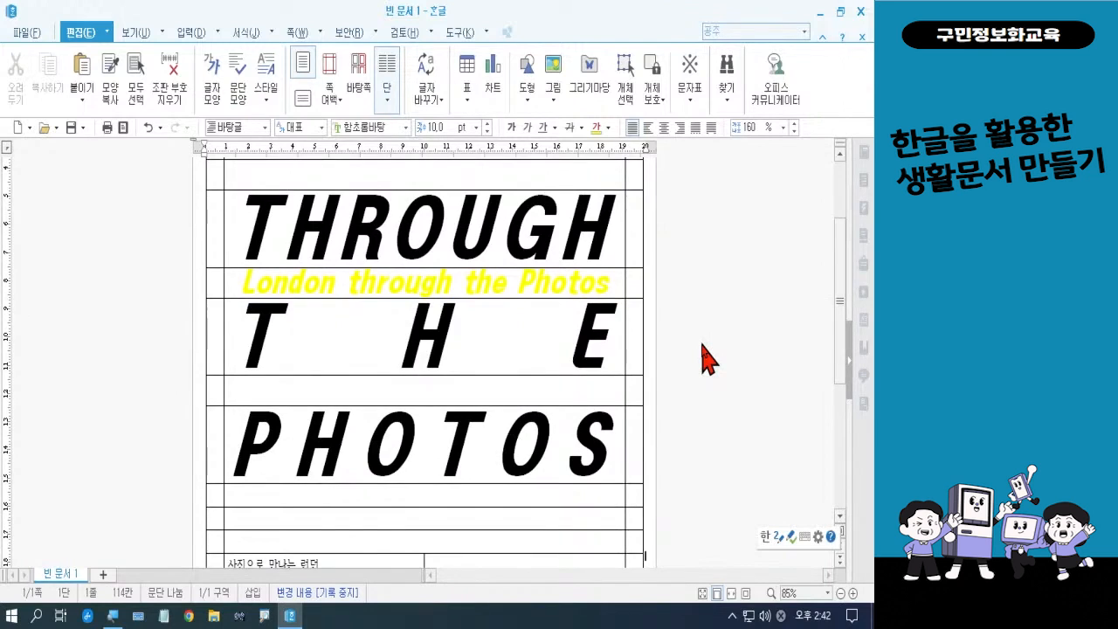
scroll(707, 358, down, 4)
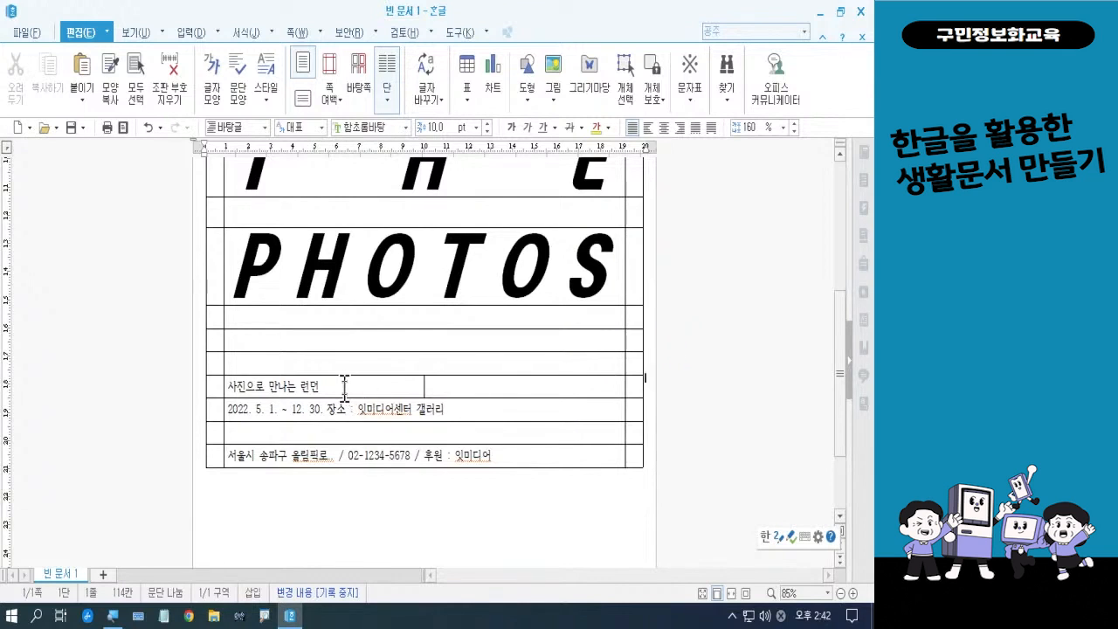
key(ctrl+1)
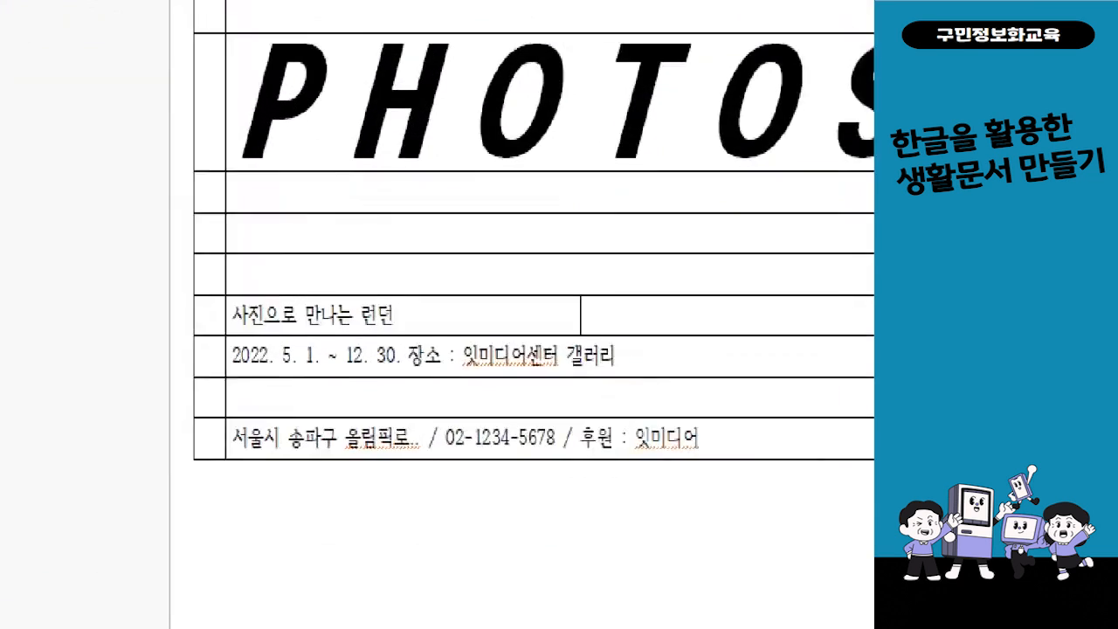
click(344, 388)
drag(186, 274, 395, 340)
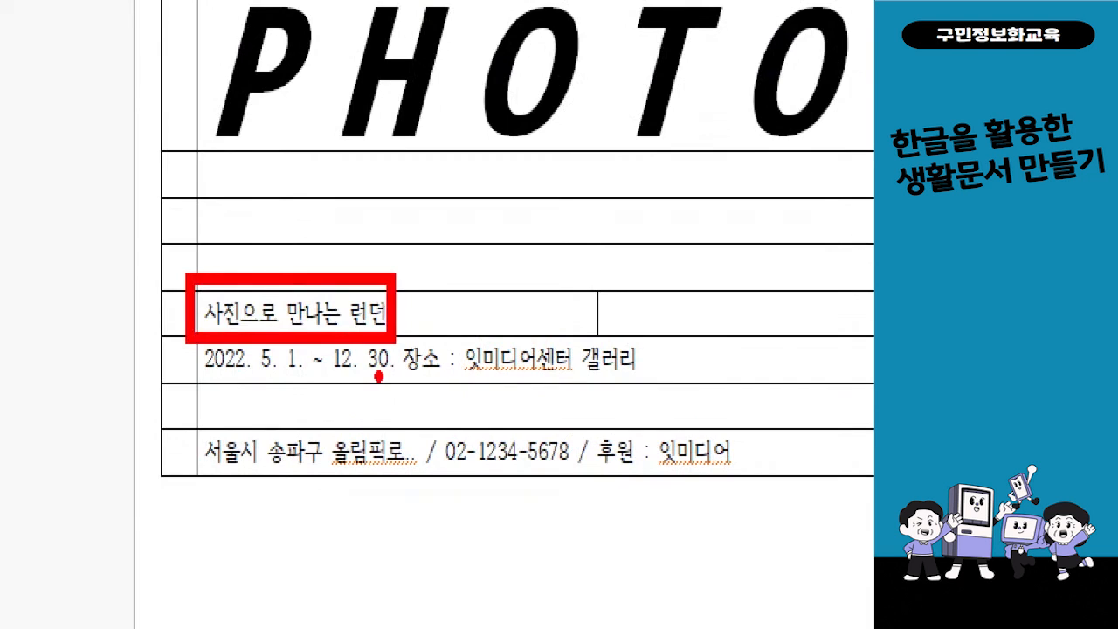
key(Escape)
click(337, 386)
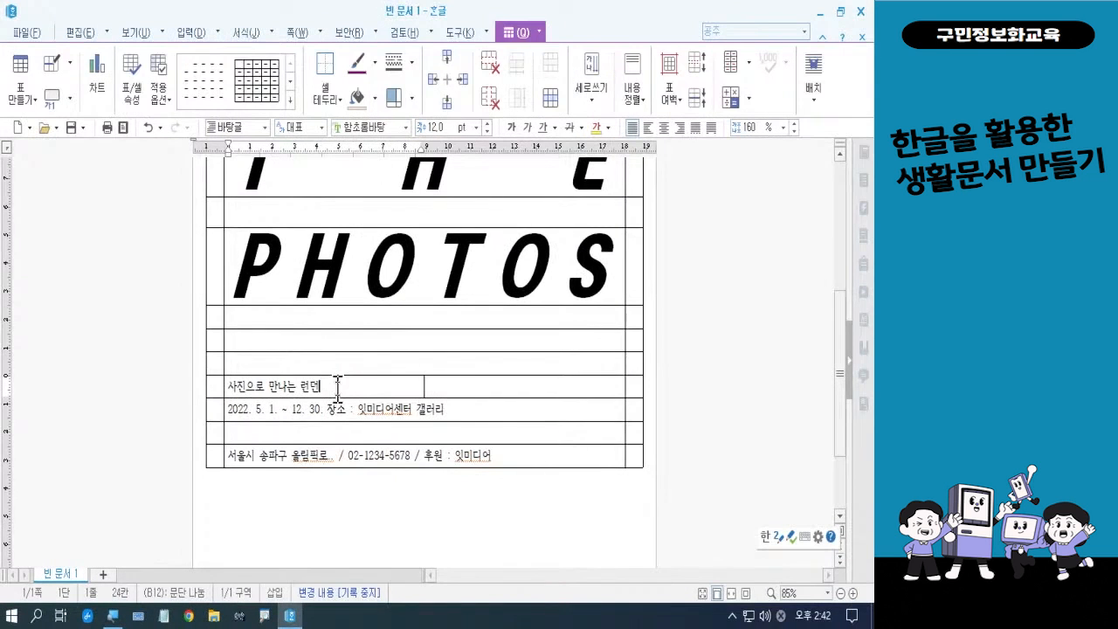
key(F5)
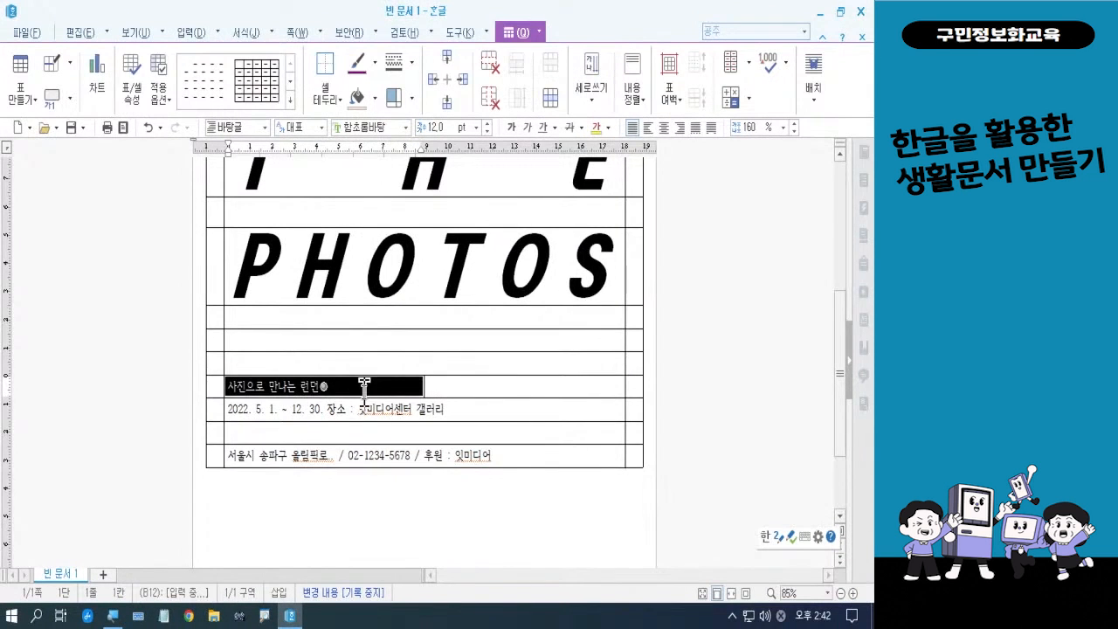
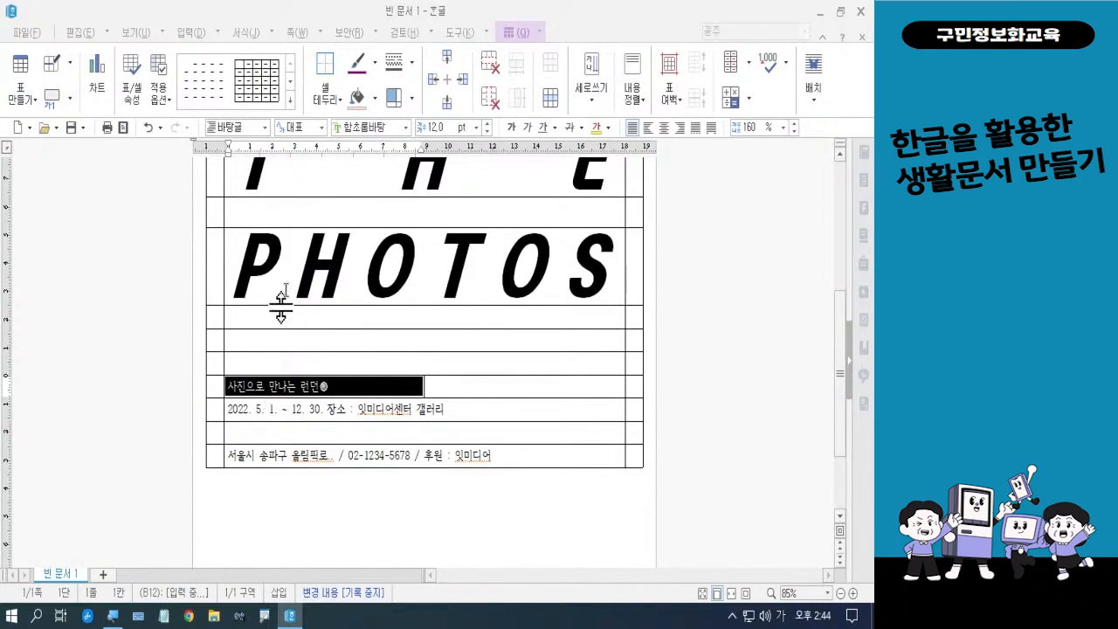
click(444, 124)
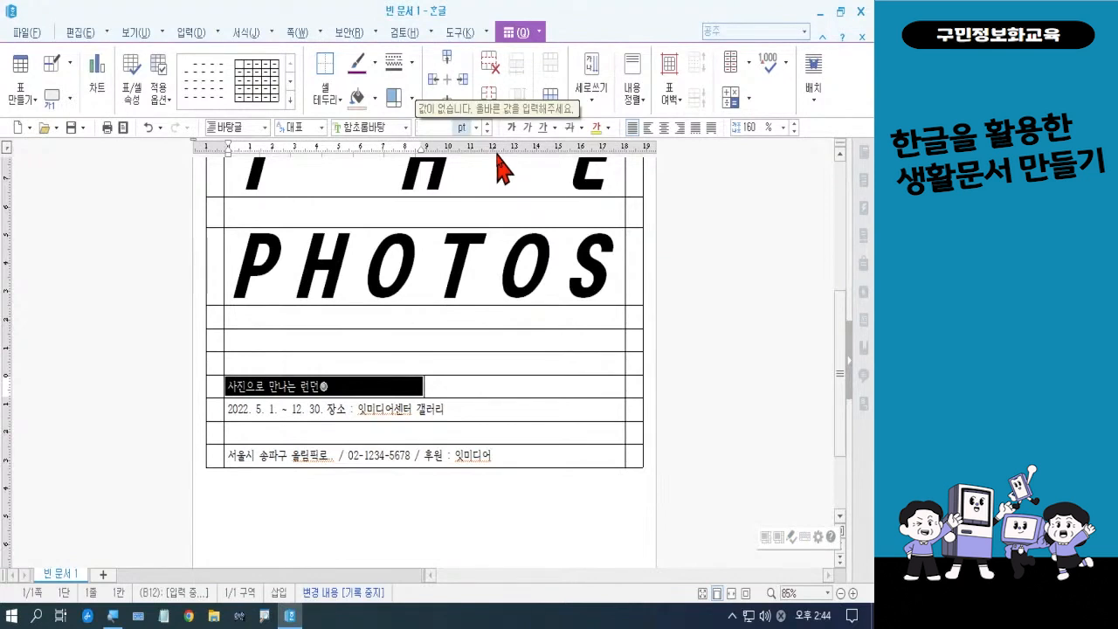
text(20)
key(Return)
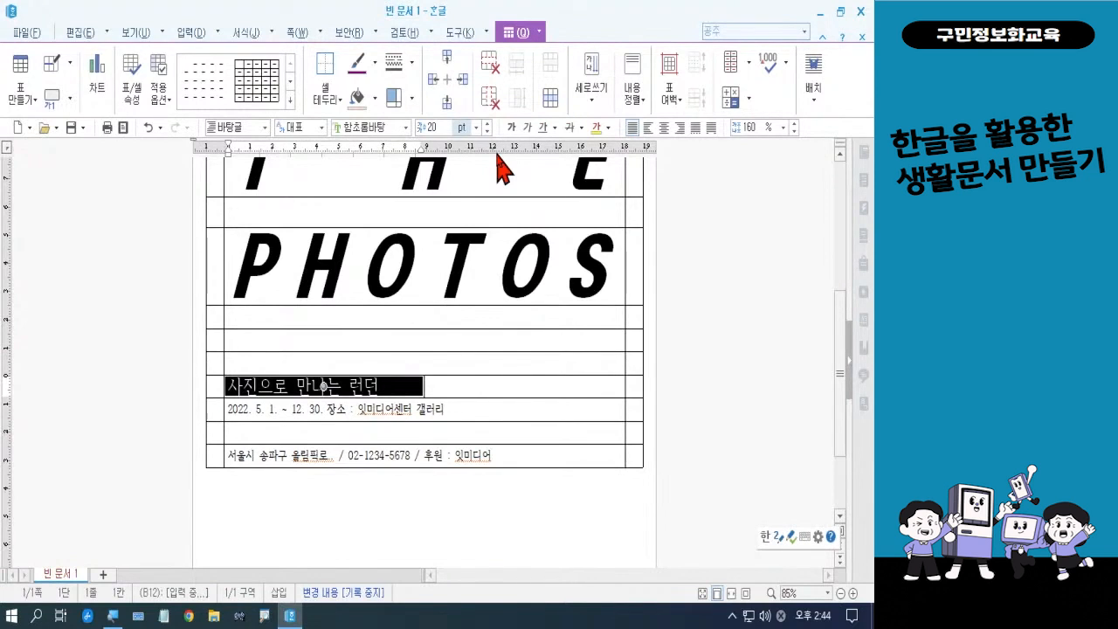
Step: Change the font of the selected 사진으로 만나는 런던 cell to 휴먼엑스포
click(406, 128)
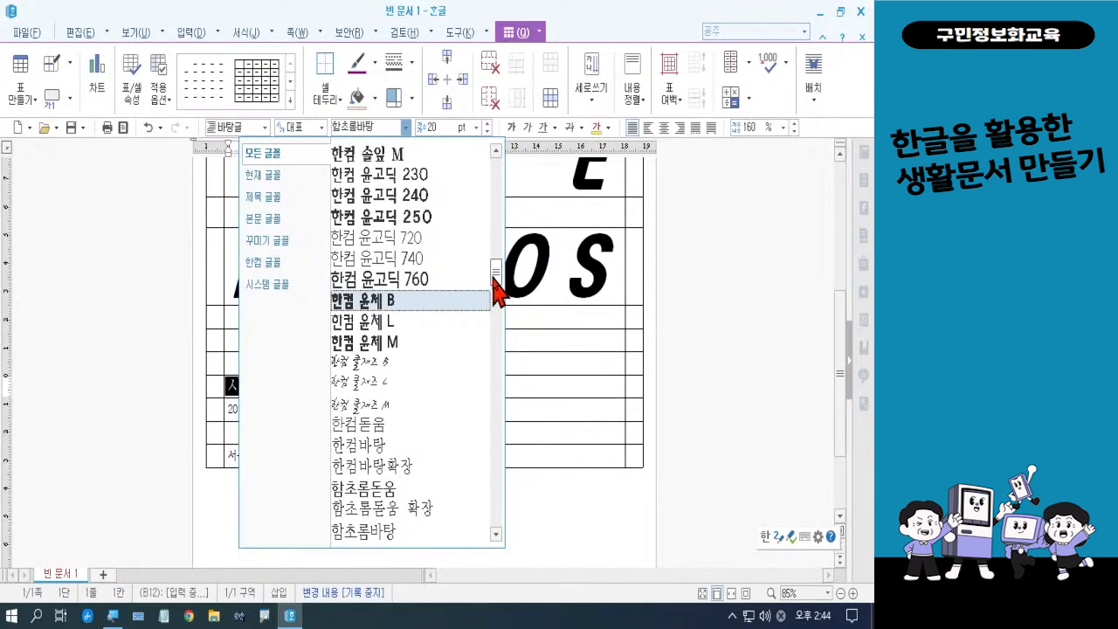
mouse_move(496, 289)
mouse_down()
mouse_move(499, 242)
mouse_move(500, 304)
mouse_up()
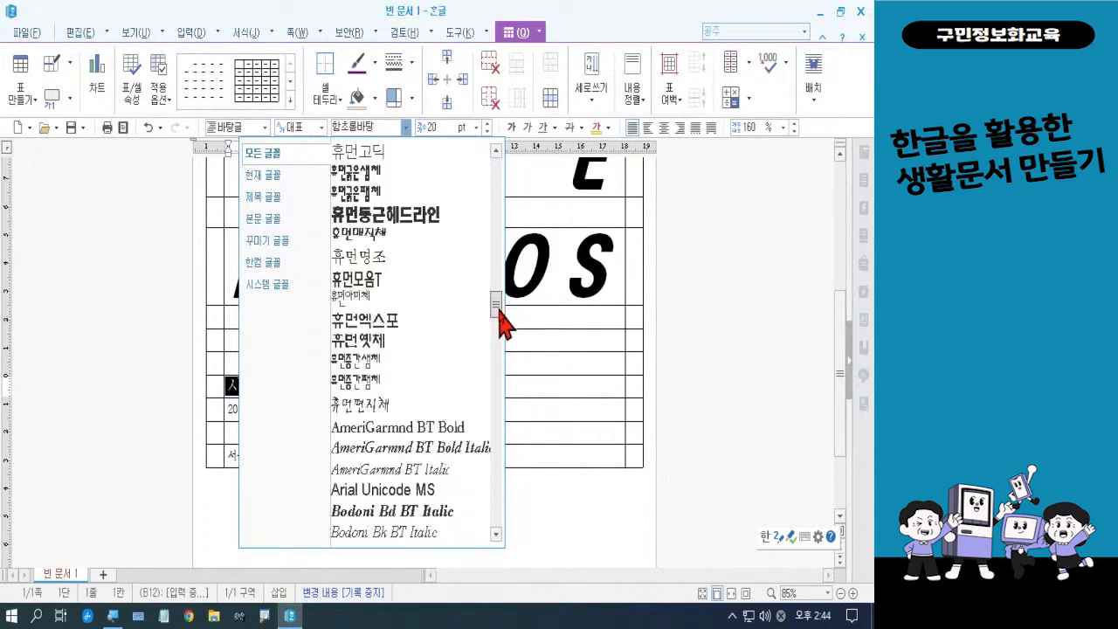
click(409, 321)
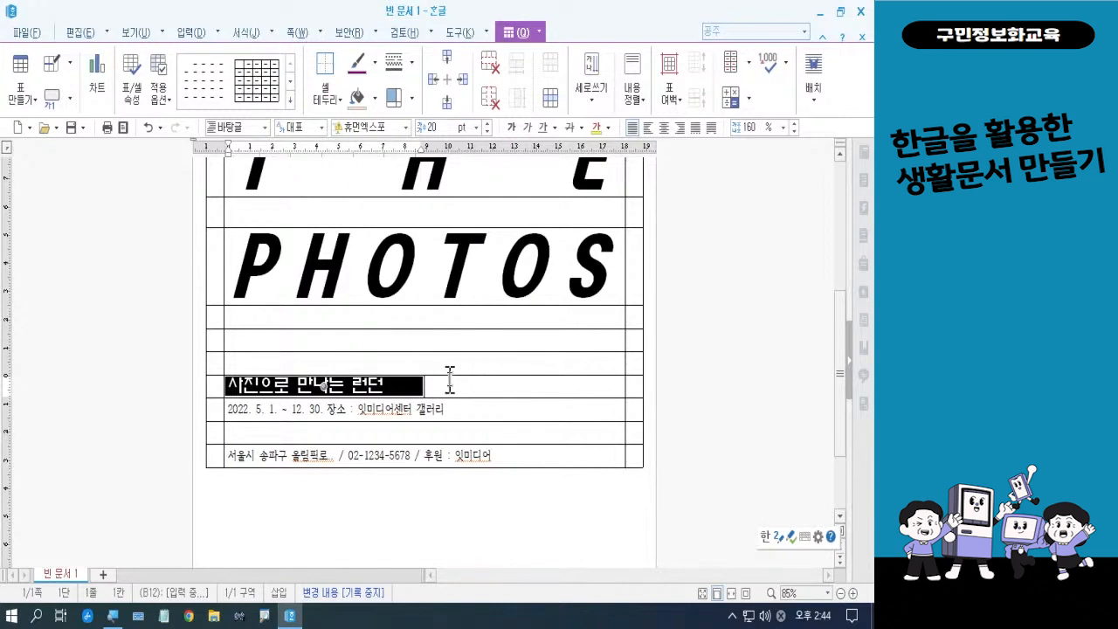
Step: Give the 사진으로 만나는 런던 cell's paragraph distributed alignment, a 10 pt left margin and a 20 pt right margin
right_click(392, 386)
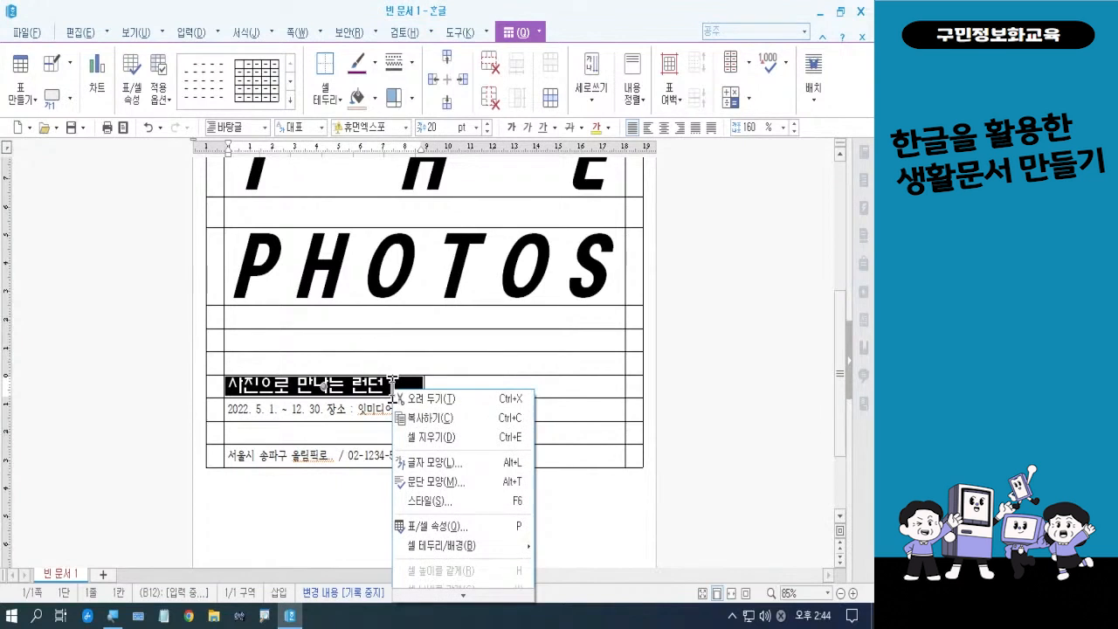
click(424, 482)
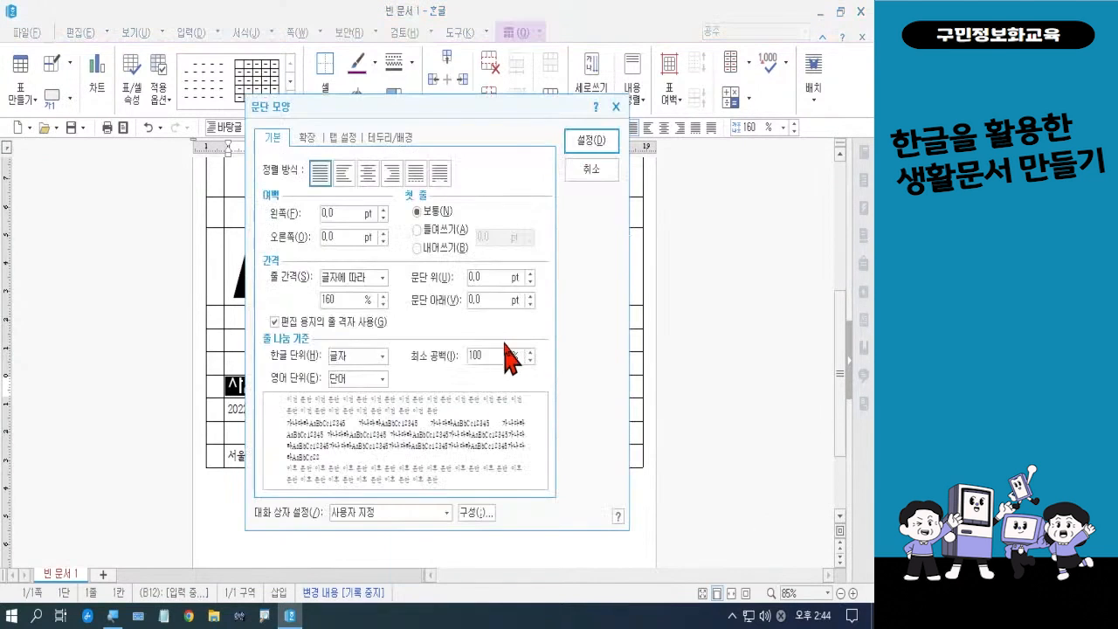
click(419, 177)
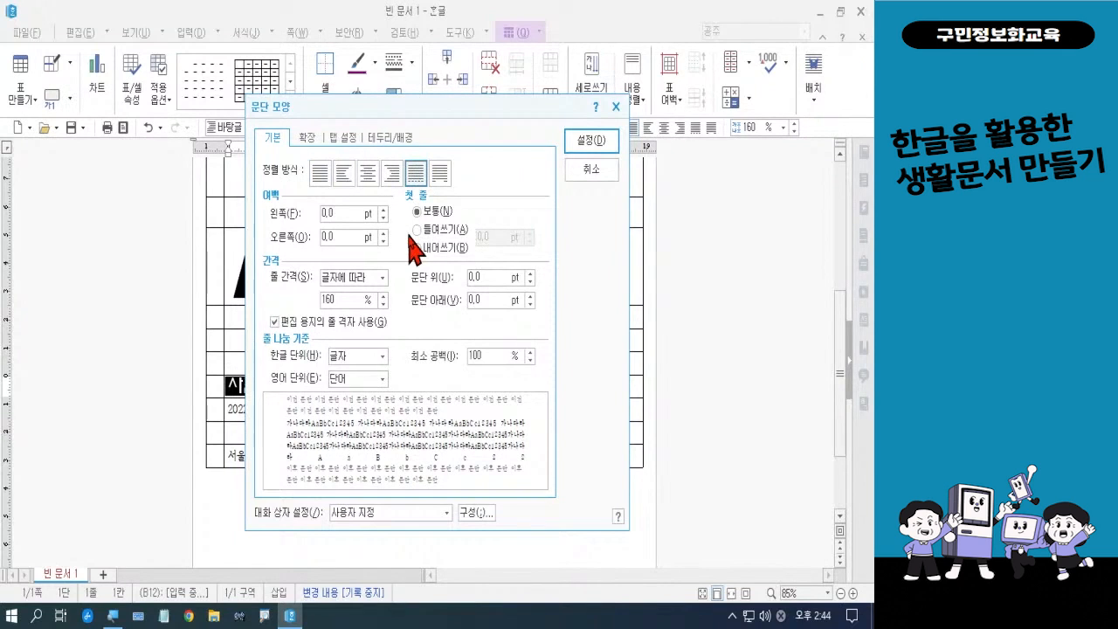
click(319, 213)
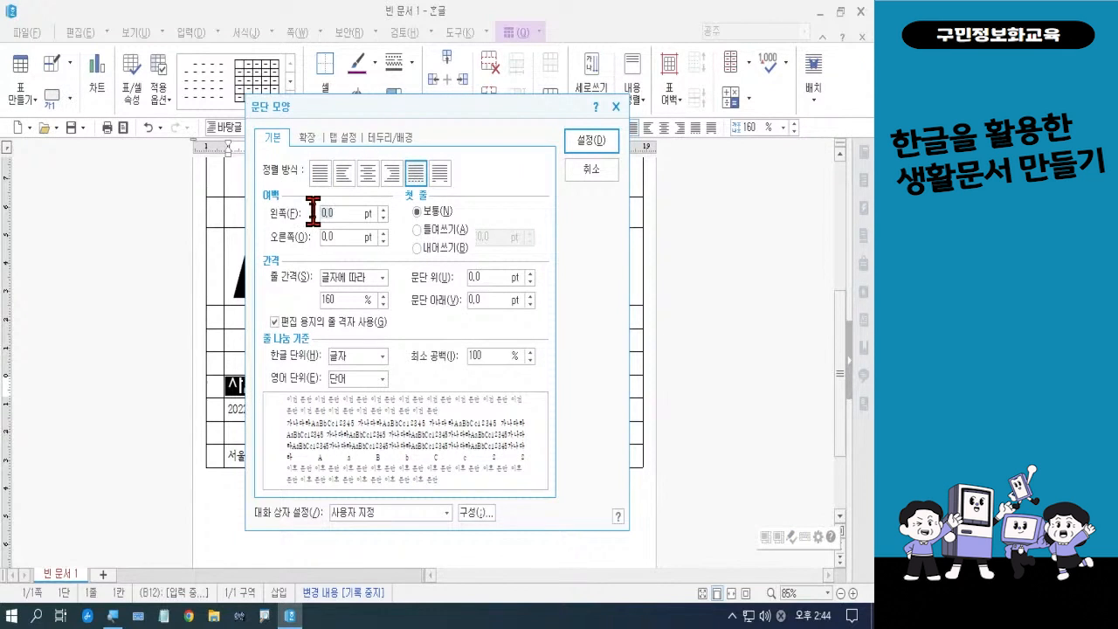
text(0)
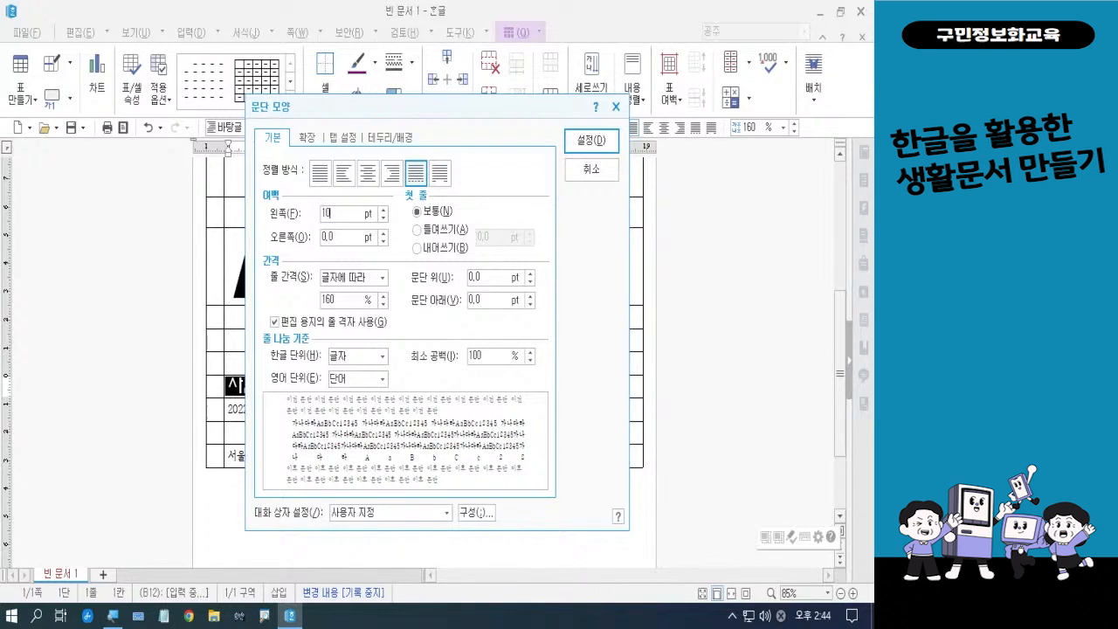
double_click(319, 237)
text(20)
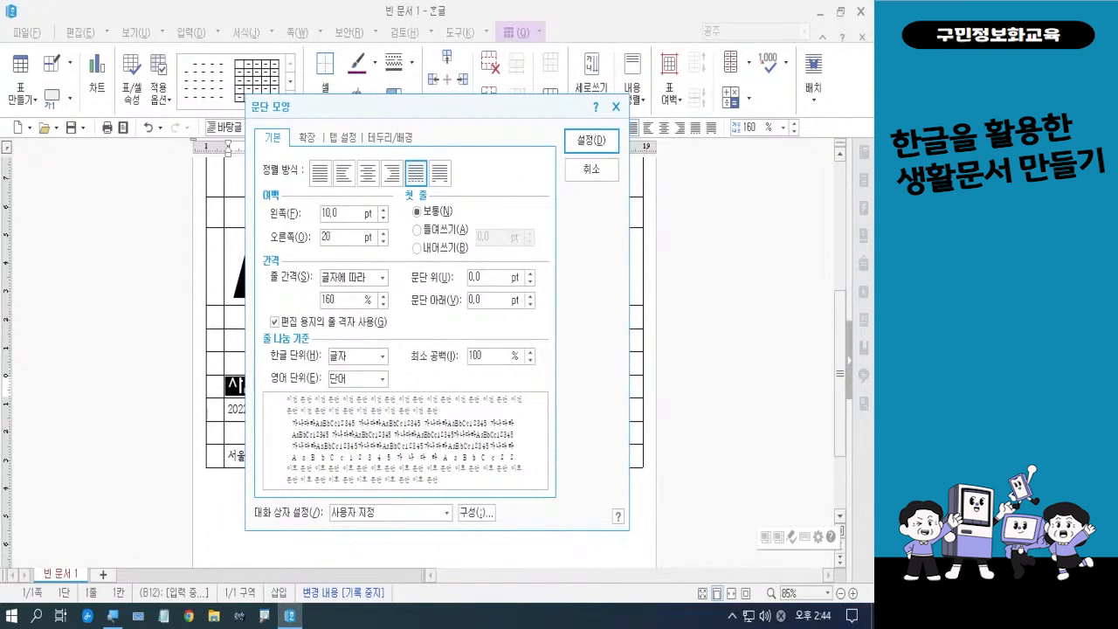
click(581, 139)
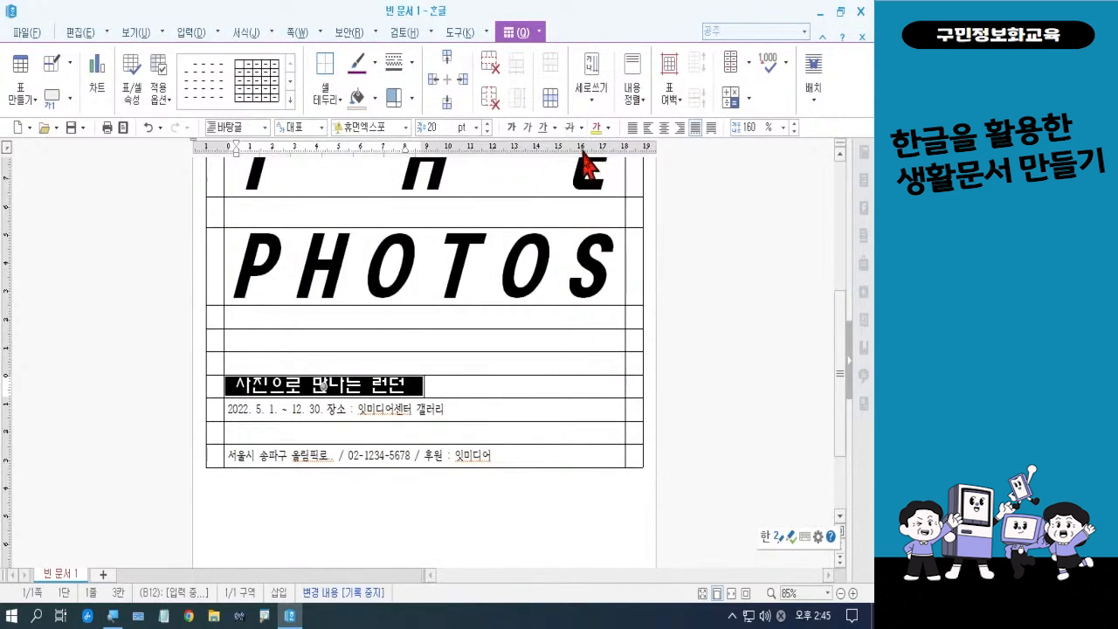
click(609, 214)
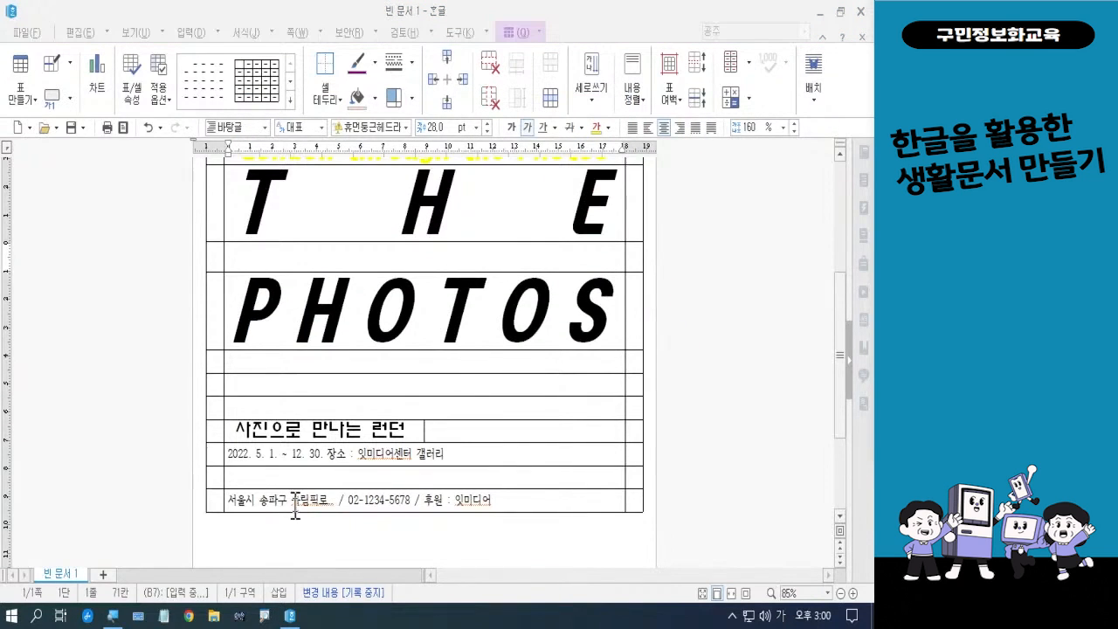
Step: Change the font of both the date-and-venue cell and the address-and-sponsor cell to 휴먼모음T
click(306, 453)
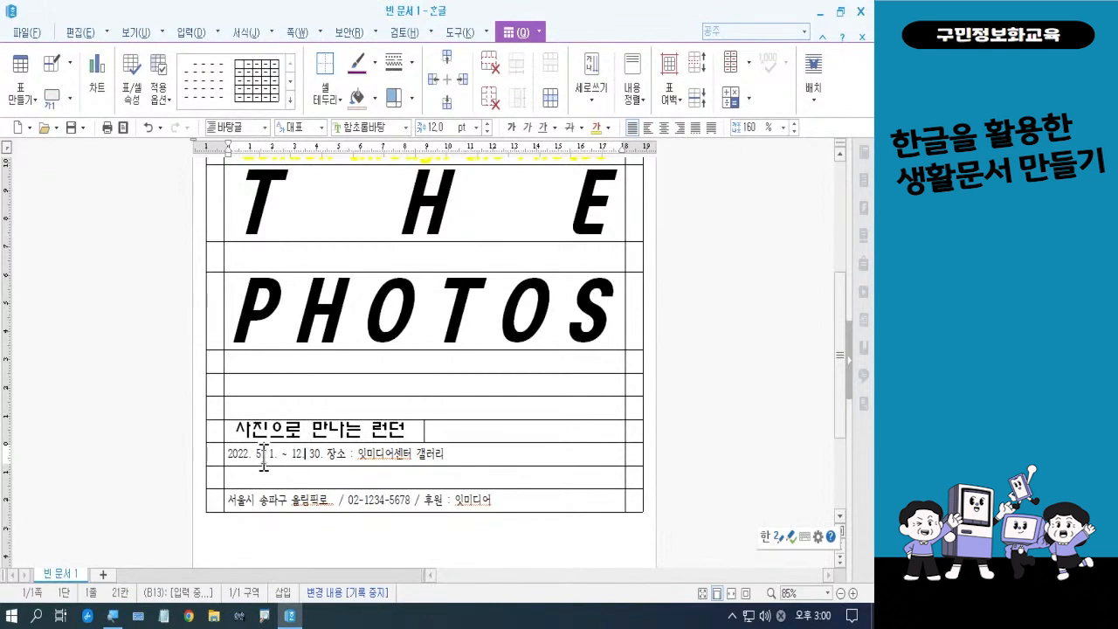
key(F5)
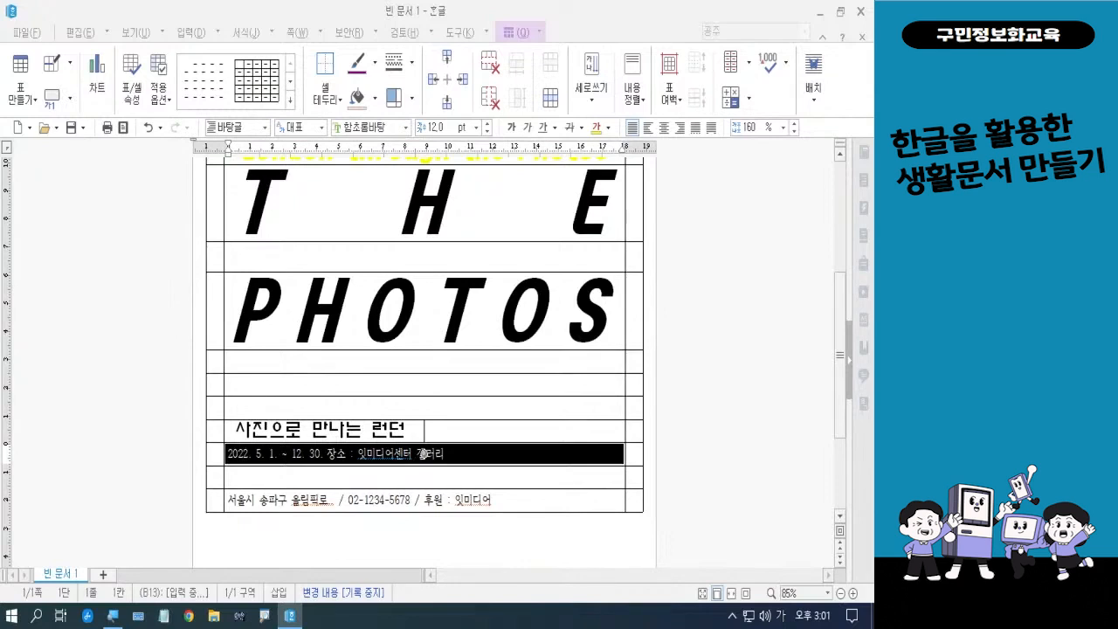
key(Hangul)
key(Hangul)
click(270, 500)
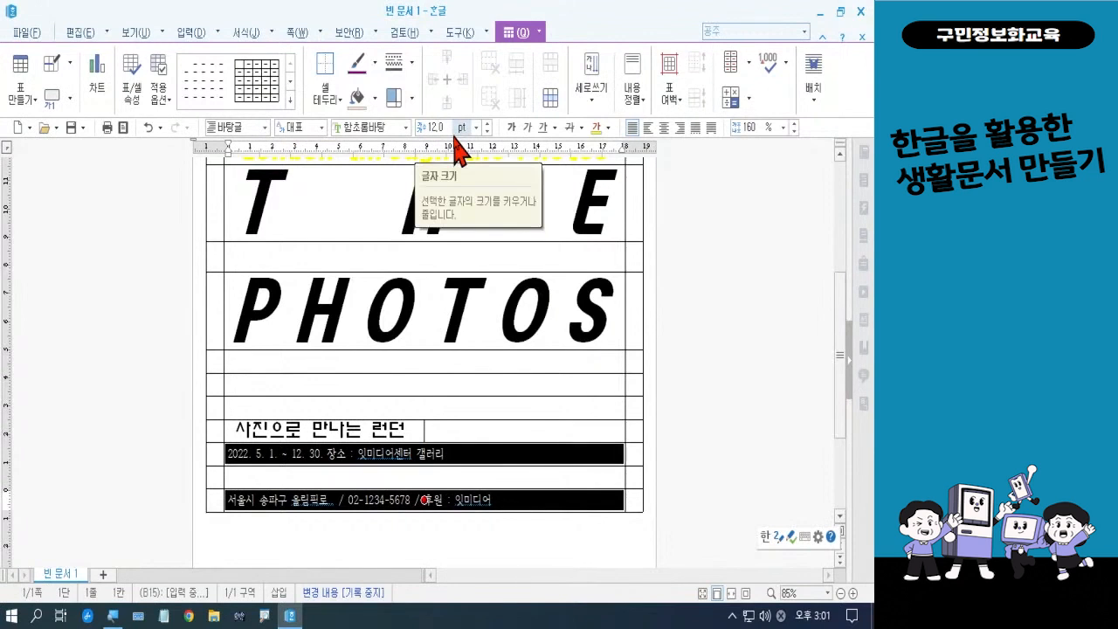
click(406, 127)
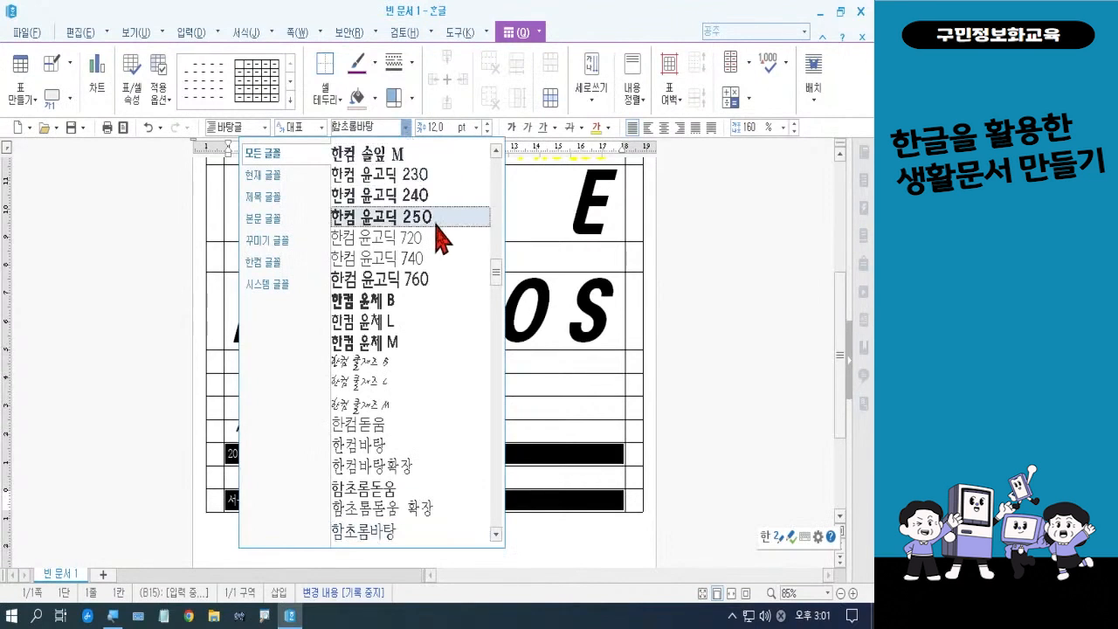
drag(493, 275, 405, 302)
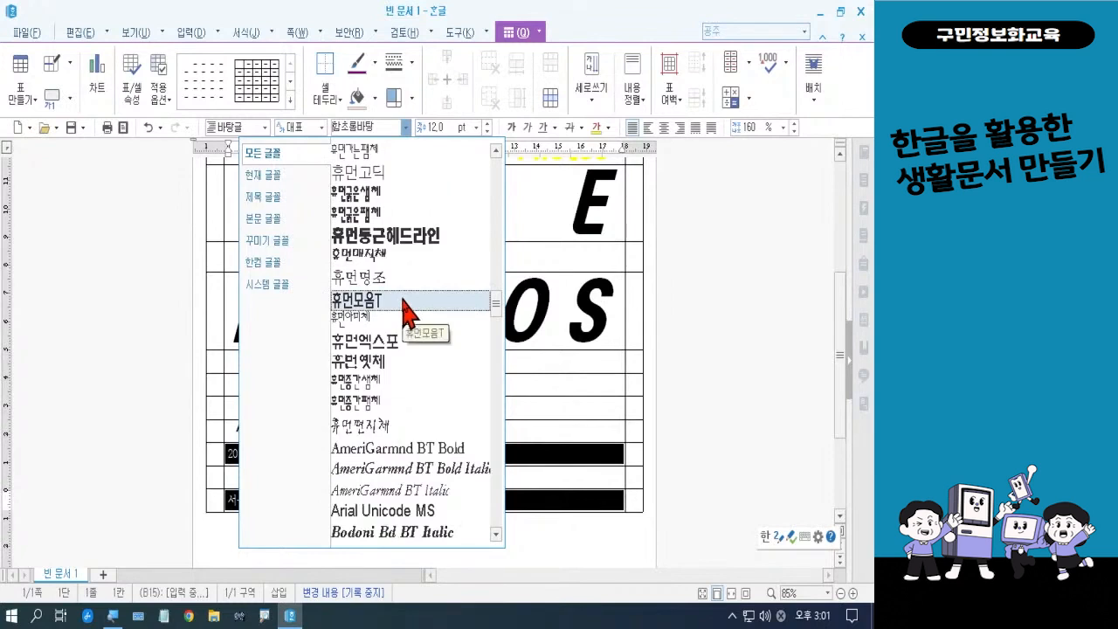
click(404, 302)
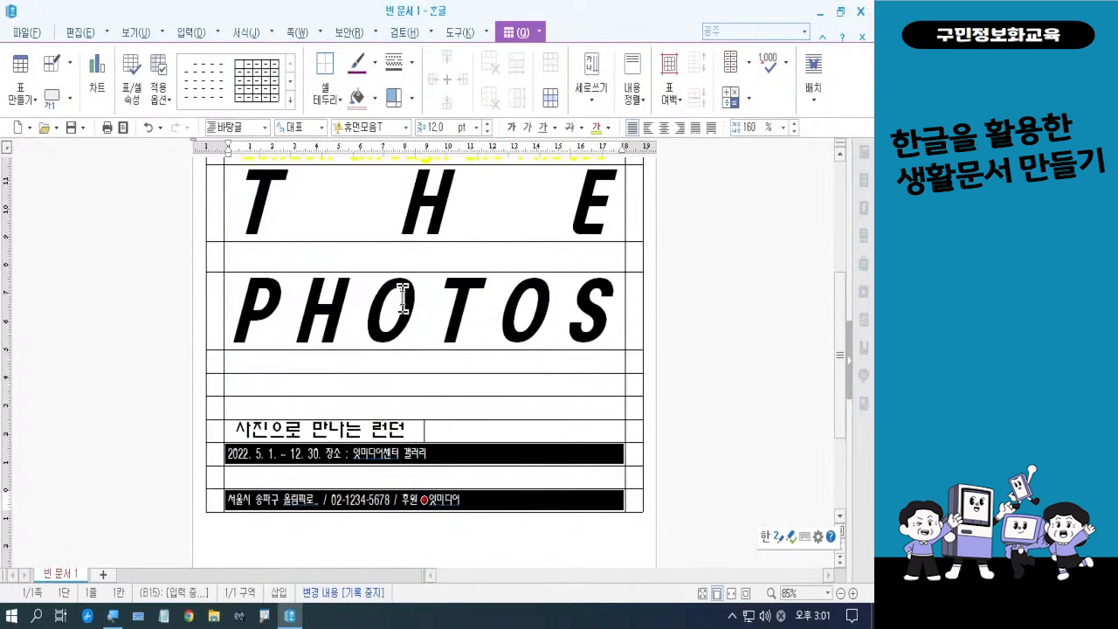
Step: Make the text of the selected date-and-venue and address-and-sponsor cells bold, italic and yellow
click(511, 127)
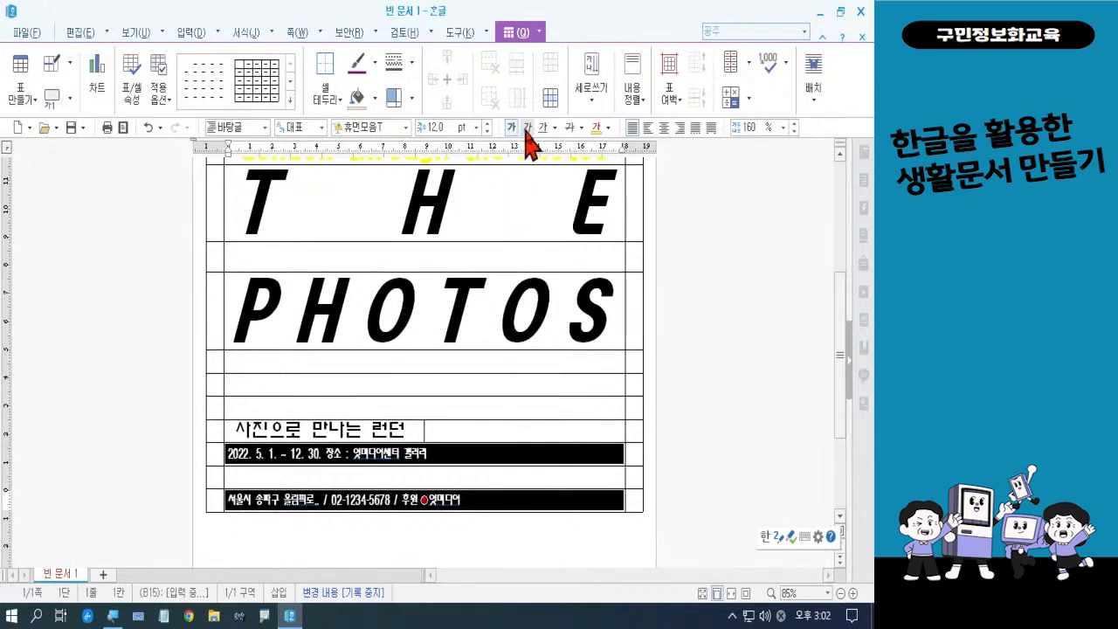
click(527, 128)
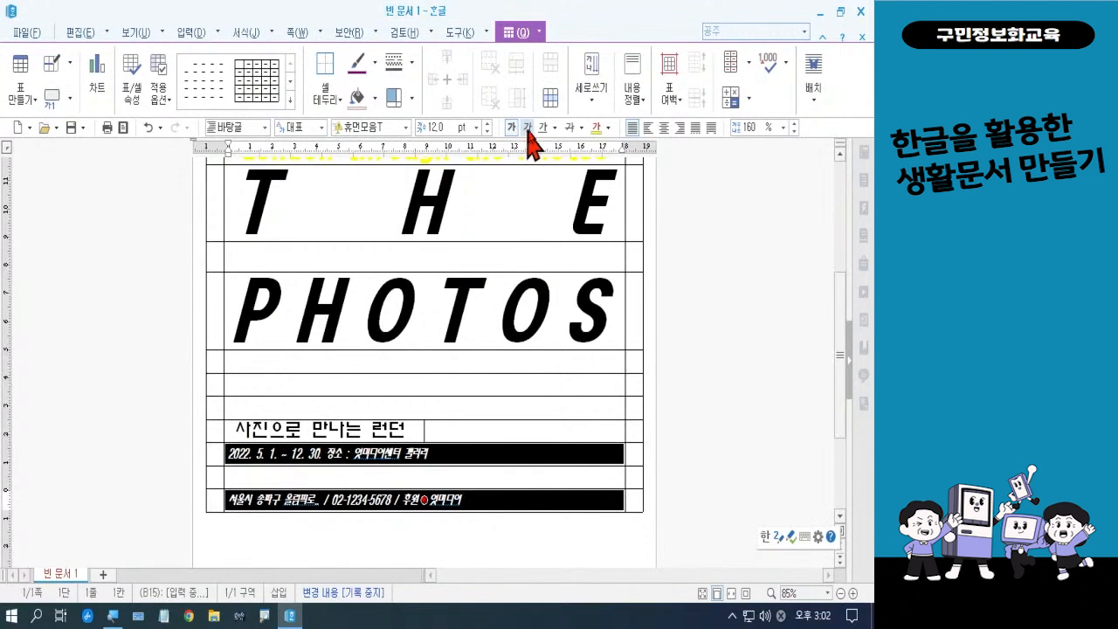
click(608, 129)
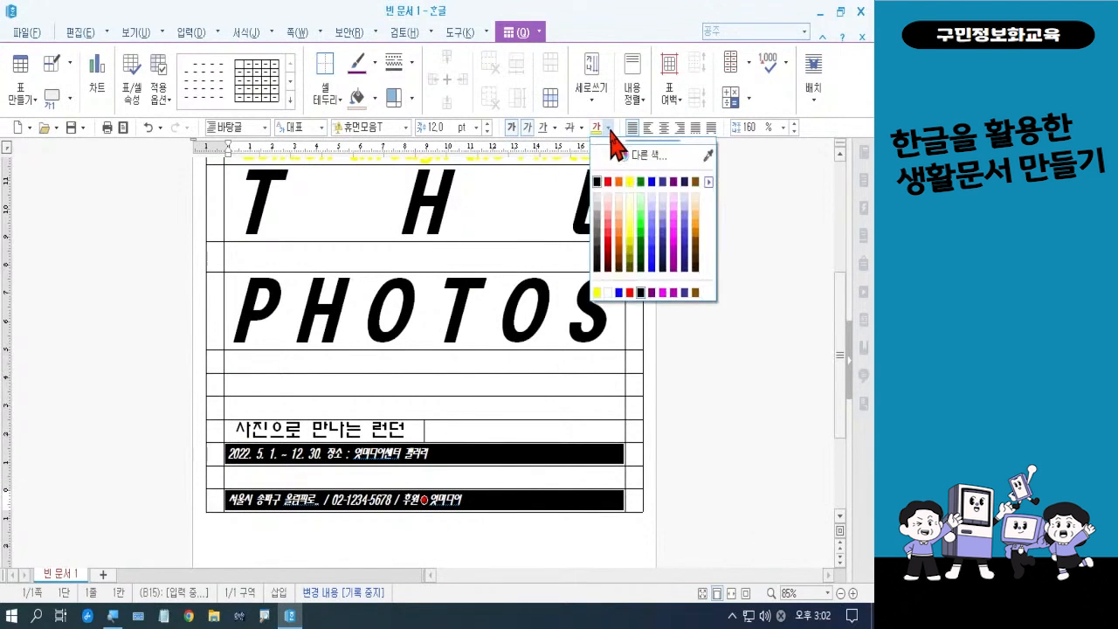
click(628, 183)
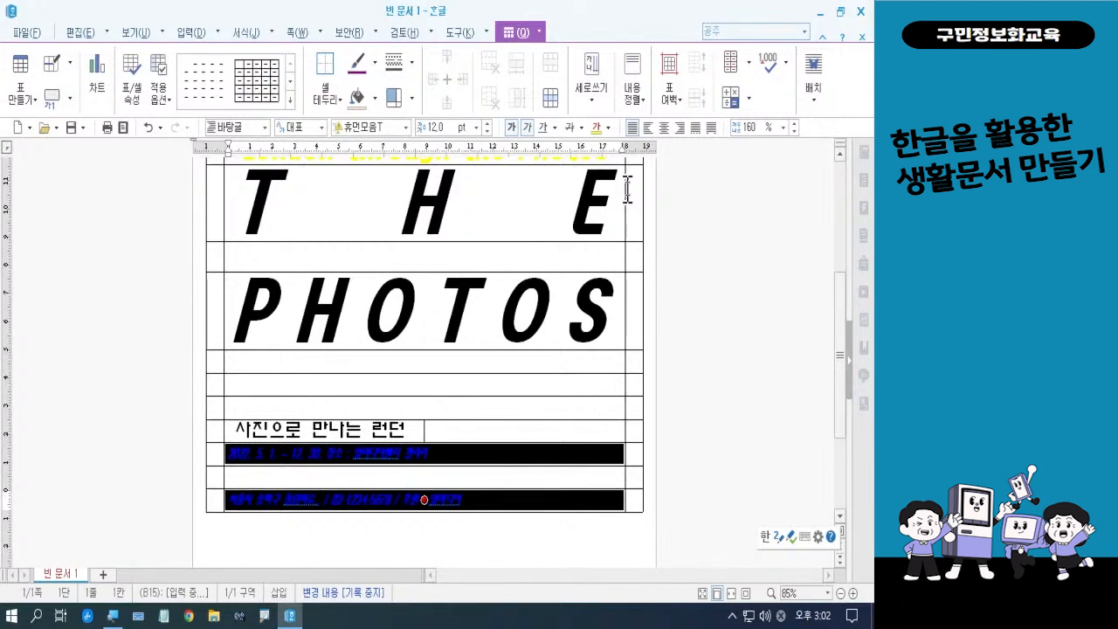
key(Escape)
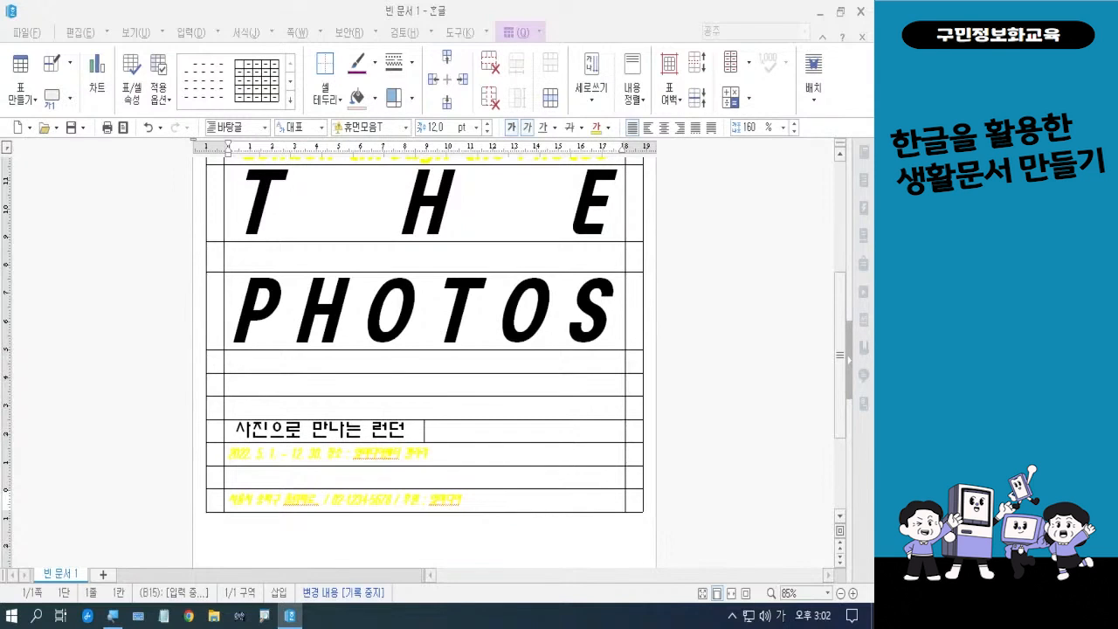
click(426, 381)
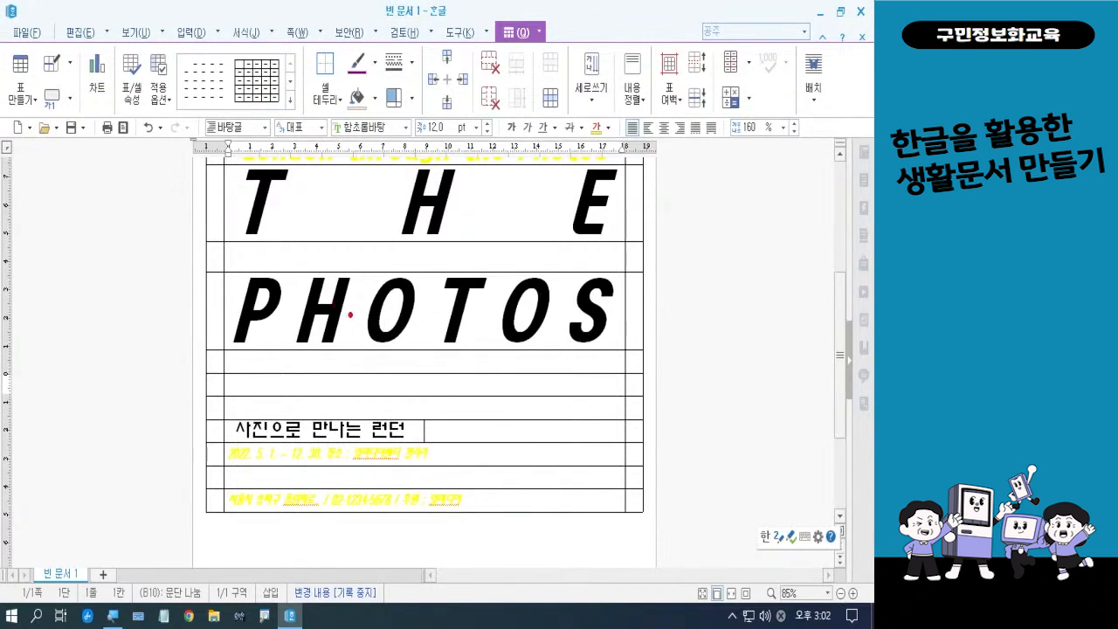
mouse_move(225, 271)
mouse_down()
mouse_move(280, 302)
mouse_move(630, 349)
mouse_up()
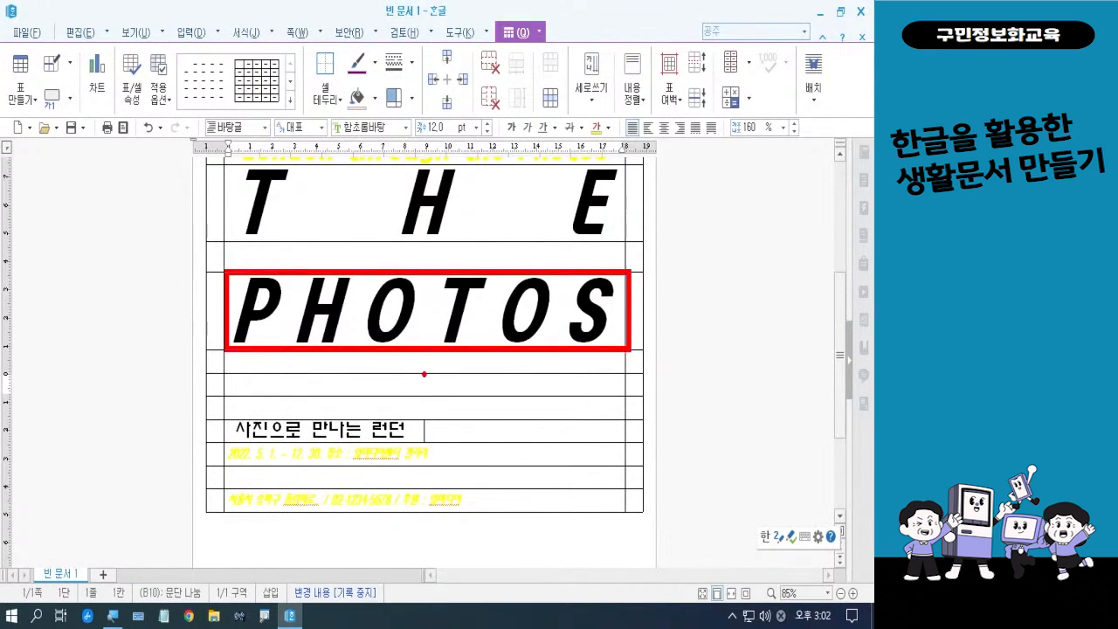
mouse_move(432, 392)
mouse_down()
mouse_move(405, 400)
mouse_move(423, 375)
mouse_move(433, 389)
mouse_move(420, 372)
mouse_move(425, 394)
mouse_move(451, 362)
mouse_up()
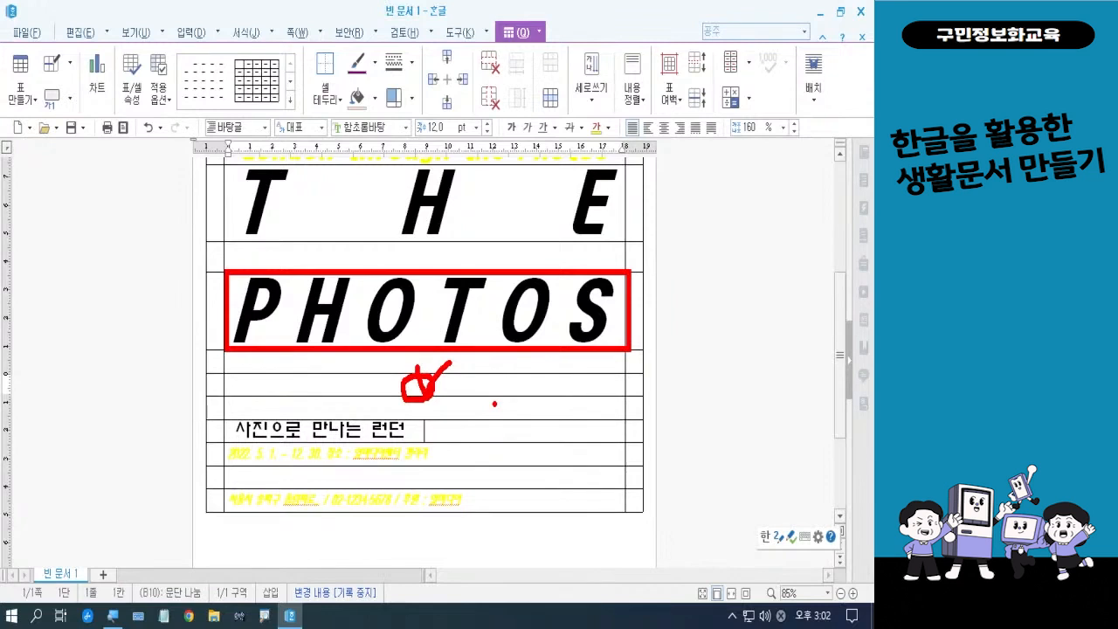
key(Escape)
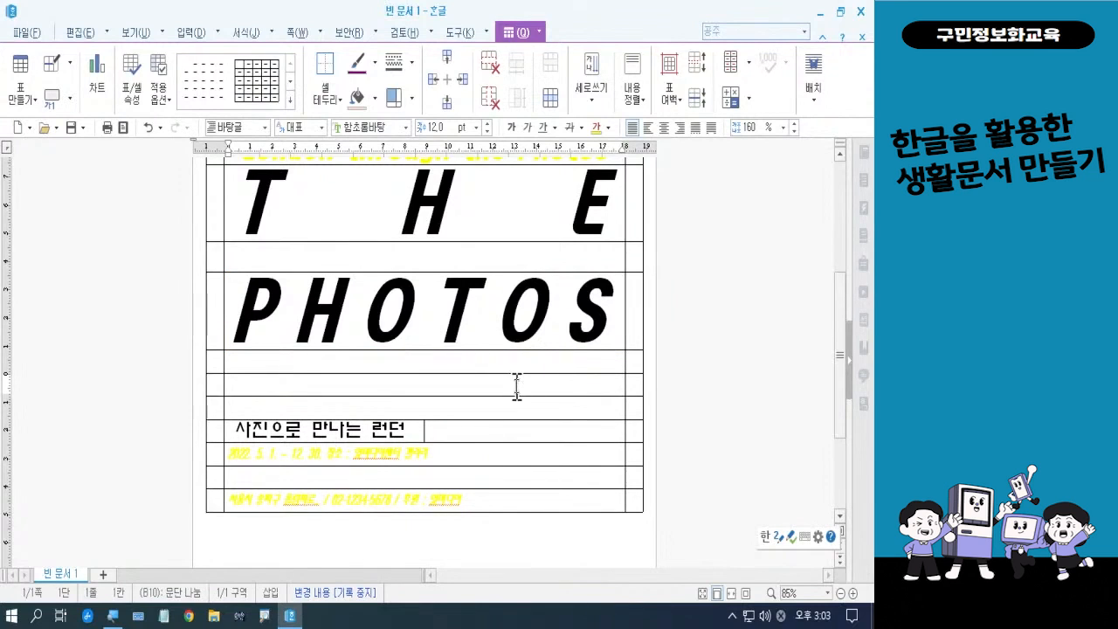
Step: Fill the empty cell two rows below PHOTOS with the picture 런던1.jpg from the desktop's 폼나는 문서 2회차 folder inside 폼나는 문서
click(516, 384)
key(F5)
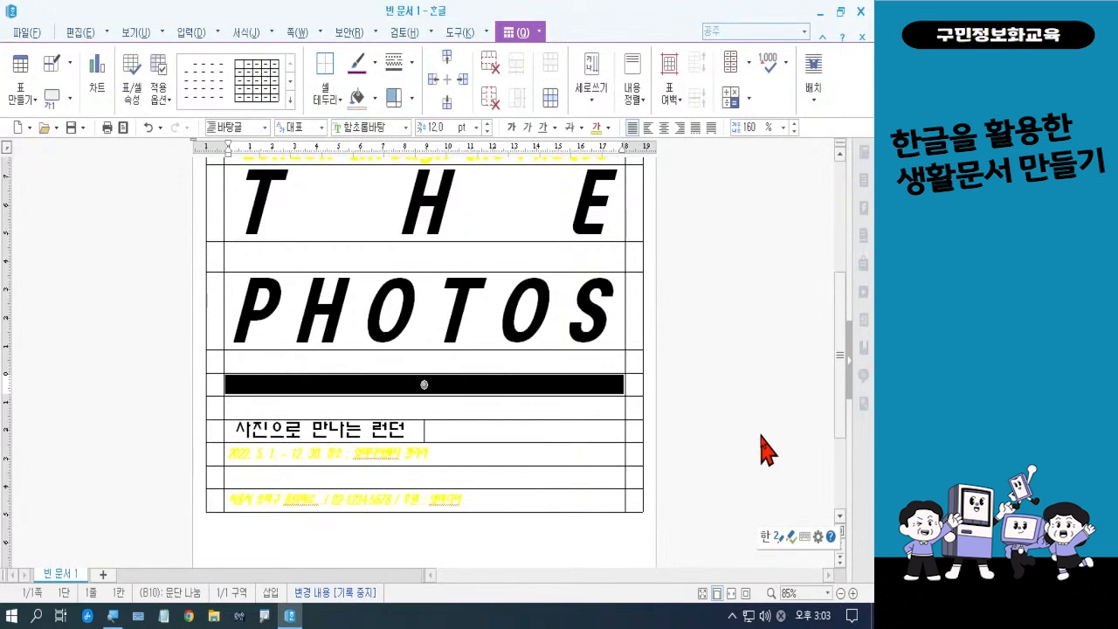
key(l)
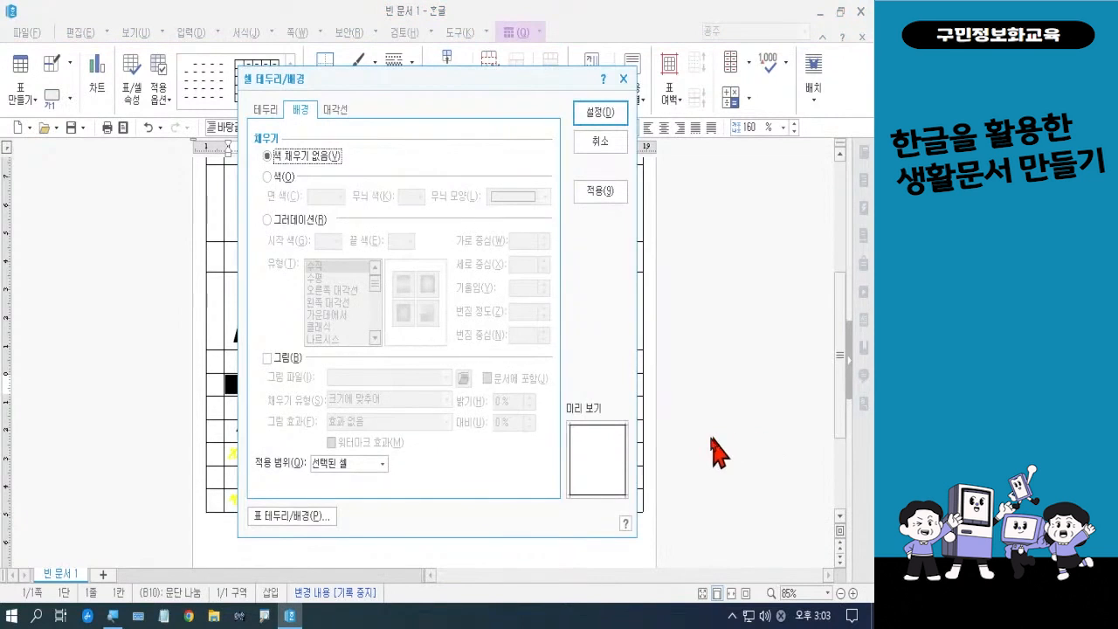
click(282, 360)
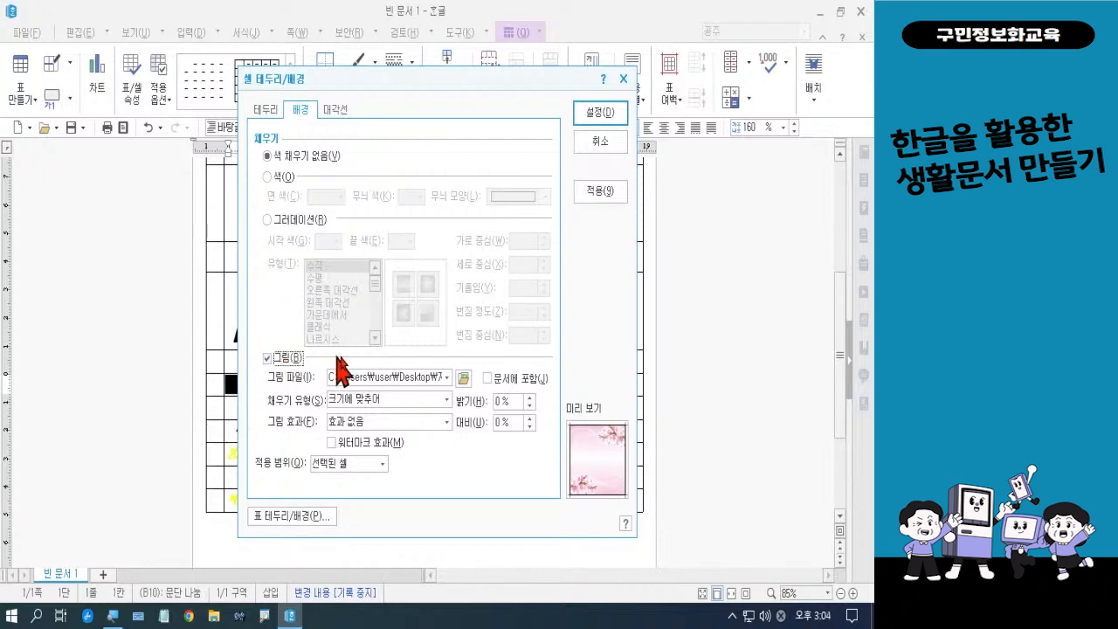
click(464, 378)
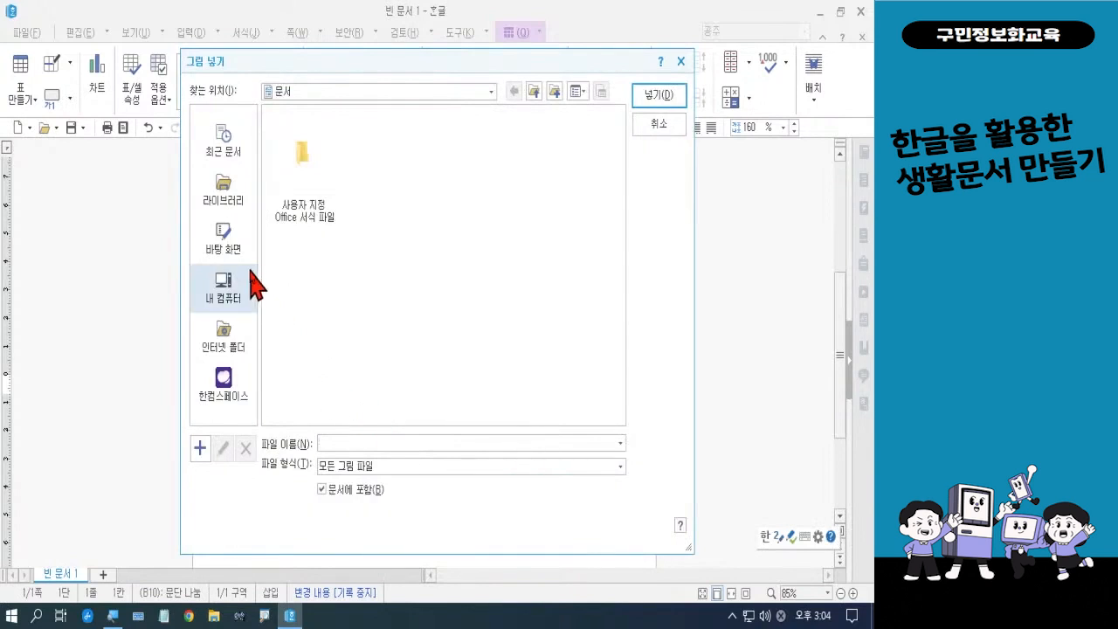
click(236, 248)
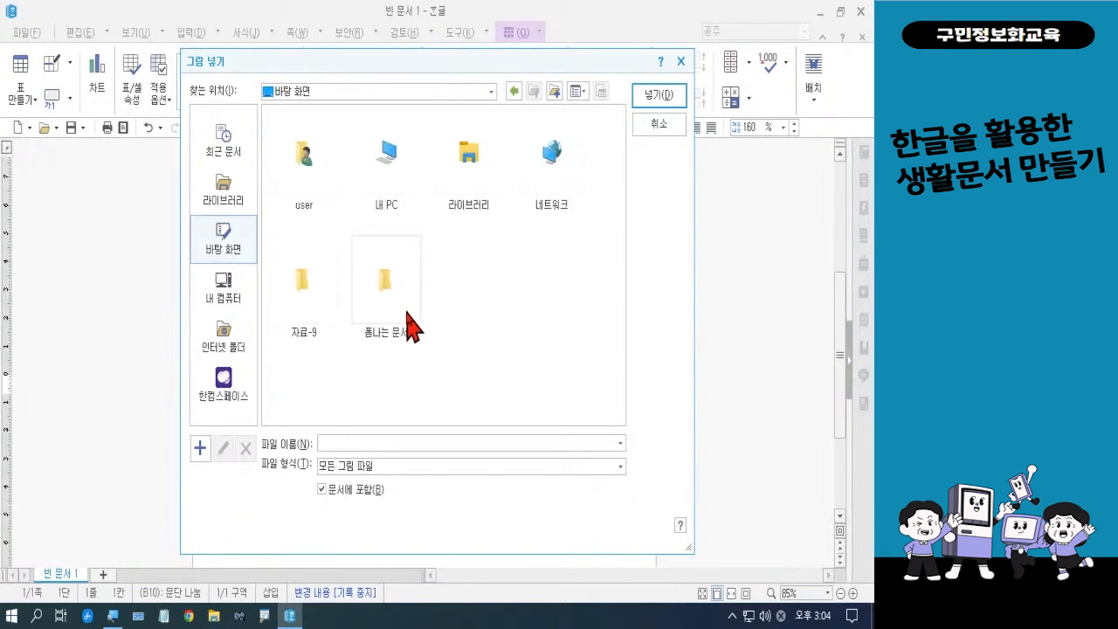
double_click(407, 316)
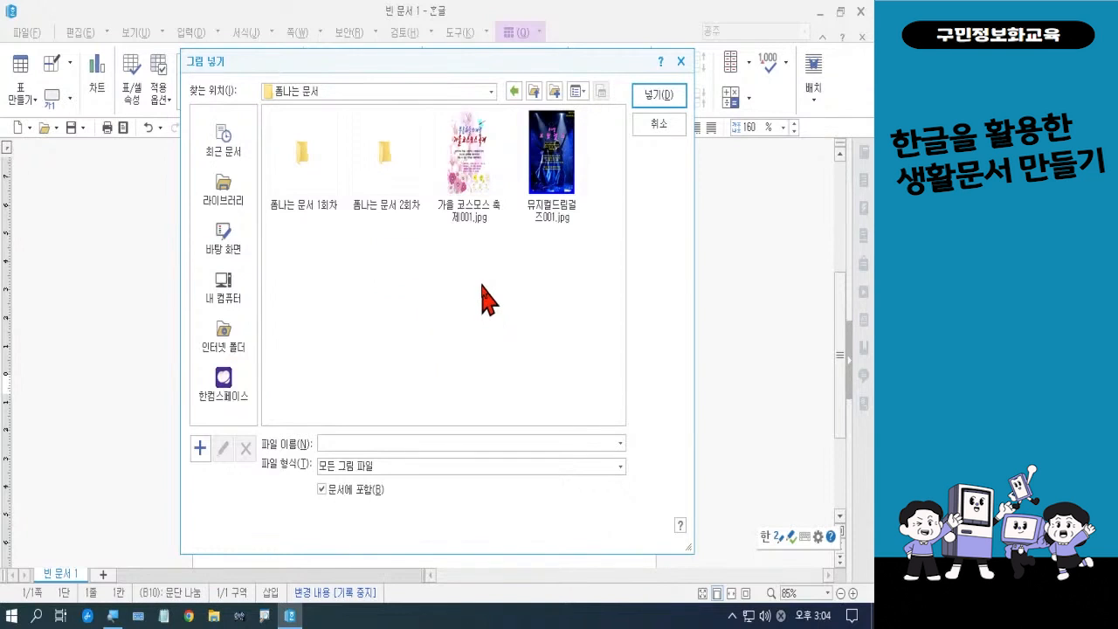
double_click(404, 179)
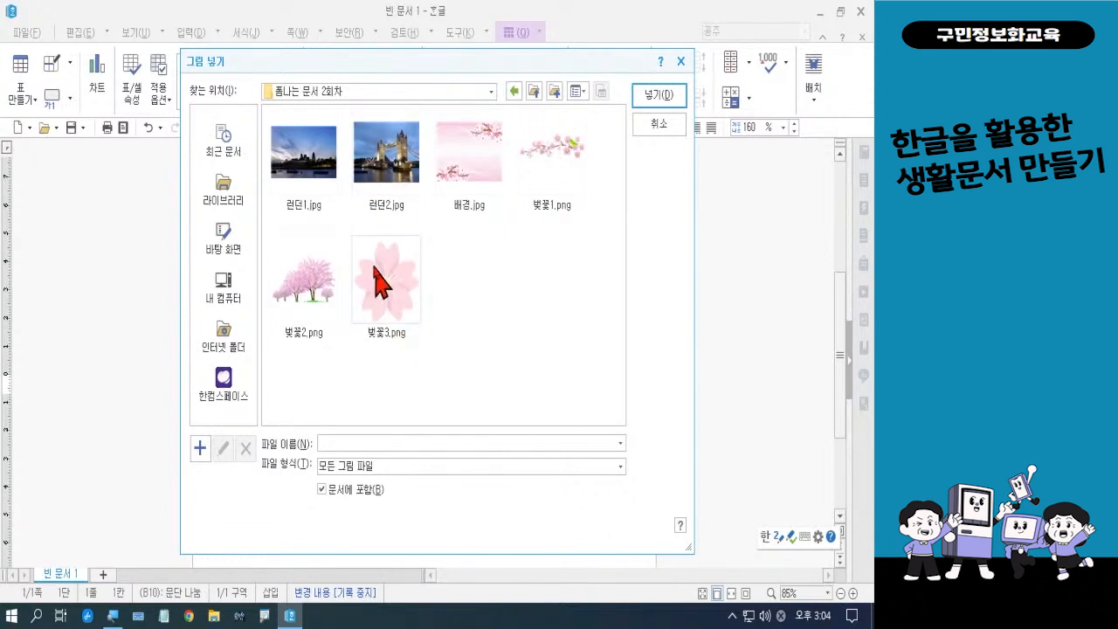
click(320, 184)
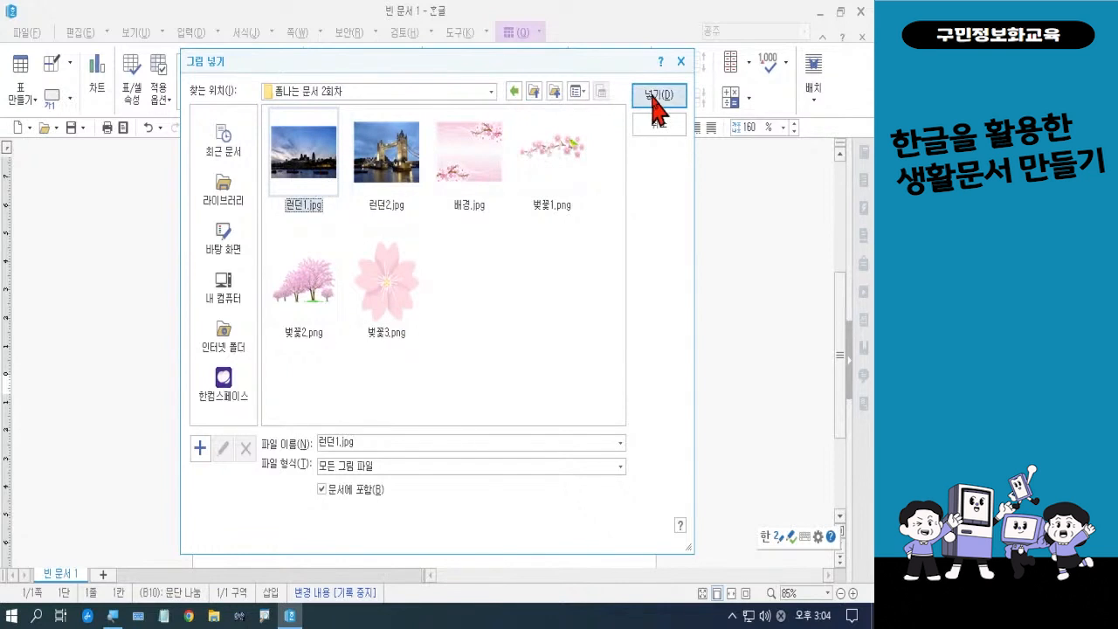
click(658, 96)
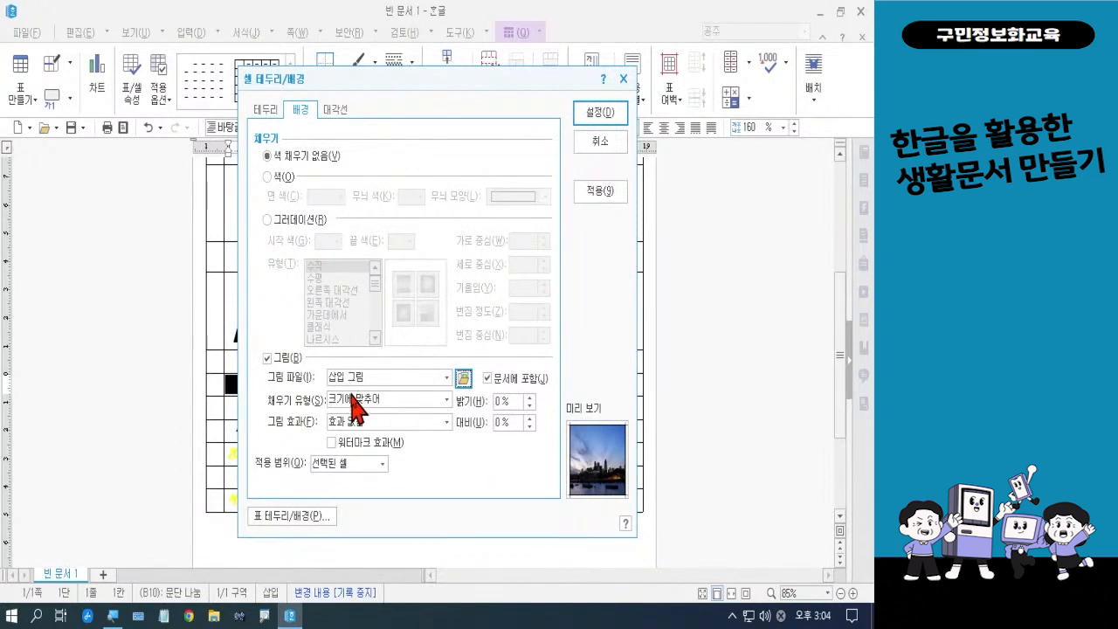
click(601, 114)
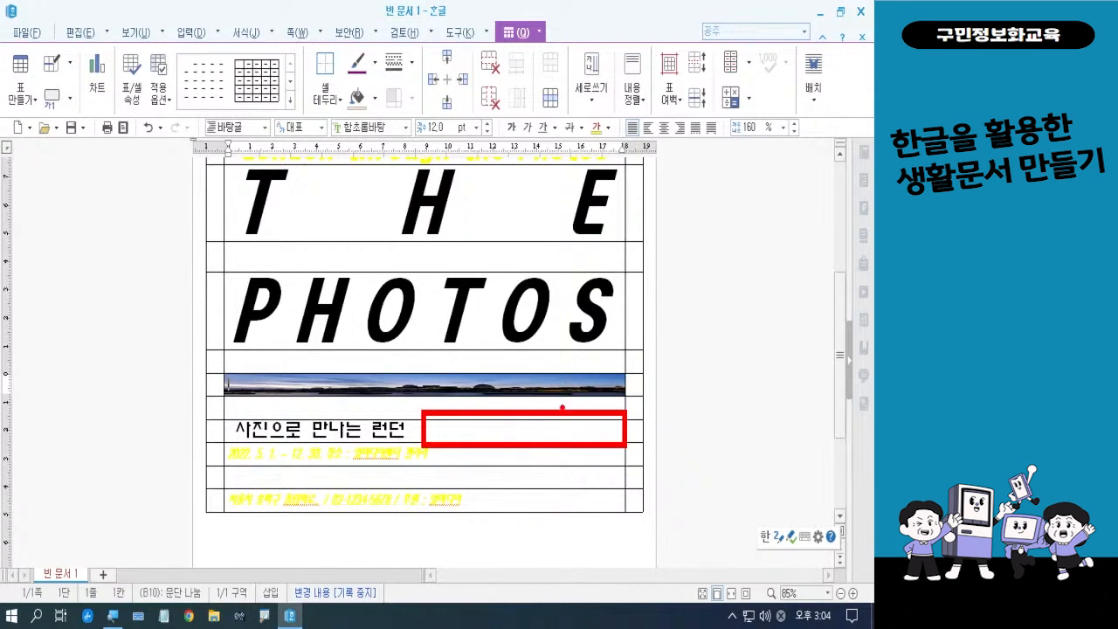
Step: Fill the empty cell beside 사진으로 만나는 런던 with the picture 런던2.jpg from the 폼나는 문서 2회차 folder
mouse_move(556, 404)
mouse_down()
mouse_move(560, 424)
mouse_move(583, 390)
mouse_up()
key(Escape)
click(532, 427)
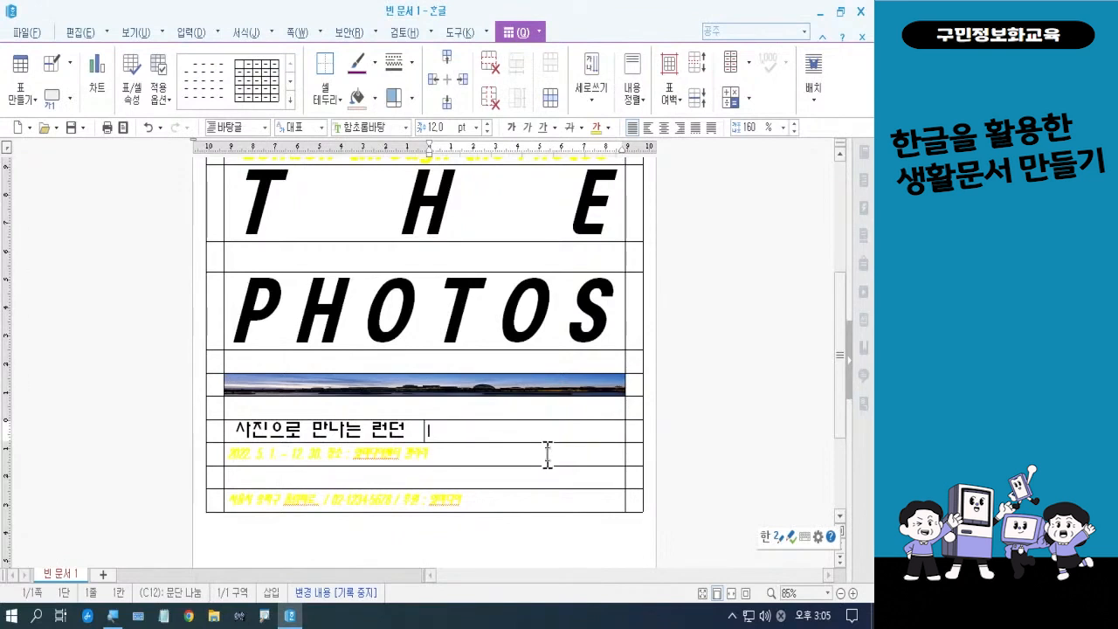
key(F5)
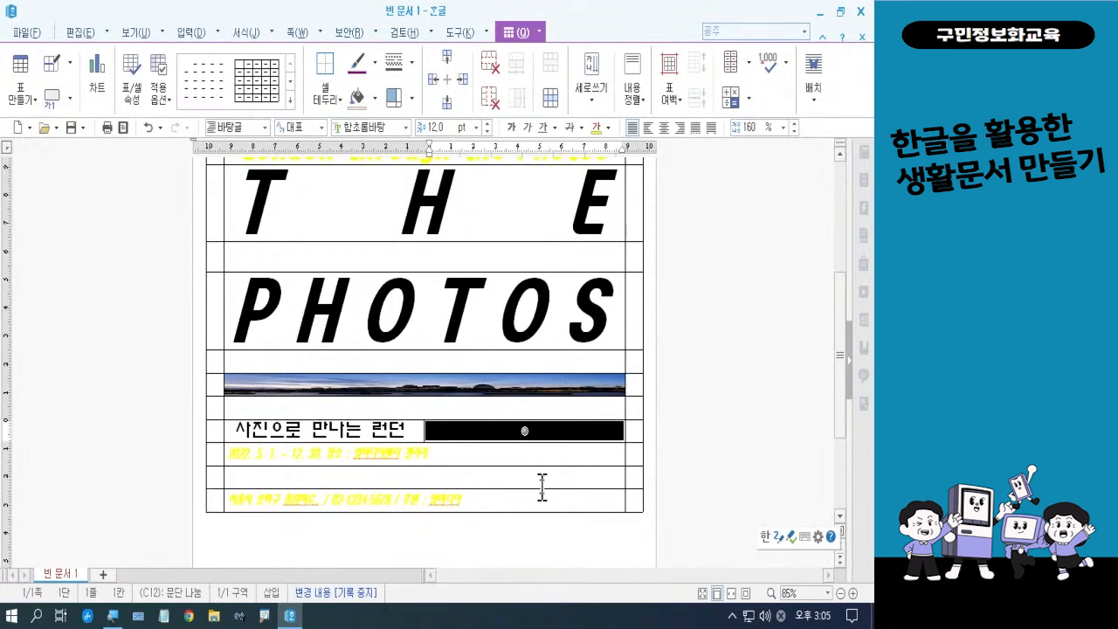
key(l)
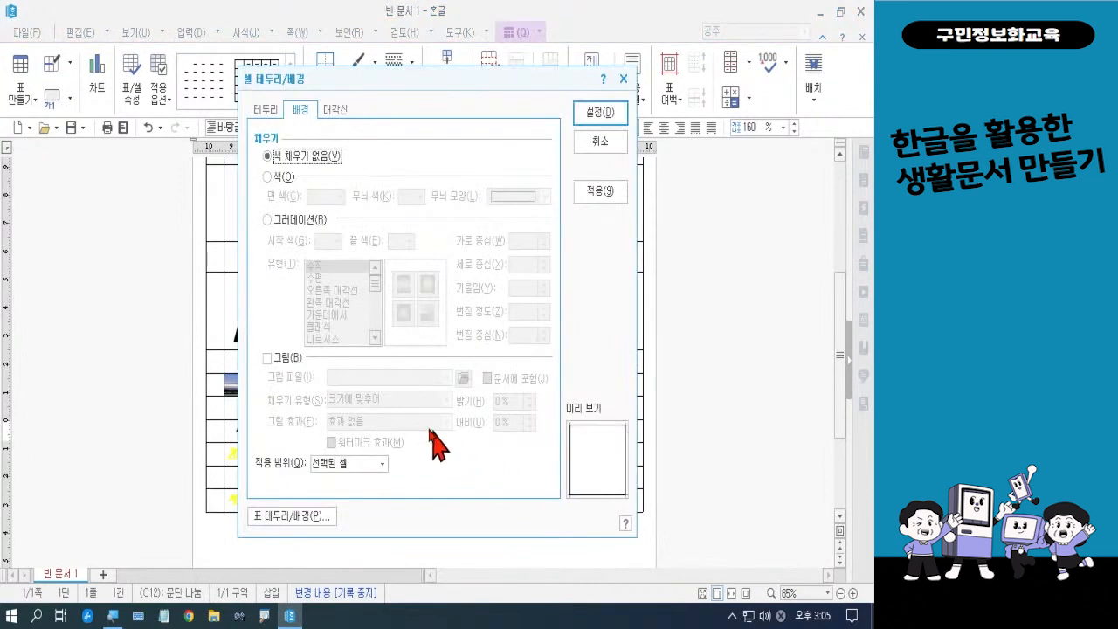
click(295, 367)
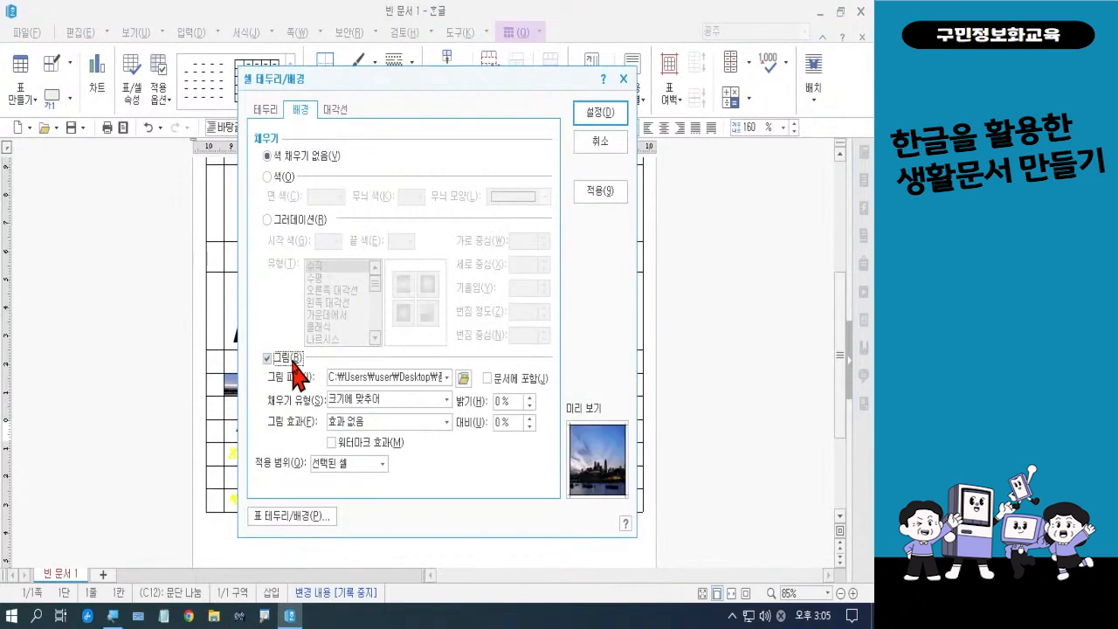
click(464, 380)
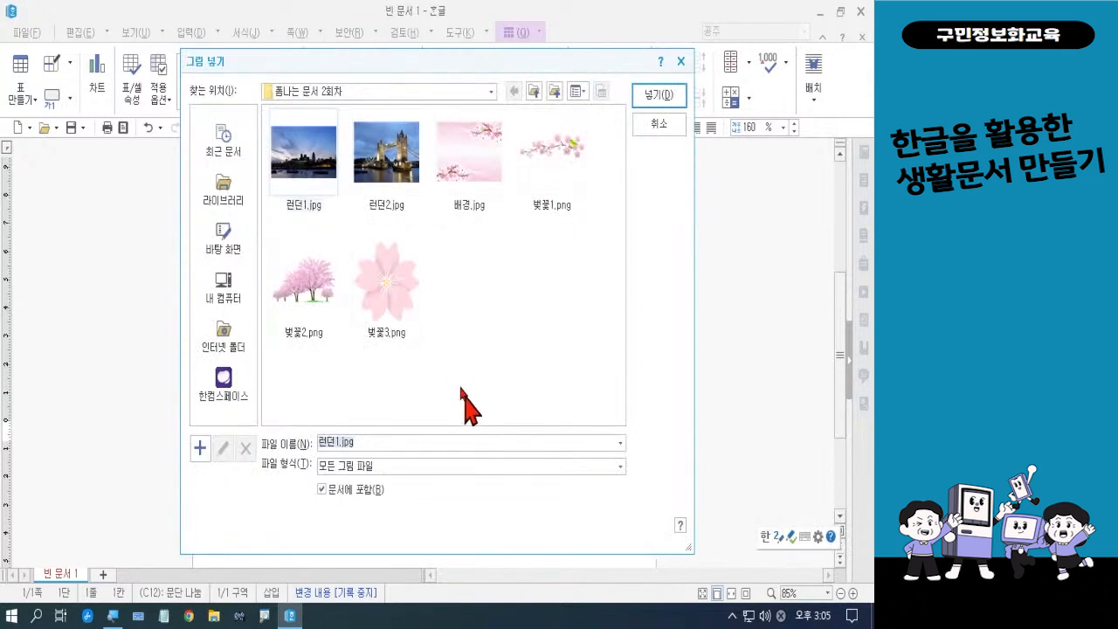
click(398, 185)
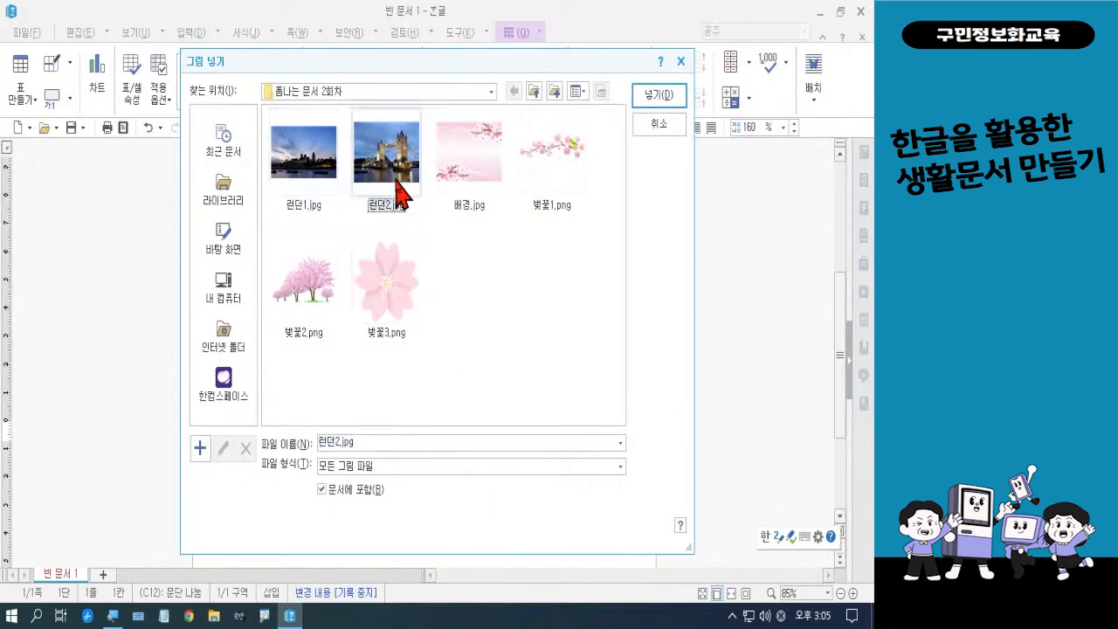
click(659, 96)
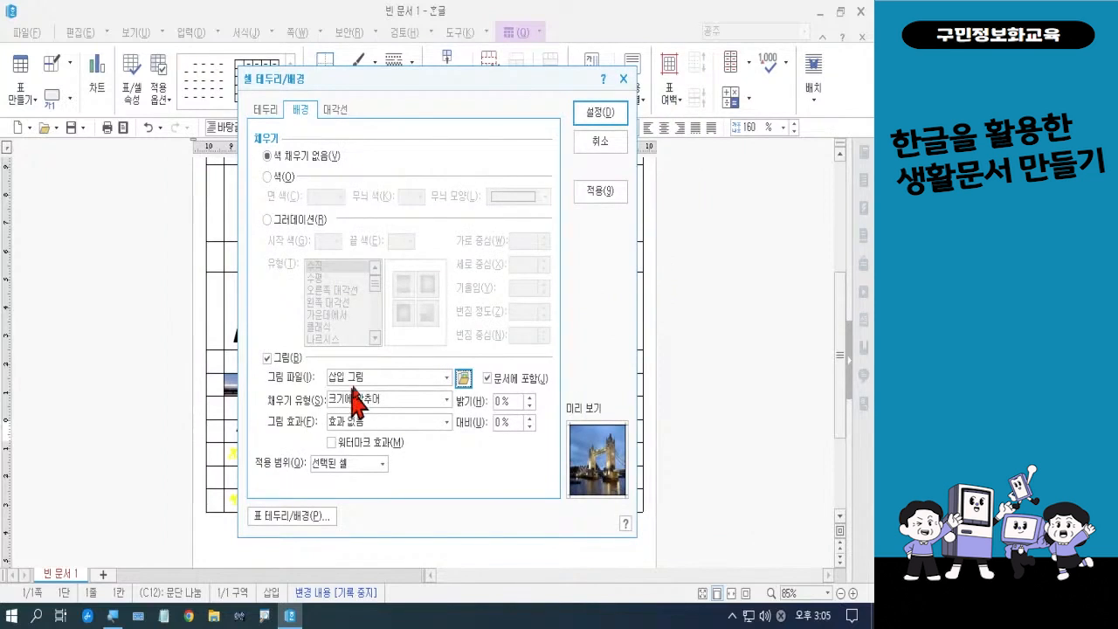
click(599, 115)
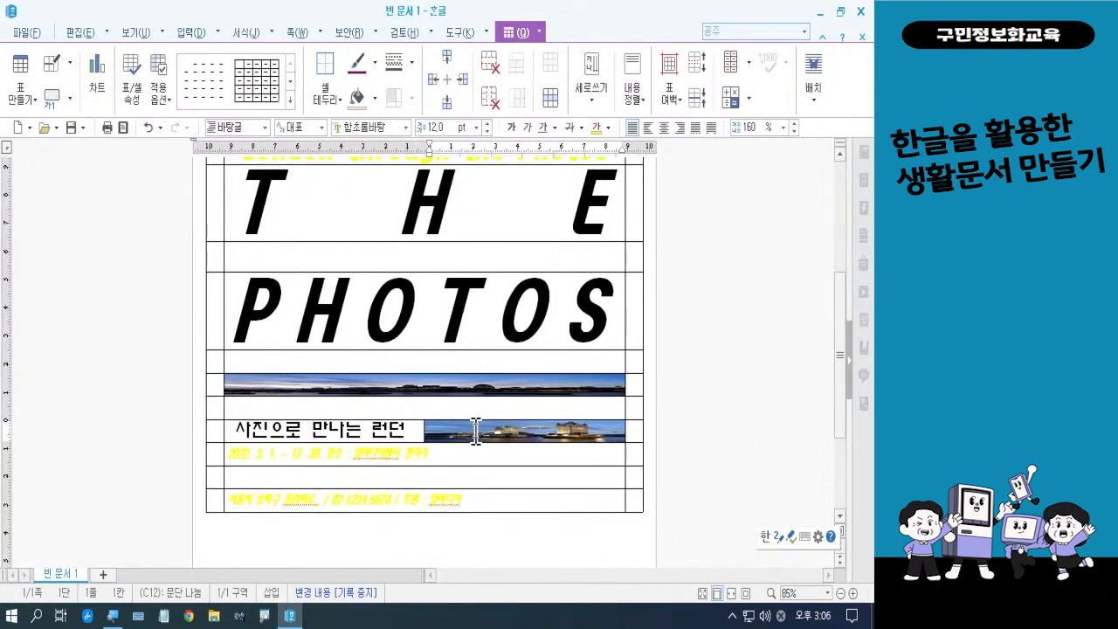
Step: Increase the heights of the two London picture rows together until they are about as tall as the large title rows
click(385, 384)
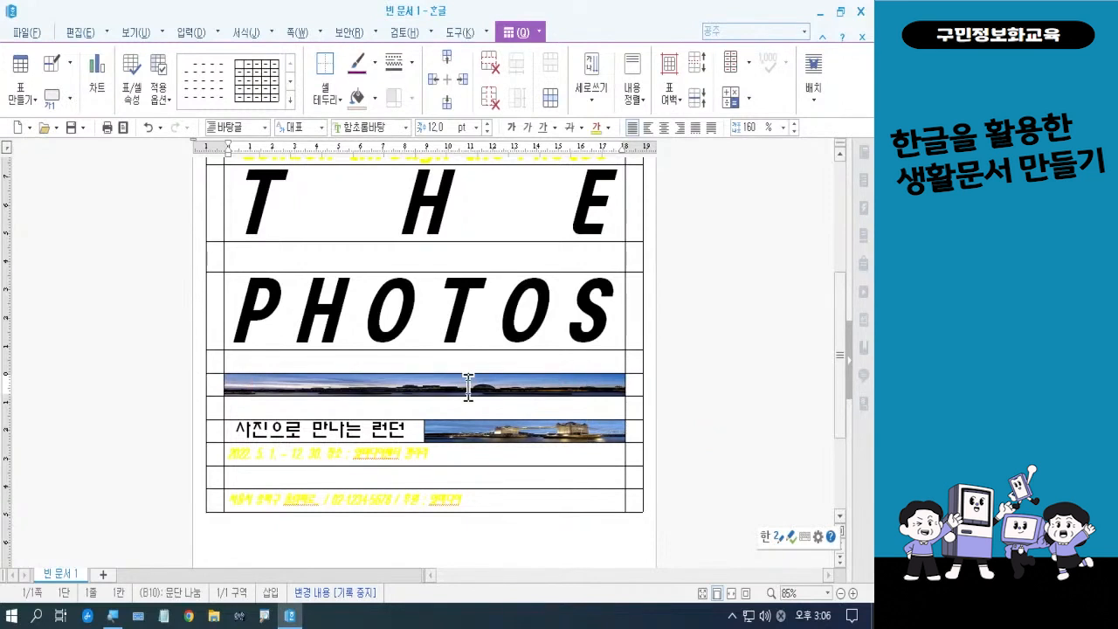
key(F5)
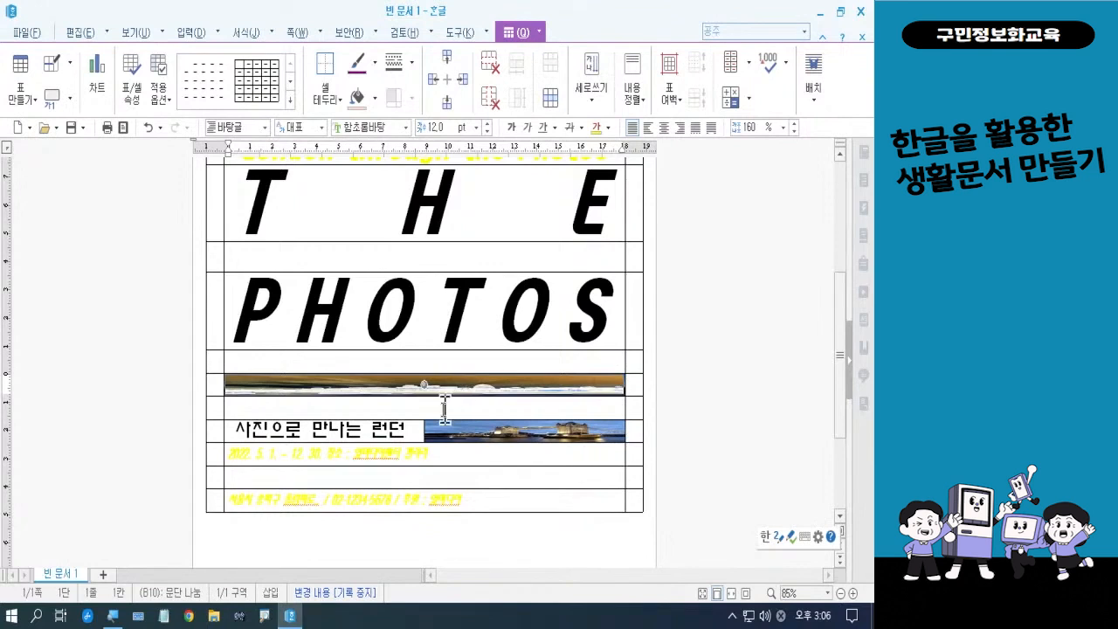
ctrl+click(403, 430)
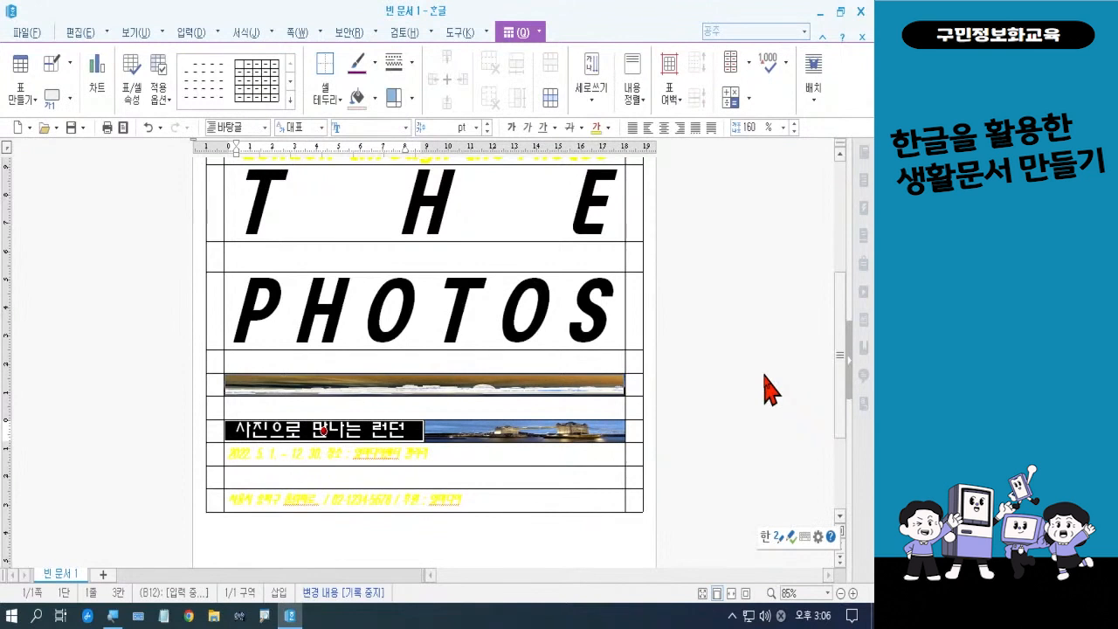
key(ctrl+Down)
key(ctrl+Down)
key(ctrl+Down)
key(ctrl+Down)
key(ctrl+Down)
key(ctrl+Down)
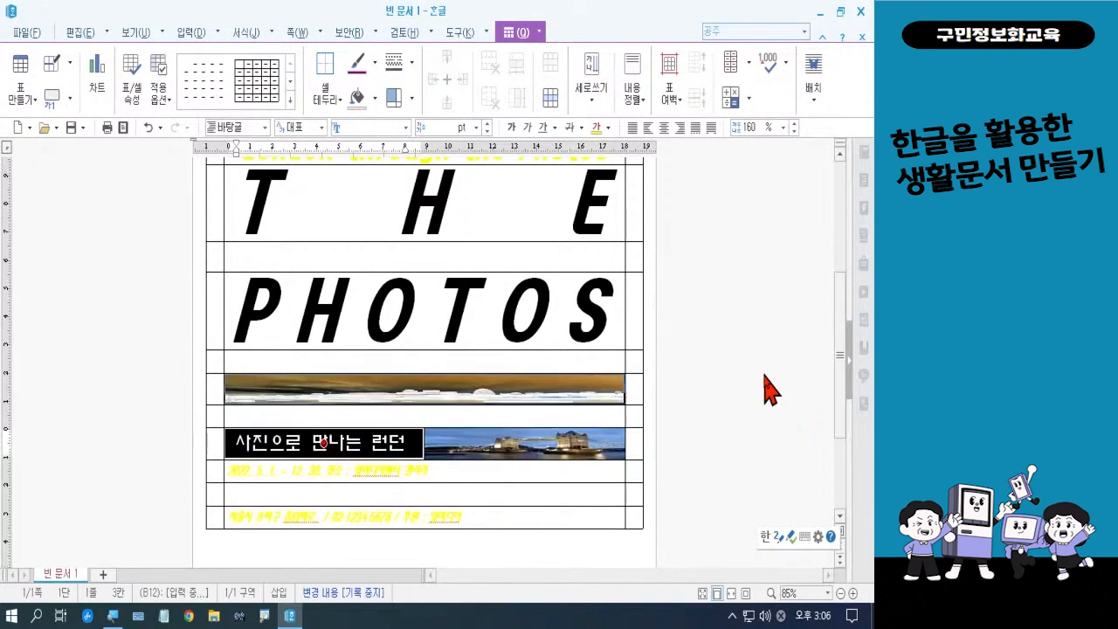
key(ctrl+Down)
key(ctrl+Down)
key(ctrl+Down)
key(ctrl+Down)
key(ctrl+Down)
key(ctrl+Down)
key(ctrl+Down)
key(ctrl+Down)
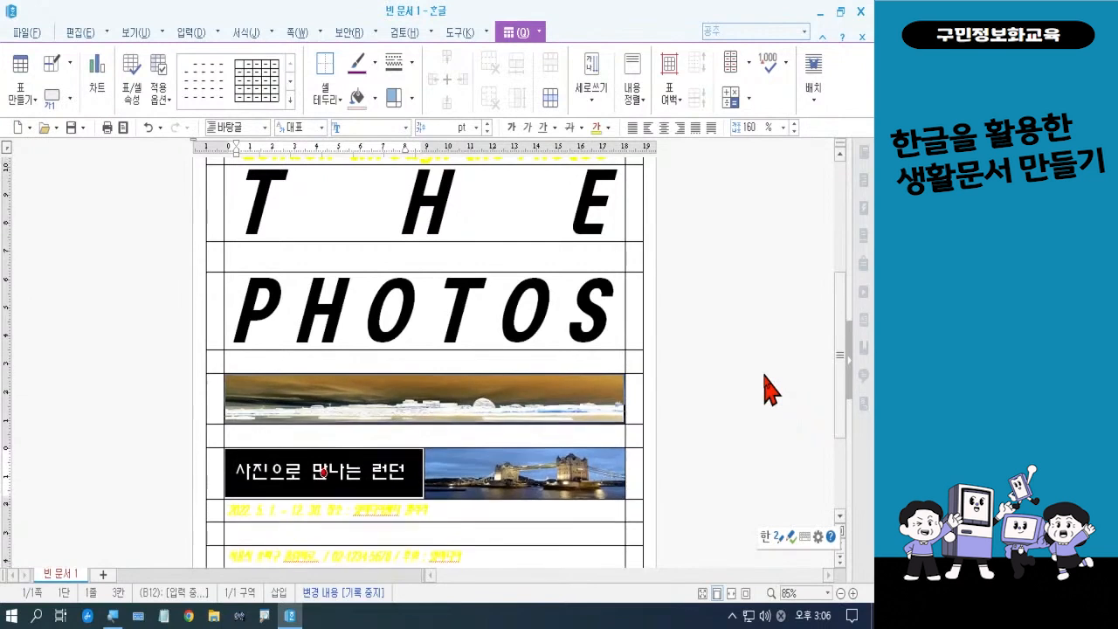
key(ctrl+Down)
key(ctrl+Down)
key(ctrl+Down)
key(ctrl+Down)
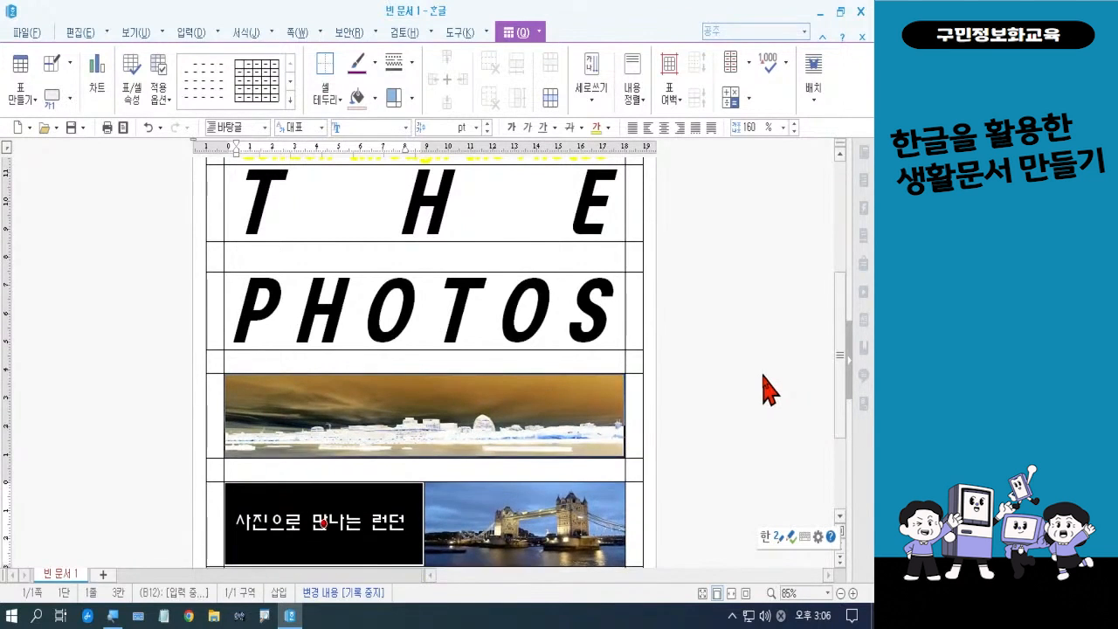
Step: Increase the height of the empty row between the date-and-venue and address-and-sponsor rows to about double, keeping the table on the page
drag(838, 355, 841, 429)
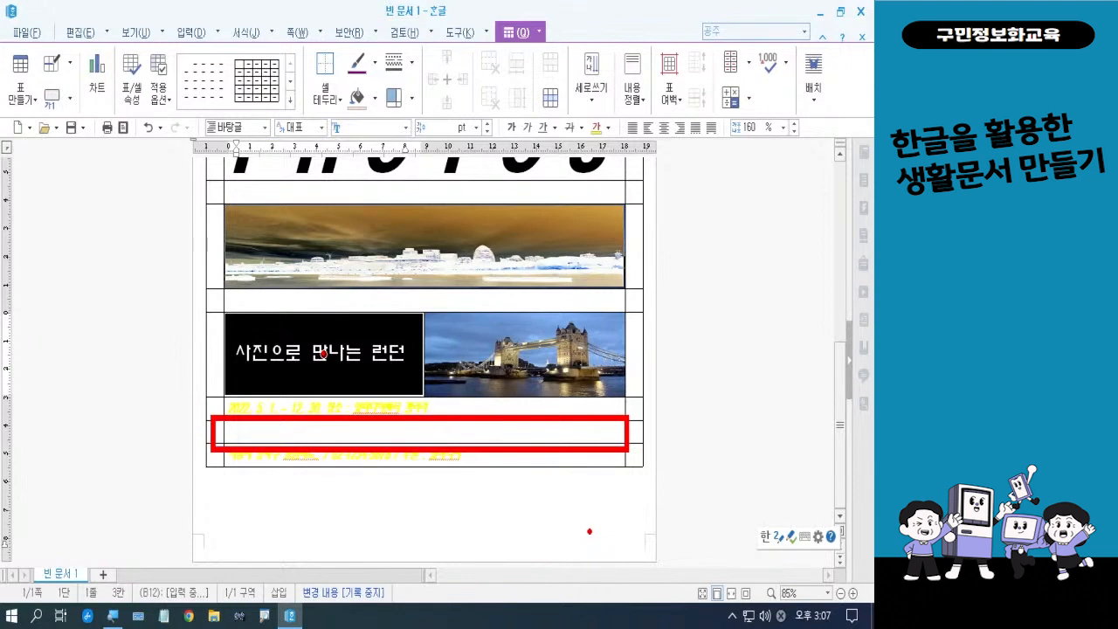
click(445, 432)
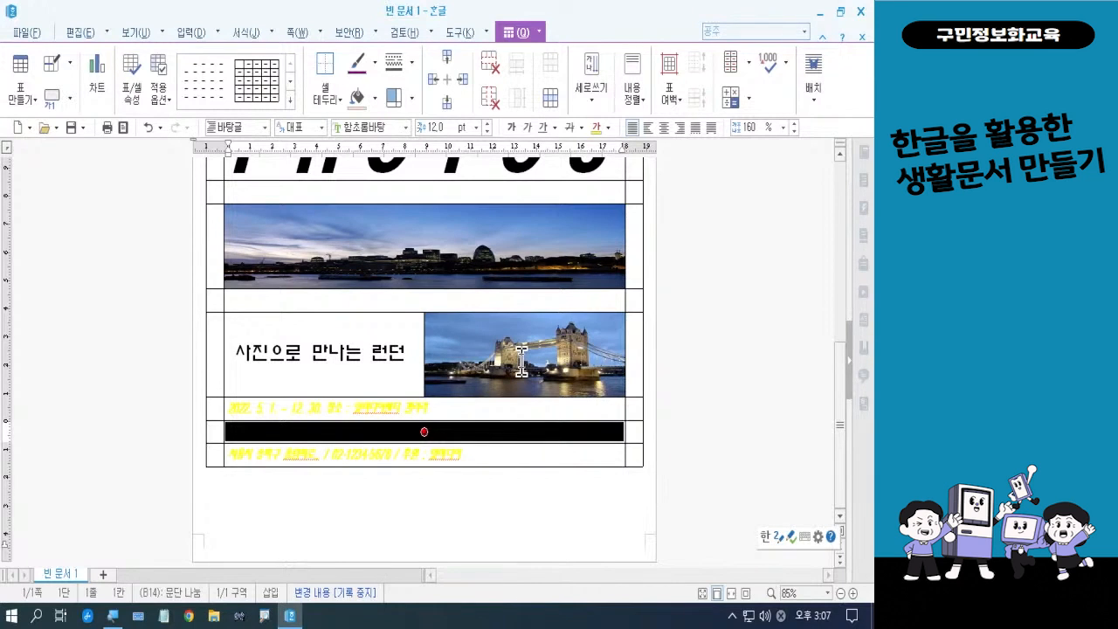
key(ctrl+Down)
key(ctrl+Down)
key(ctrl+Down)
key(ctrl+Down)
key(ctrl+Down)
key(ctrl+Down)
key(ctrl+Down)
key(ctrl+Down)
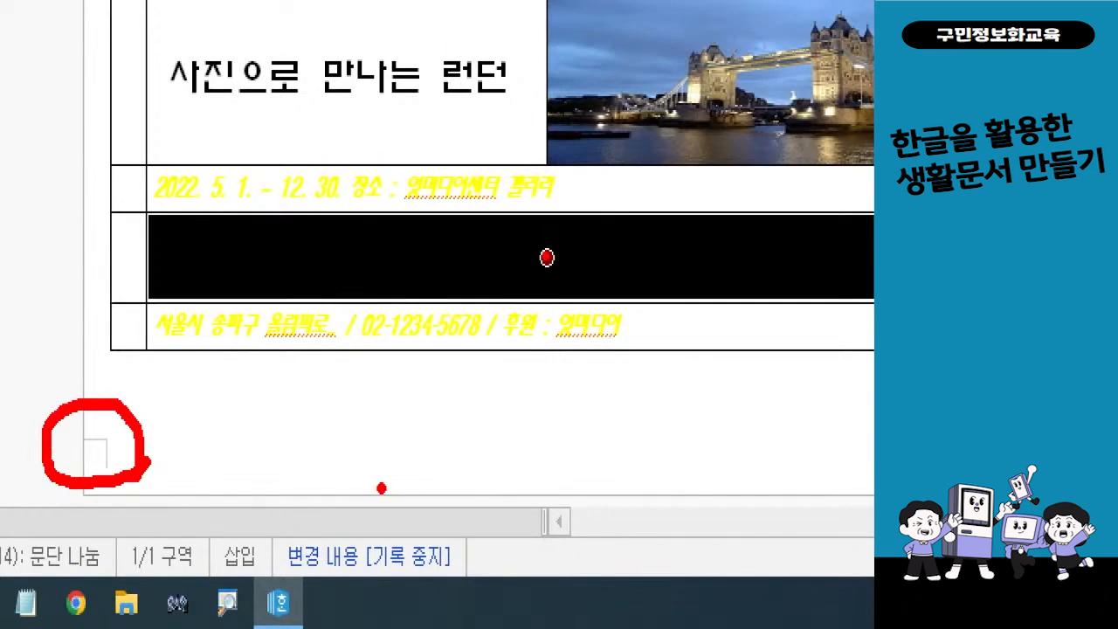
drag(101, 399, 186, 401)
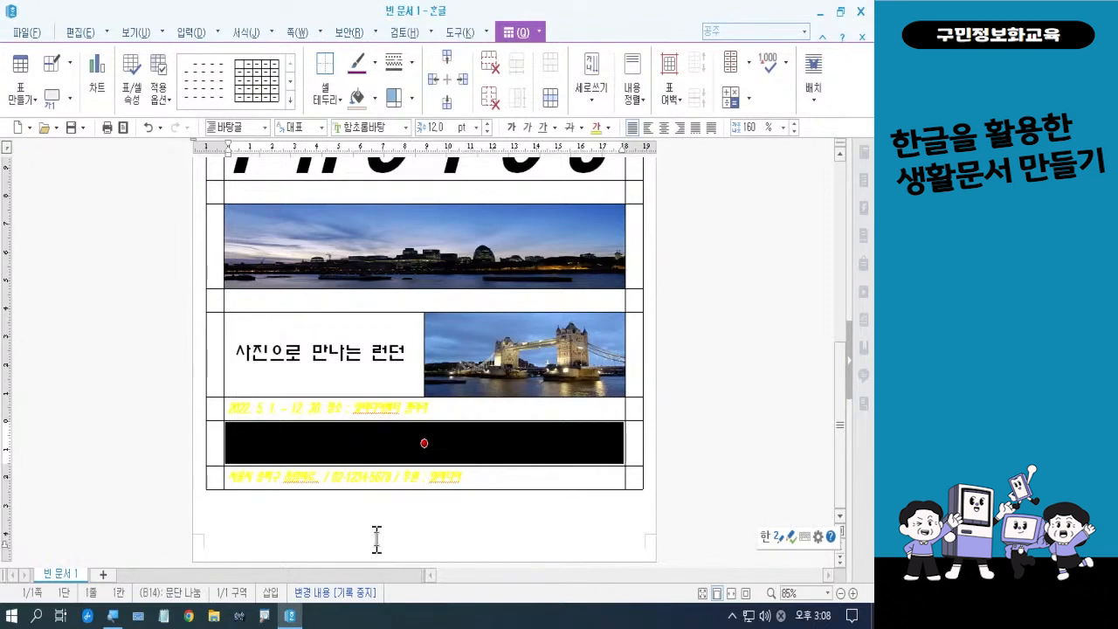
click(376, 539)
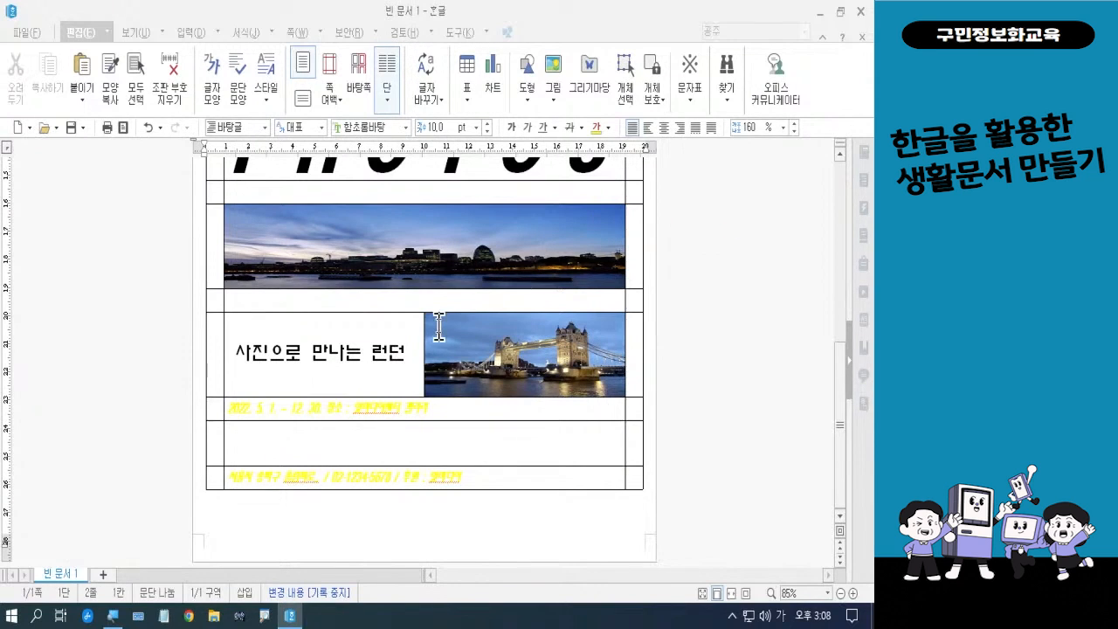
Step: Select every cell of the poster table and set a solid black face colour as the cell background
click(410, 301)
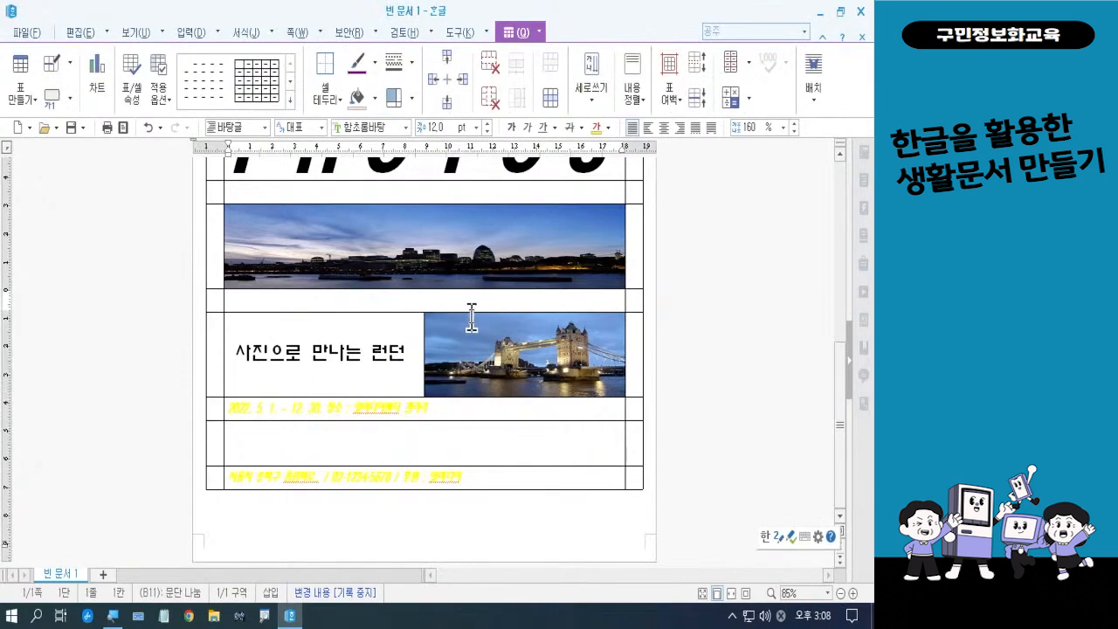
scroll(472, 316, up, 8)
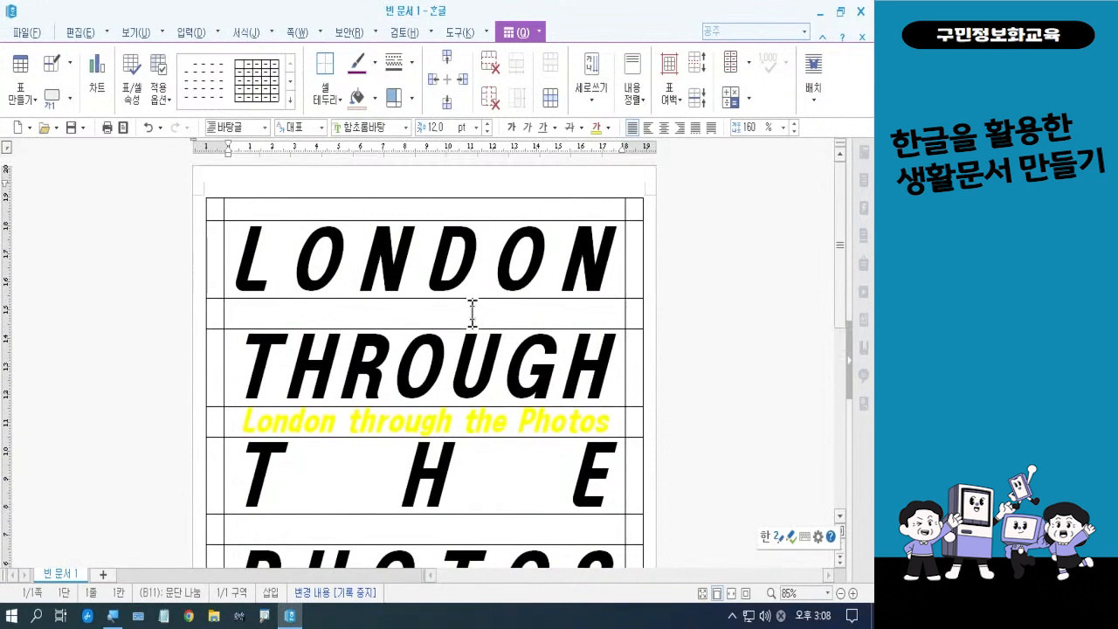
click(471, 313)
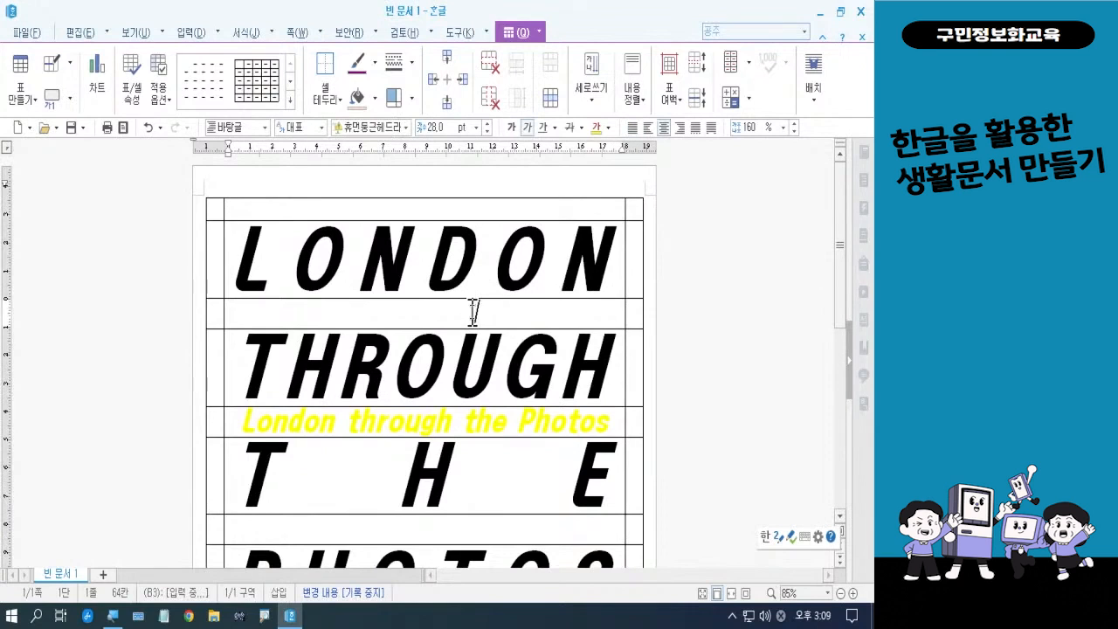
key(F5)
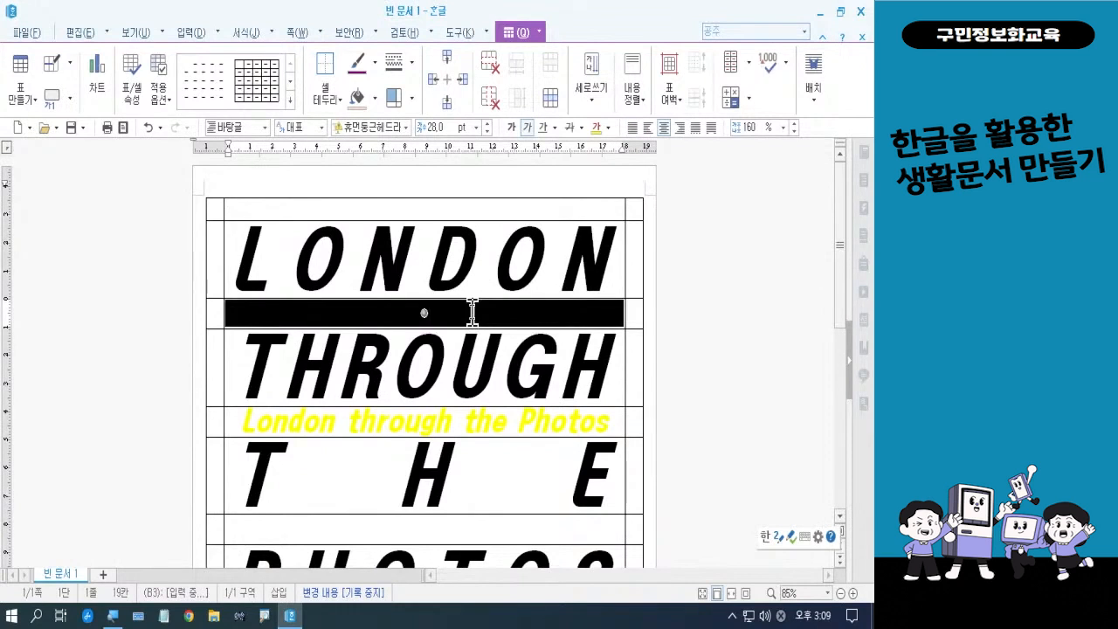
key(F5)
key(F5)
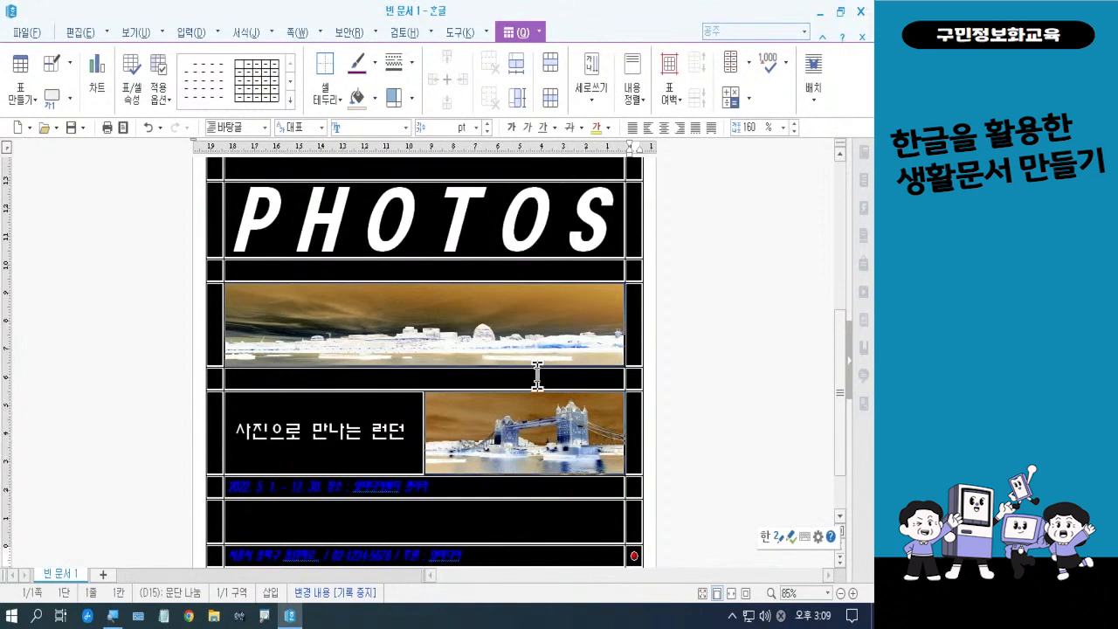
key(c)
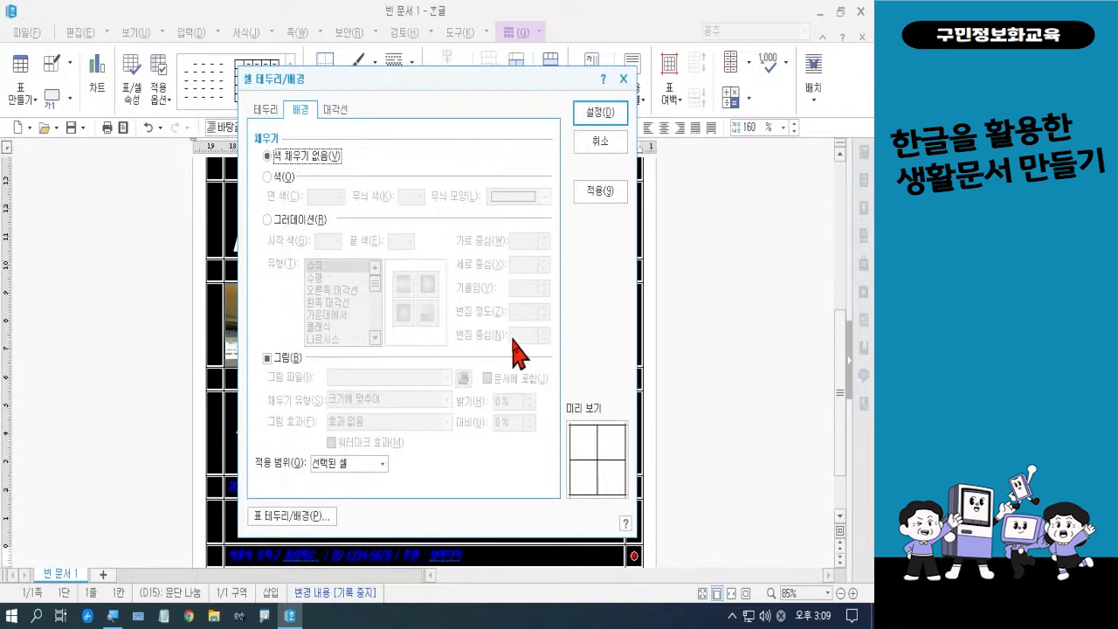
click(268, 177)
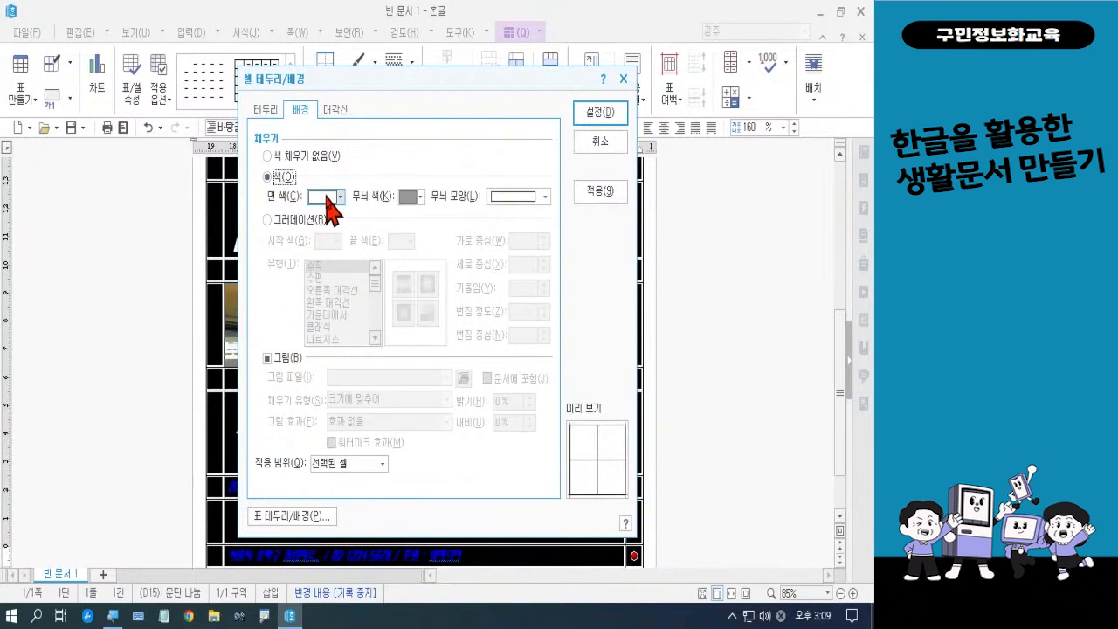
click(326, 196)
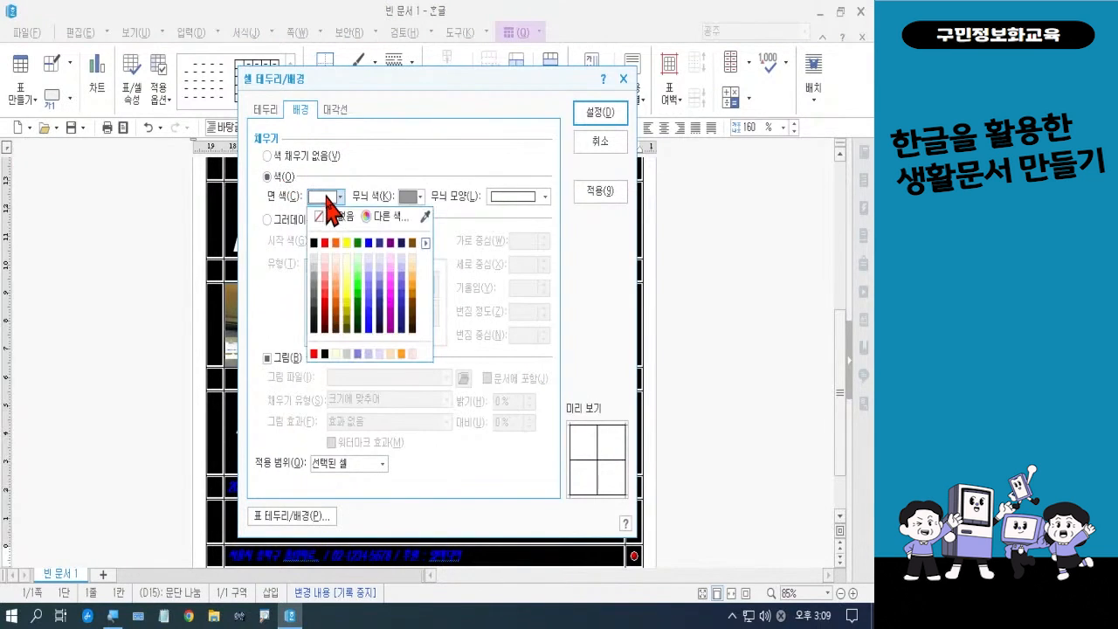
click(313, 241)
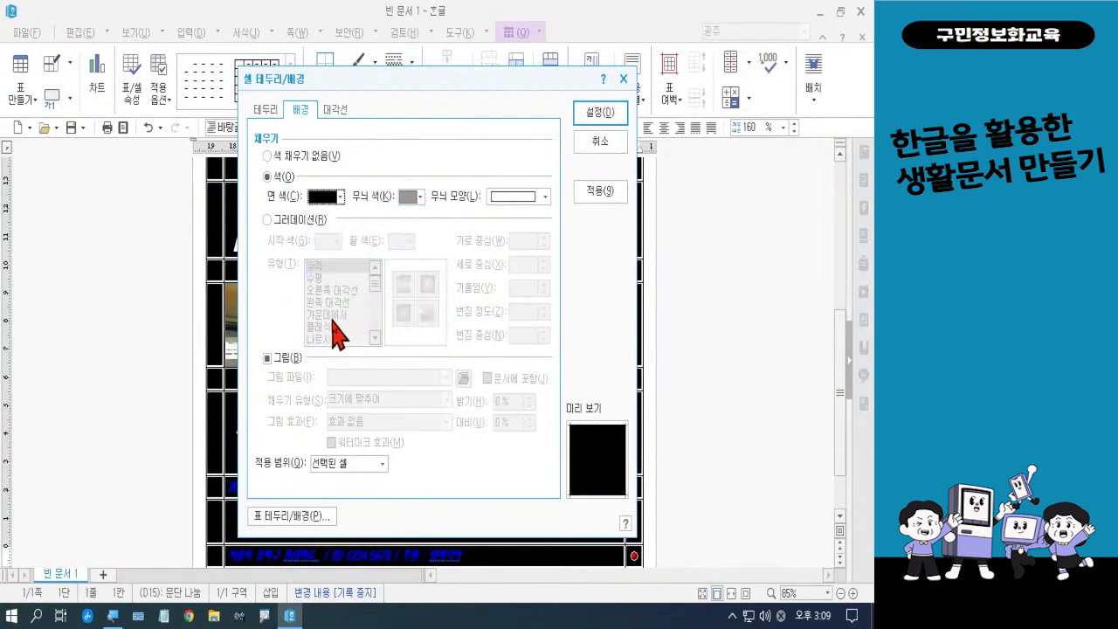
Step: Set all borders of the selected cells to 선 없음 and apply the border and background settings
click(264, 111)
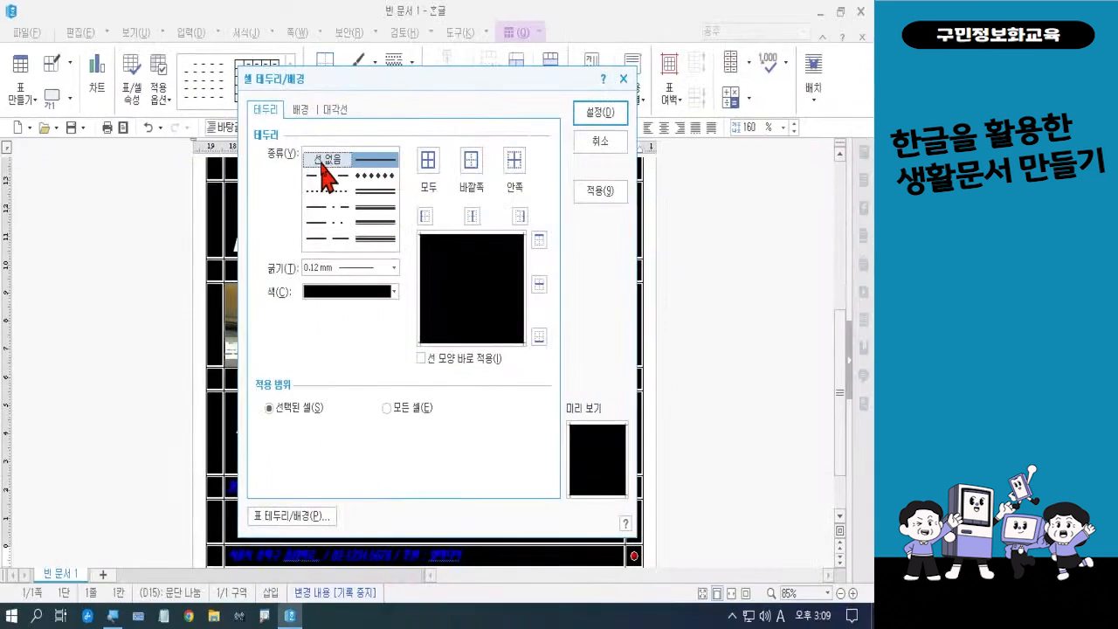
click(537, 315)
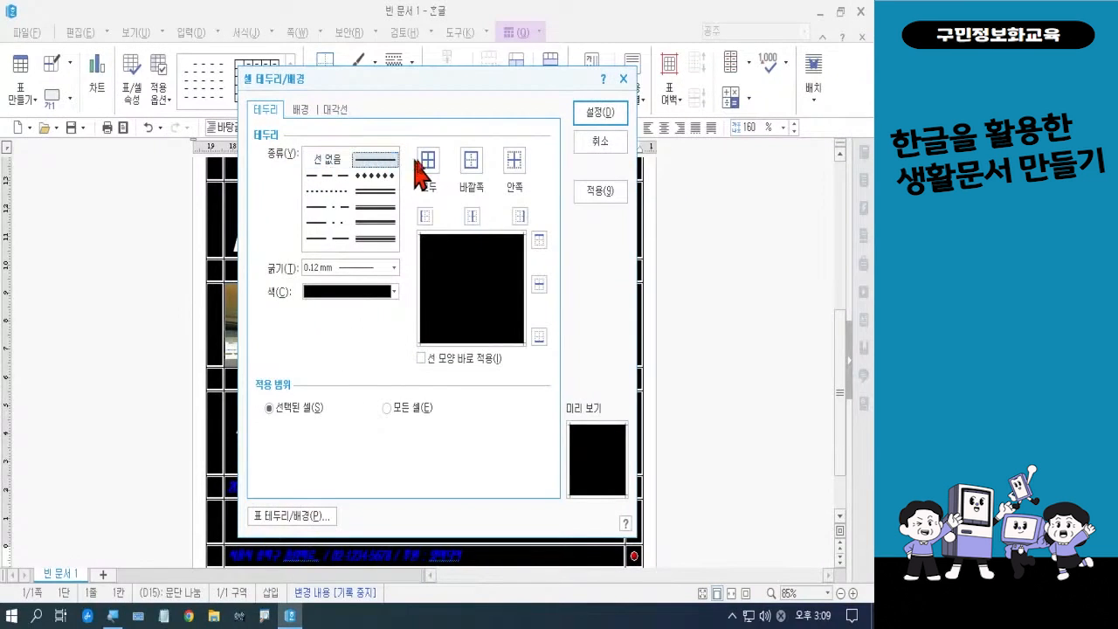
click(328, 158)
click(428, 161)
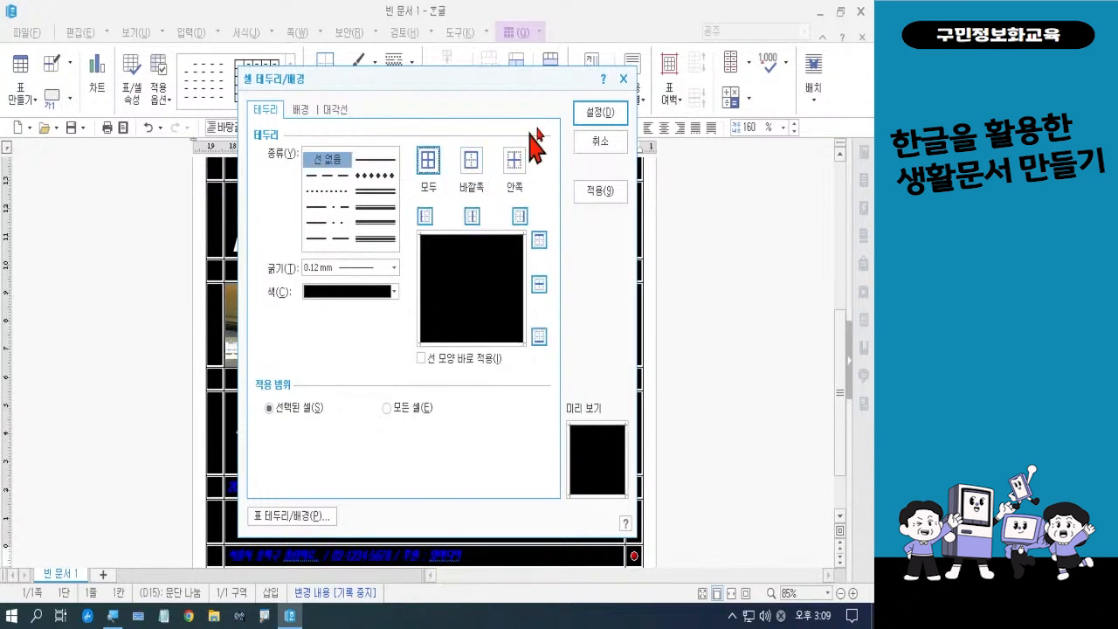
click(600, 116)
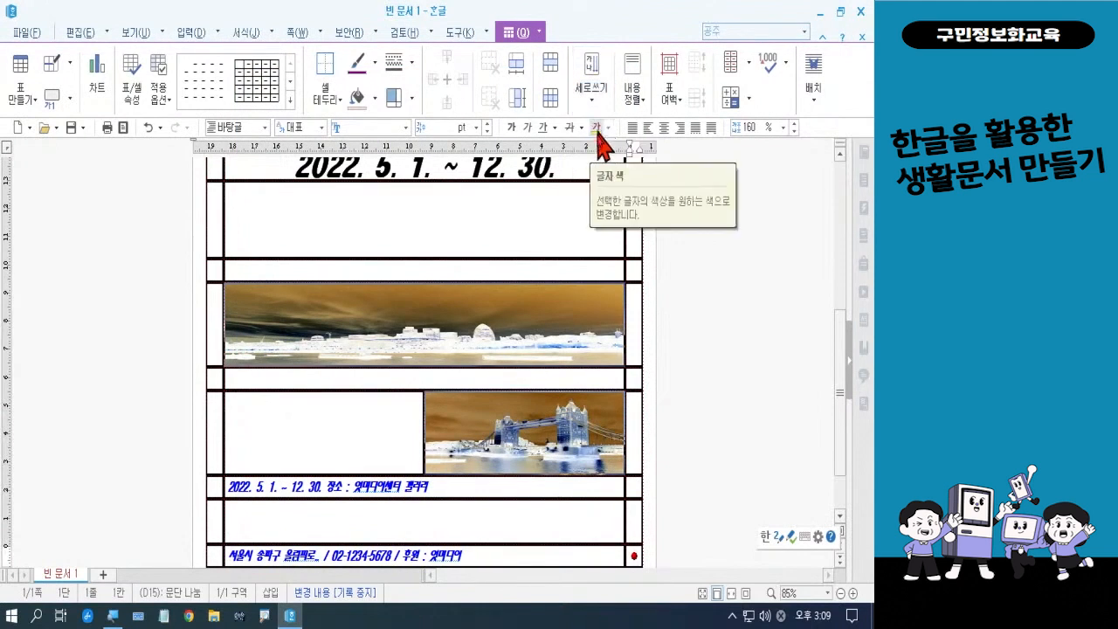
click(632, 180)
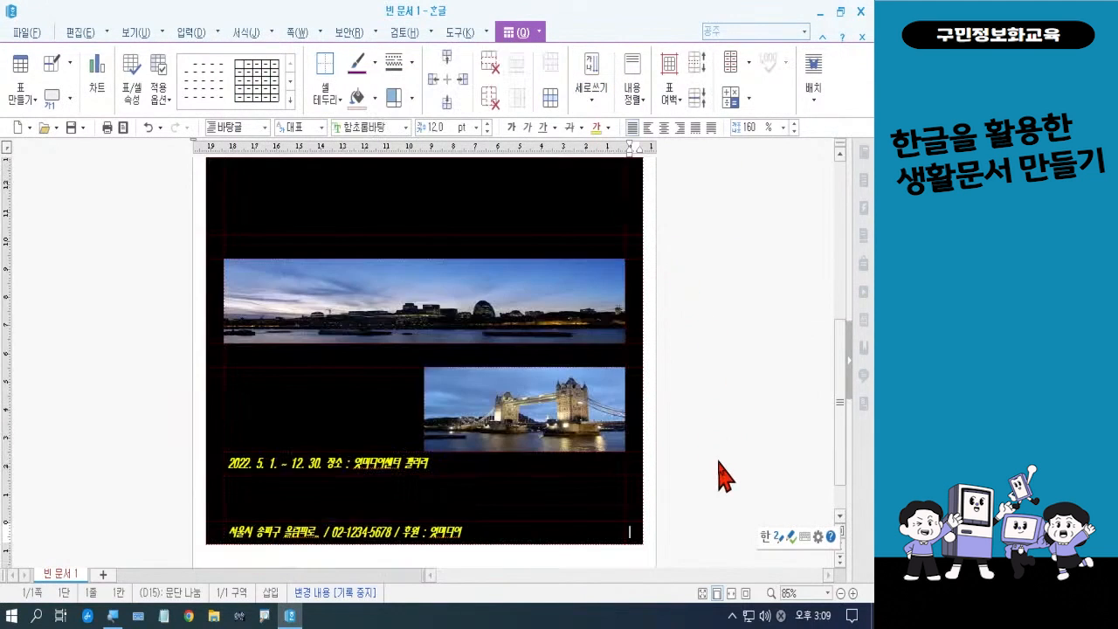
Step: Select the four large title cells LONDON, THROUGH, THE and PHOTOS together and fill their background with solid red
scroll(717, 476, up, 4)
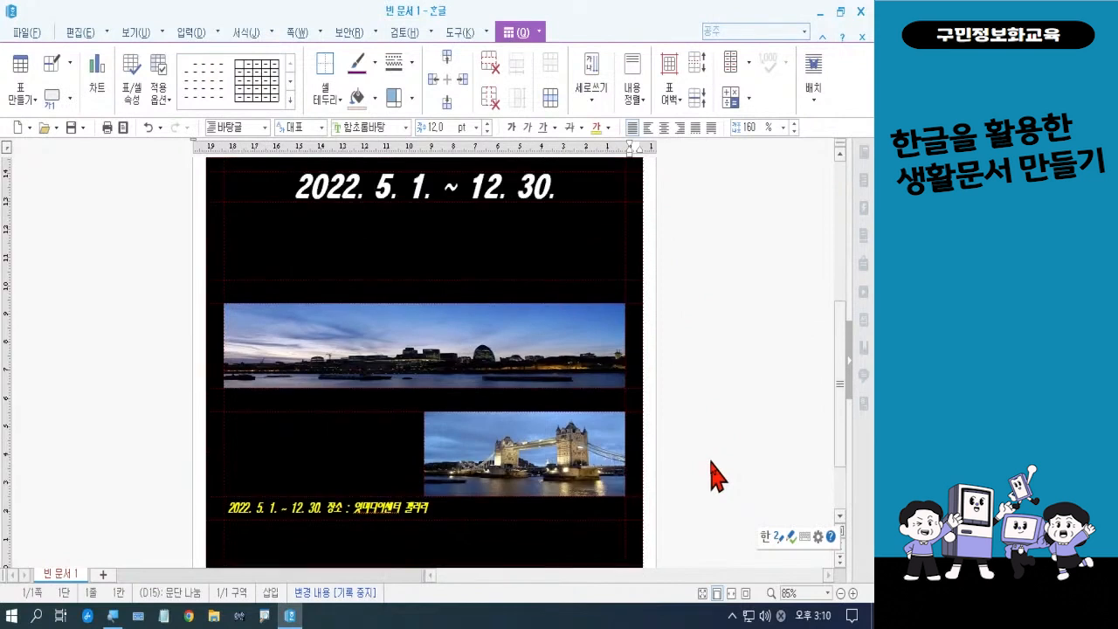
scroll(718, 476, up, 4)
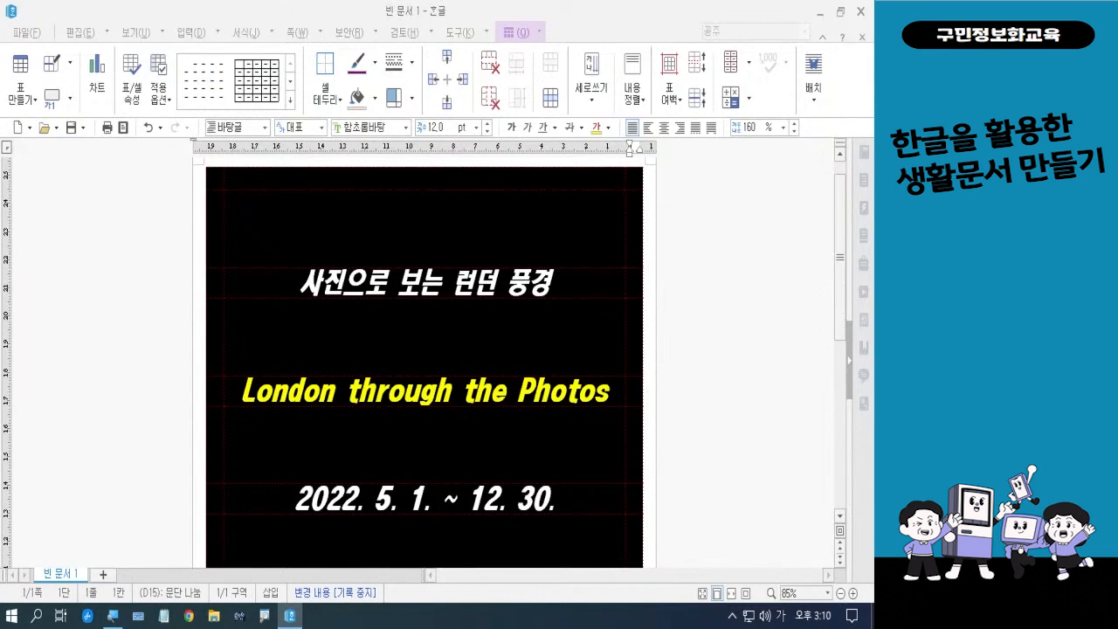
click(457, 225)
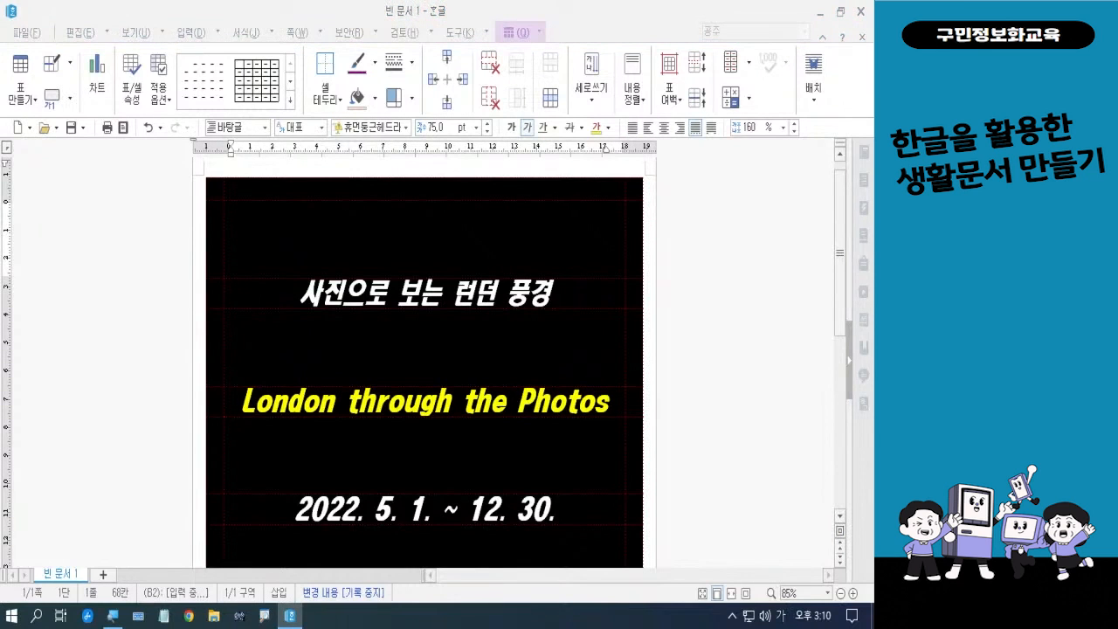
click(451, 241)
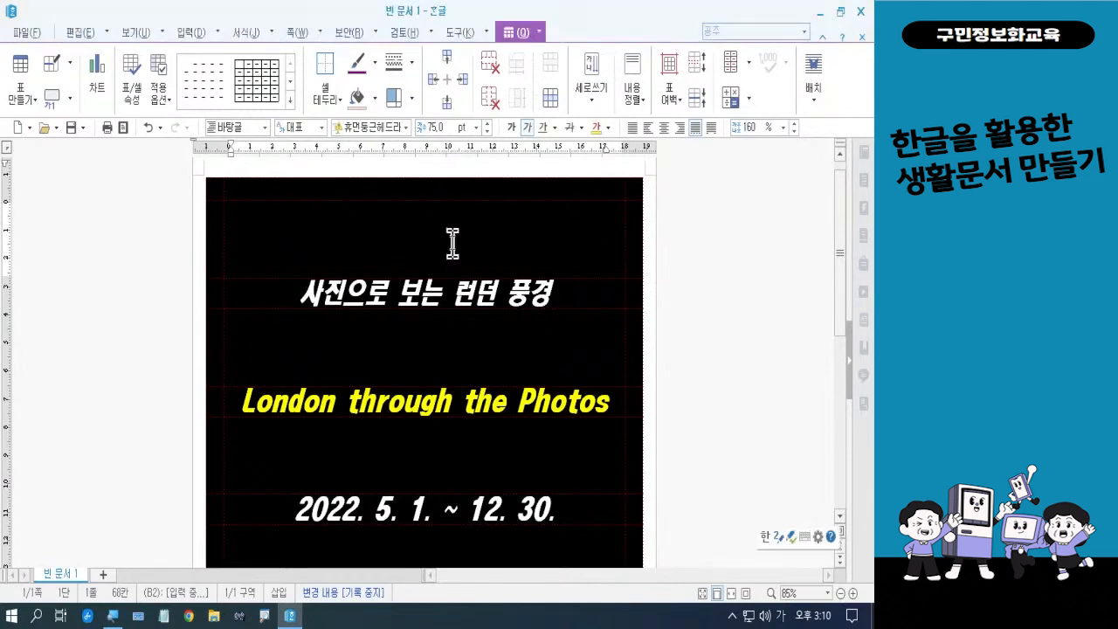
key(F5)
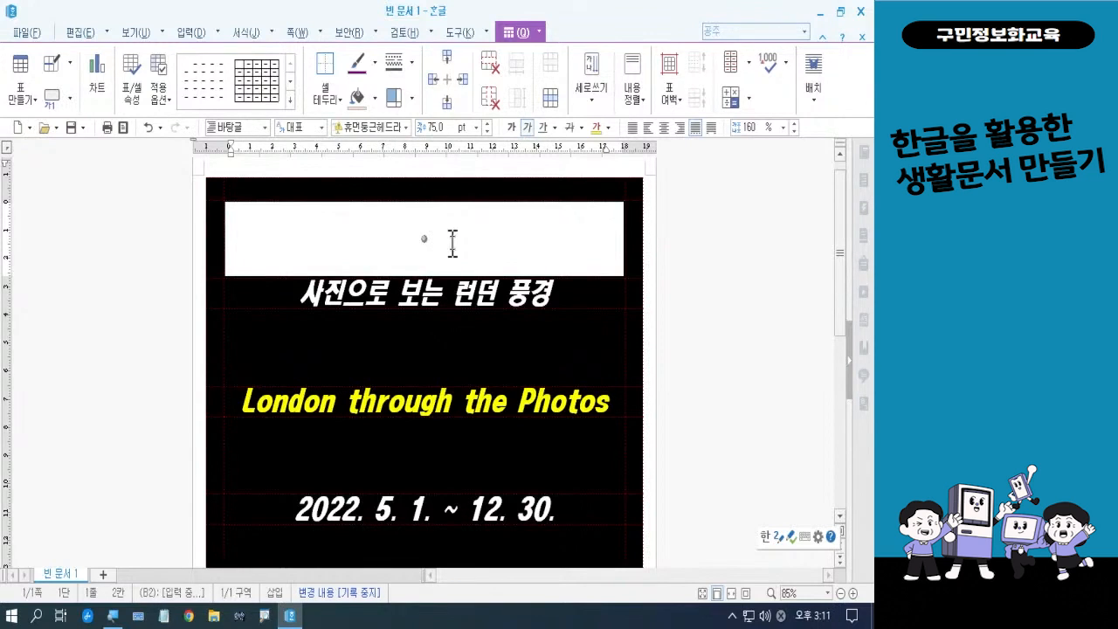
ctrl+click(467, 343)
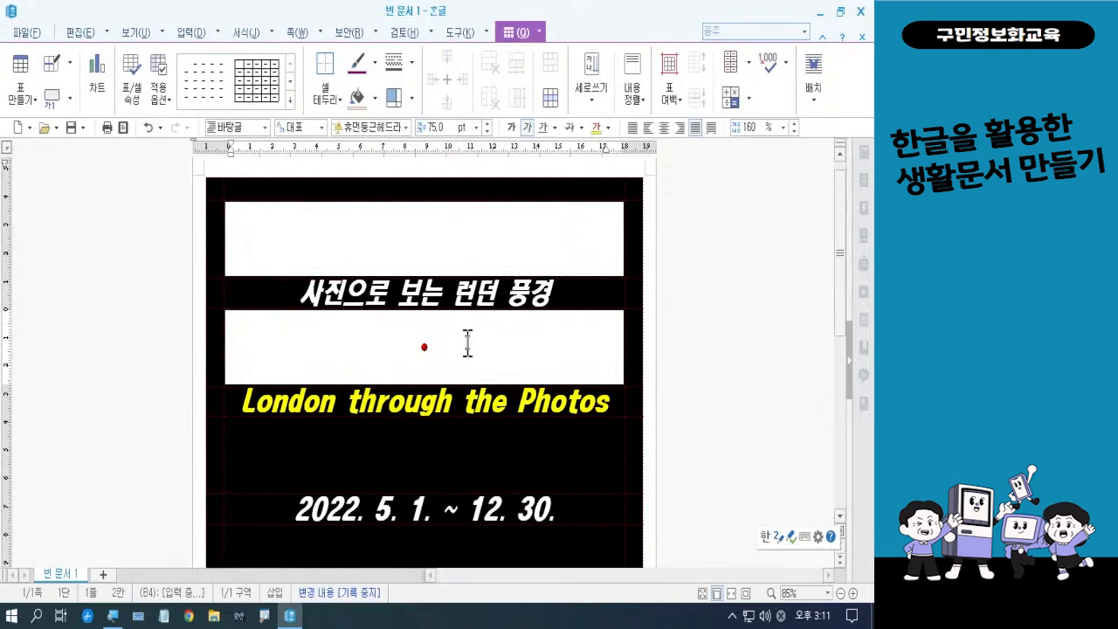
ctrl+click(463, 463)
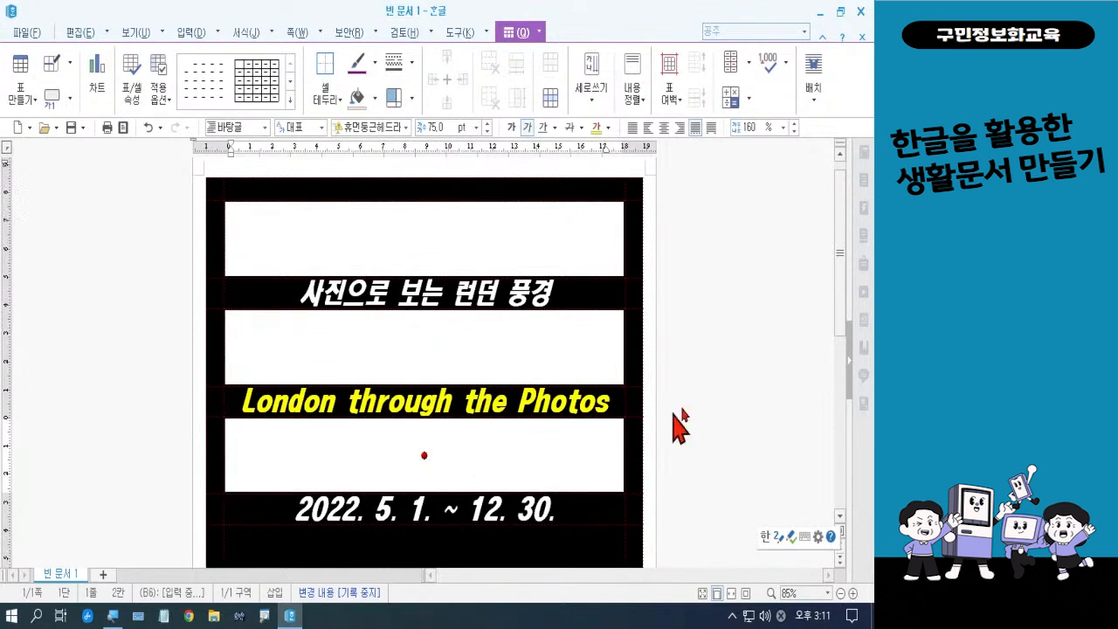
drag(841, 289, 840, 382)
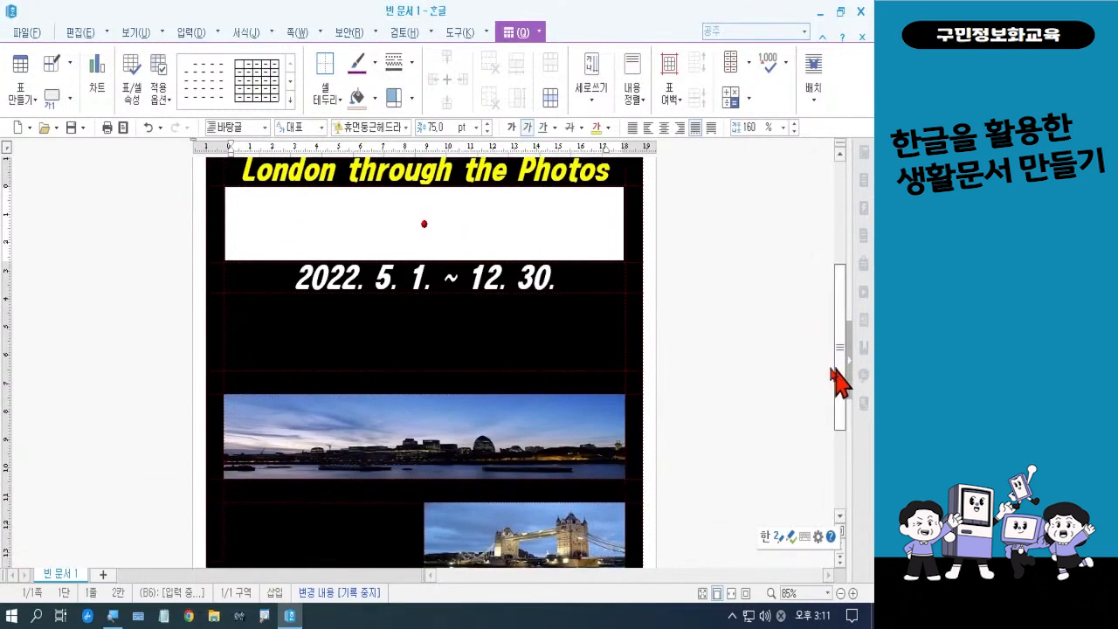
click(428, 334)
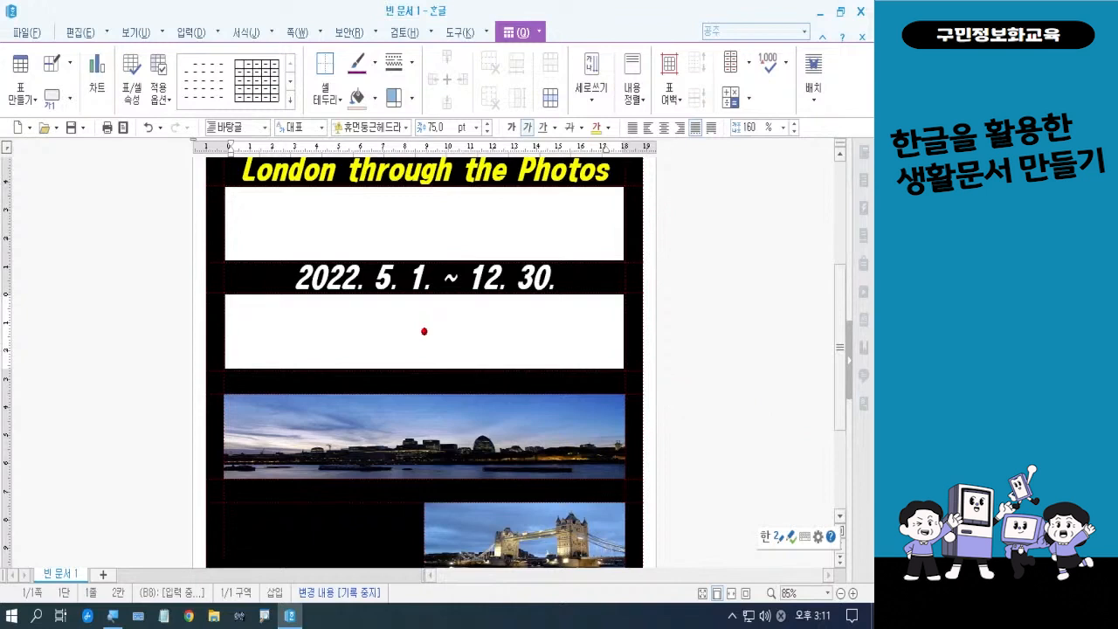
key(alt+l)
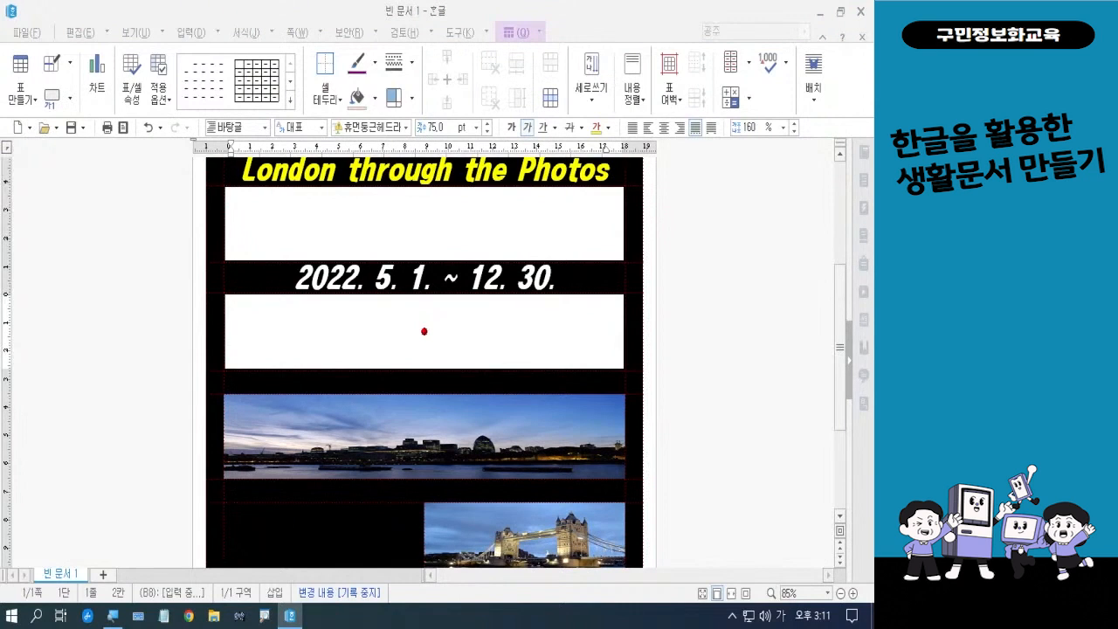
key(Hangul)
key(Hangul)
click(620, 42)
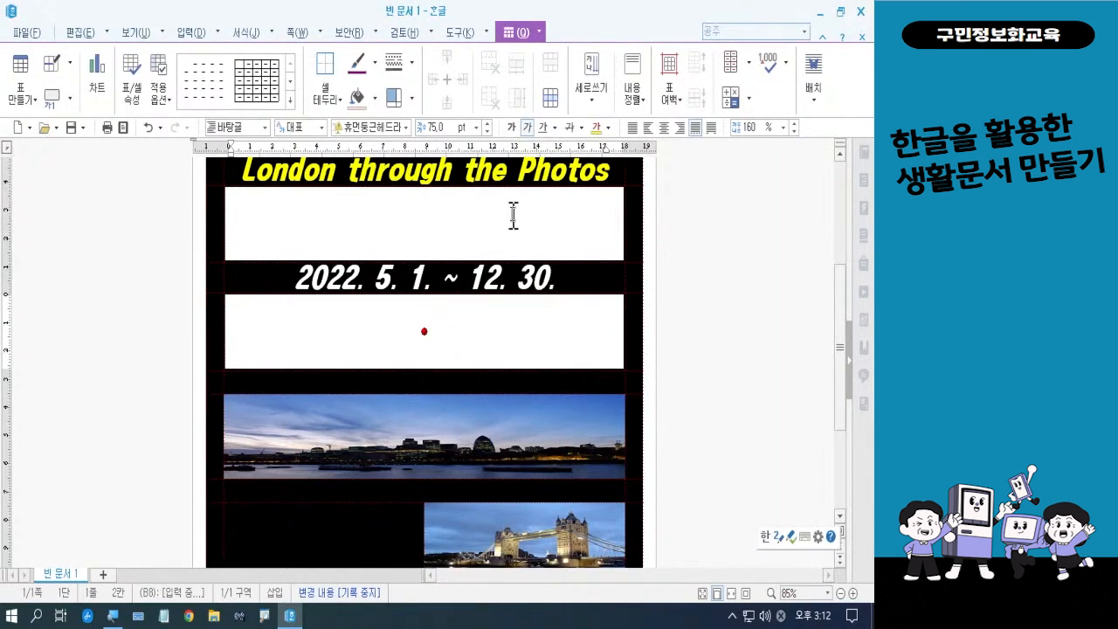
key(c)
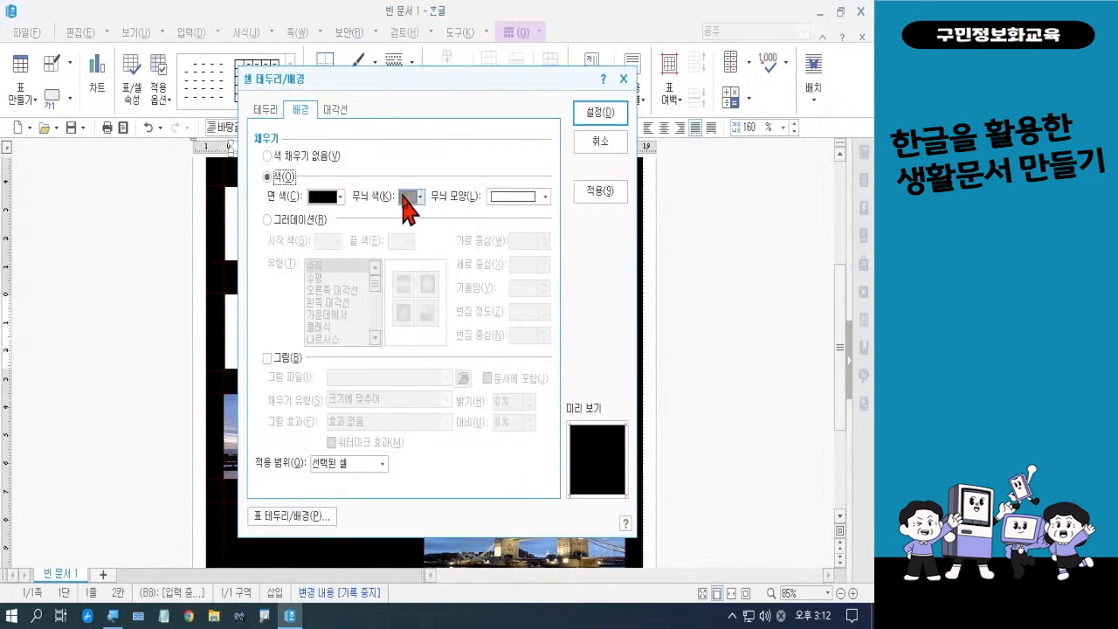
click(333, 199)
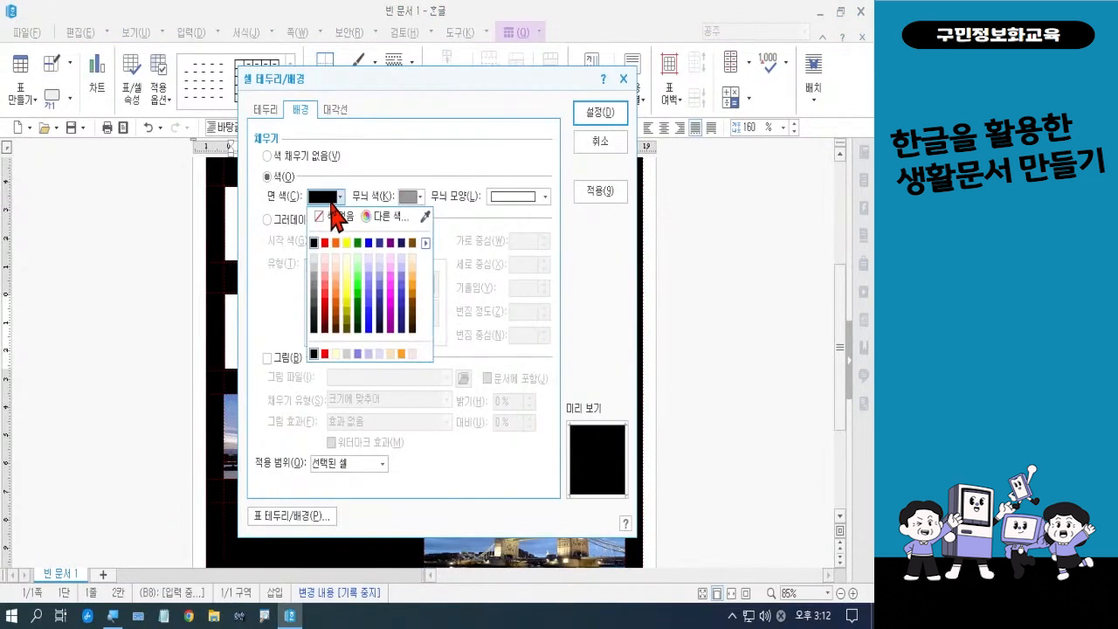
click(325, 242)
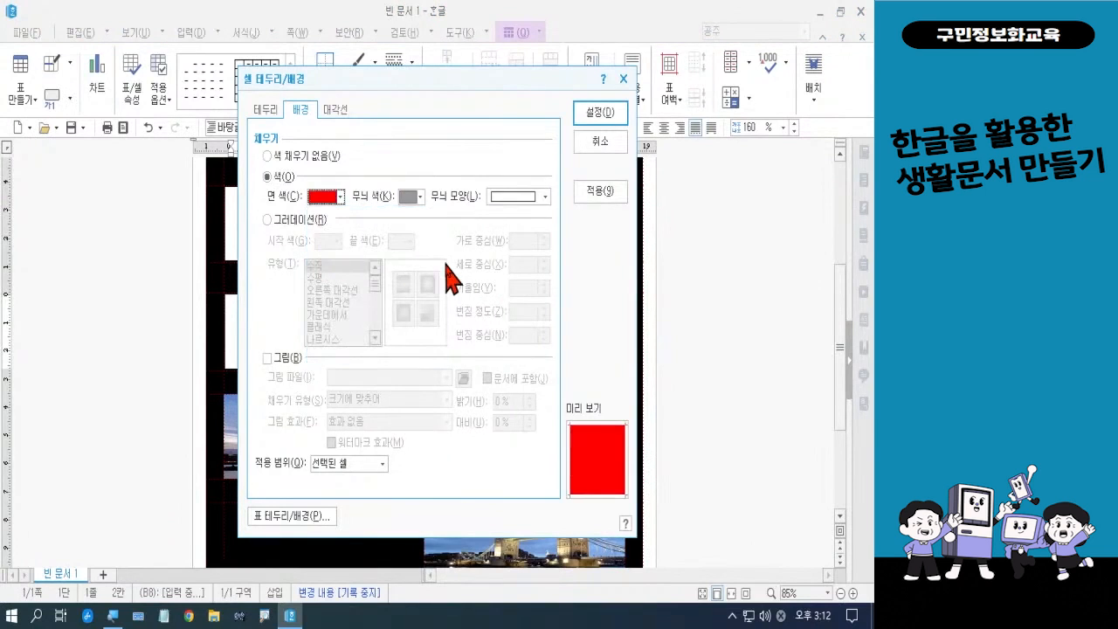
click(589, 114)
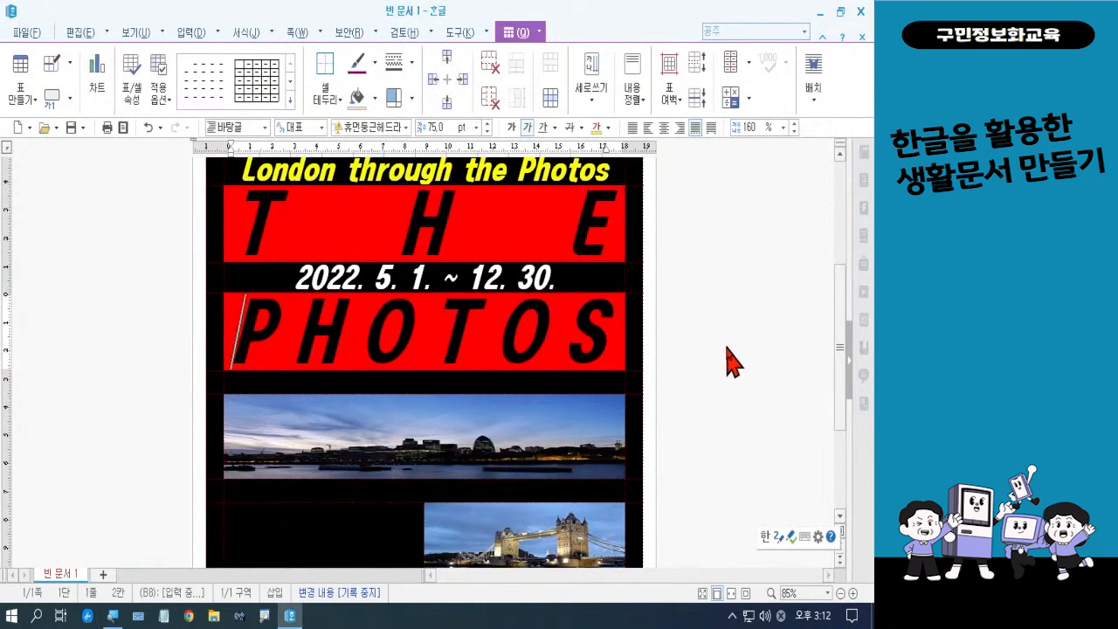
Step: Select the 사진으로 만나는 런던 cell and the empty row below the date-and-venue line together, and fill both backgrounds with solid red
scroll(736, 359, up, 5)
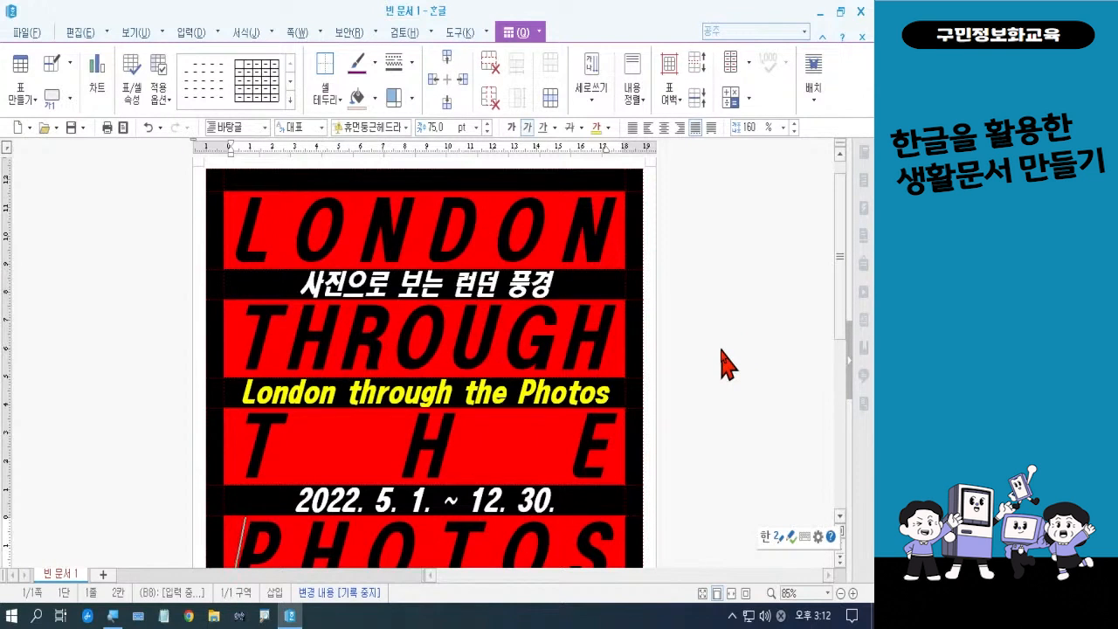
scroll(727, 365, down, 3)
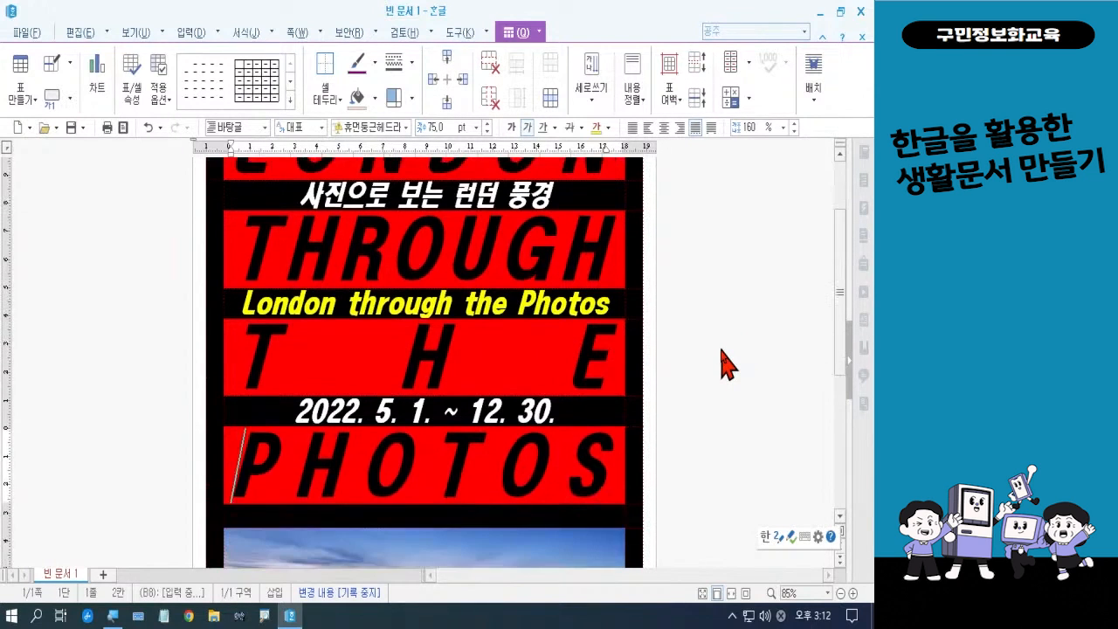
scroll(727, 365, down, 9)
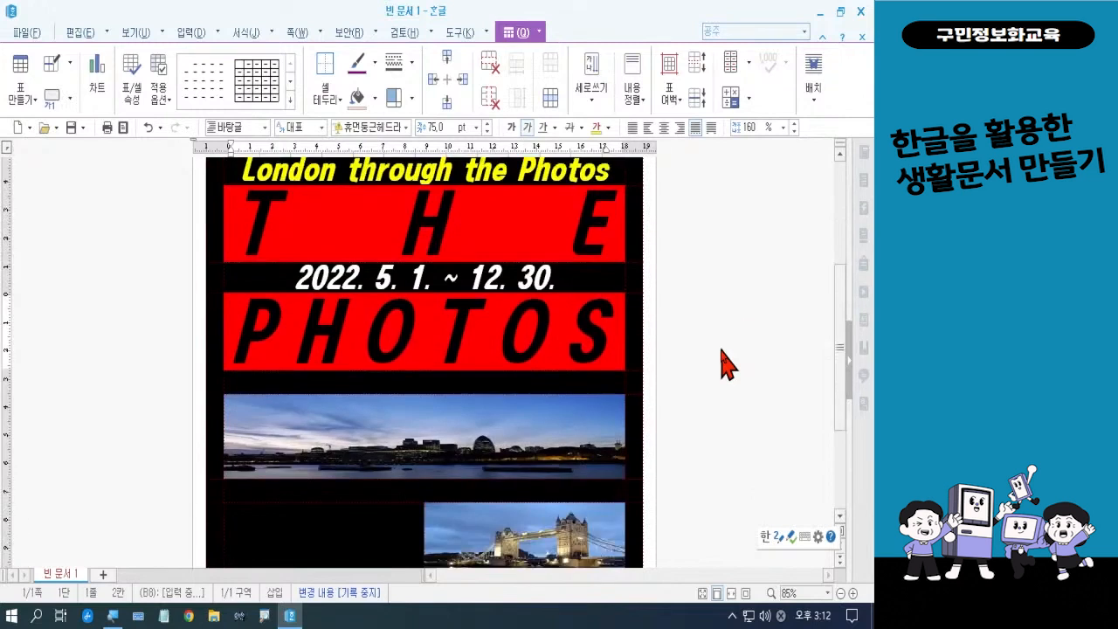
scroll(728, 365, down, 2)
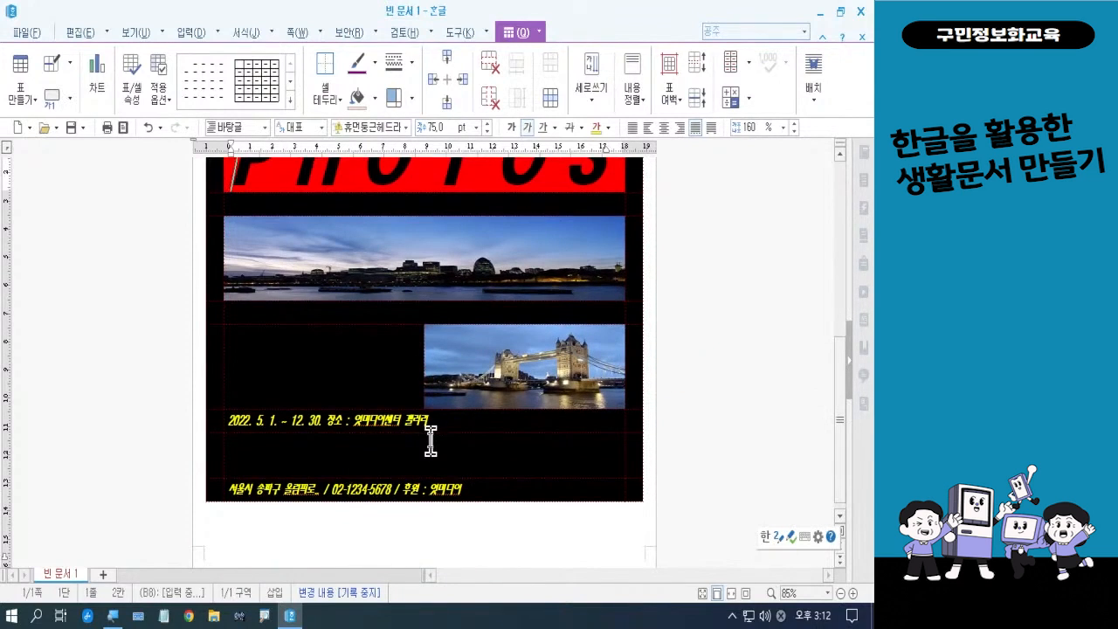
drag(233, 324, 404, 410)
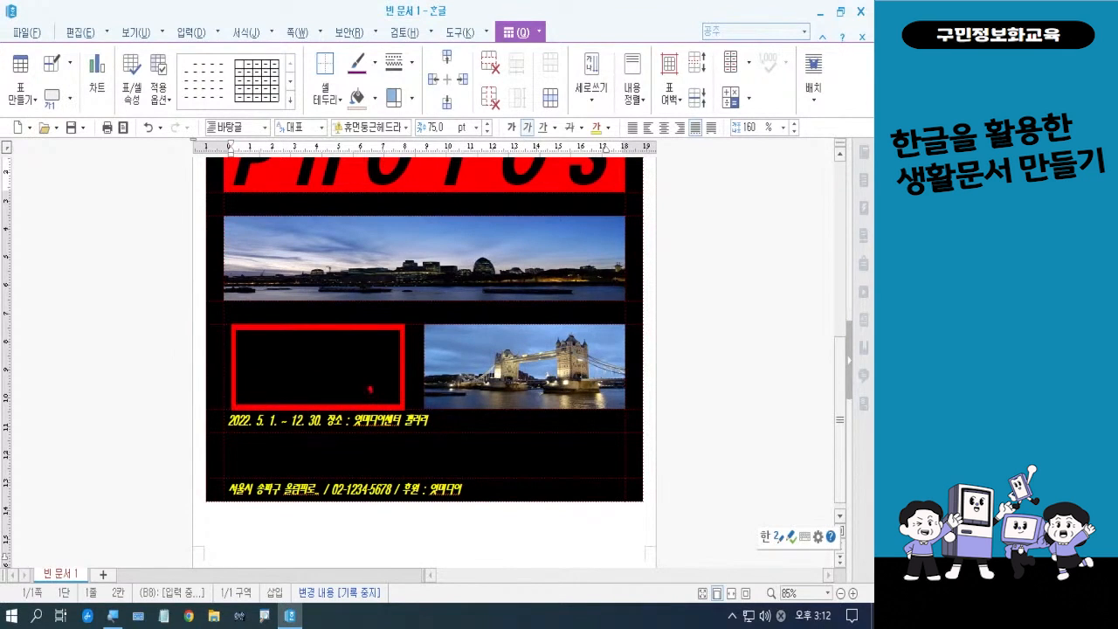
mouse_move(350, 310)
mouse_down()
mouse_move(358, 372)
mouse_move(377, 319)
mouse_up()
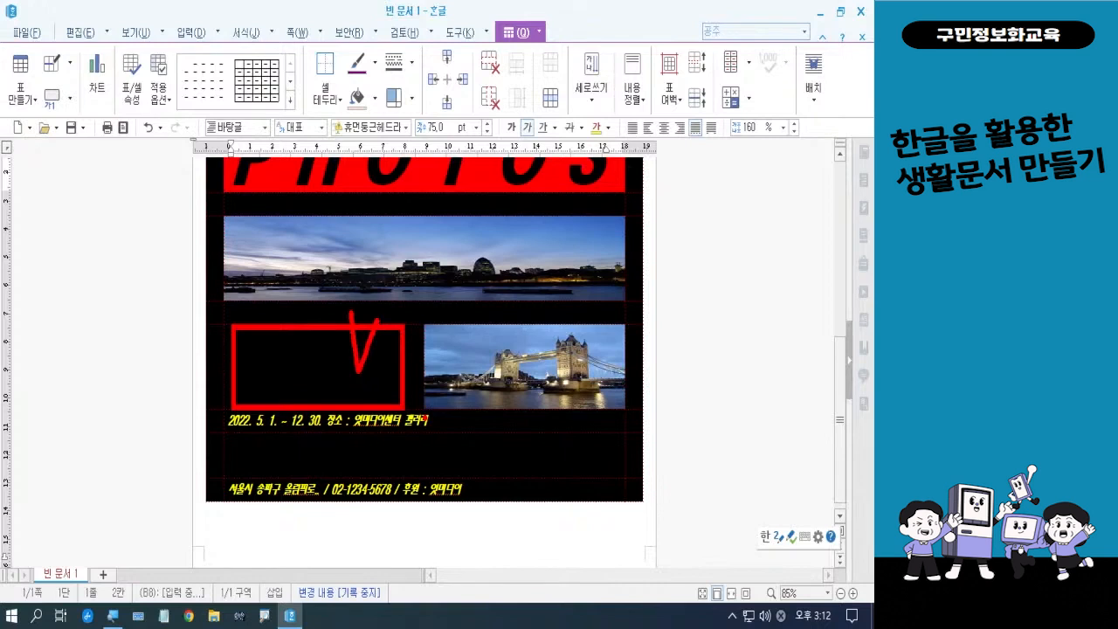
click(377, 390)
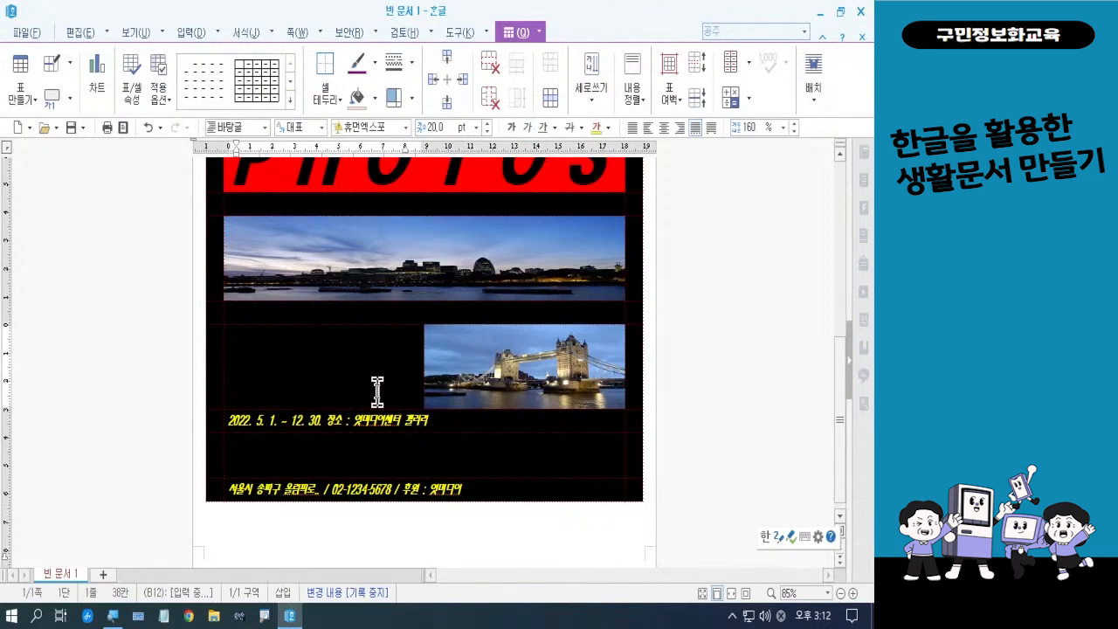
key(F5)
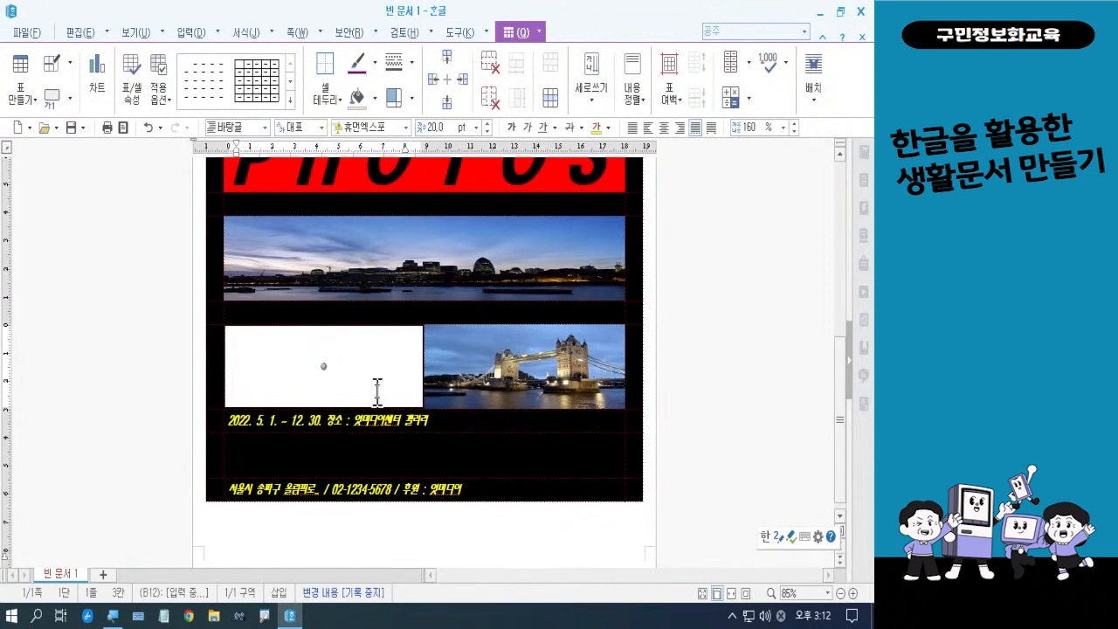
ctrl+click(378, 456)
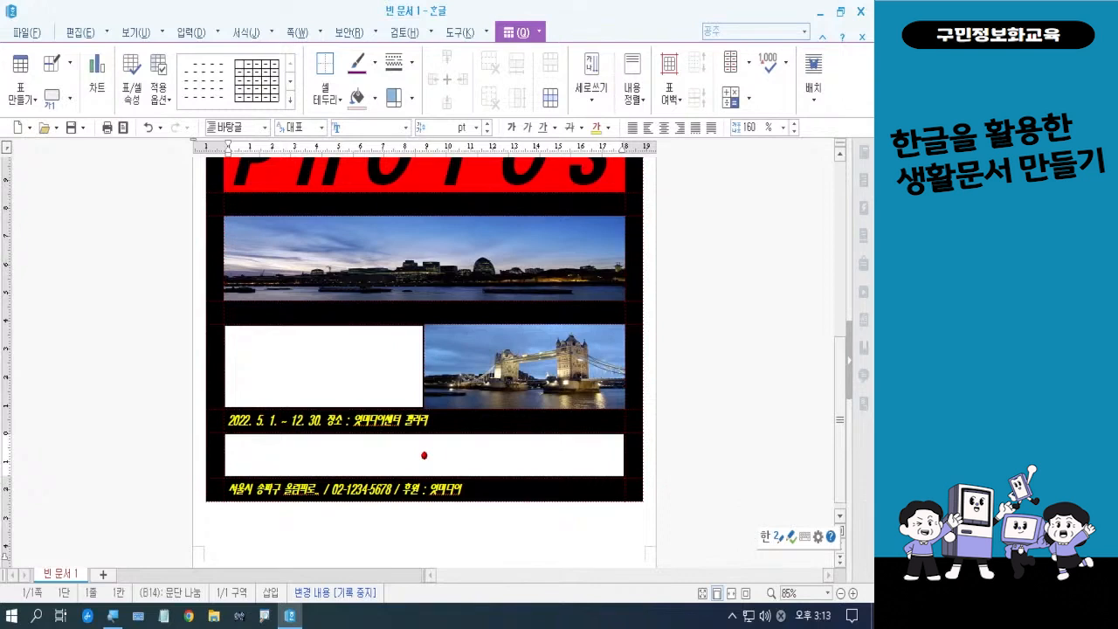
key(c)
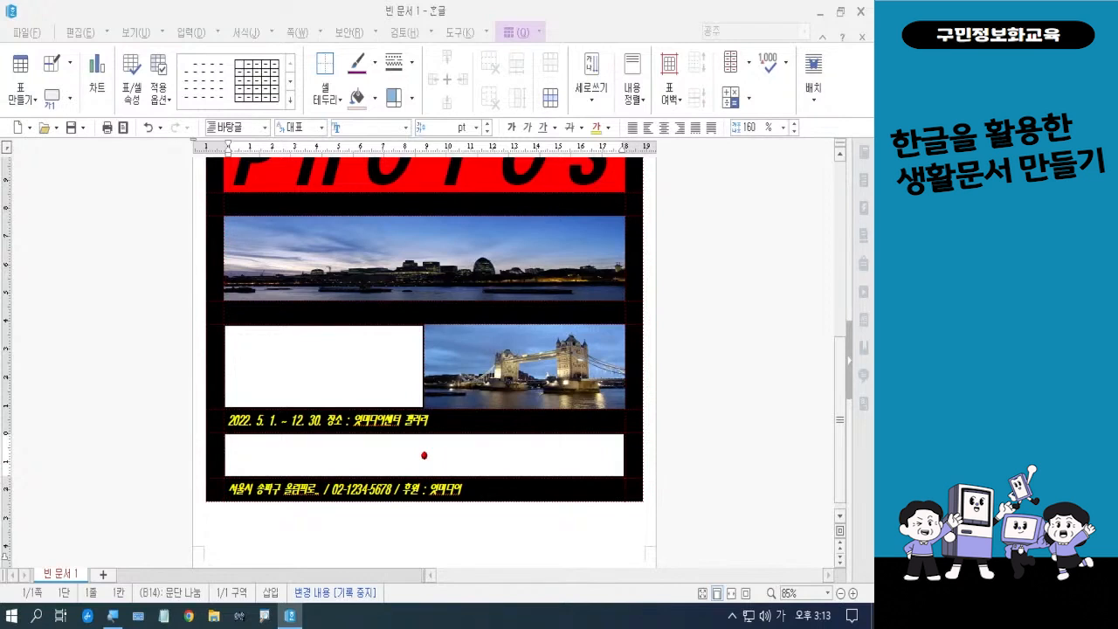
click(512, 20)
click(332, 357)
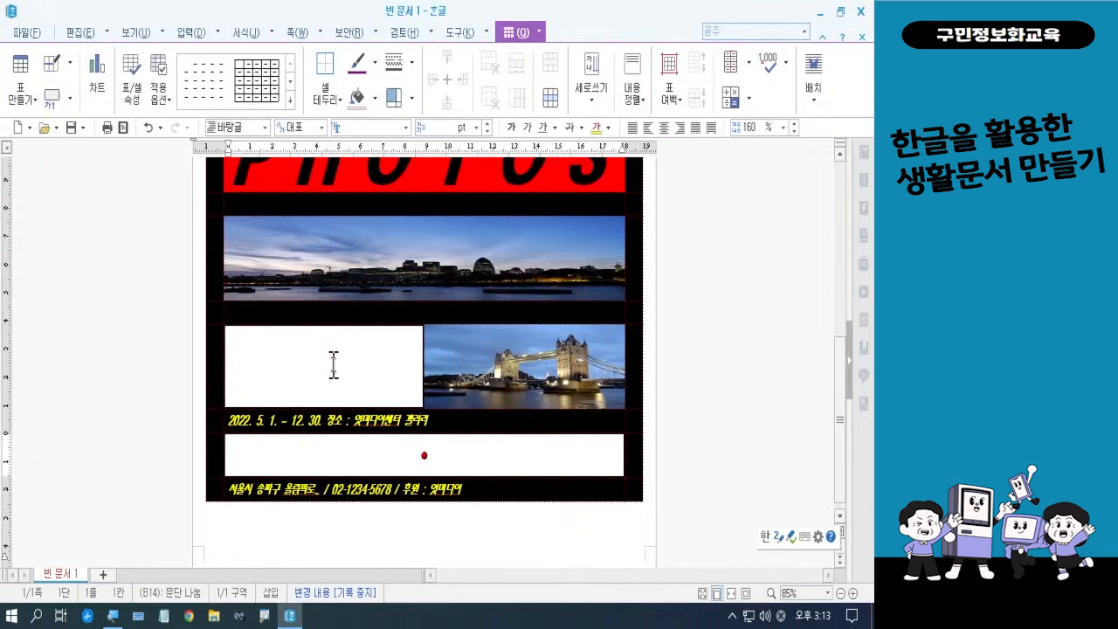
key(F5)
key(c)
click(325, 198)
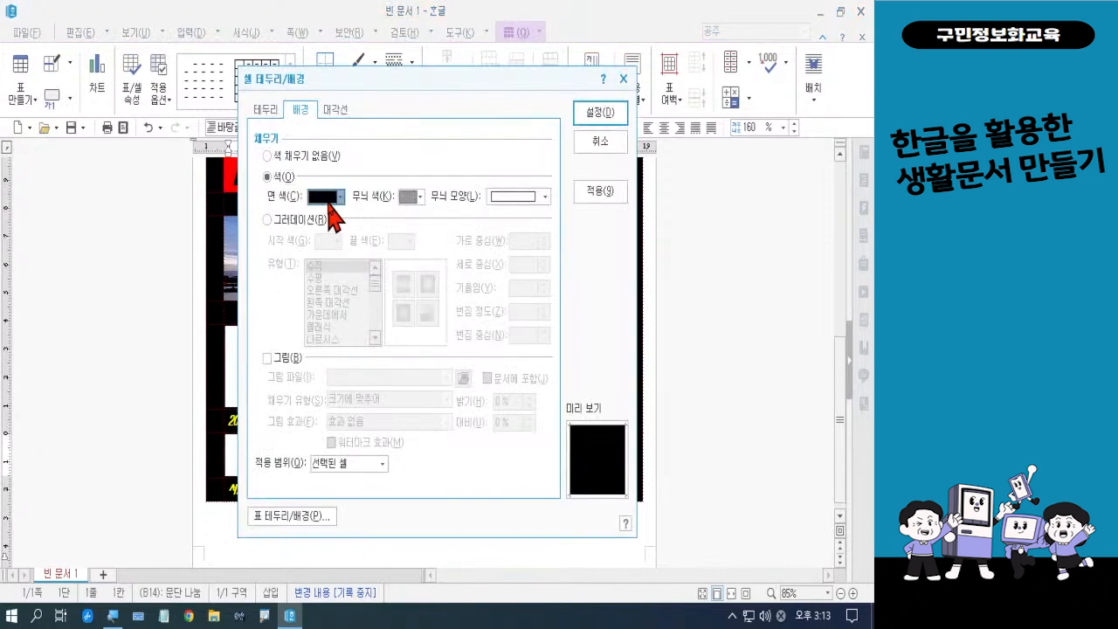
click(326, 243)
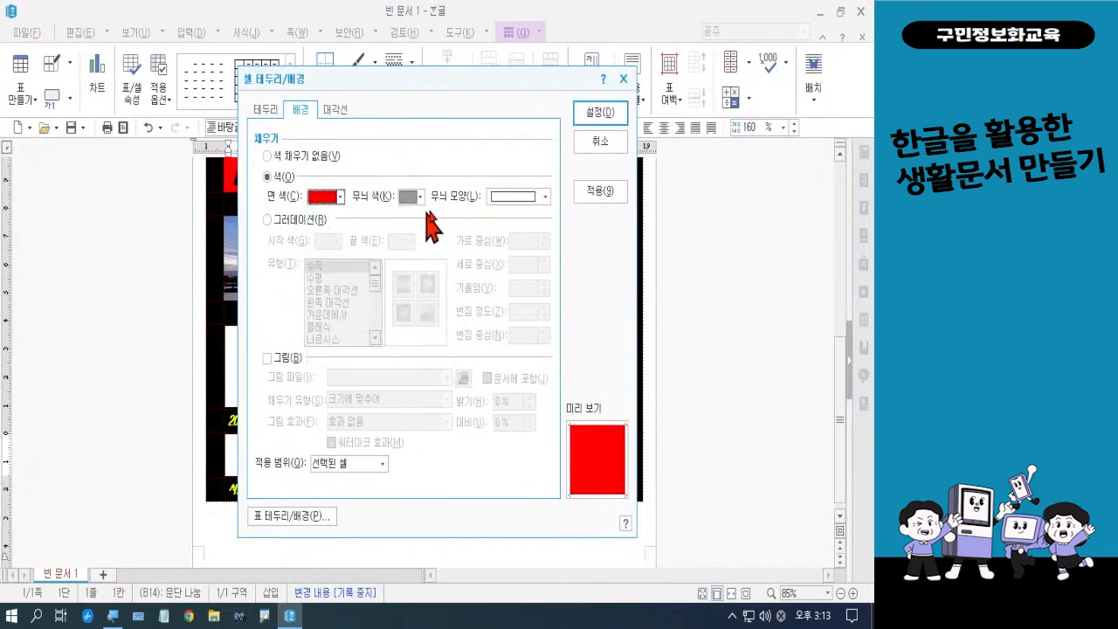
click(595, 114)
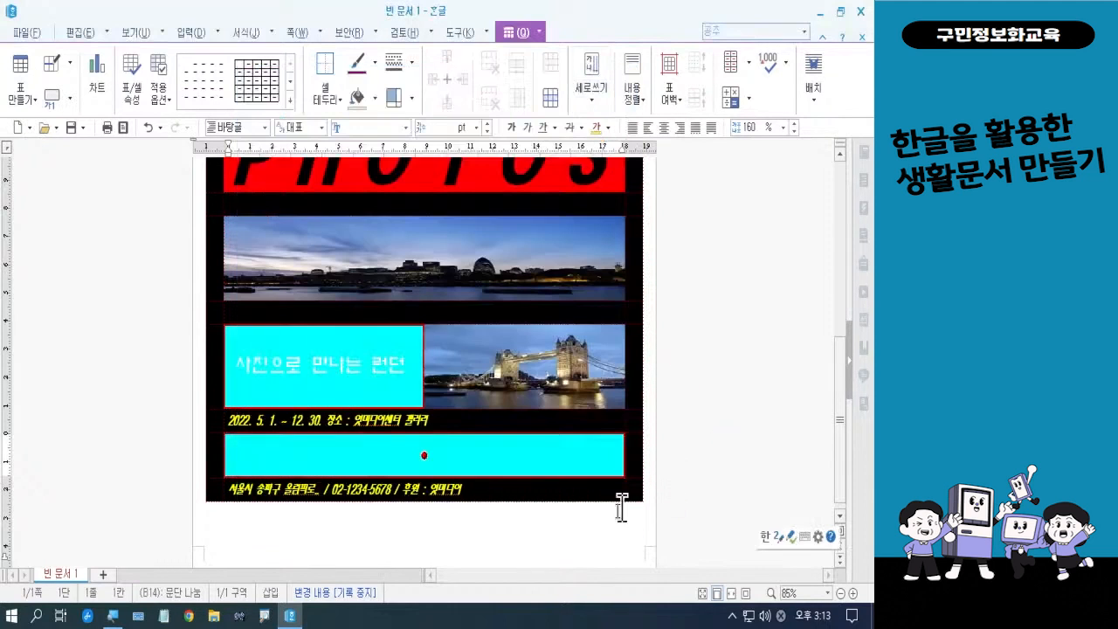
click(578, 538)
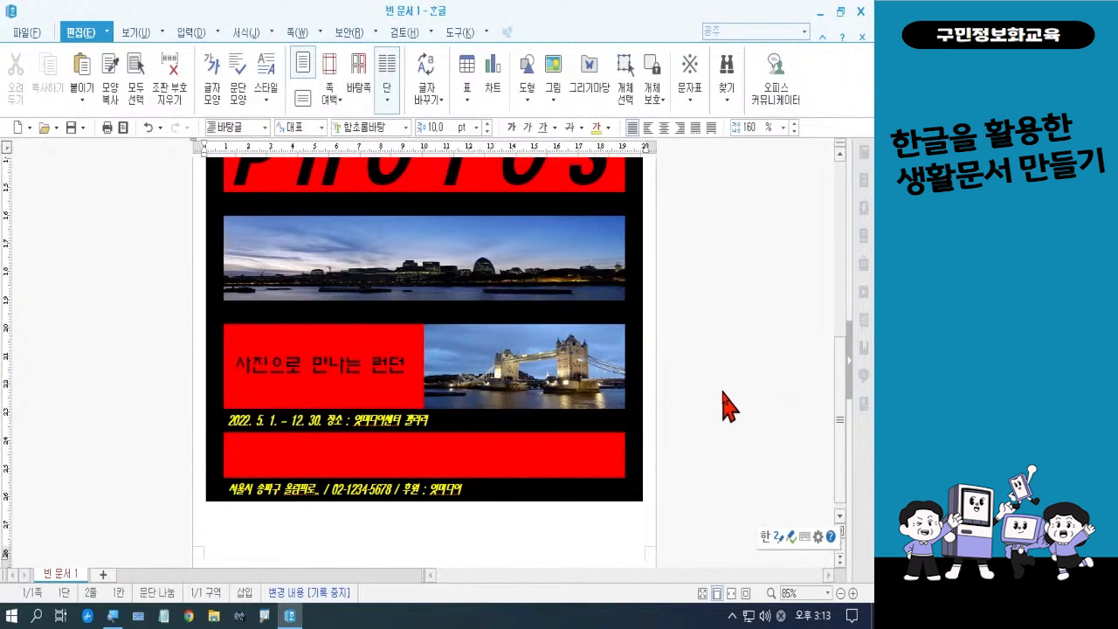
Step: Examine the layout and colours of the whole poster page at a reduced zoom of 30%
scroll(725, 405, up, 4)
scroll(729, 406, up, 5)
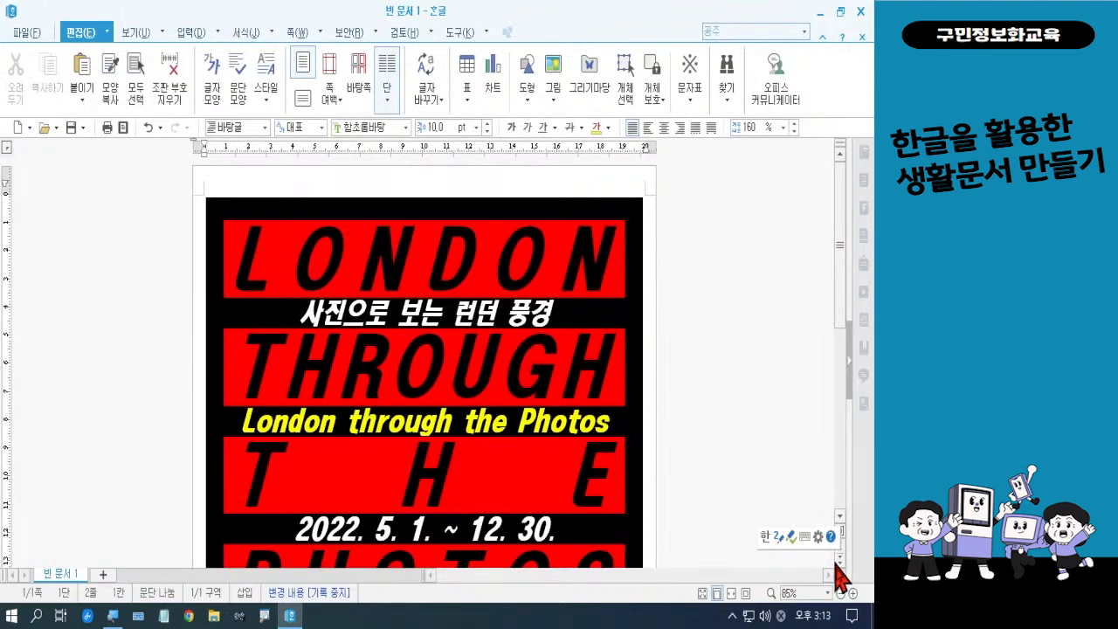
click(840, 593)
click(840, 593)
click(840, 593)
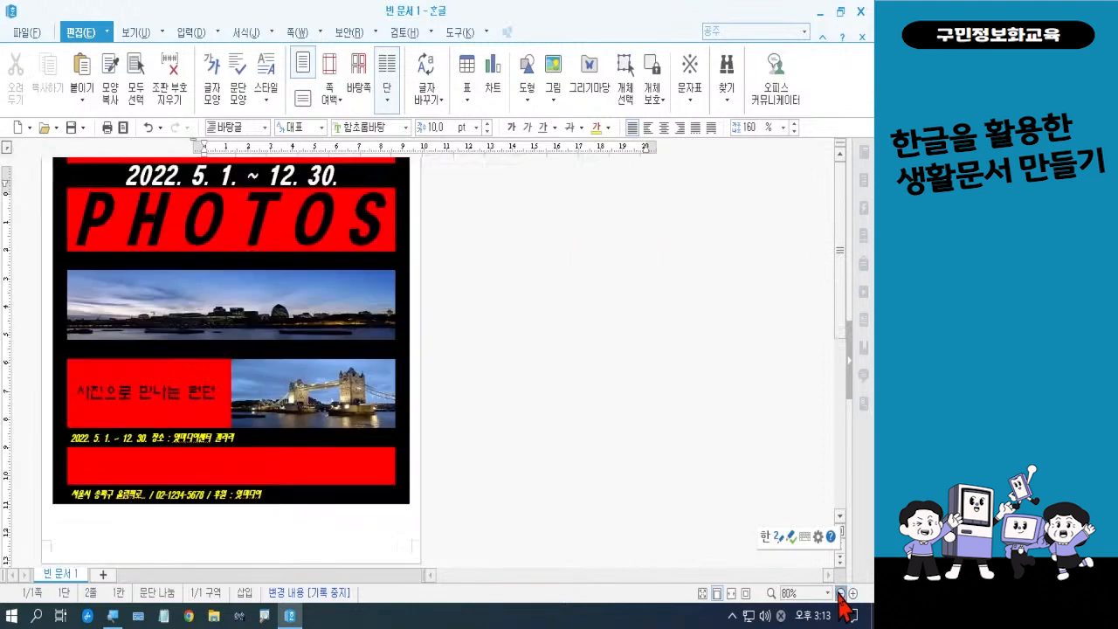
click(840, 594)
click(840, 594)
click(840, 594)
click(840, 594)
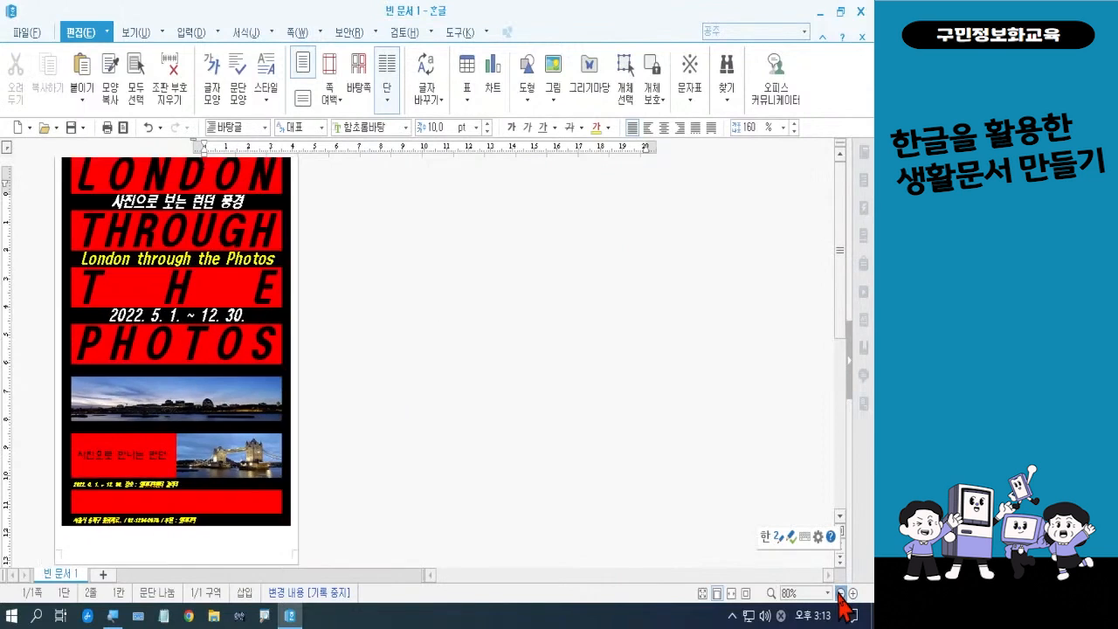
click(840, 593)
click(840, 594)
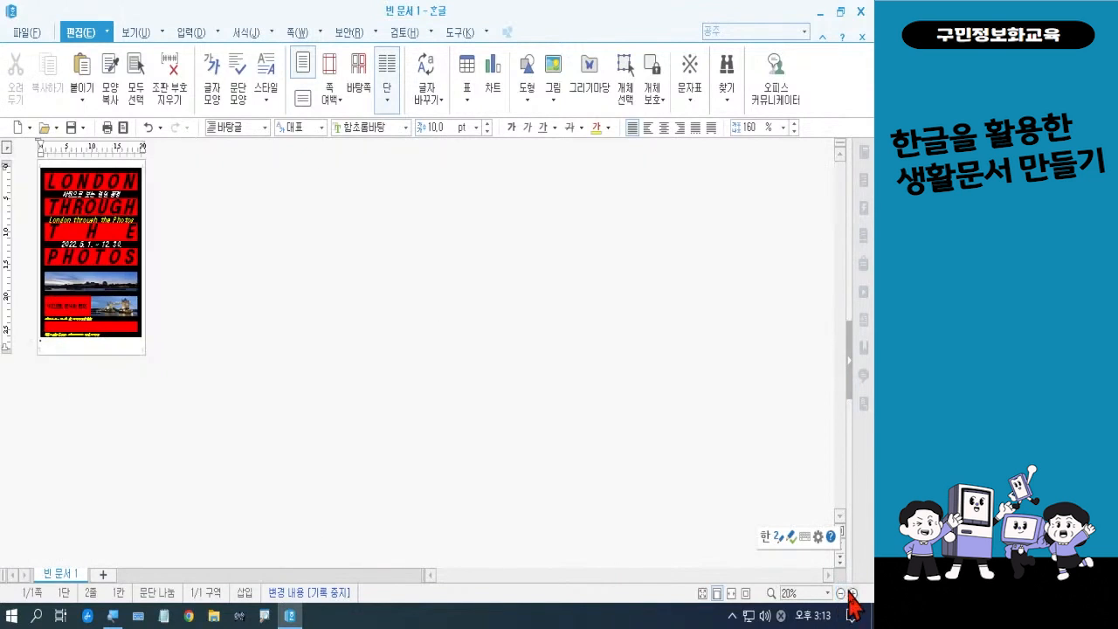
click(852, 593)
click(852, 594)
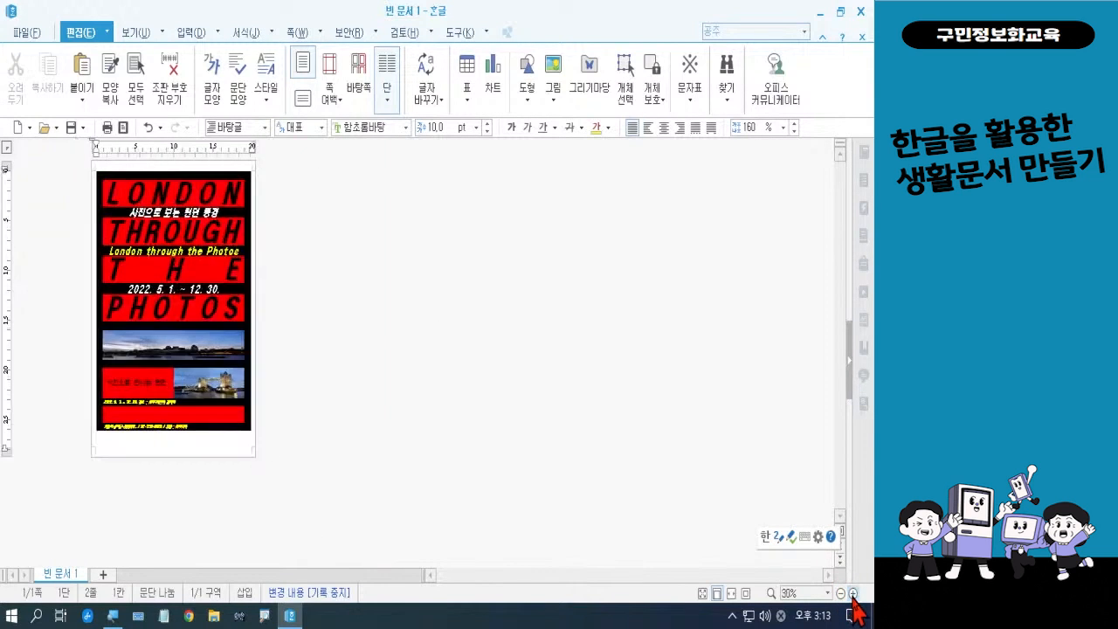
click(852, 594)
click(852, 594)
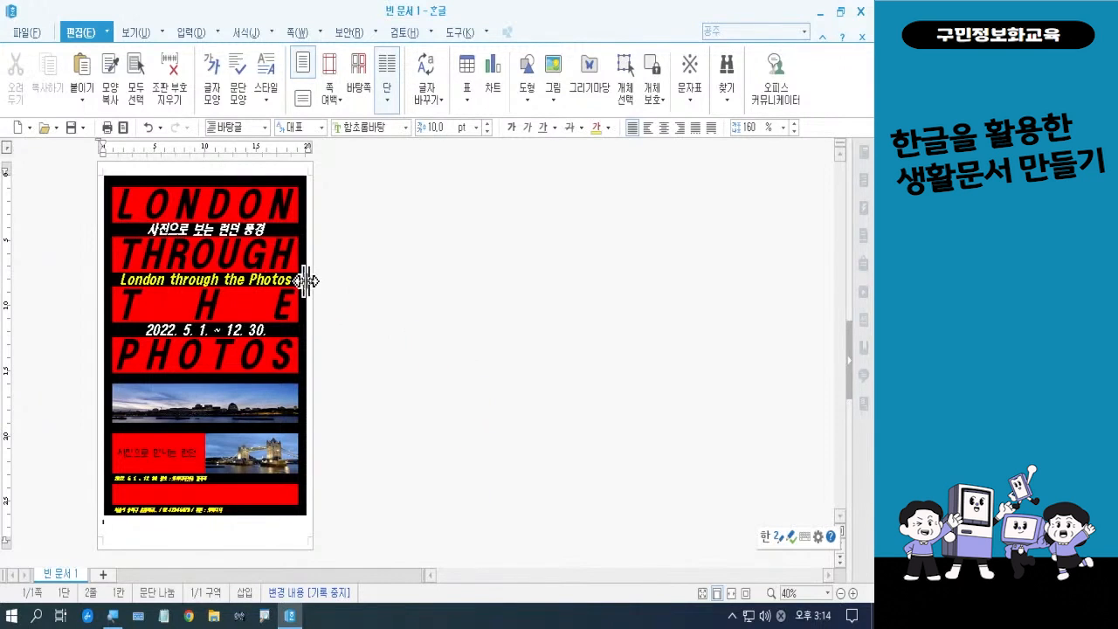
key(ctrl+2)
mouse_move(222, 232)
mouse_down()
mouse_move(236, 236)
mouse_move(214, 247)
mouse_move(194, 228)
mouse_move(237, 214)
mouse_move(237, 232)
mouse_up()
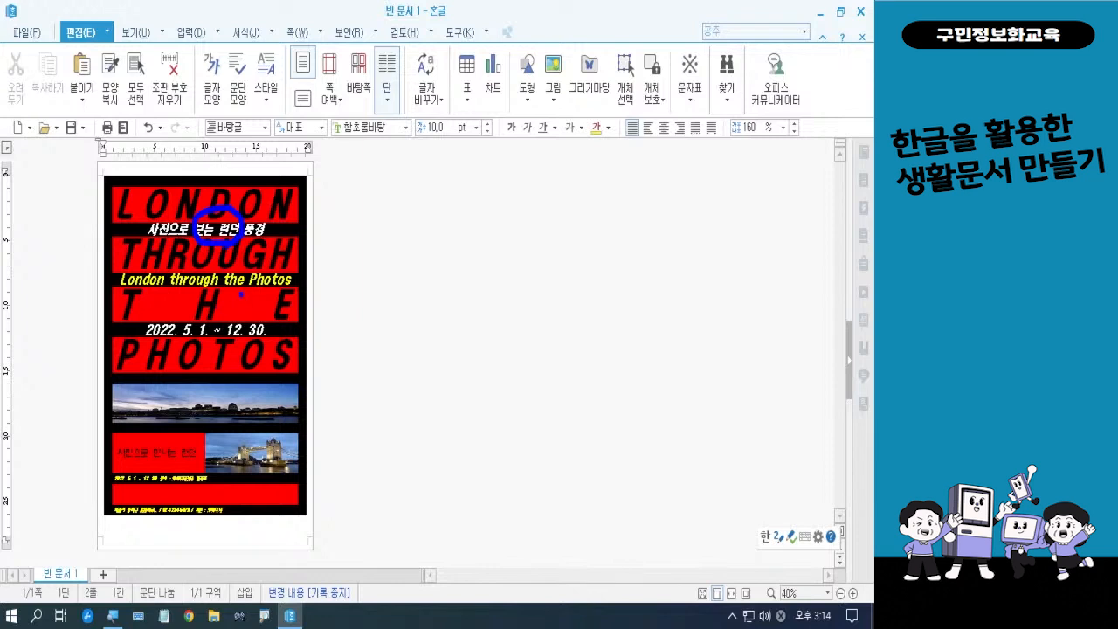
mouse_move(240, 295)
mouse_down()
mouse_move(209, 284)
mouse_move(236, 261)
mouse_move(241, 293)
mouse_up()
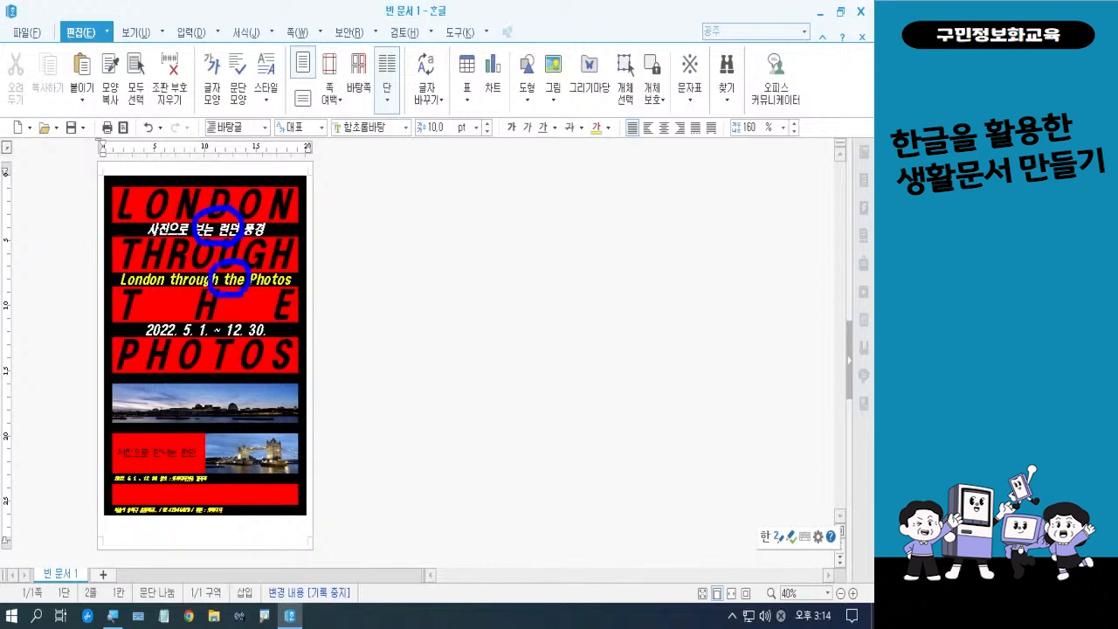
mouse_move(231, 341)
mouse_down()
mouse_move(214, 342)
mouse_move(225, 310)
mouse_move(232, 341)
mouse_up()
key(Escape)
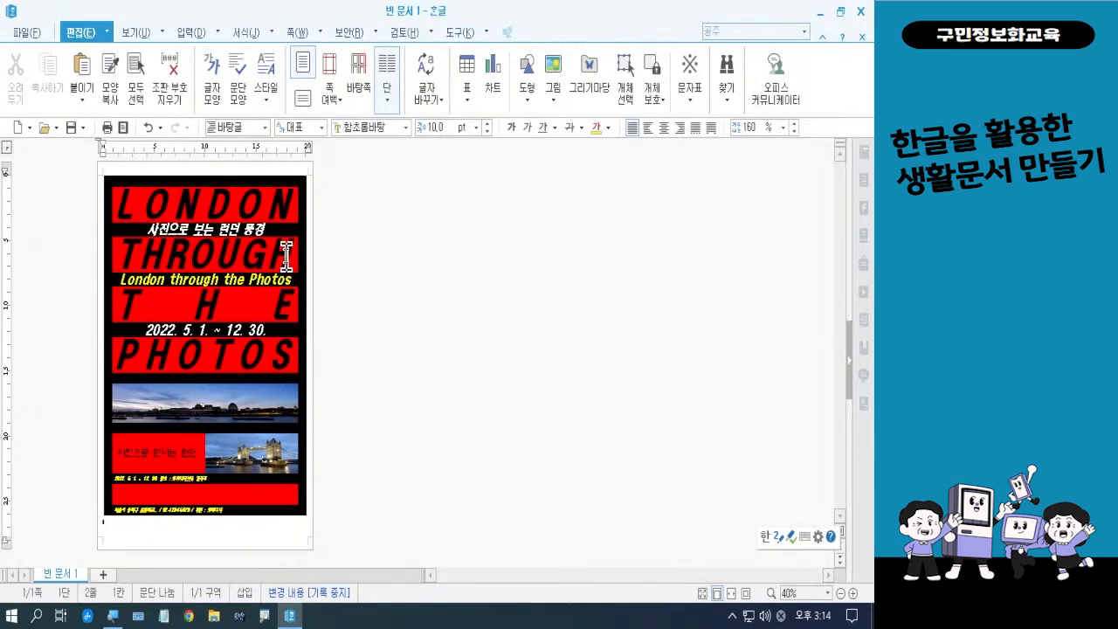
Step: Select the two subtitle cells and the date cell between the large titles together, and increase their row heights by two increments
click(267, 229)
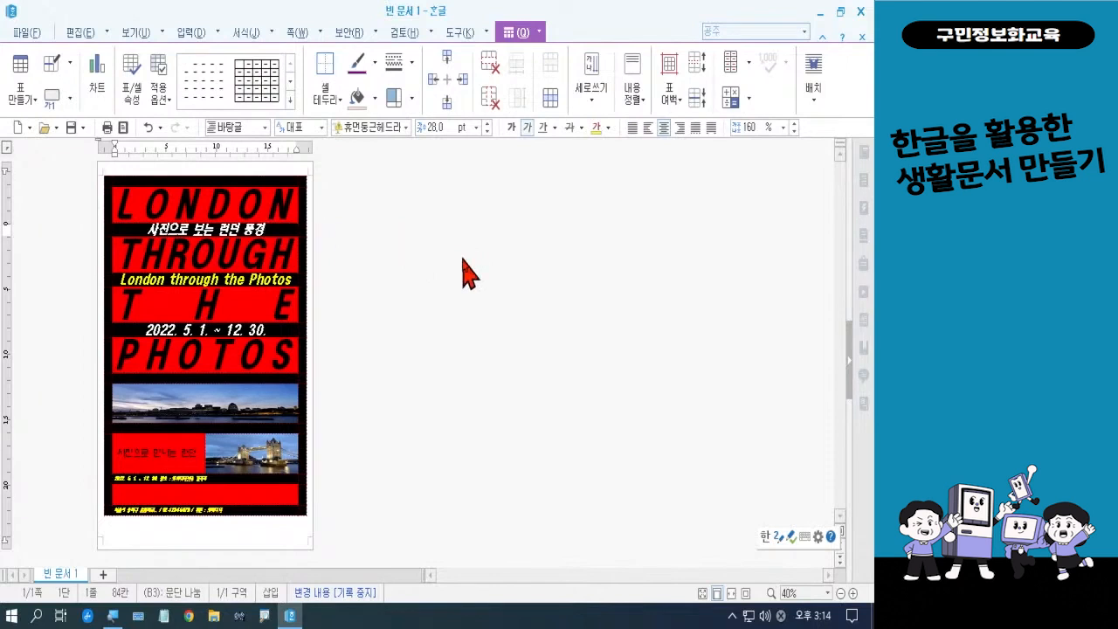
key(F5)
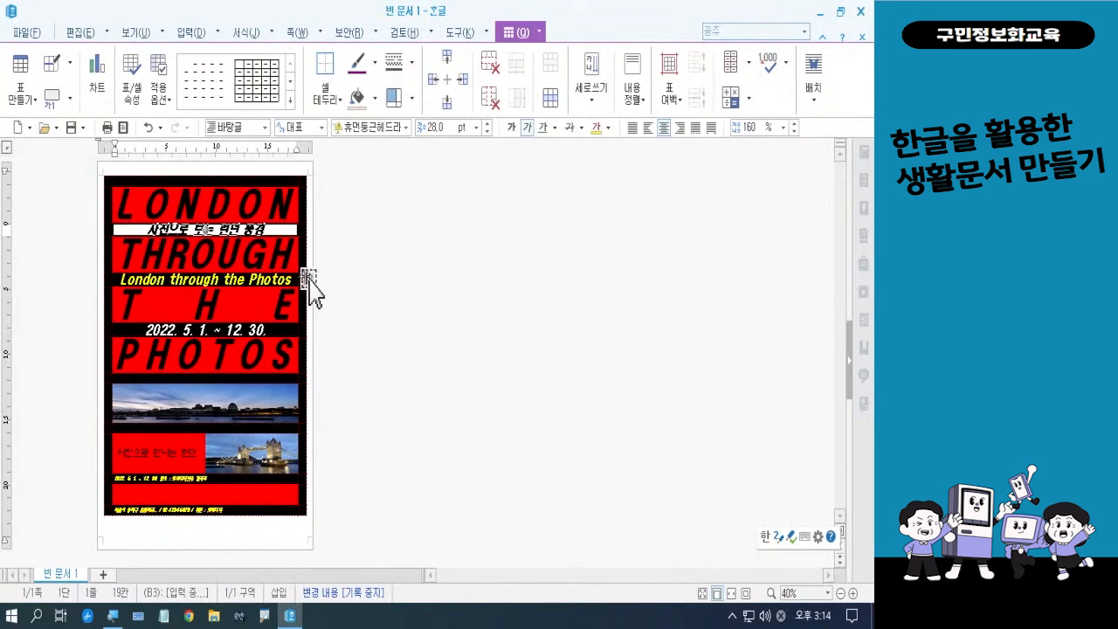
ctrl+click(250, 280)
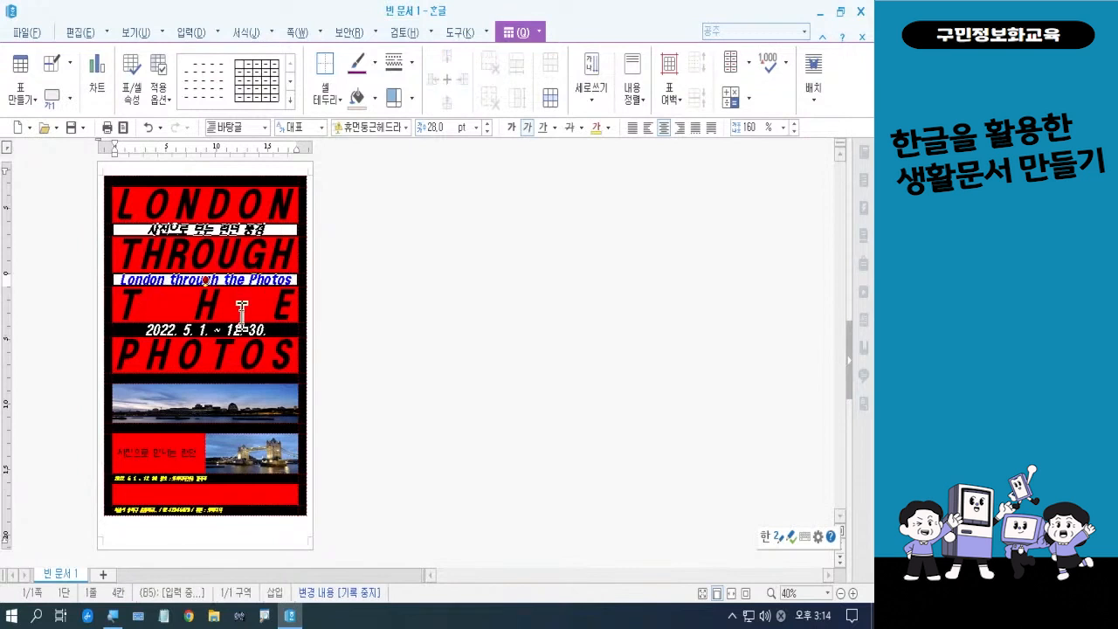
ctrl+click(240, 327)
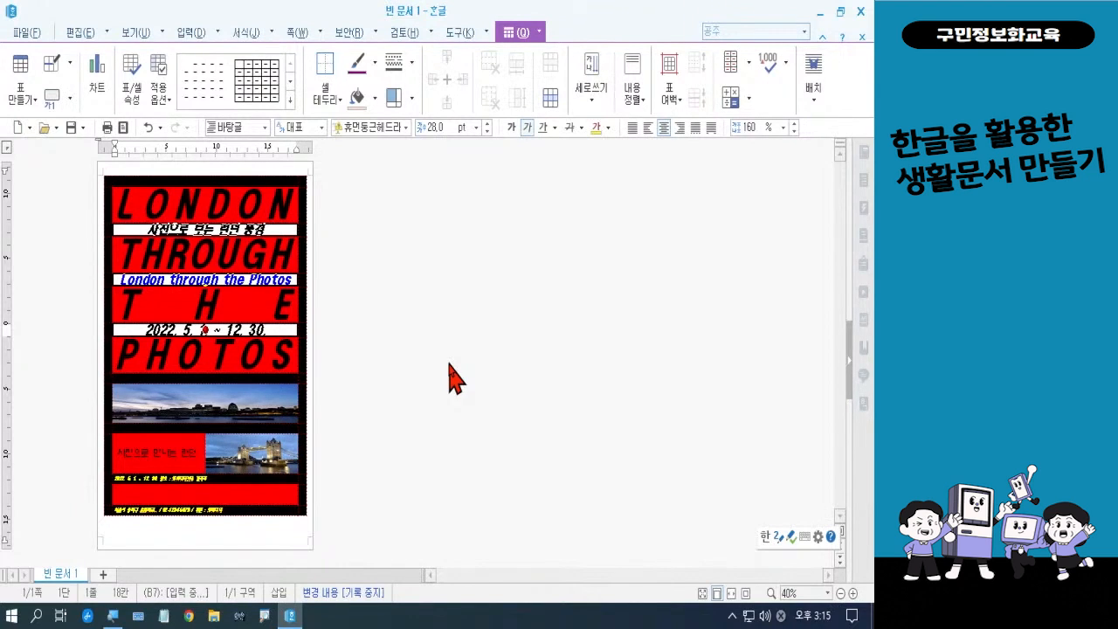
key(ctrl+Down)
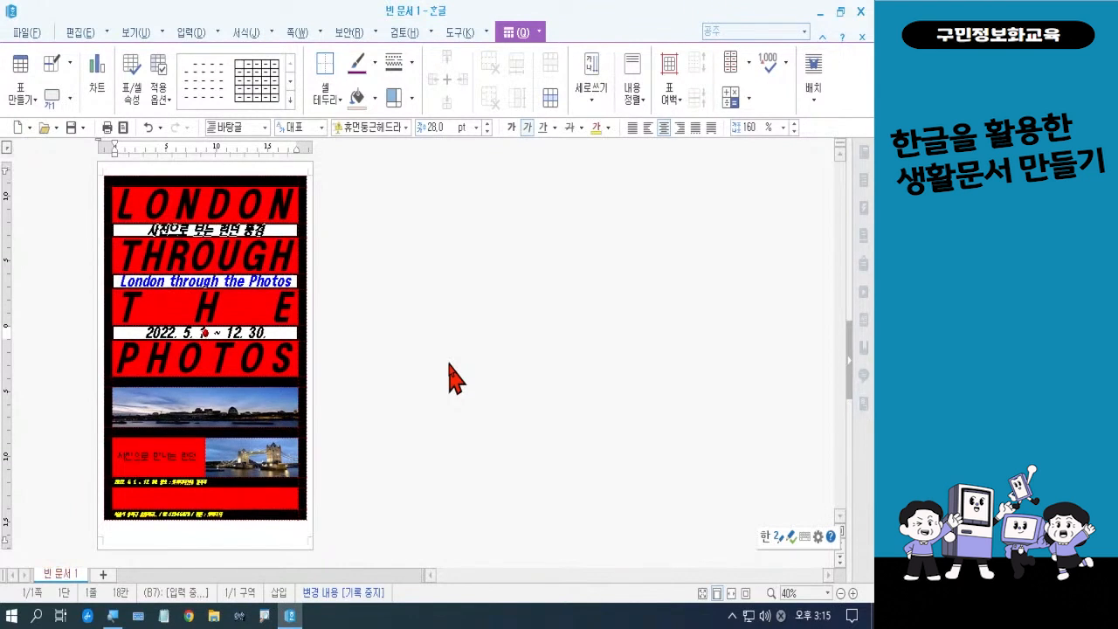
key(ctrl+Down)
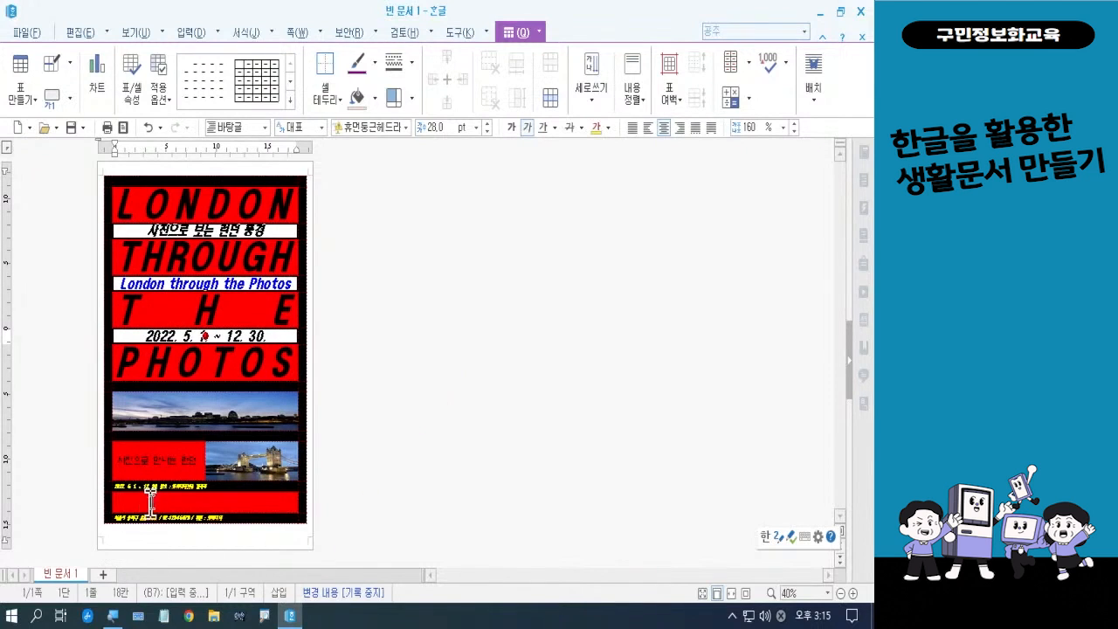
click(411, 436)
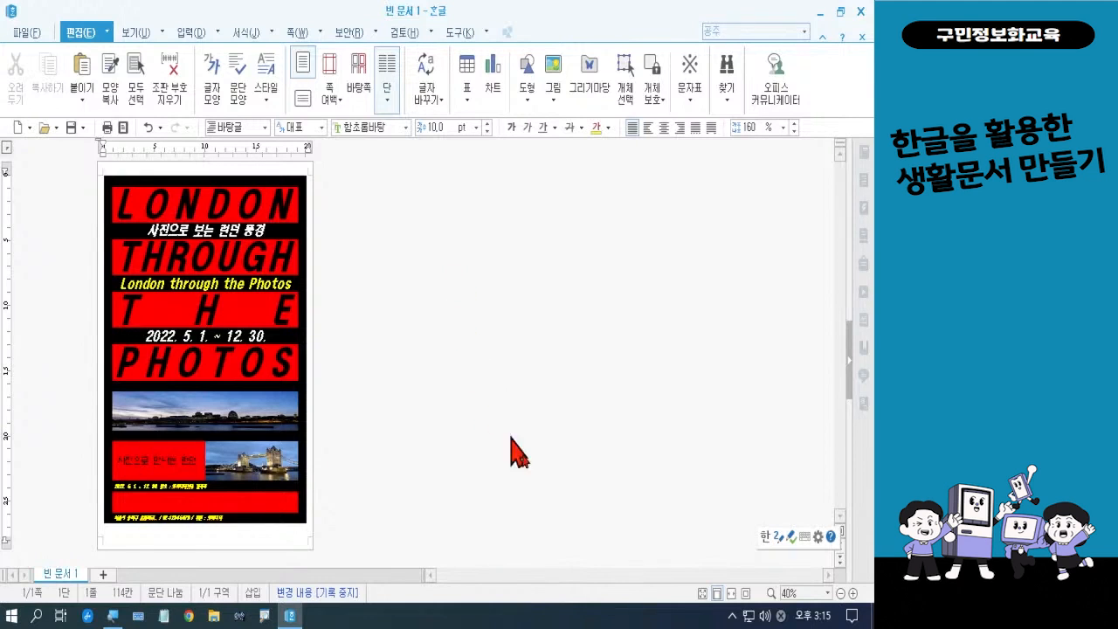
Step: Check the finished poster at 75% zoom and as a full page in the print preview, and return to editing
click(853, 593)
click(853, 593)
click(853, 593)
click(853, 593)
click(853, 593)
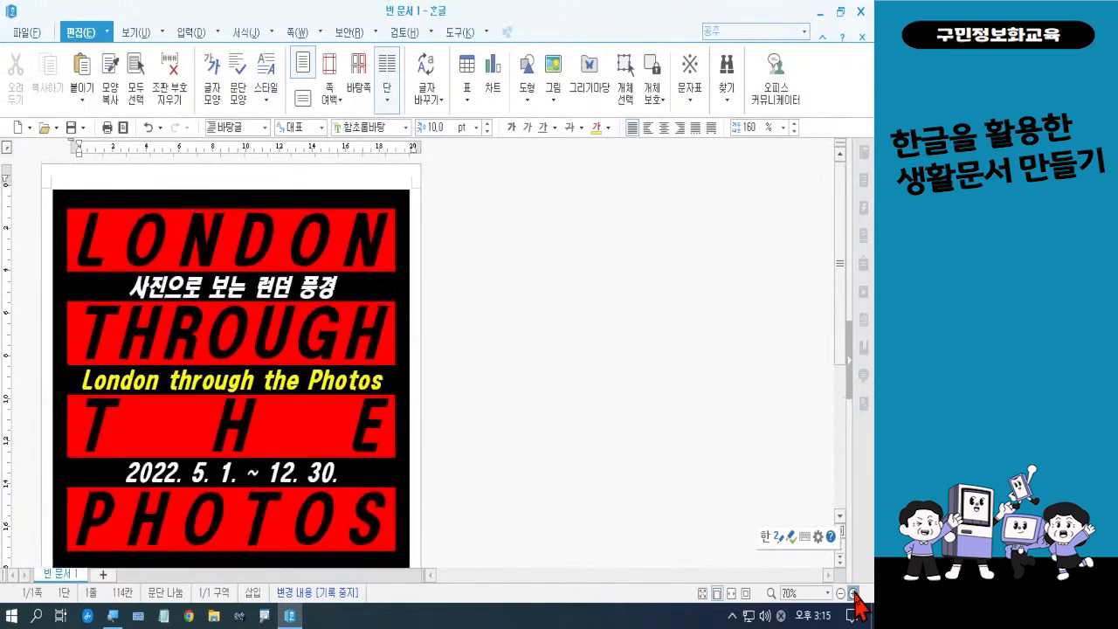
click(853, 593)
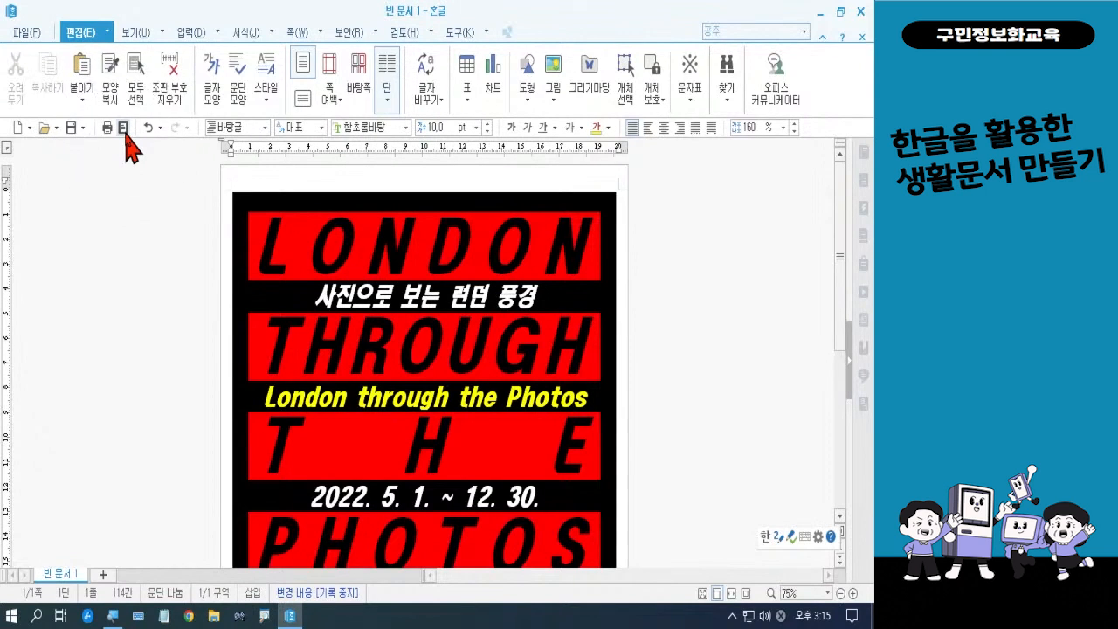
click(124, 132)
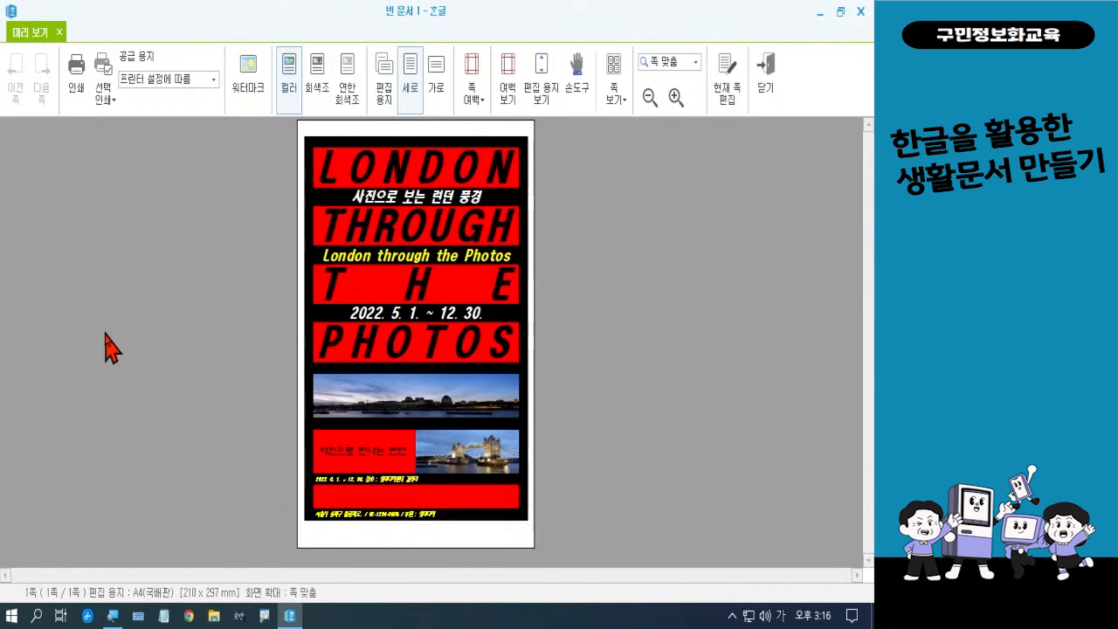
key(Escape)
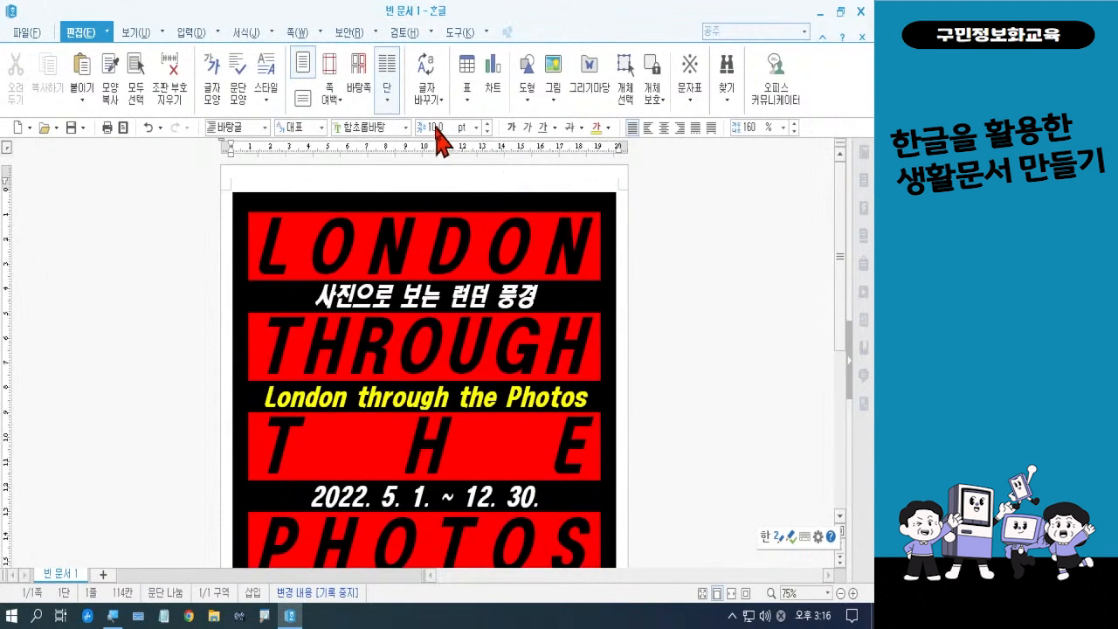
Step: Save the document as 전시회 안내문.hwp in the 폼나는 문서 folder on the desktop
click(27, 33)
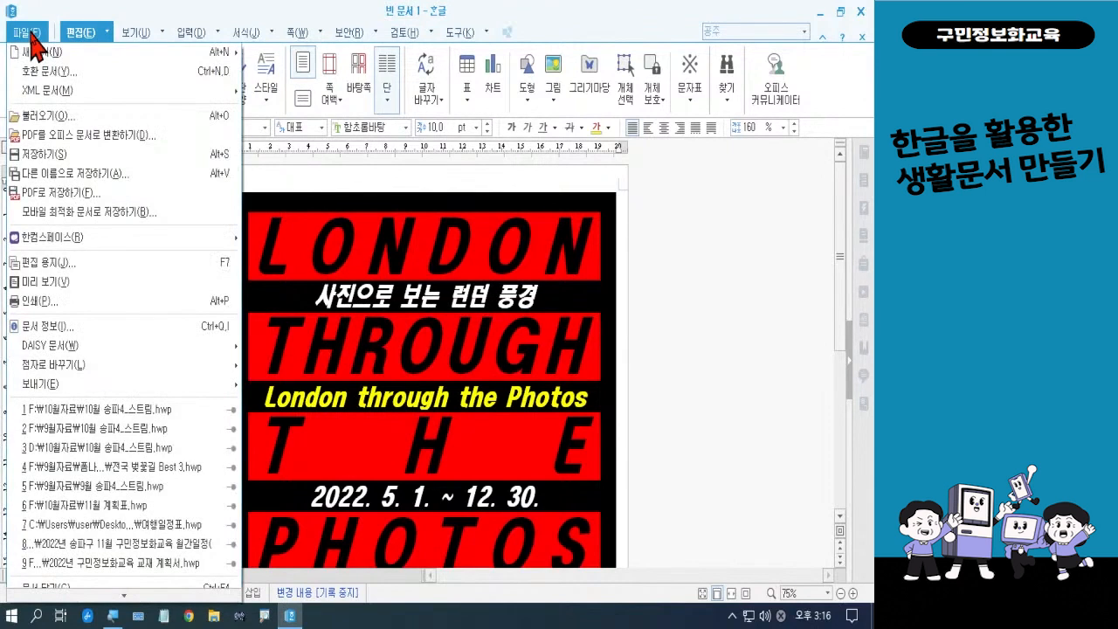
click(28, 154)
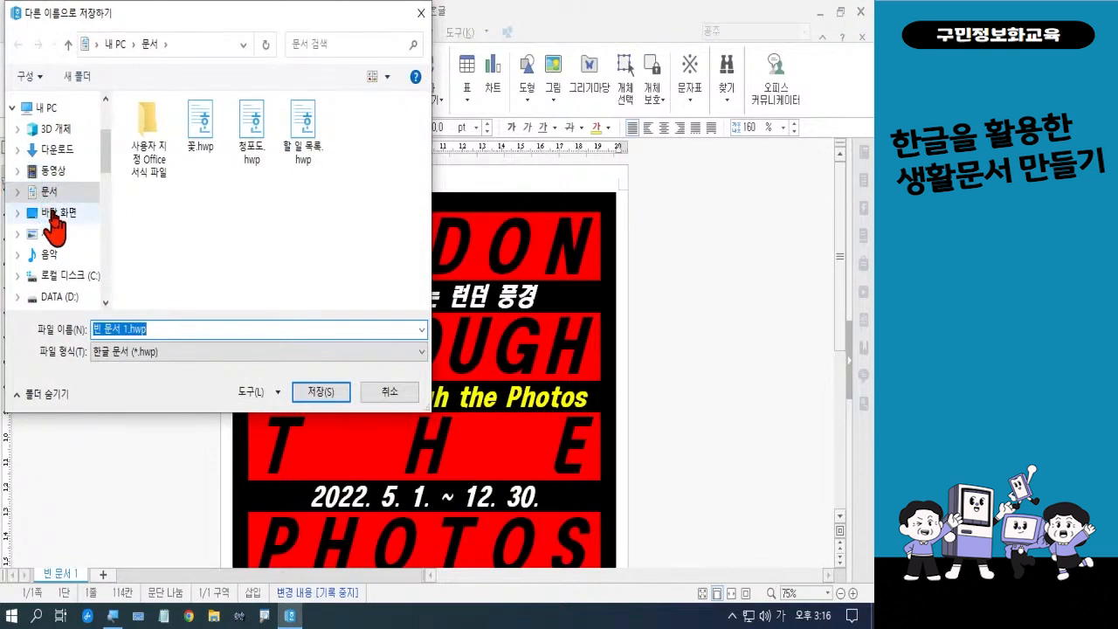
click(53, 215)
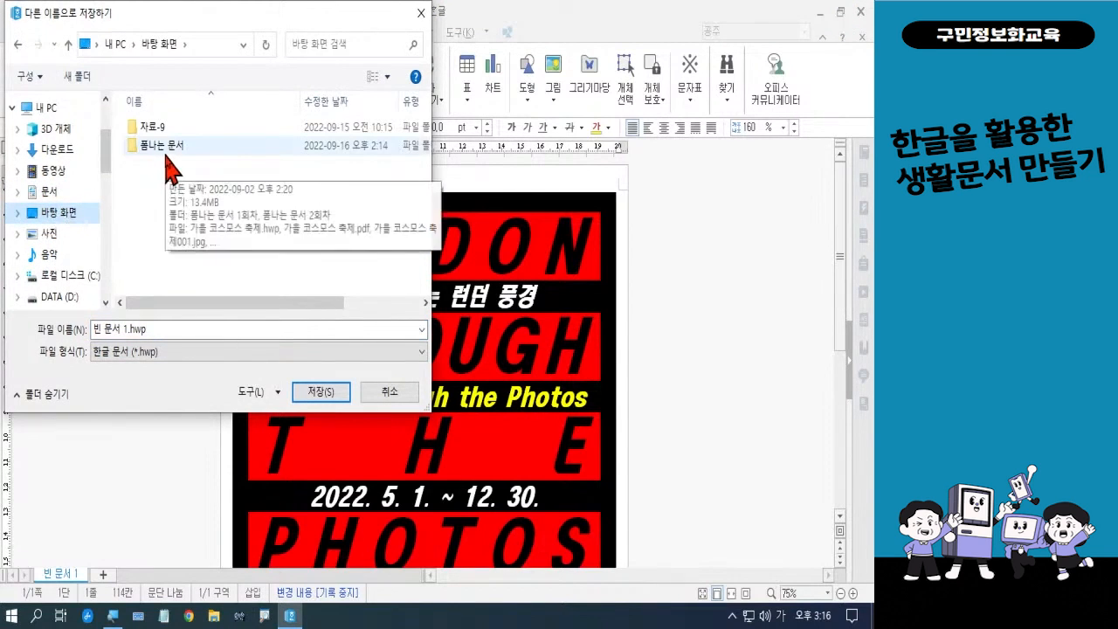
double_click(164, 148)
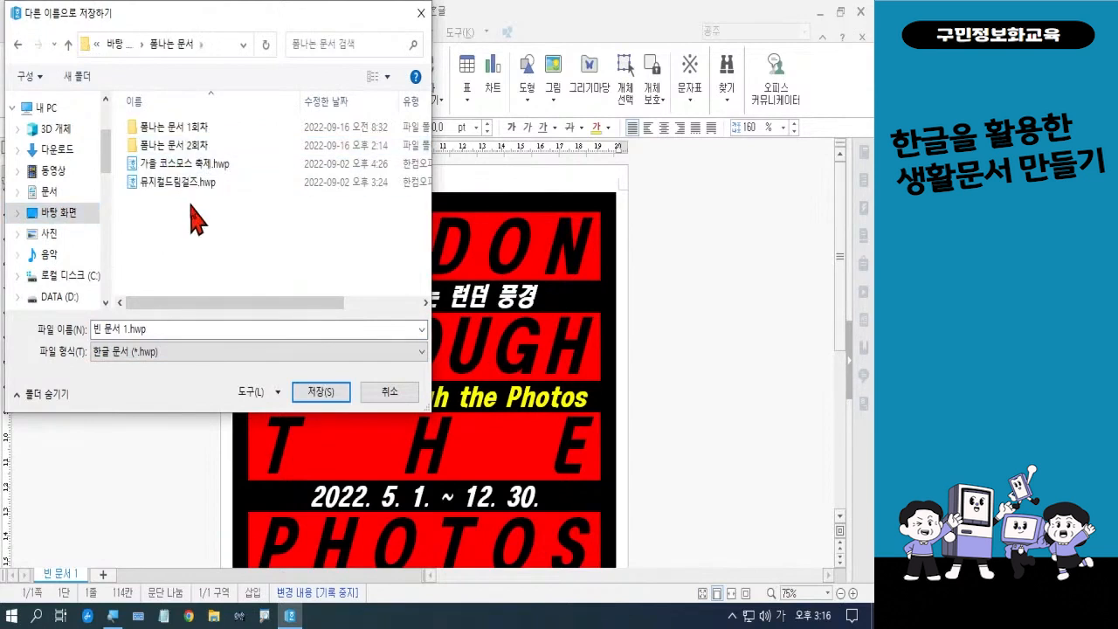
click(163, 328)
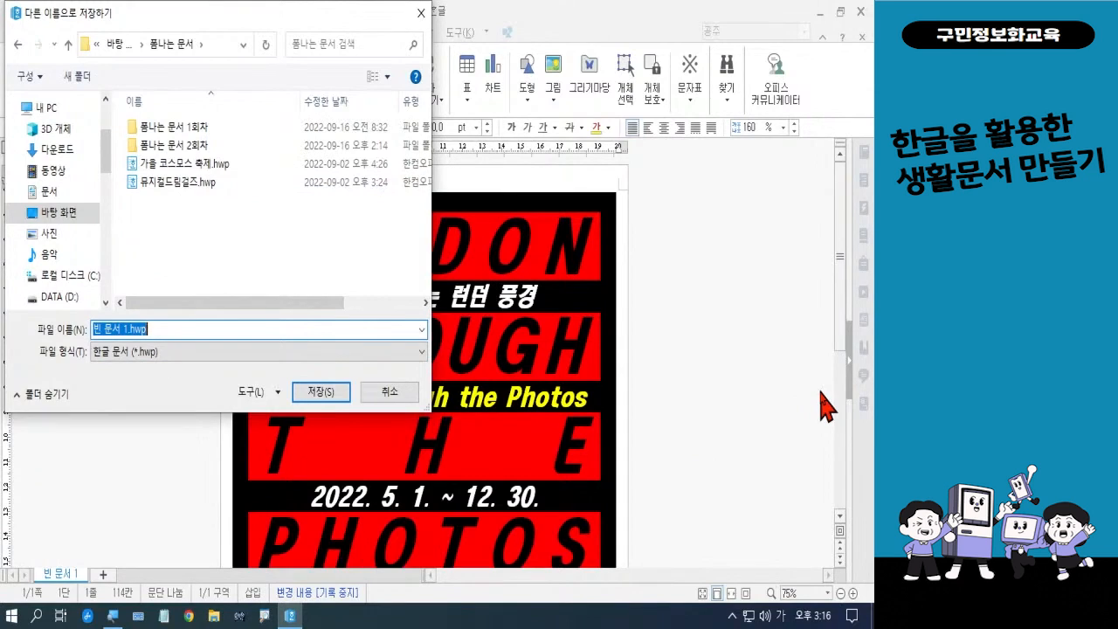
text(전)
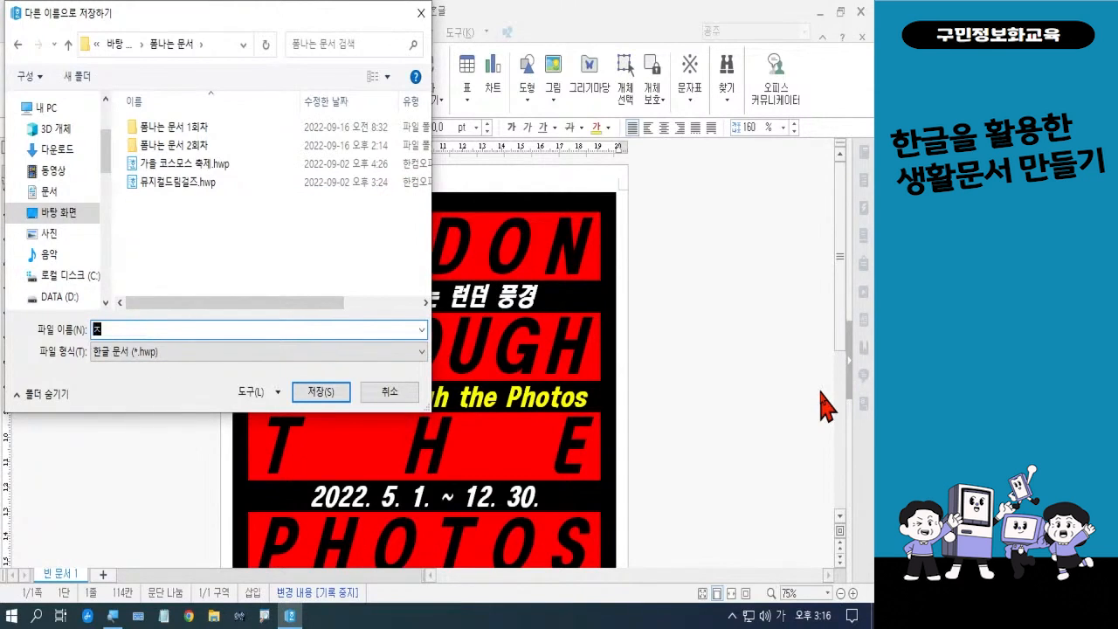
text(시회안내)
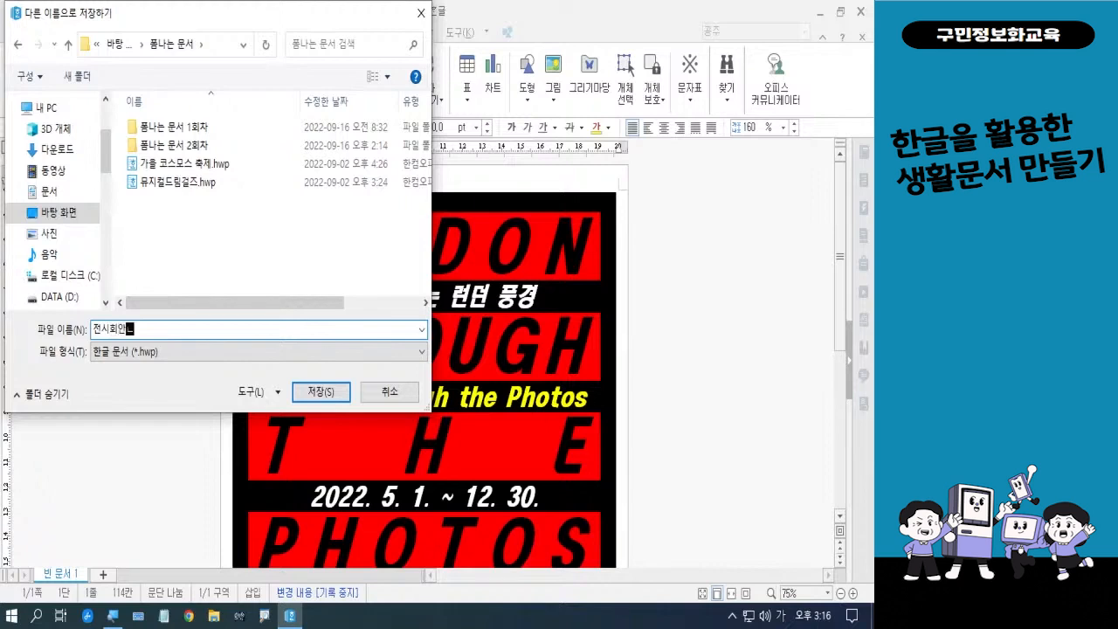
text(문)
click(120, 330)
click(320, 392)
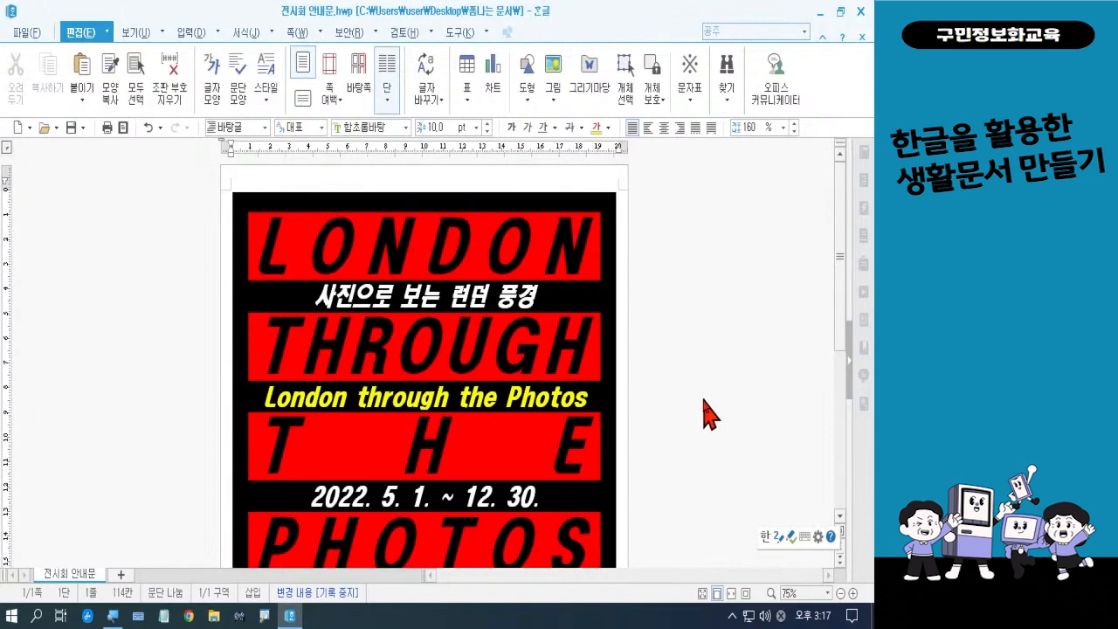
Step: Save a copy of the poster as a JPG image named 전시회 안내문 in the same folder
click(33, 35)
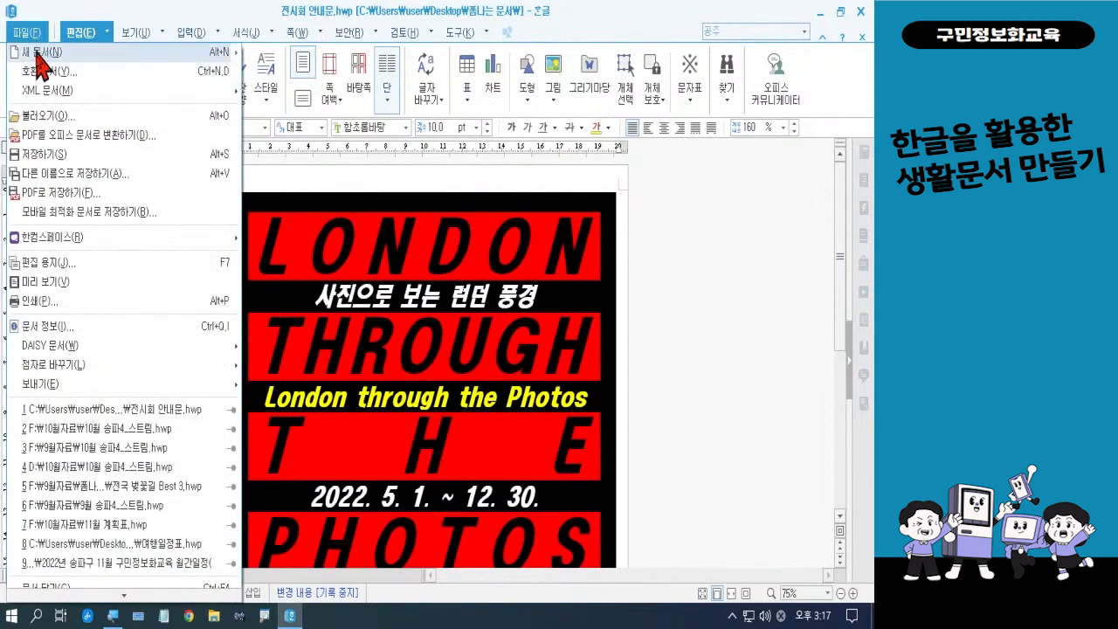
click(71, 175)
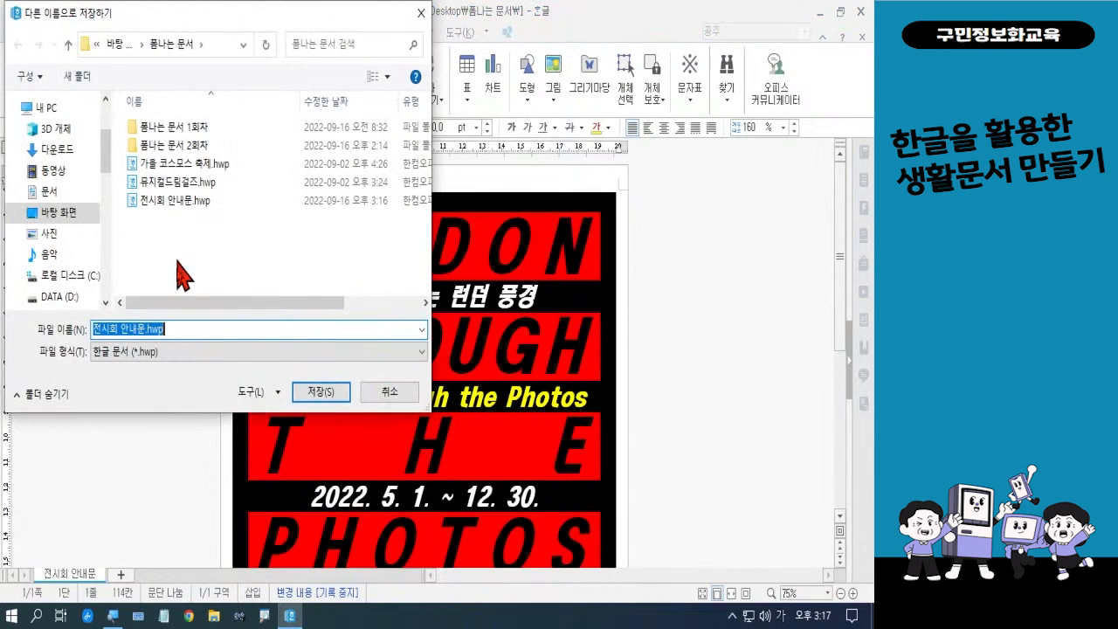
click(172, 351)
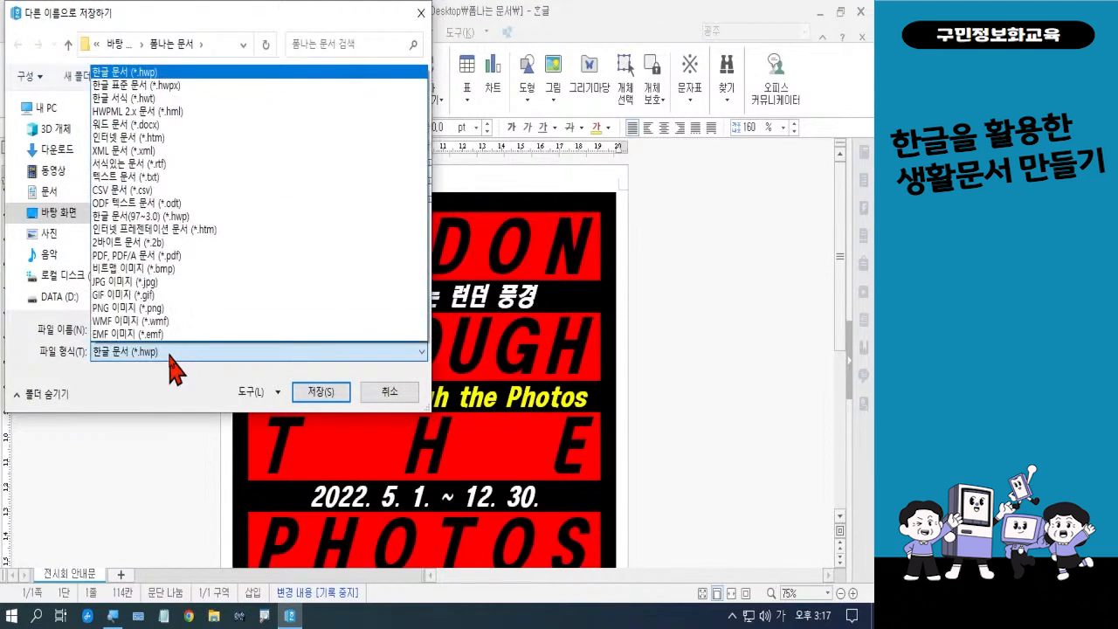
click(172, 282)
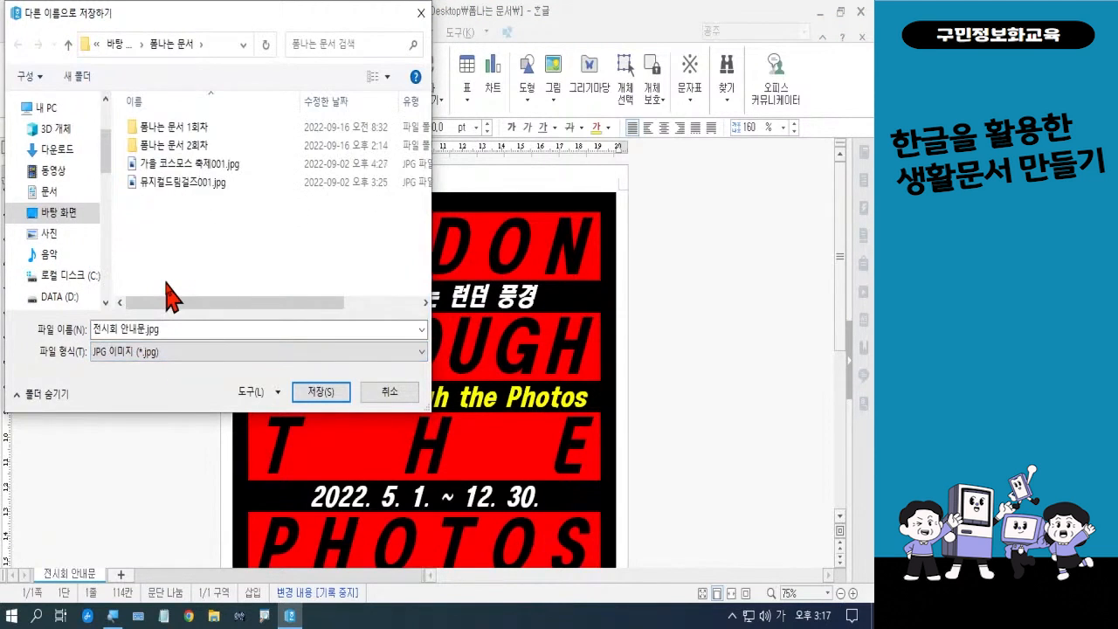
click(316, 393)
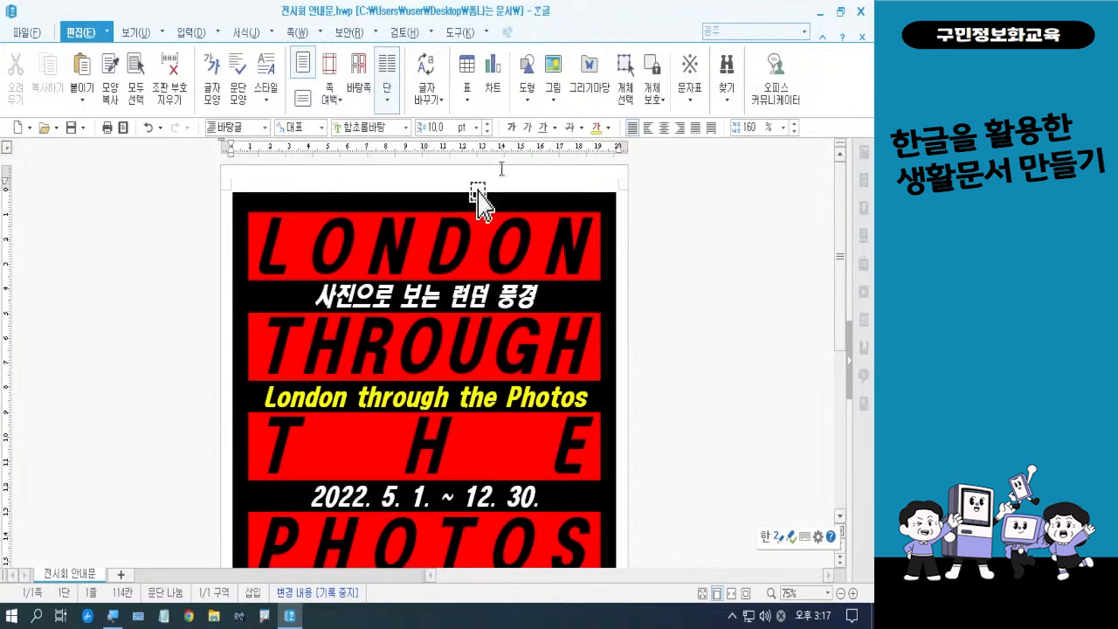
Step: Close the document program, open the 폼나는 문서 folder from the desktop, and show its files as large icons
click(861, 12)
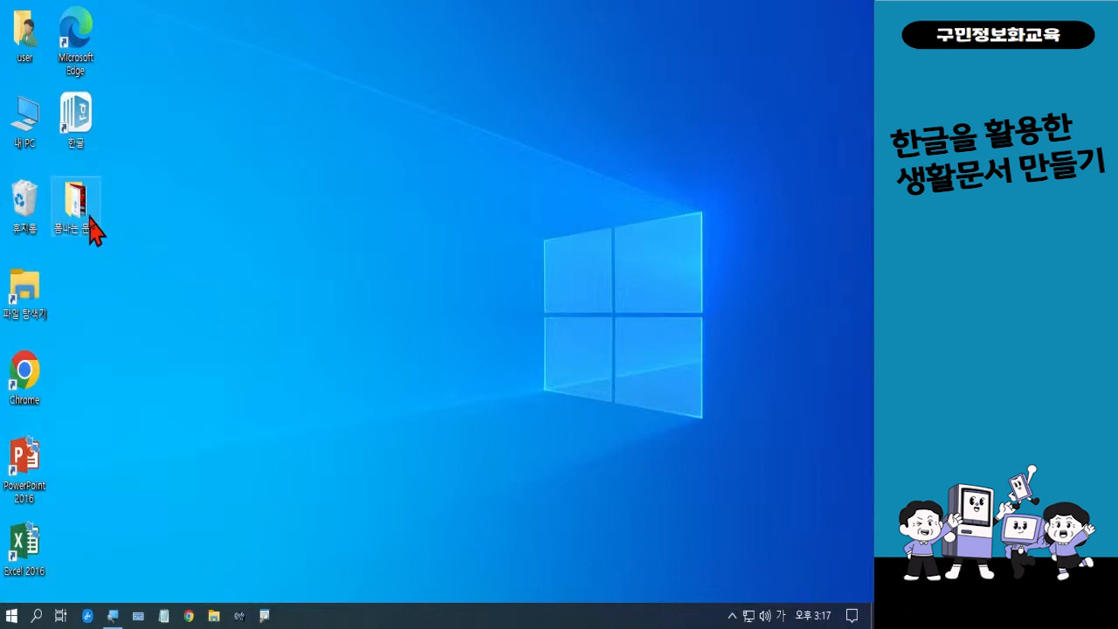
double_click(93, 229)
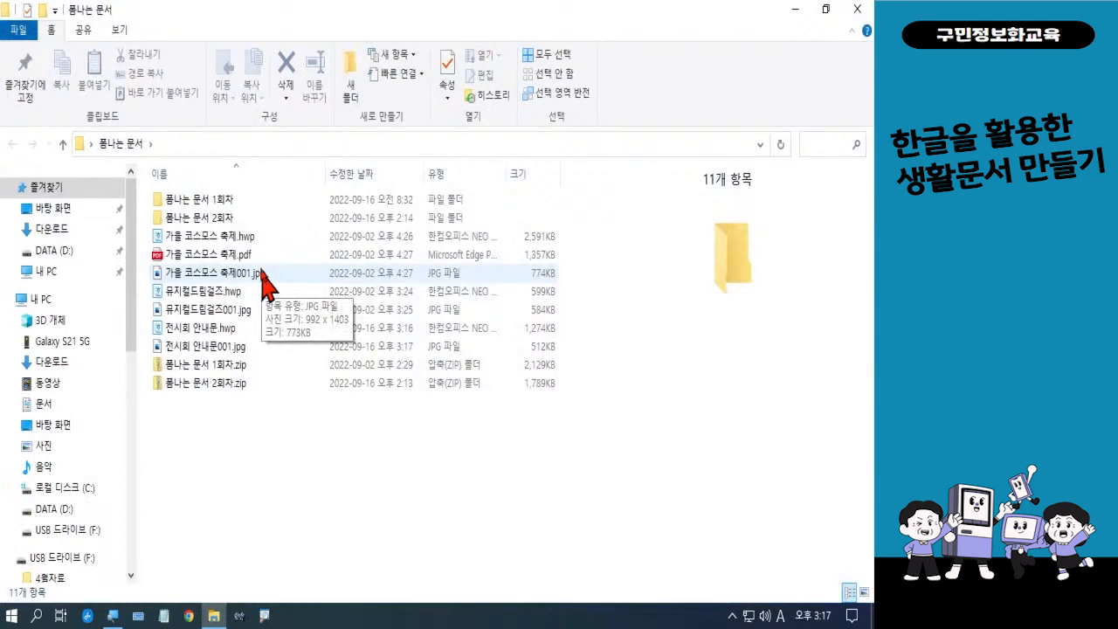
click(119, 33)
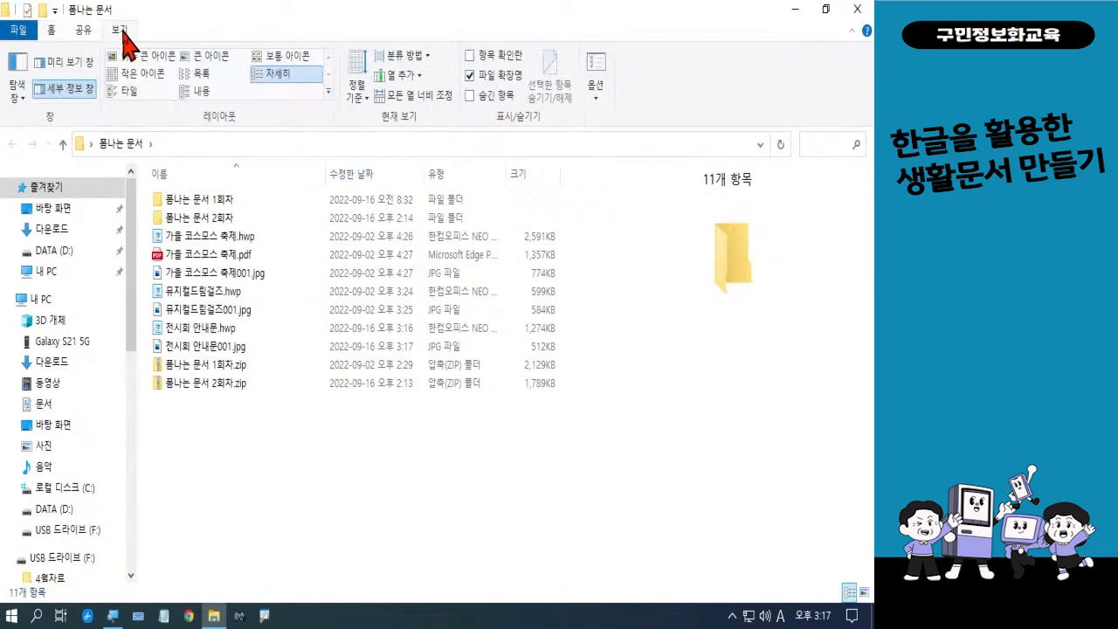
click(209, 58)
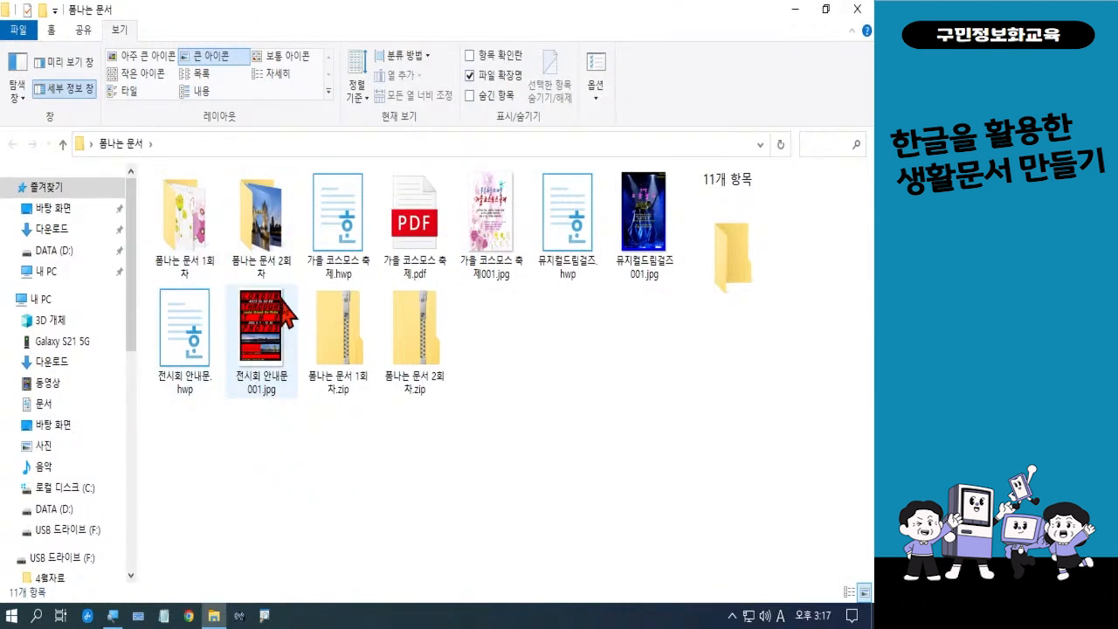
Step: Open the exported image 전시회 안내문001.jpg in the photo viewer to view the finished poster
mouse_move(278, 402)
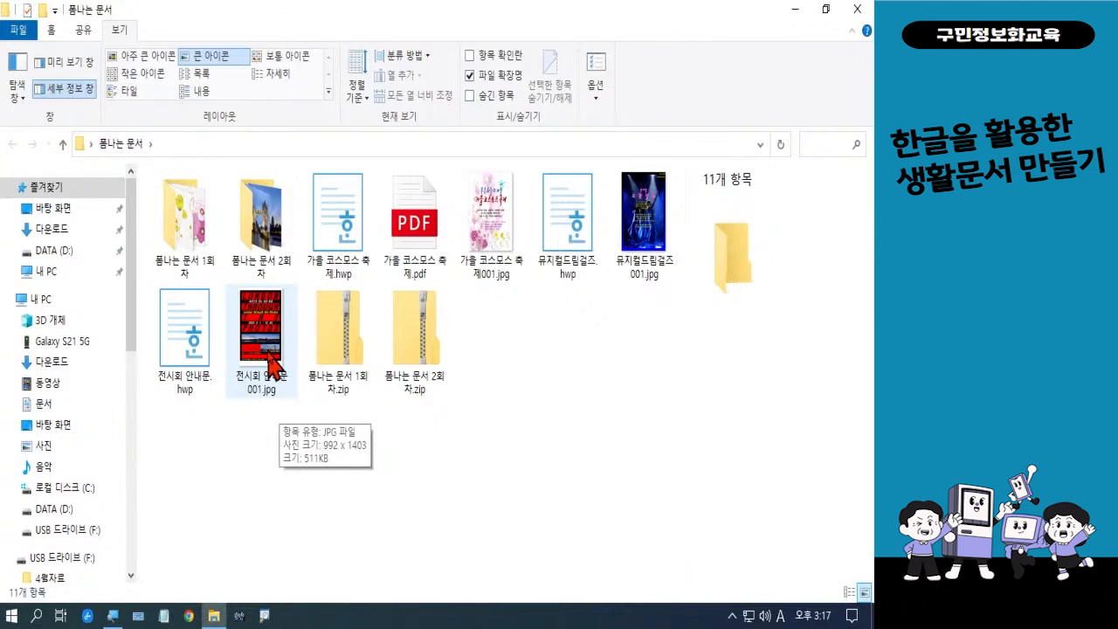
click(266, 368)
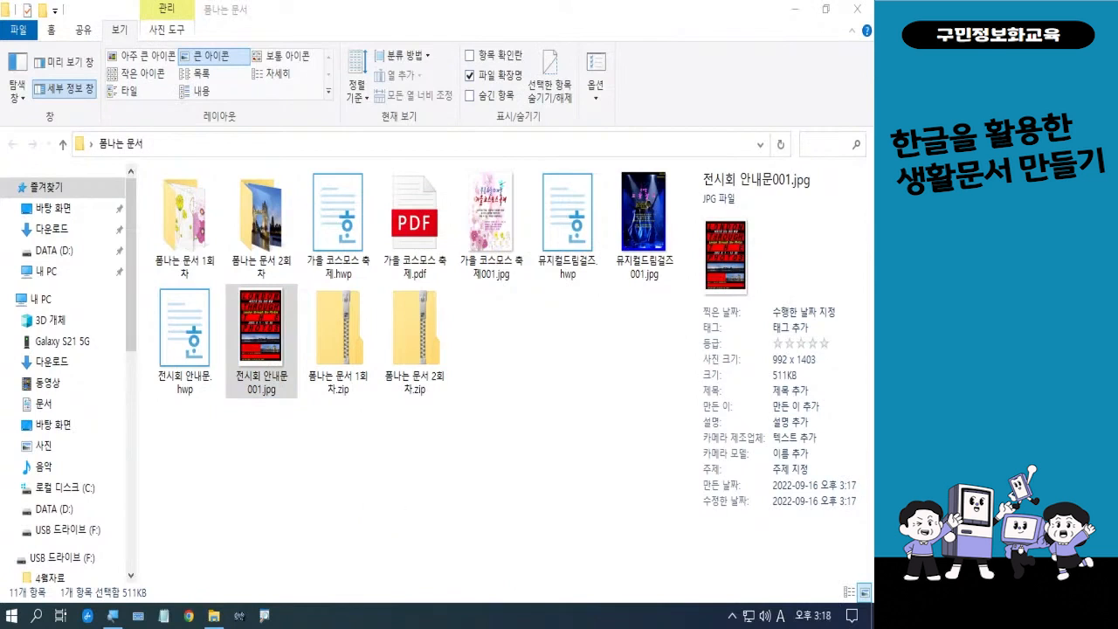
drag(865, 253, 234, 59)
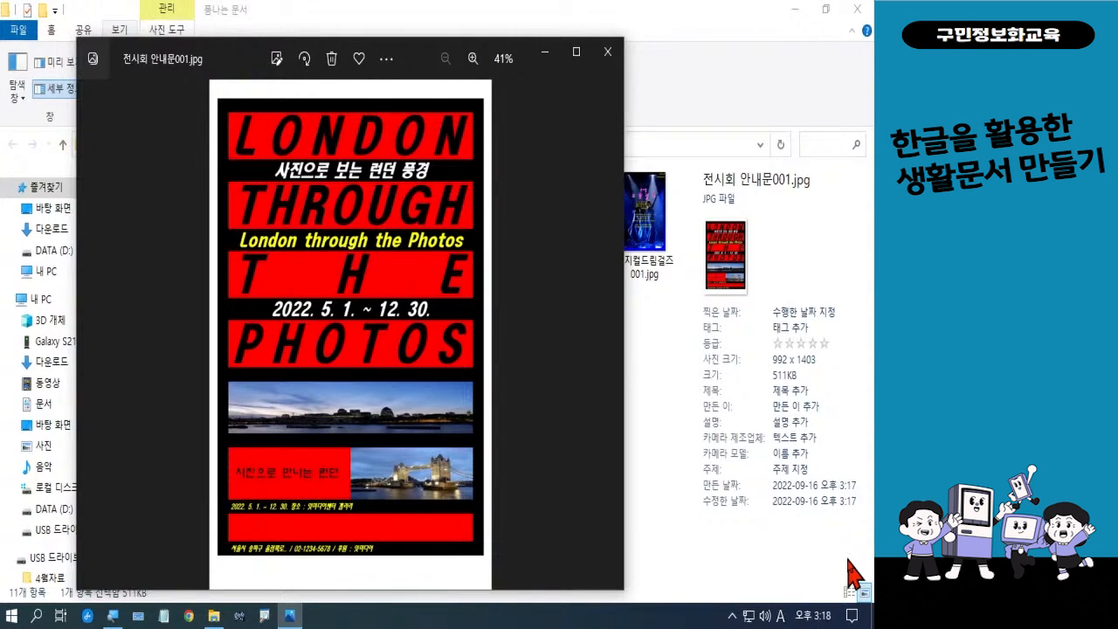
Step: Close the photo viewer and the 폼나는 문서 folder window, and start 한글 from the desktop with a blank document
click(609, 52)
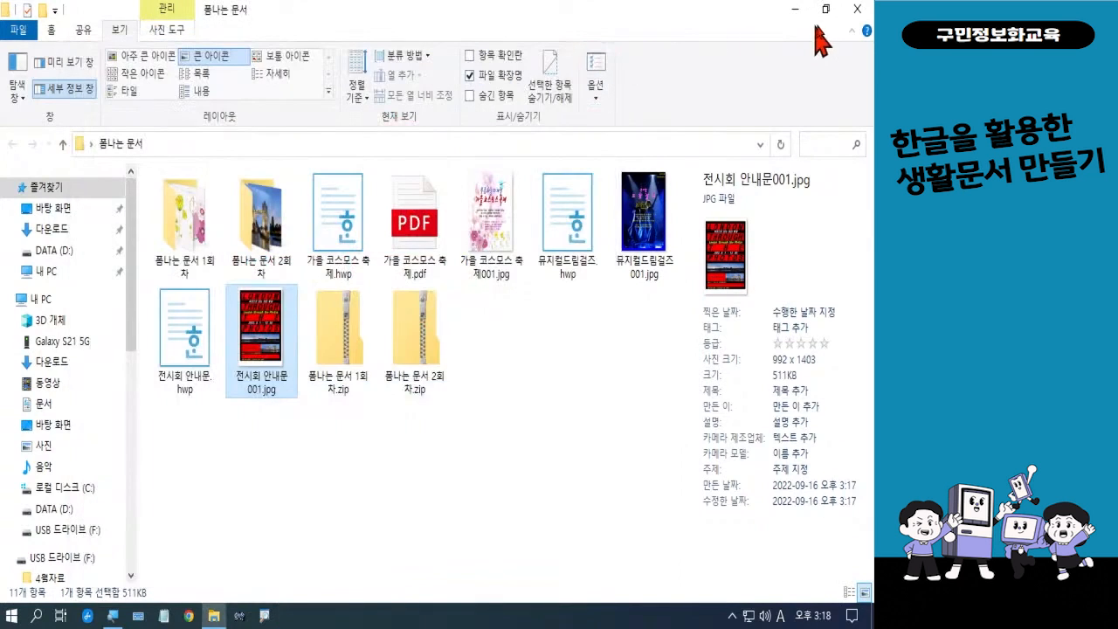
click(859, 26)
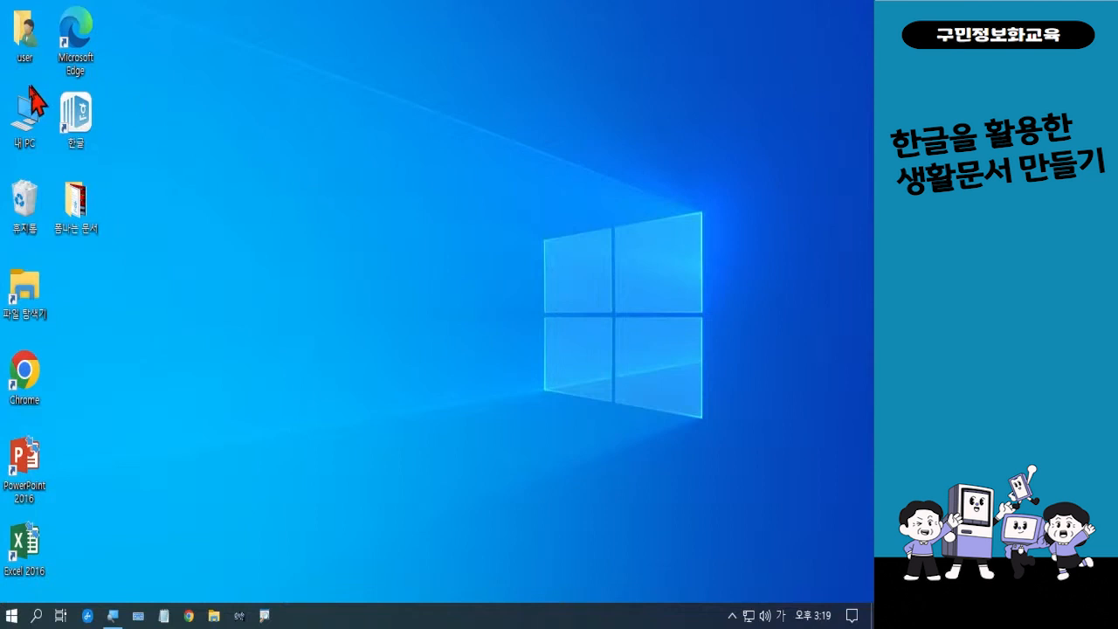
double_click(87, 144)
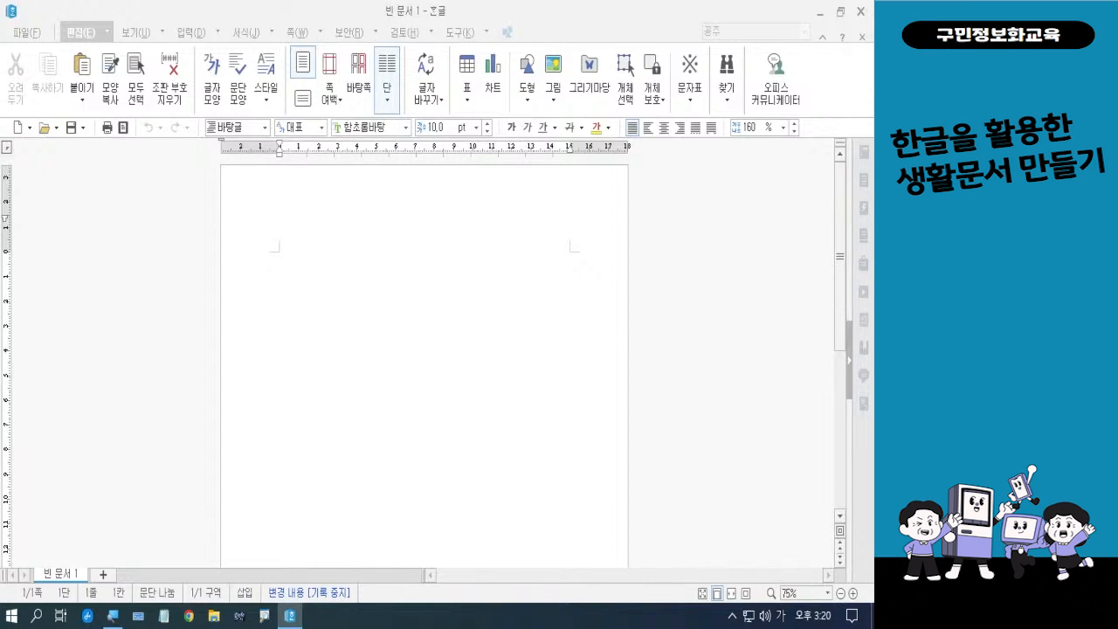
click(355, 327)
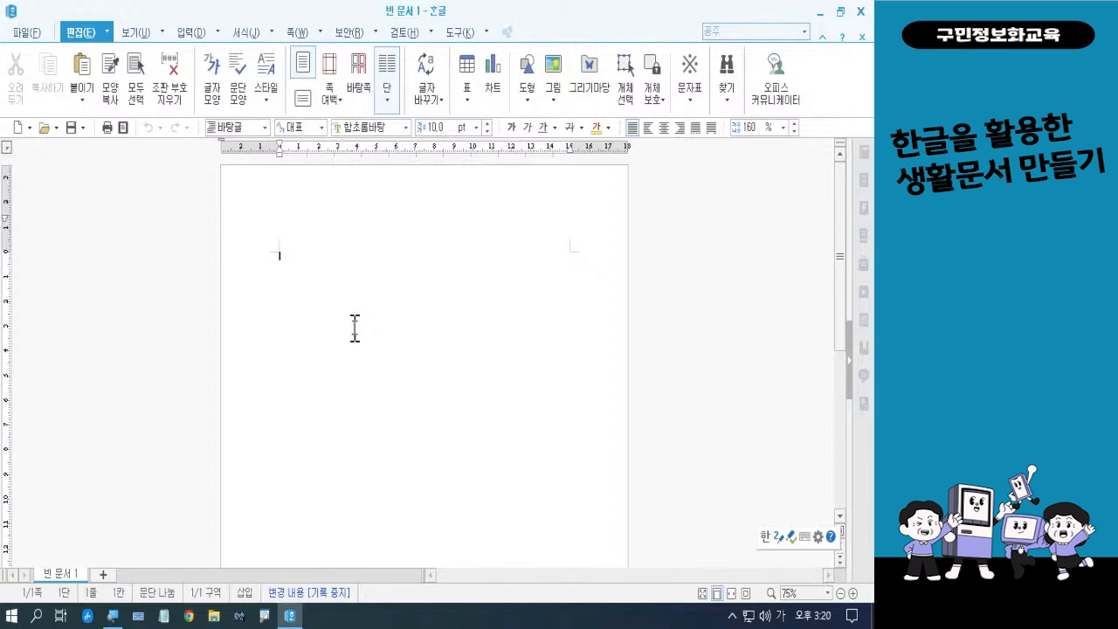
Step: In the blank document's page setup, choose landscape orientation (가로) and set the top margin to 10 mm
key(F7)
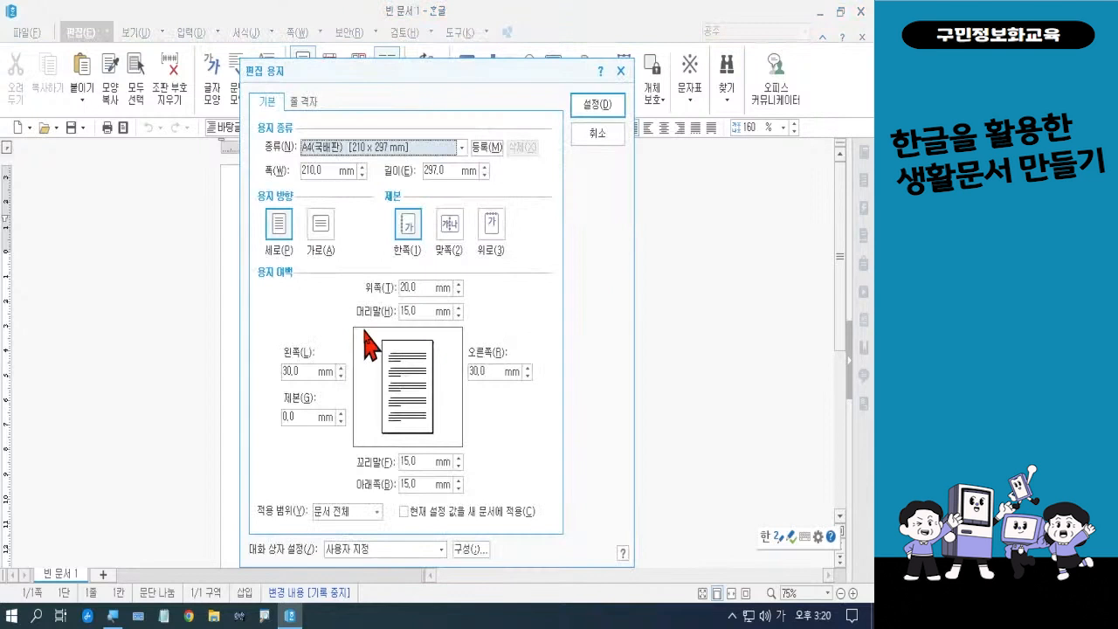
click(316, 229)
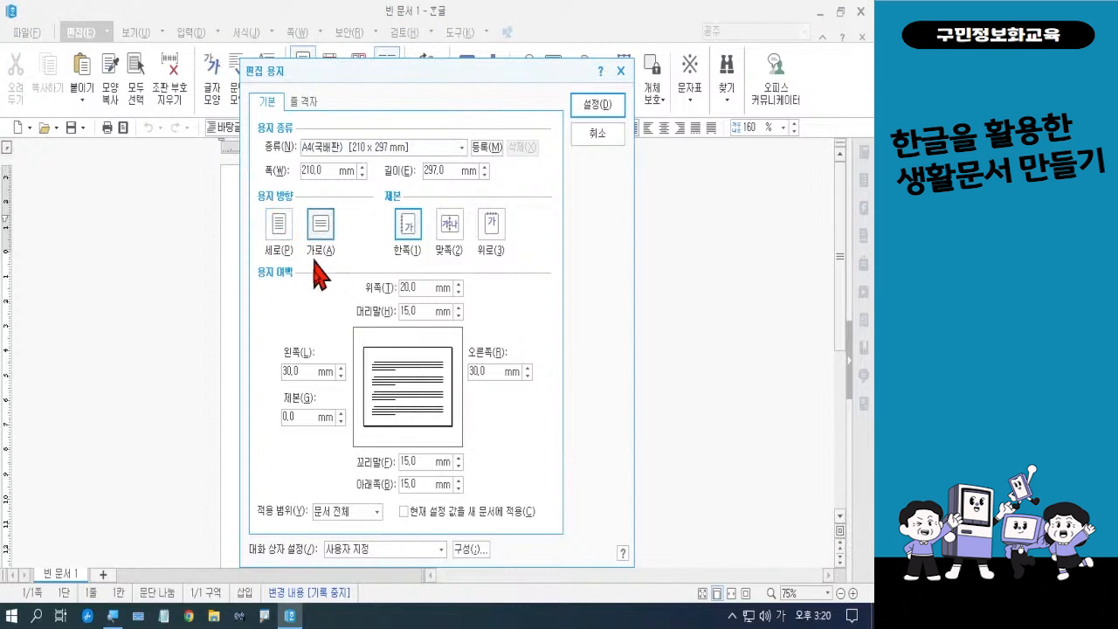
drag(422, 287, 379, 287)
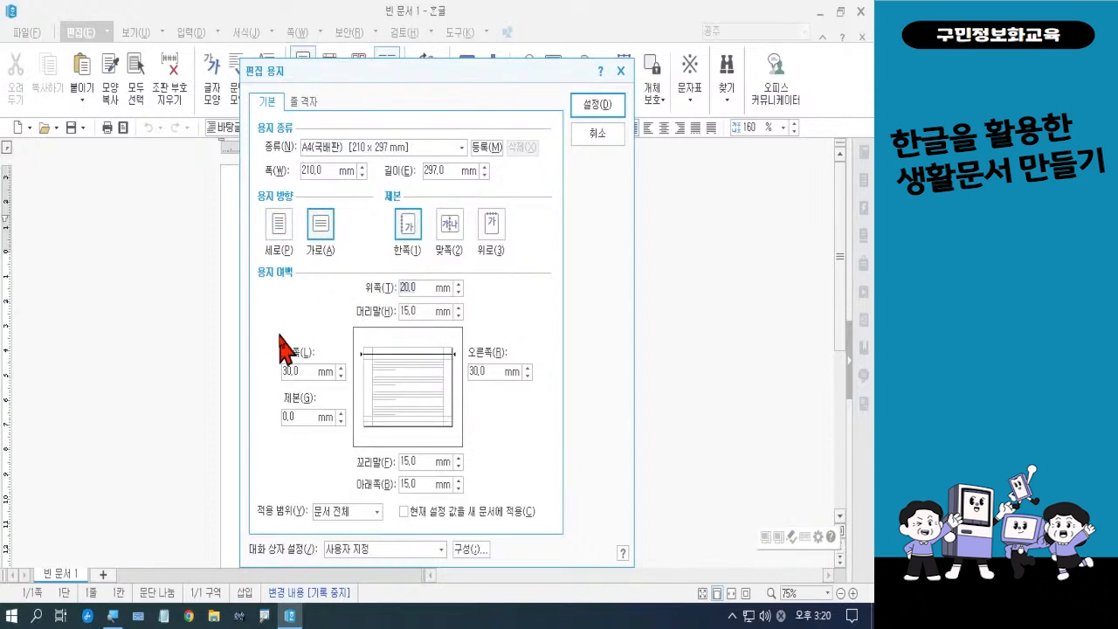
text(10)
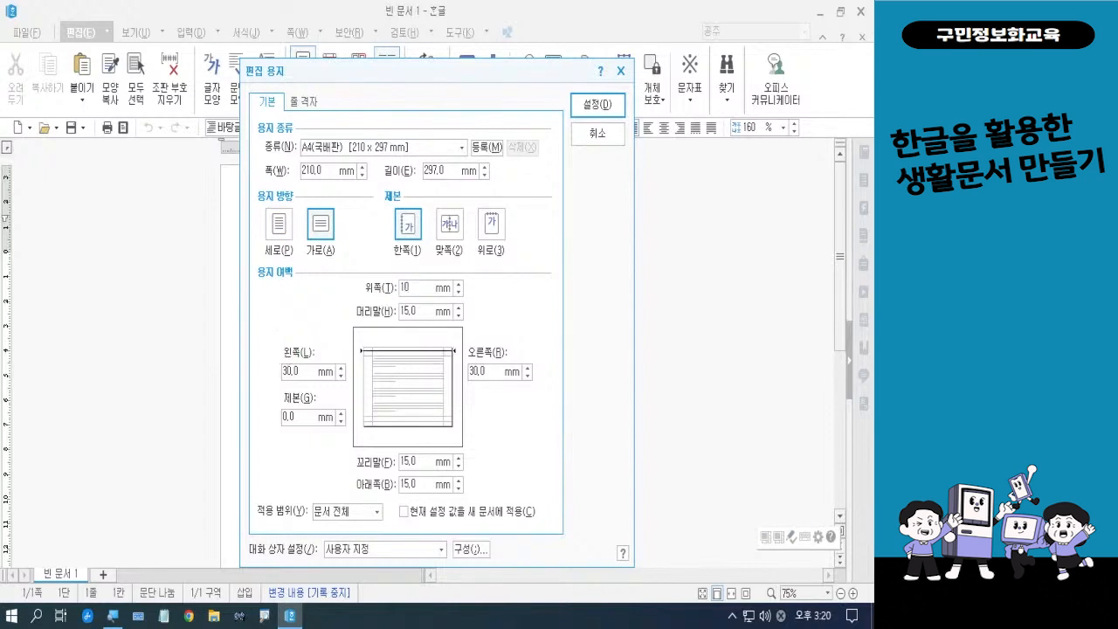
Step: Set the left, right and bottom page margins to 10 mm and apply the page setup
drag(303, 373, 273, 374)
text(10)
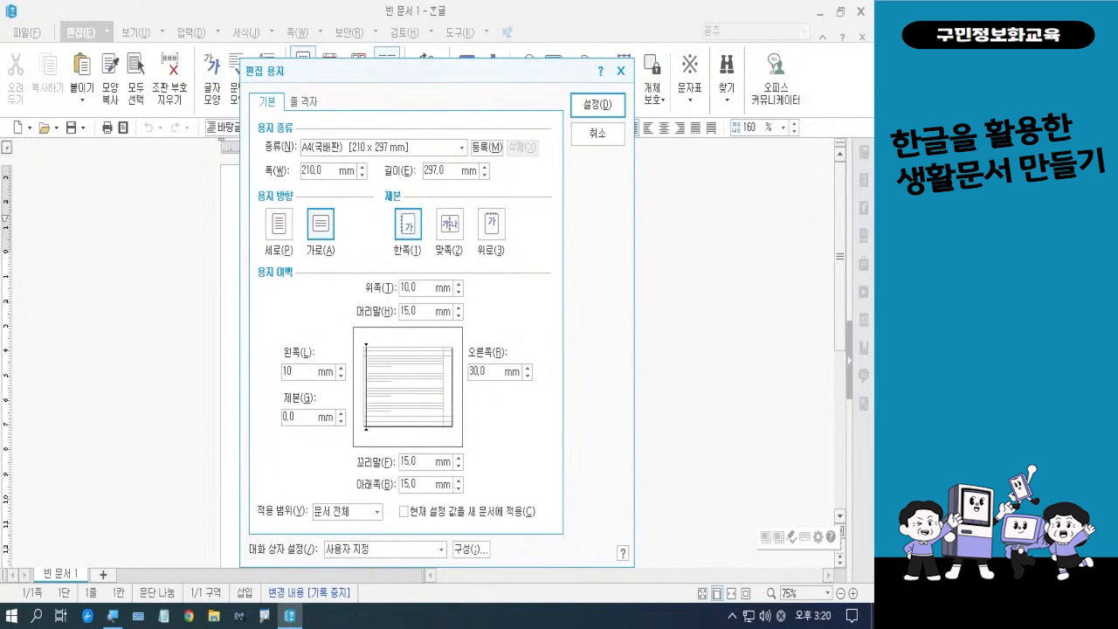
click(484, 371)
text(10)
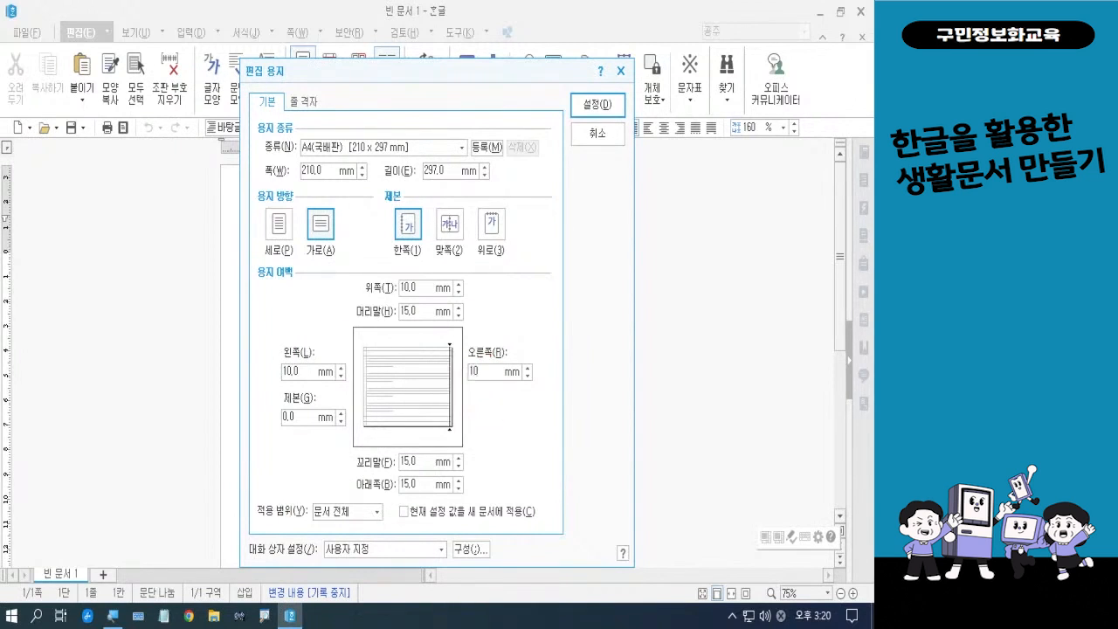
click(401, 484)
text(10)
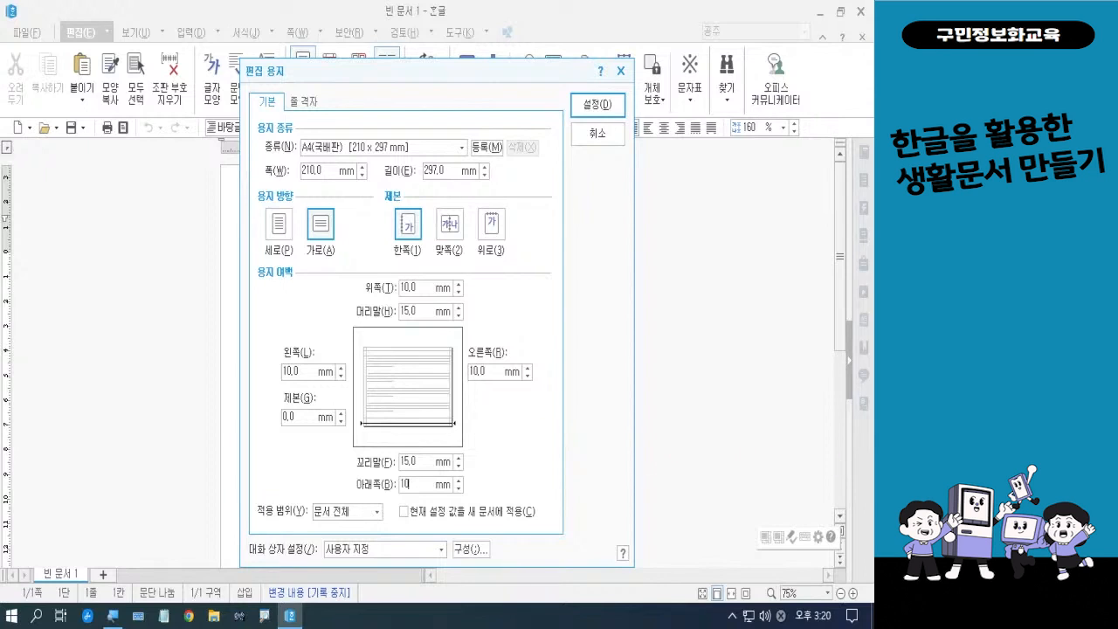
key(Return)
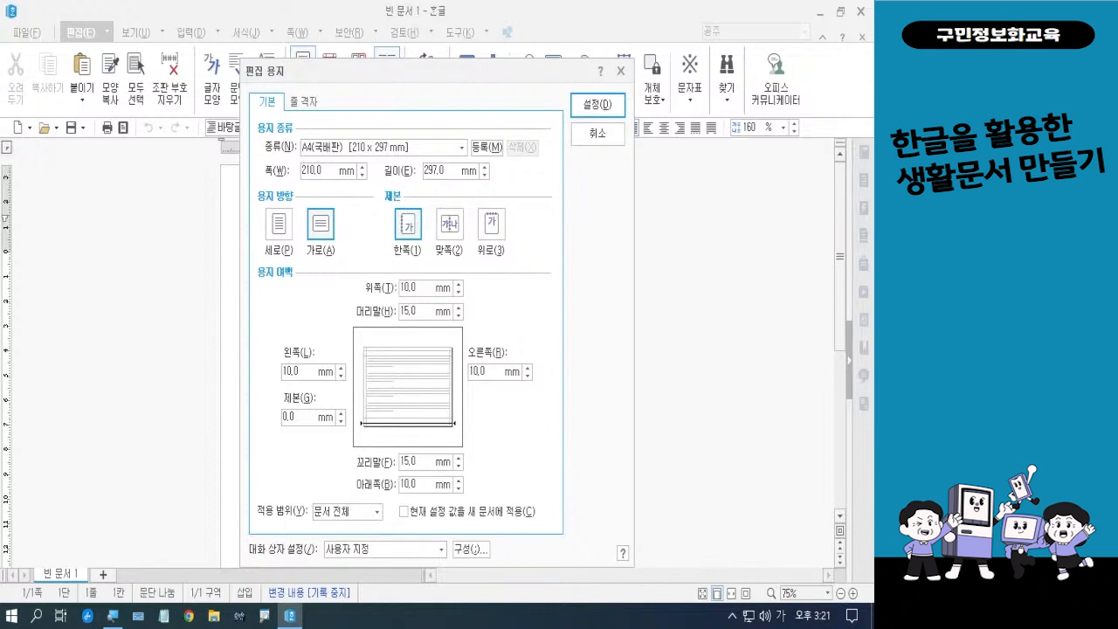
click(596, 106)
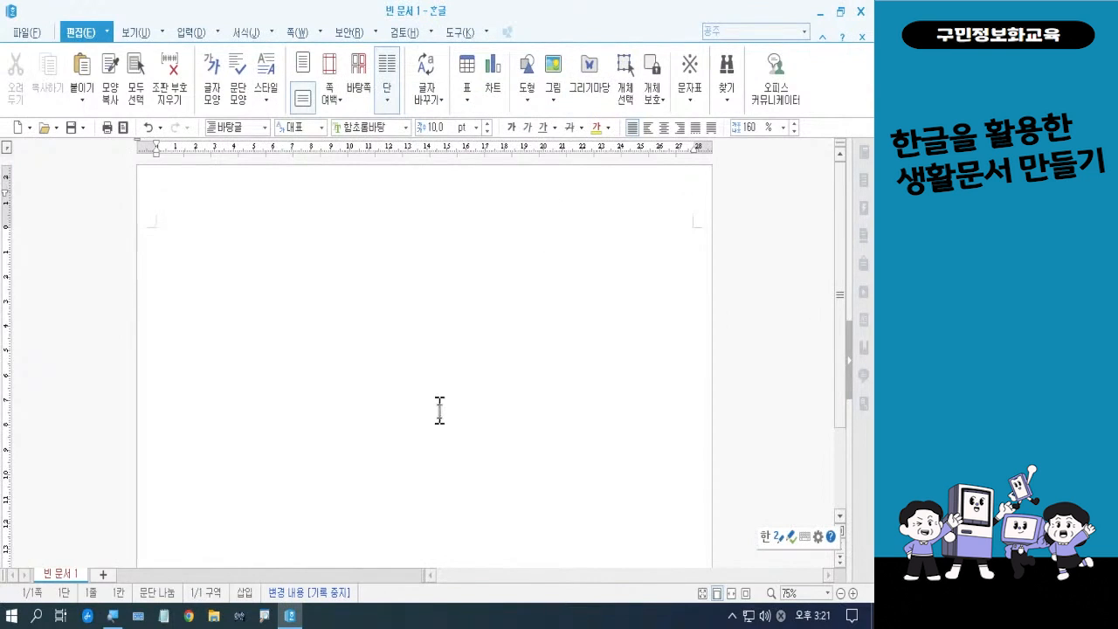
Step: Open the page border and background settings and enable a picture fill for the page background
click(840, 593)
click(841, 594)
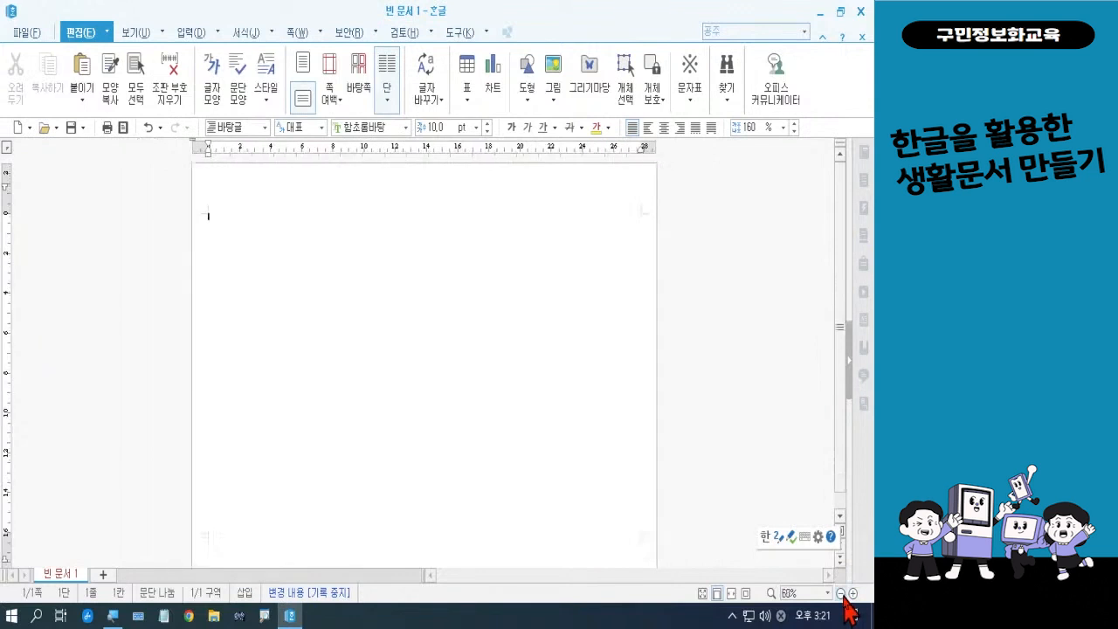
click(841, 594)
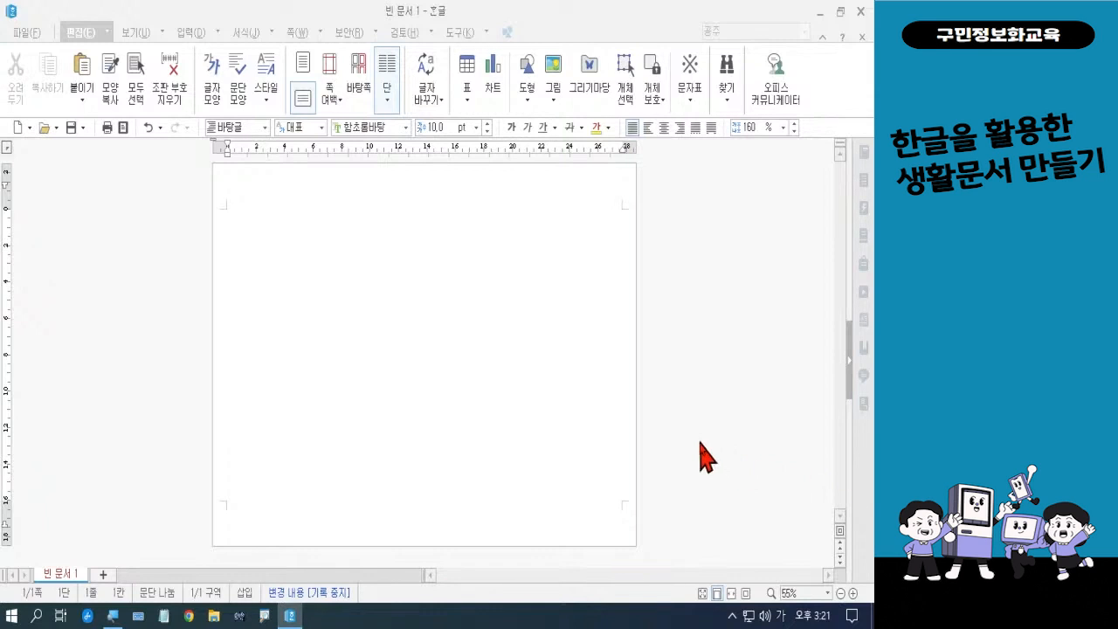
click(297, 32)
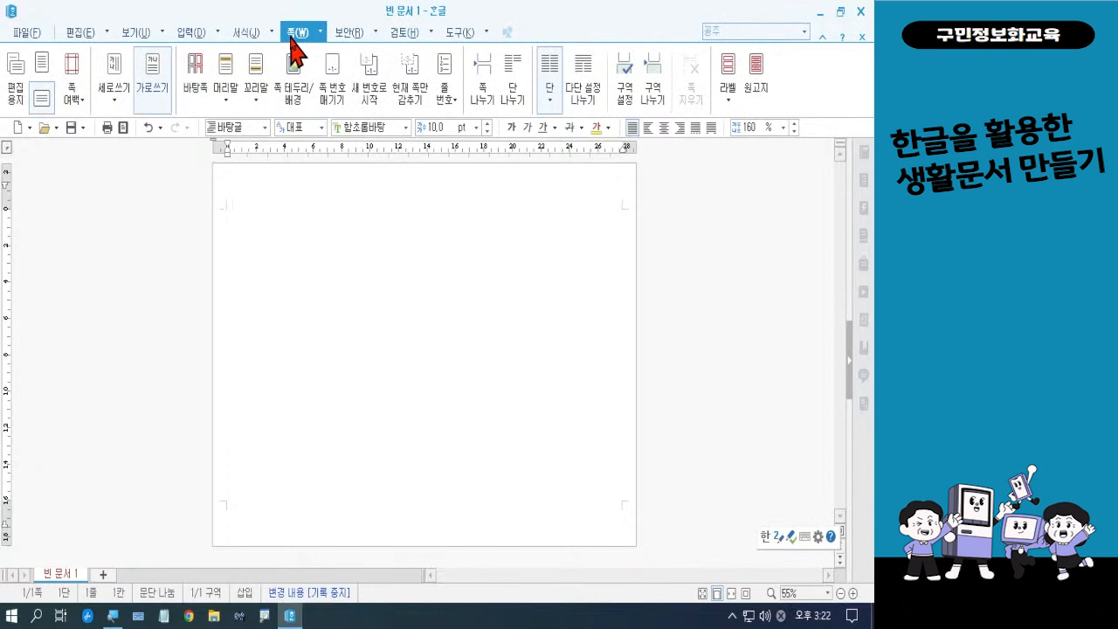
click(290, 96)
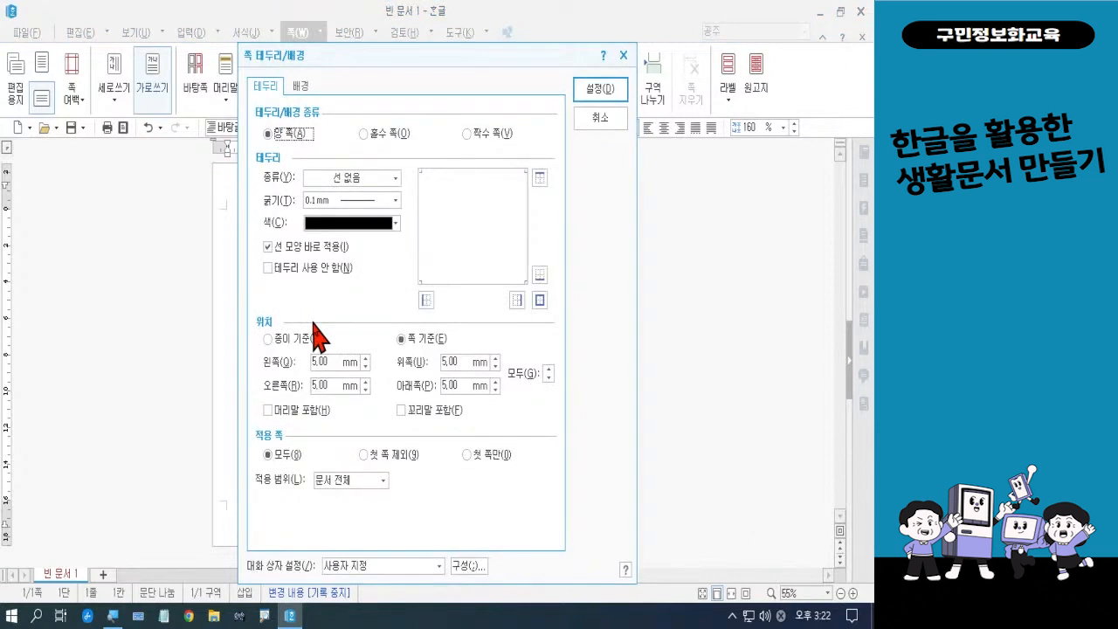
click(300, 85)
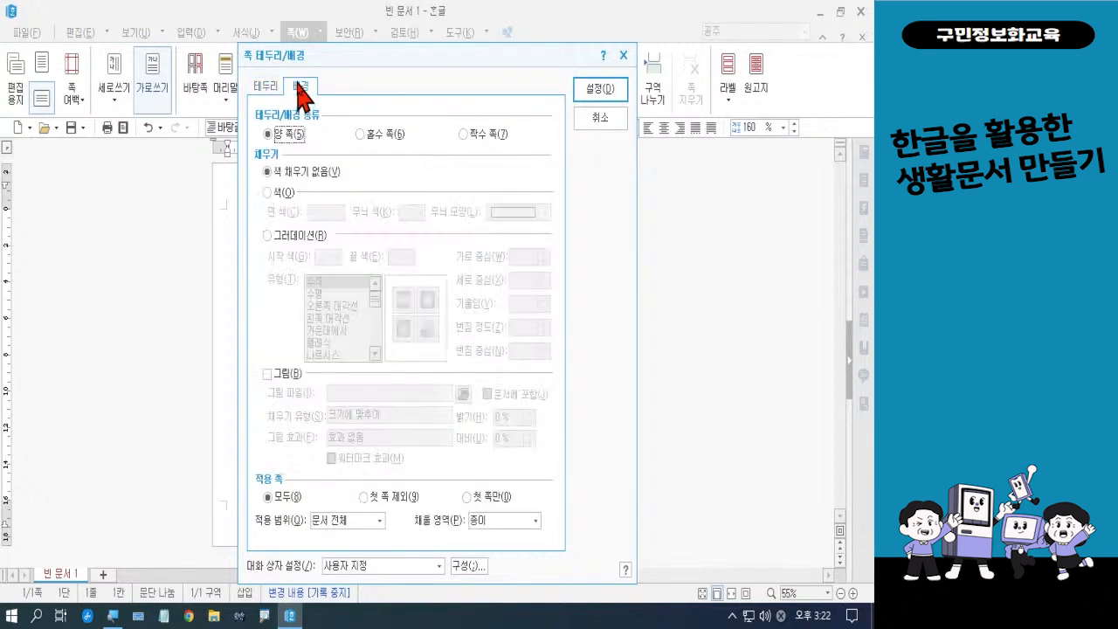
click(281, 376)
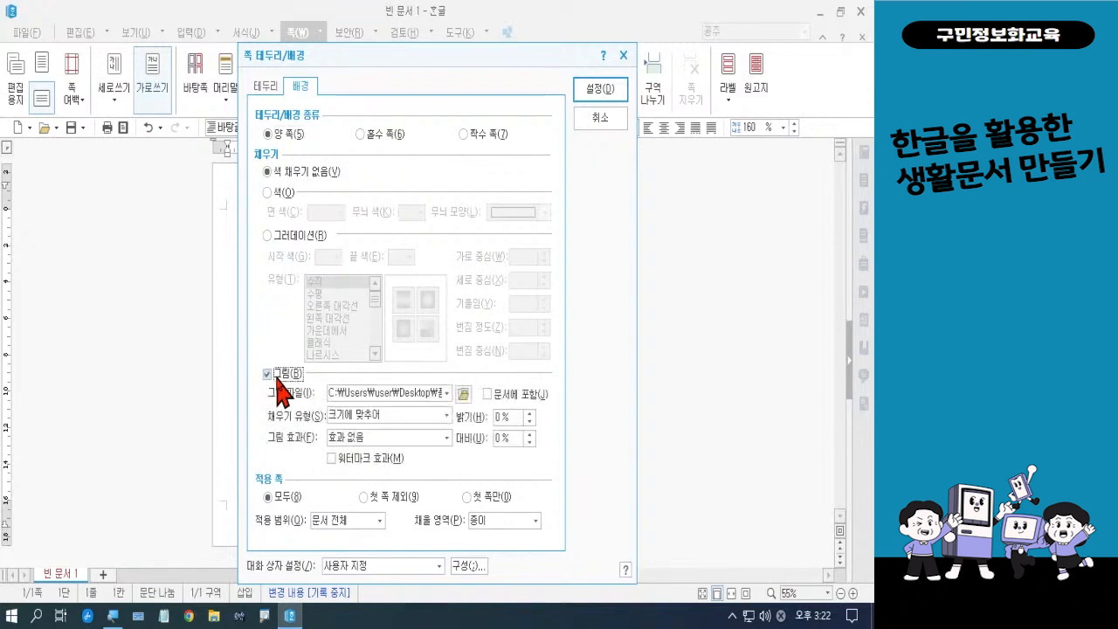
Step: Use 배경.jpg from the desktop folder 폼나는 문서 > 폼나는 문서 2회차 as the page background picture and apply it
click(464, 395)
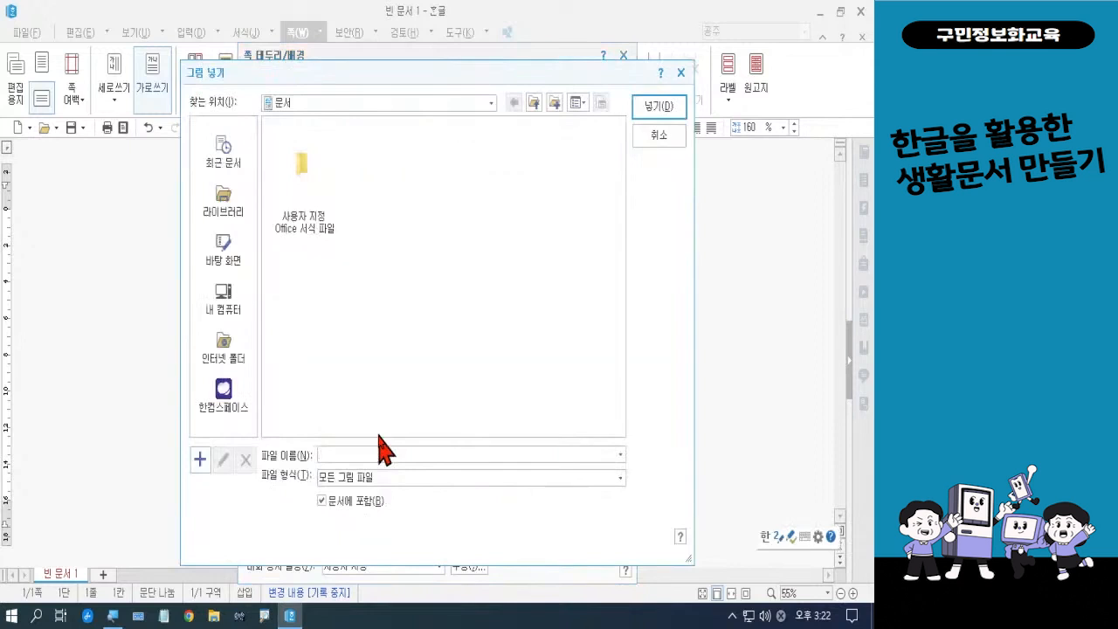
click(239, 275)
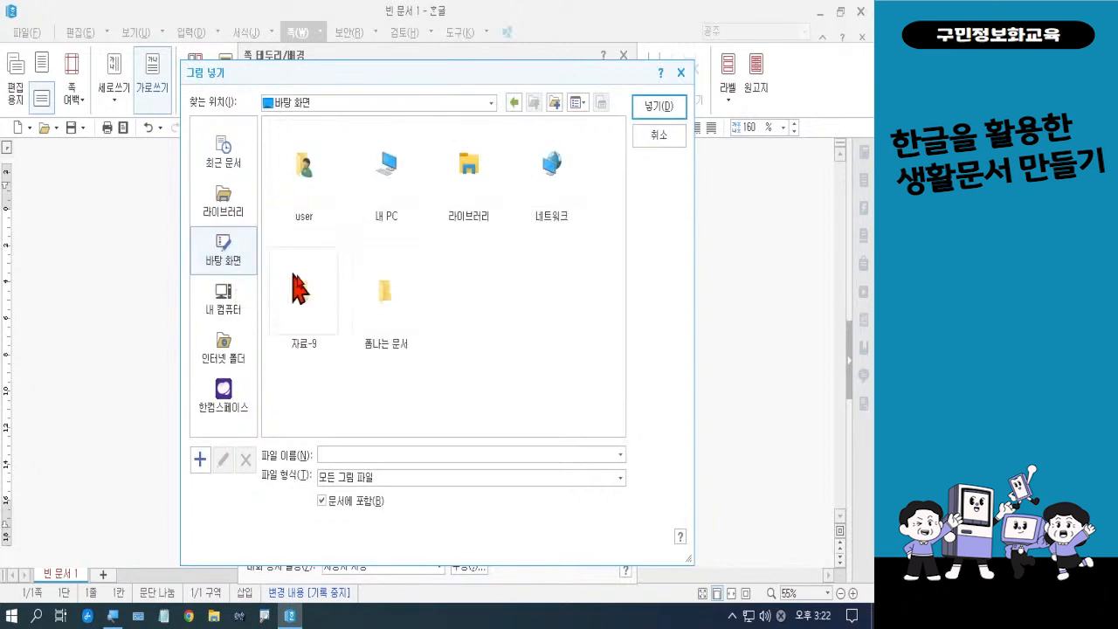
double_click(399, 318)
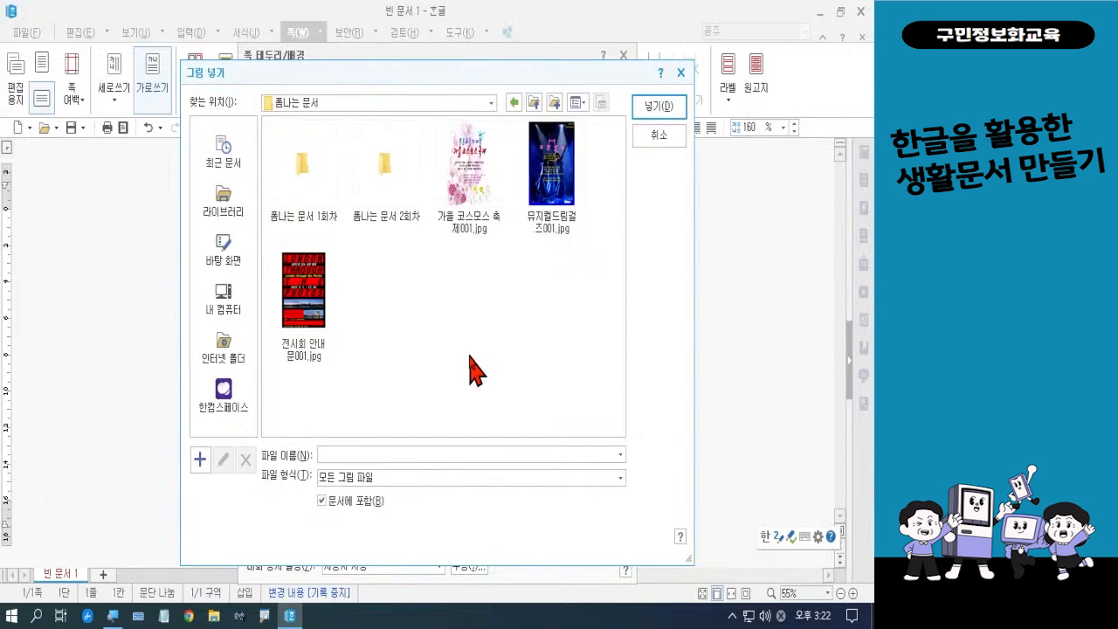
double_click(400, 188)
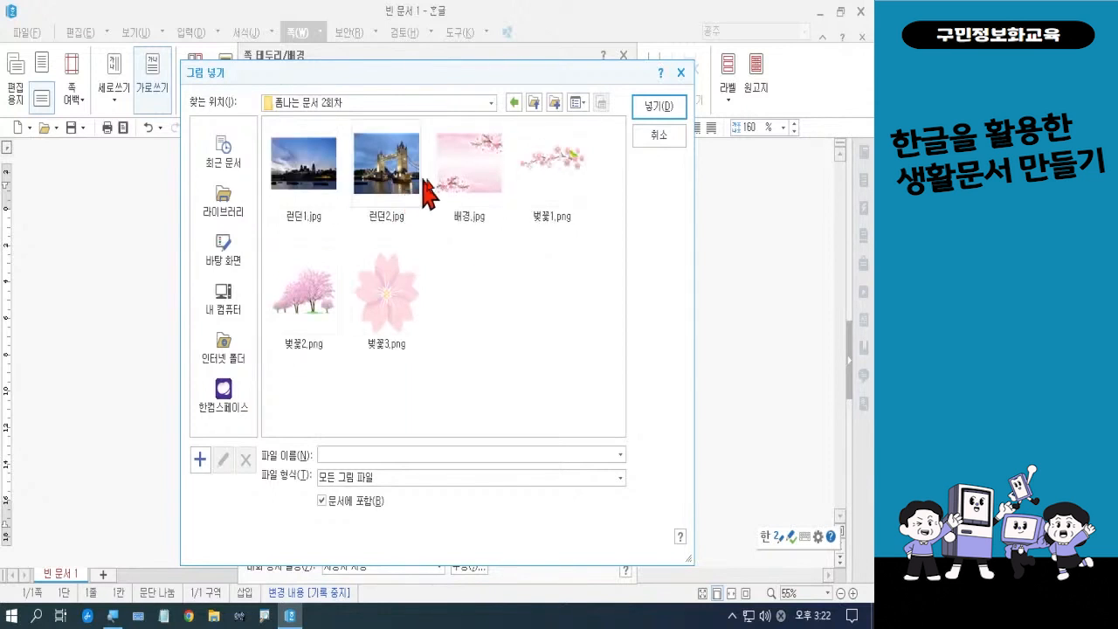
click(456, 175)
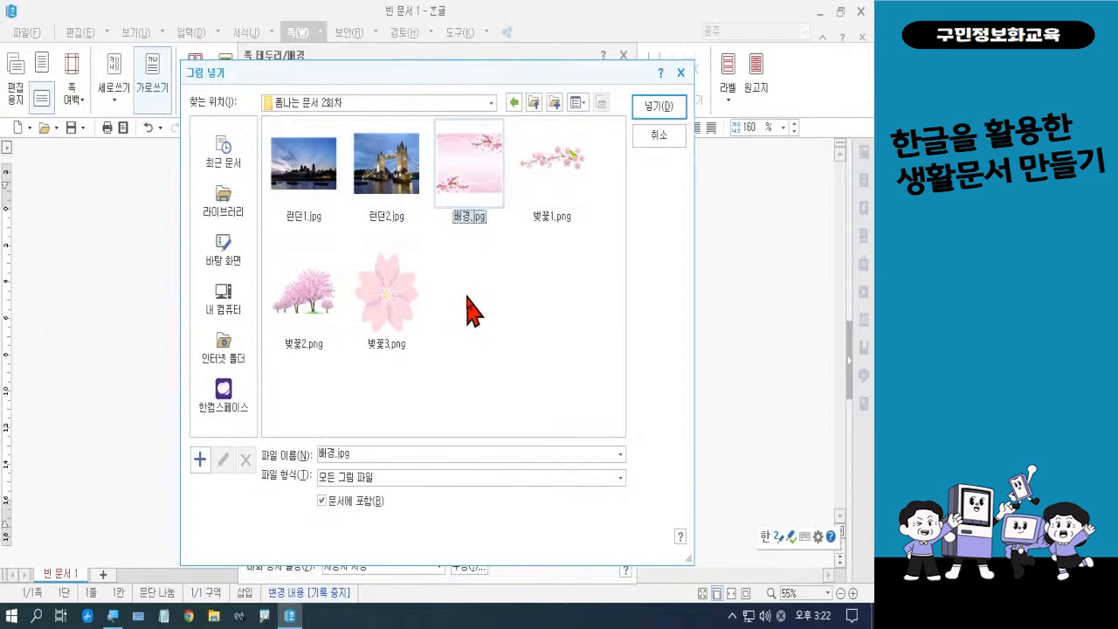
click(650, 114)
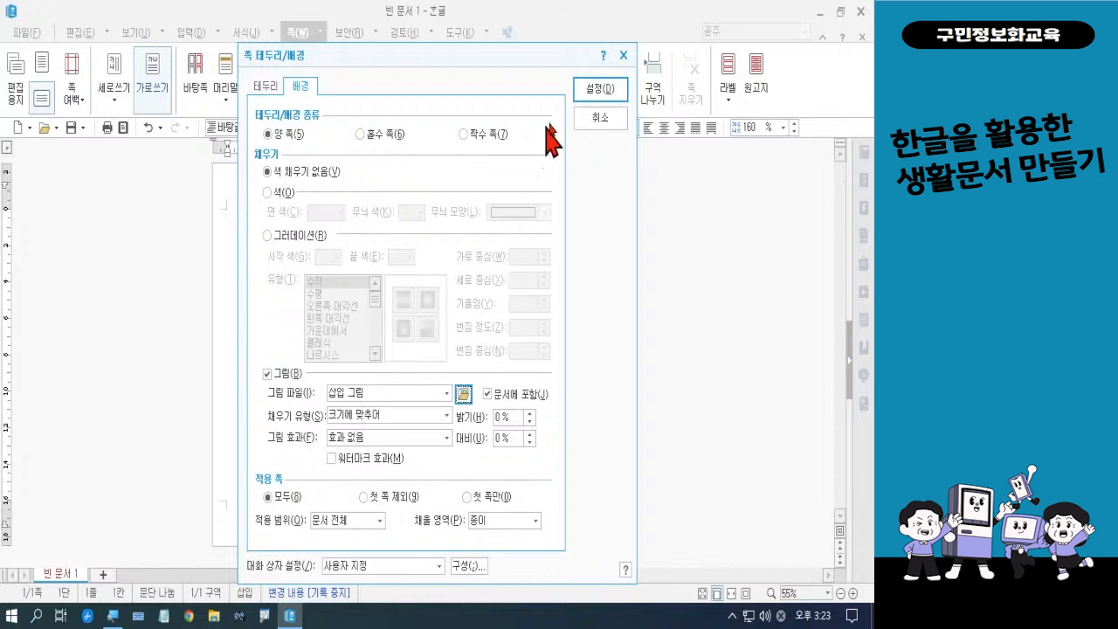
click(594, 91)
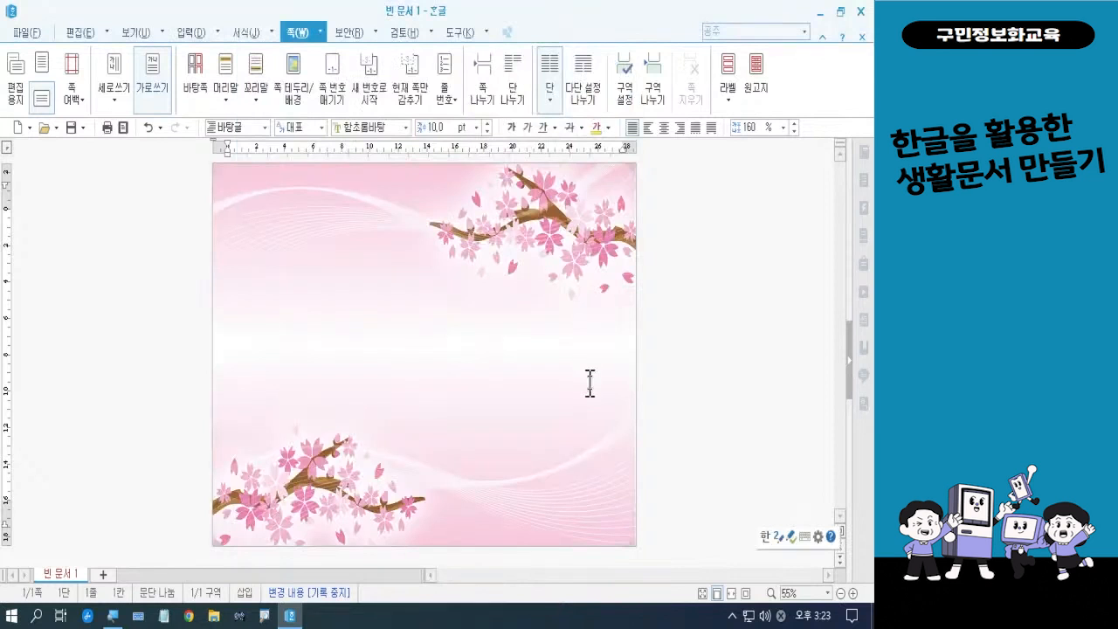
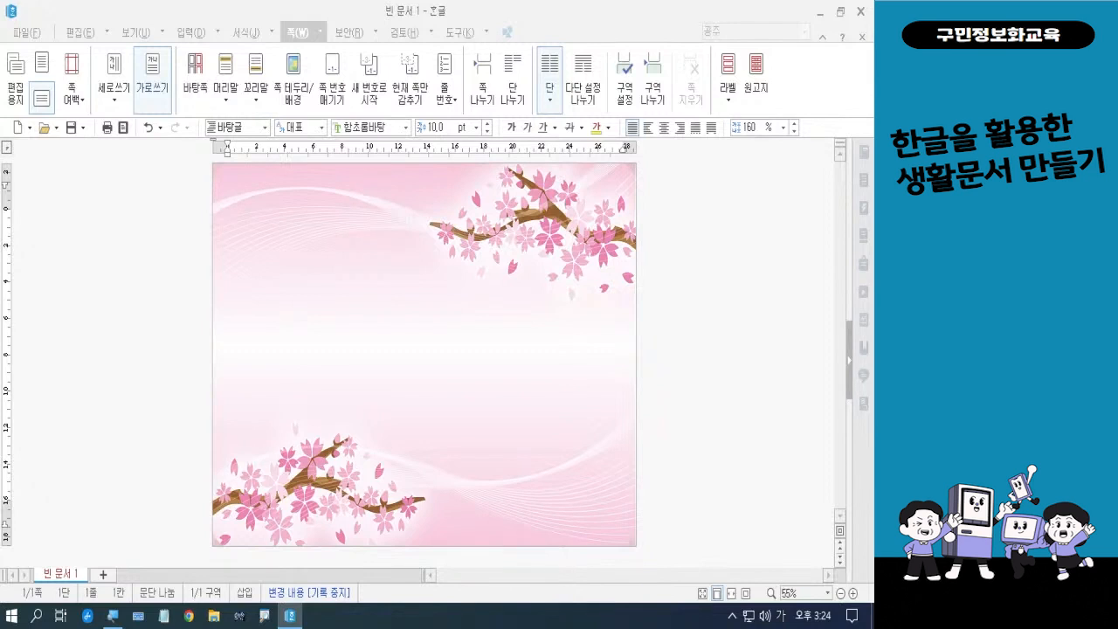
Step: Set the font size to 20 pt at the start of the document
key(Hangul)
click(239, 237)
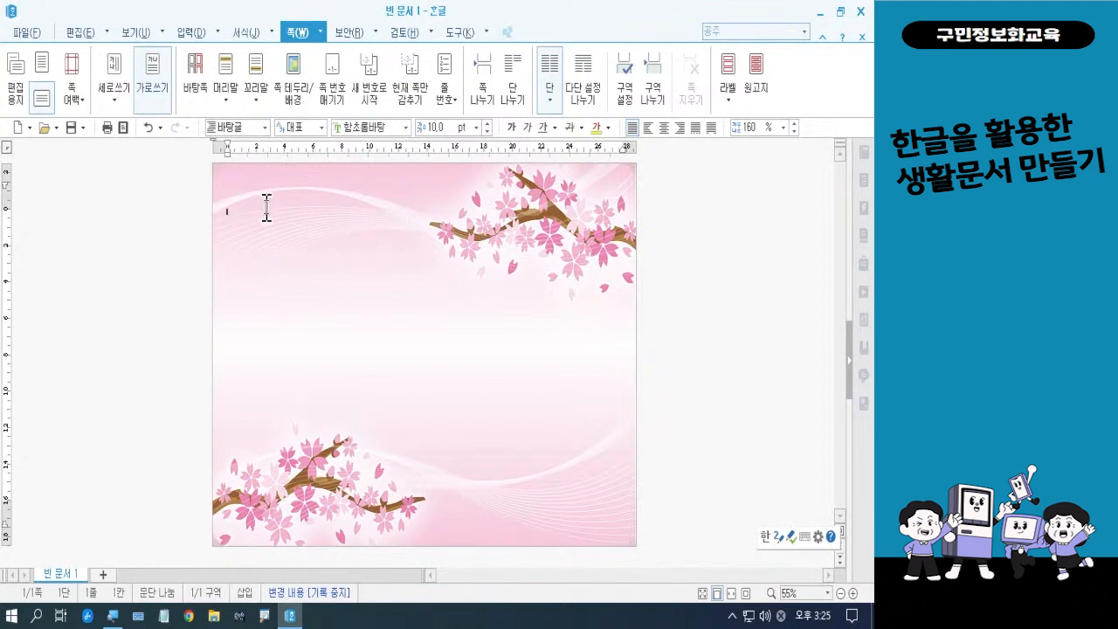
click(476, 128)
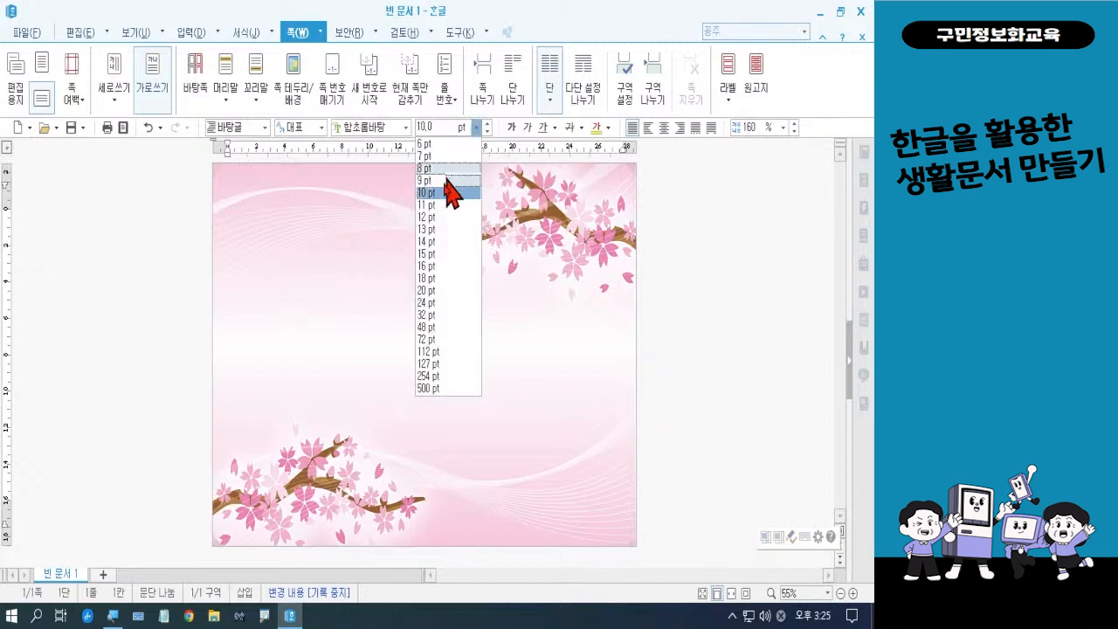
click(428, 291)
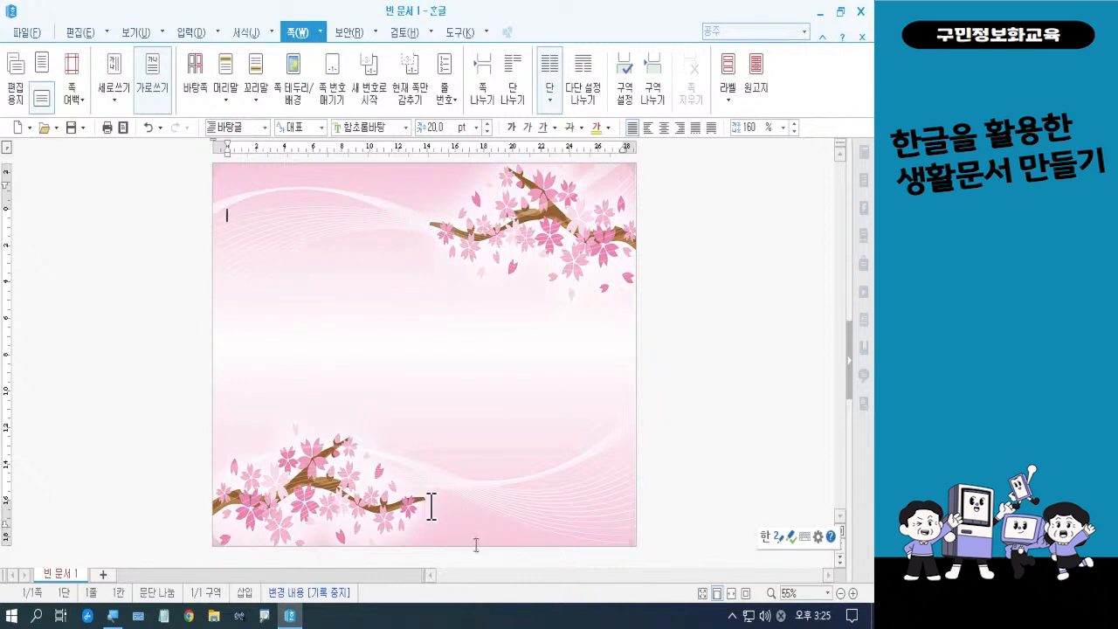
Step: Enter the title "전국 벚꽃길 Best 3" on the first line and add two line breaks after it
click(849, 594)
click(851, 593)
click(852, 593)
click(852, 593)
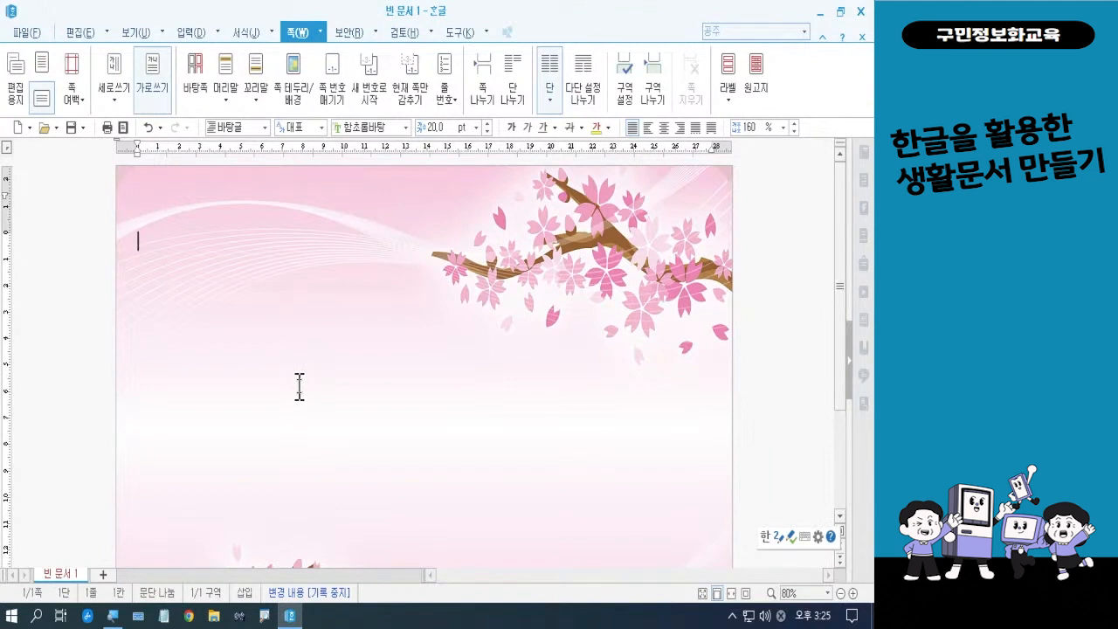
text(저ㄴ국 벚)
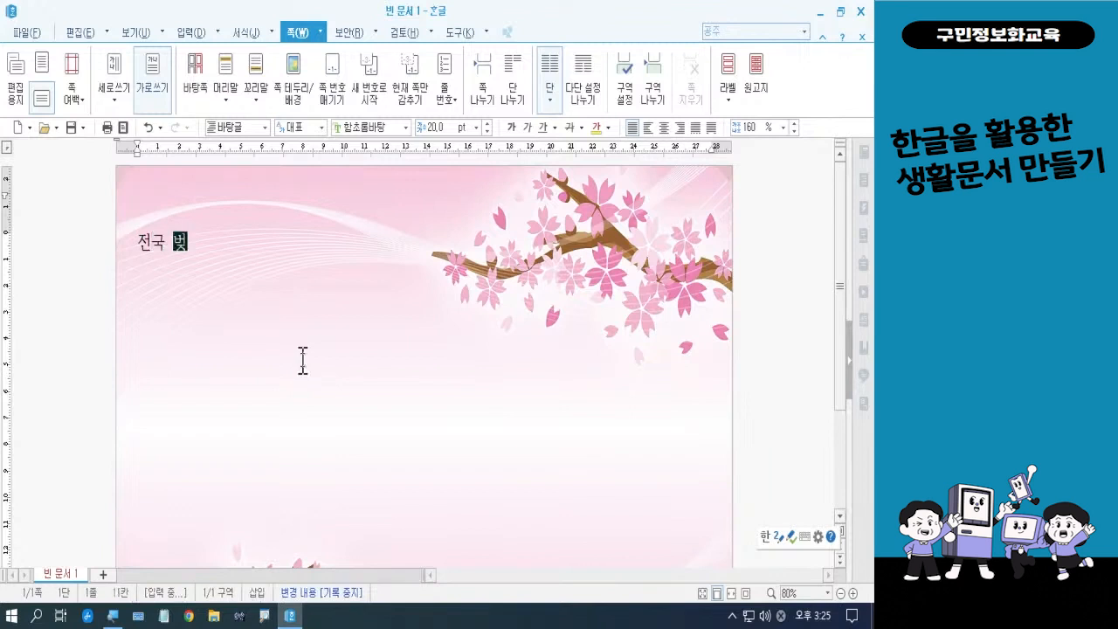
text(꽃길)
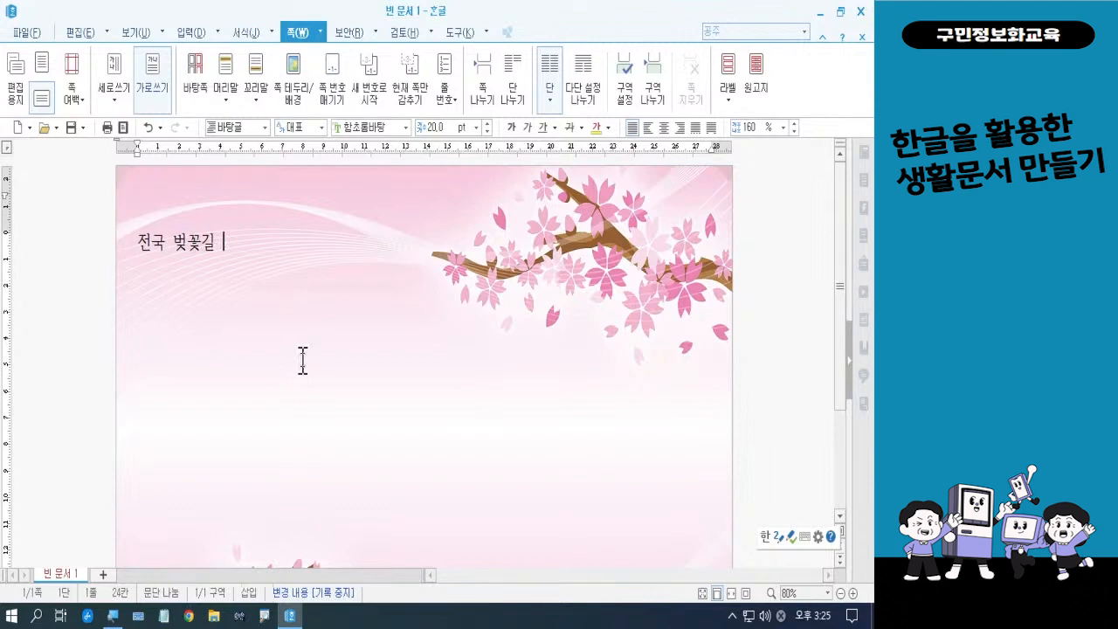
key(Hangul)
text(B)
text(WS)
key(BackSpace)
key(BackSpace)
text(est 3)
key(Return)
key(Return)
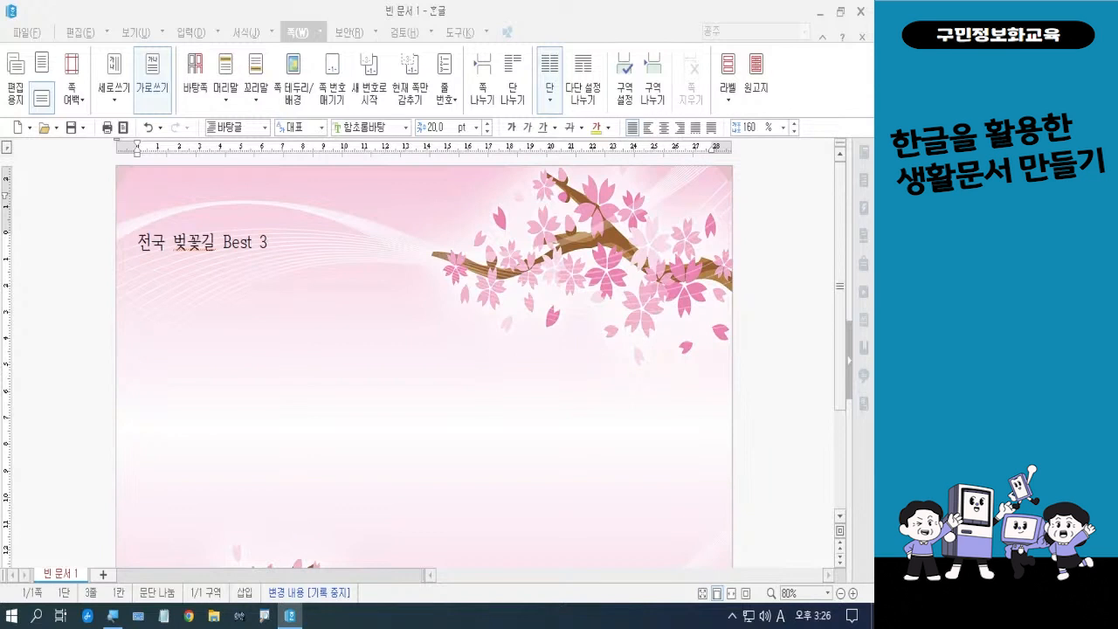
Step: Insert a table with 5 rows and 8 columns on the third line, below the title
key(Hangul)
click(135, 327)
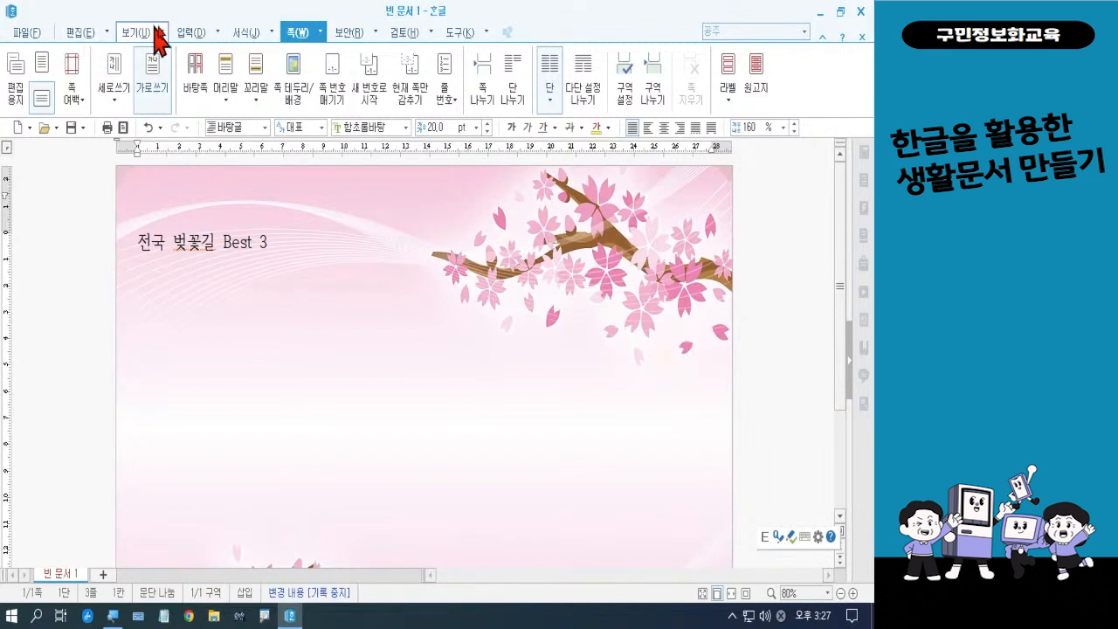
click(190, 33)
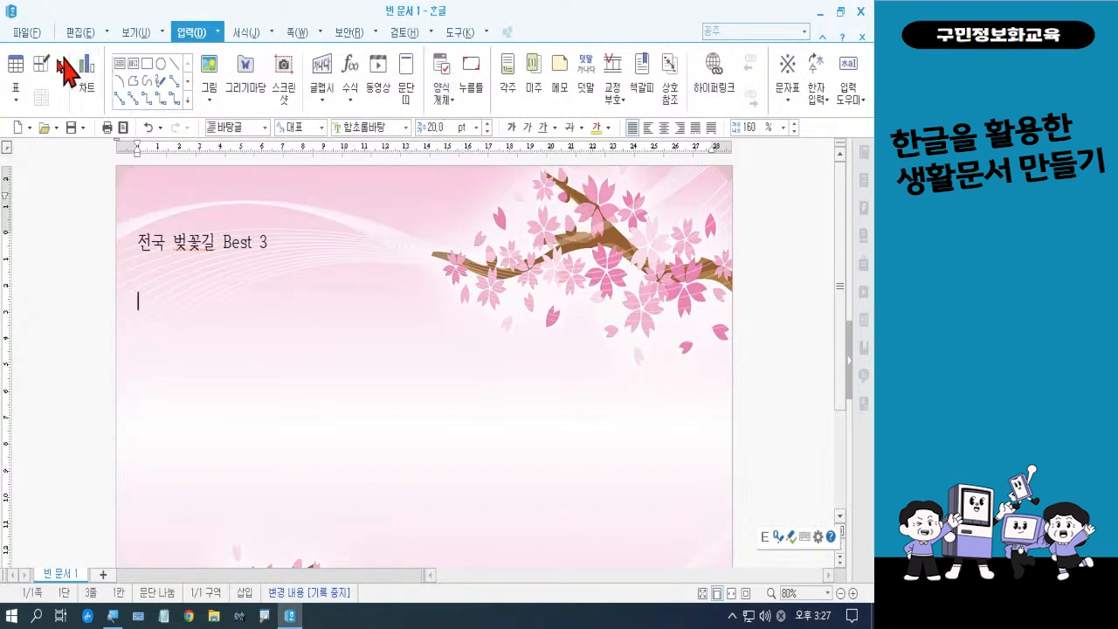
click(15, 70)
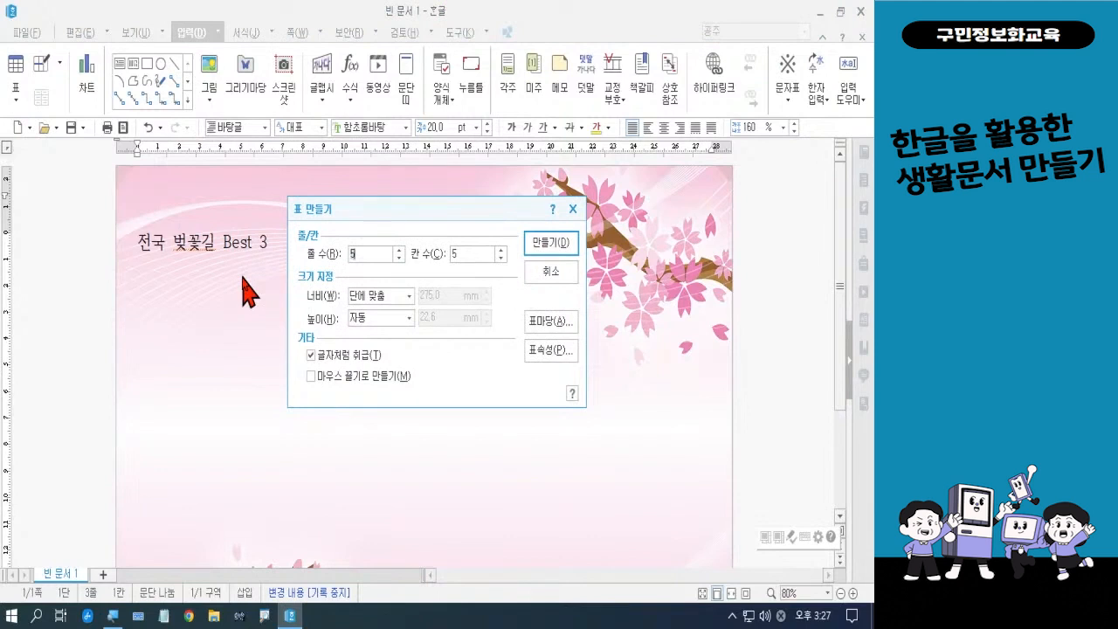
click(446, 253)
key(BackSpace)
text(8)
click(546, 246)
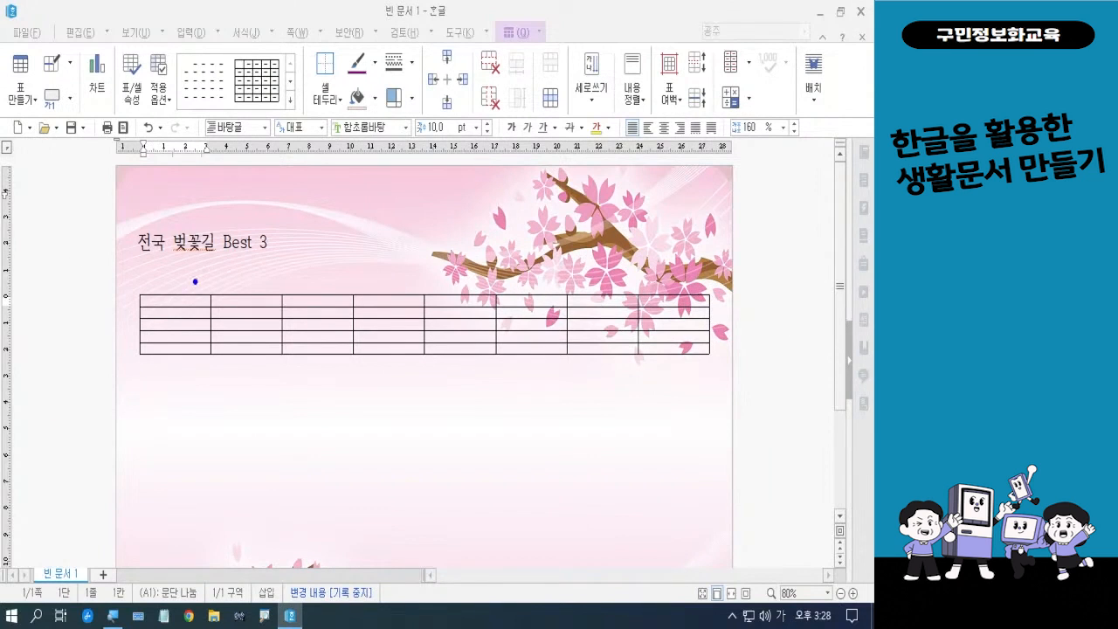
Step: Narrow the table's first and last columns to about half their width by moving their inner borders outward
drag(194, 280, 225, 386)
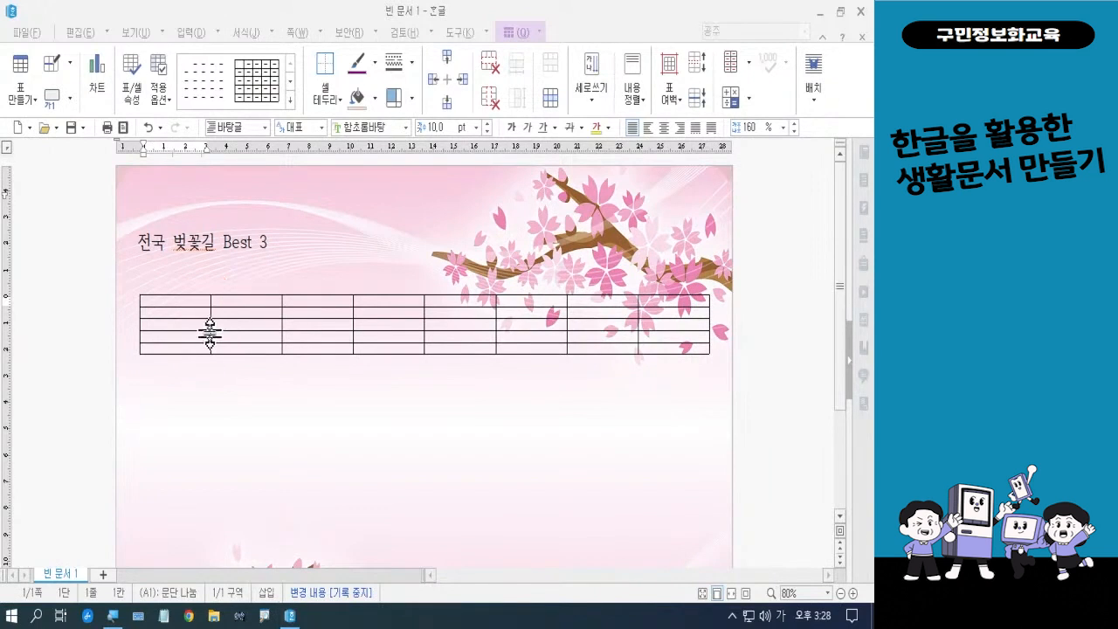
drag(211, 327, 174, 325)
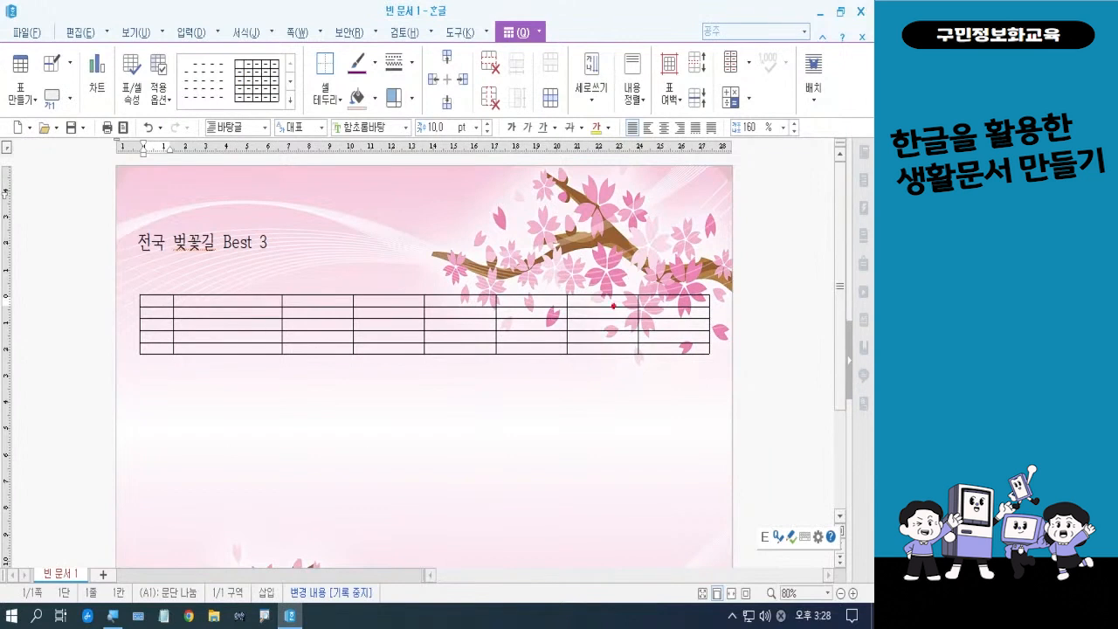
drag(620, 273, 664, 367)
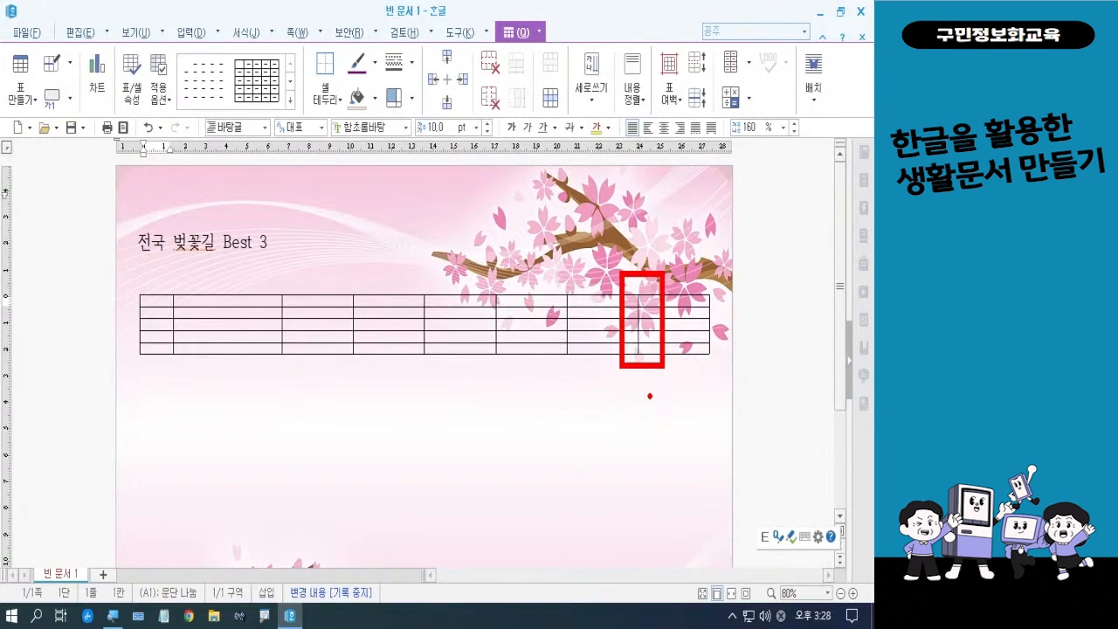
key(Escape)
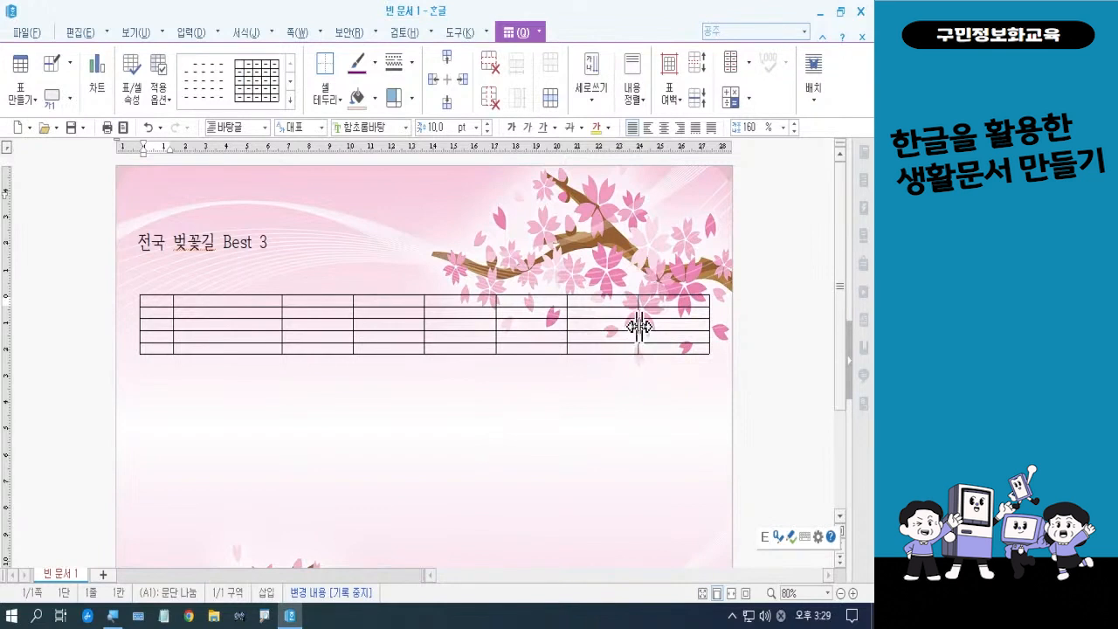
drag(639, 326, 682, 334)
drag(682, 319, 679, 323)
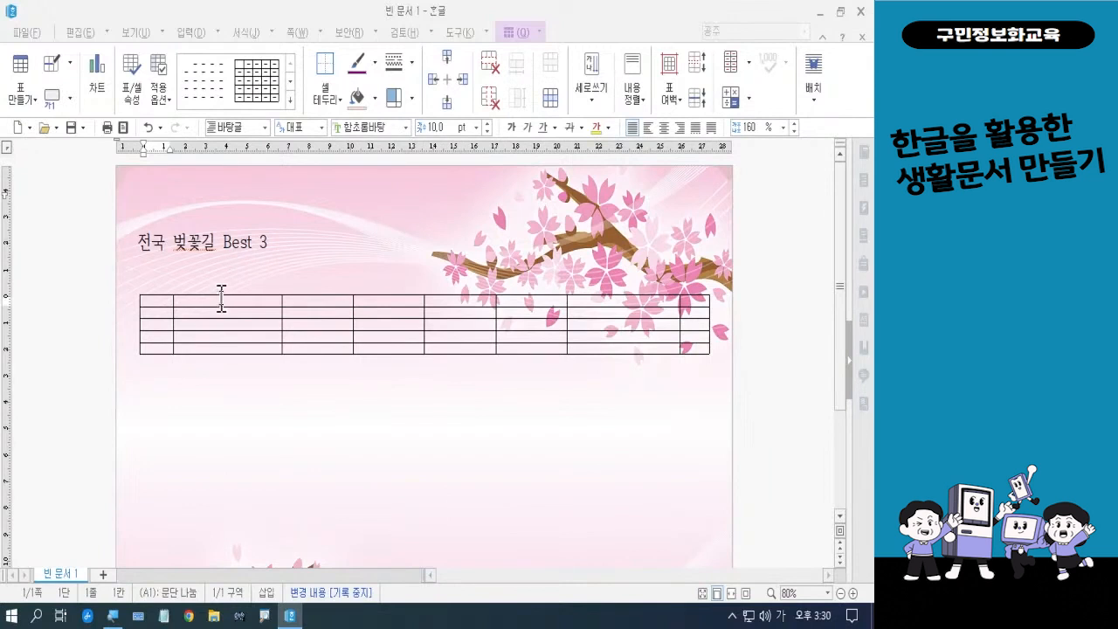
Step: Make the six middle columns of the table equal in width, leaving out the narrow first and last columns
drag(221, 298, 593, 353)
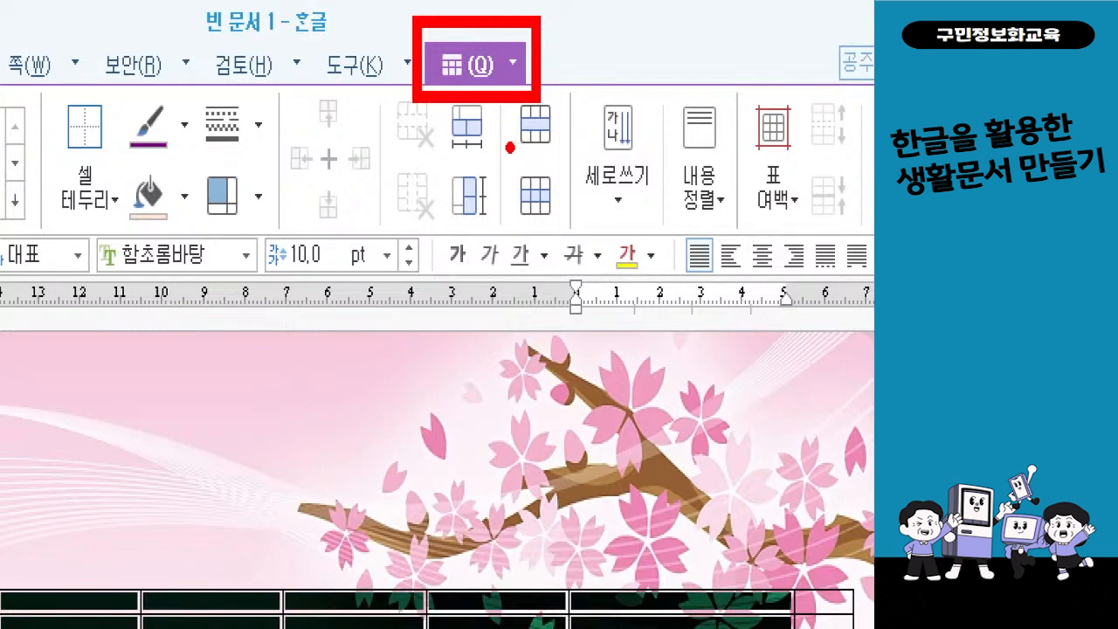
mouse_move(511, 147)
mouse_down()
mouse_move(445, 159)
mouse_move(431, 107)
mouse_move(471, 96)
mouse_move(503, 122)
mouse_move(504, 147)
mouse_up()
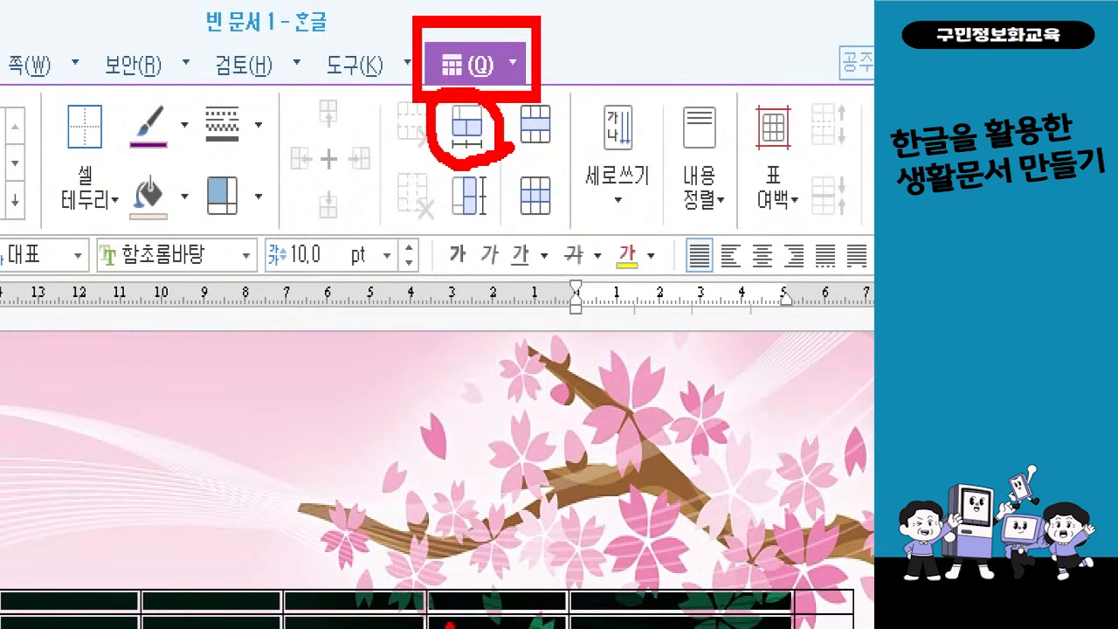
key(Escape)
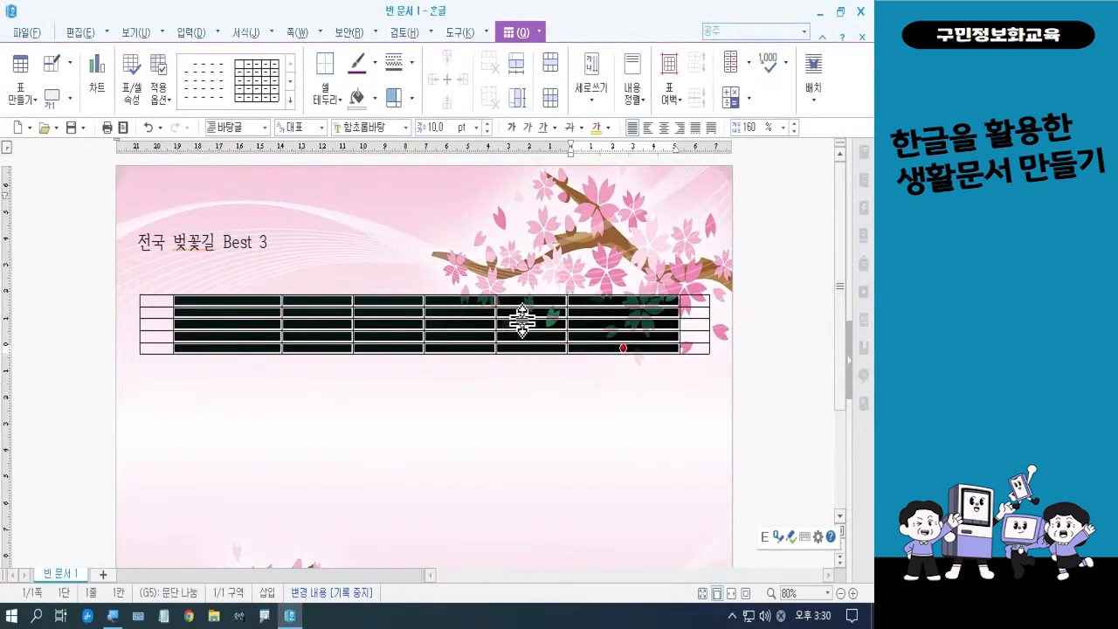
right_click(520, 318)
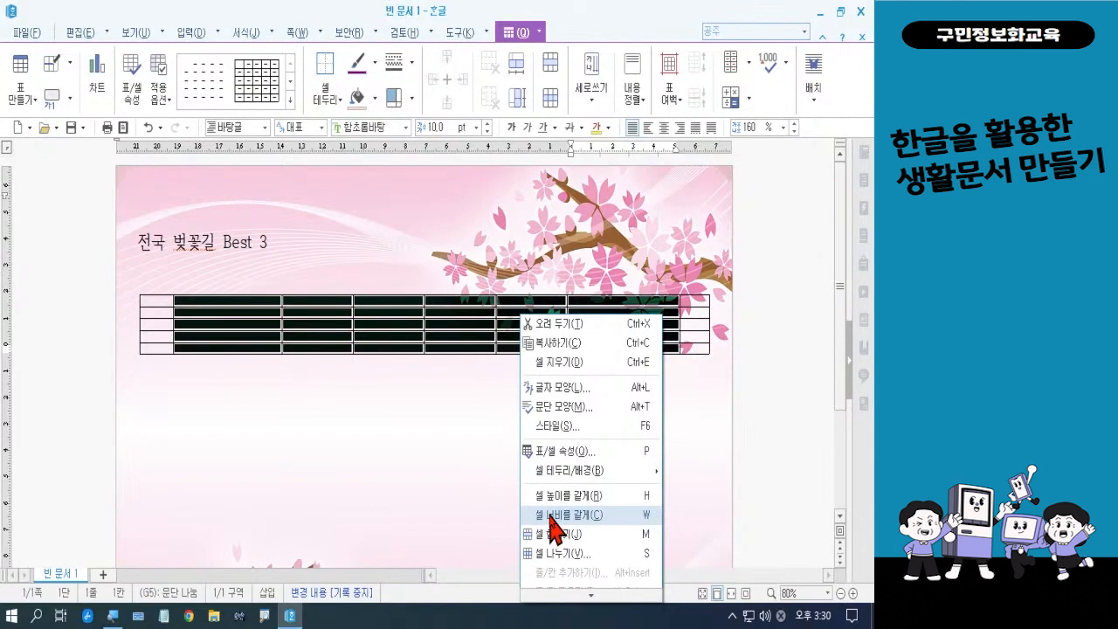
click(553, 517)
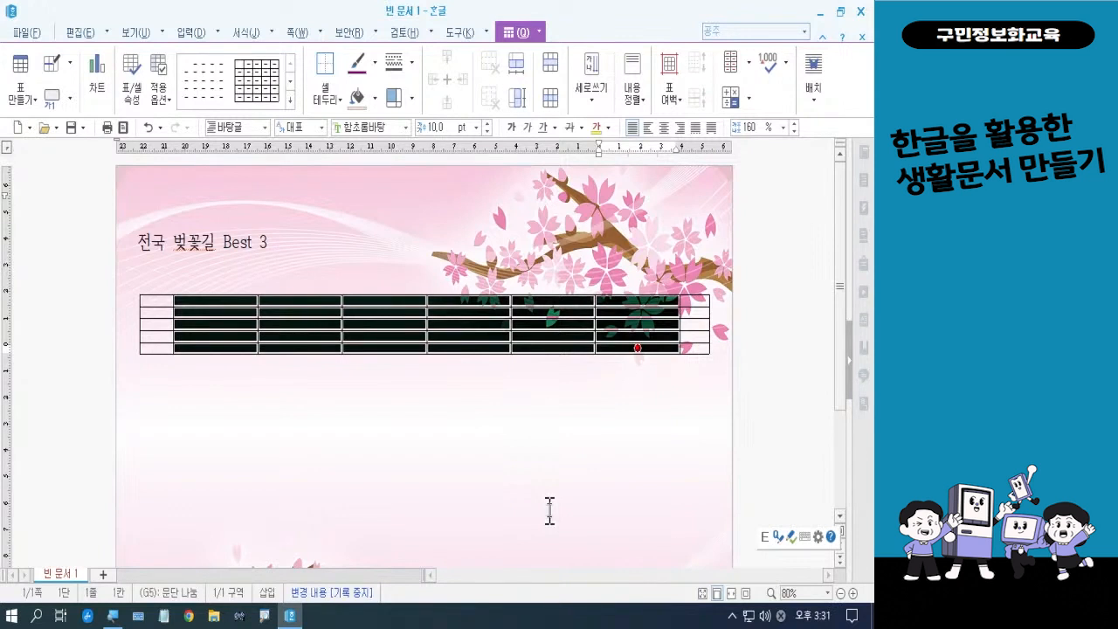
click(550, 511)
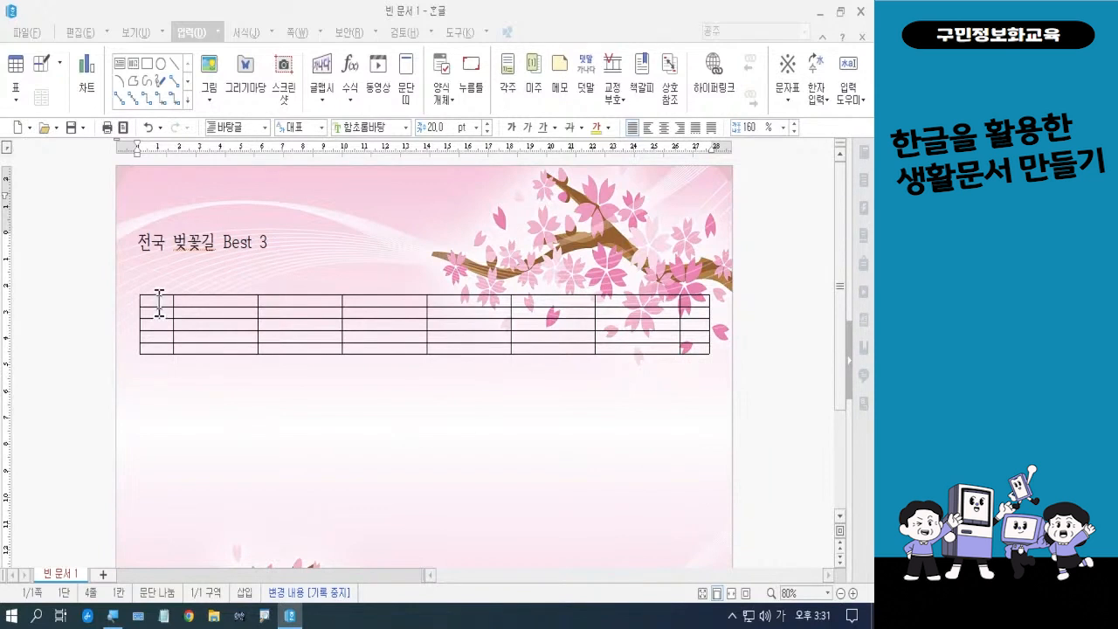
drag(159, 301, 691, 301)
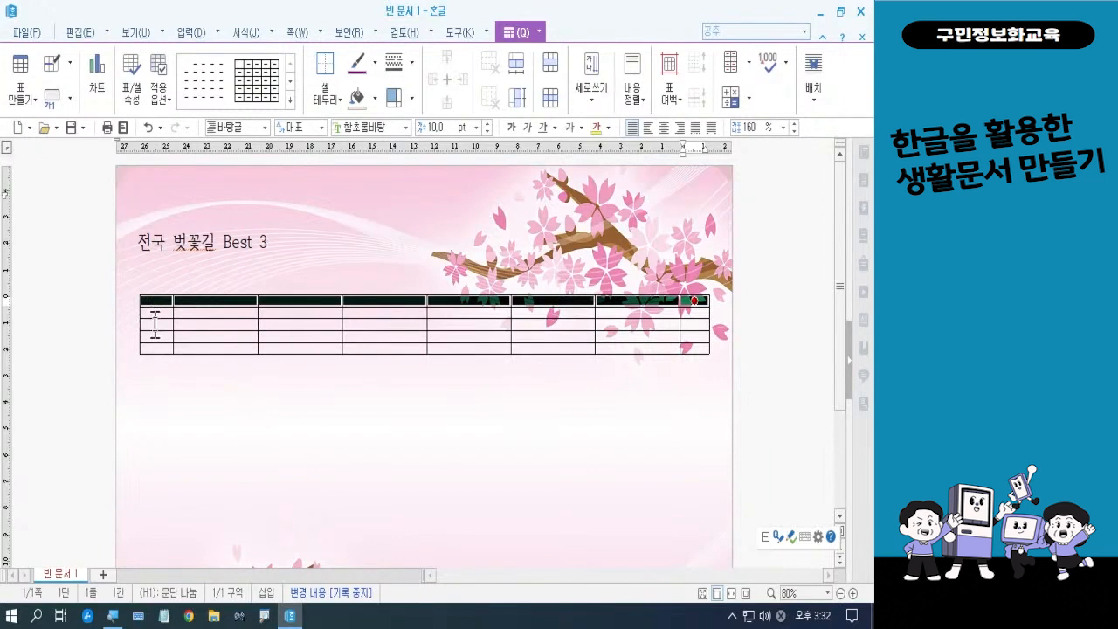
drag(150, 323, 688, 323)
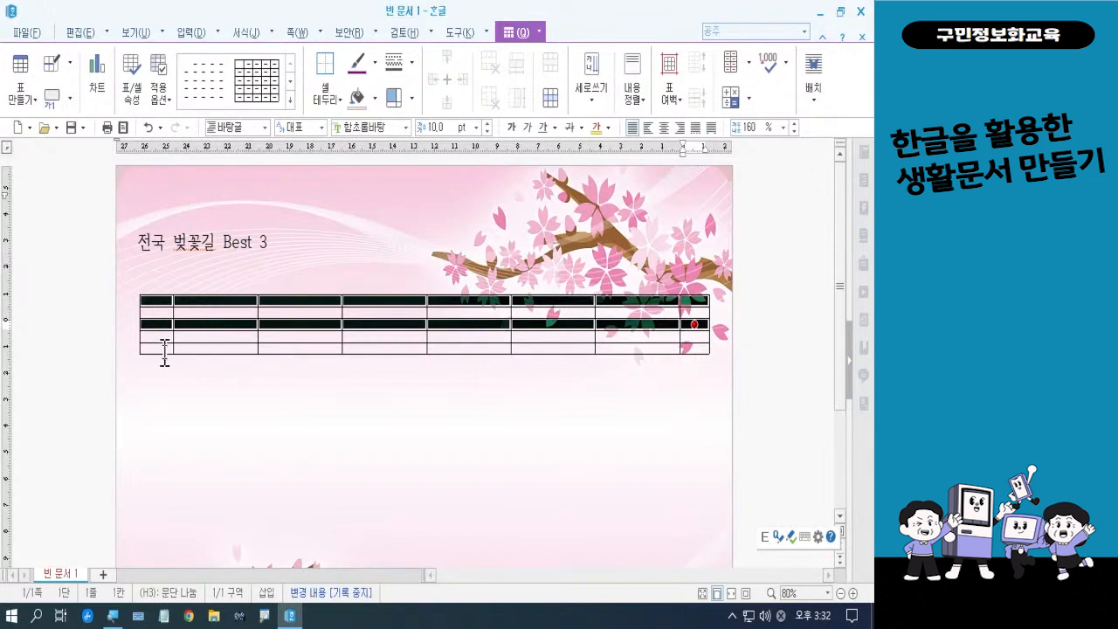
drag(164, 349, 694, 354)
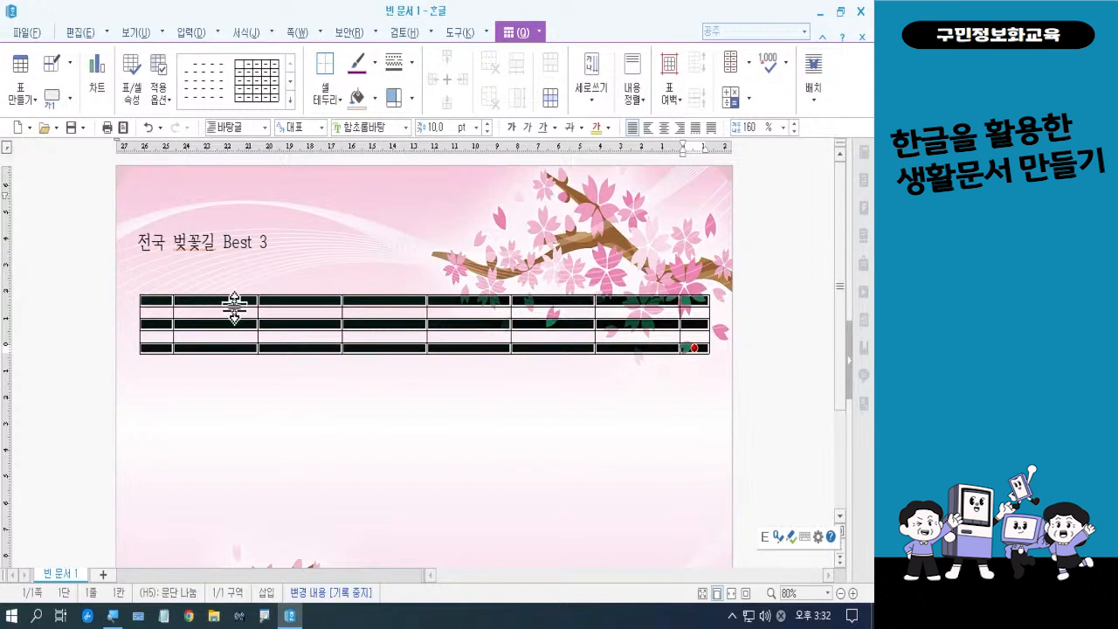
click(207, 300)
drag(207, 301, 691, 299)
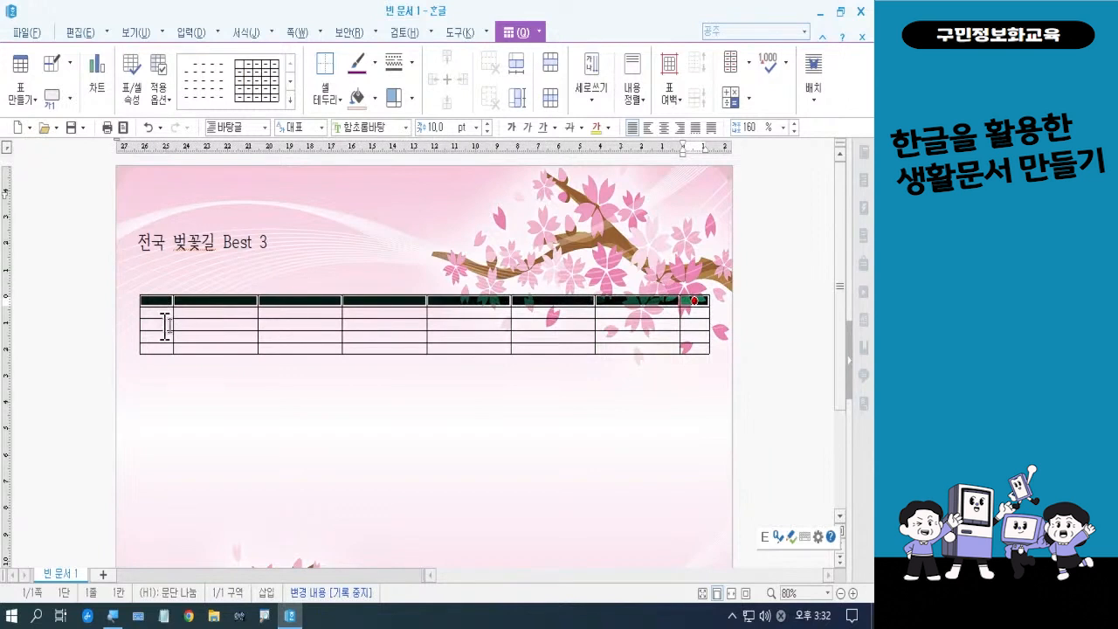
click(283, 415)
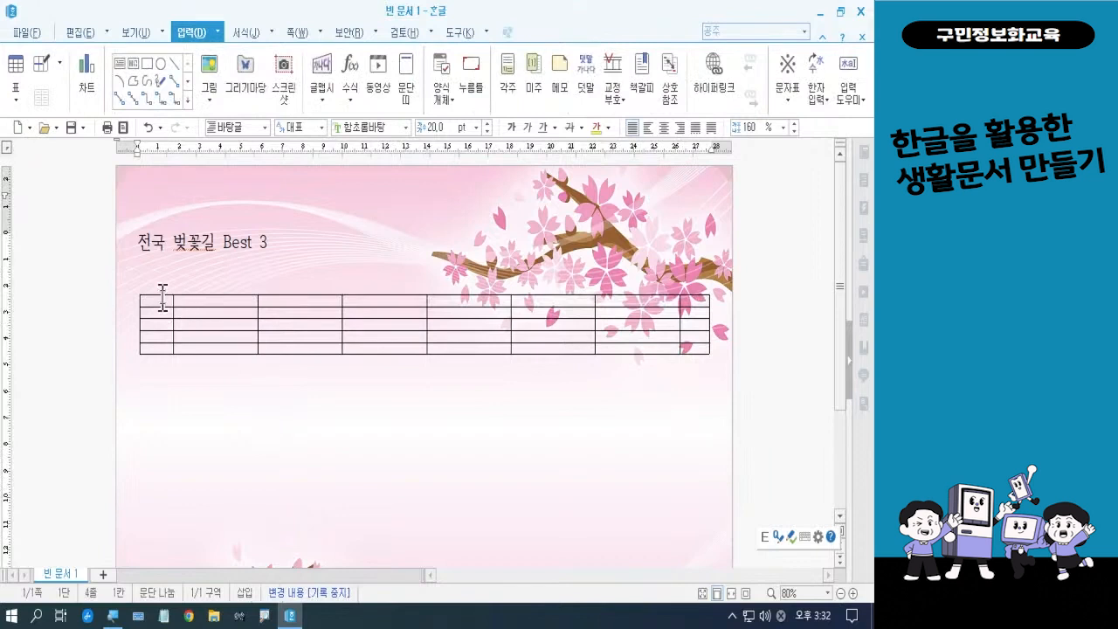
Step: Merge the cells of the table's first, third and fifth rows so that each of these rows is a single cell
drag(162, 298, 690, 299)
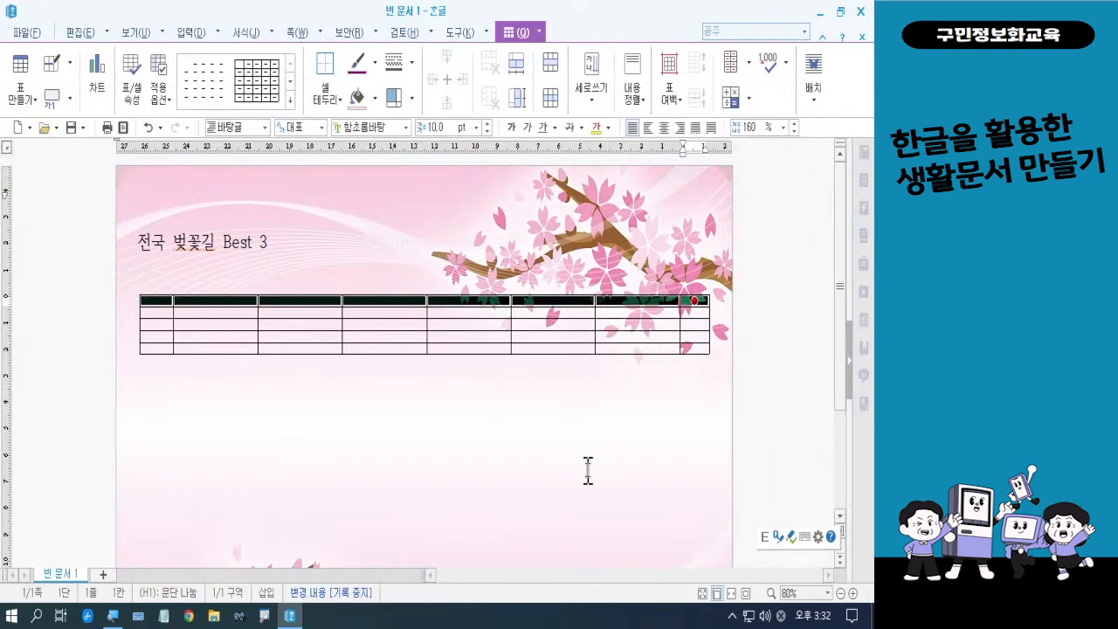
key(Escape)
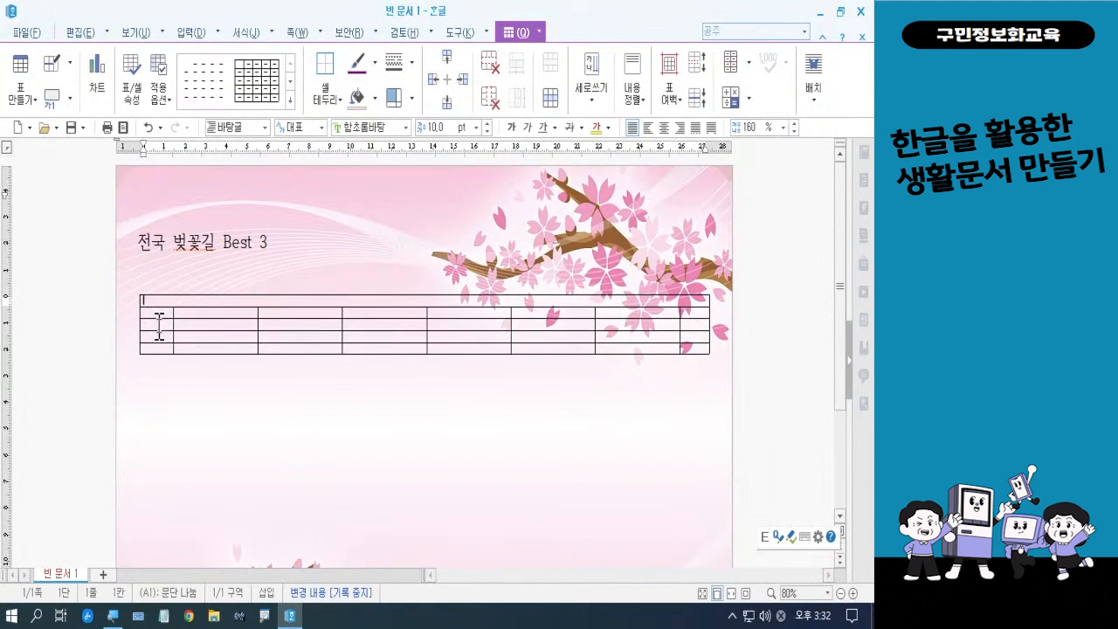
drag(162, 323, 692, 323)
key(m)
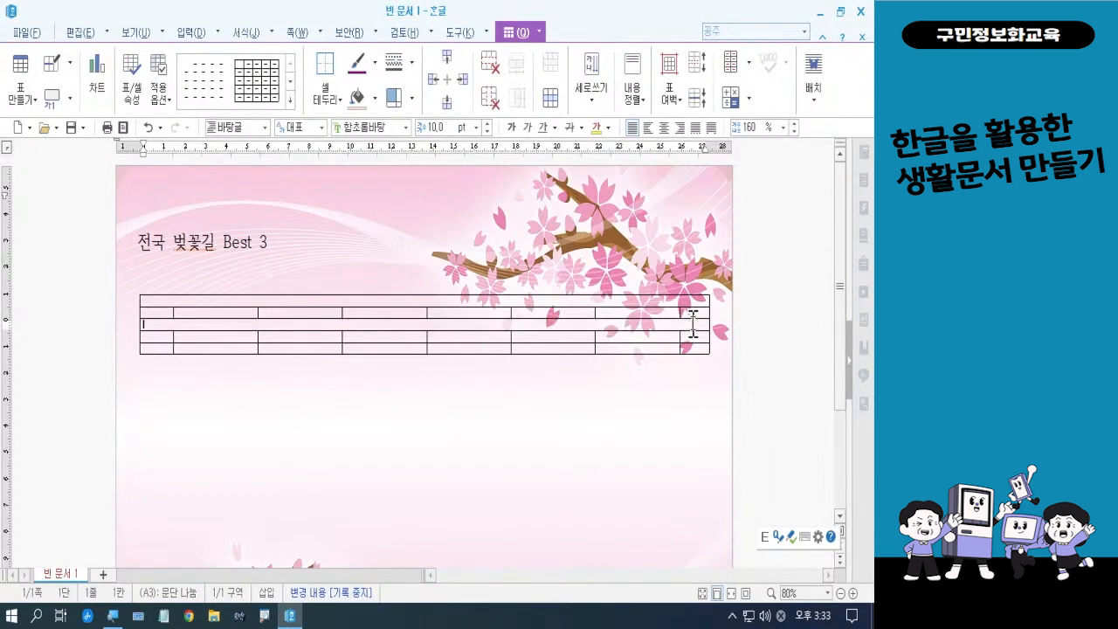
drag(163, 345, 687, 347)
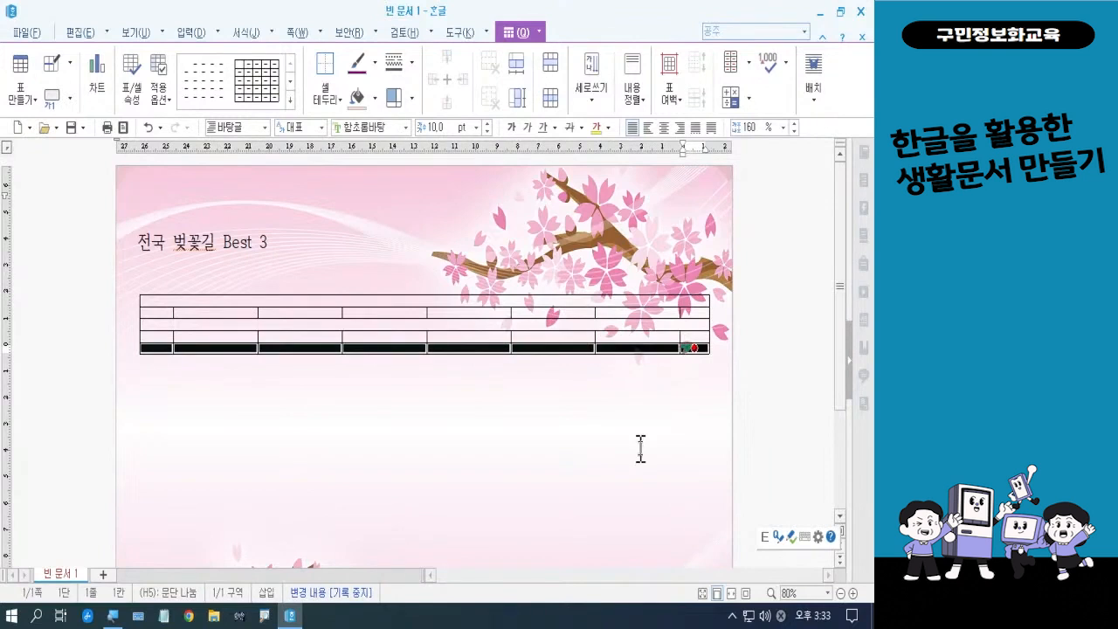
key(m)
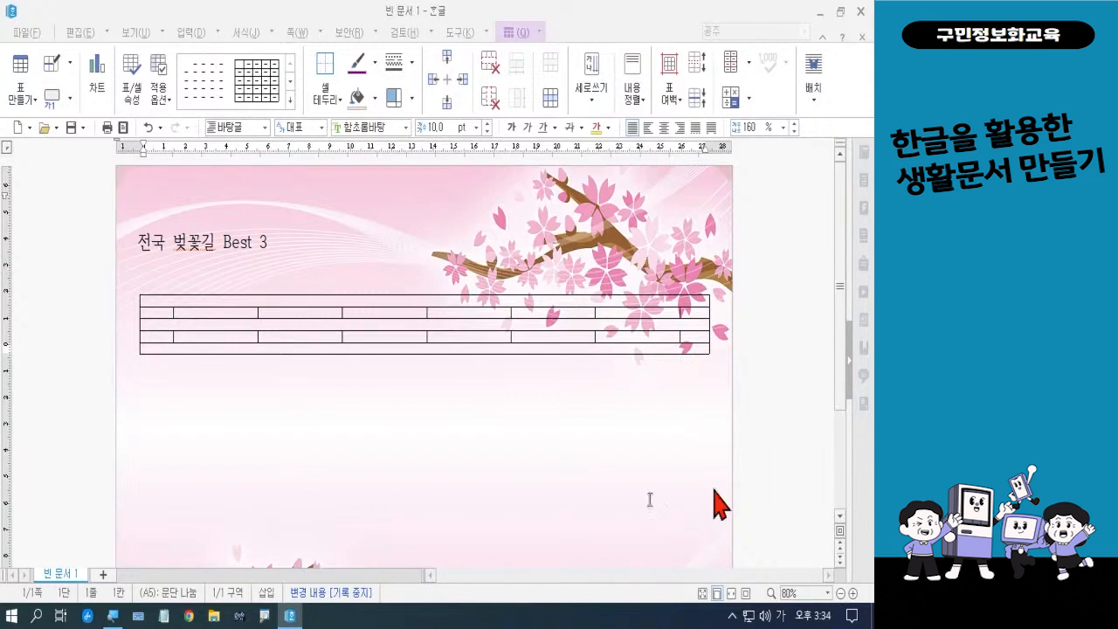
Step: Make the table's second and fourth rows taller by setting the font size of all their cells to 60 pt
drag(163, 312, 679, 323)
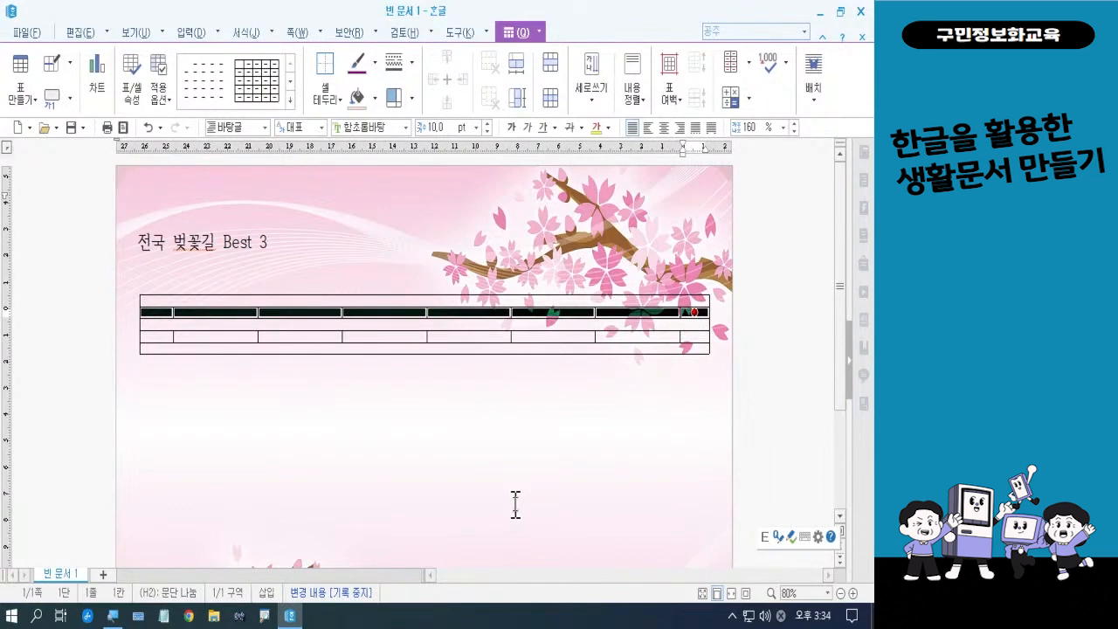
click(166, 336)
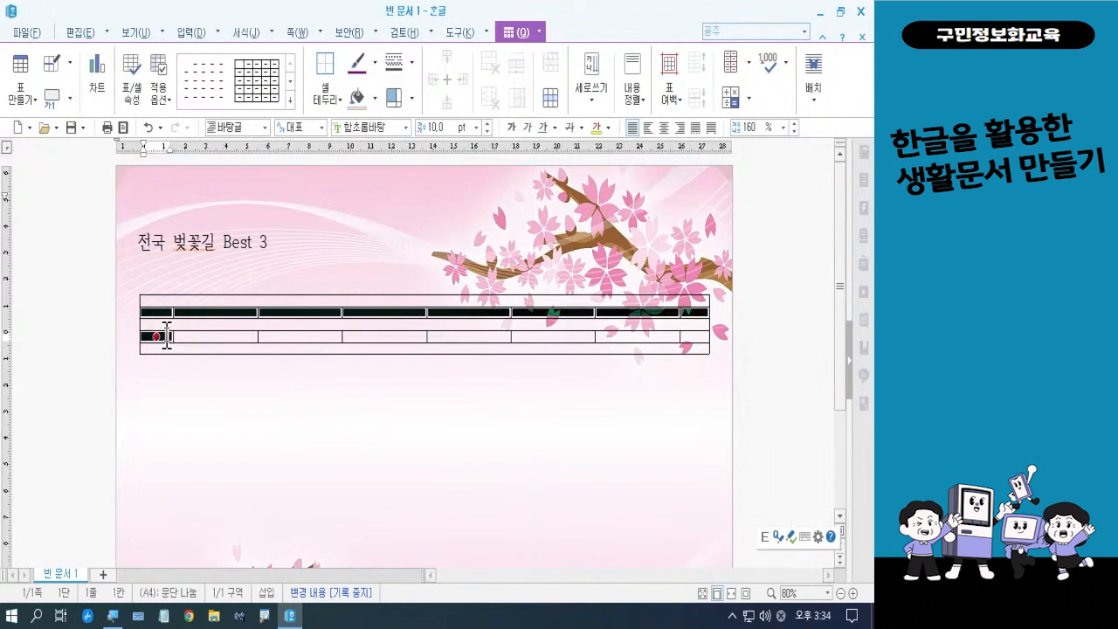
drag(166, 336, 702, 336)
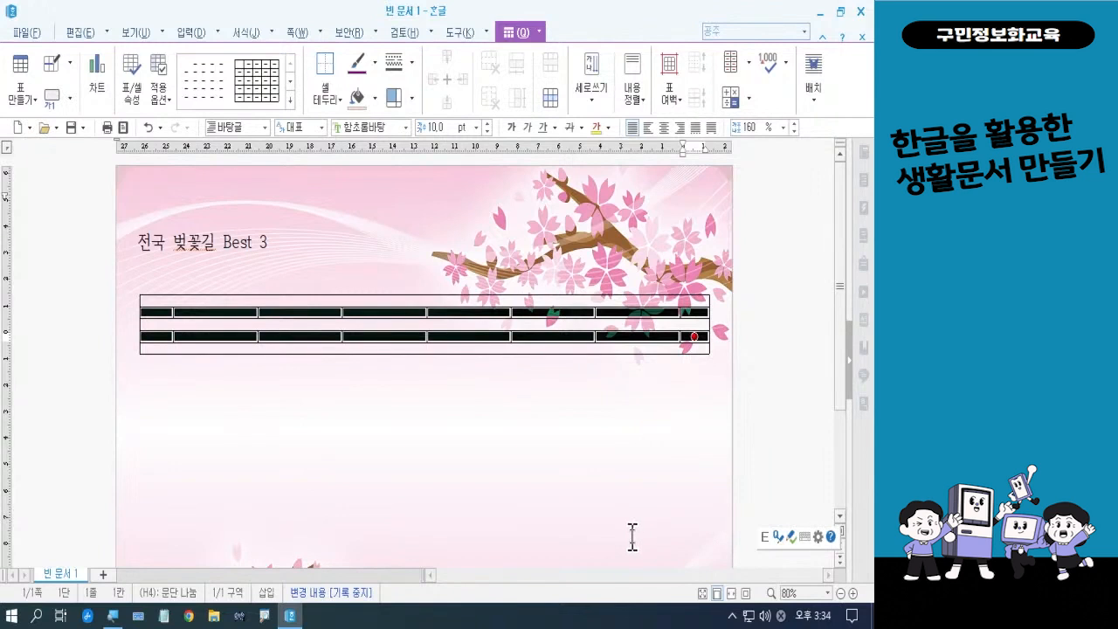
click(437, 127)
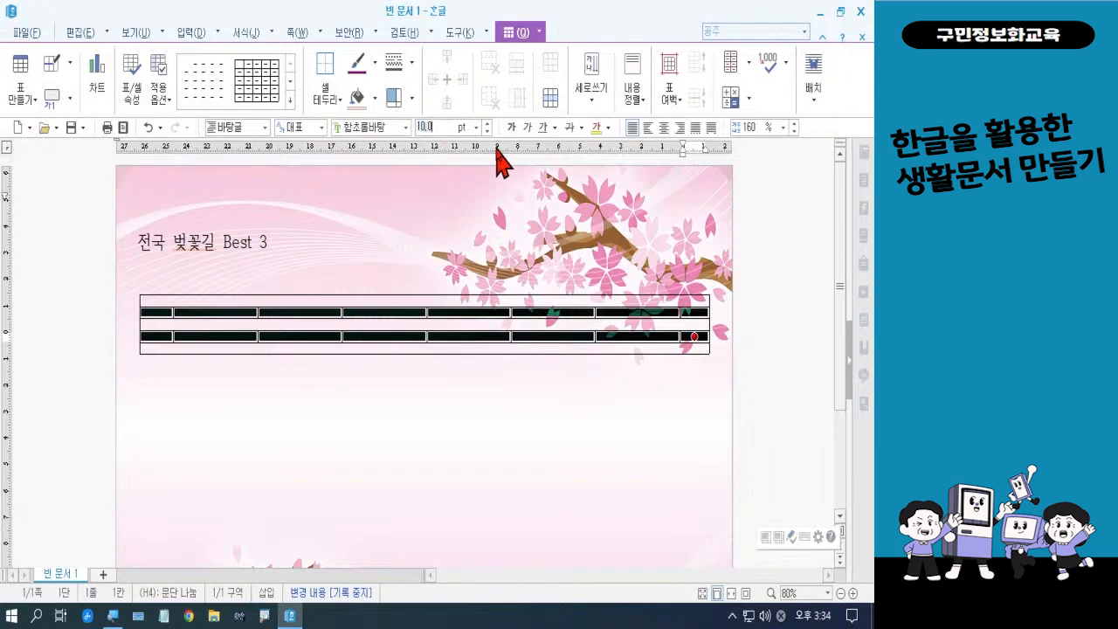
text(60)
key(Return)
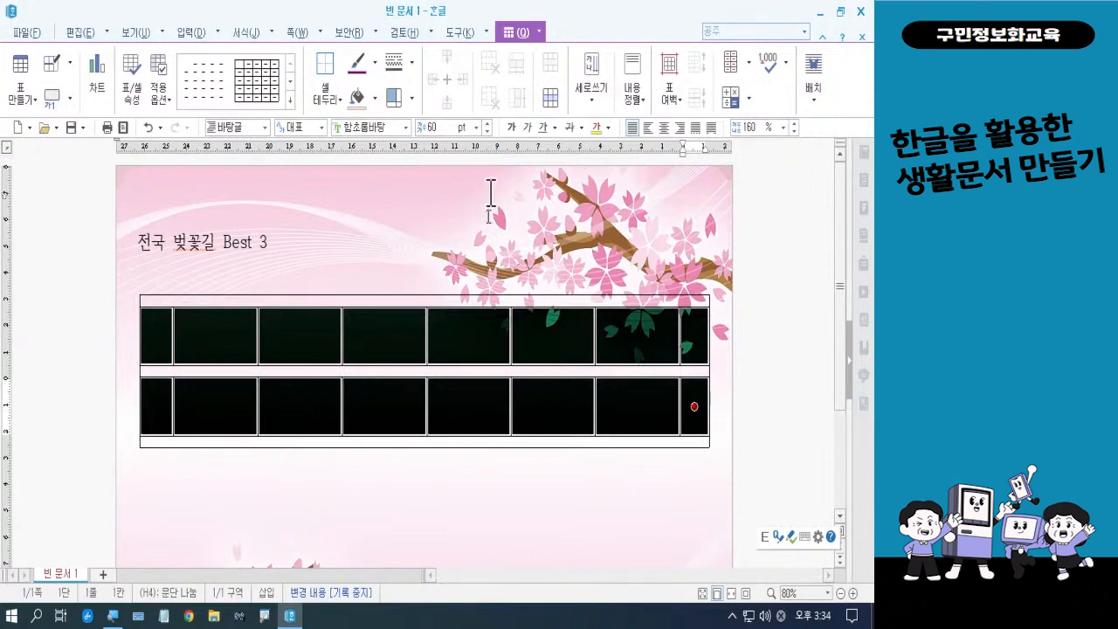
click(497, 508)
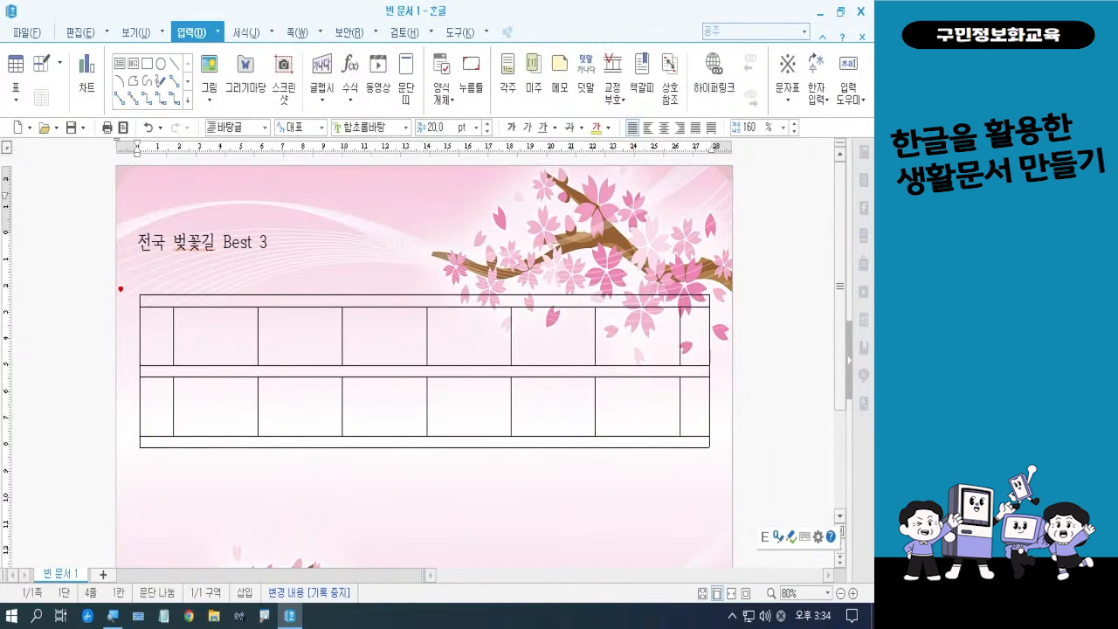
mouse_move(122, 281)
mouse_down()
mouse_move(146, 363)
mouse_move(156, 465)
mouse_up()
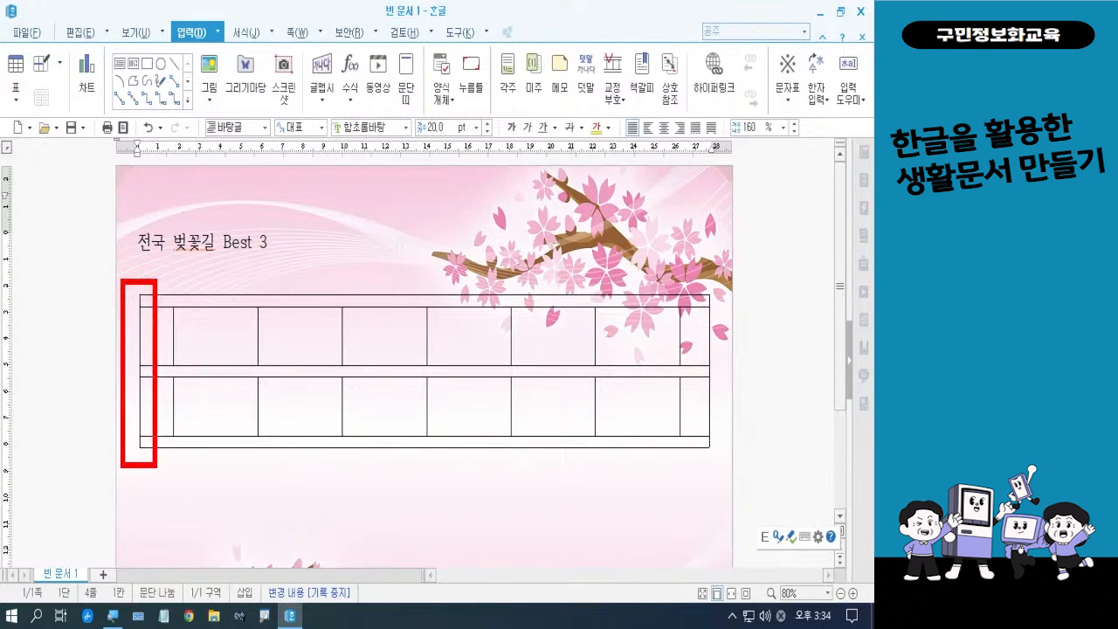
mouse_move(699, 271)
mouse_down()
mouse_move(709, 297)
mouse_move(698, 408)
mouse_move(723, 288)
mouse_up()
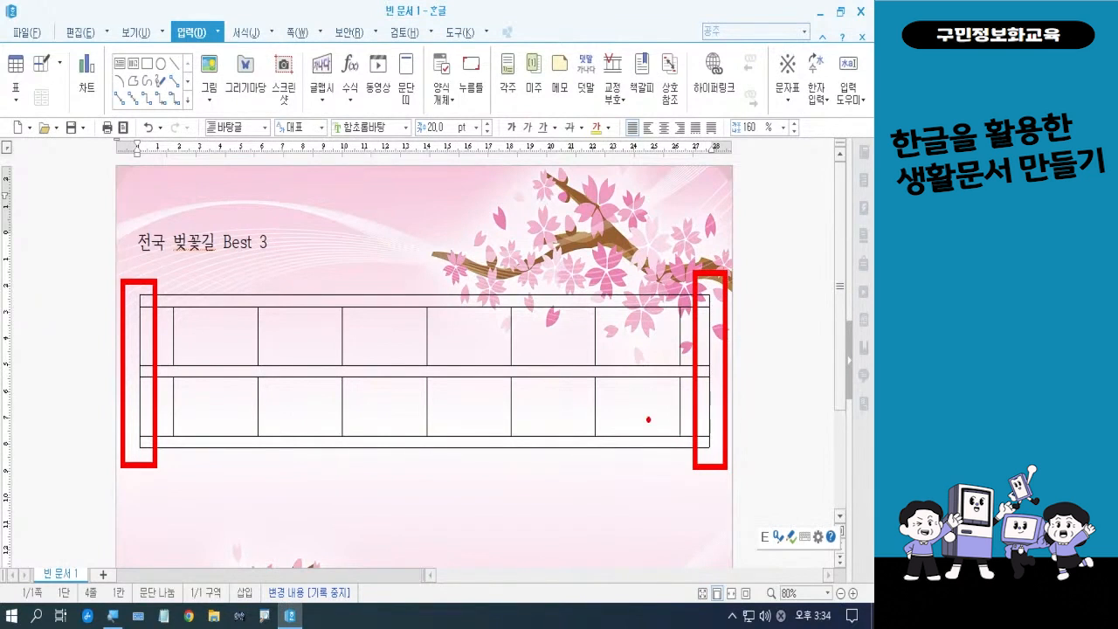
key(Escape)
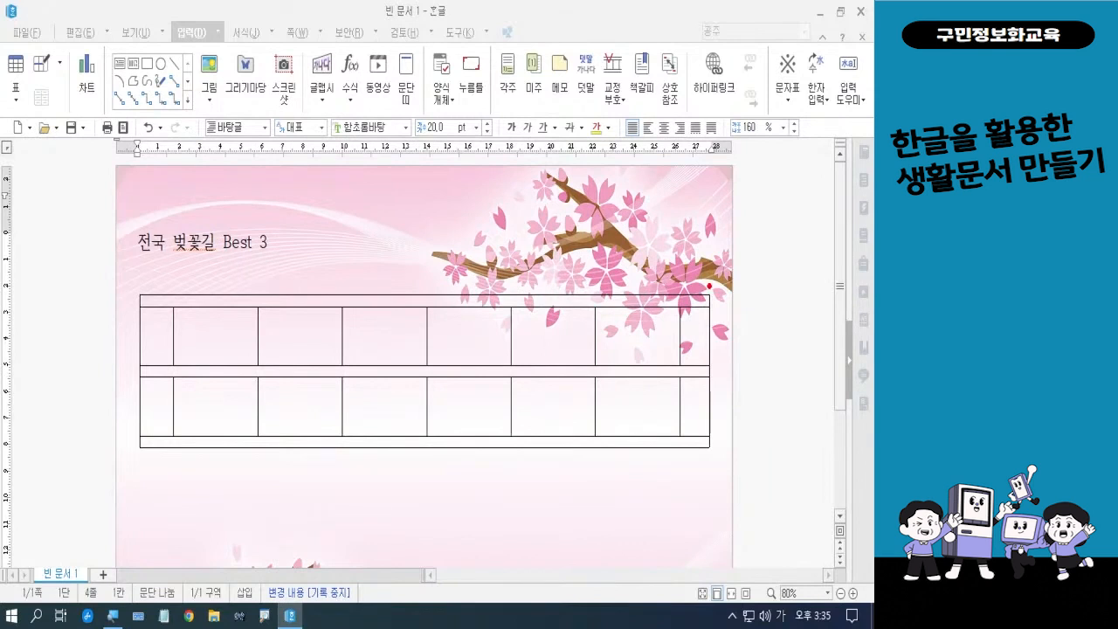
drag(699, 284, 728, 459)
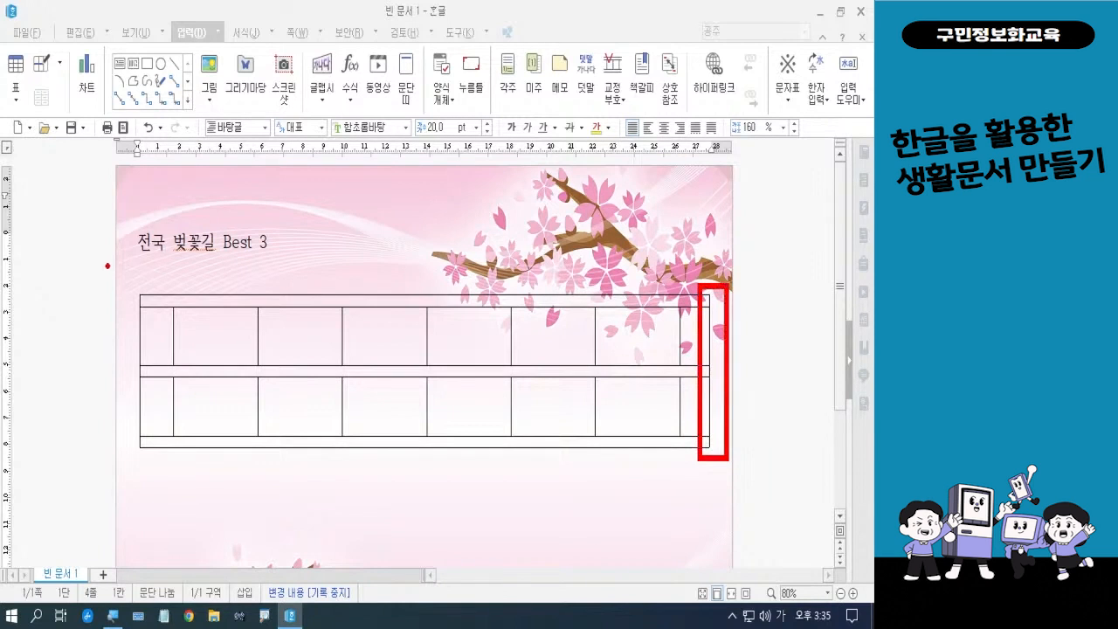
drag(127, 273, 148, 467)
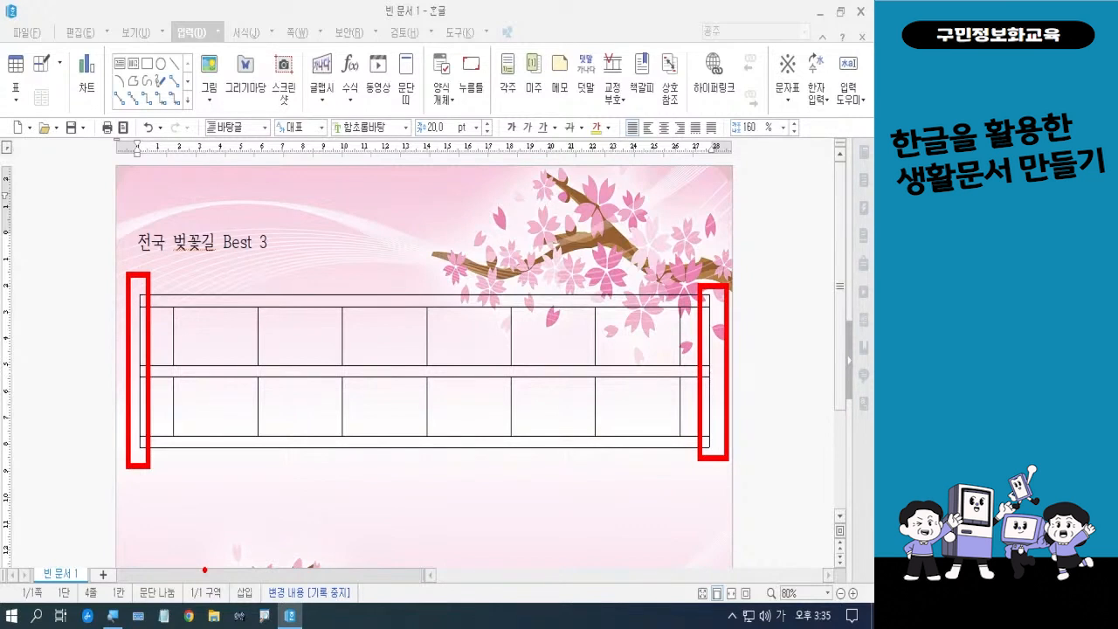
key(Escape)
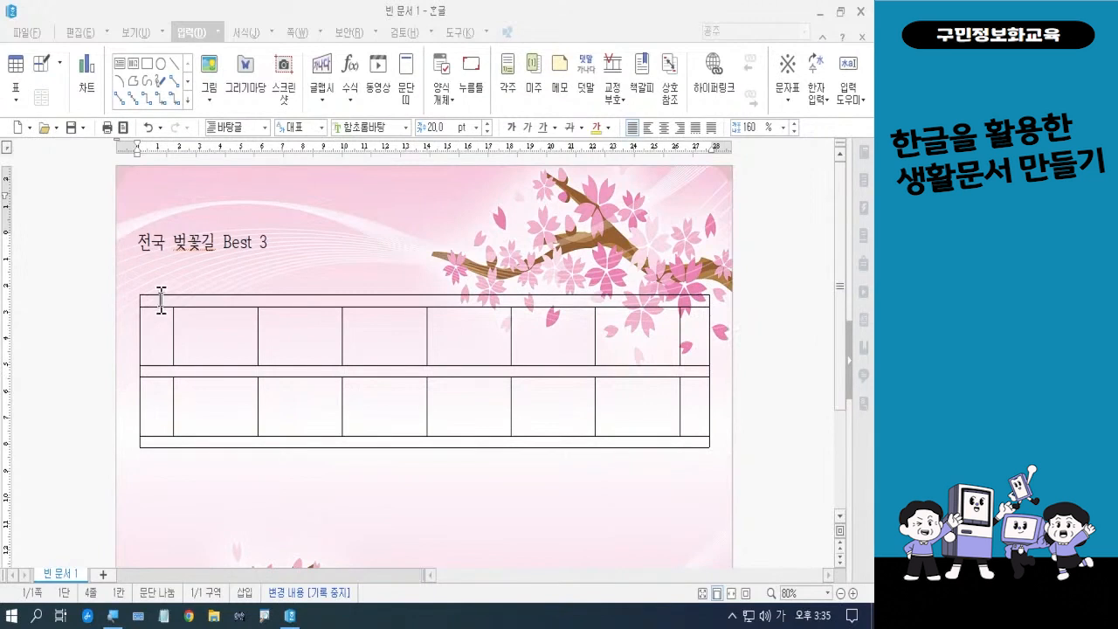
Step: Select all cells of the table and choose the border type 선 없음 (no line) in the cell border settings
click(160, 299)
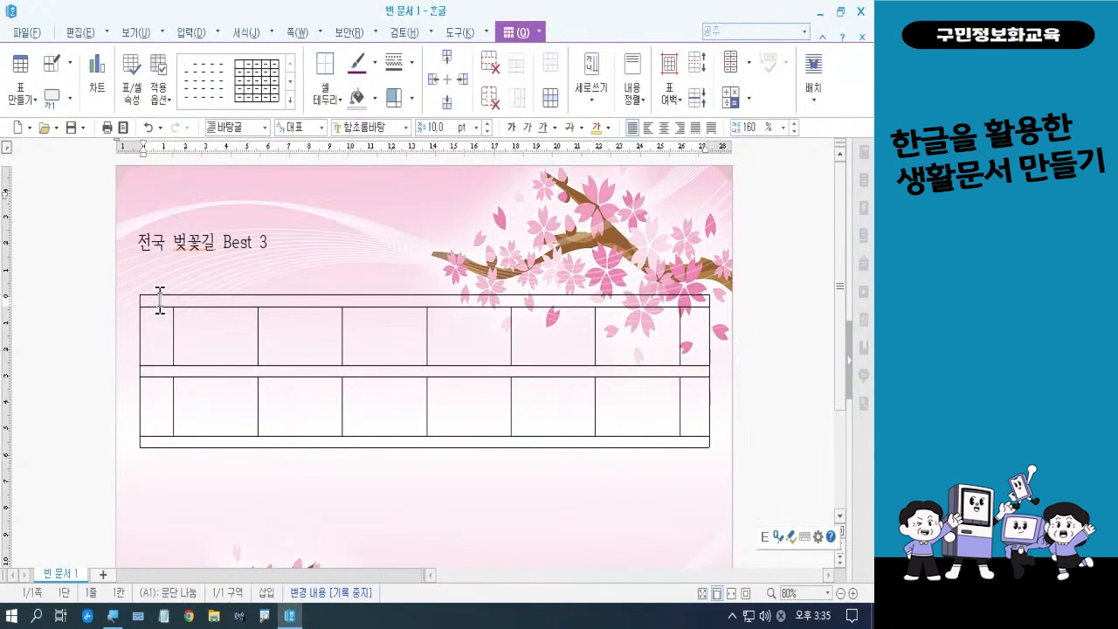
key(F5)
key(F5)
key(F5)
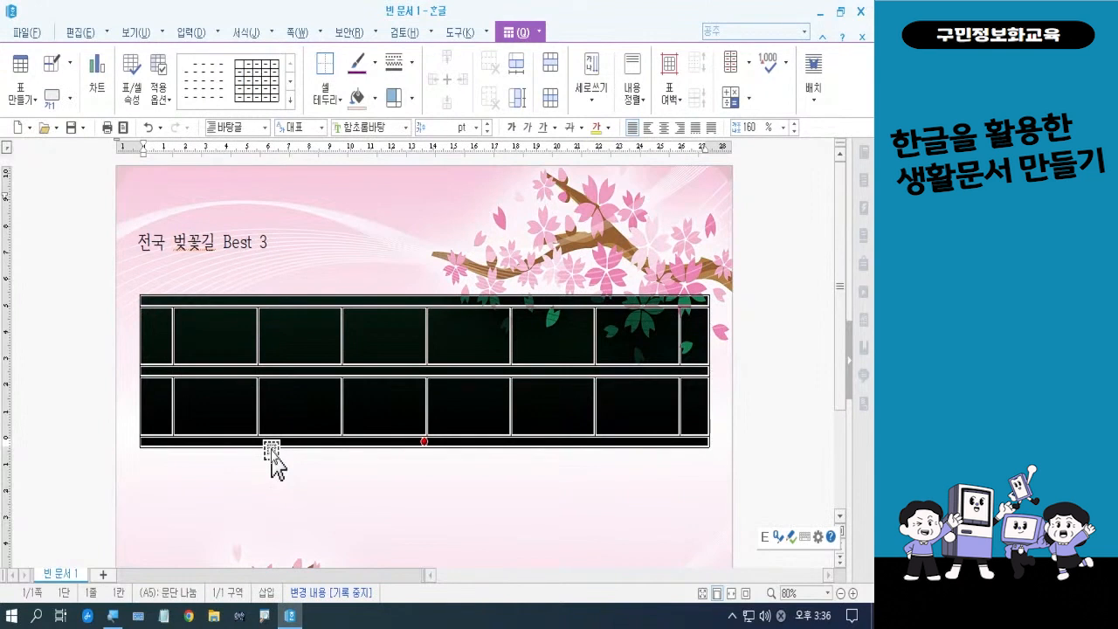
key(l)
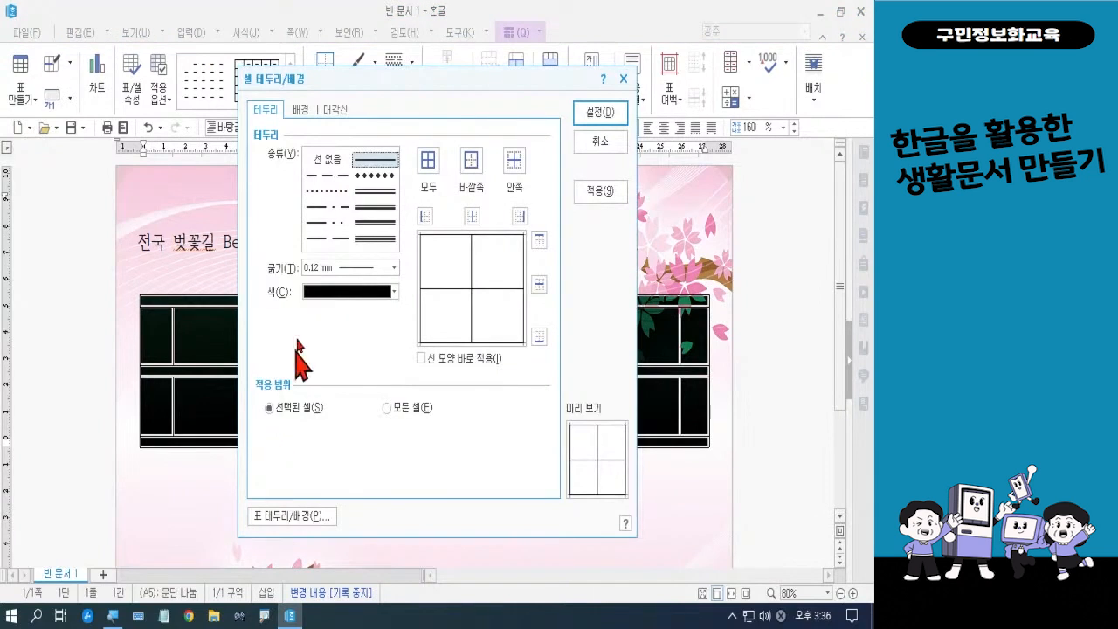
click(336, 160)
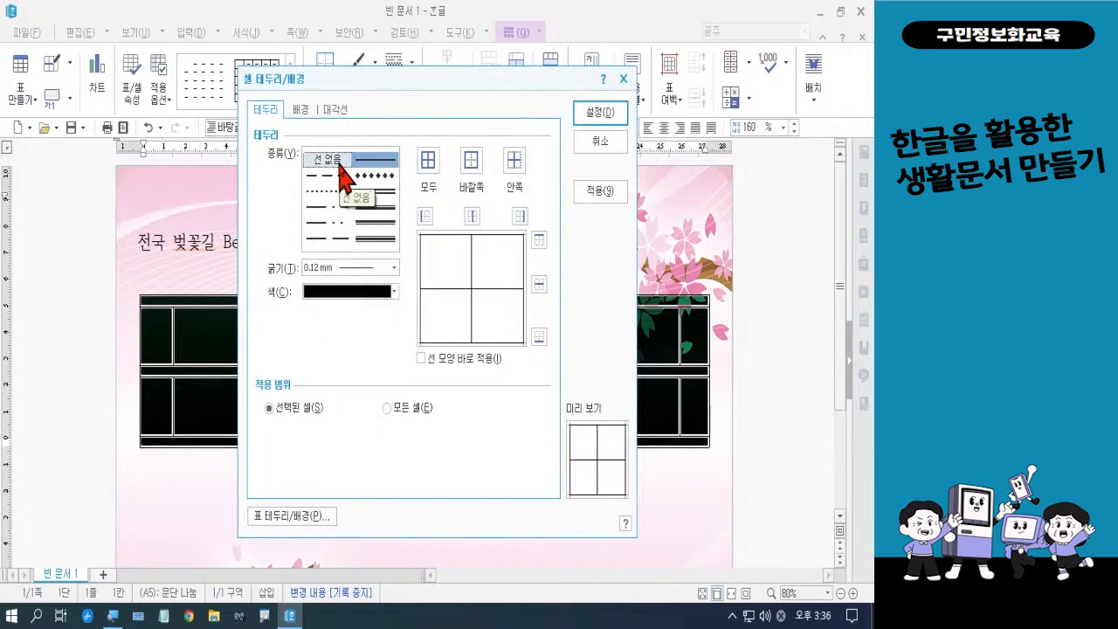
key(ctrl)
key(ctrl)
click(332, 165)
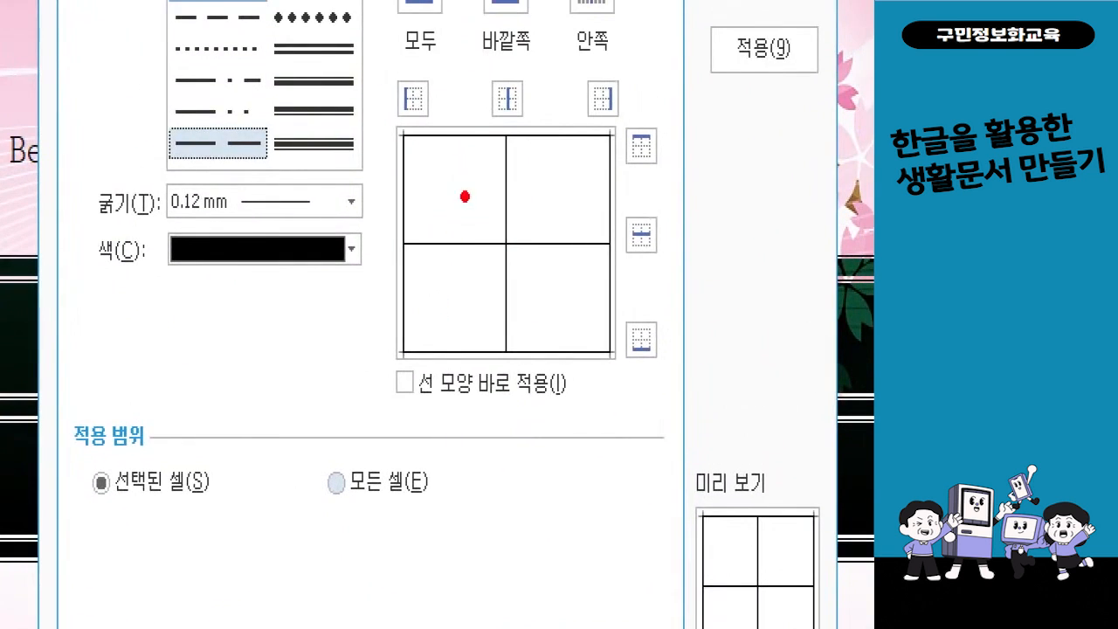
drag(465, 131, 414, 192)
drag(524, 140, 426, 243)
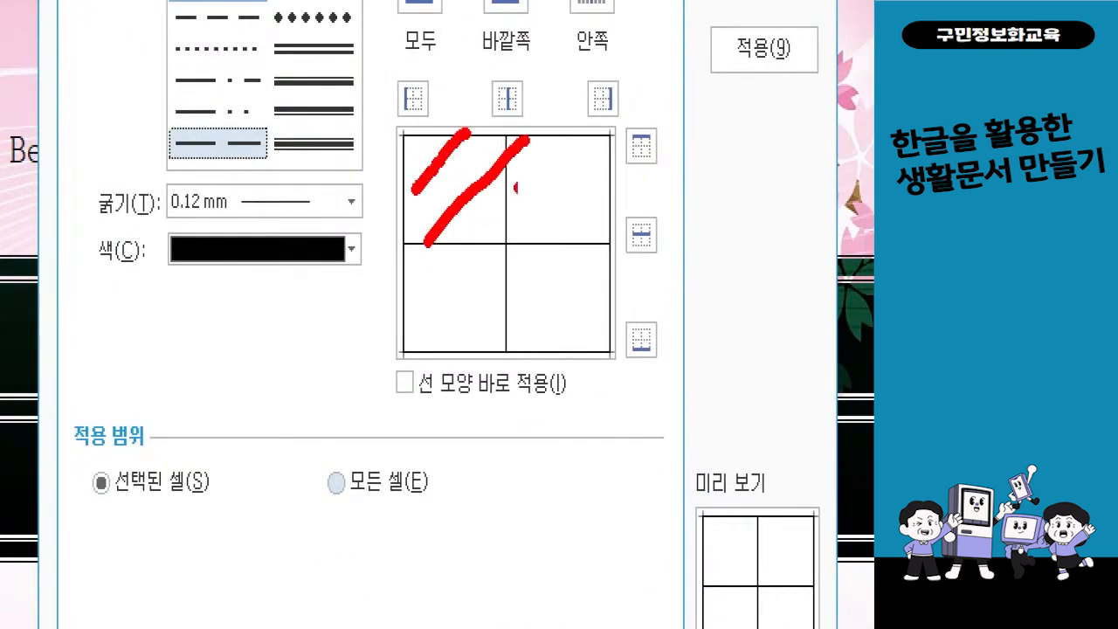
drag(585, 144, 460, 328)
drag(604, 208, 510, 330)
drag(601, 270, 547, 340)
click(534, 341)
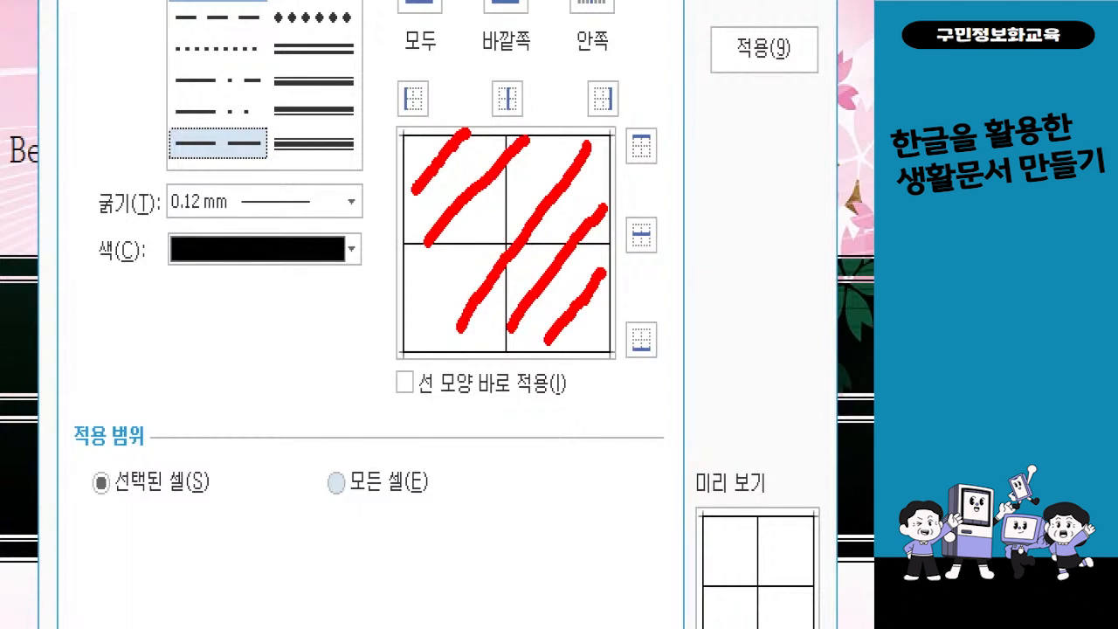
Step: Remove the left and right outer borders of the table by applying 선 없음 to those two edges only
mouse_move(453, 112)
mouse_down()
mouse_move(398, 129)
mouse_move(394, 55)
mouse_move(455, 100)
mouse_move(441, 119)
mouse_up()
mouse_move(646, 115)
mouse_down()
mouse_move(589, 136)
mouse_move(613, 51)
mouse_move(644, 115)
mouse_up()
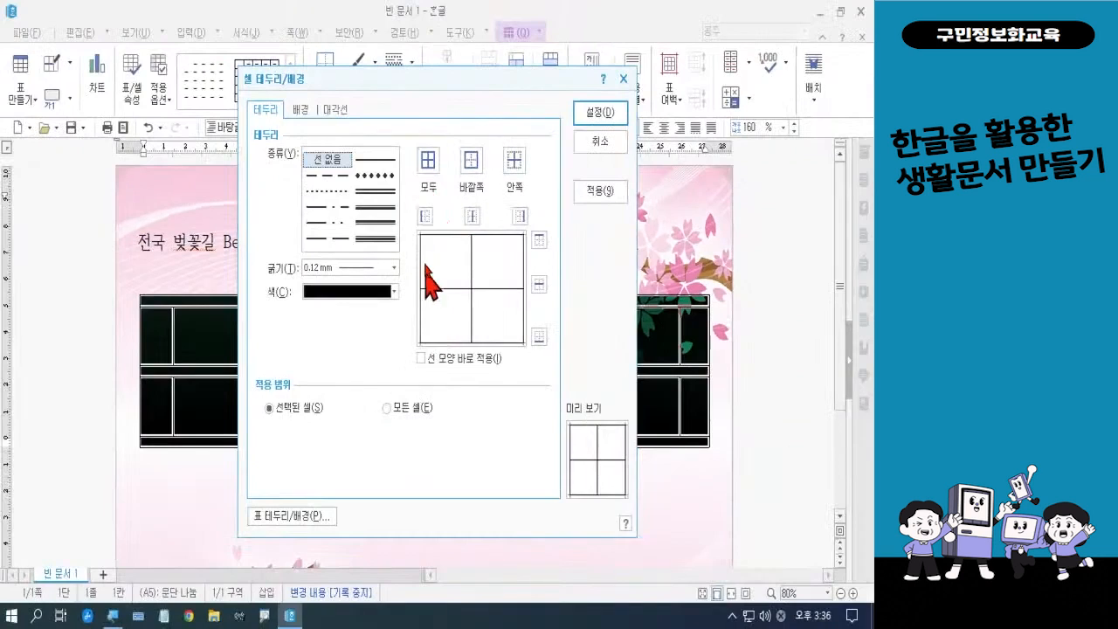
click(431, 212)
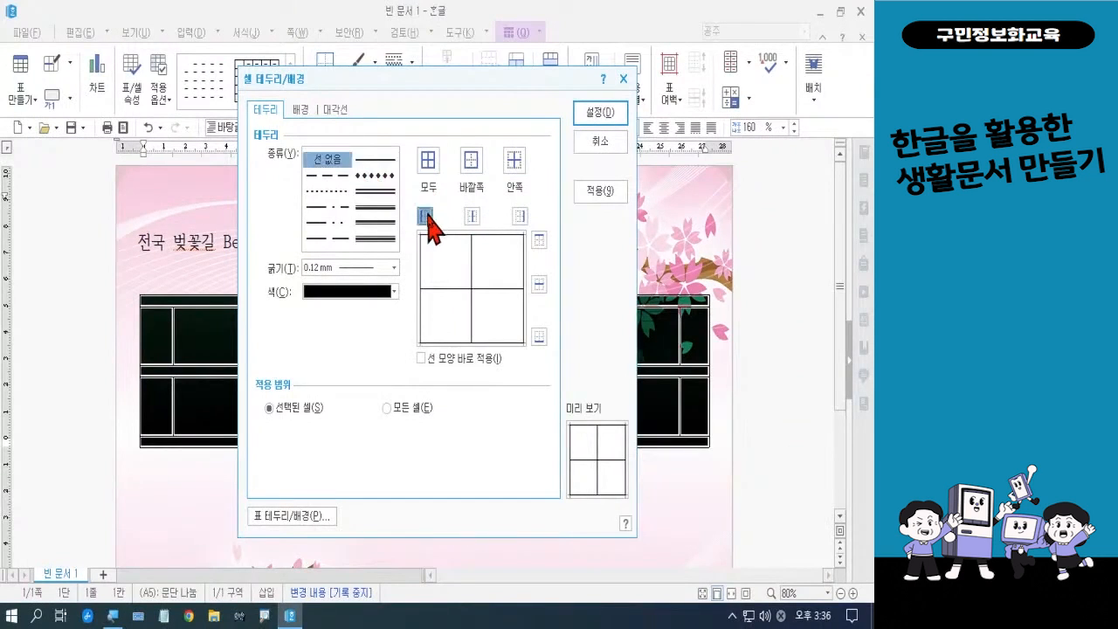
click(517, 217)
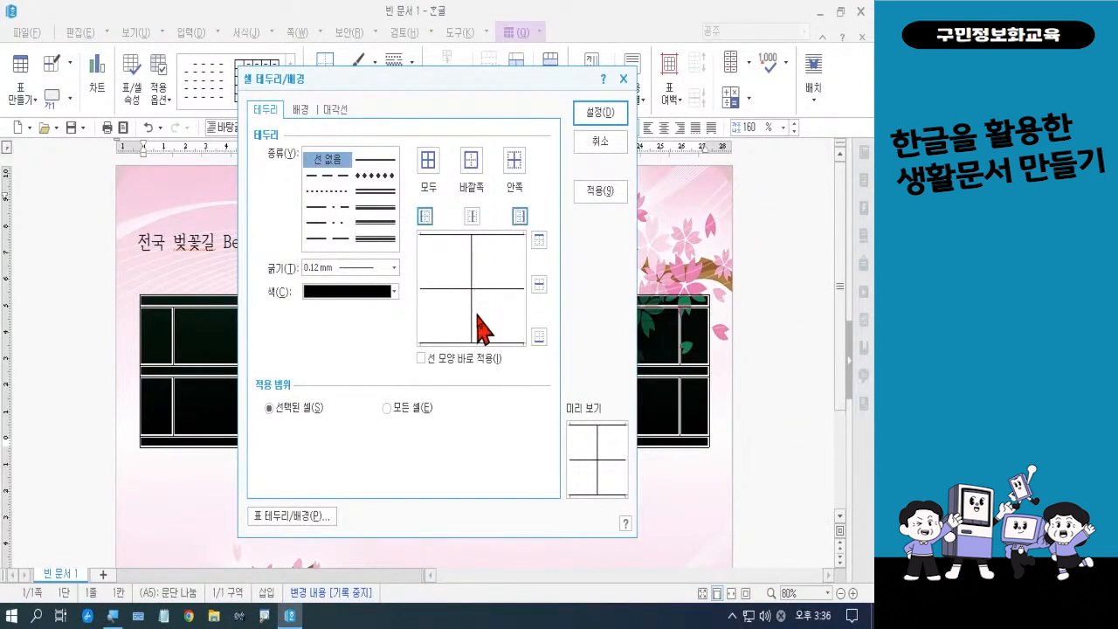
click(598, 115)
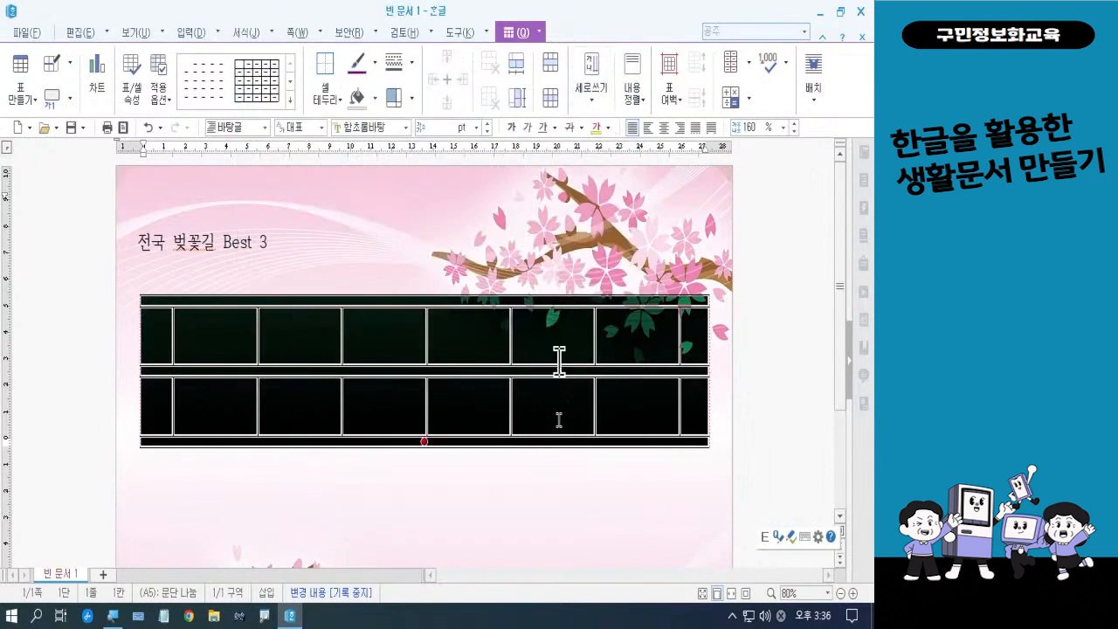
click(582, 504)
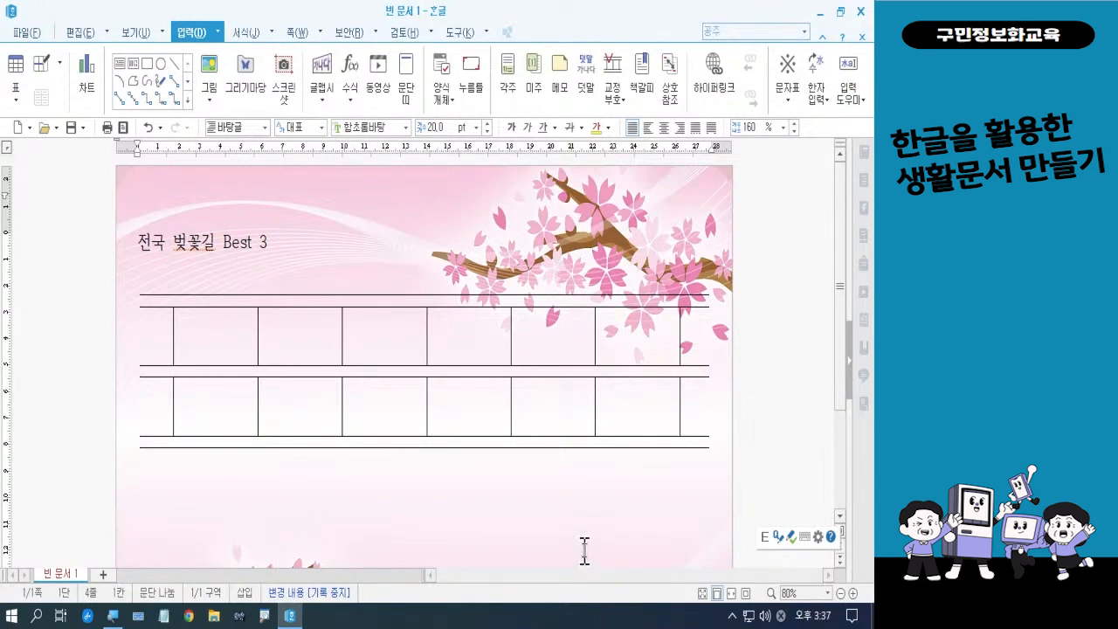
Step: Insert blank lines below the table to leave space before the caption text
scroll(480, 445, down, 1)
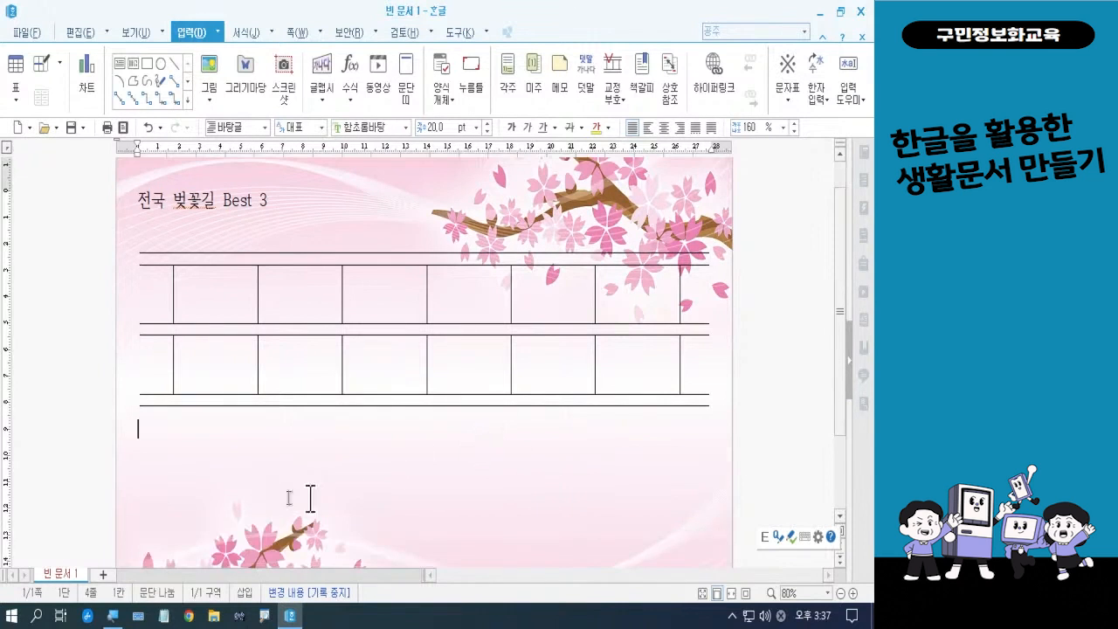
click(142, 436)
click(142, 431)
click(142, 432)
key(Return)
drag(843, 301, 844, 378)
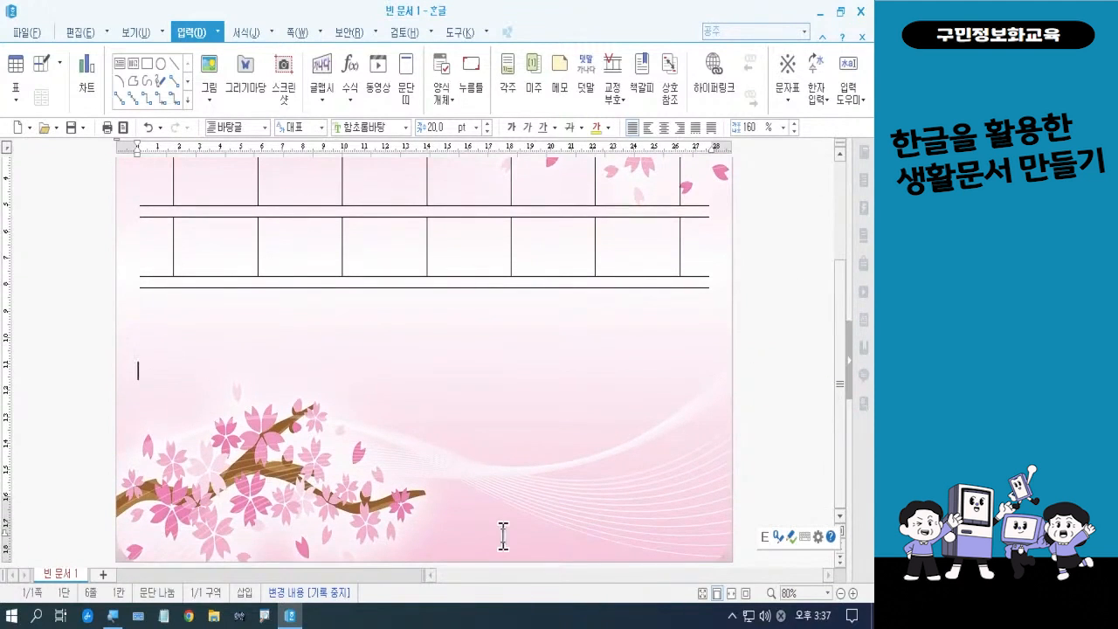
text(tjdnf)
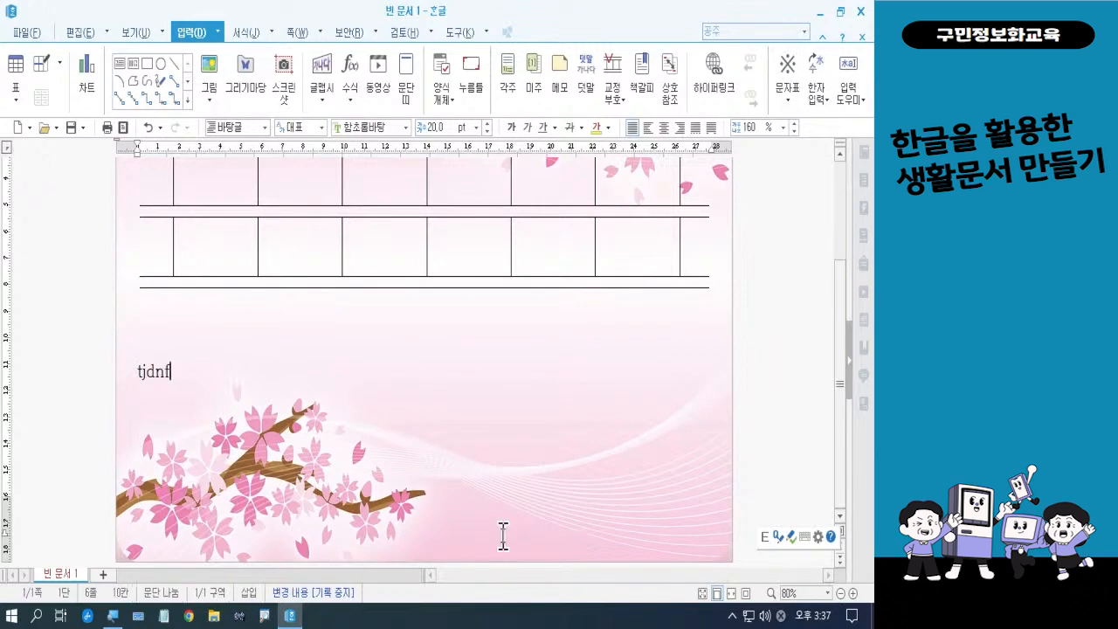
key(BackSpace)
key(BackSpace)
key(BackSpace)
key(BackSpace)
key(BackSpace)
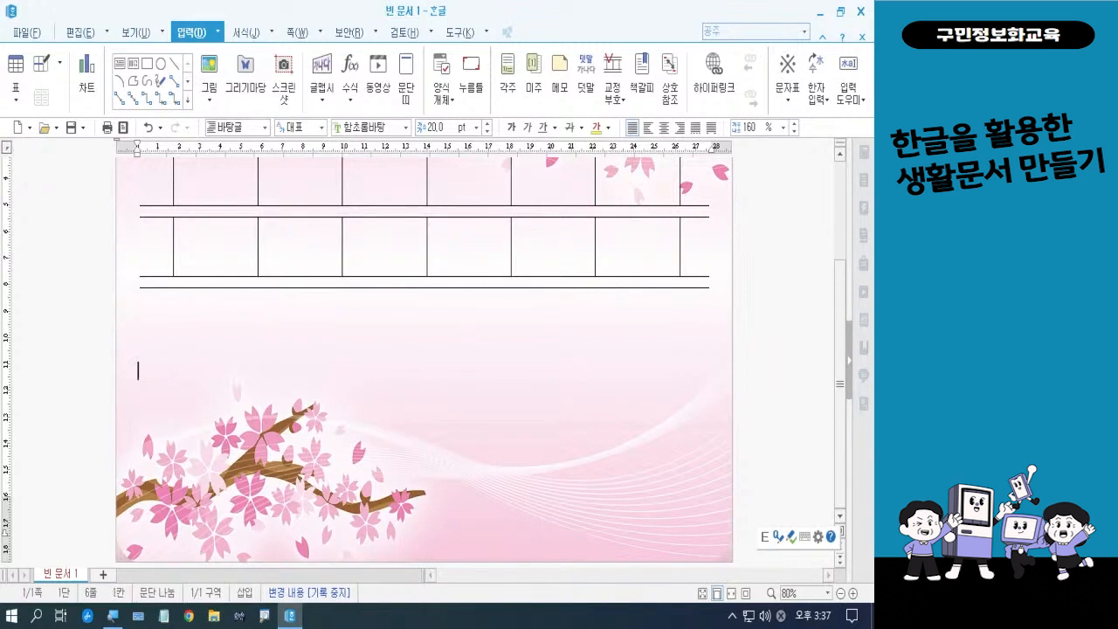
Step: Enter the sentence "서울에서 제주까지, 베스트 벚꽃길 3곳을 소개합니다." in Korean on the line below the table
key(Hangul)
text(서울에서 )
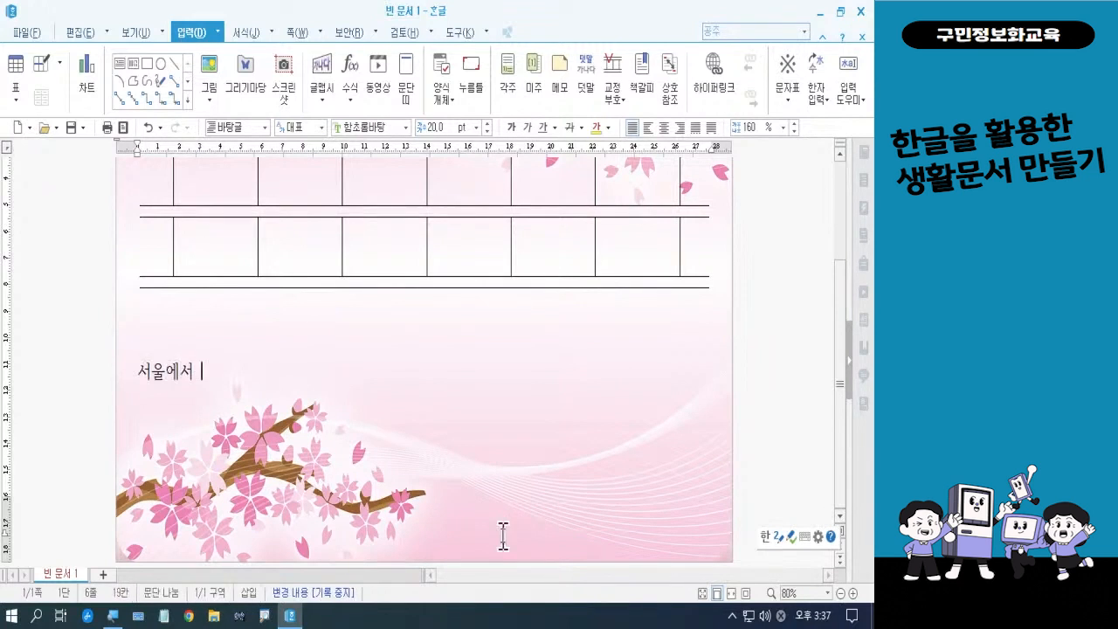
text(제주까지)
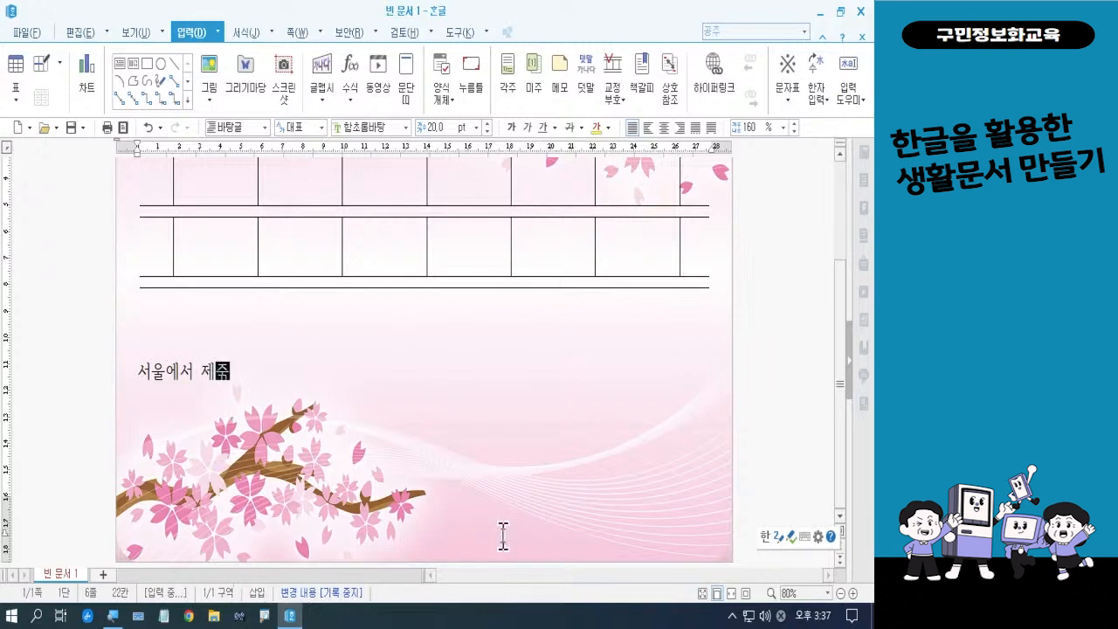
text(. )
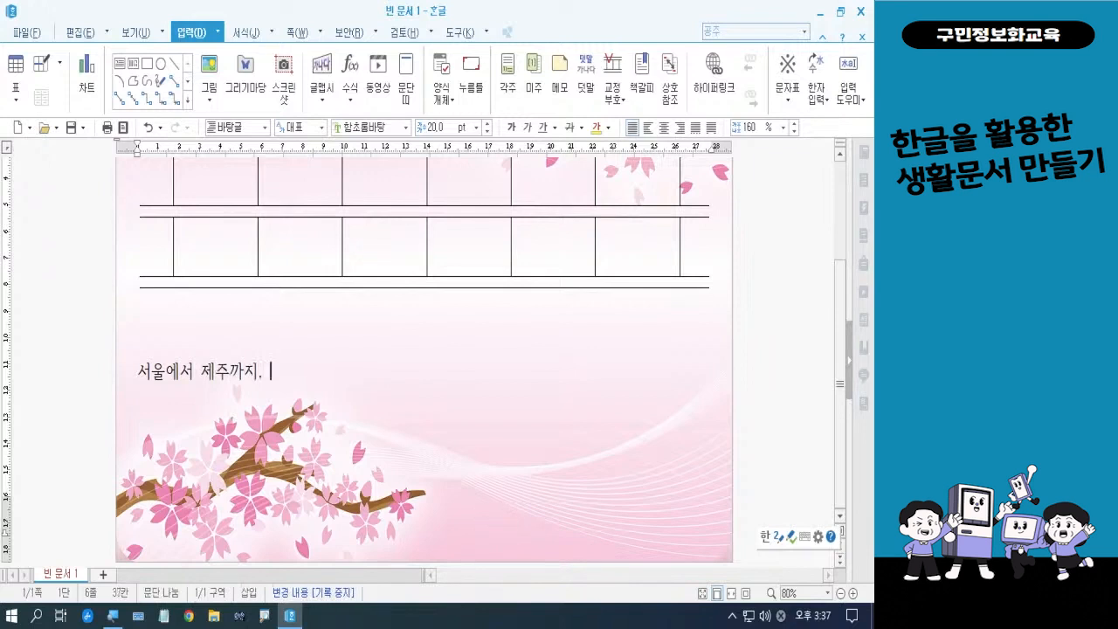
text(베스트 ㅂ)
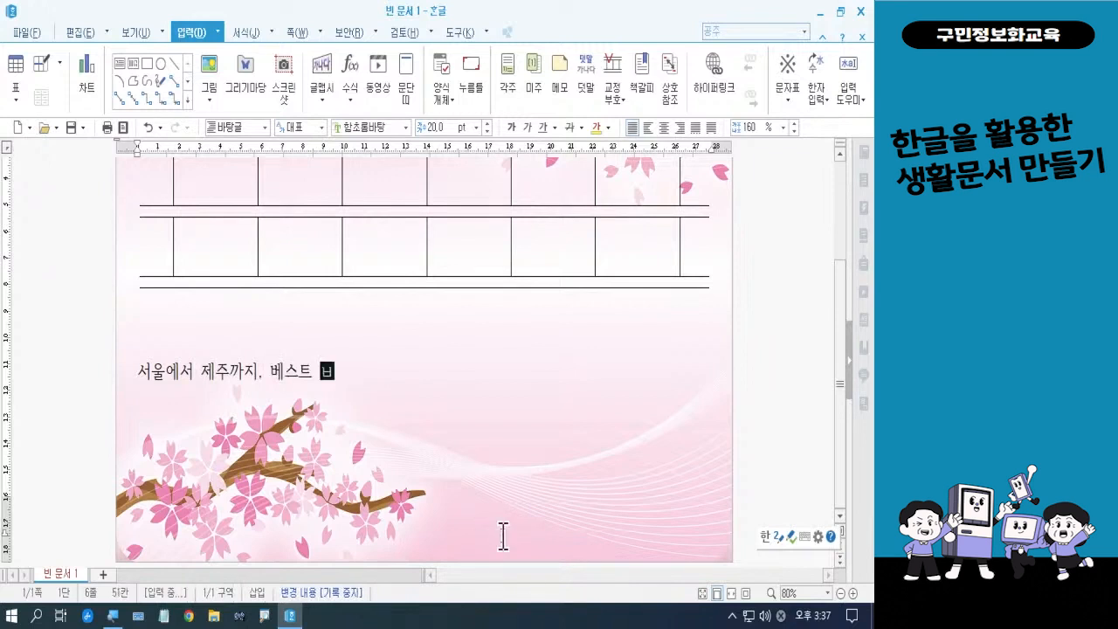
text(벚꽃)
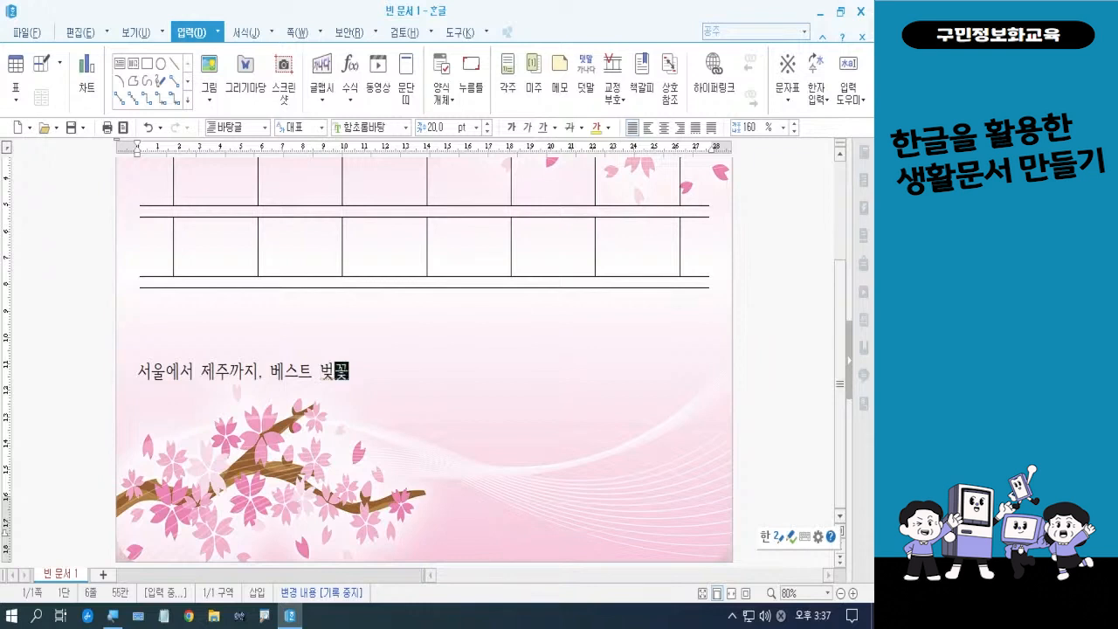
text(길)
key(Return)
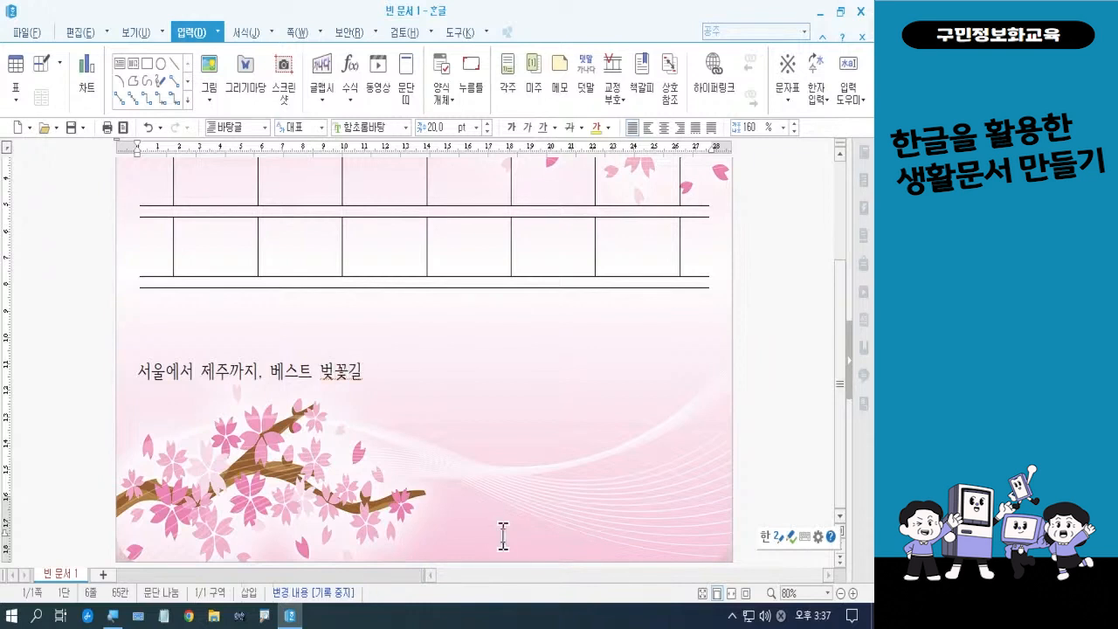
text(3곳)
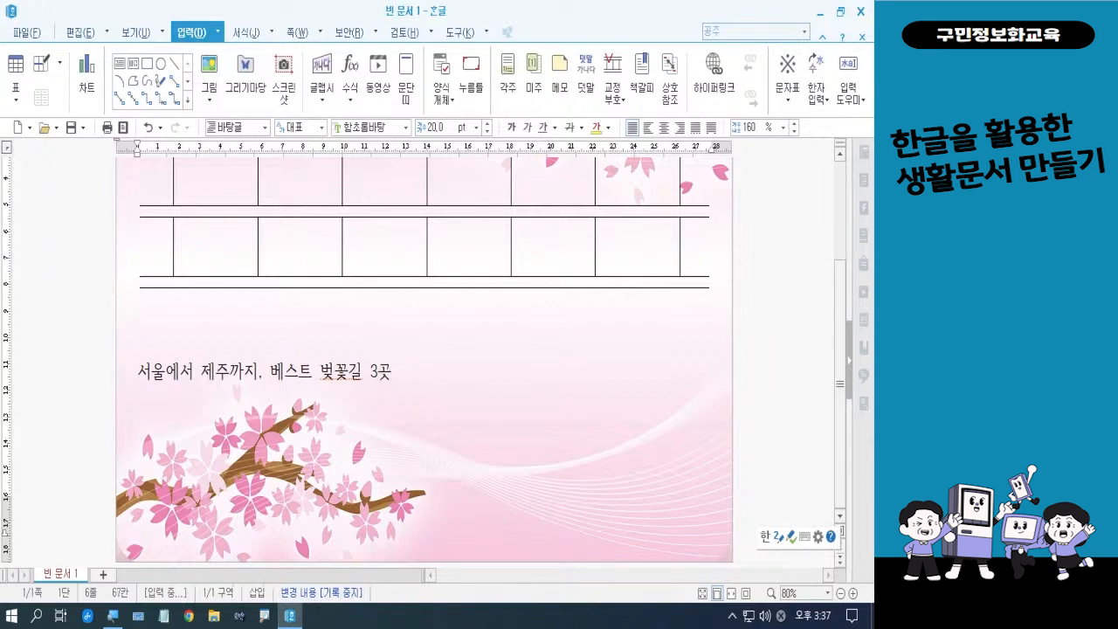
text(을 소개)
key(BackSpace)
key(BackSpace)
text(개하)
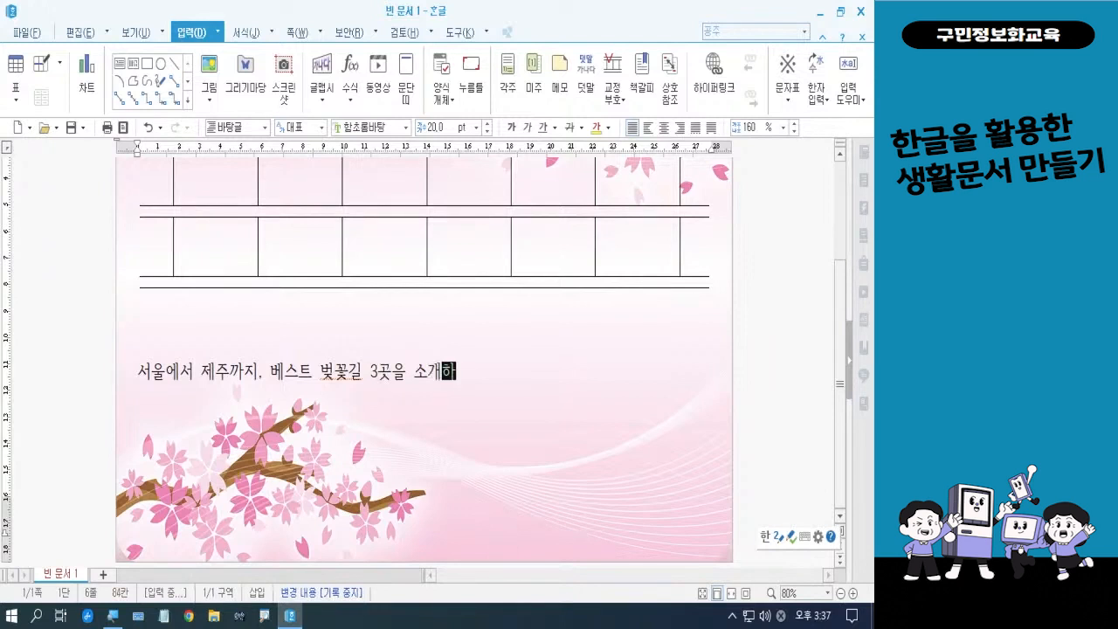
text(ㅂ니다.)
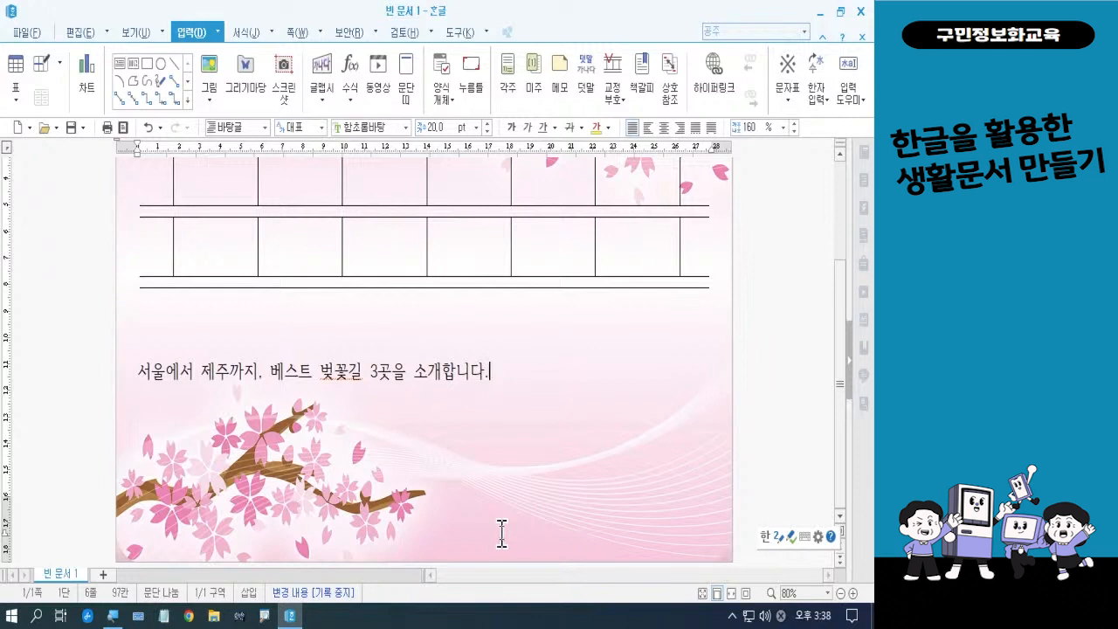
click(854, 593)
click(853, 593)
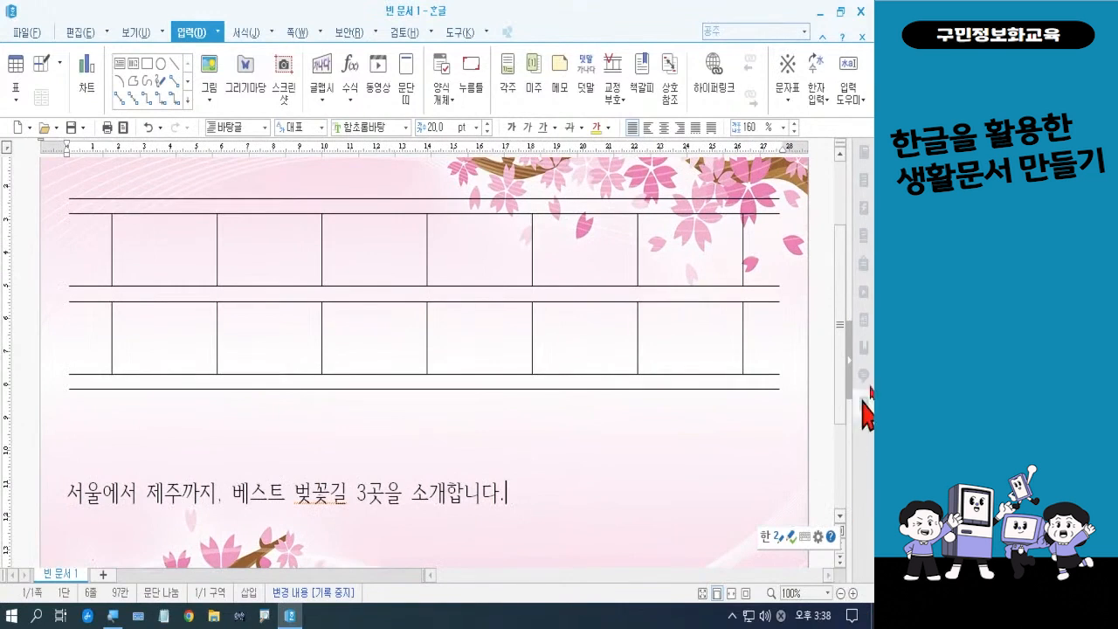
drag(843, 369, 850, 448)
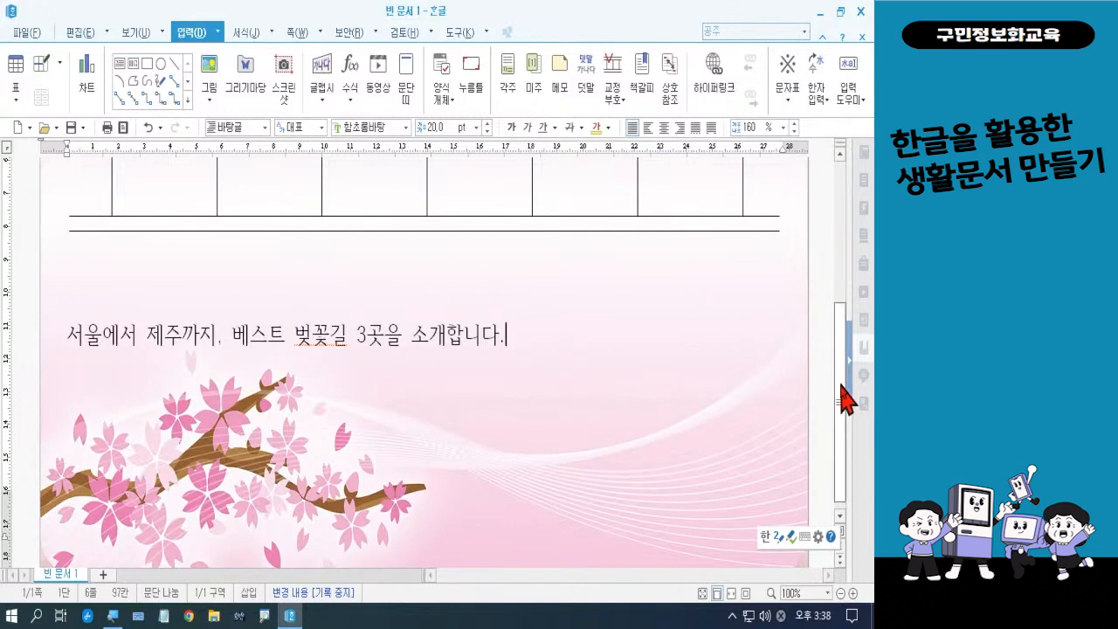
drag(841, 374, 845, 236)
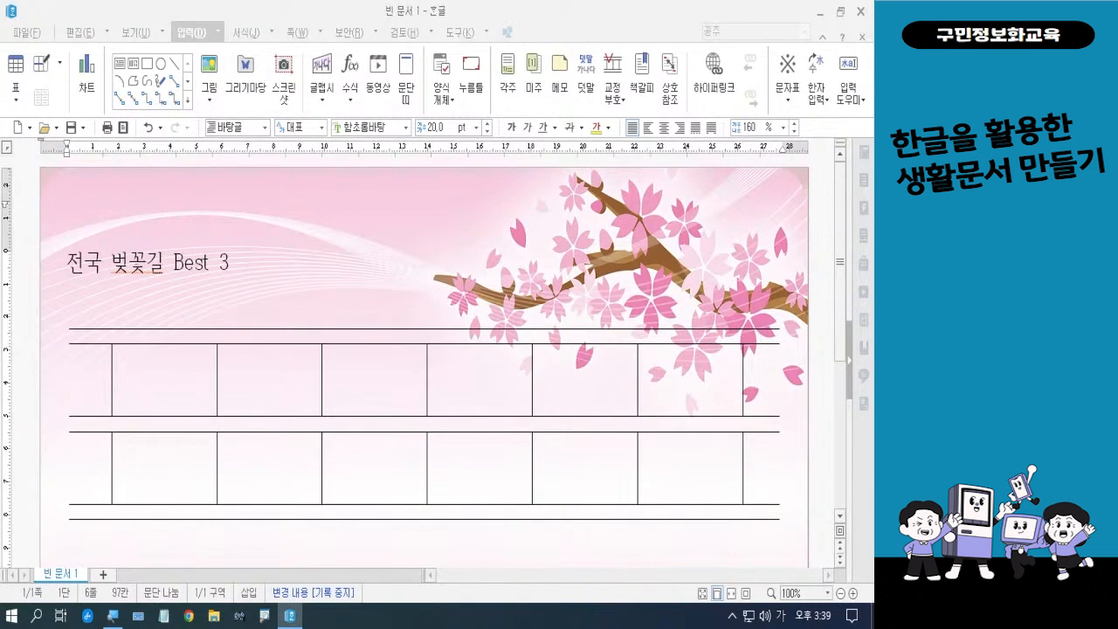
key(Hangul)
key(Hangul)
key(Hangul)
key(Hangul)
key(Hangul)
key(Hangul)
key(Hangul)
Step: Center-align the title line "전국 벚꽃길 Best 3" above the table
click(102, 262)
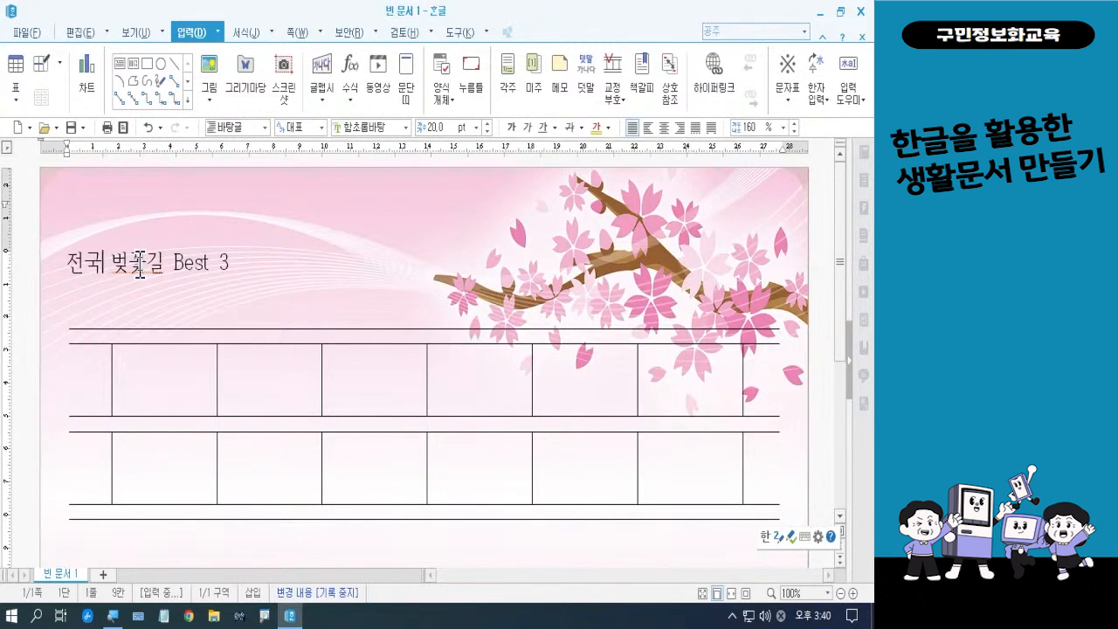
click(664, 129)
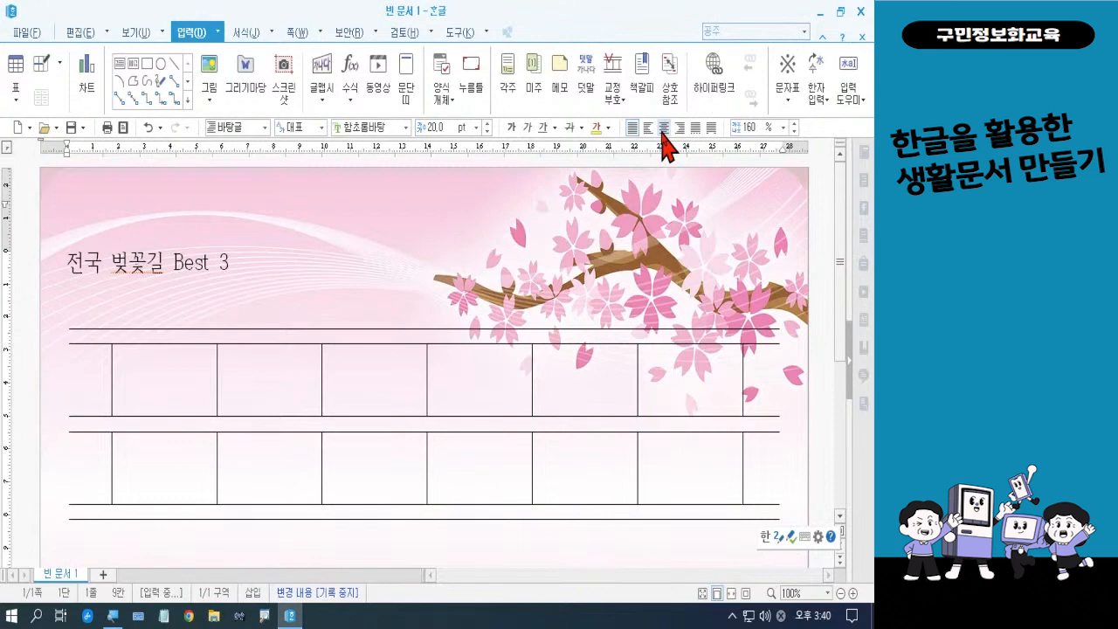
click(663, 131)
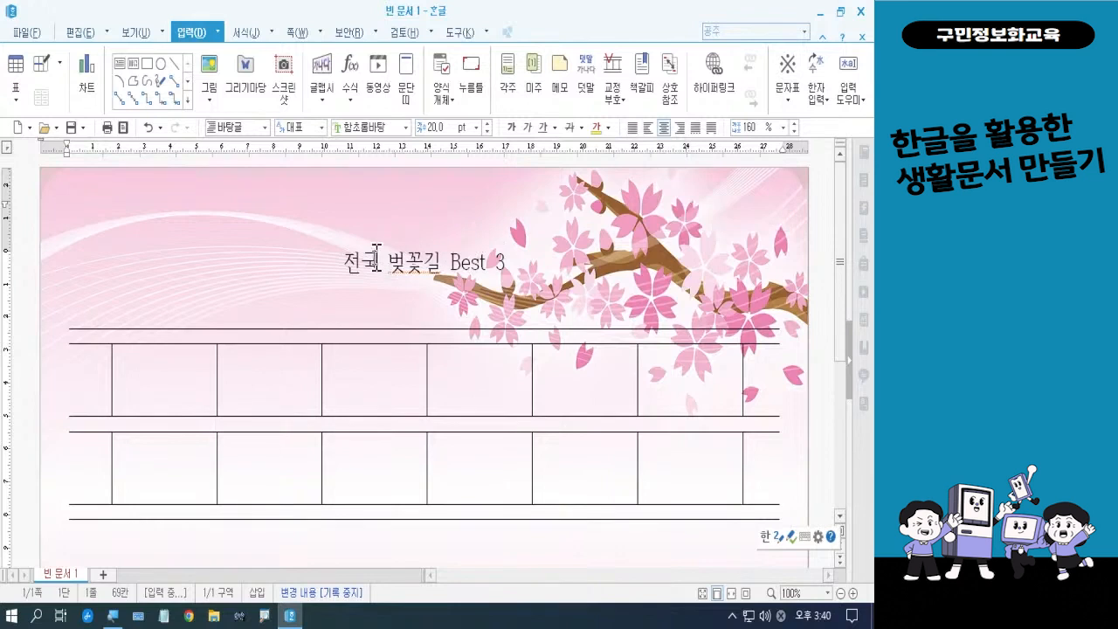
Step: Change the font of the words "전국 벚꽃길" in the title to HY헤드라인M
click(340, 262)
key(shift+Right)
key(shift+Right)
key(shift+Right)
key(shift+Right)
key(shift+Right)
key(shift+Right)
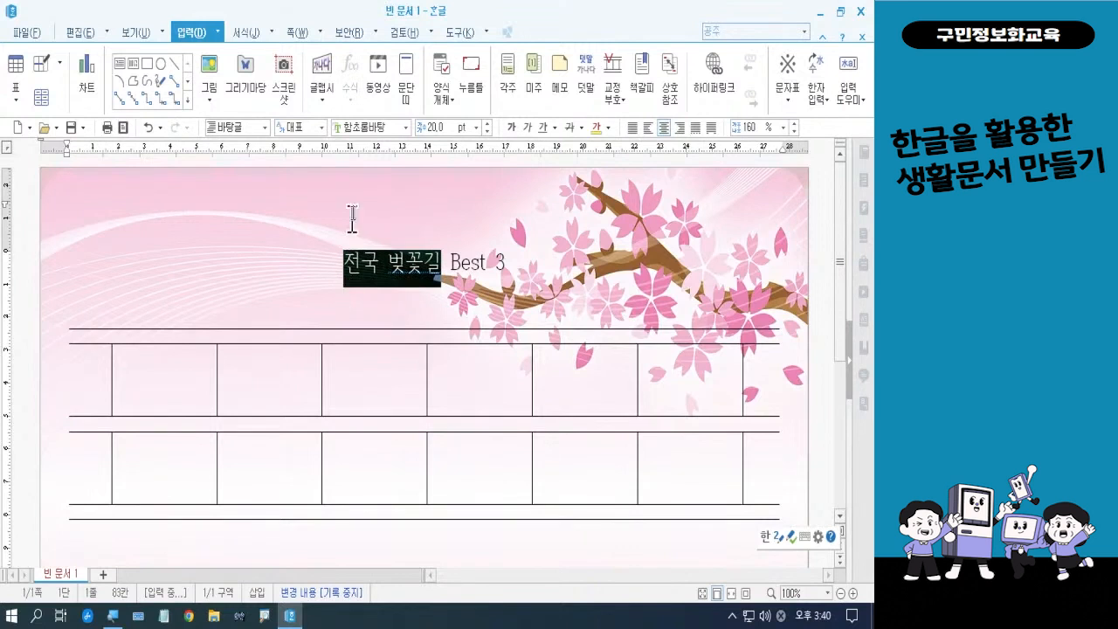
click(406, 129)
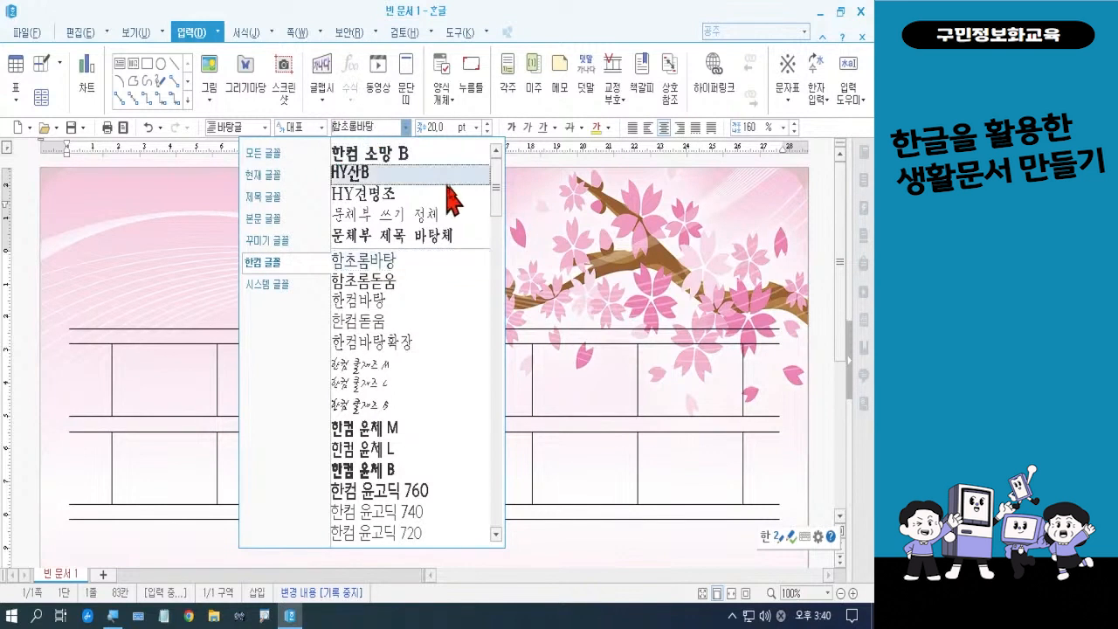
drag(499, 210, 496, 293)
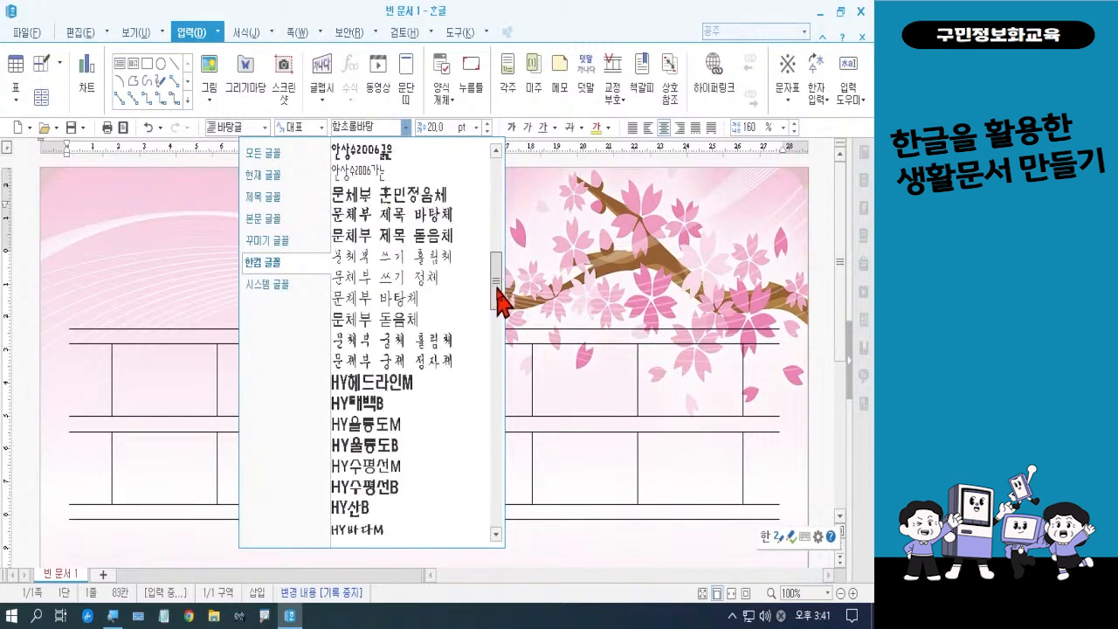
click(439, 384)
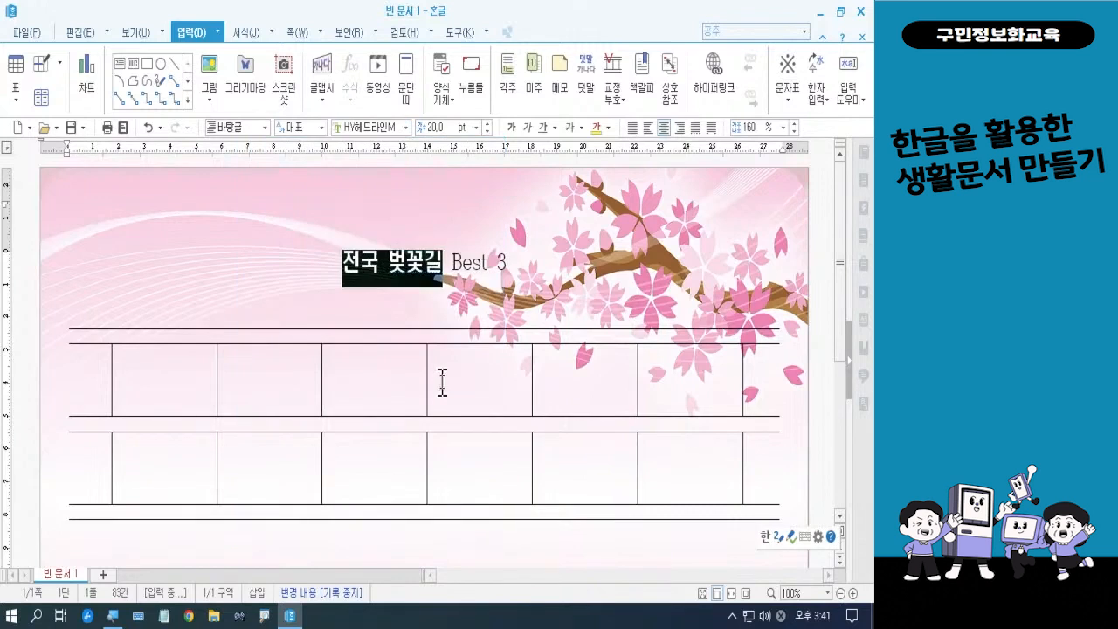
Step: Set the words "Best 3" in the title to the font 한컴 쿨재즈 B and make them bold
click(454, 264)
drag(454, 264, 508, 264)
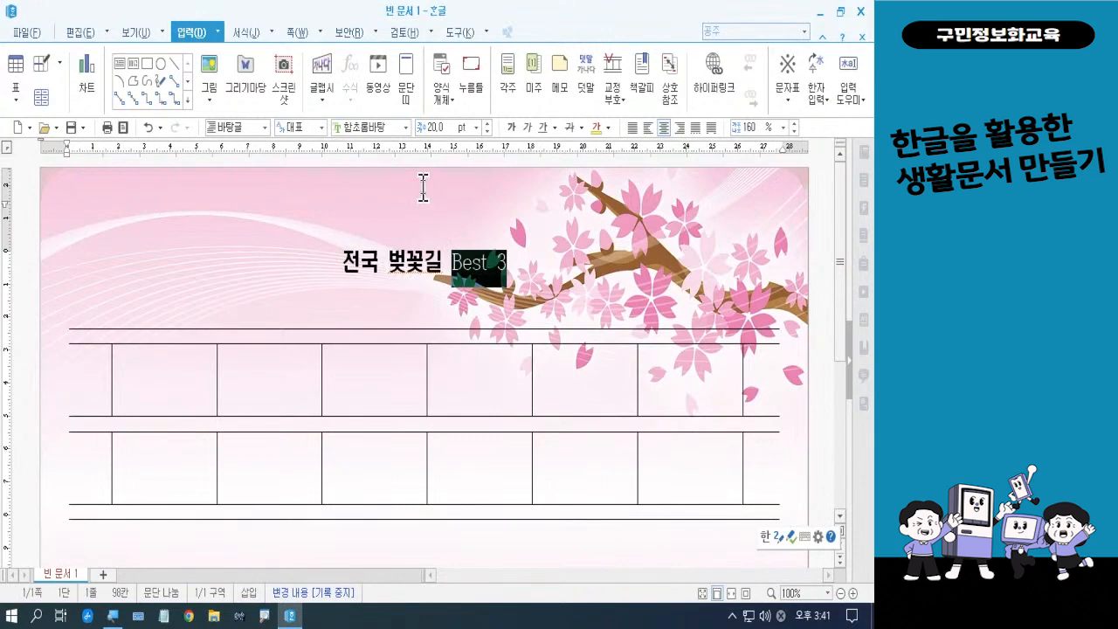
click(406, 128)
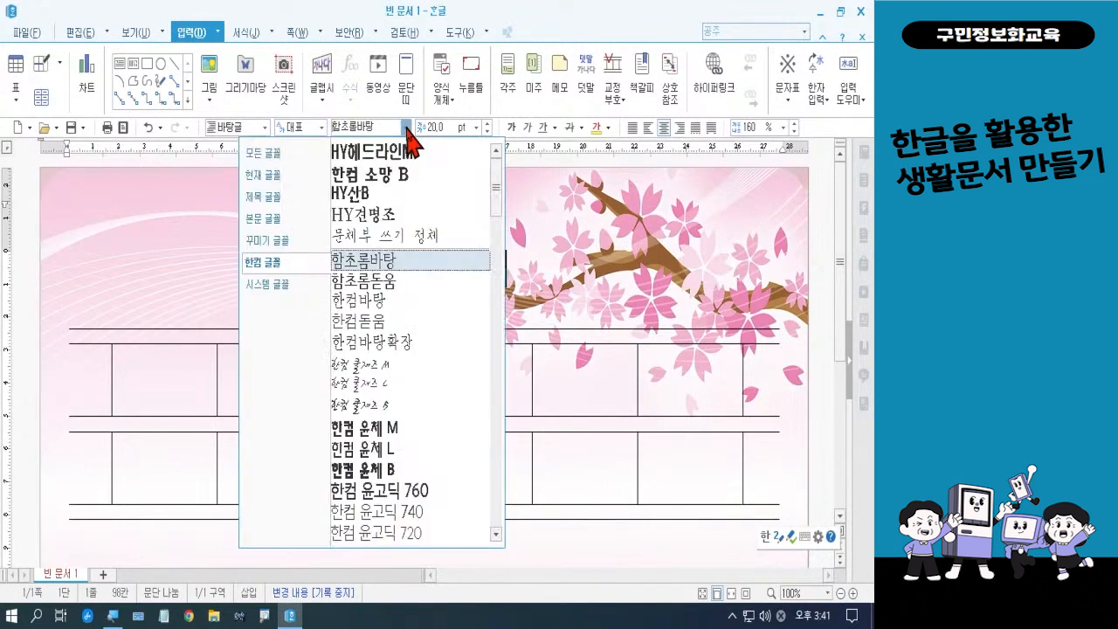
click(398, 407)
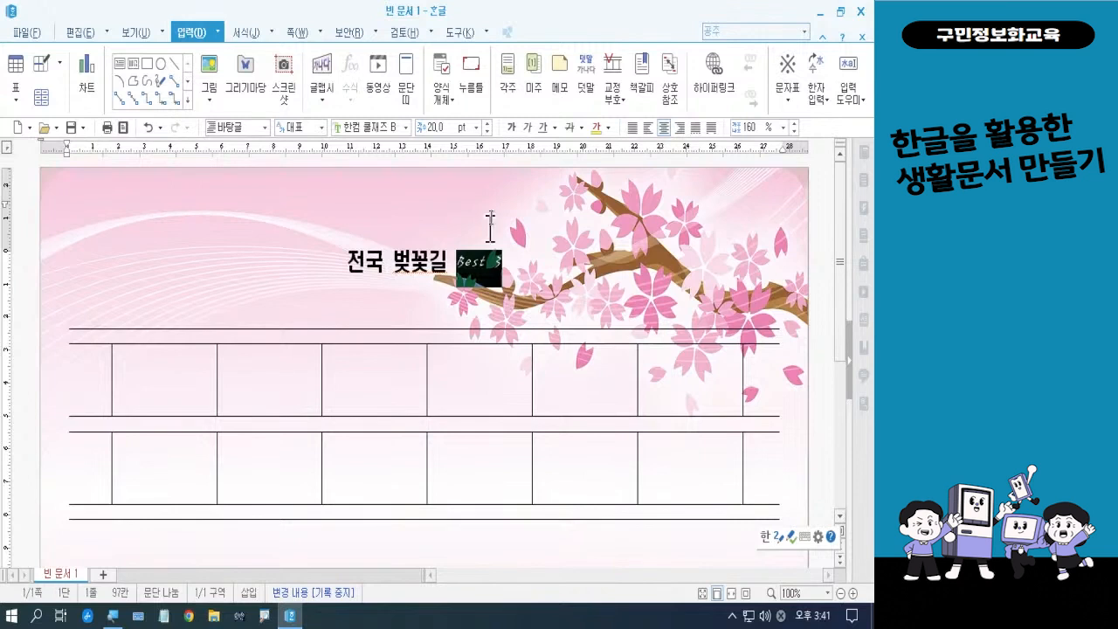
click(511, 128)
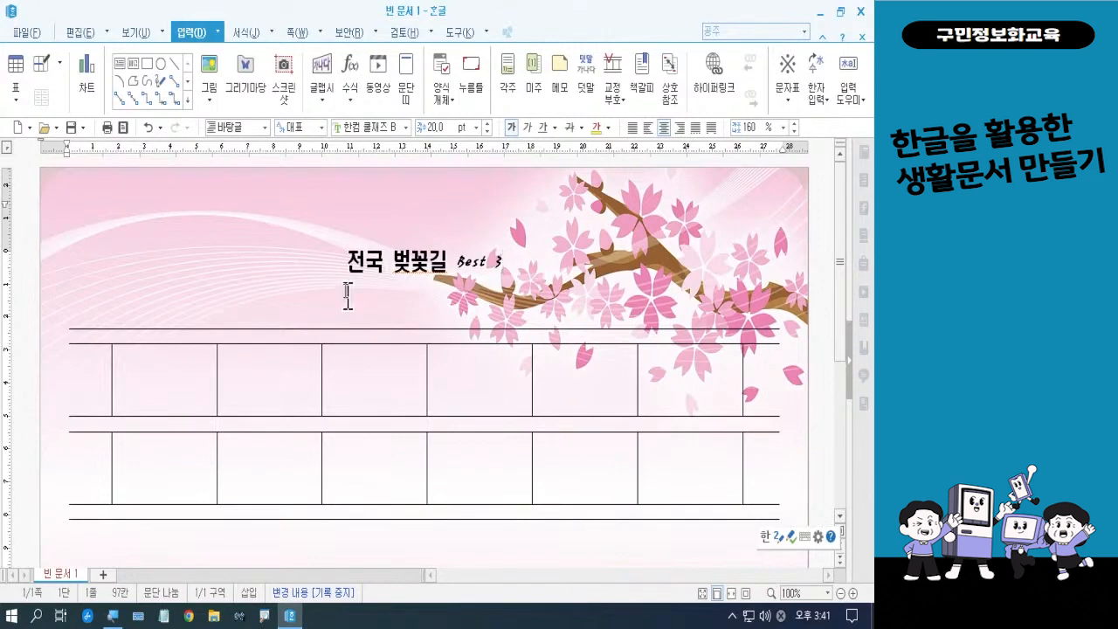
Step: Set the whole title "전국 벚꽃길 Best 3" to 32 pt and add an empty line after it
drag(346, 262, 510, 265)
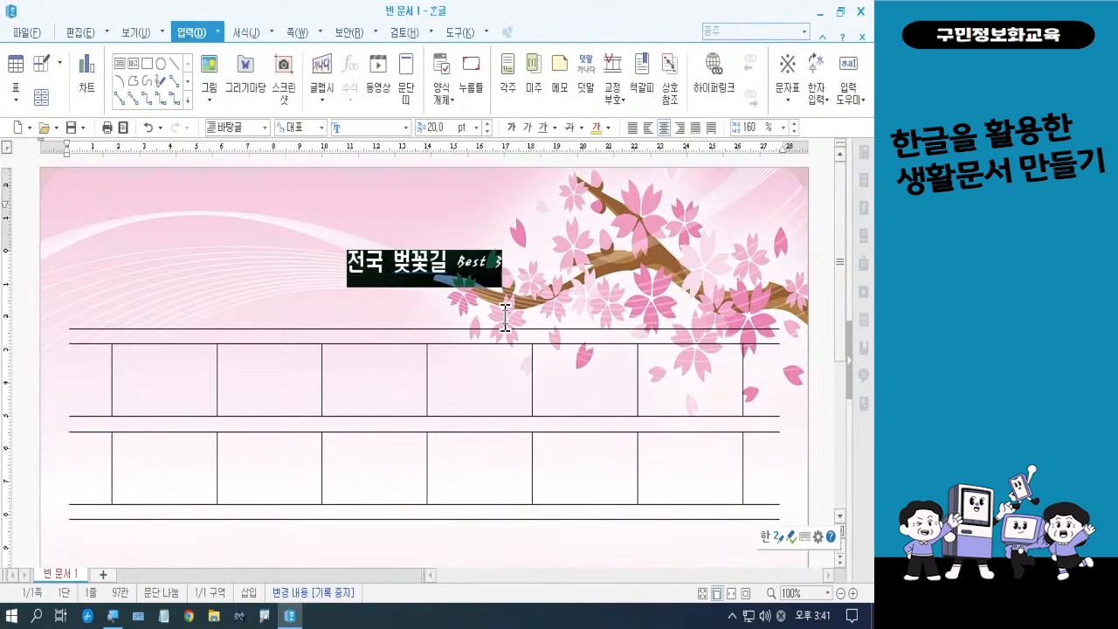
click(406, 128)
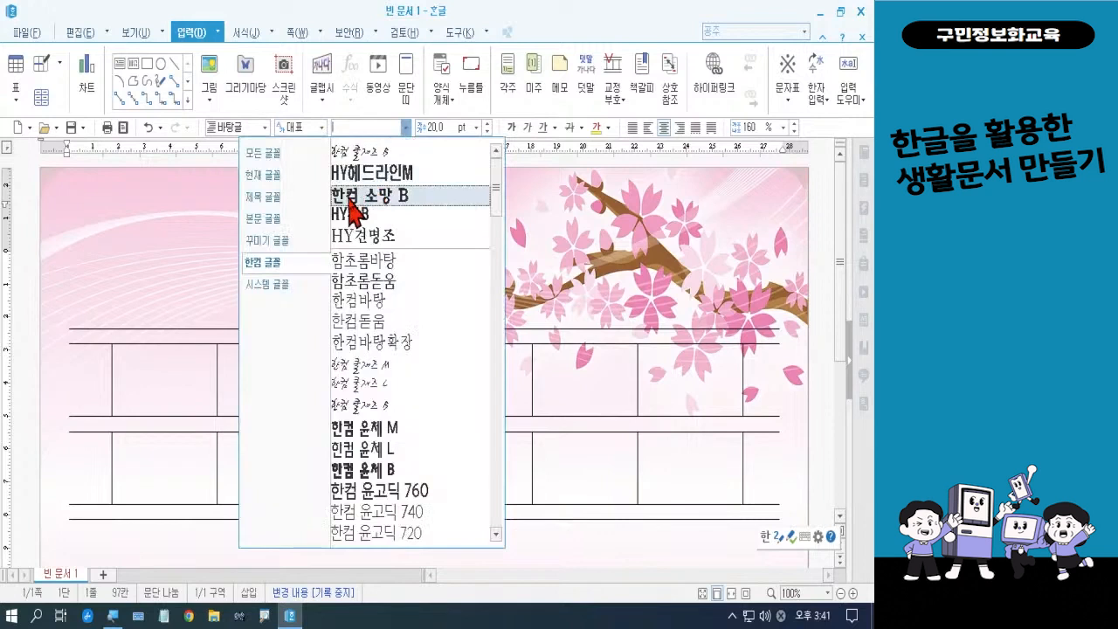
click(476, 128)
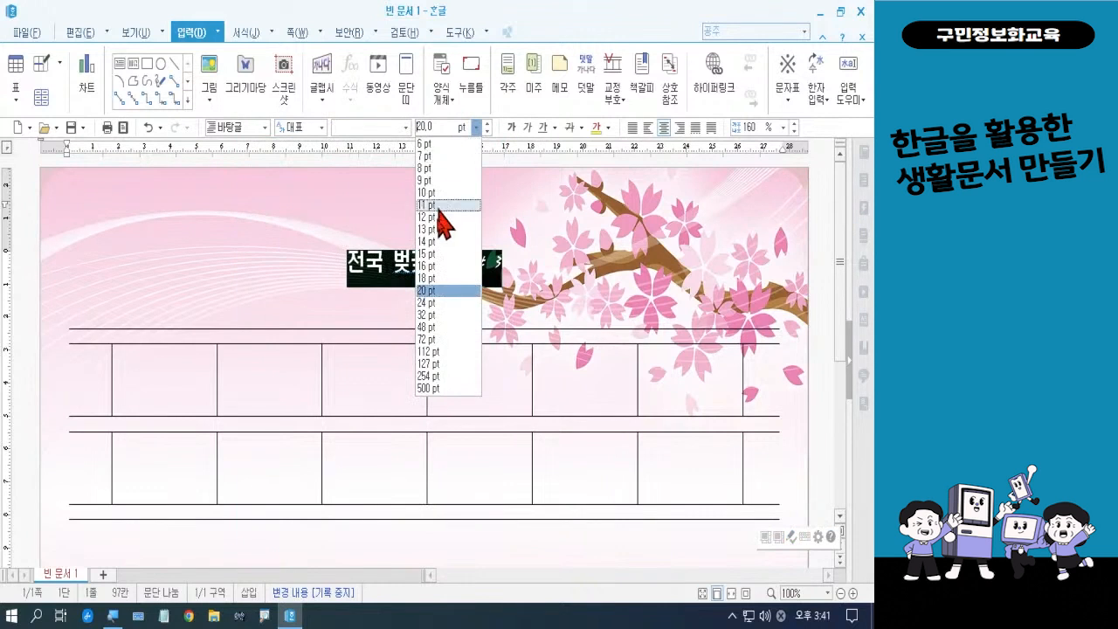
click(442, 316)
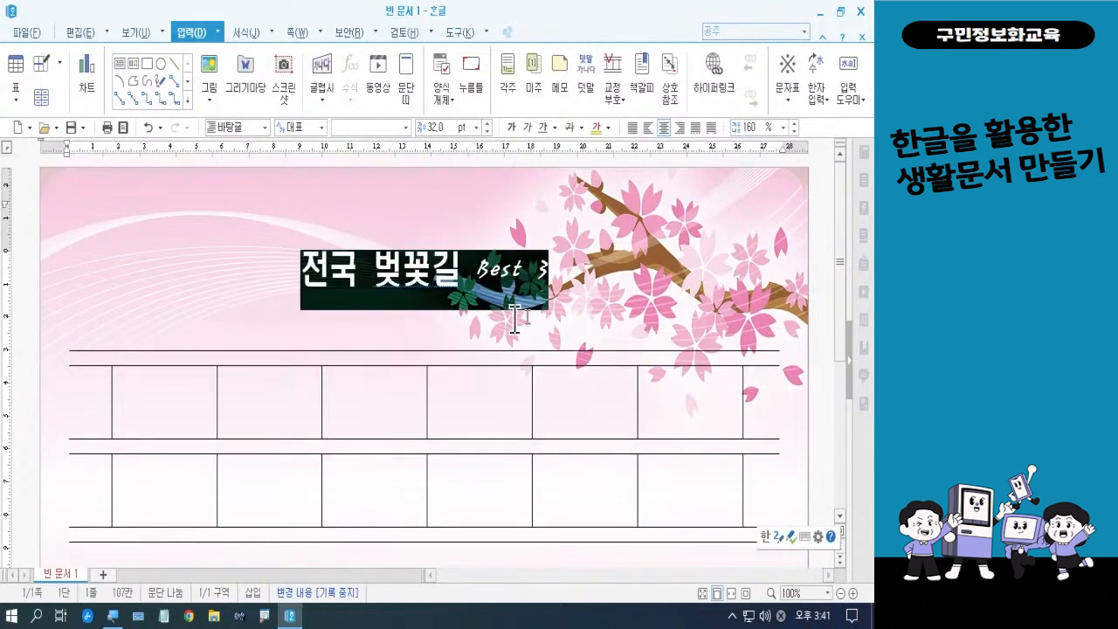
click(588, 307)
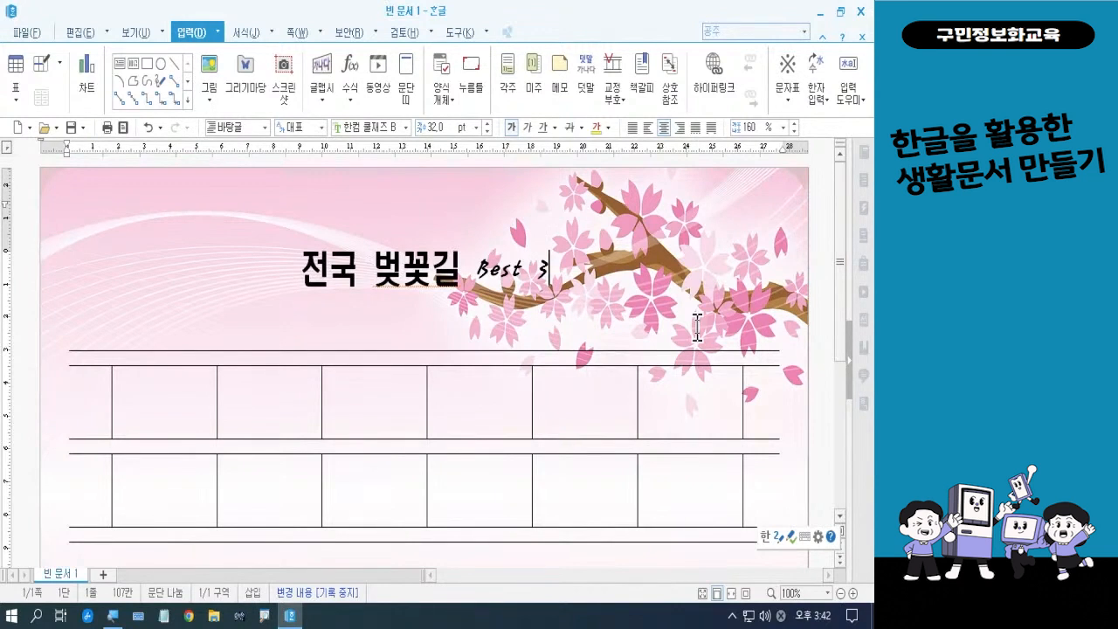
key(Return)
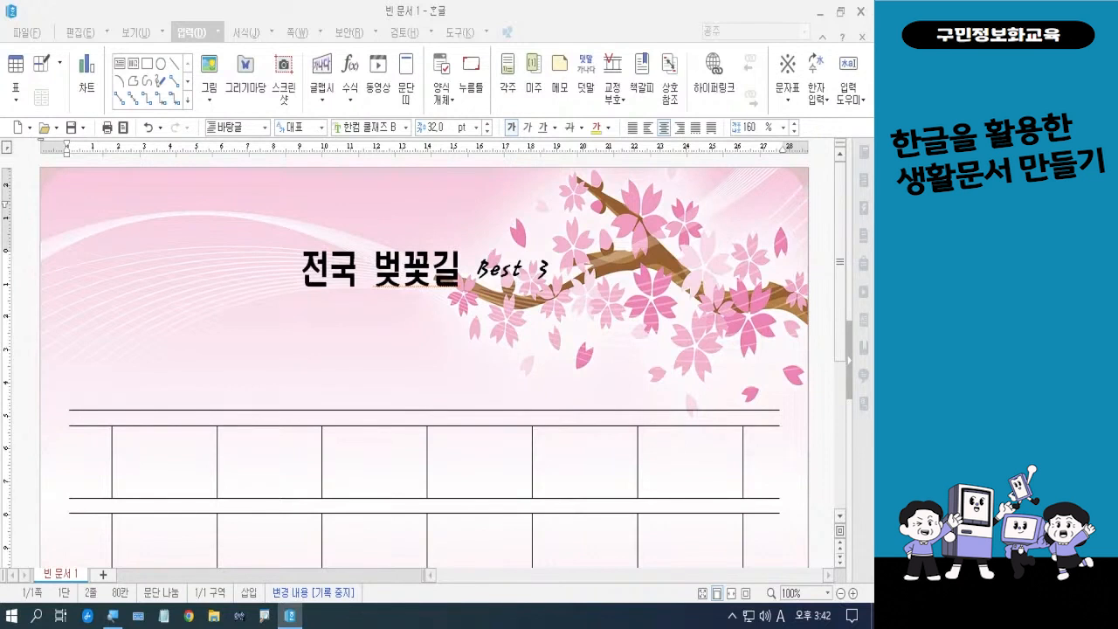
key(Hangul)
drag(296, 307, 550, 307)
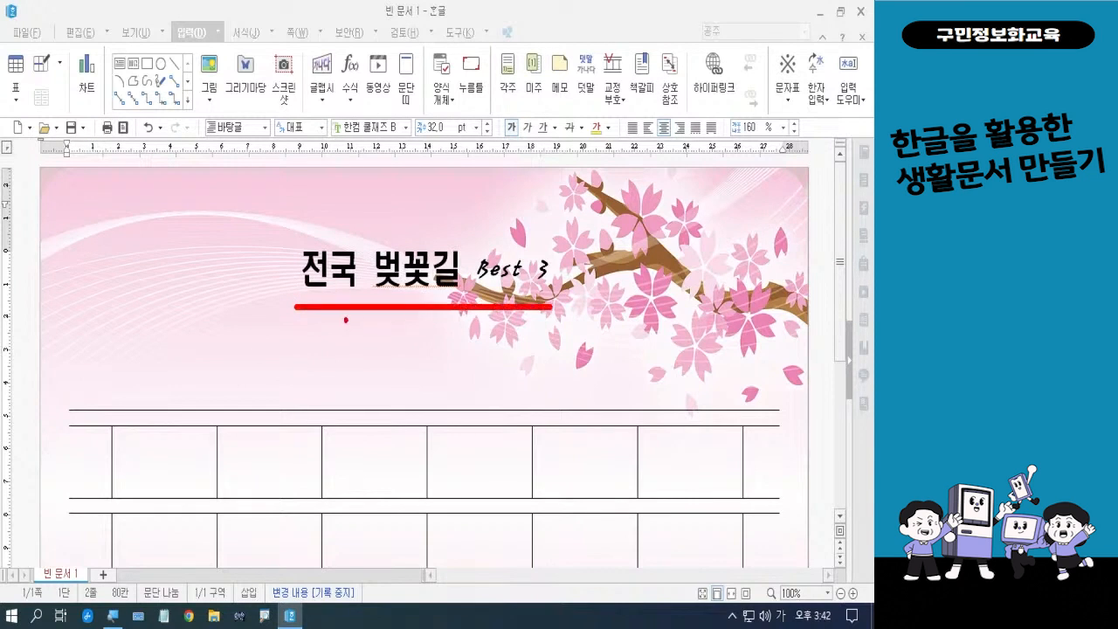
drag(298, 320, 555, 316)
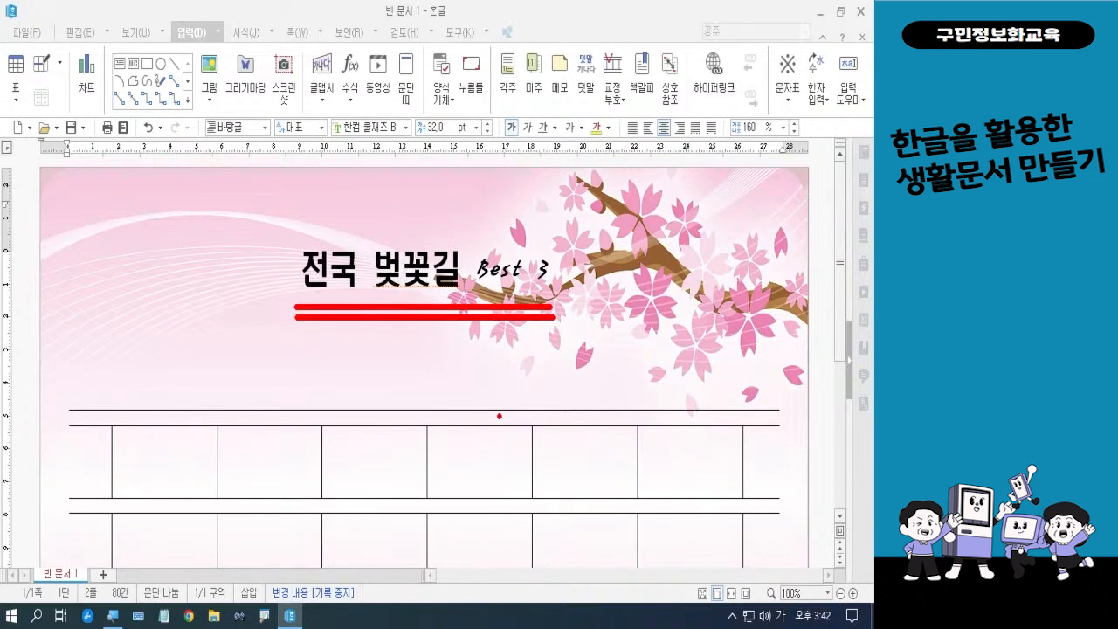
key(Escape)
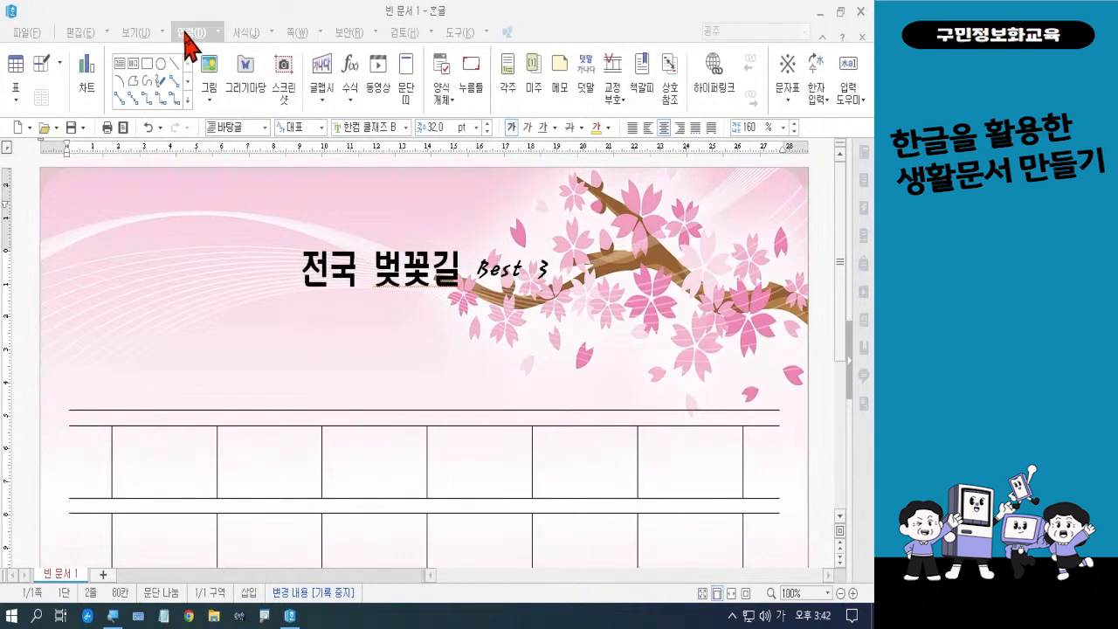
key(ctrl)
key(ctrl)
key(ctrl)
key(ctrl)
key(ctrl)
key(ctrl)
key(ctrl)
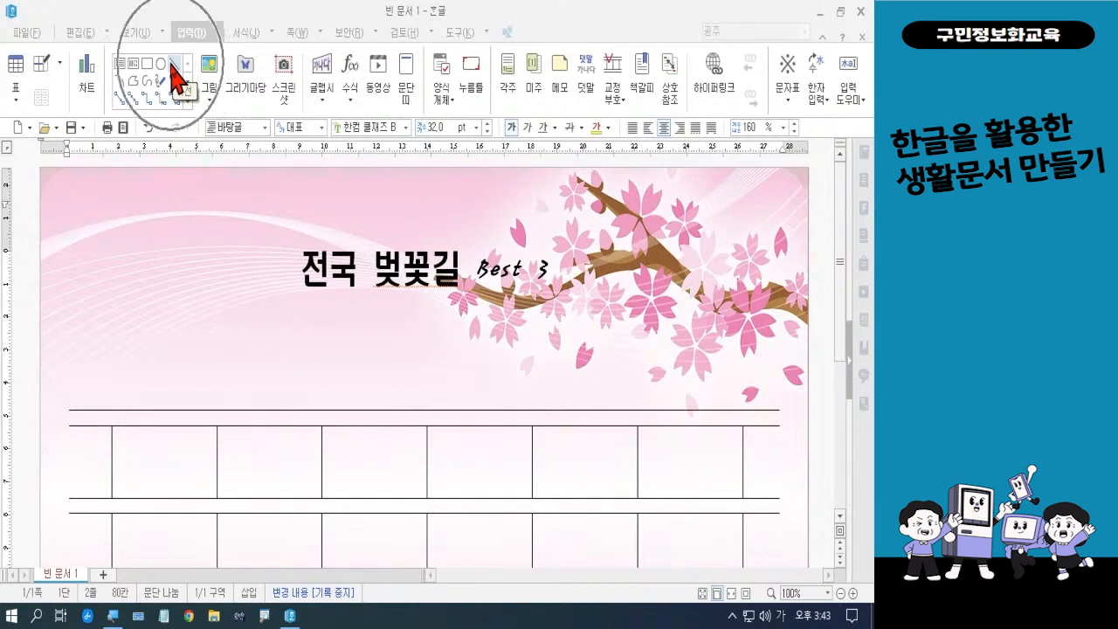
key(ctrl)
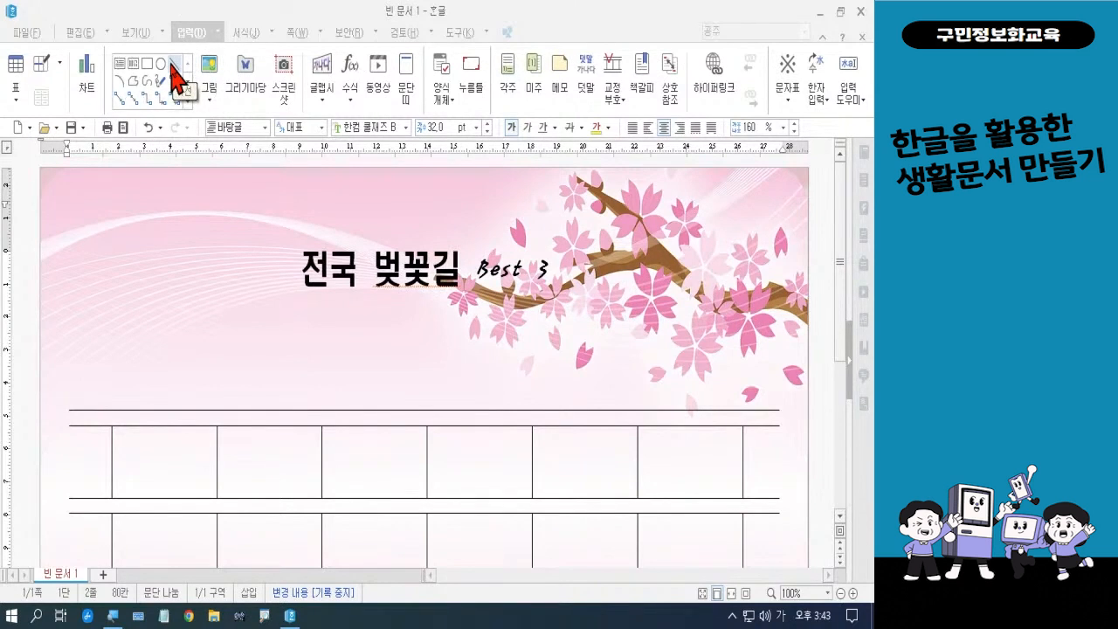
key(ctrl)
key(ctrl)
Step: Draw a horizontal straight line about 94 mm long directly under the title, spanning the width of its text
click(175, 69)
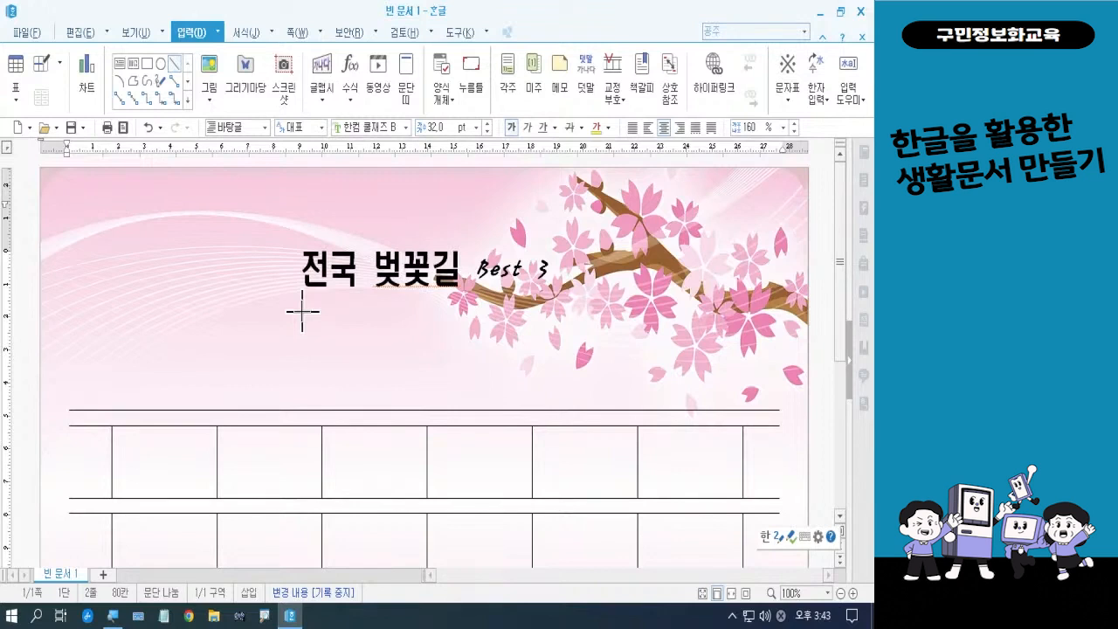
drag(303, 311, 544, 307)
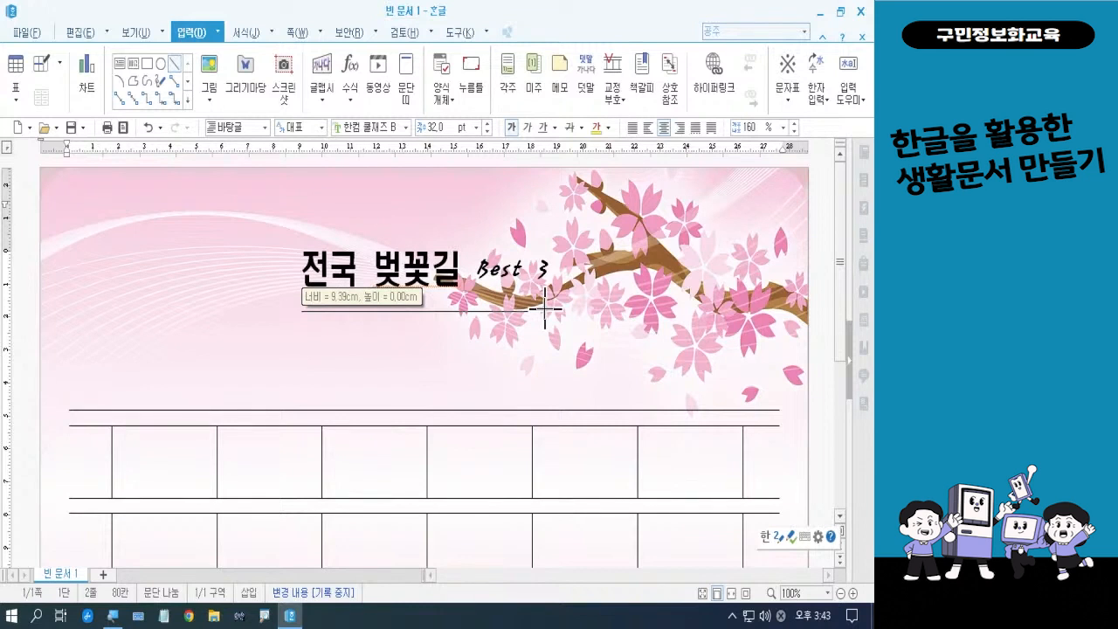
drag(544, 308, 544, 310)
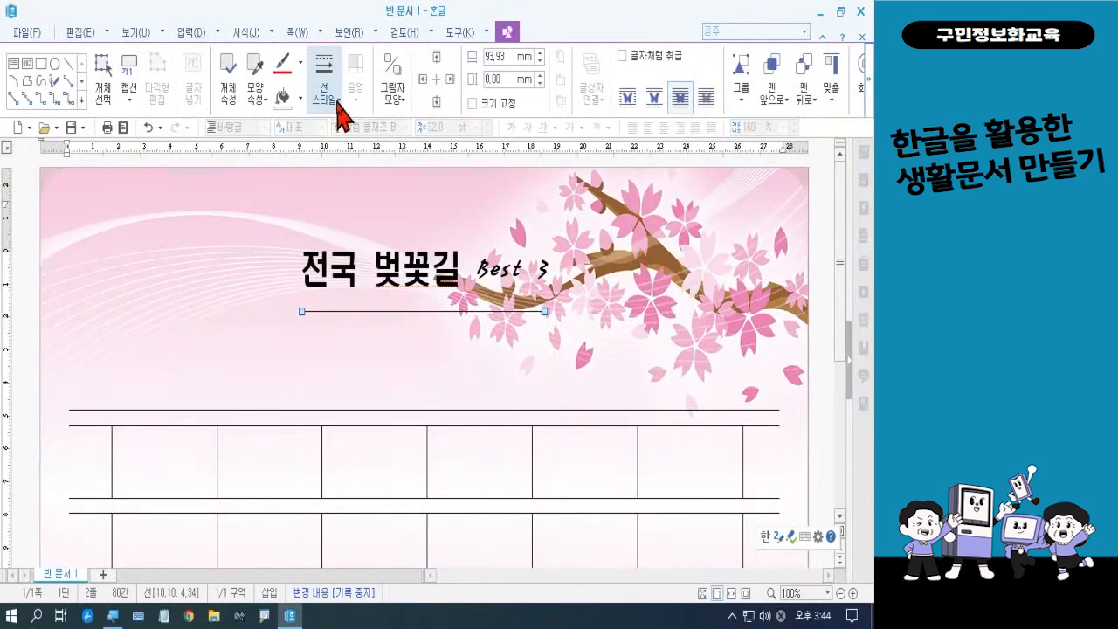
Step: Change the line under the title to a double line with a thickness of 1.5 mm, and deselect it
click(376, 200)
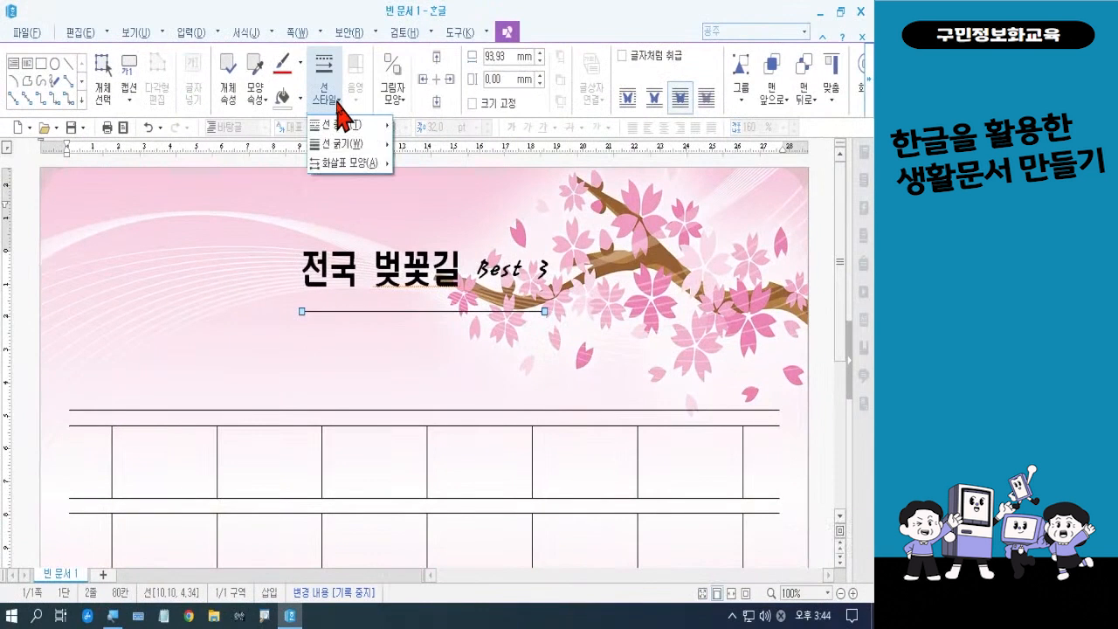
mouse_move(344, 124)
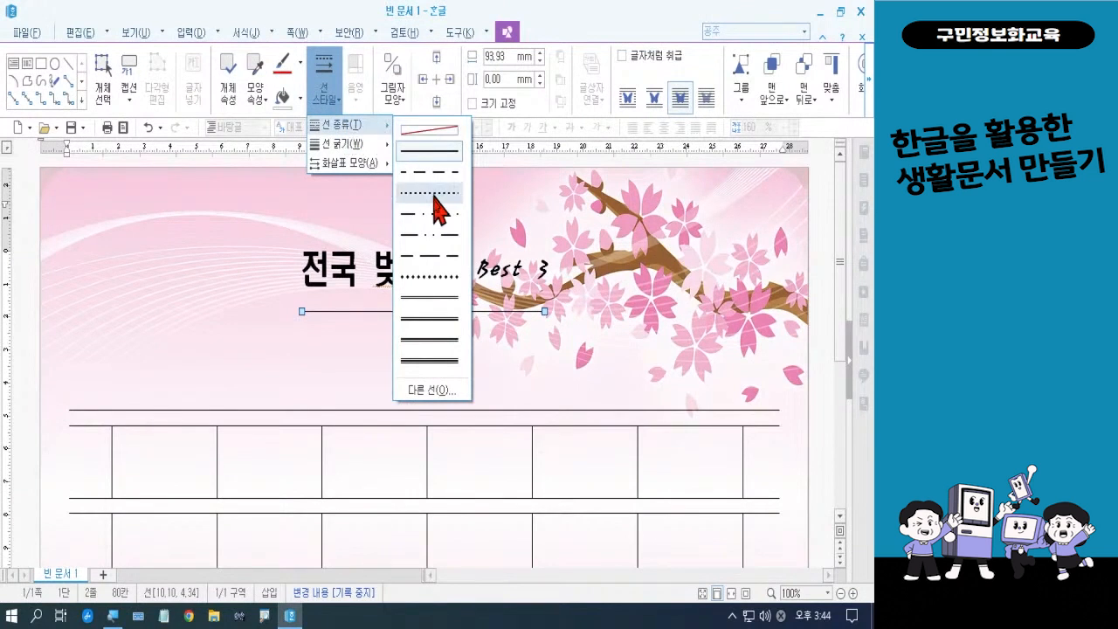
click(439, 305)
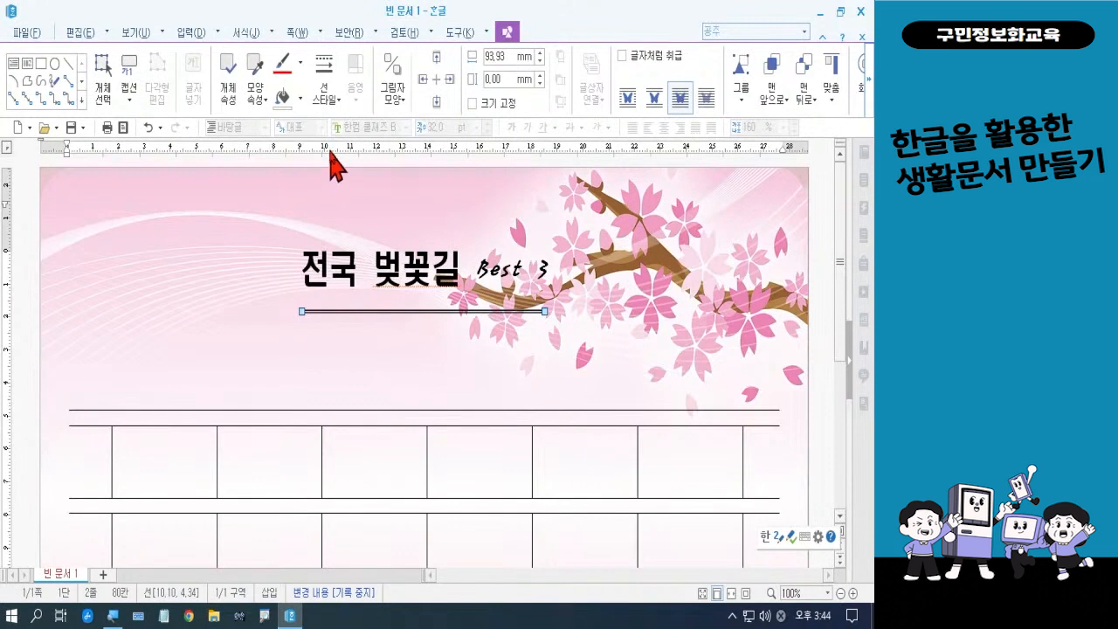
click(332, 103)
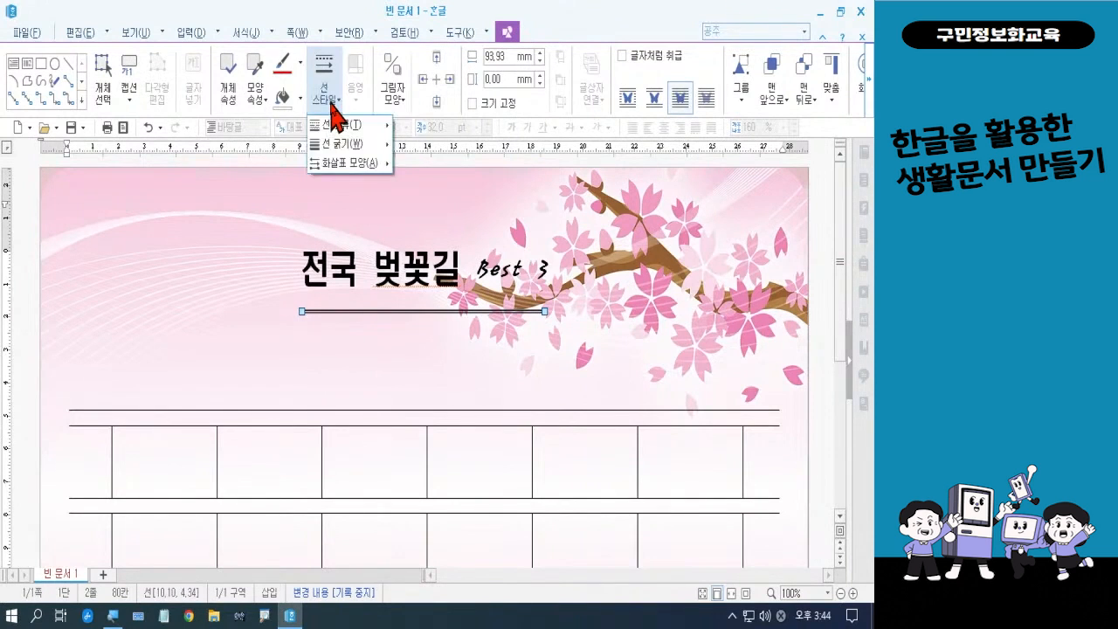
mouse_move(339, 150)
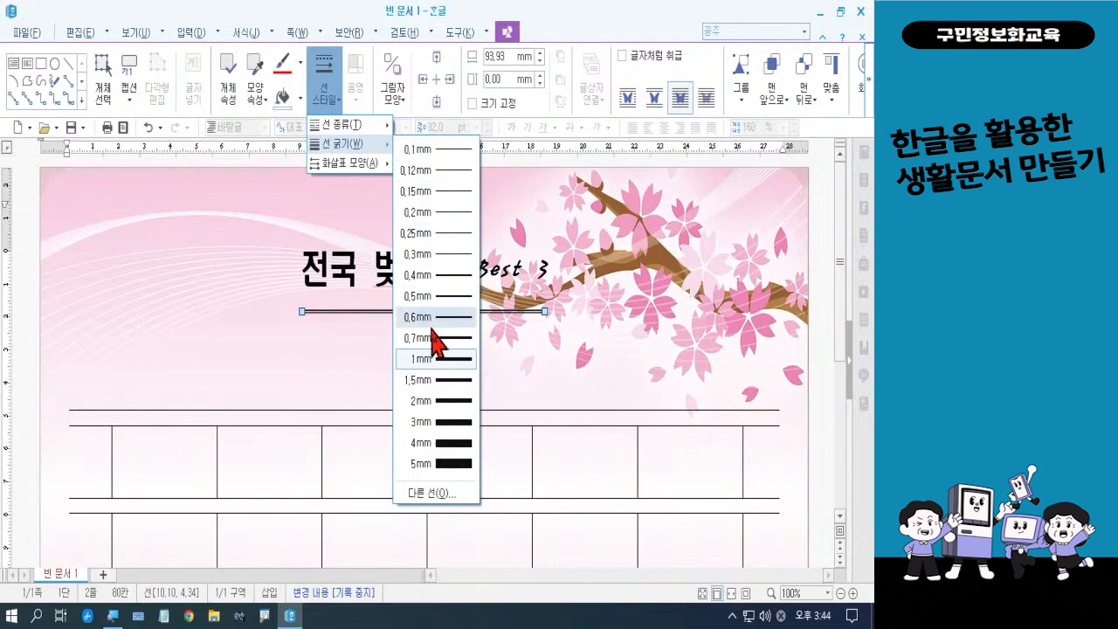
click(441, 378)
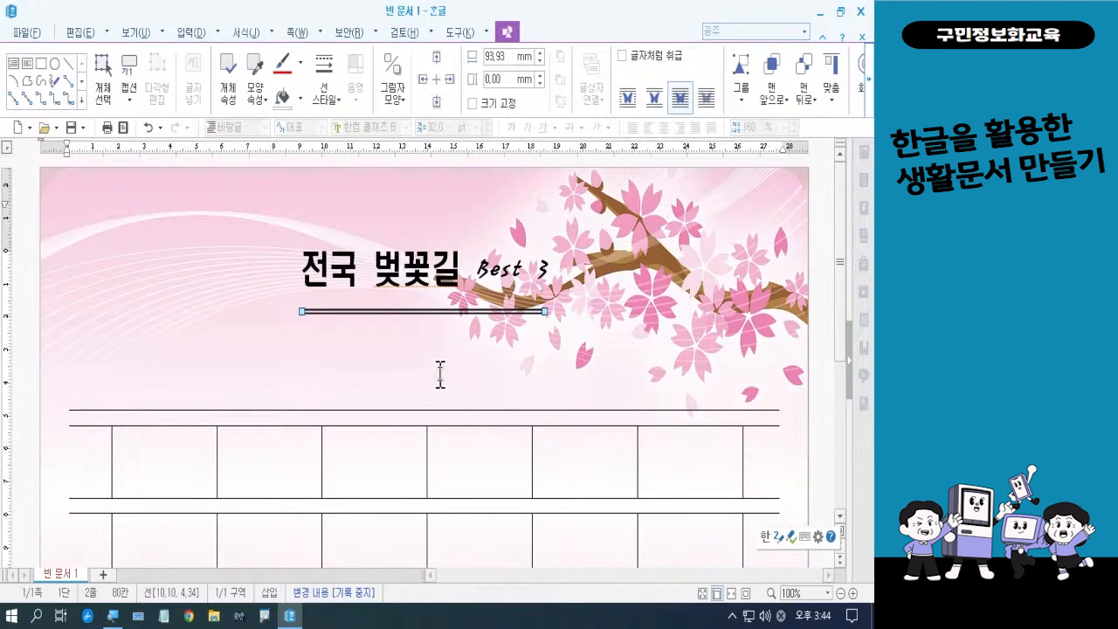
click(440, 373)
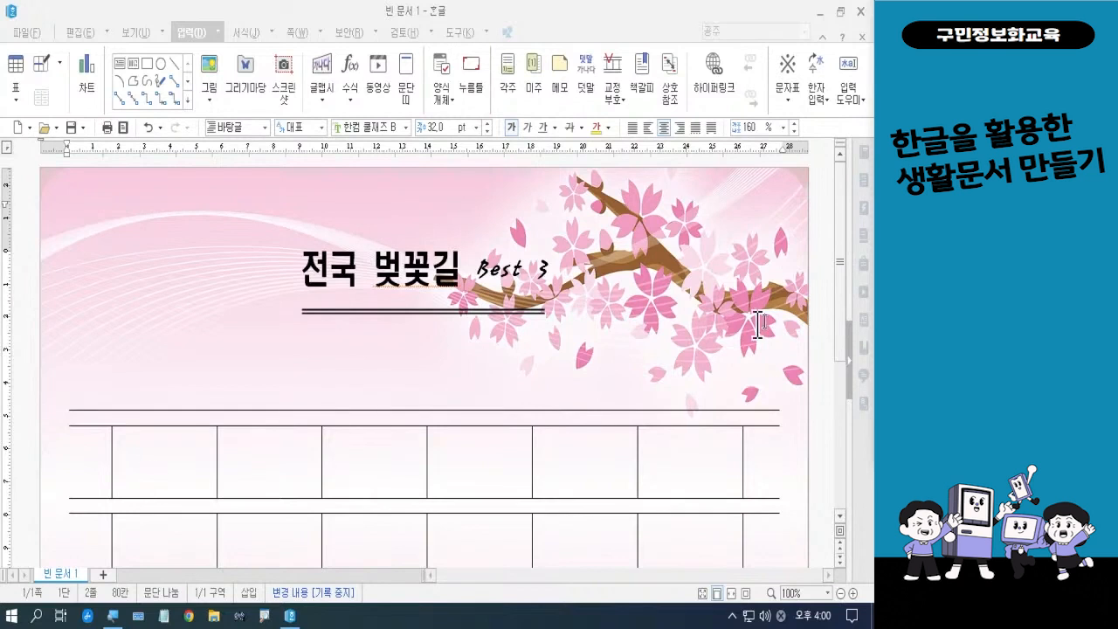
Step: Enter 벚, 꽃, 철, 필, 수 one character per large cell in the table's upper film row, leaving the cell after 철 empty
drag(844, 292, 844, 357)
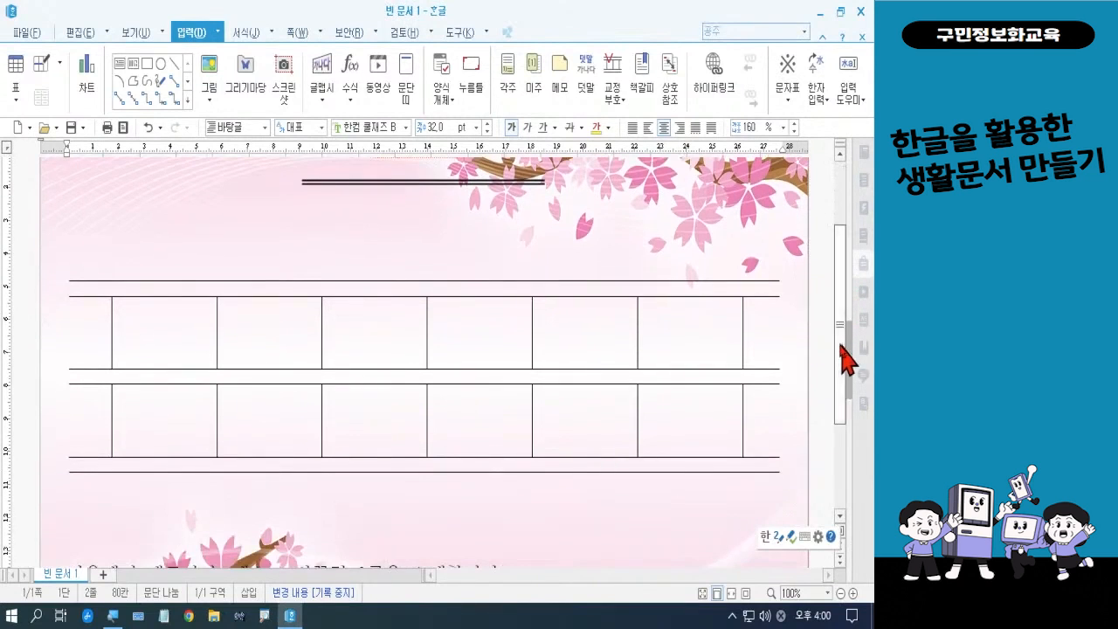
click(155, 336)
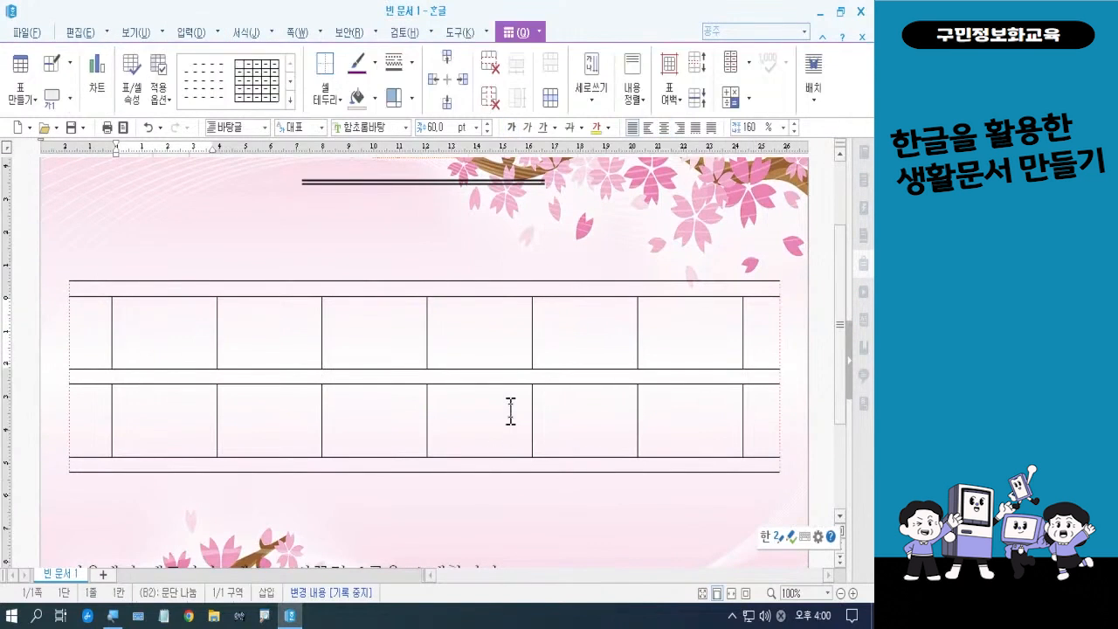
text(벚)
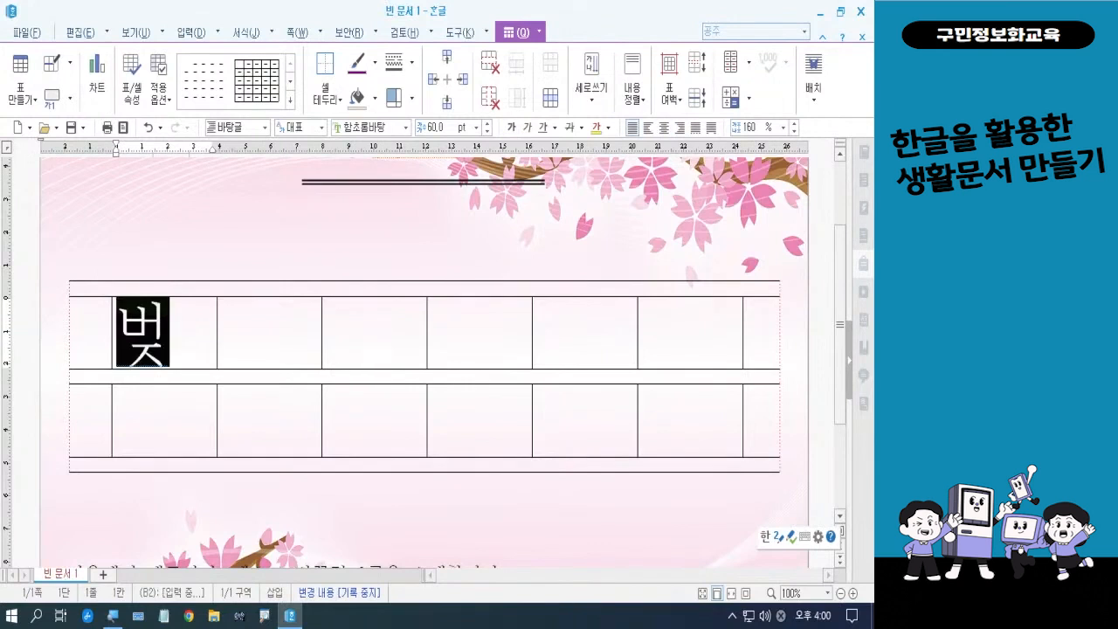
click(304, 332)
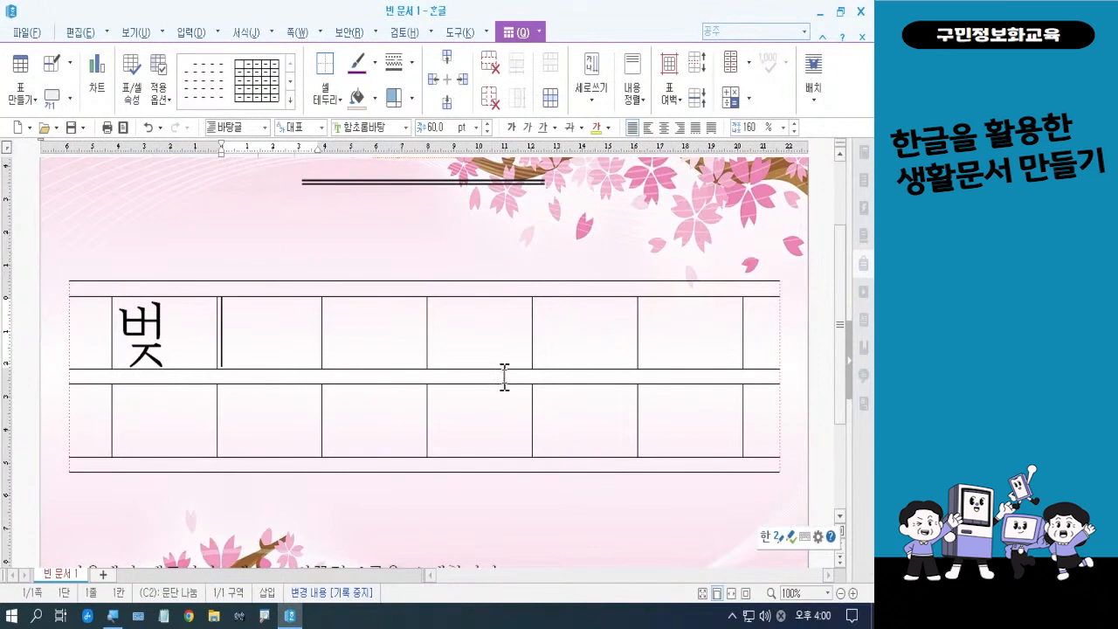
text(꽃)
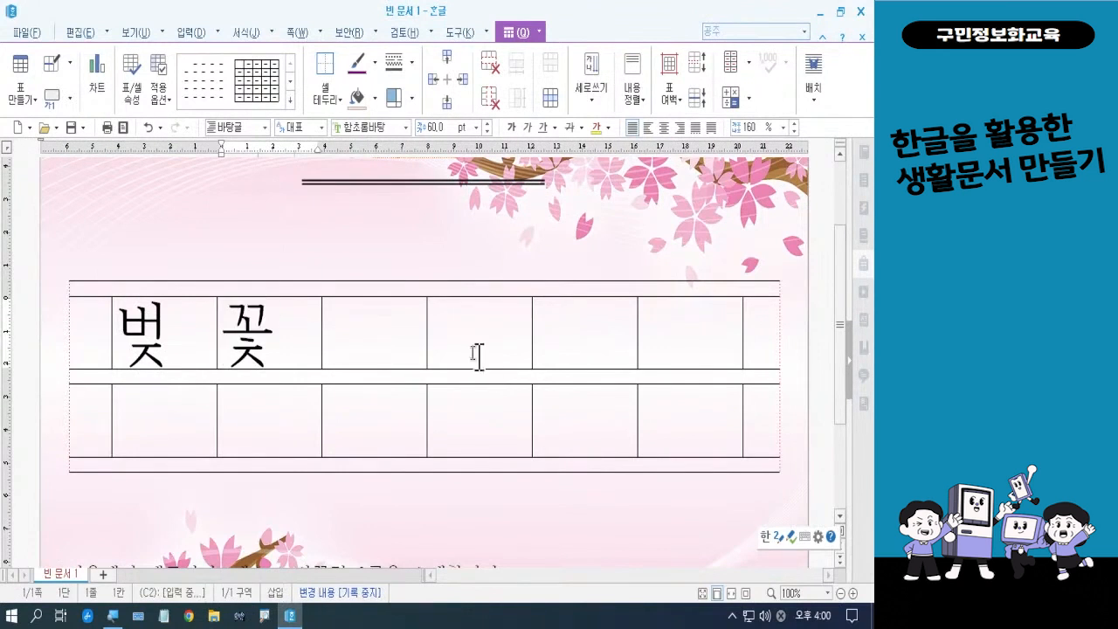
click(393, 321)
text(철)
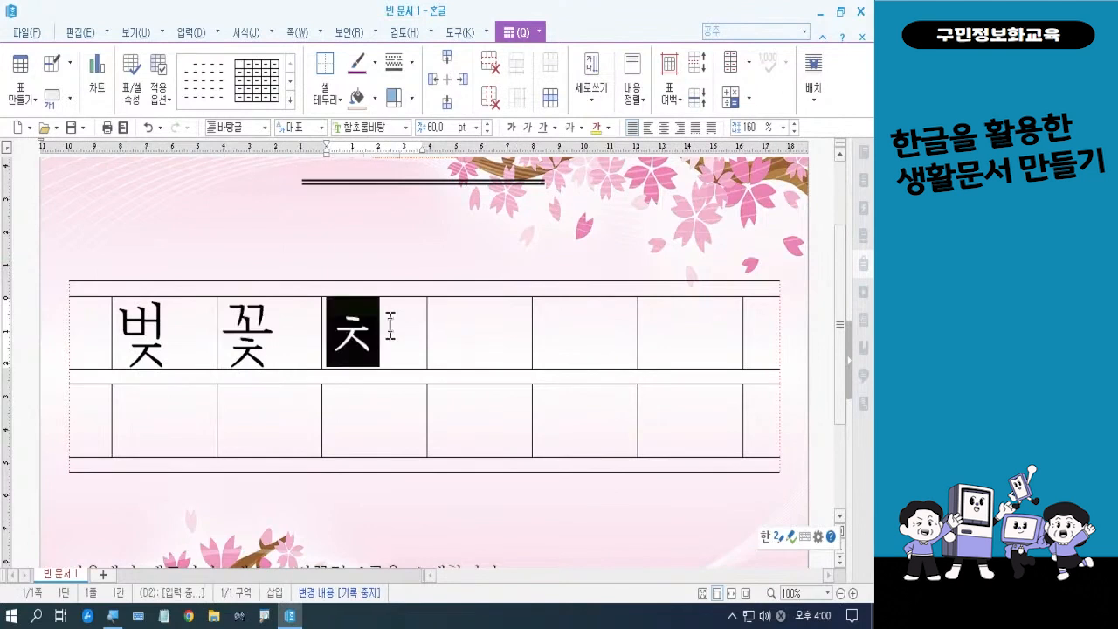
click(578, 334)
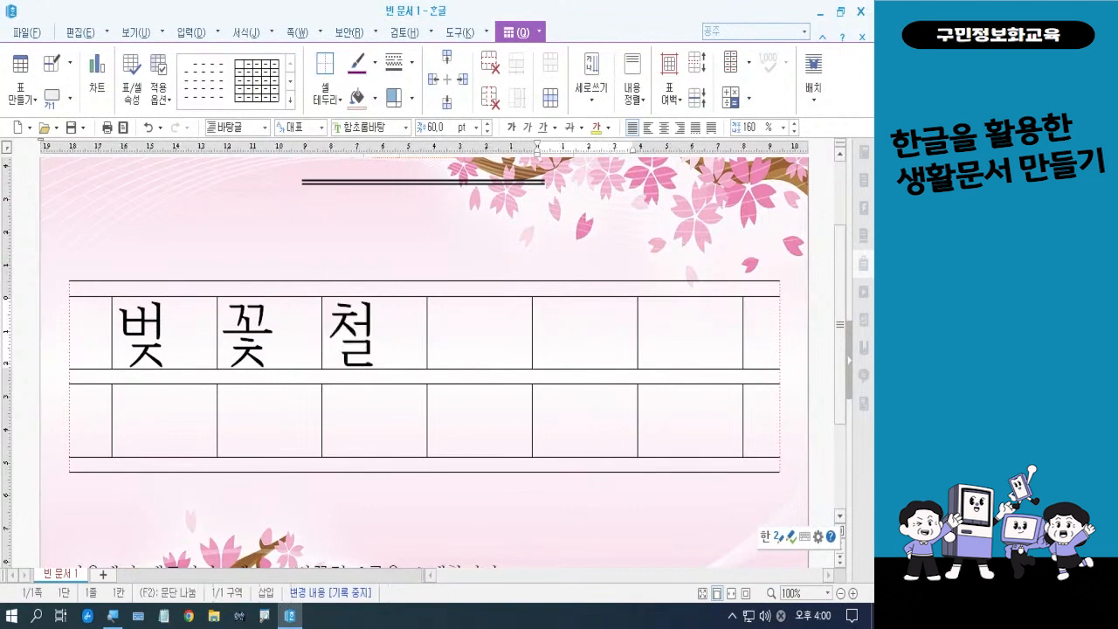
text(필)
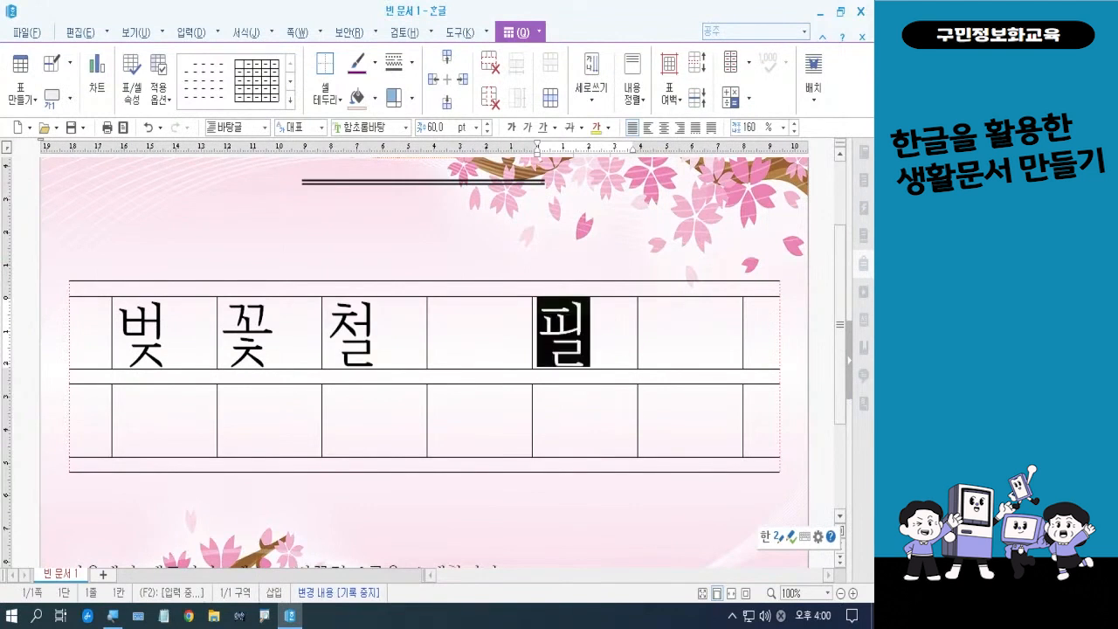
click(718, 341)
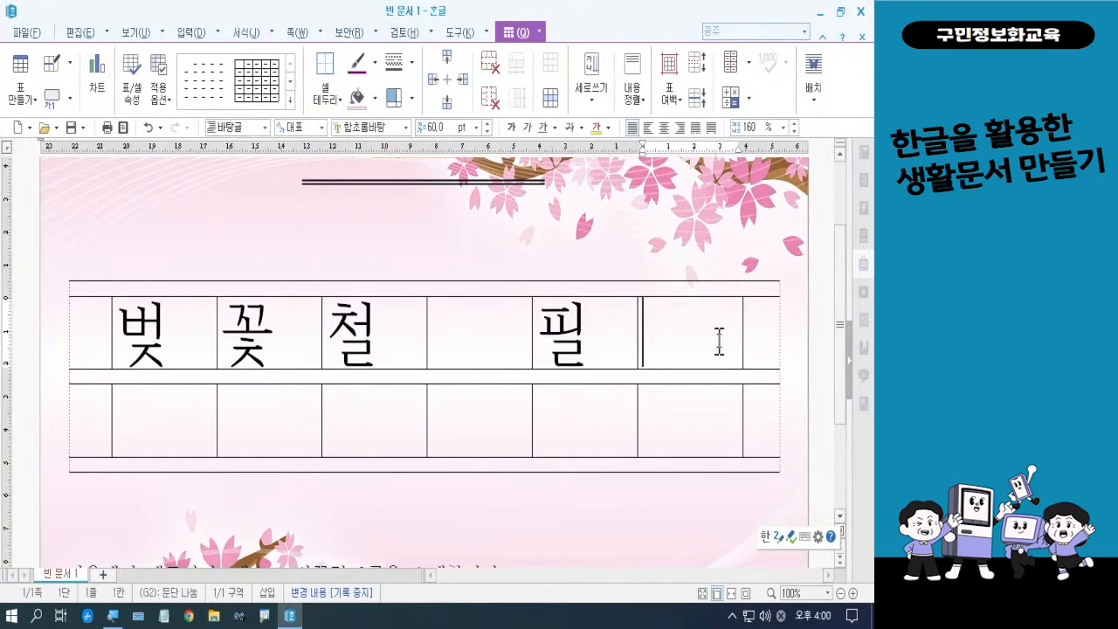
text(수)
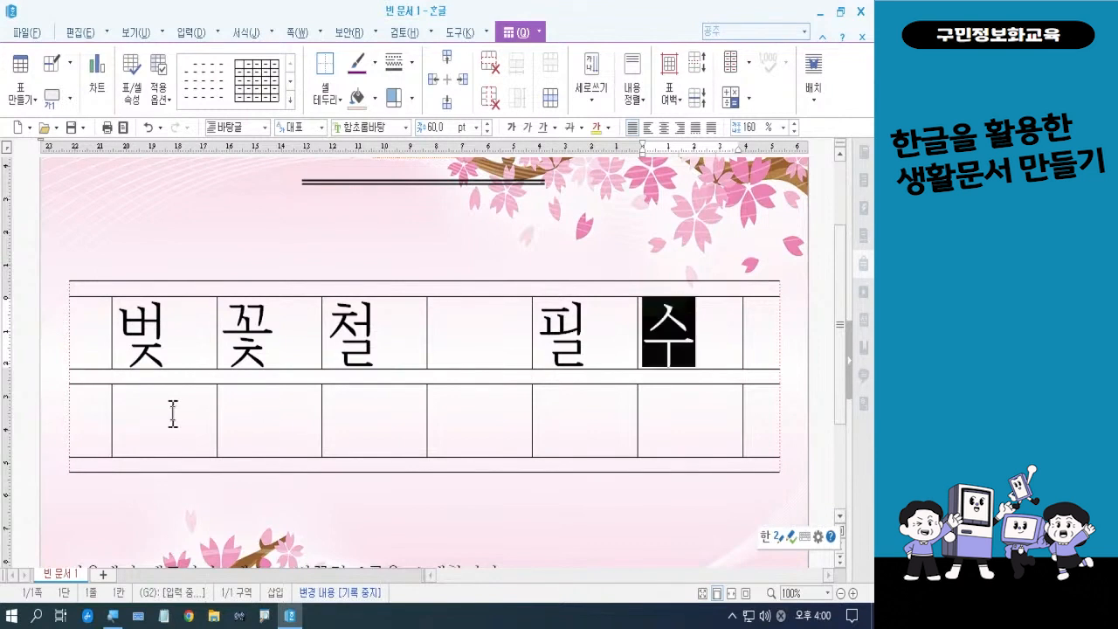
Step: Enter 드, 라, 이, 브, 맵 one character per large cell in the table's lower film row, leaving the cell after 브 empty
click(173, 414)
text(드)
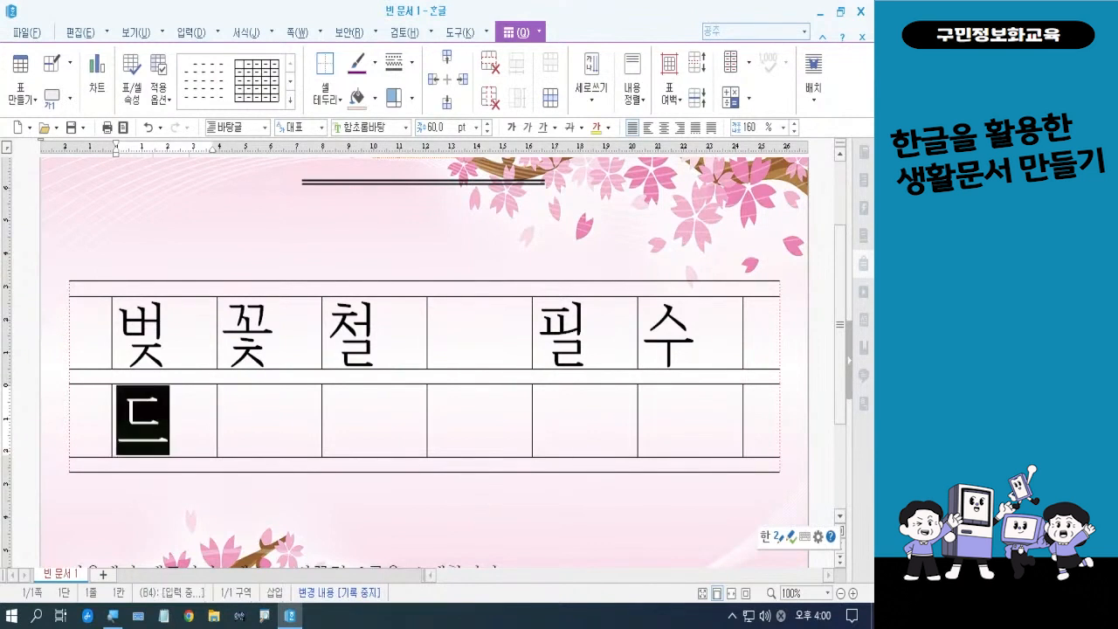
click(293, 429)
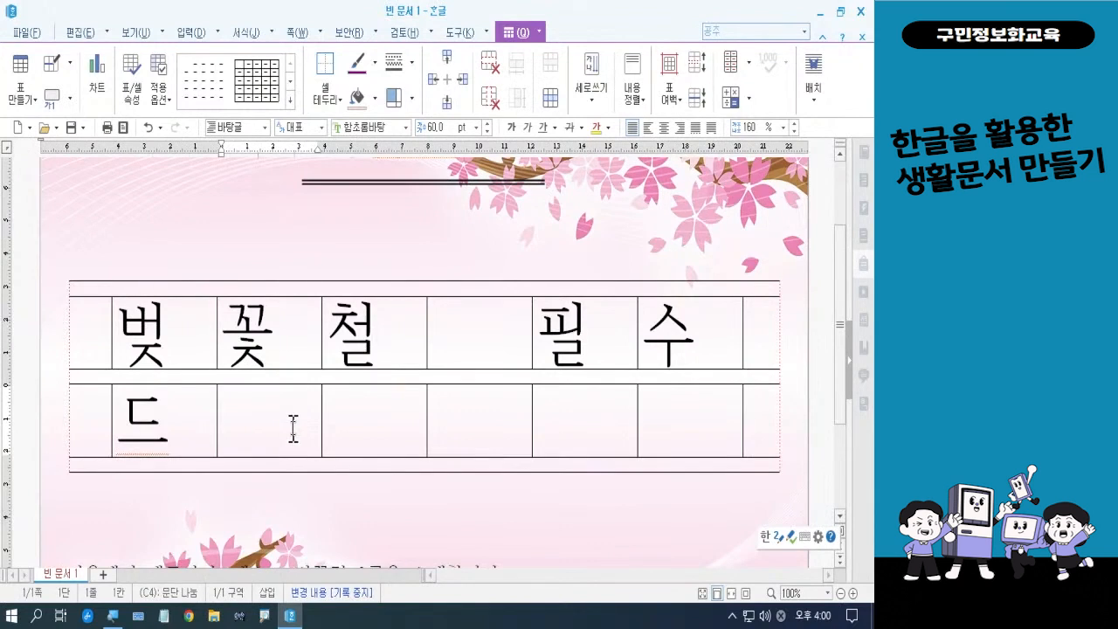
text(라)
click(356, 413)
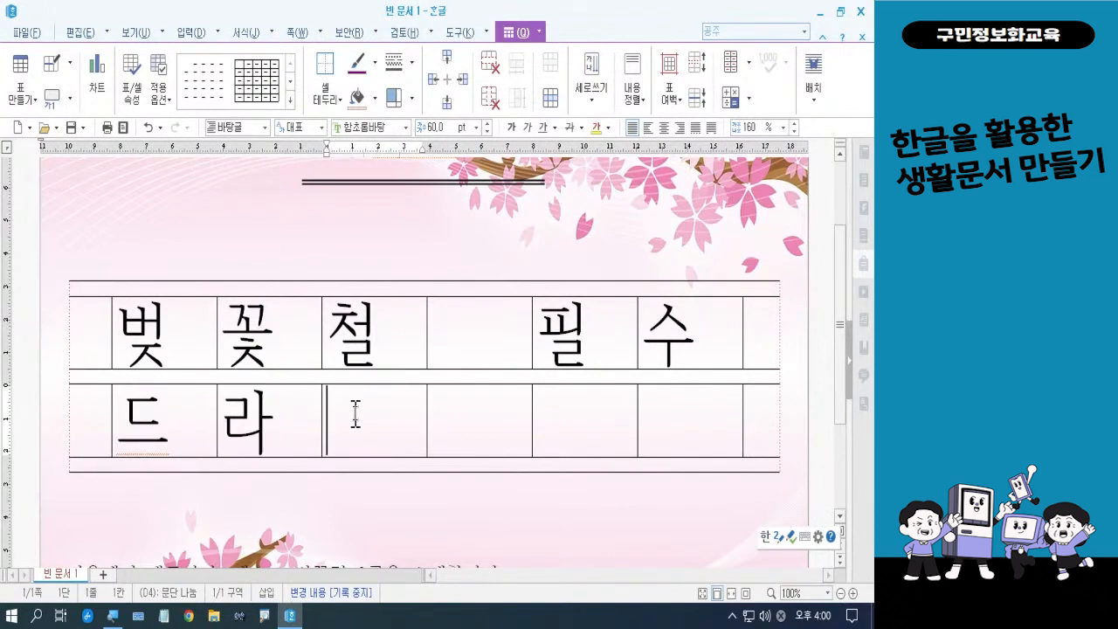
text(이)
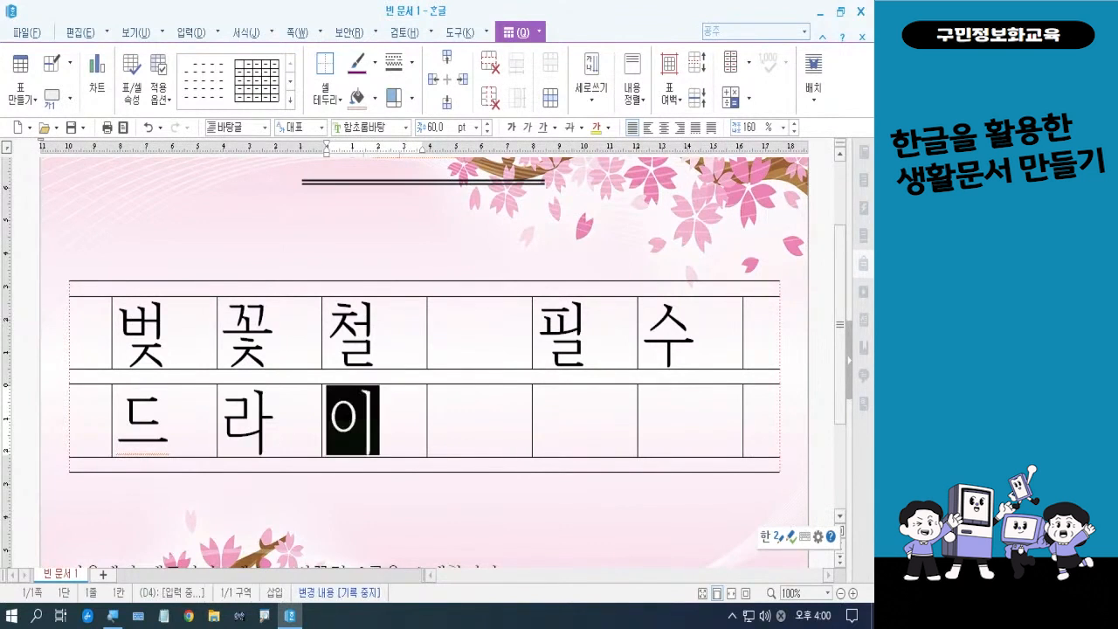
click(467, 413)
text(브)
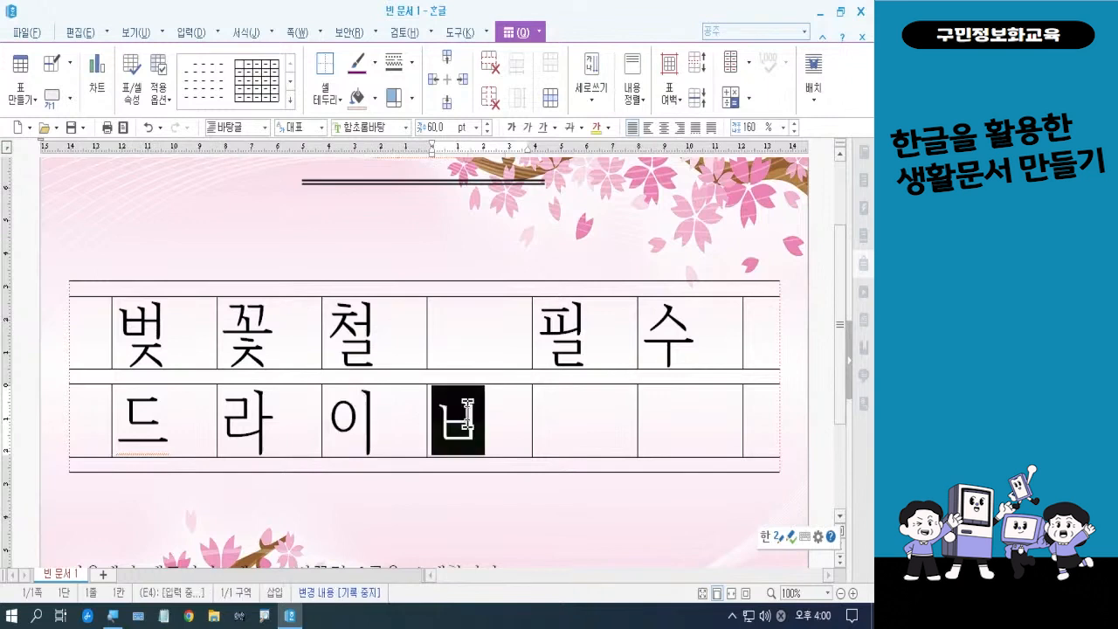
click(677, 425)
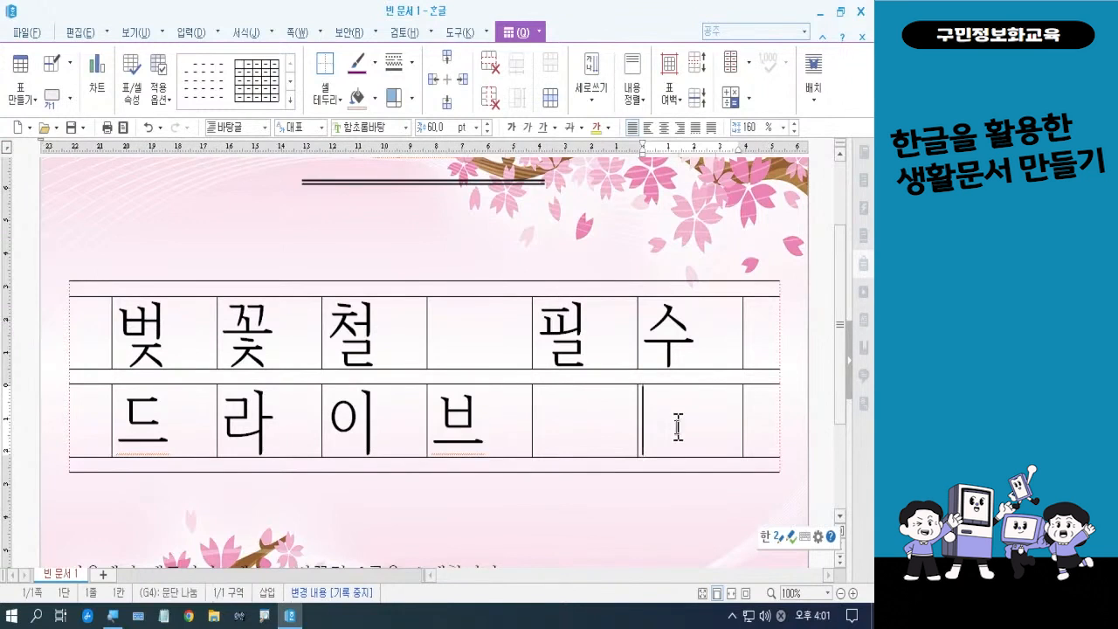
text(맵)
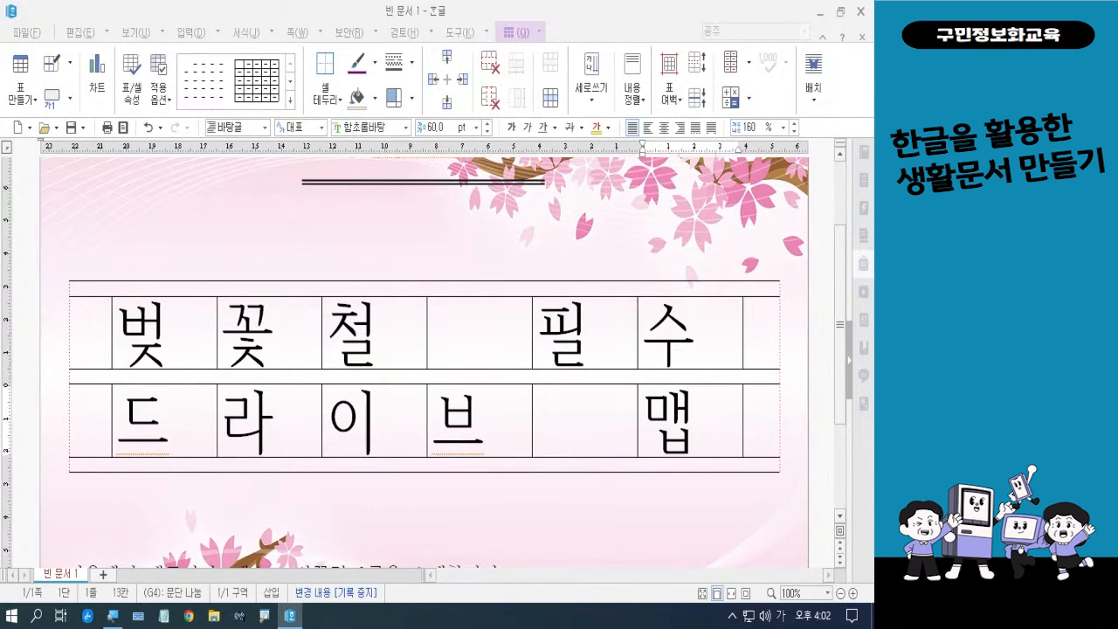
key(Hangul)
key(Hangul)
key(Hangul)
key(Hangul)
key(Hangul)
key(Hangul)
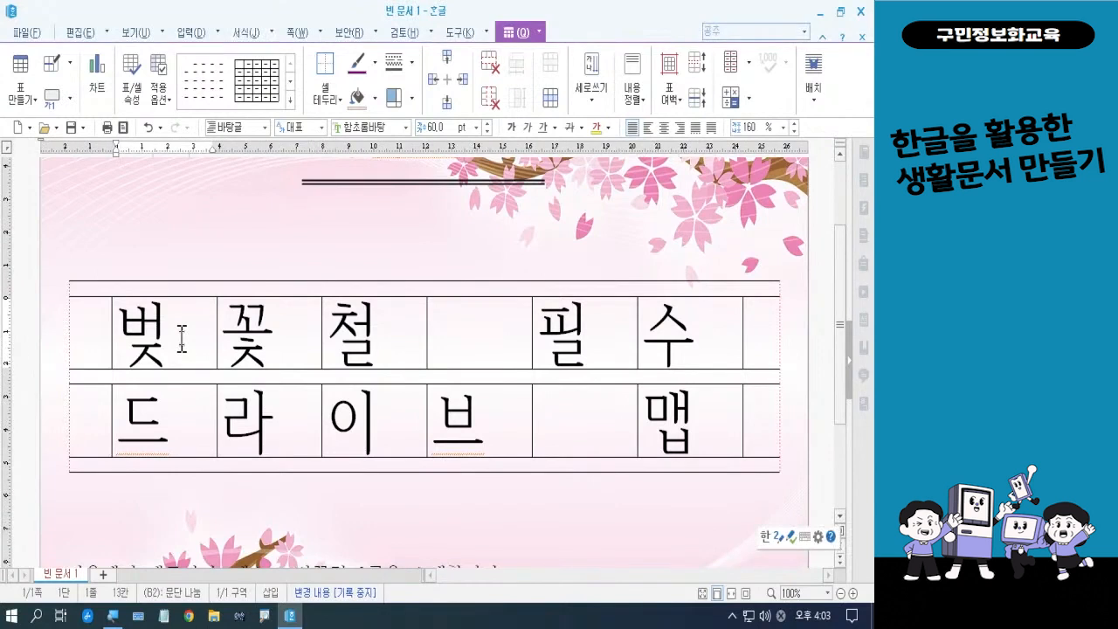
Step: Center the characters in the large cells of the upper film row and format them in magenta HY동녘B
drag(185, 338, 666, 339)
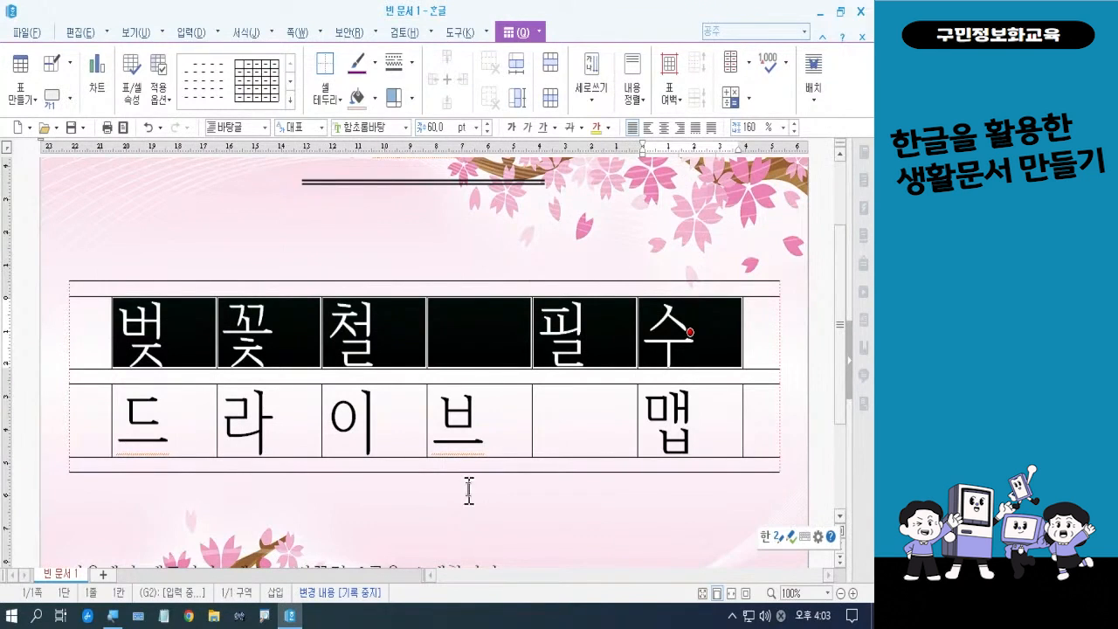
click(664, 129)
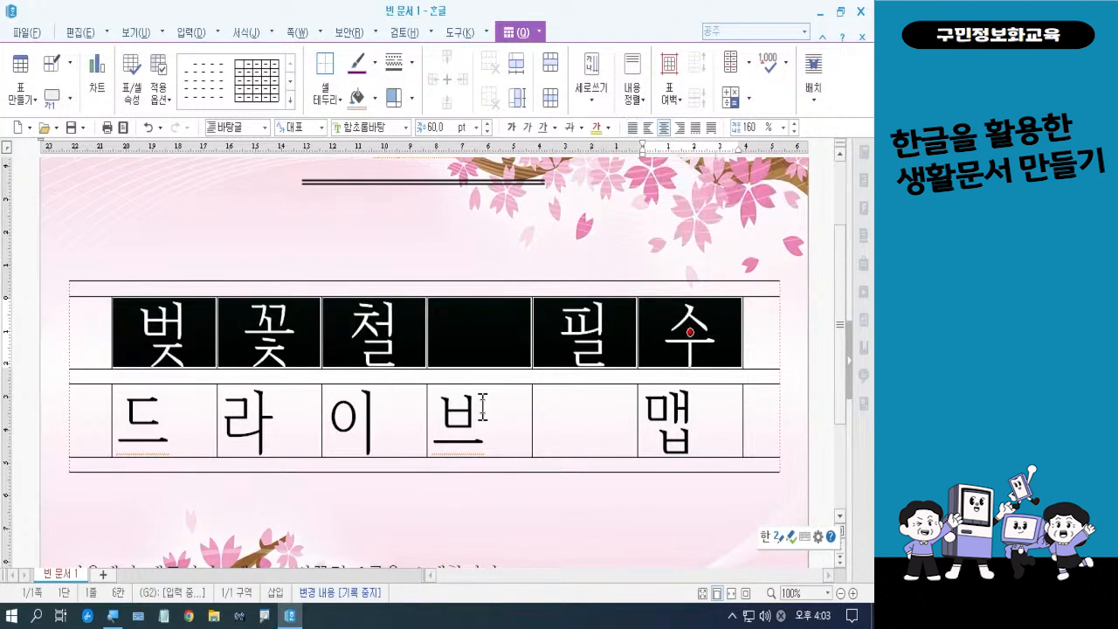
right_click(383, 335)
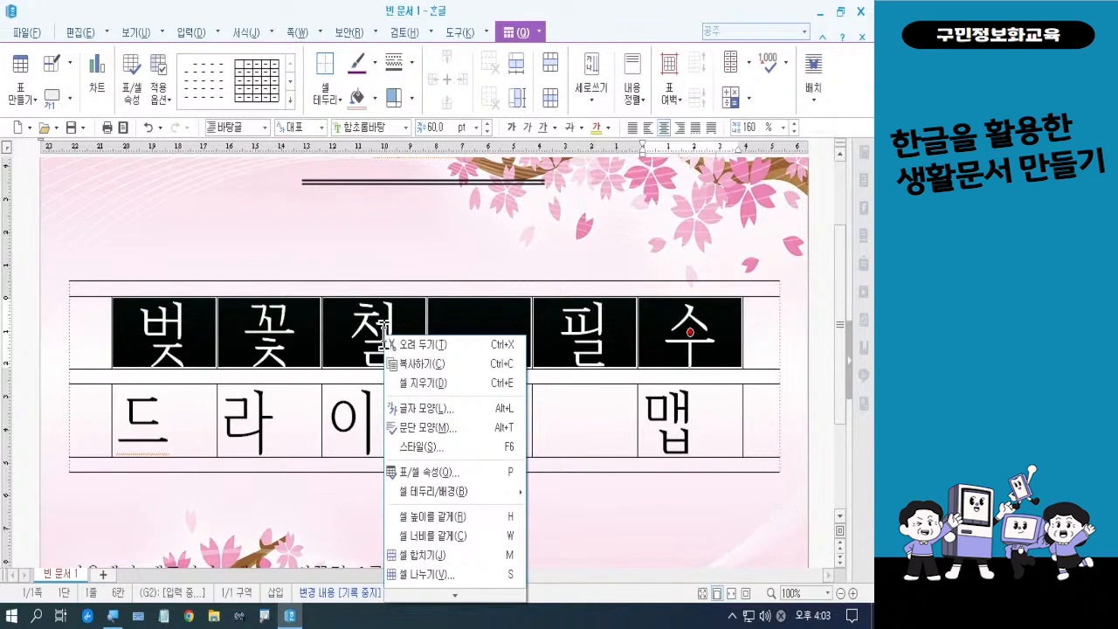
click(417, 408)
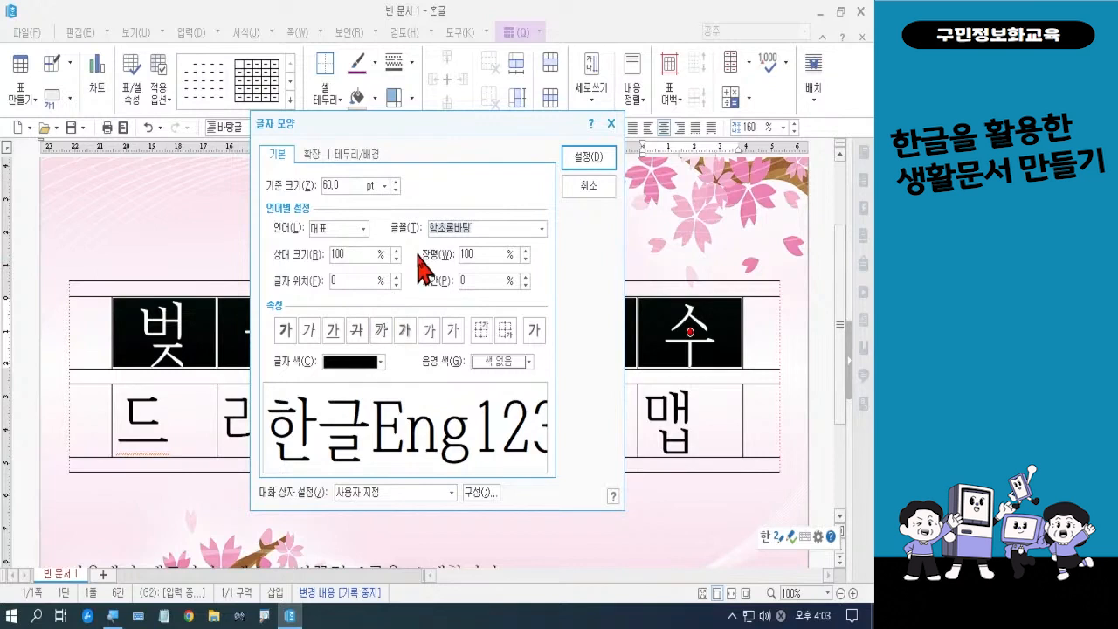
click(541, 230)
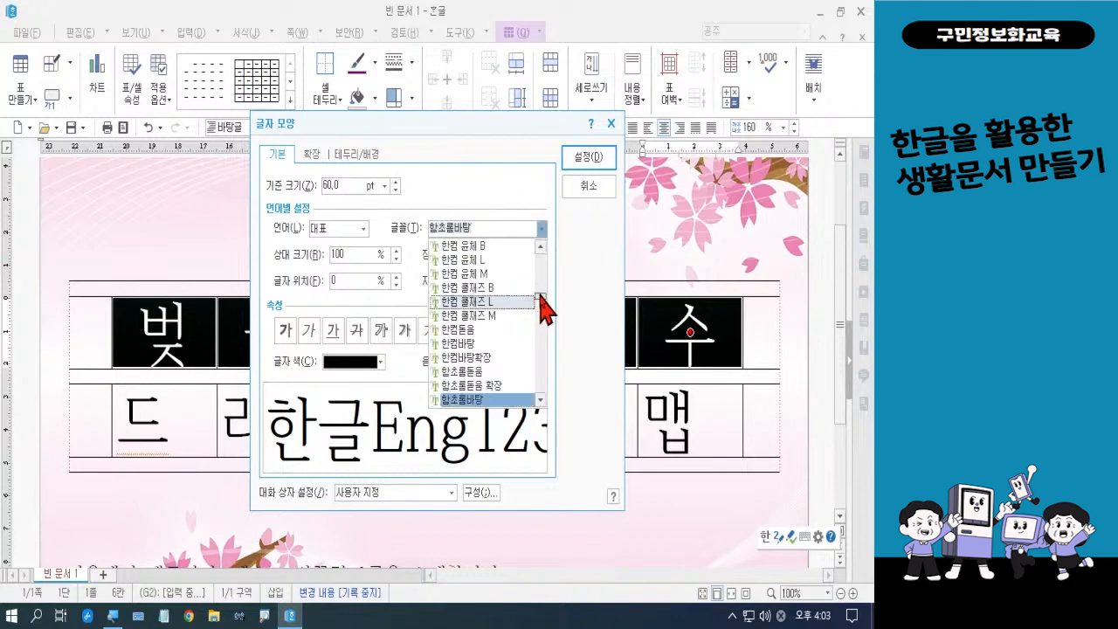
drag(539, 295, 539, 319)
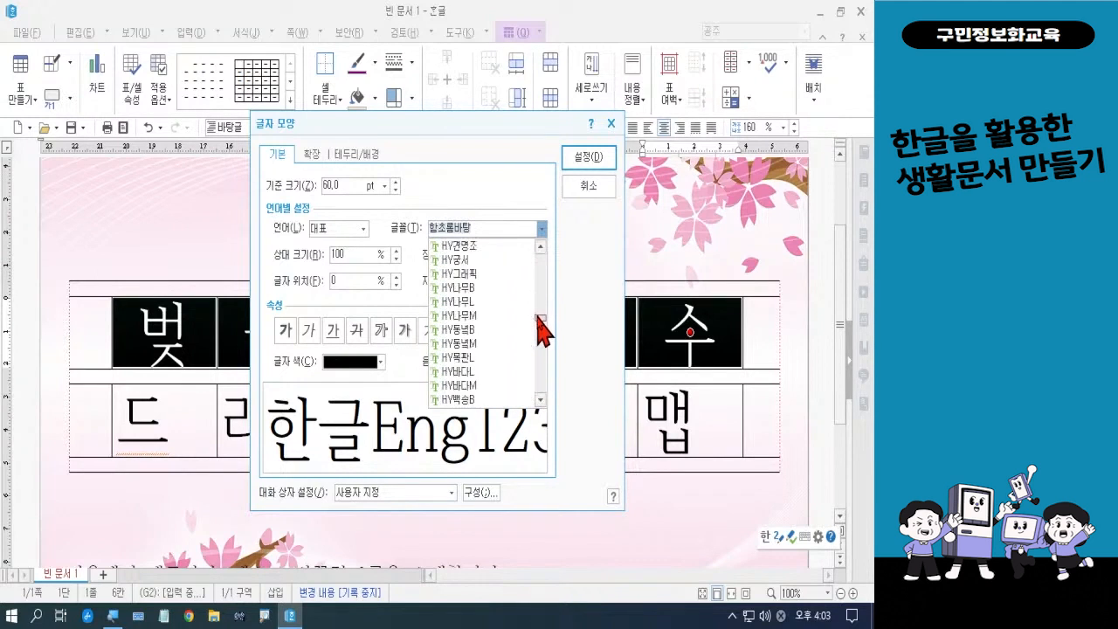
click(485, 330)
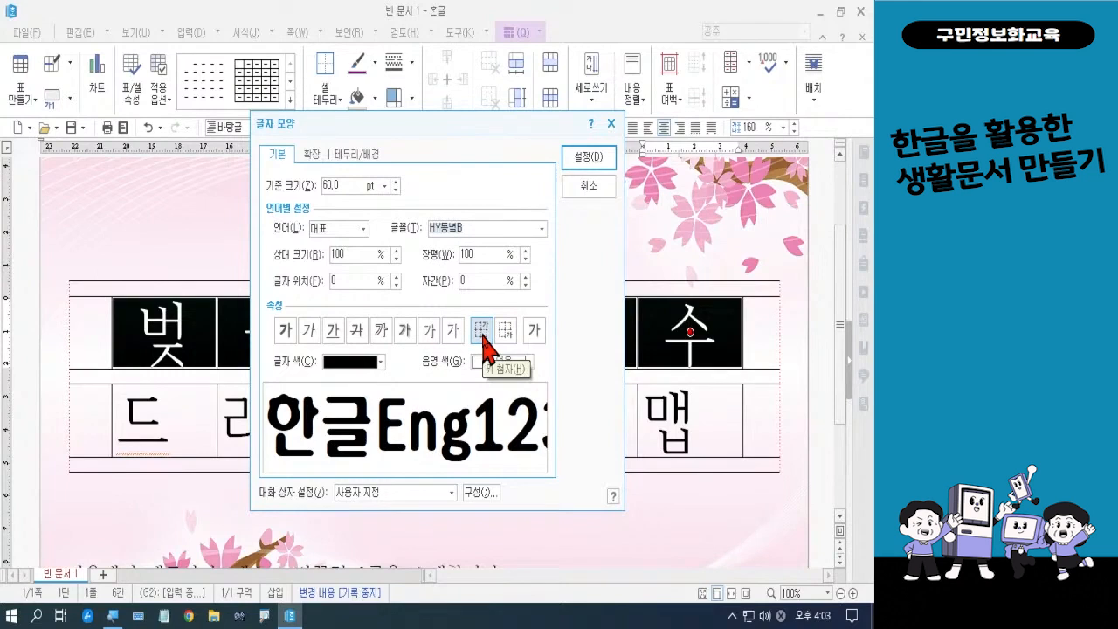
click(362, 362)
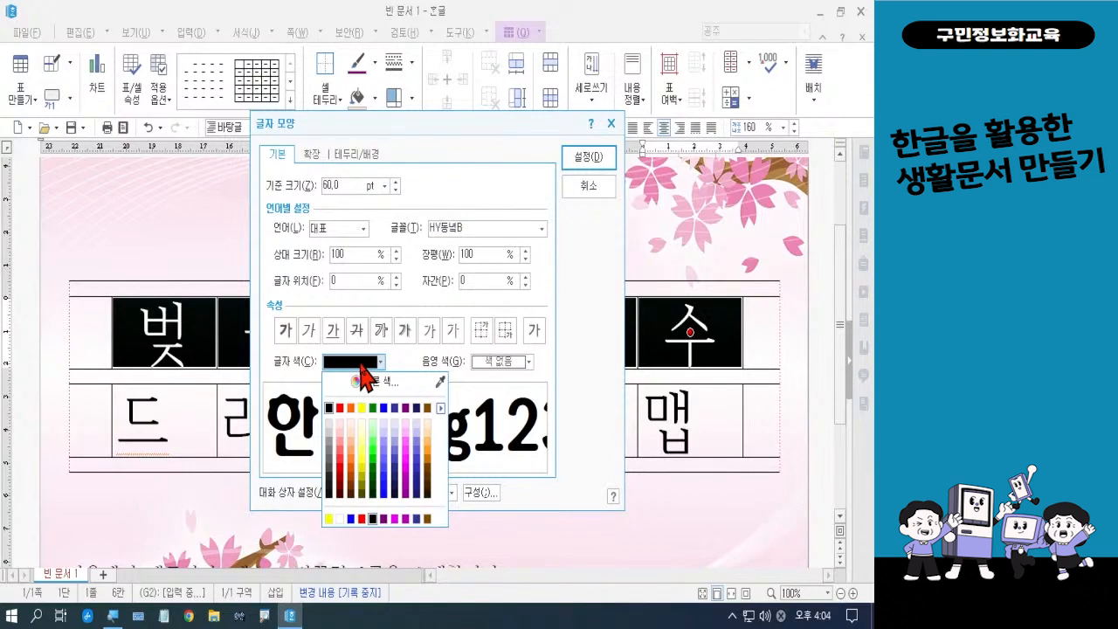
click(407, 464)
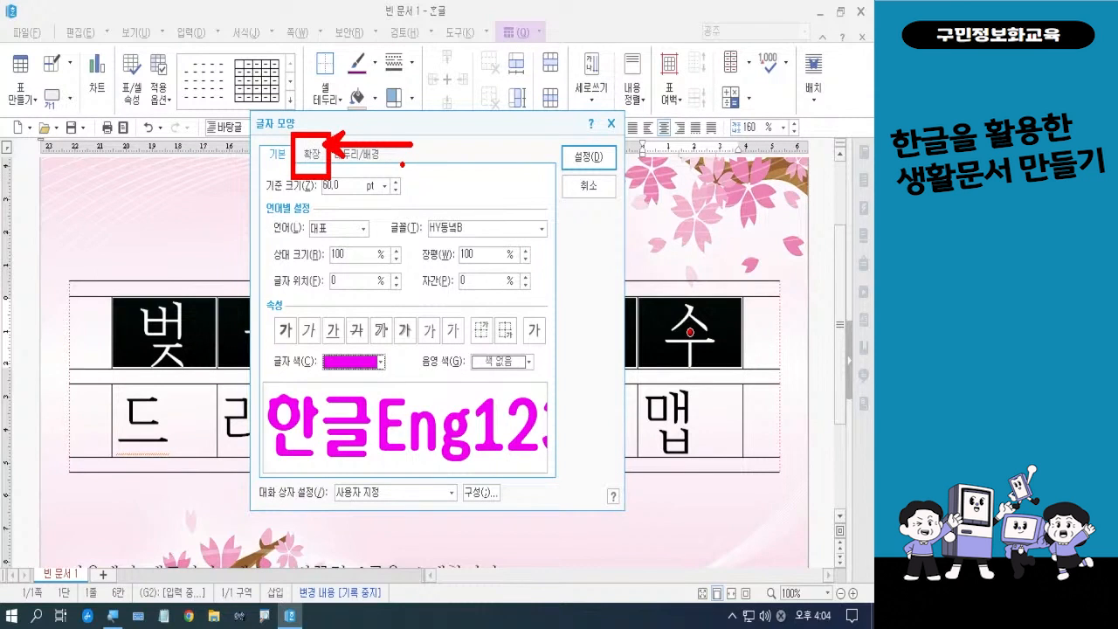
Step: Give the upper film row's characters a discontinuous (비연속) light pink shadow with 5% X and 5% Y offset, and deselect the cells
click(312, 158)
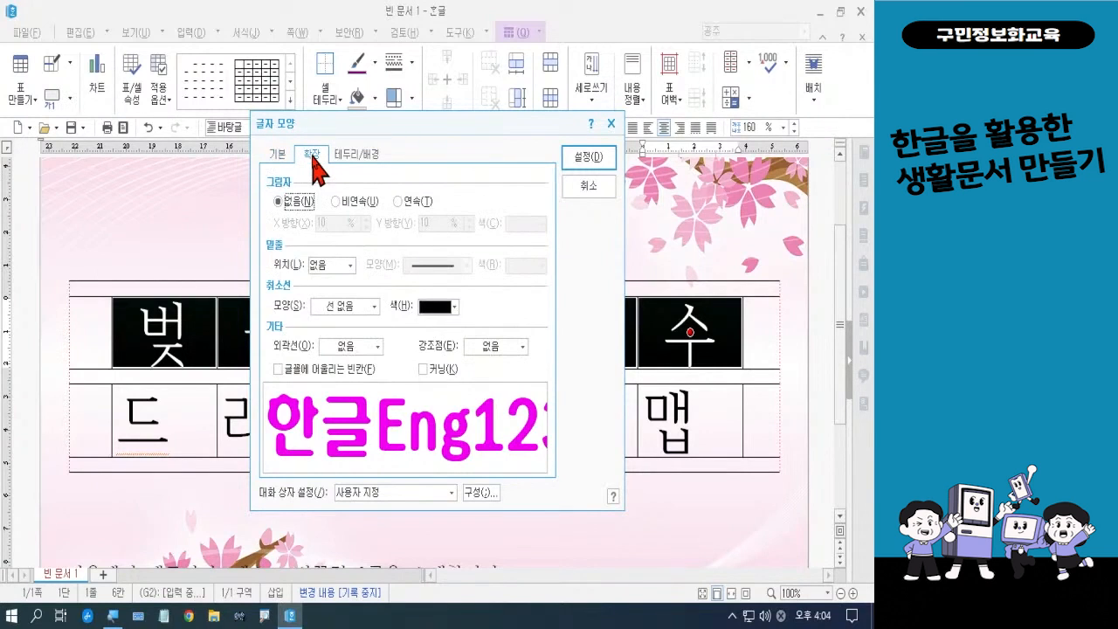
click(336, 202)
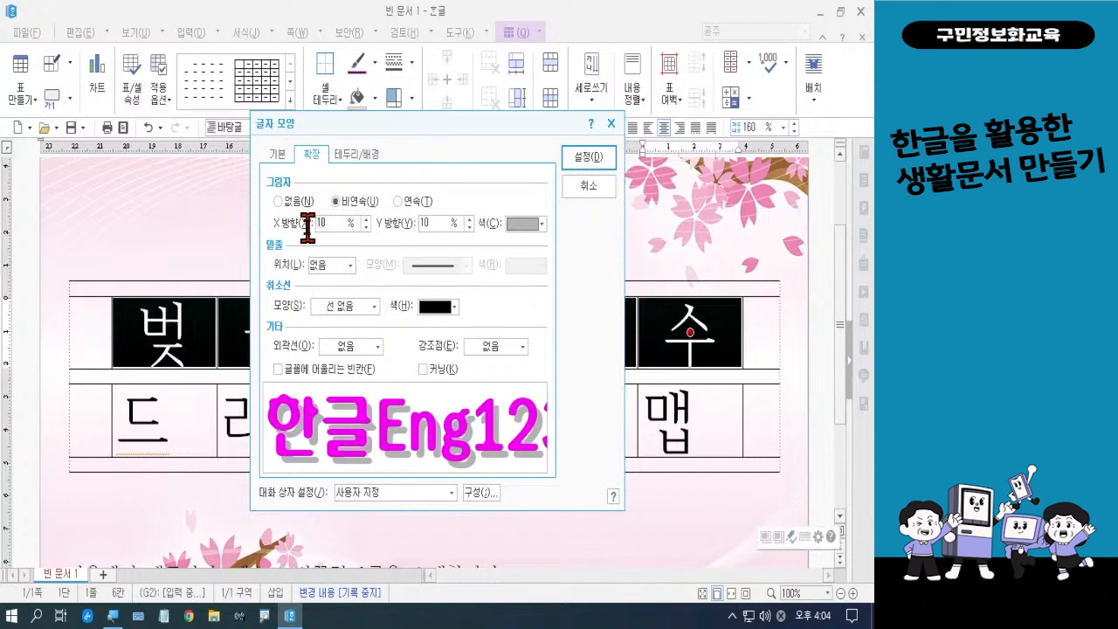
text(5)
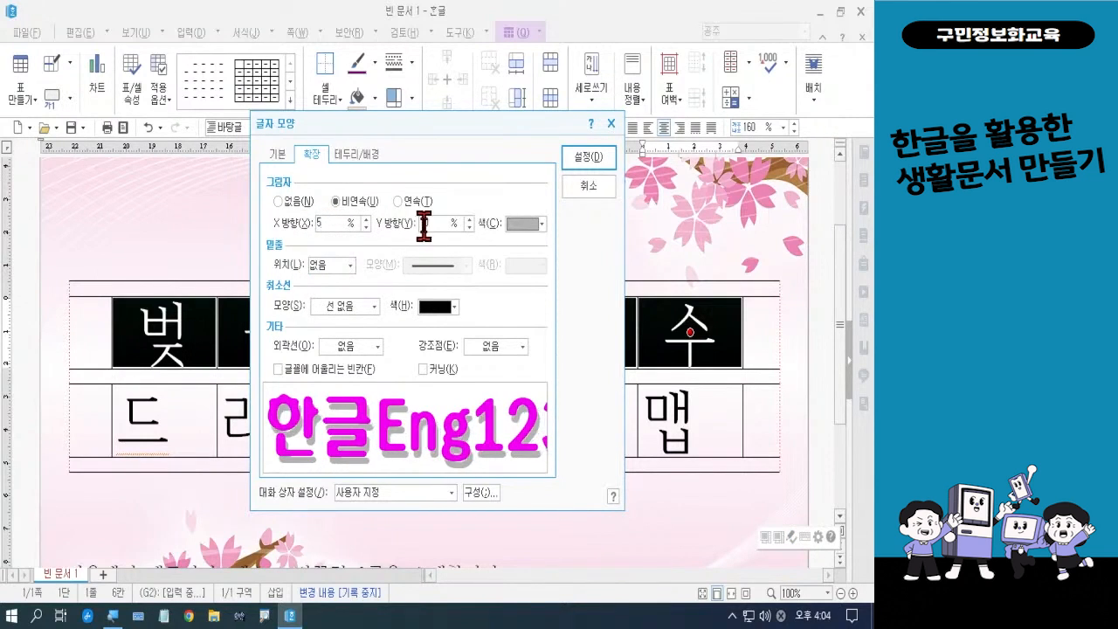
drag(432, 226, 409, 225)
text(5)
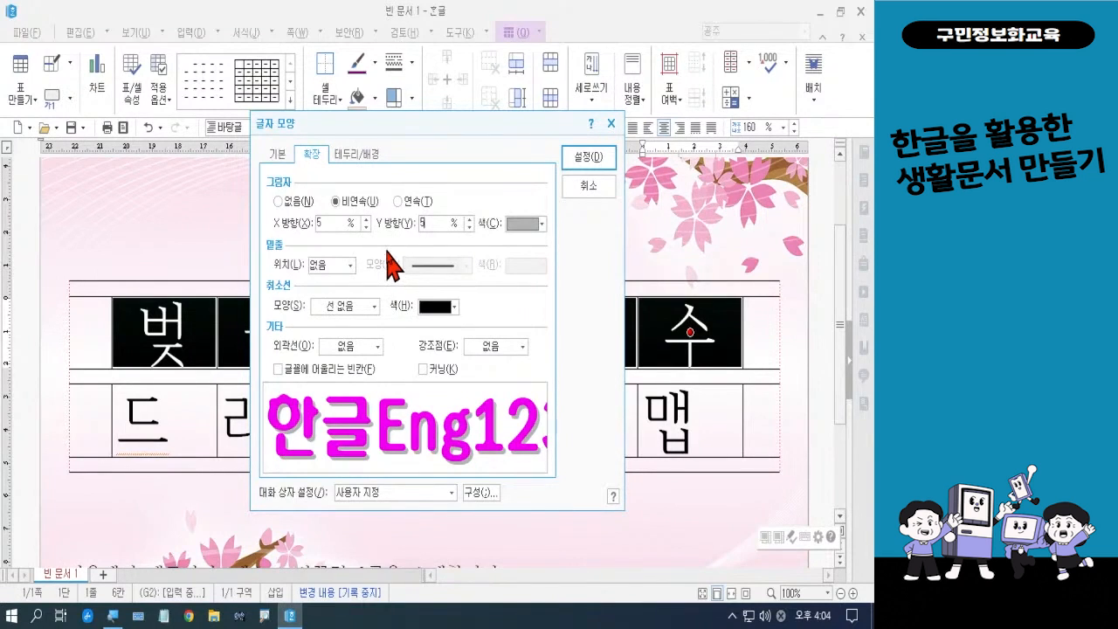
click(522, 225)
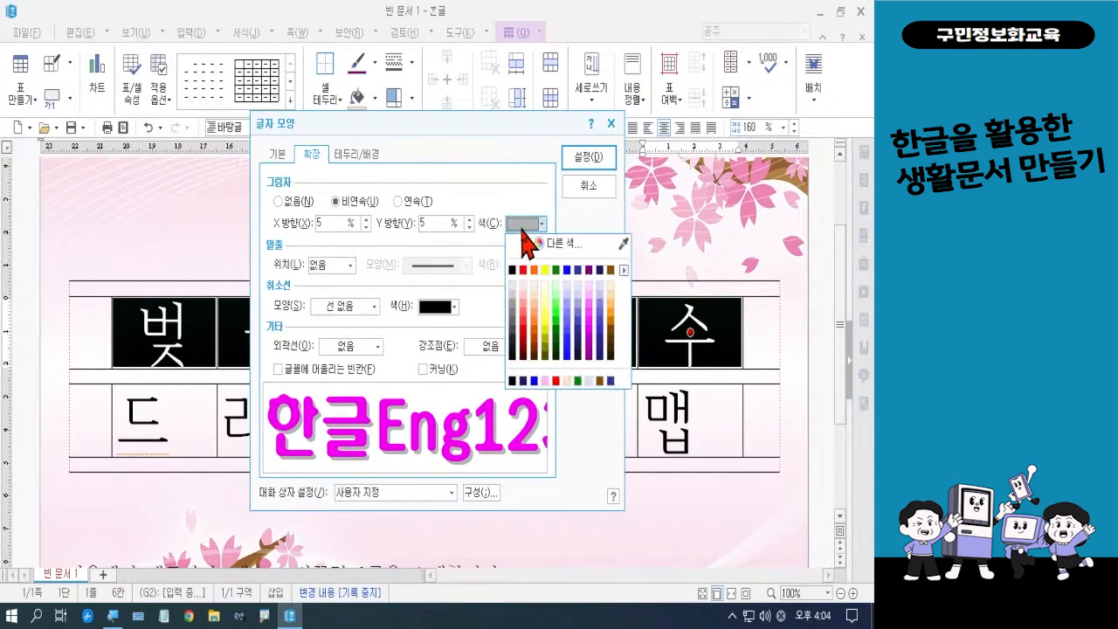
click(589, 295)
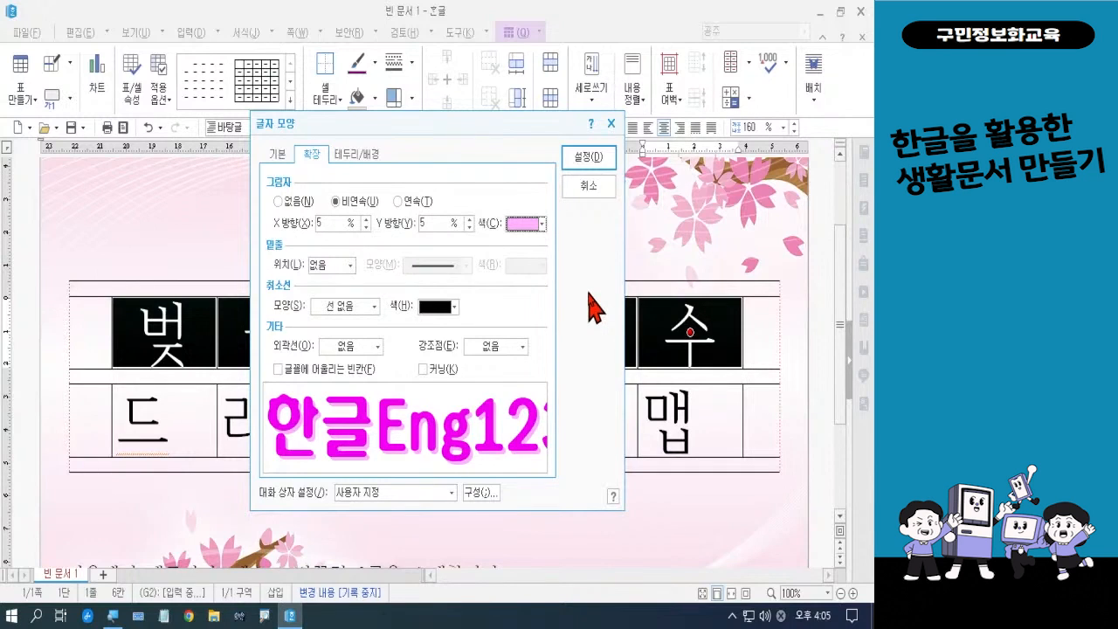
click(587, 158)
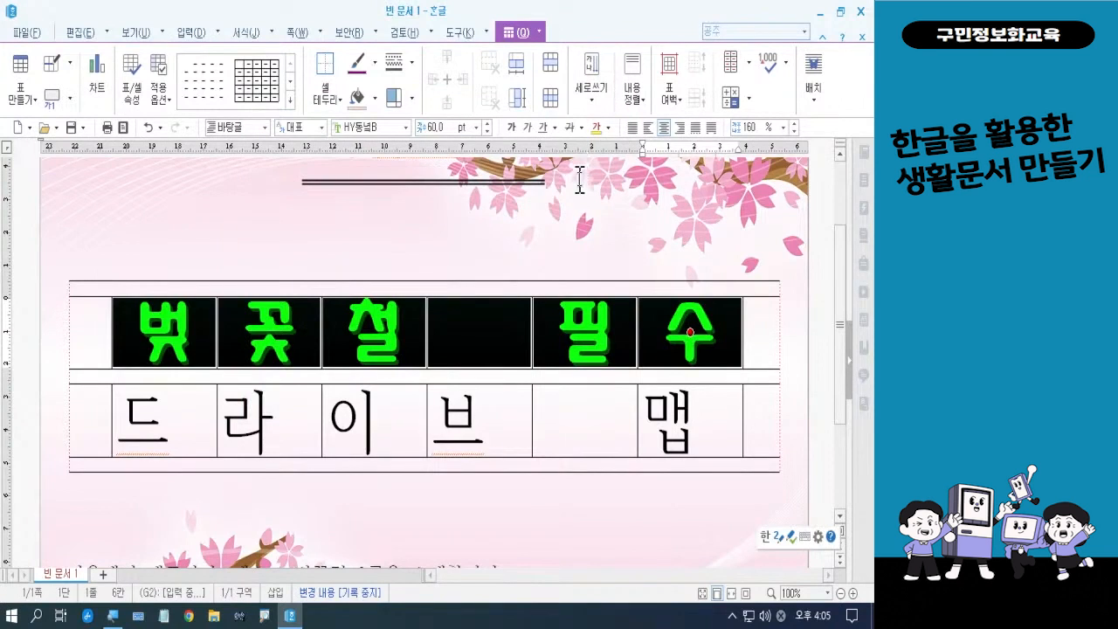
key(Escape)
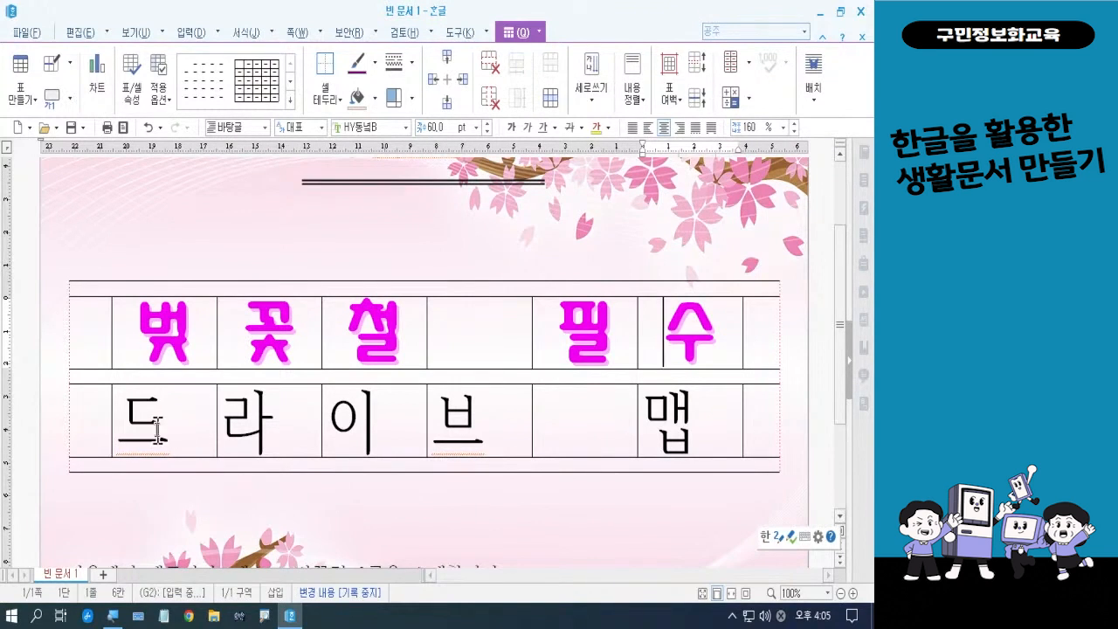
Step: Center the characters in the six large cells of the lower film row, from 드 to 맵
drag(154, 429, 661, 428)
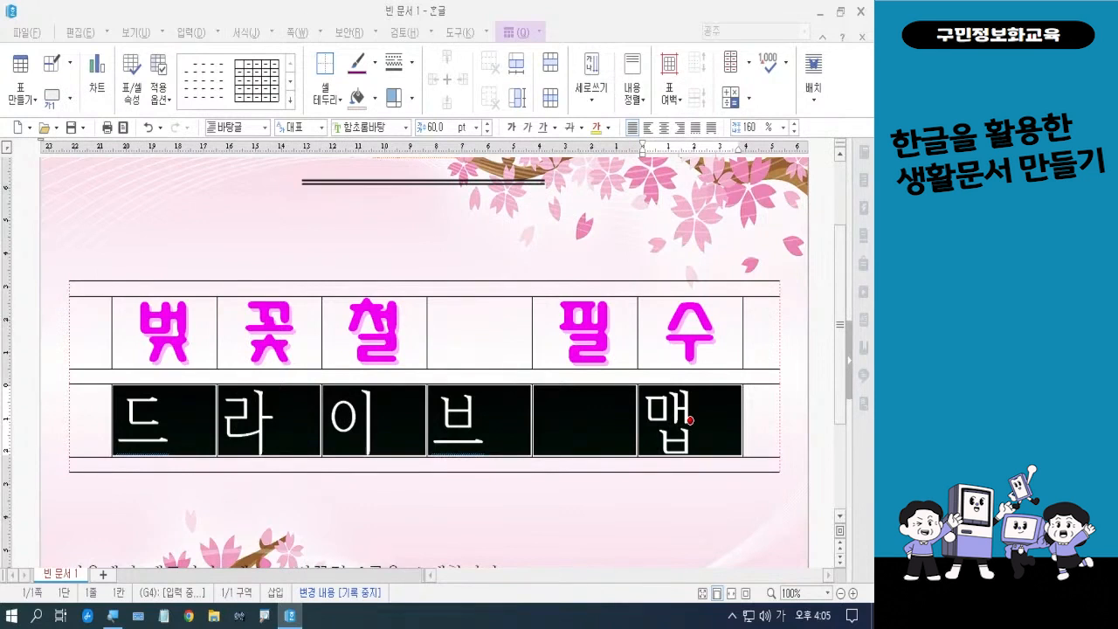
key(Hangul)
key(Hangul)
key(Hangul)
key(Hangul)
click(664, 128)
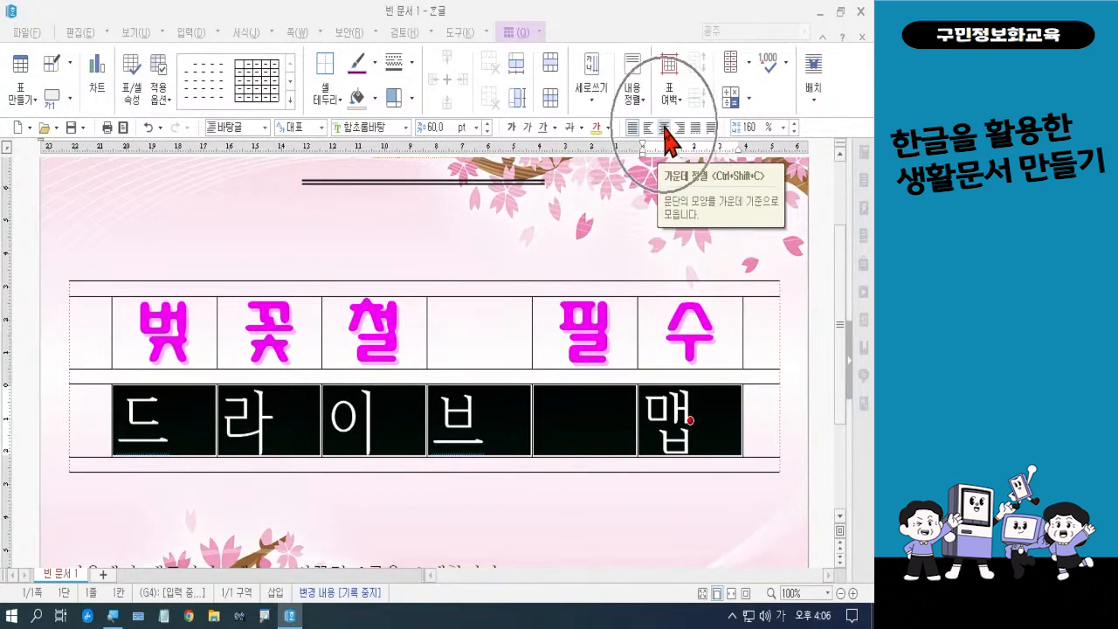
click(665, 128)
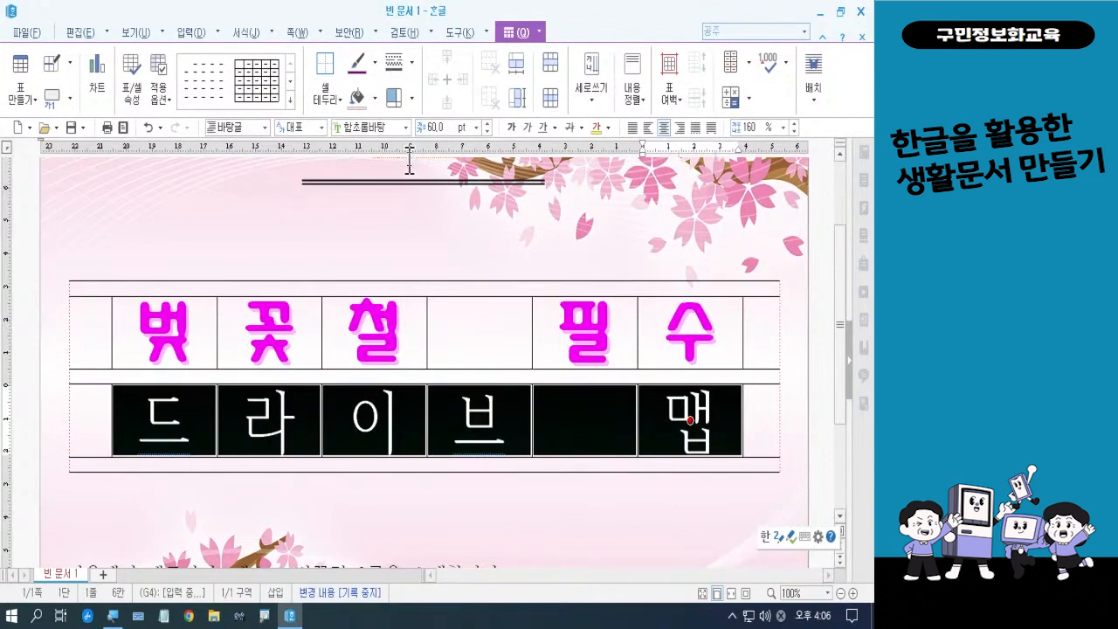
Step: Set the lower film row's characters to the HY산B font in purple, and deselect the cells
click(406, 128)
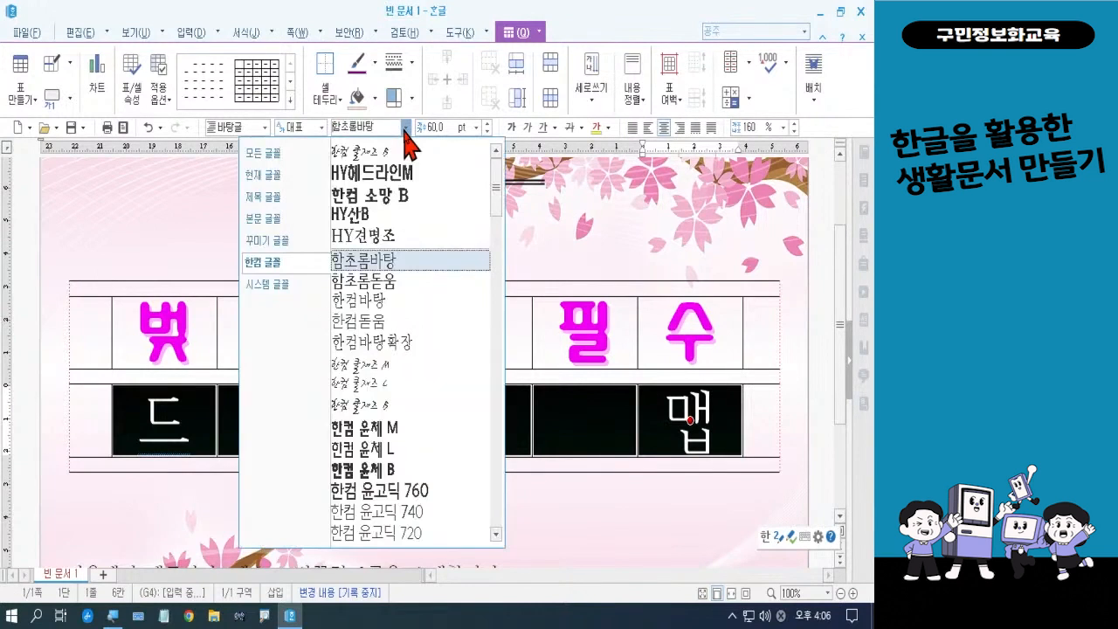
click(358, 214)
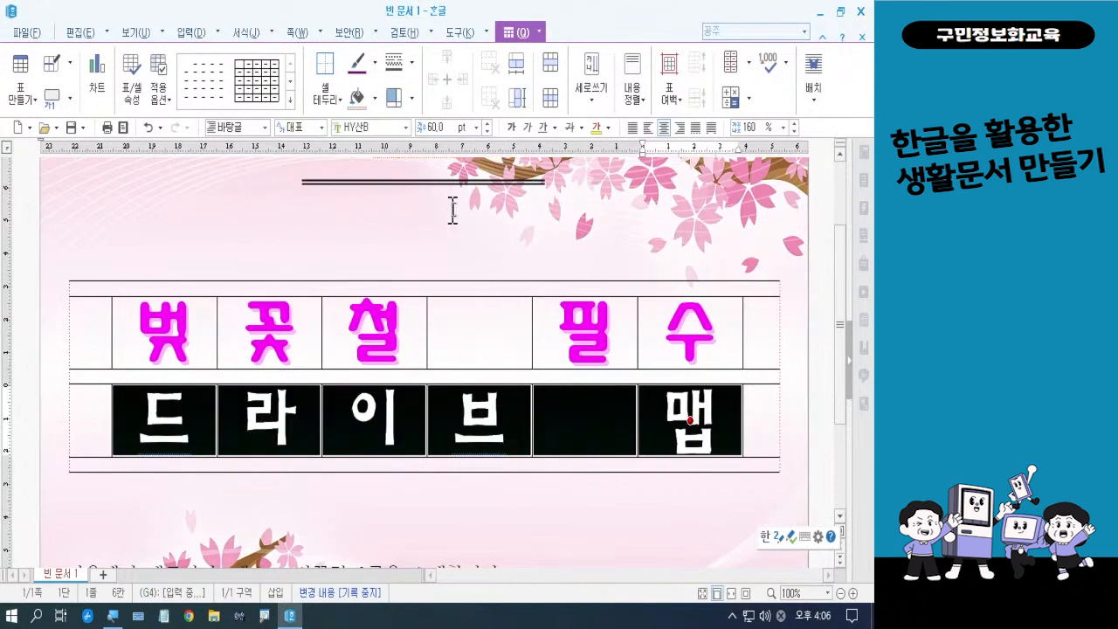
click(609, 129)
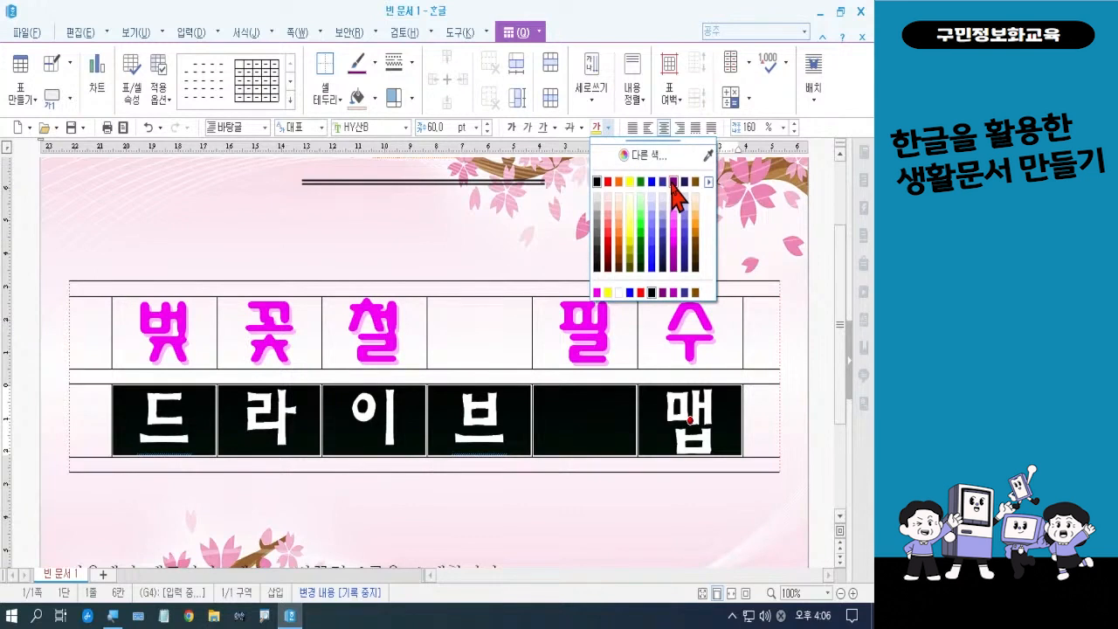
click(672, 182)
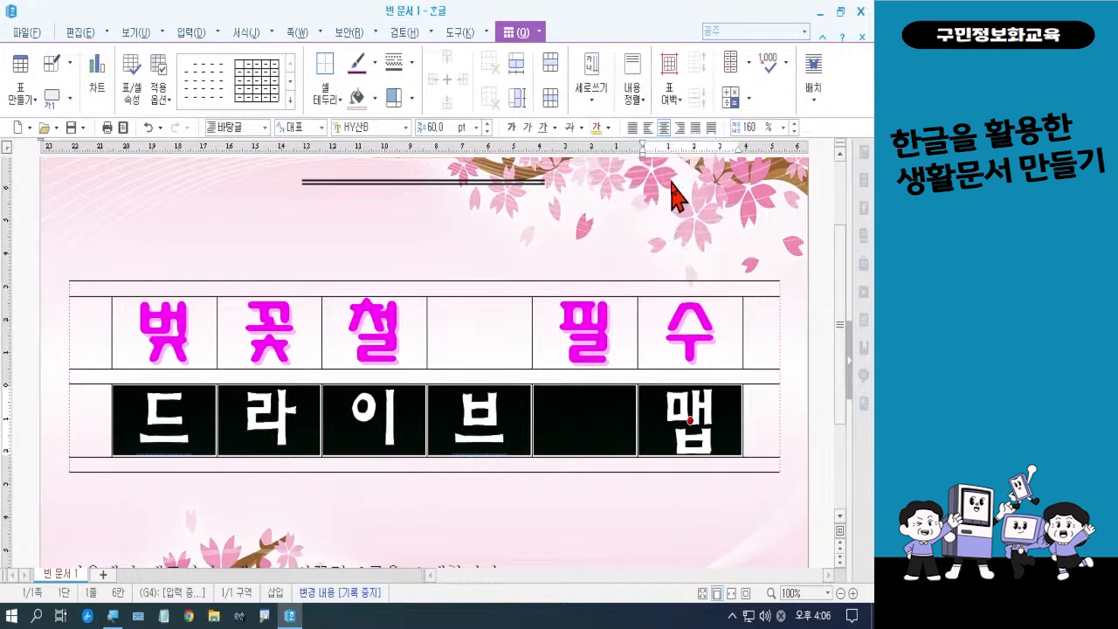
click(564, 541)
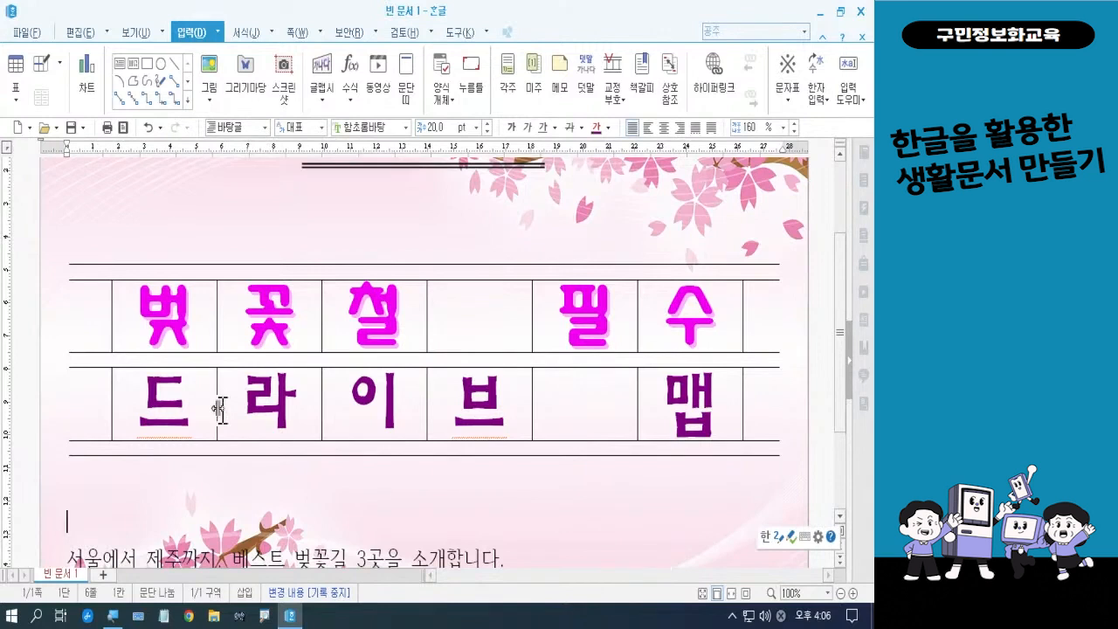
Step: Increase the height of both large-character film rows by two increments each, and deselect the cells
drag(98, 332, 756, 314)
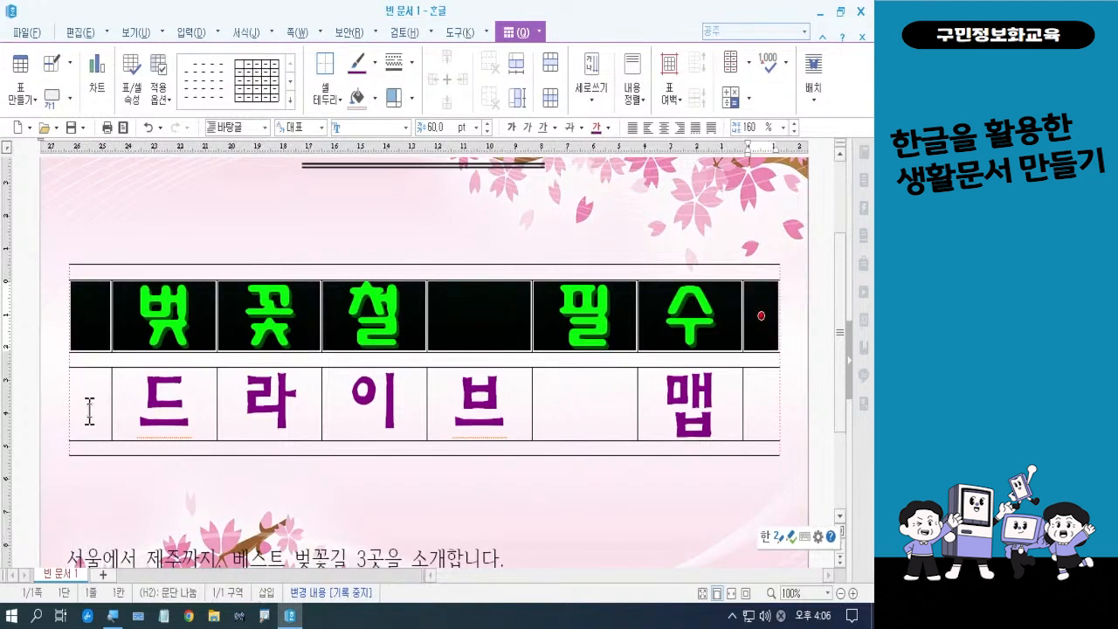
drag(87, 409, 753, 407)
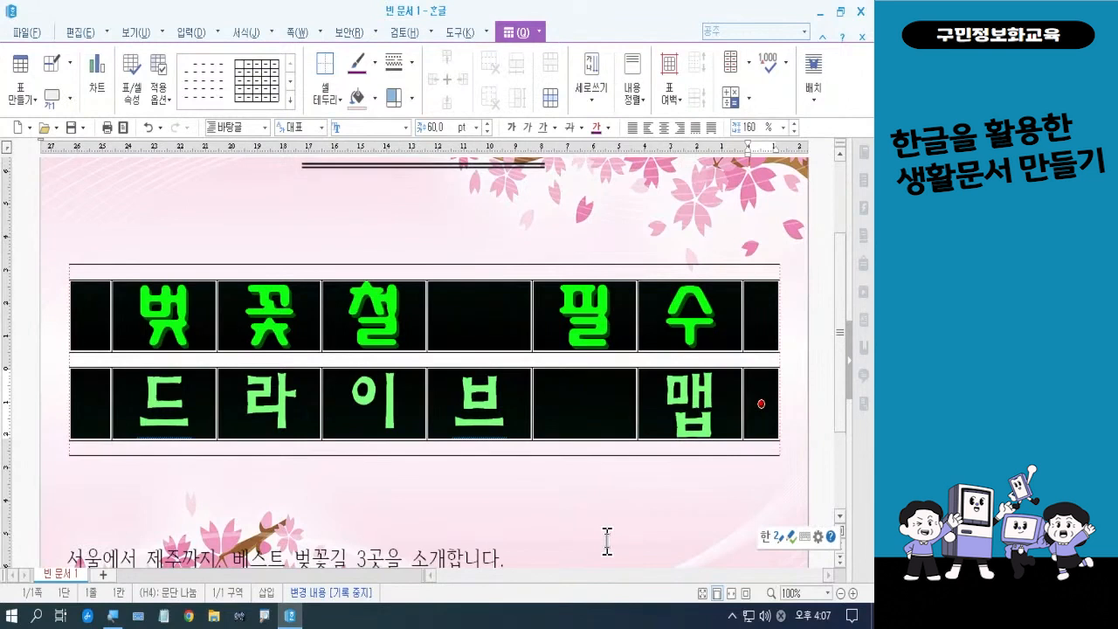
key(ctrl+Down)
key(ctrl+Down)
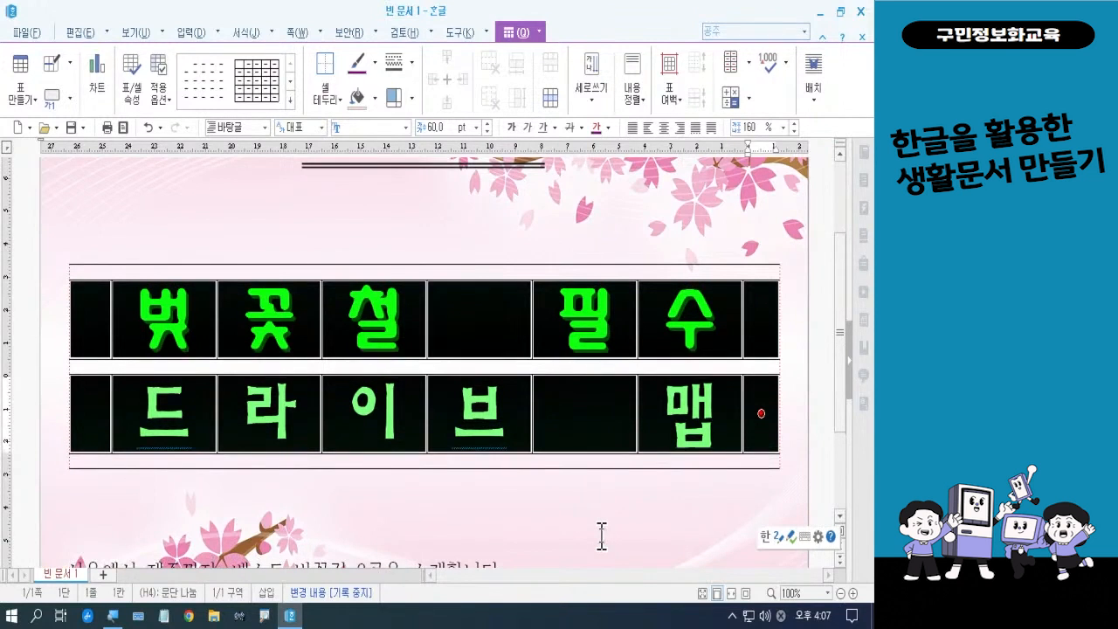
click(601, 535)
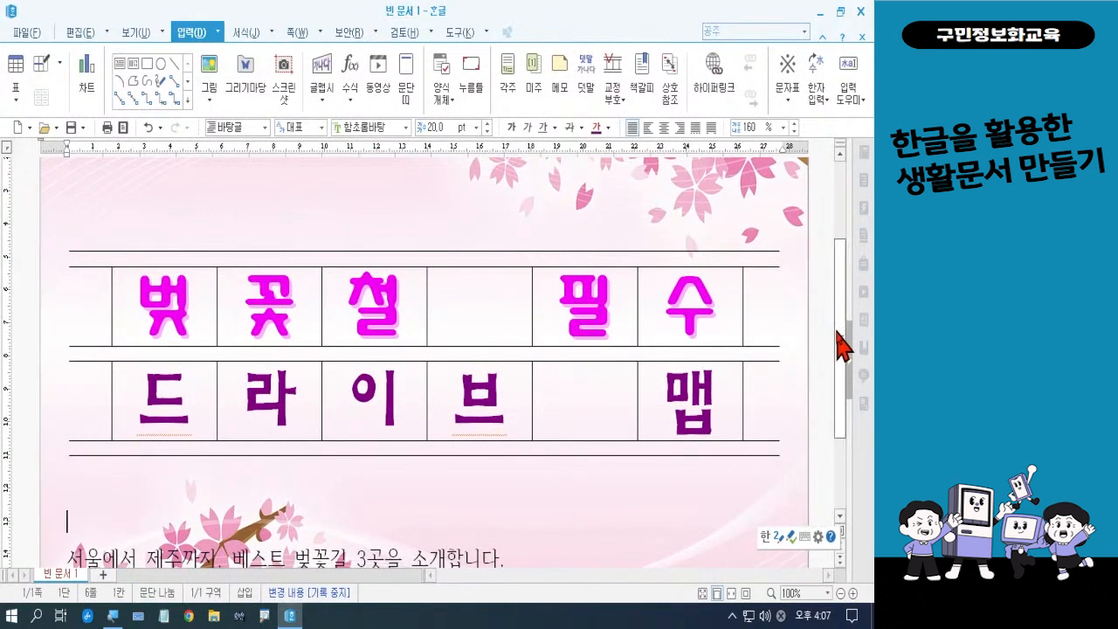
Step: Set the caption sentence below the film table to the 한컴 소망 B font and center it
drag(843, 345, 841, 432)
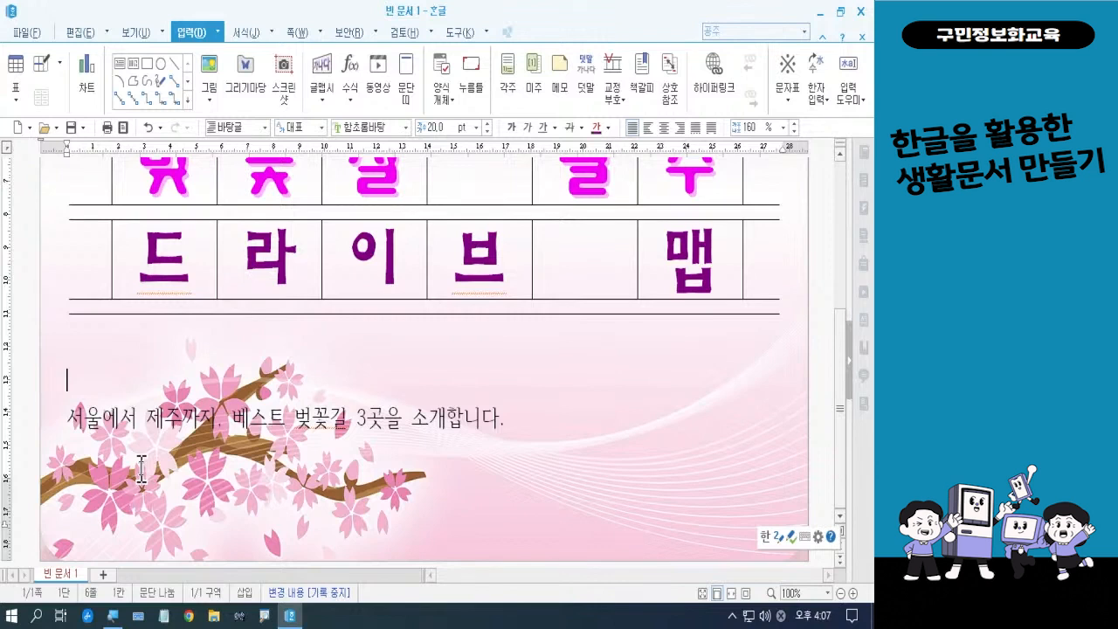
drag(67, 412, 523, 426)
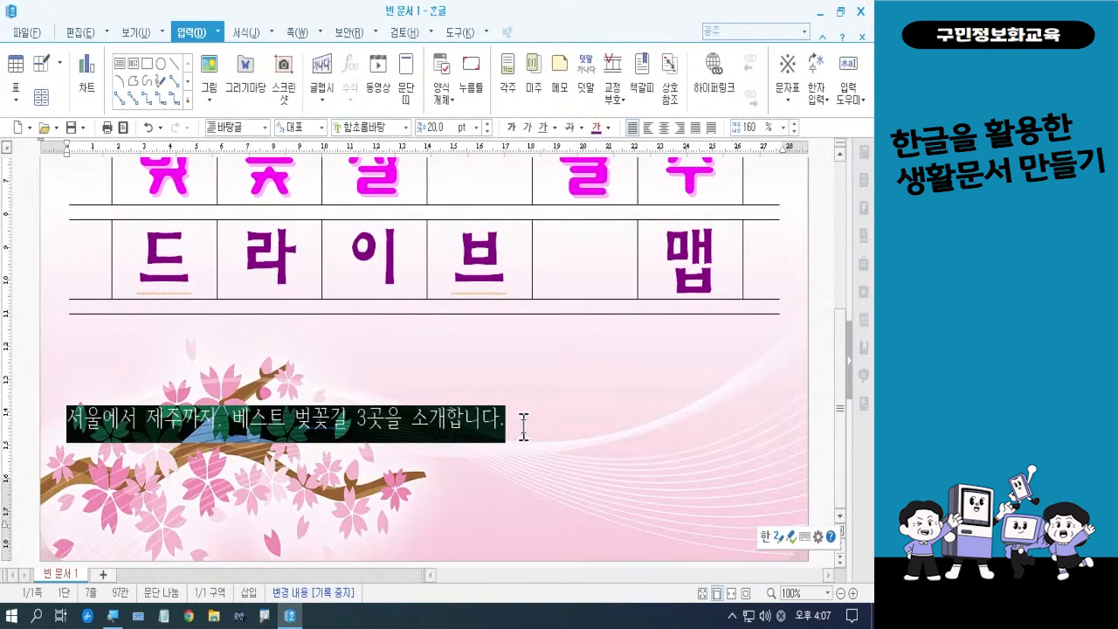
key(alt+l)
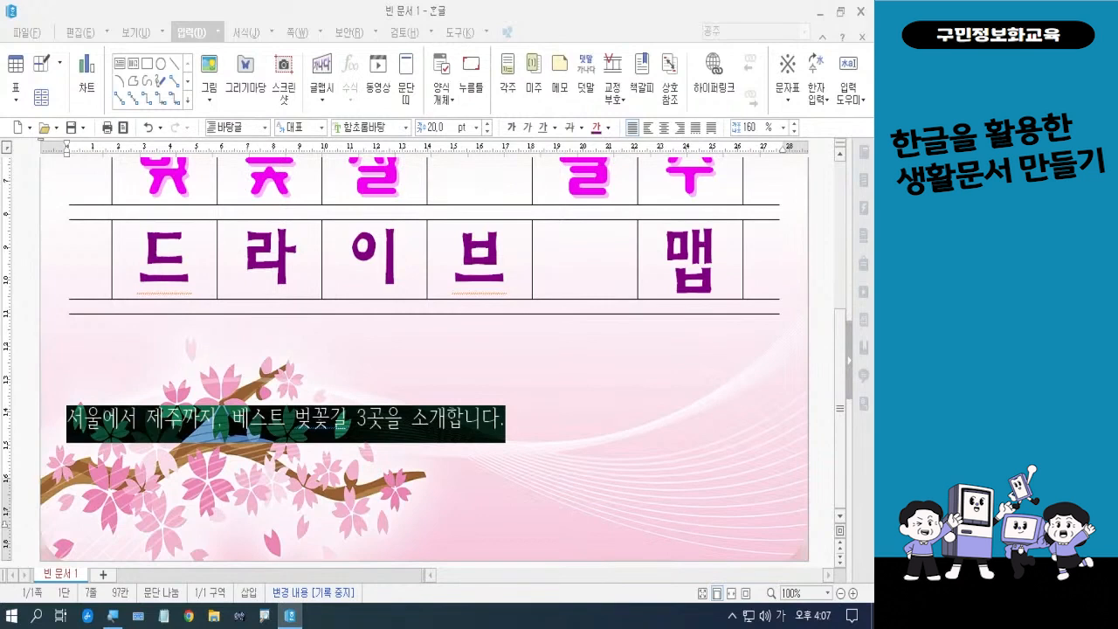
key(Hangul)
key(Hangul)
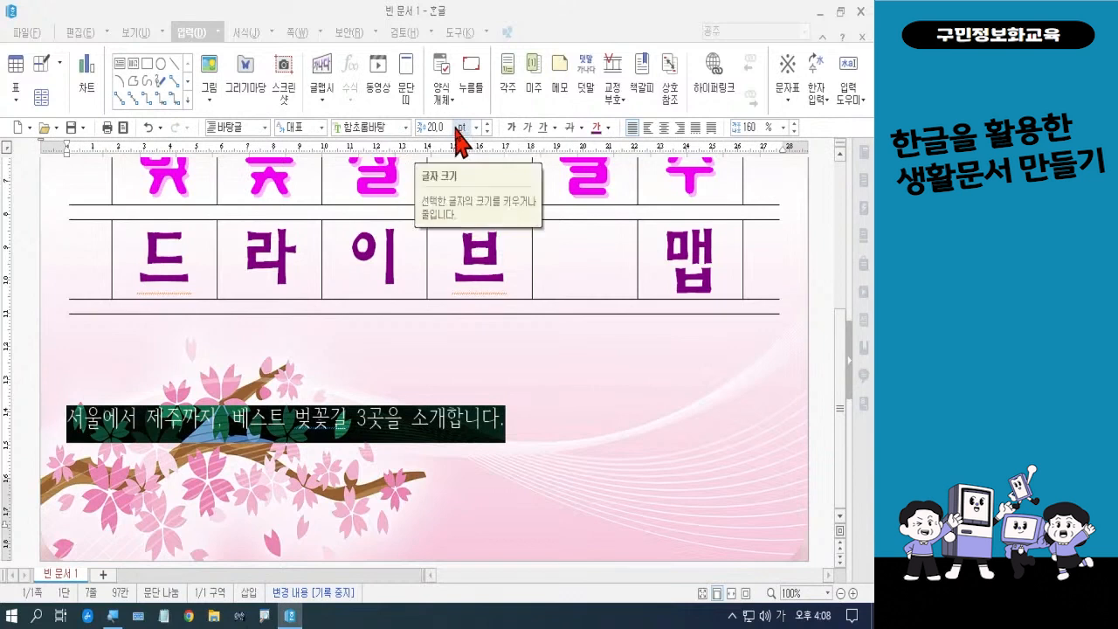
click(405, 127)
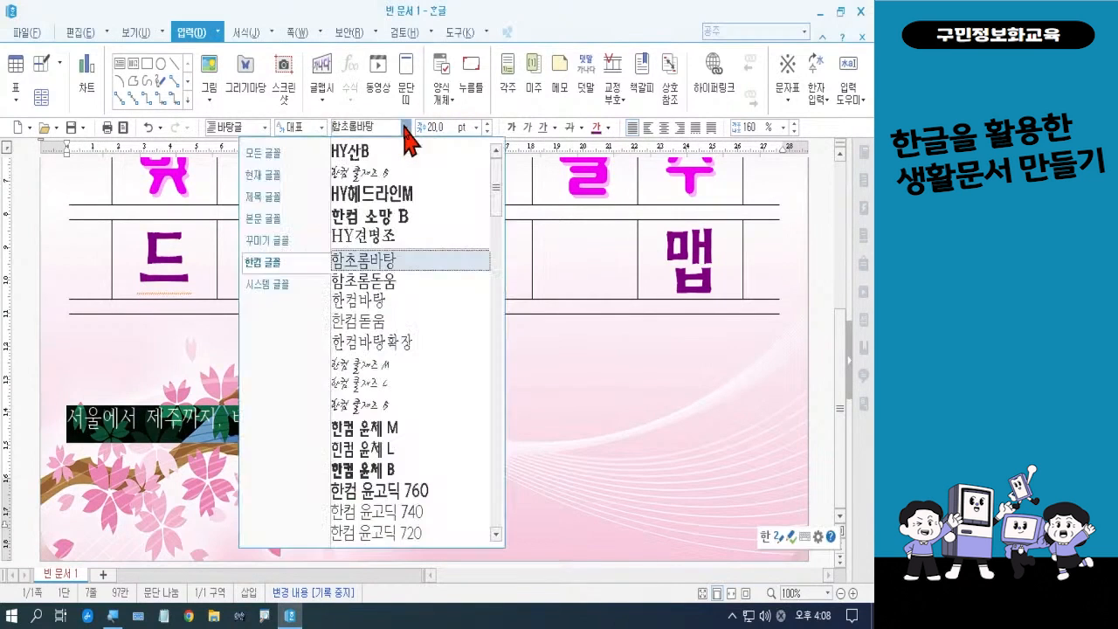
click(398, 217)
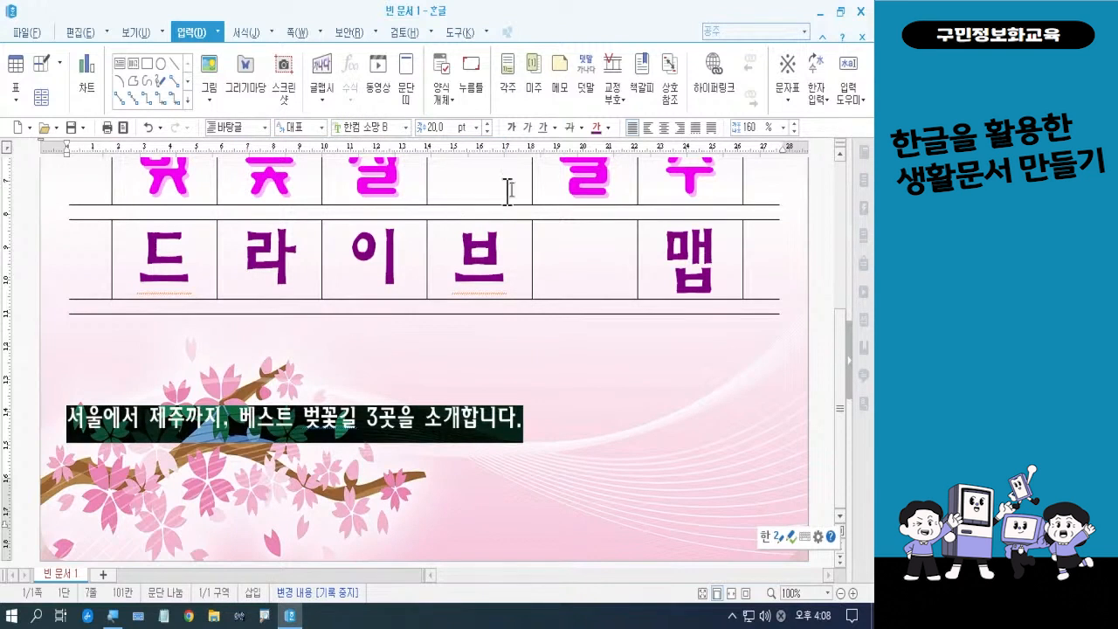
click(667, 131)
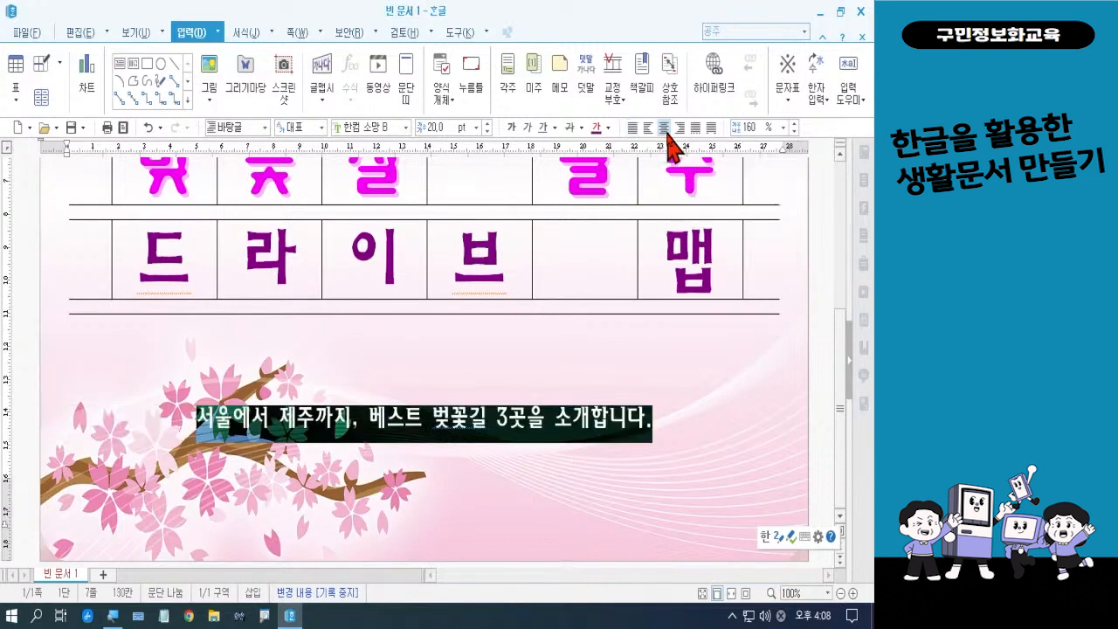
click(605, 355)
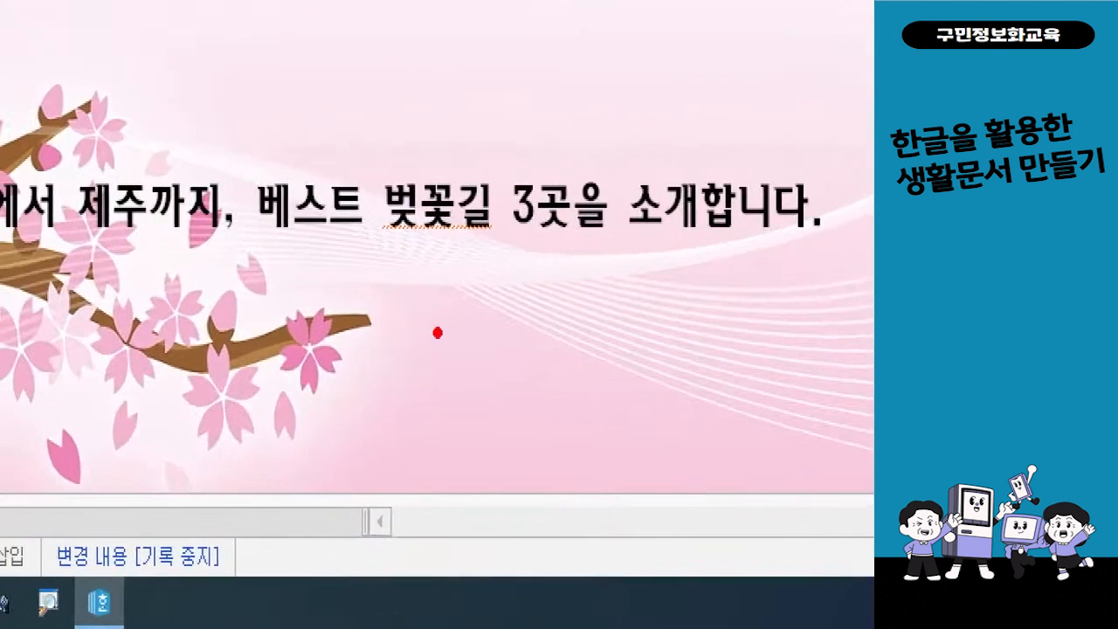
Step: Format the caption phrase "베스트 벚꽃길 3곳" with white text and magenta character shading
mouse_move(248, 165)
mouse_down()
mouse_move(260, 202)
mouse_move(345, 248)
mouse_move(578, 250)
mouse_up()
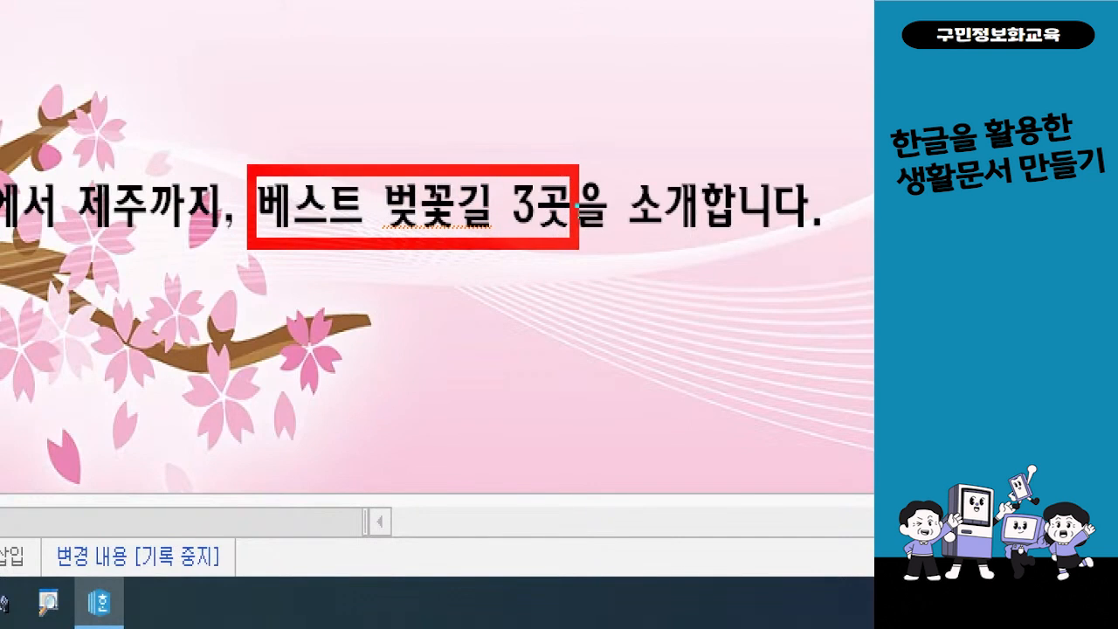
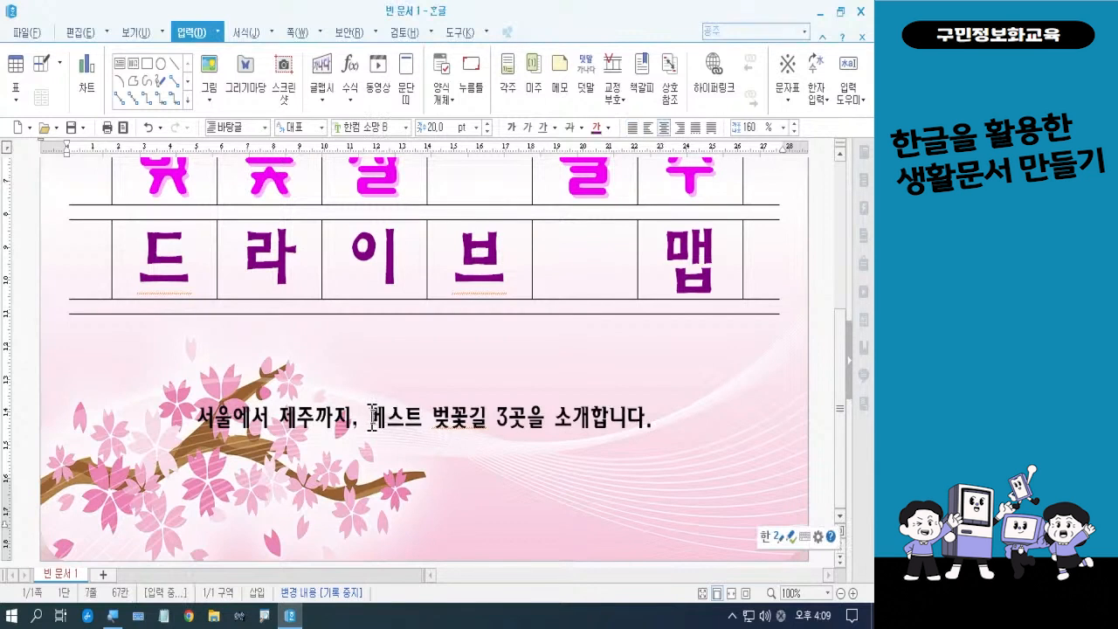
drag(370, 419, 524, 426)
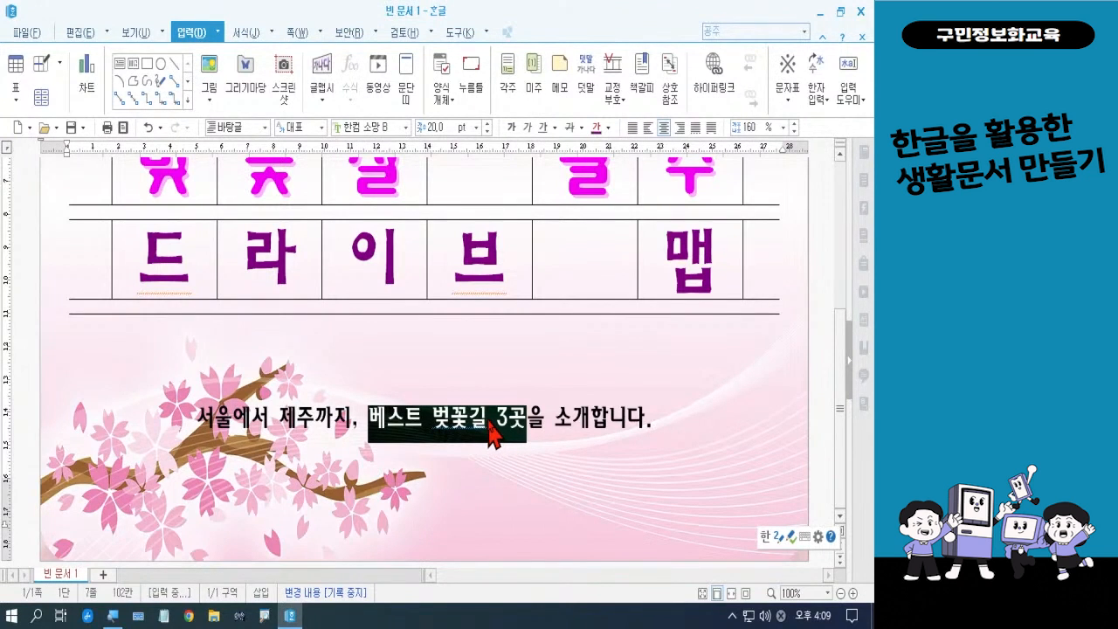
right_click(491, 427)
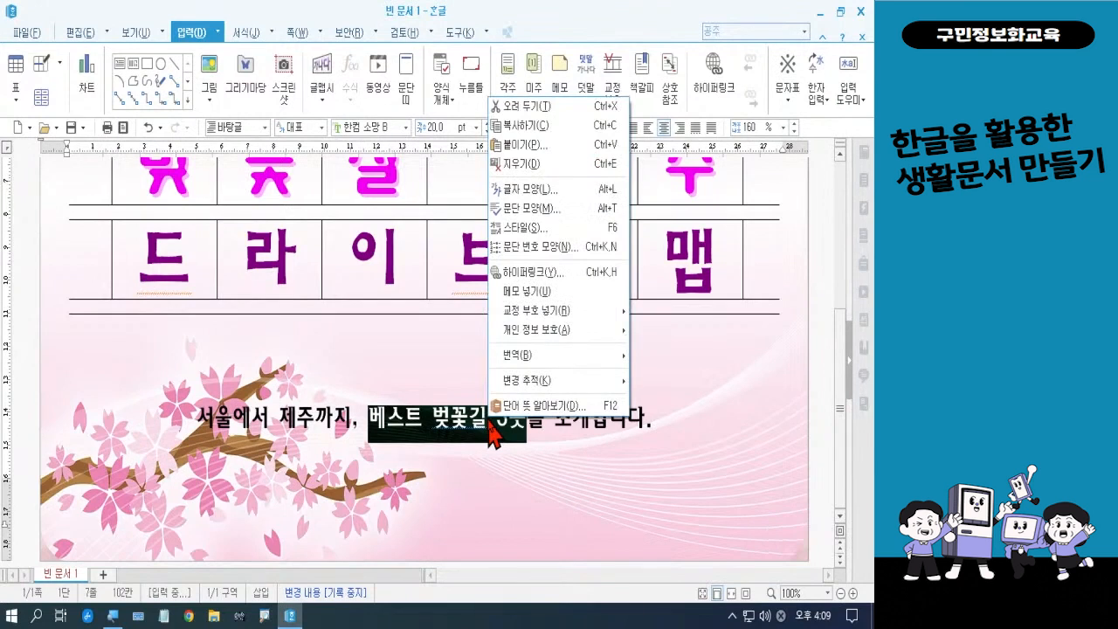
click(520, 189)
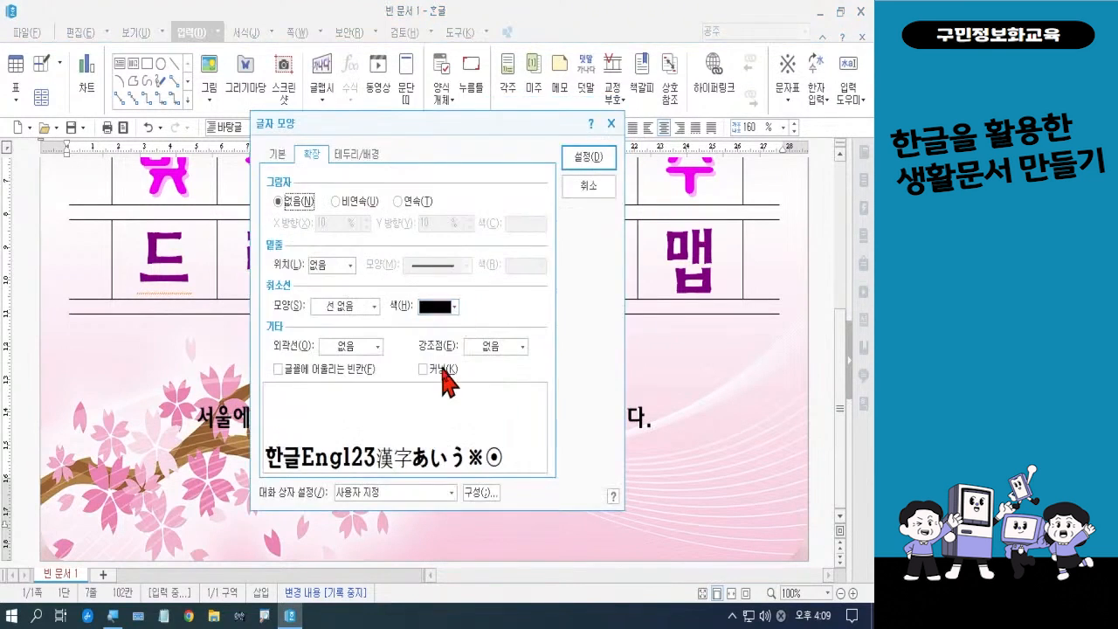
click(277, 157)
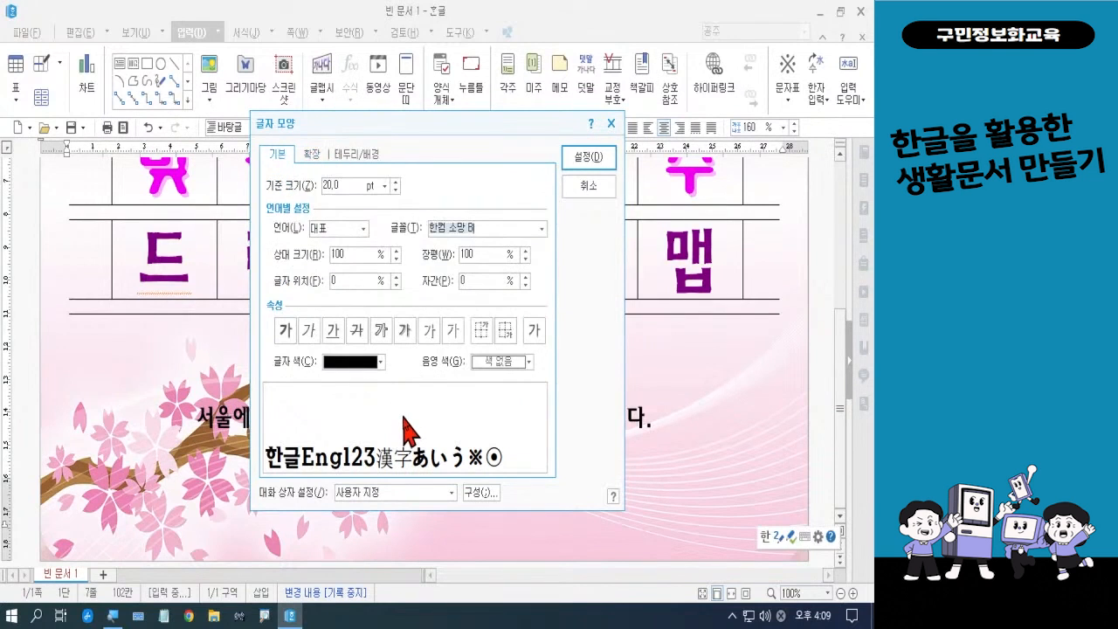
click(371, 364)
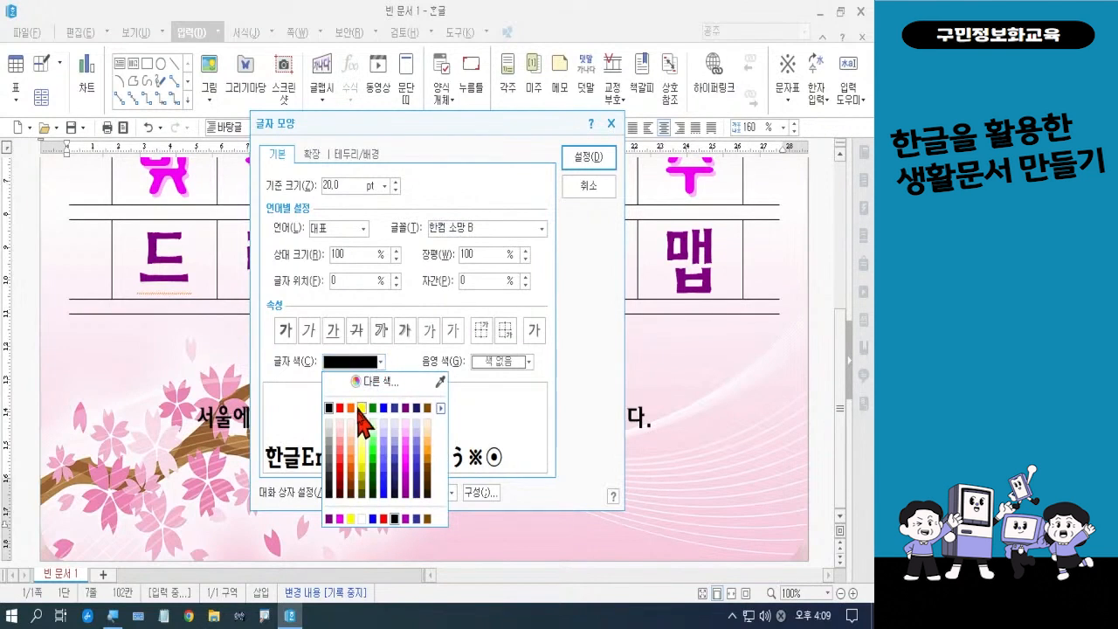
click(369, 533)
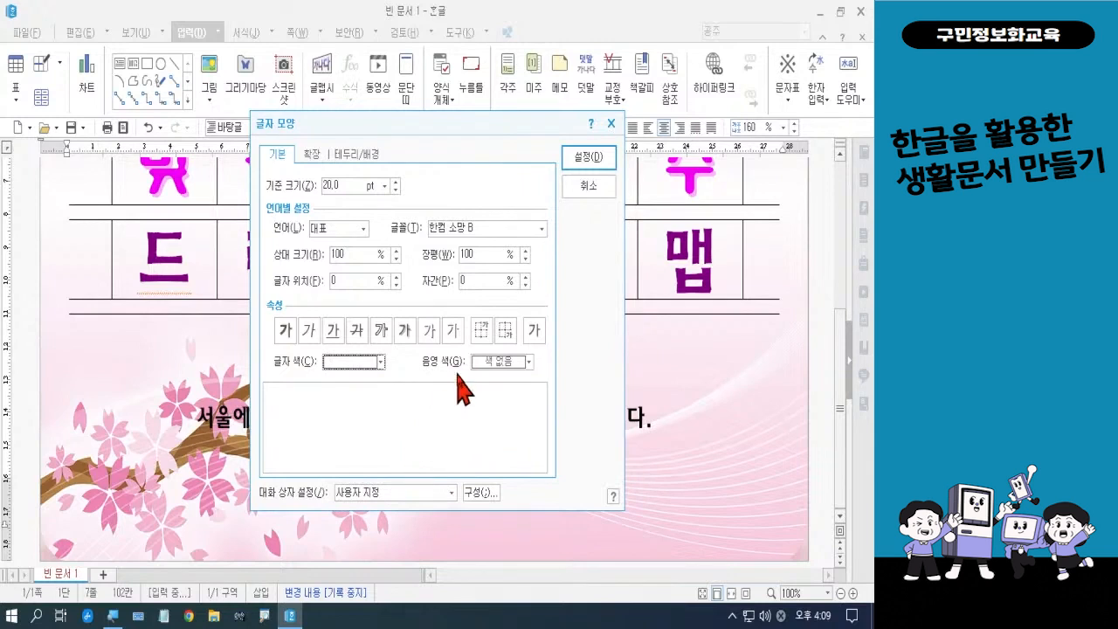
click(517, 365)
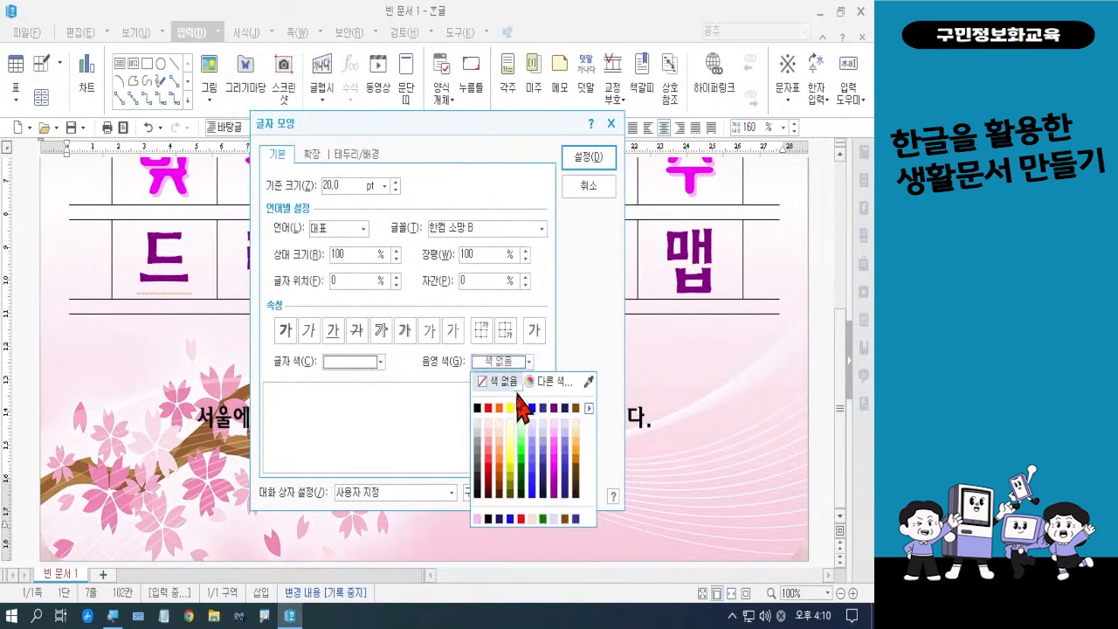
click(554, 470)
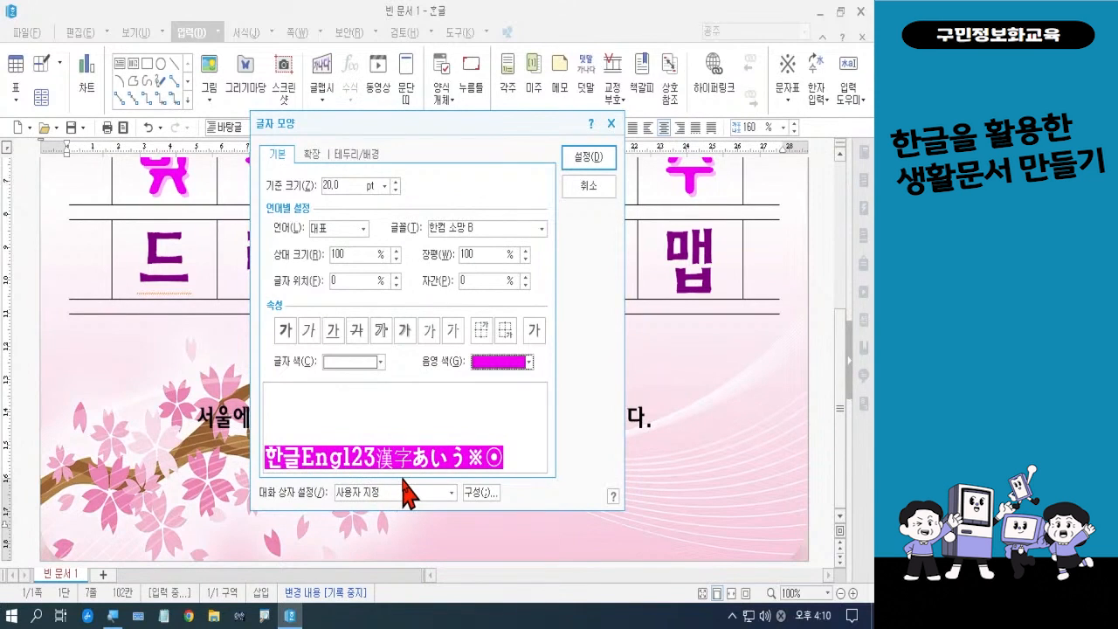
click(588, 158)
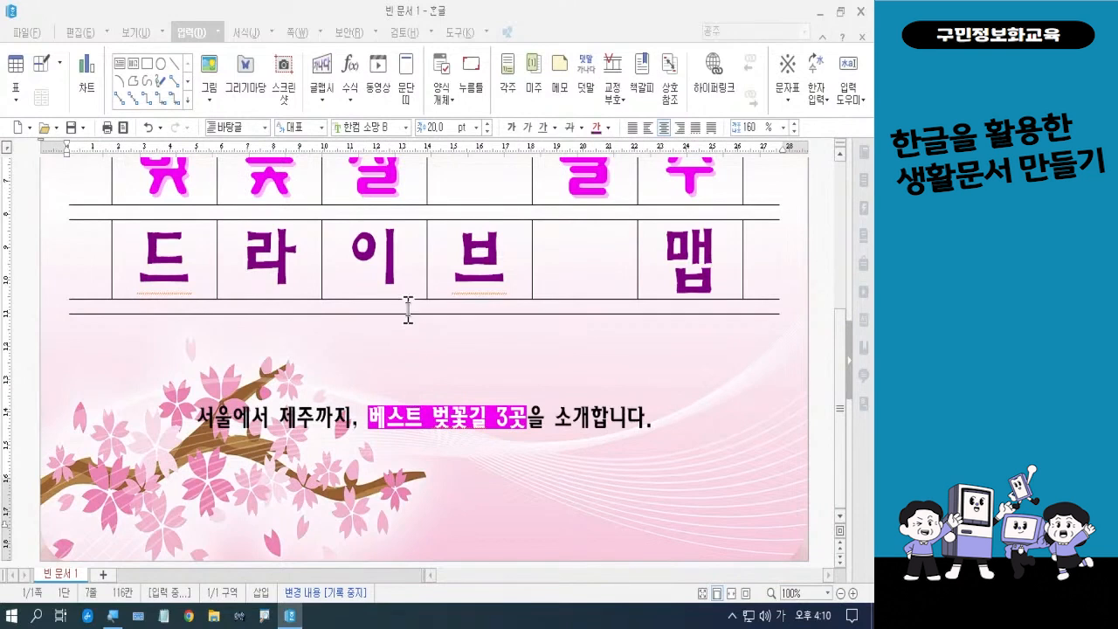
Step: Delete one empty line between the film table and the caption to move the caption up
click(403, 368)
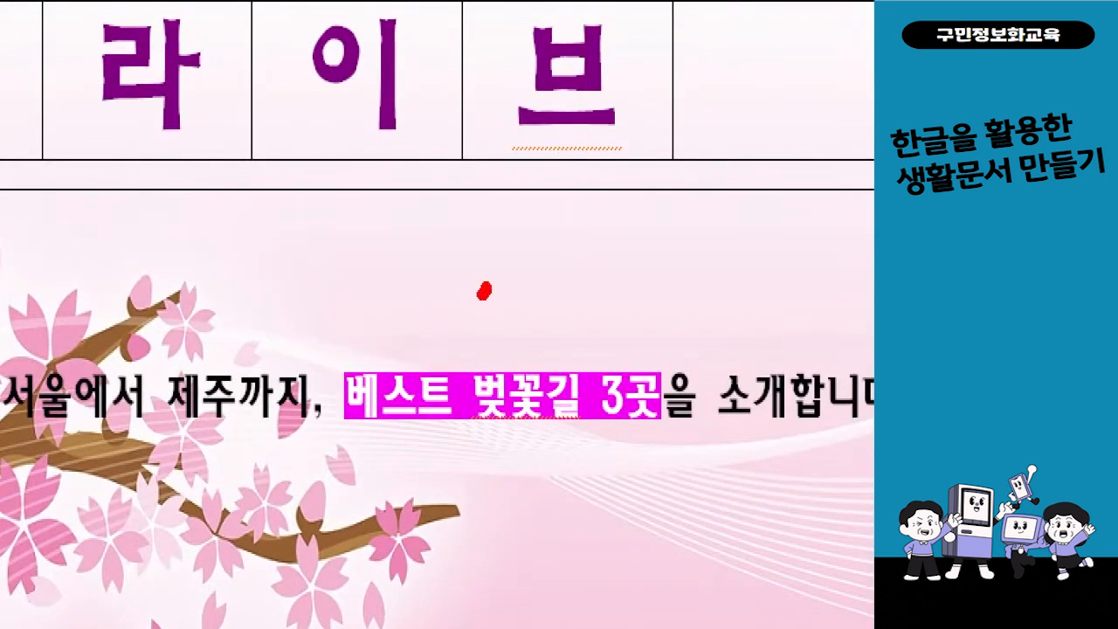
mouse_move(470, 301)
mouse_down()
mouse_move(471, 214)
mouse_move(423, 328)
mouse_up()
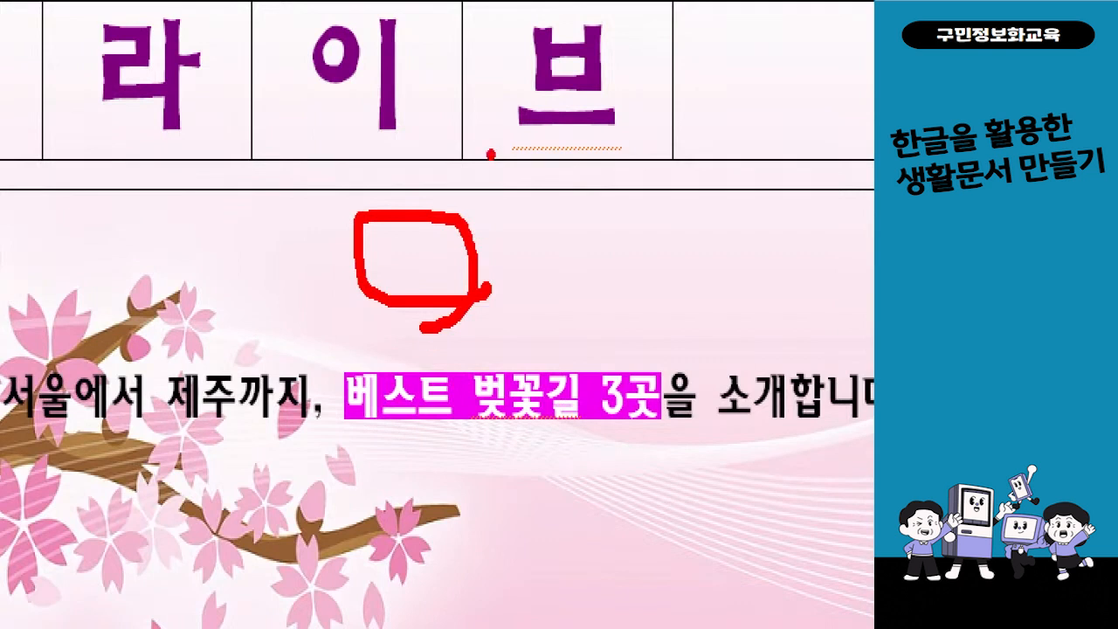
mouse_move(491, 166)
mouse_down()
mouse_move(468, 194)
mouse_move(482, 388)
mouse_up()
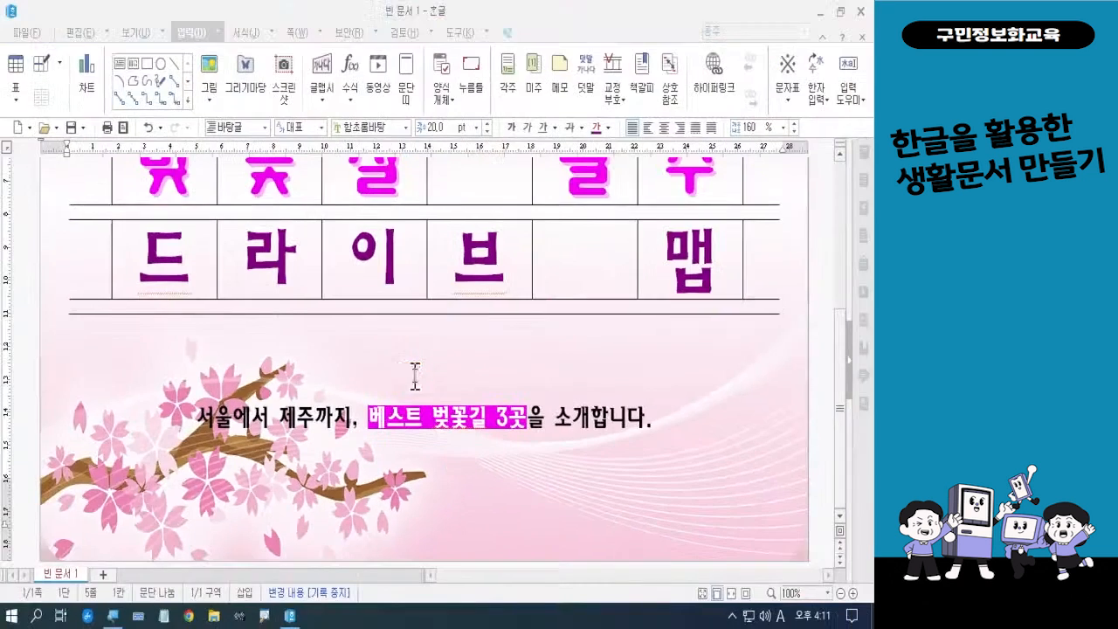
key(Escape)
click(452, 344)
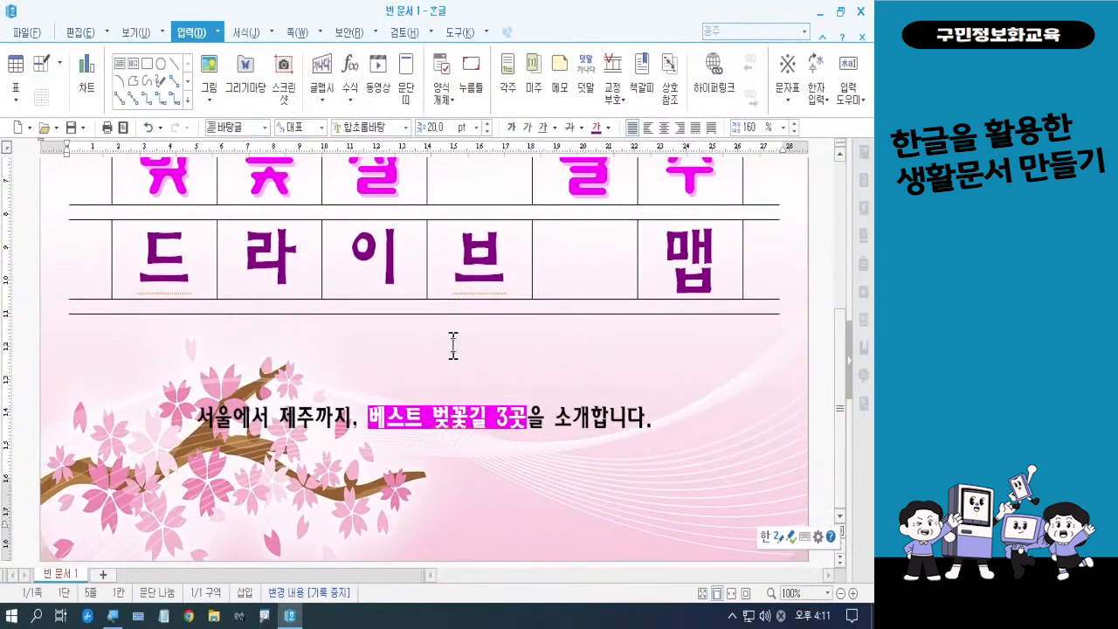
key(Delete)
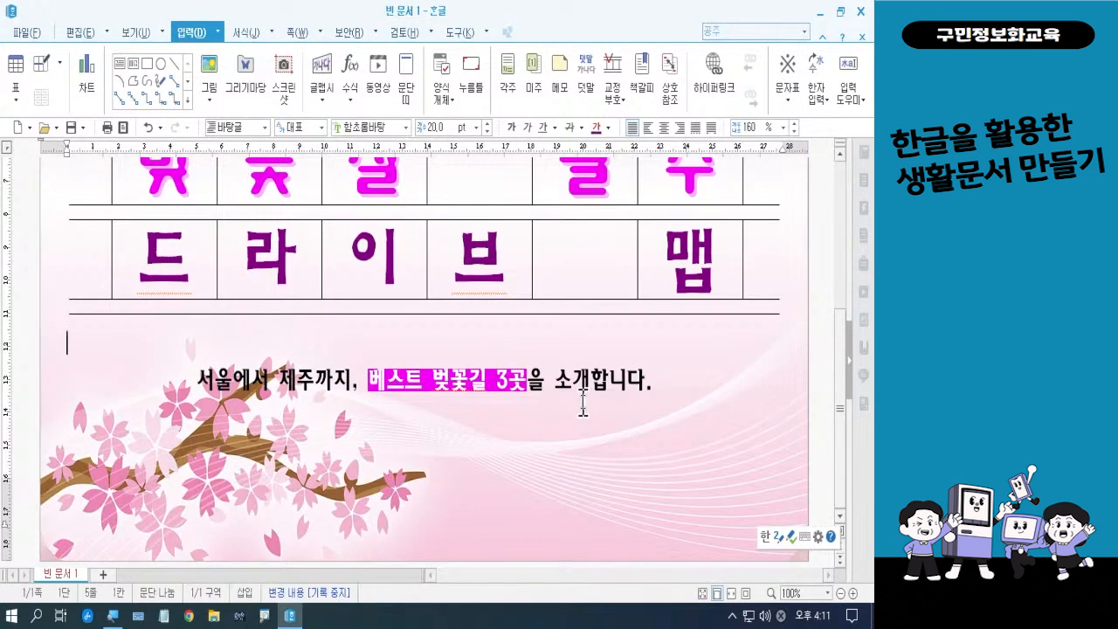
click(574, 466)
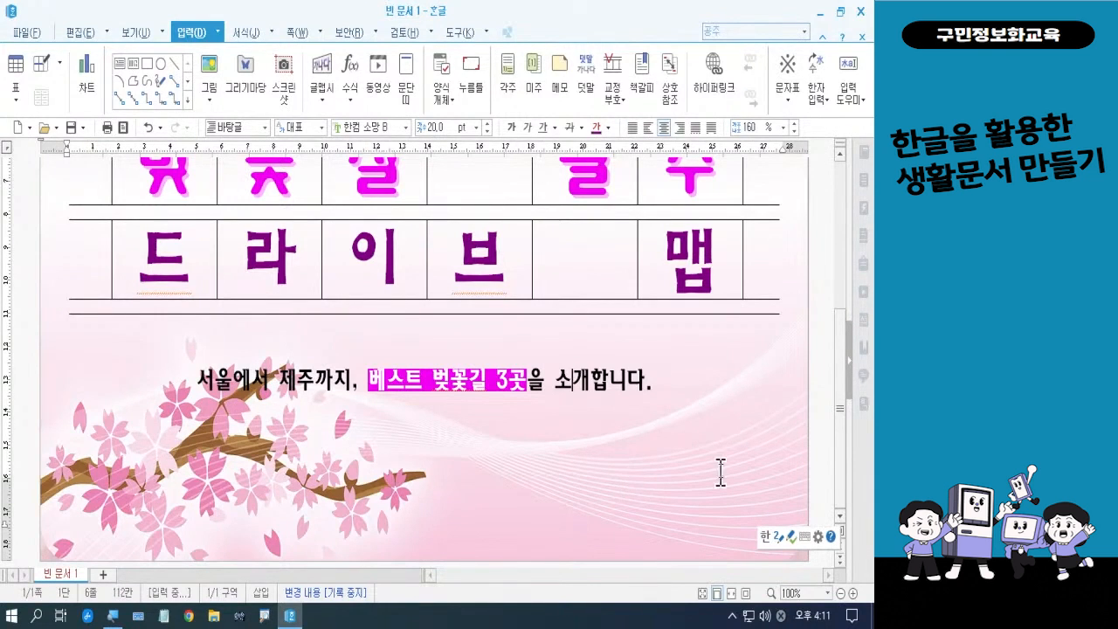
scroll(720, 471, up, 5)
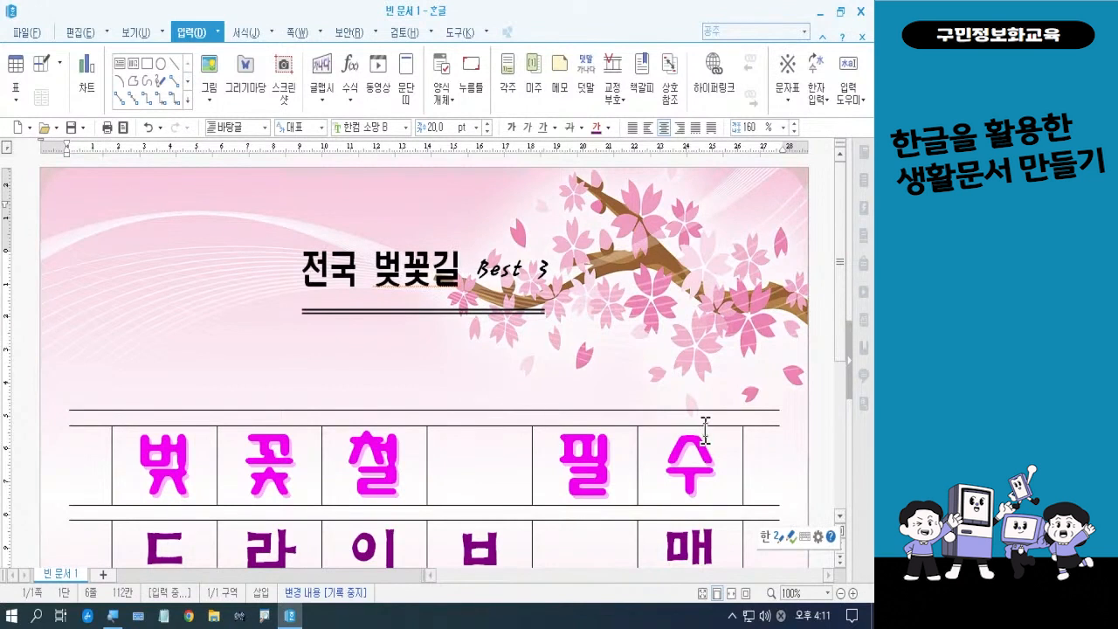
scroll(705, 428, down, 3)
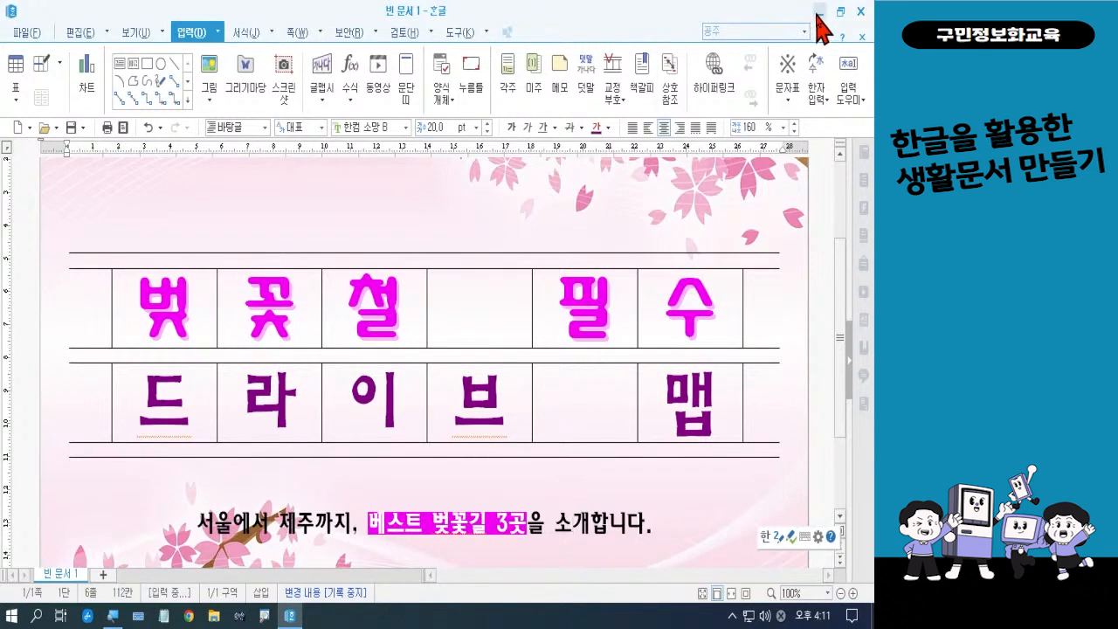
key(ctrl)
key(ctrl)
key(ctrl)
Step: Minimize the document, switch to Microsoft Edge, and search Naver for 픽사베이
click(819, 12)
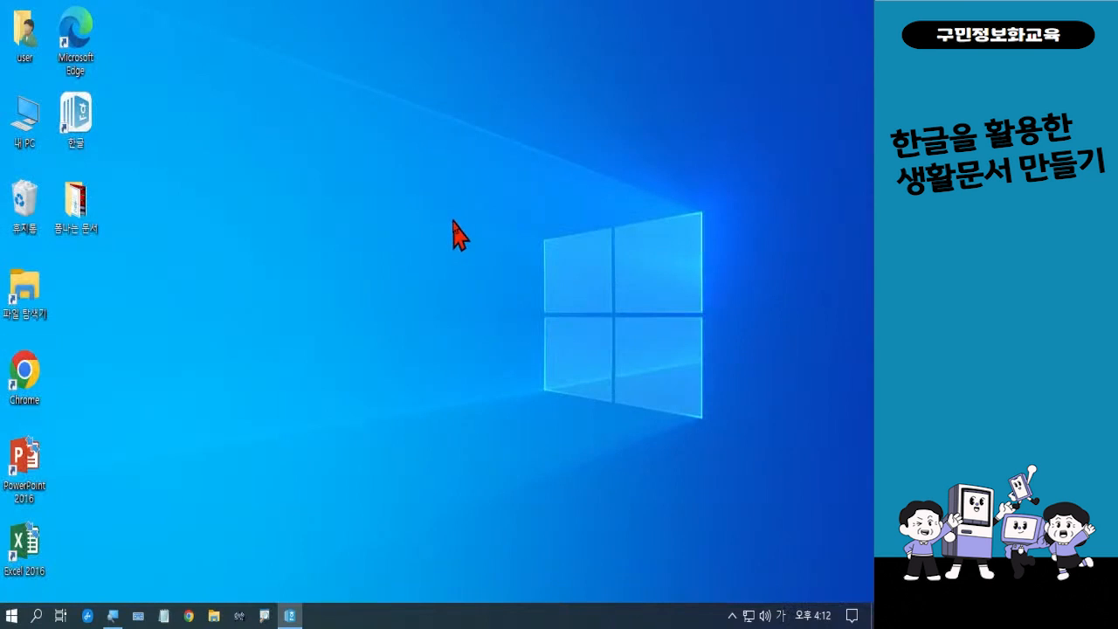
click(91, 61)
double_click(88, 52)
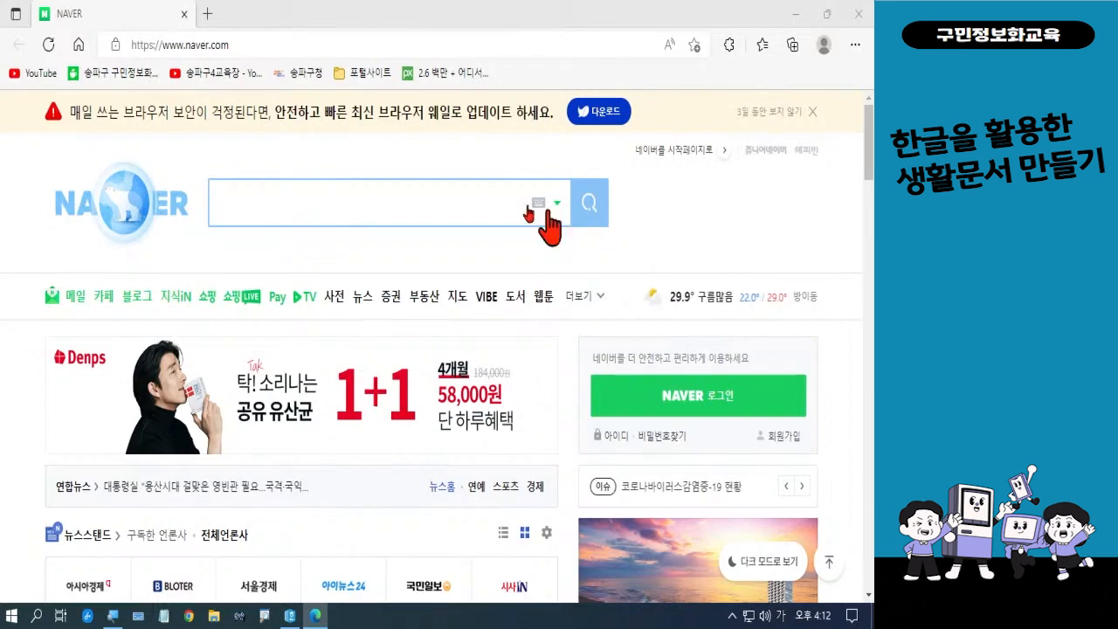
click(405, 206)
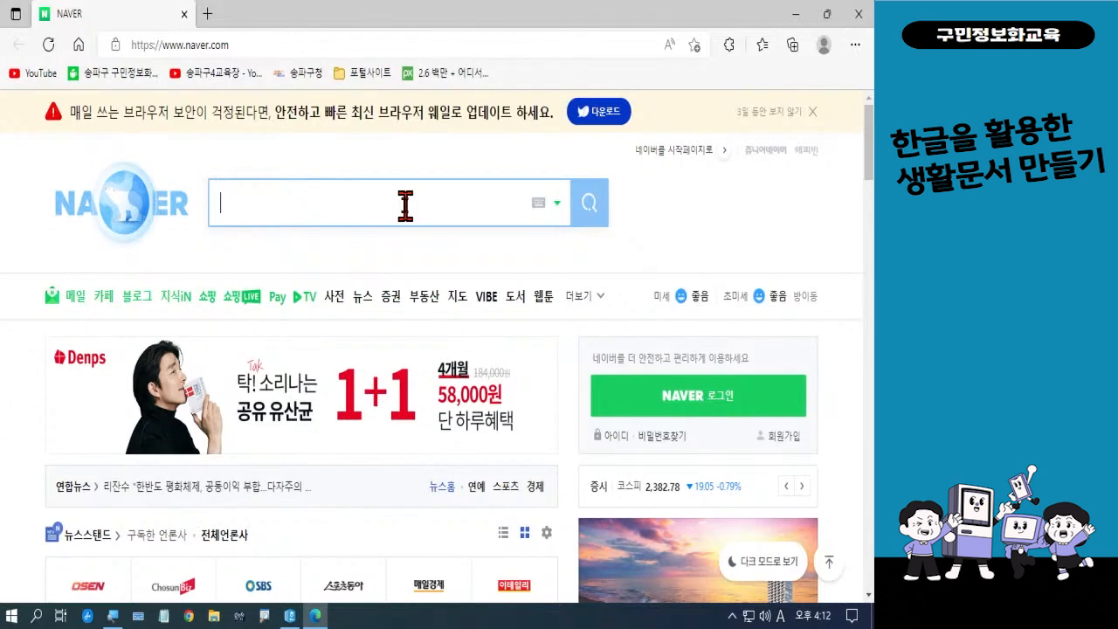
key(Hangul)
text(픽사베)
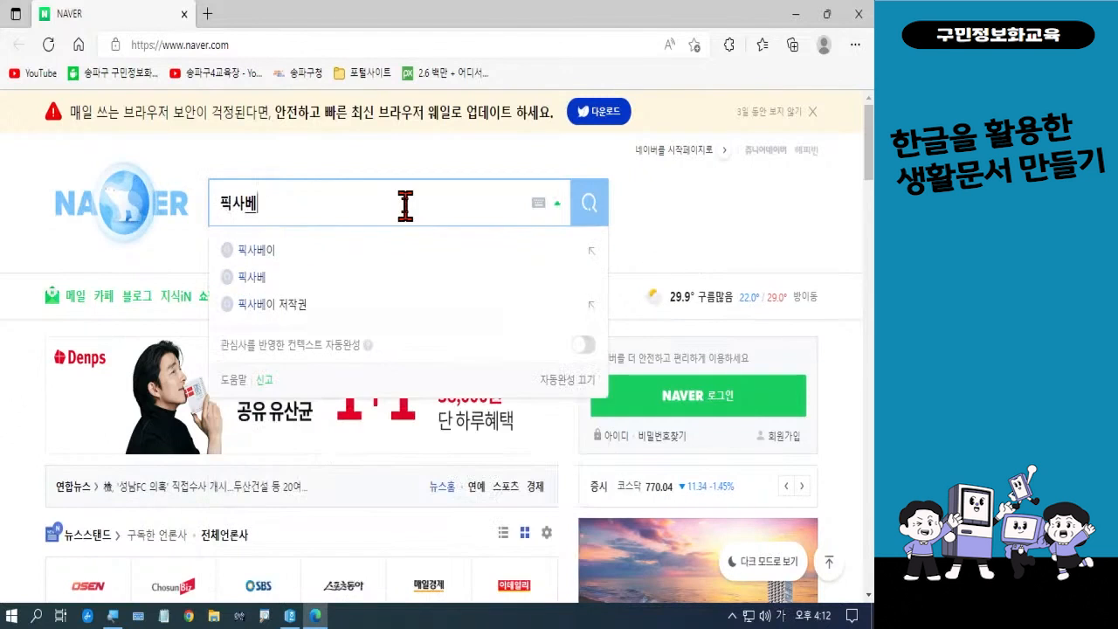
text(이)
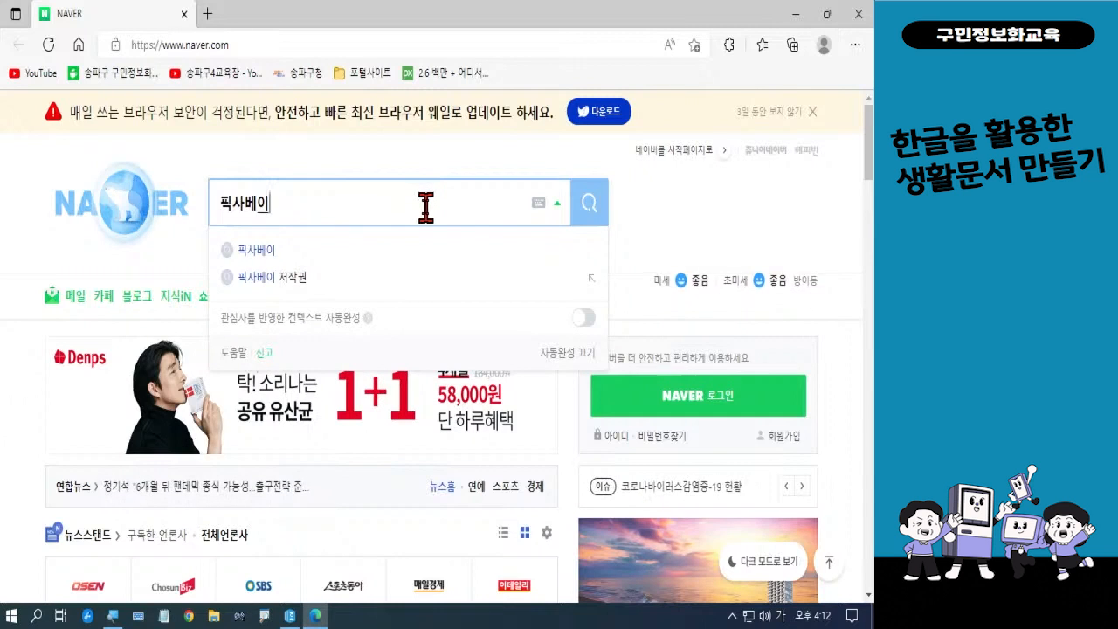
click(576, 214)
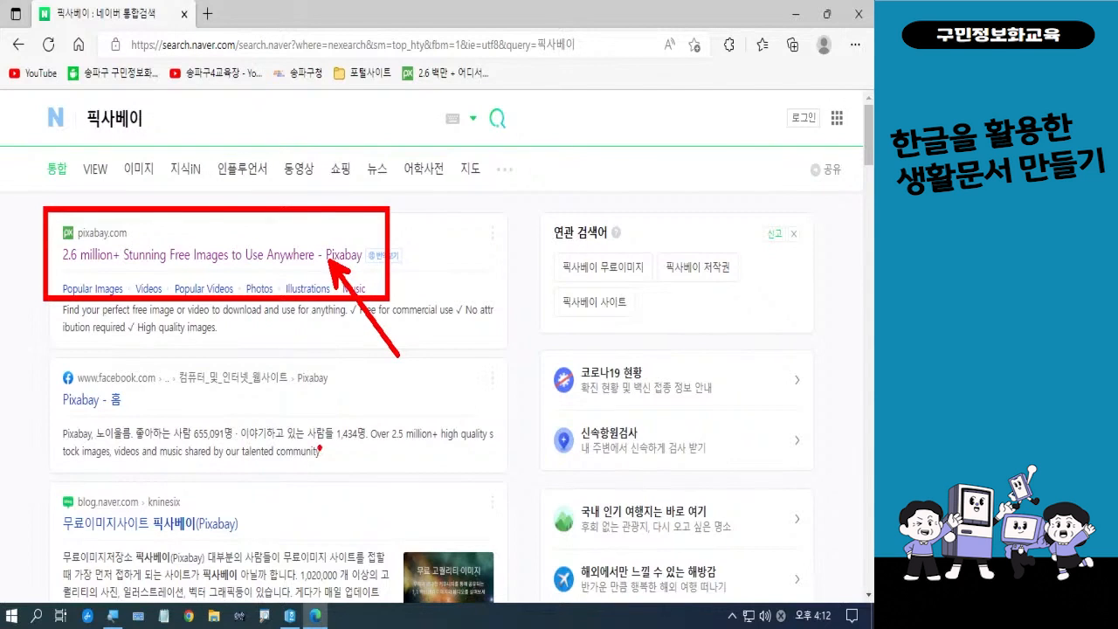
Step: Open the pixabay.com search result without translating the page, and search its vector graphics for 벚꽃
click(291, 256)
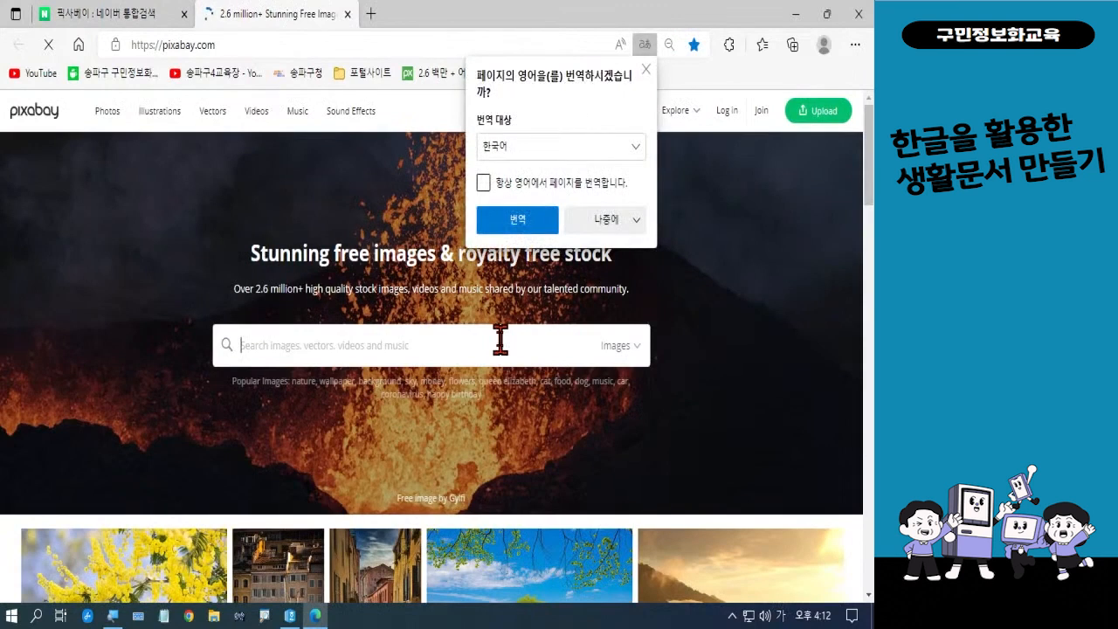
click(646, 69)
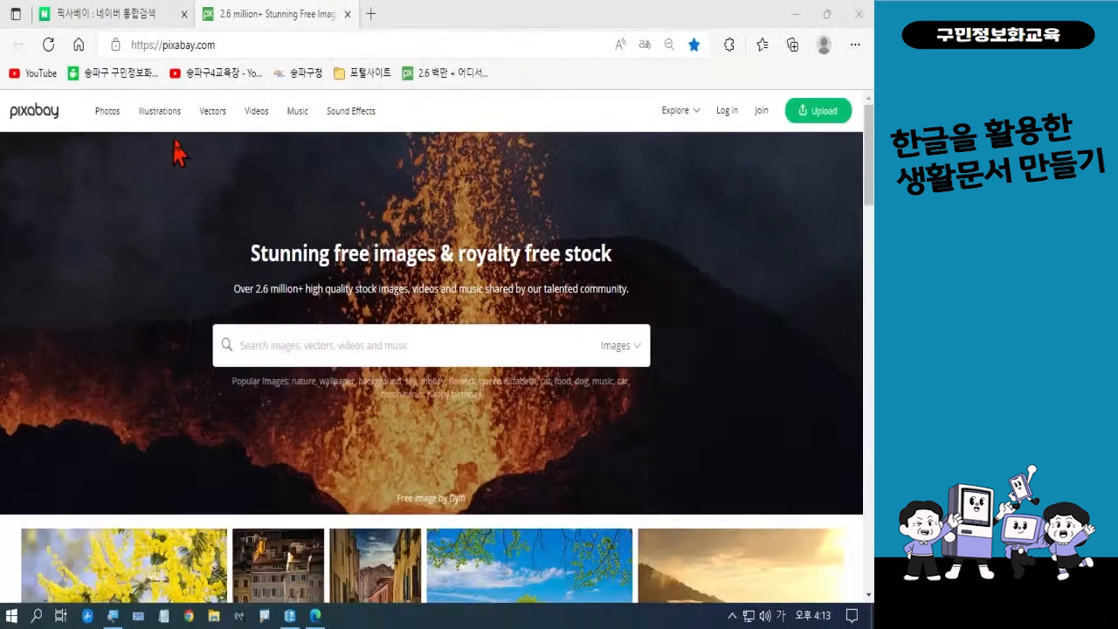
click(422, 211)
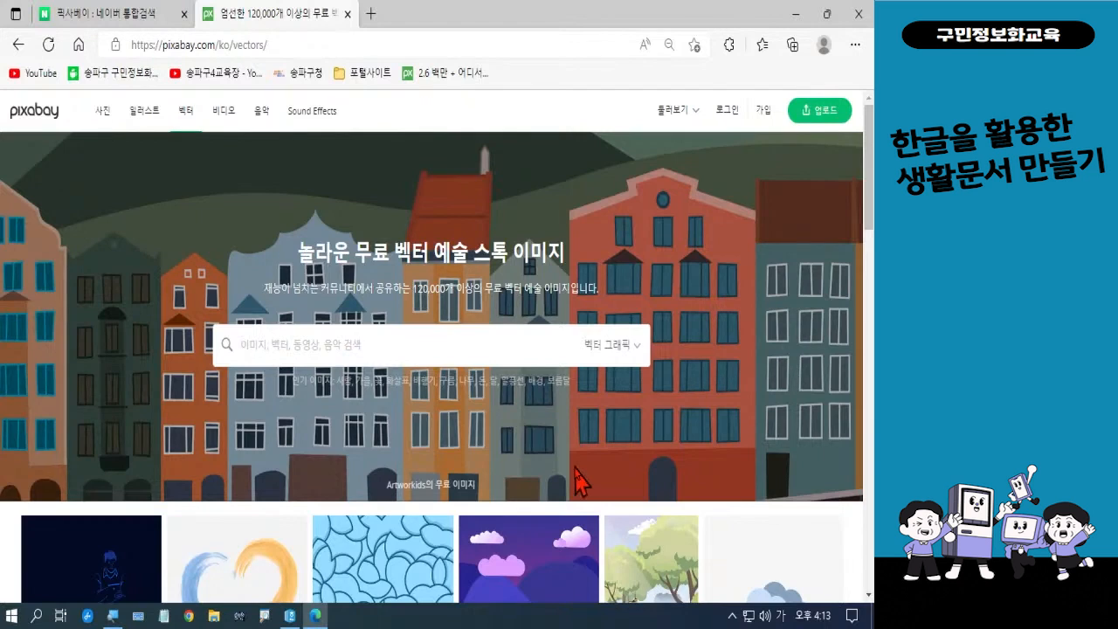
text(벚꽃)
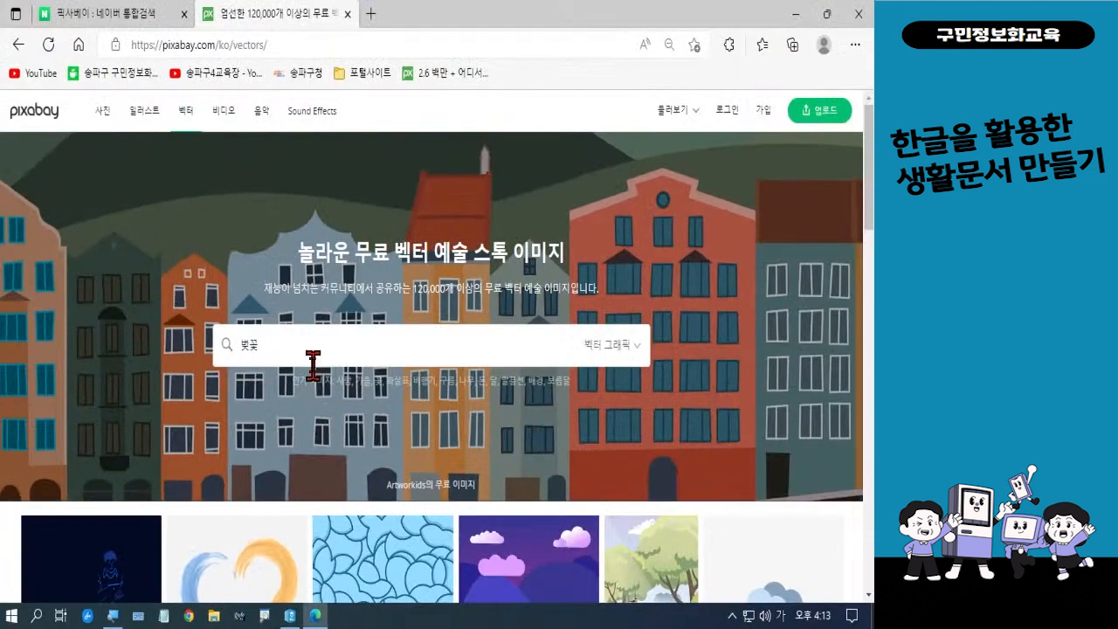
key(Return)
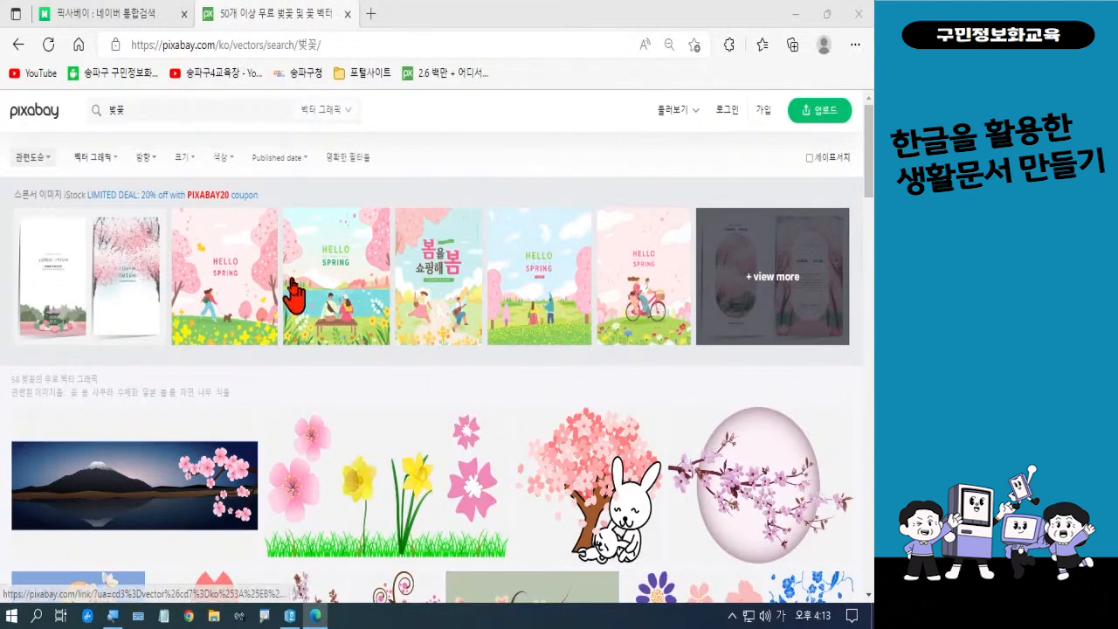
Step: Download the coral-pink five-petal cherry blossom with yellow stamens from the results as a 640×610 PNG
scroll(295, 297, down, 3)
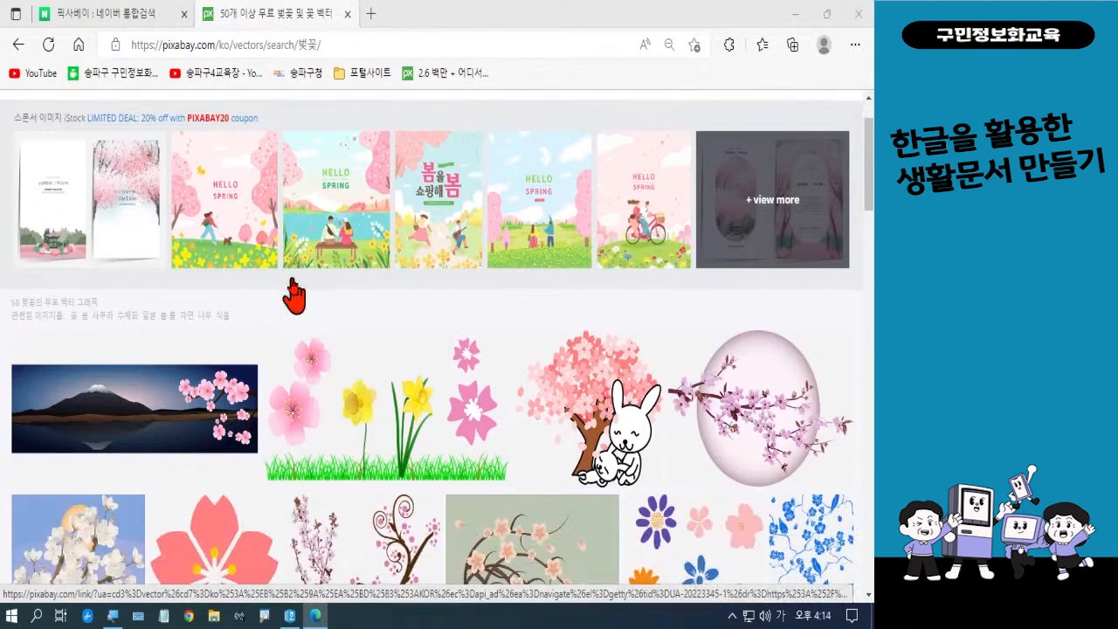
scroll(294, 297, down, 1)
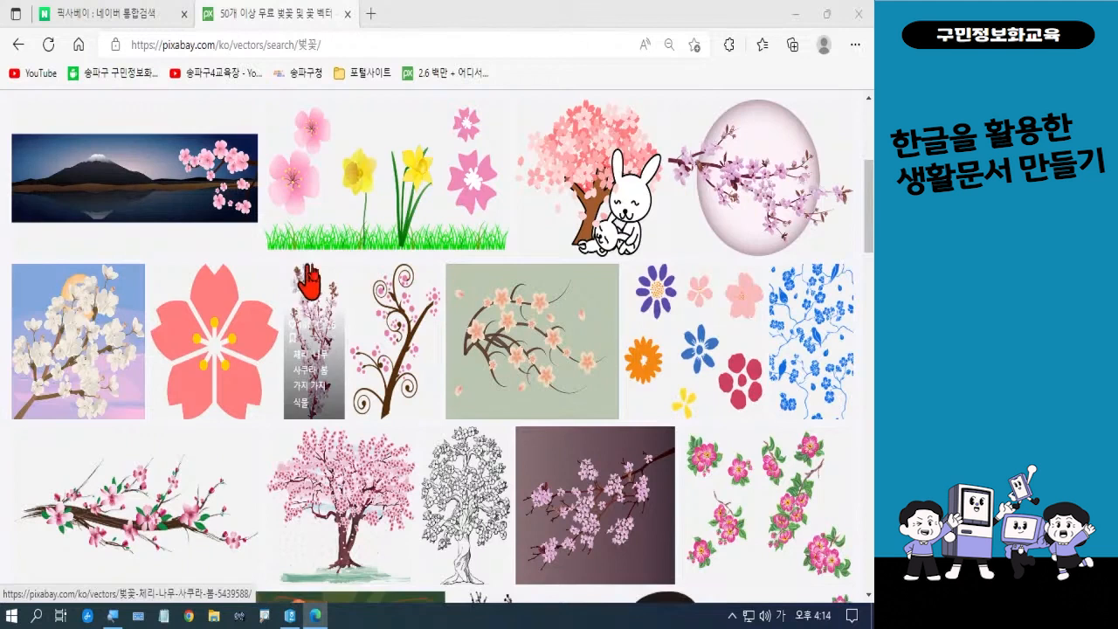
scroll(468, 285, down, 1)
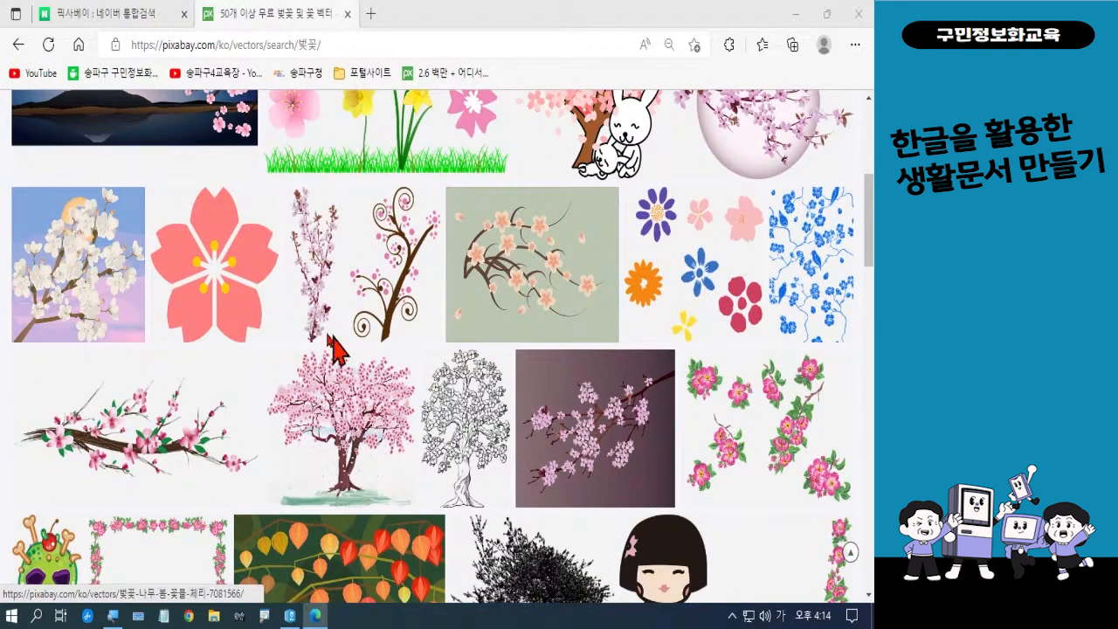
click(233, 262)
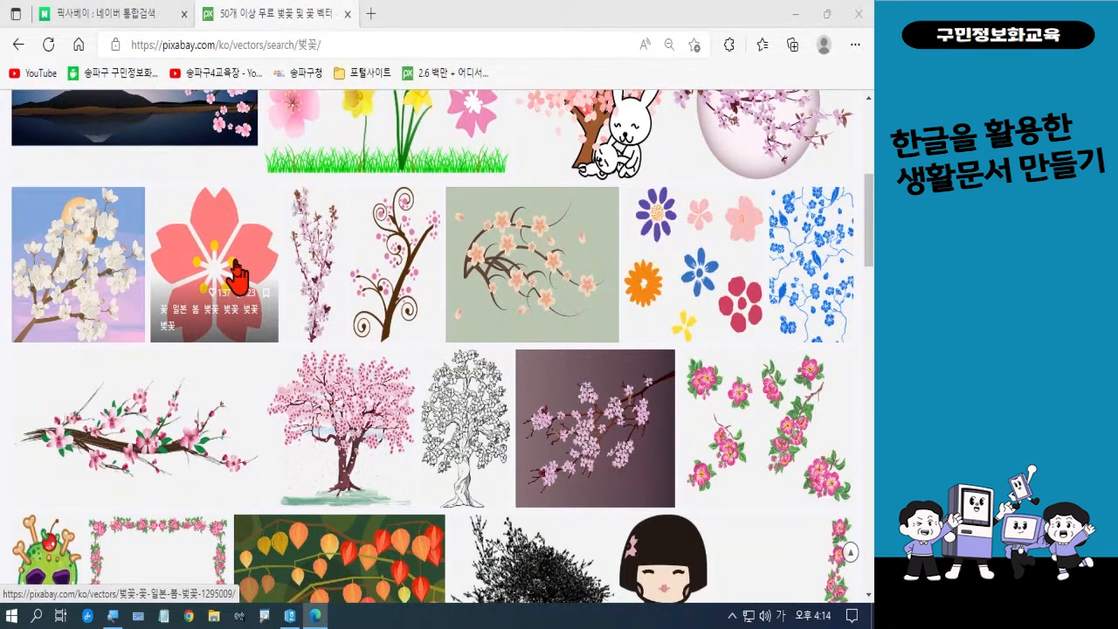
click(236, 276)
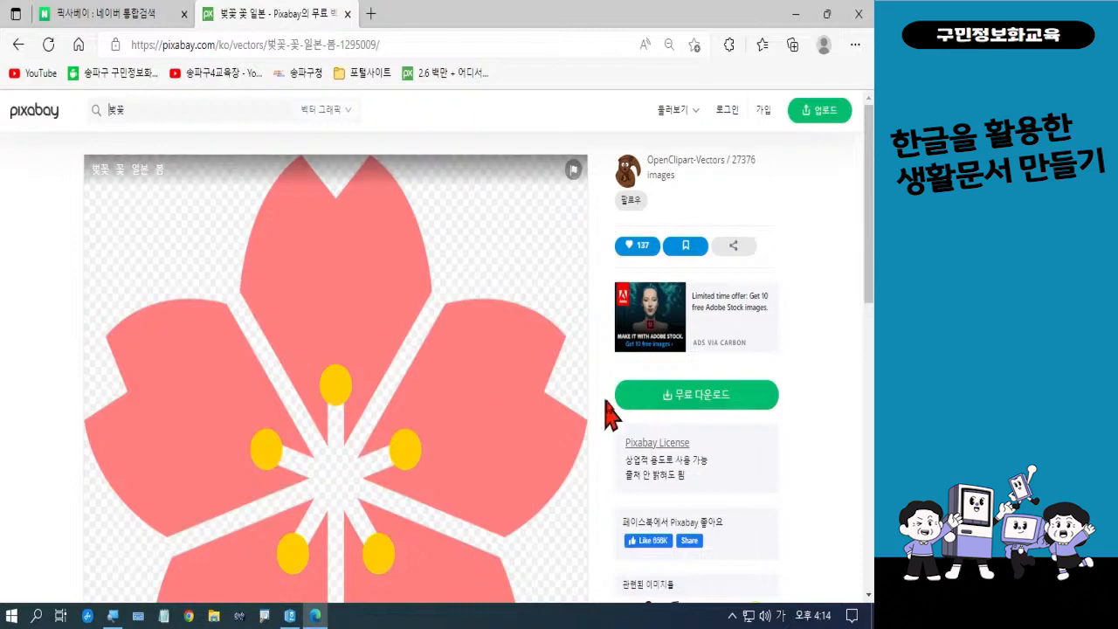
click(683, 404)
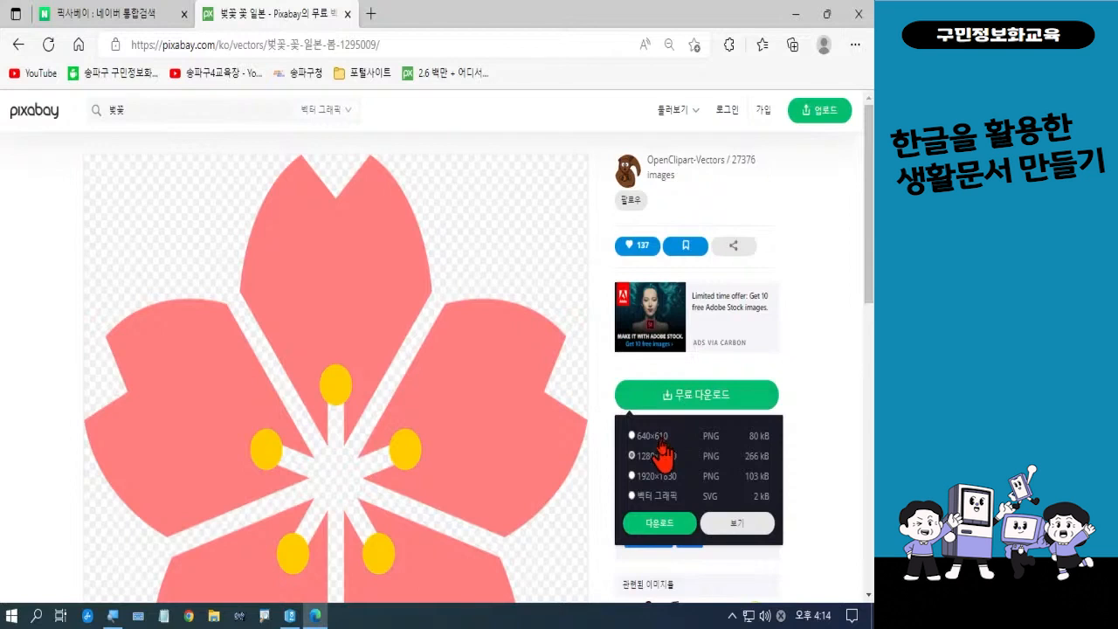
click(656, 436)
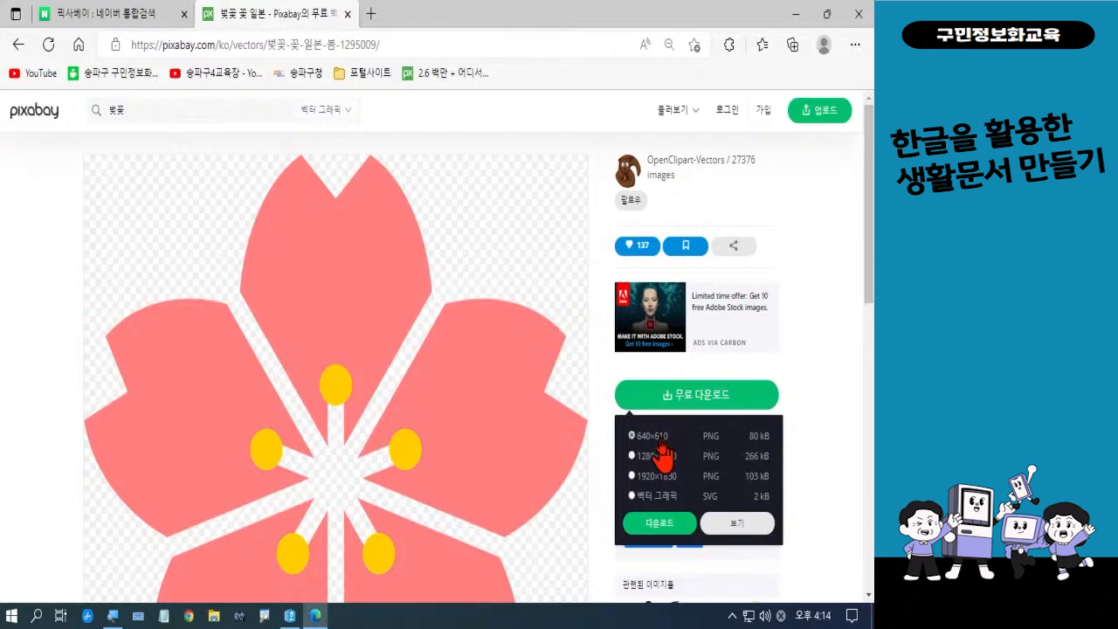
click(660, 524)
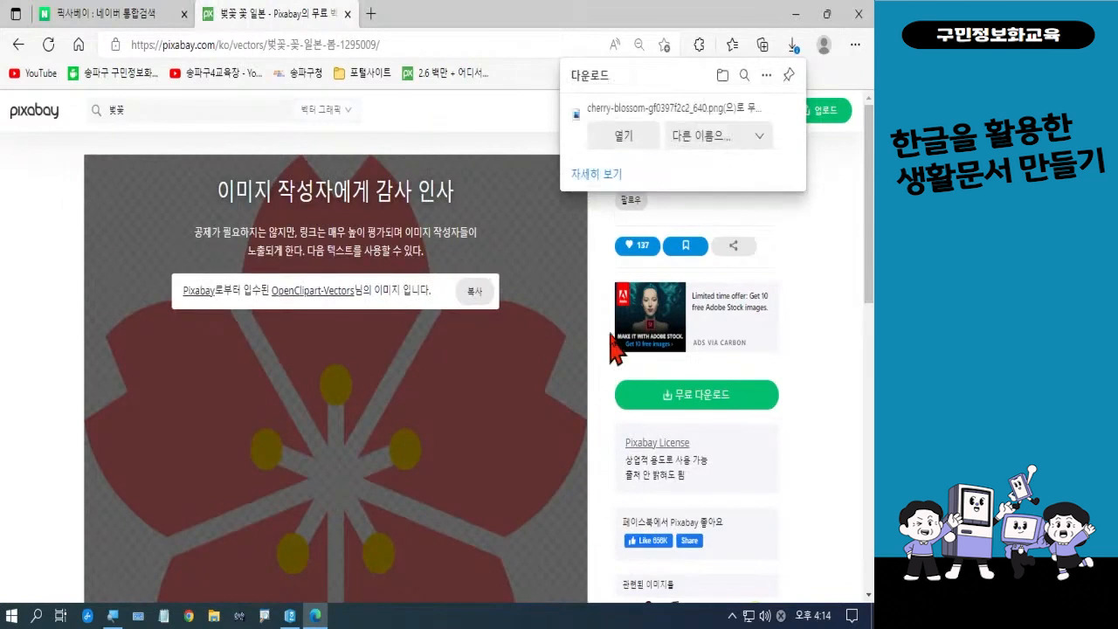
Step: Save the download as cherry-blossom-gf0397f2c2_640.png in the desktop's 폼나는 문서 folder, inside the 폼나는 문서 2회차 subfolder
click(690, 138)
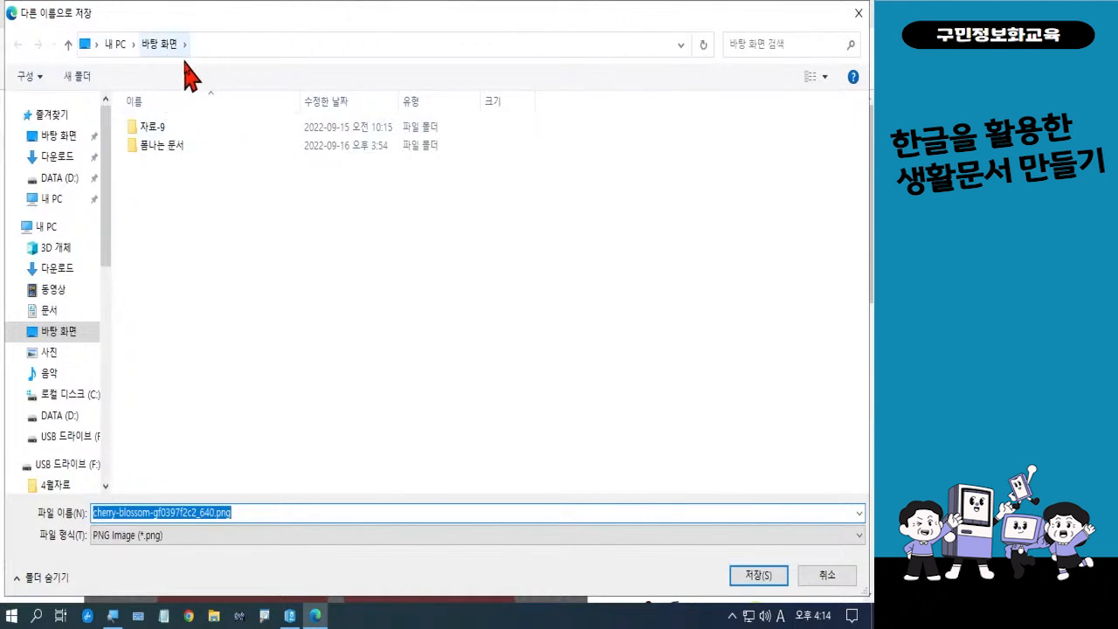
double_click(172, 147)
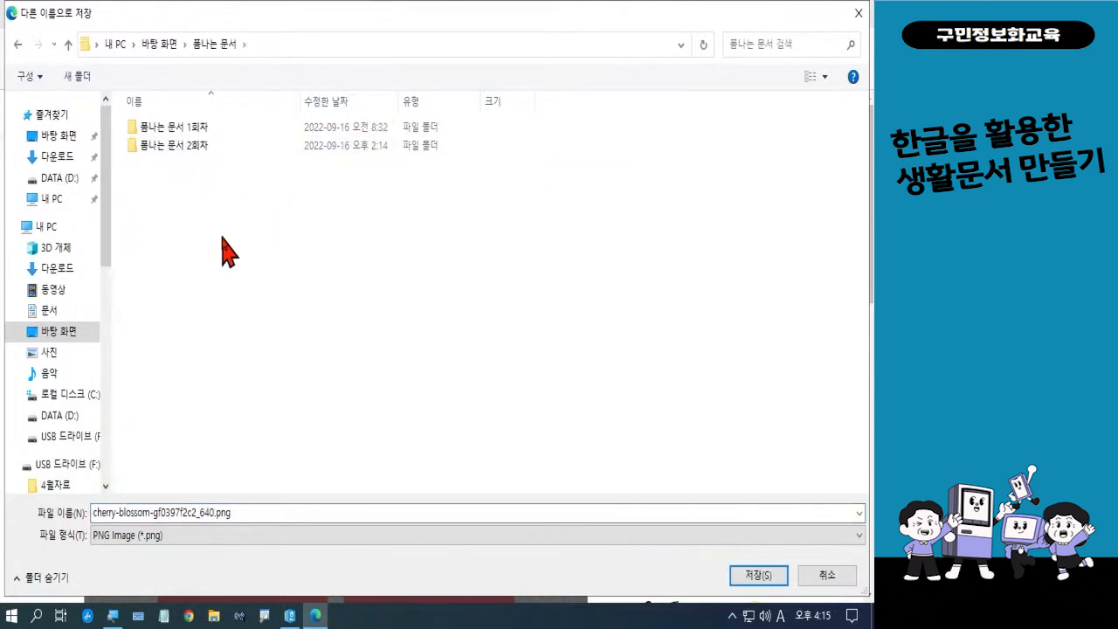
double_click(206, 149)
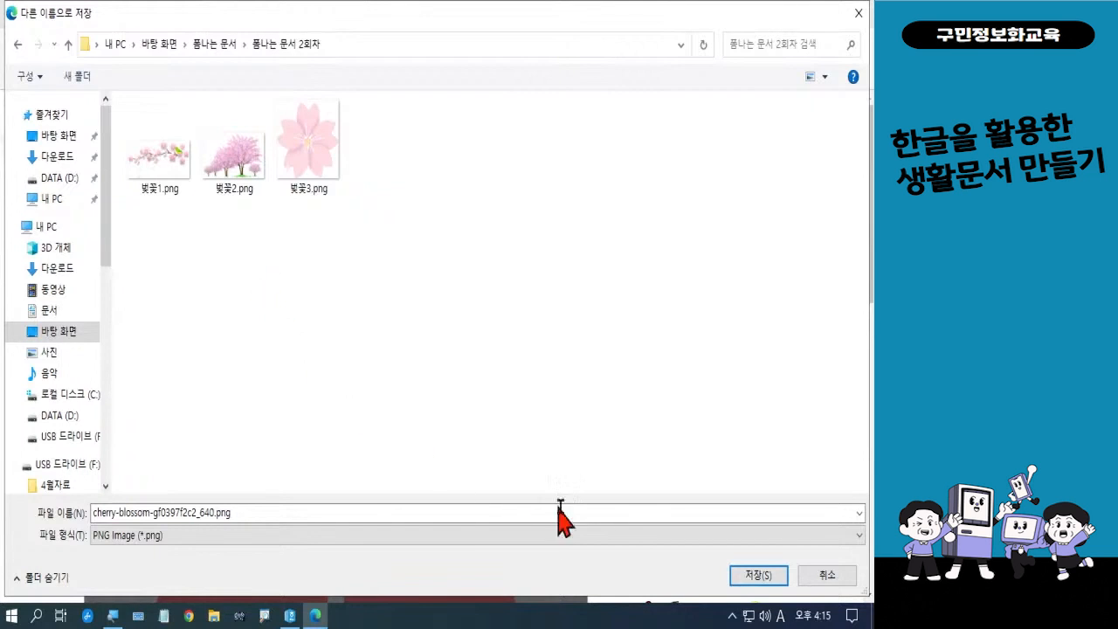
click(758, 577)
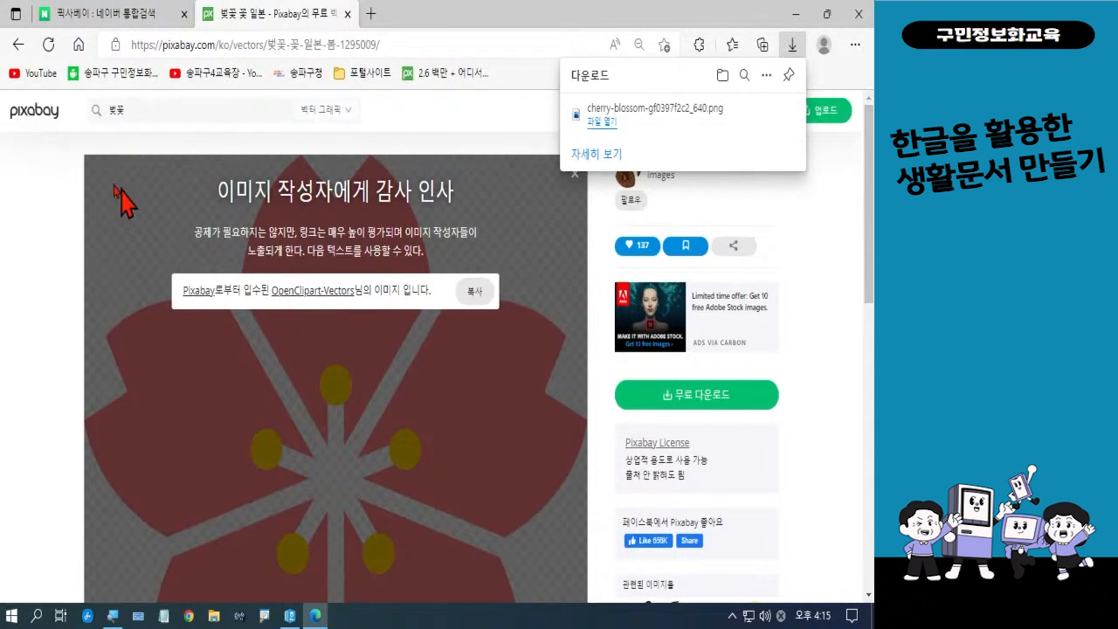
Step: Return to the results, download the deep-pink sakura flower as a 640×610 PNG, and save it in the 폼나는 문서 2회차 folder
click(17, 44)
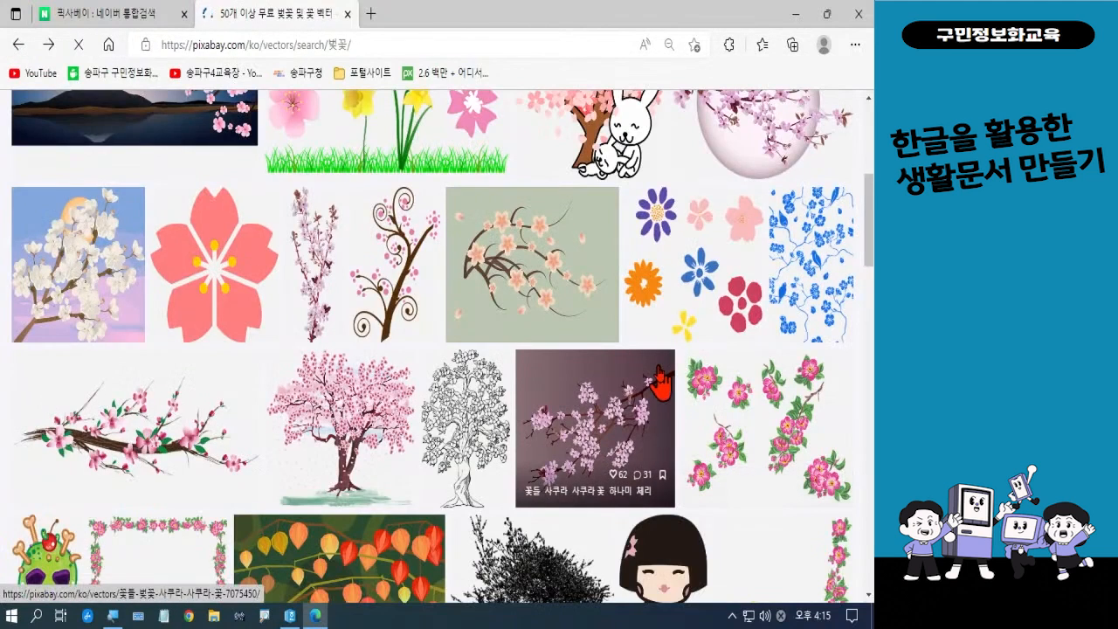
scroll(659, 381, down, 5)
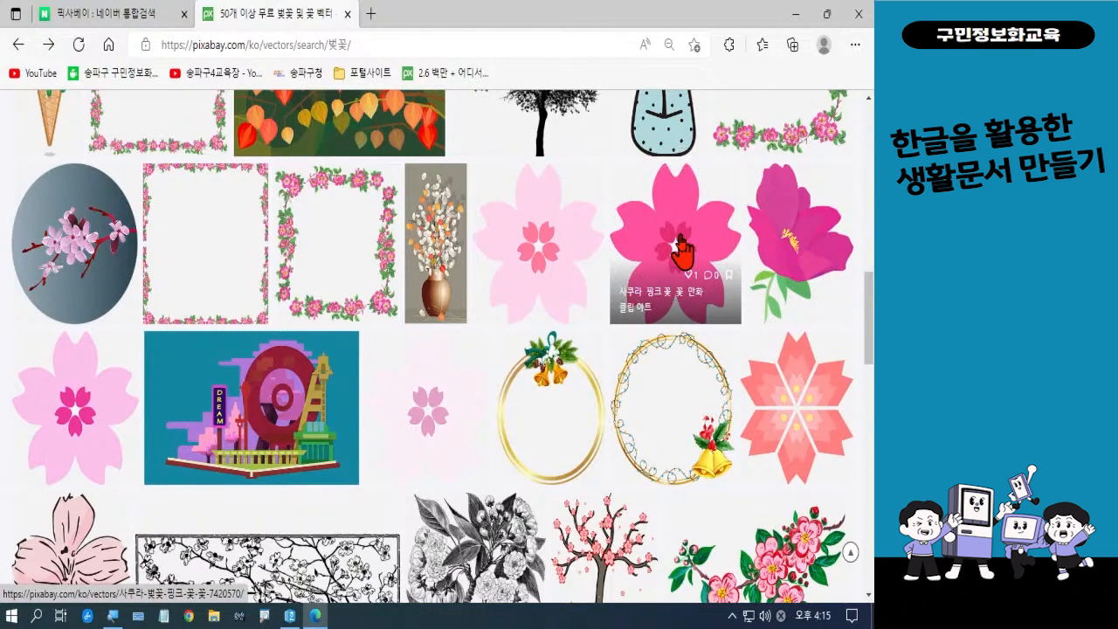
click(657, 284)
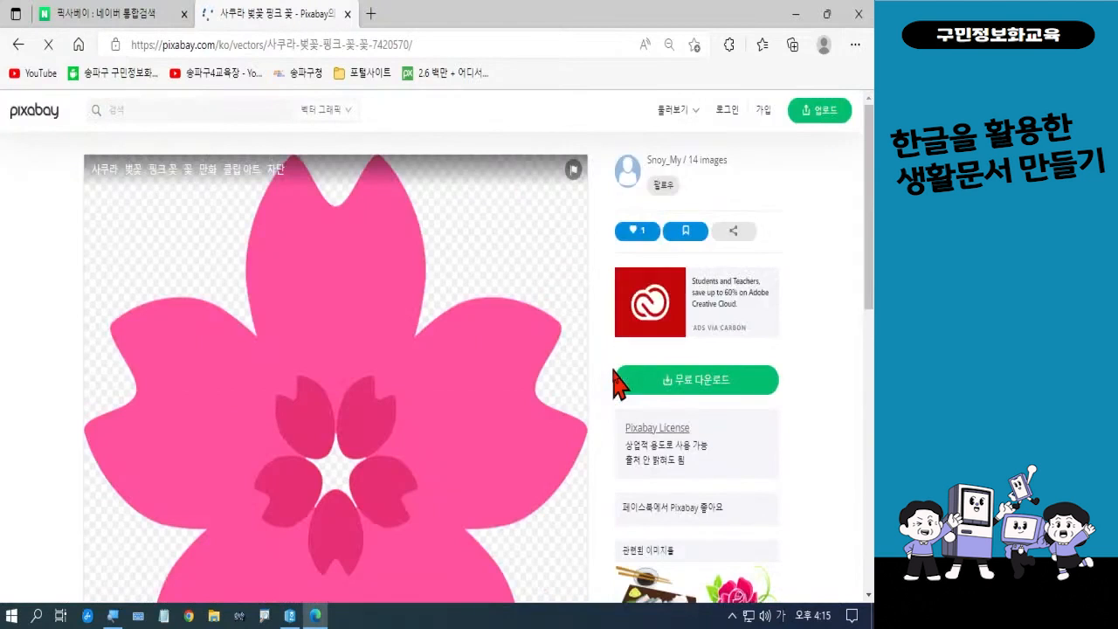
click(677, 393)
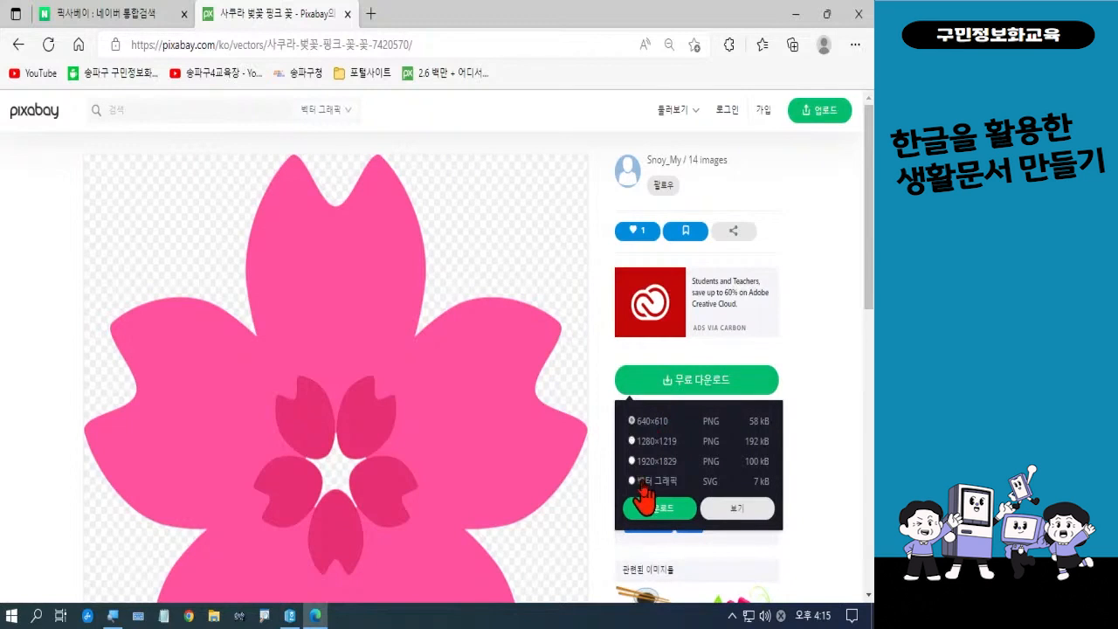
click(655, 513)
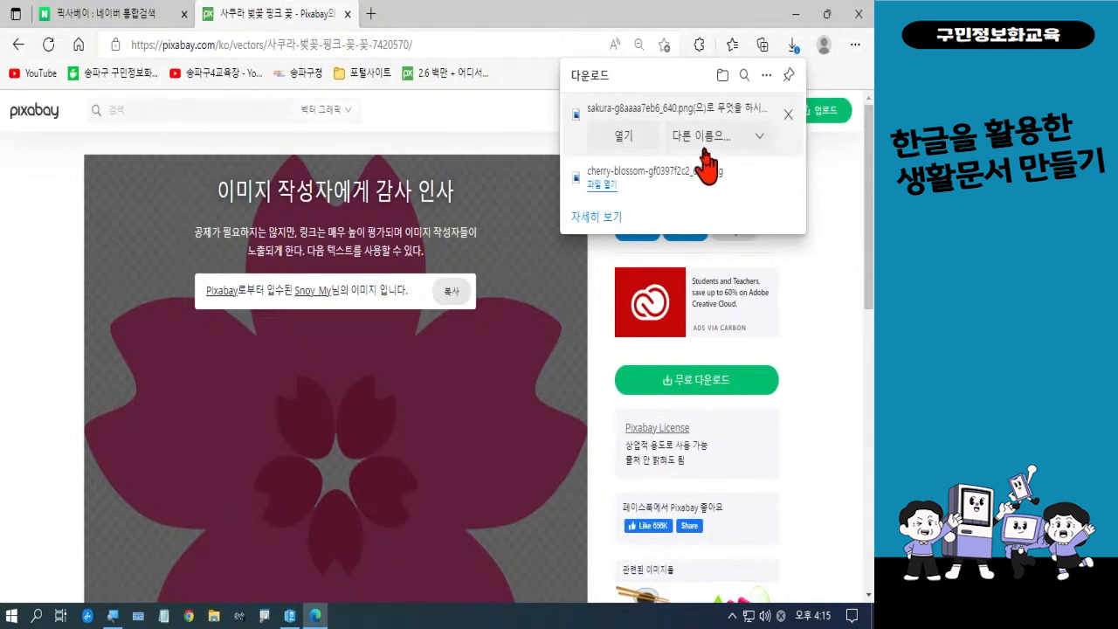
click(703, 141)
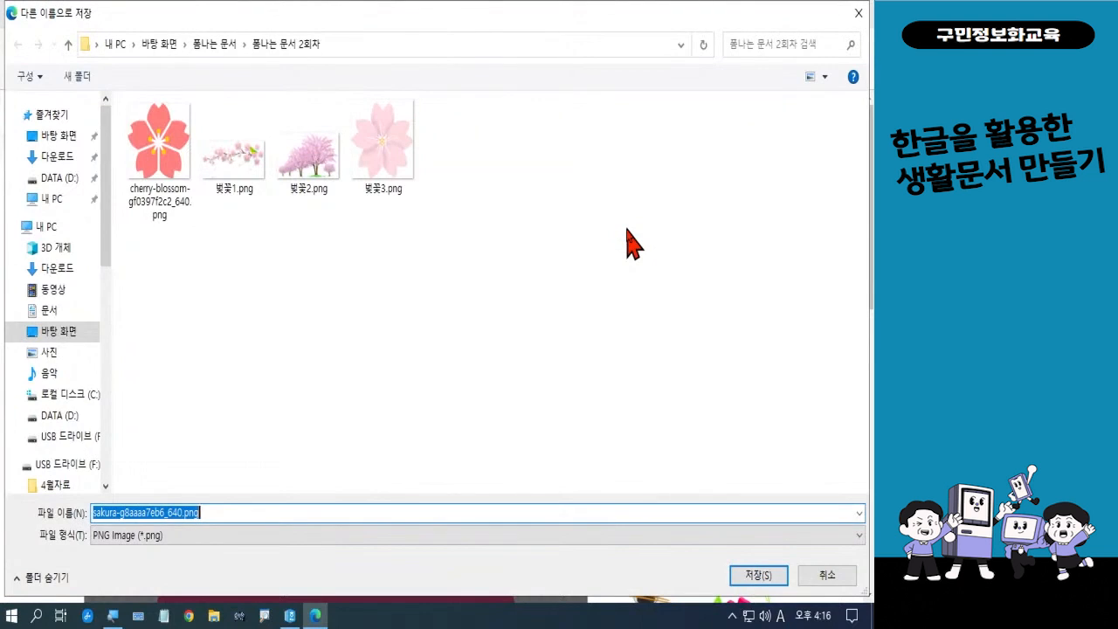
click(755, 577)
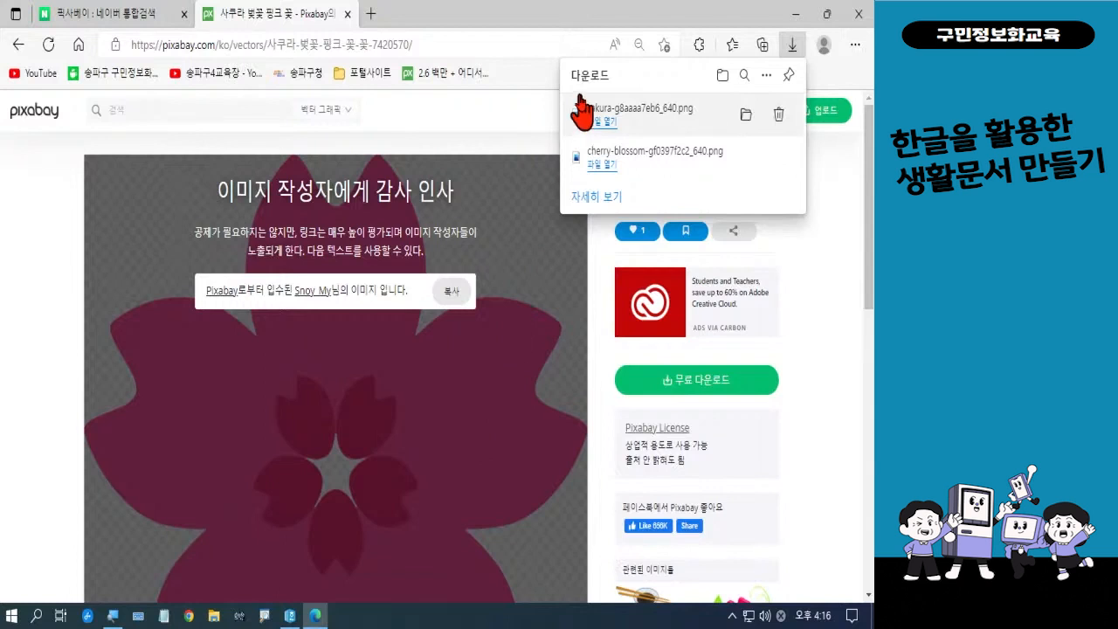
Step: Close the browser and switch to the 한글 document, at the page's title area
click(856, 15)
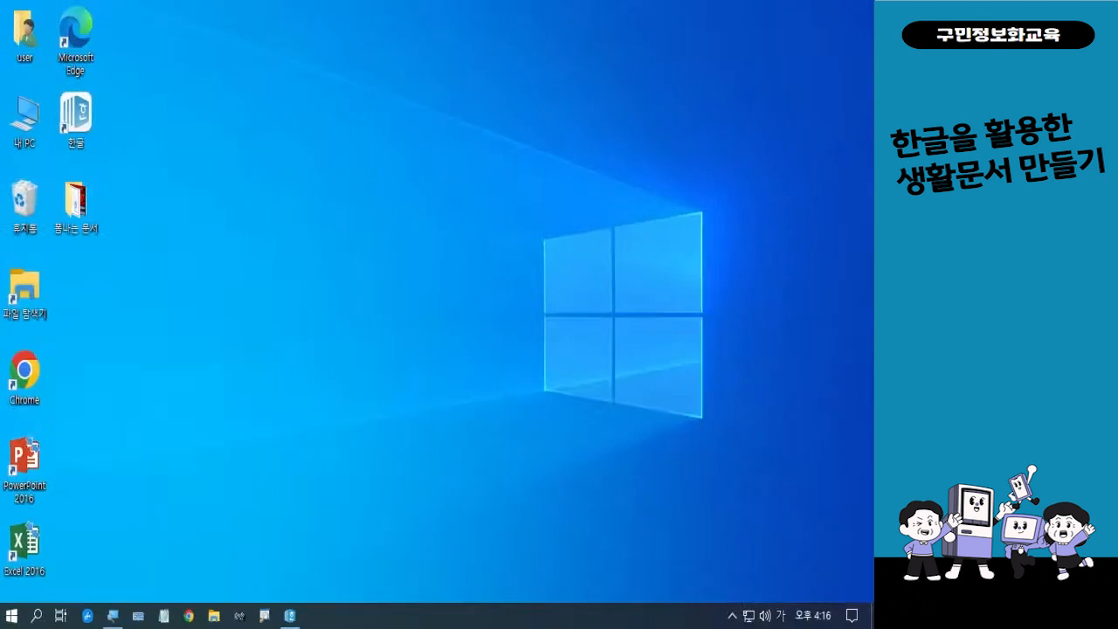
click(290, 616)
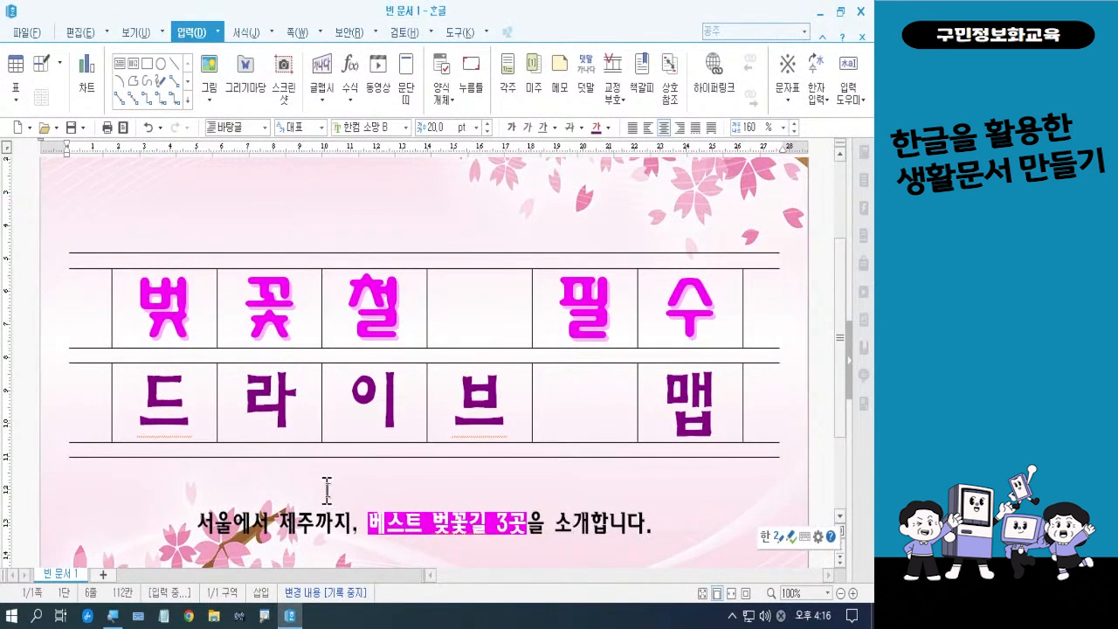
scroll(469, 471, up, 3)
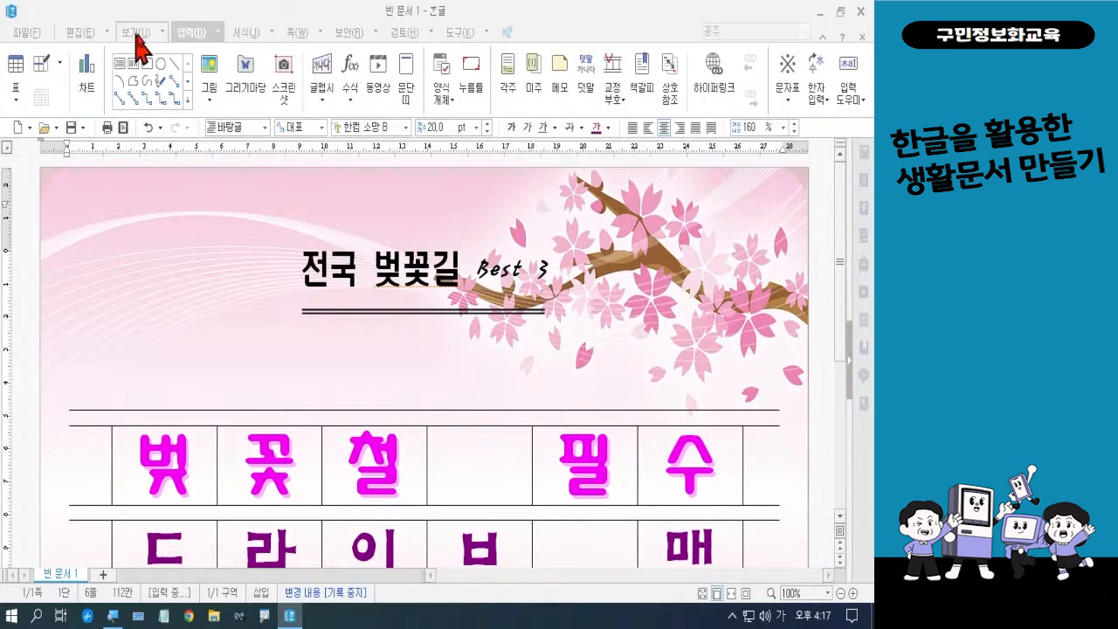
Step: Choose 벚꽃1.png from the desktop's 폼나는 문서 folder, subfolder 폼나는 문서 2회차, as the picture to insert
click(185, 35)
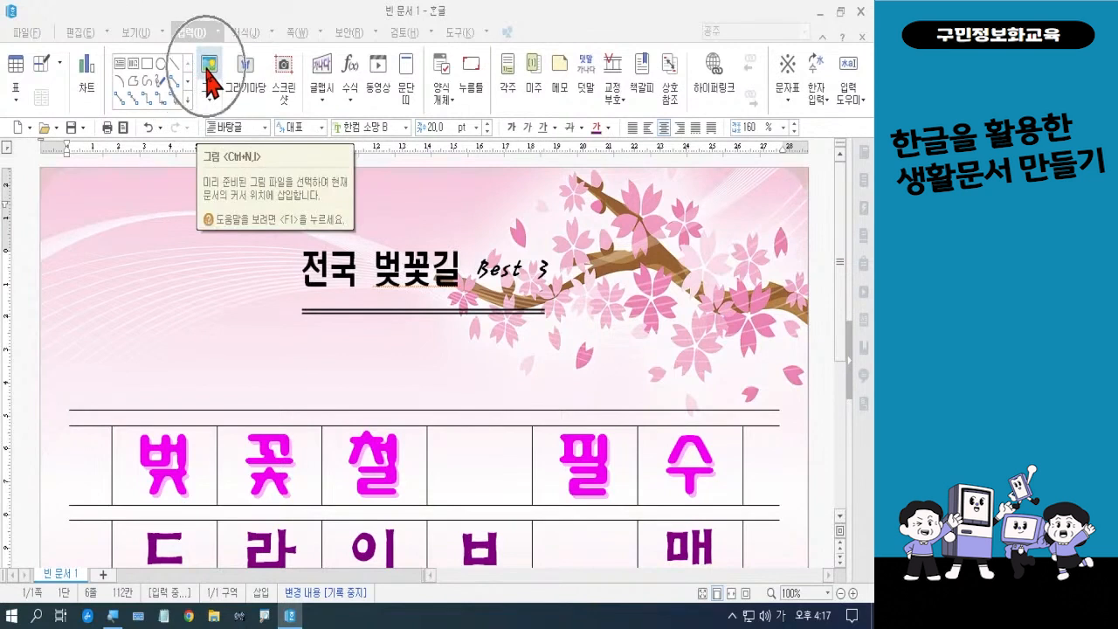
click(210, 83)
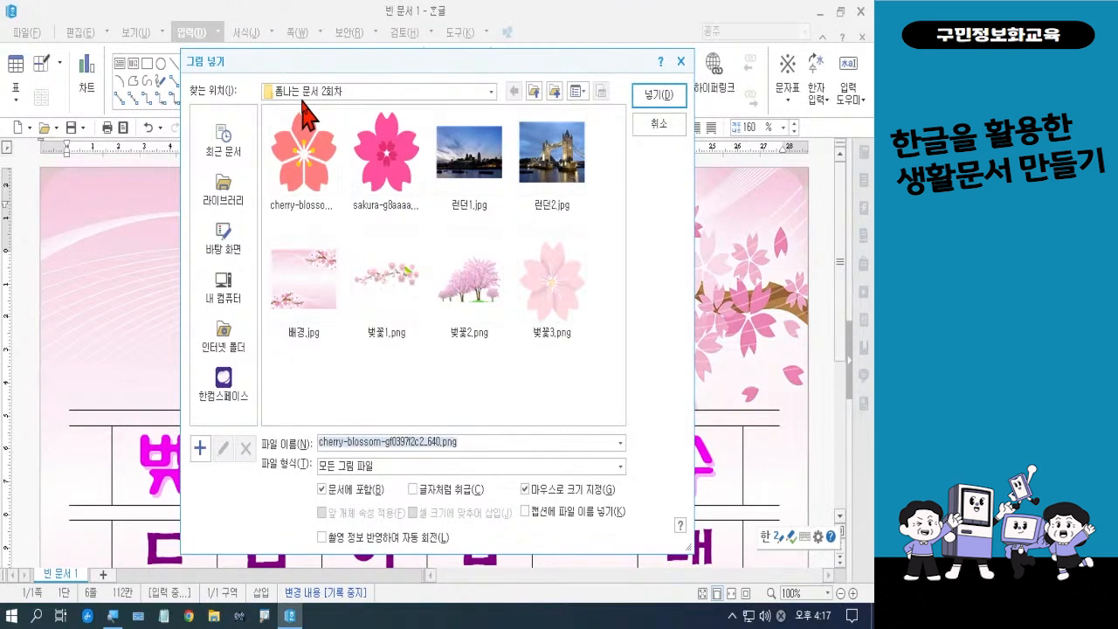
click(217, 241)
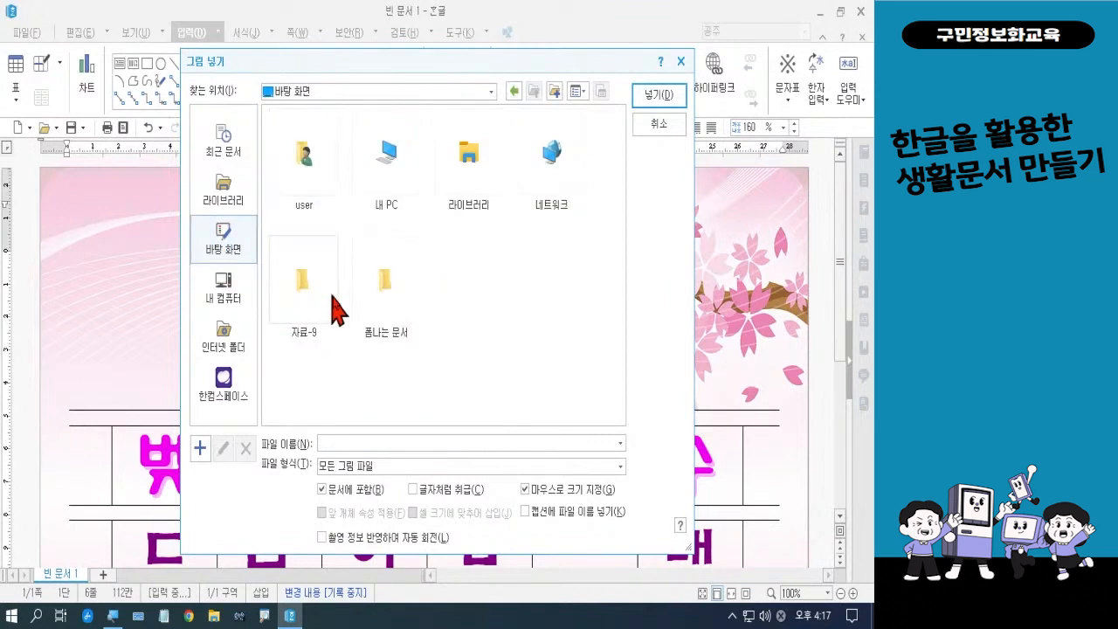
double_click(389, 323)
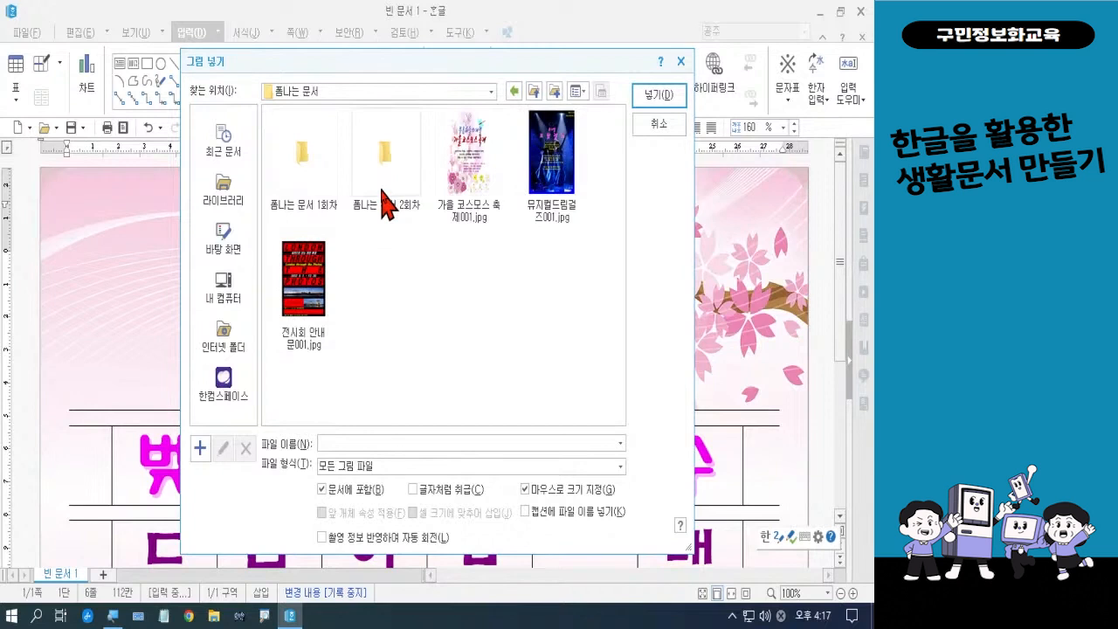
double_click(382, 190)
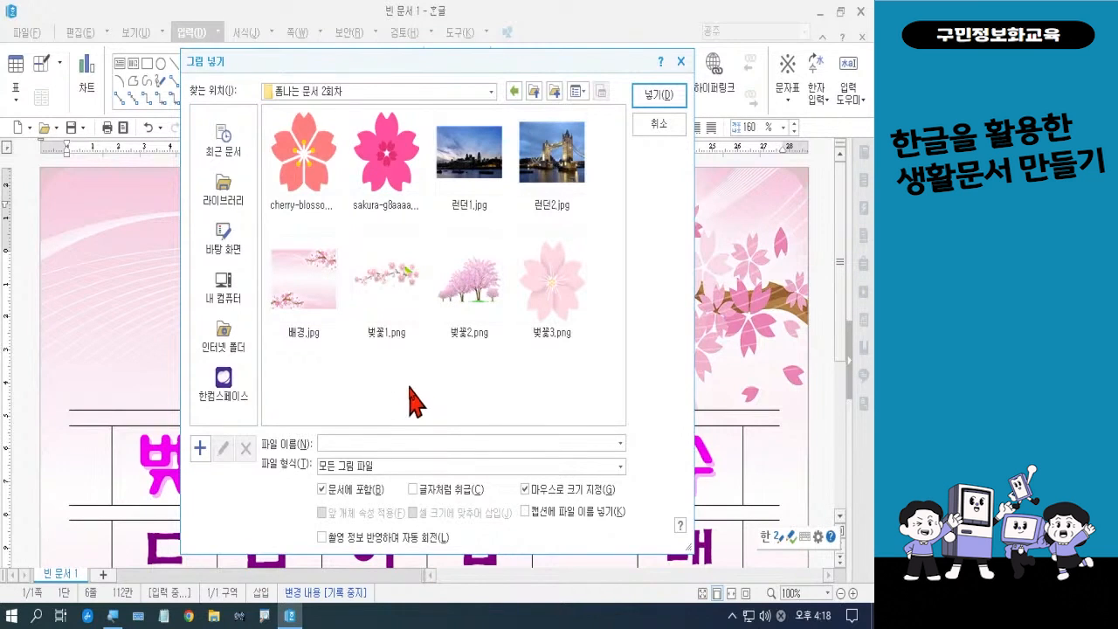
click(393, 302)
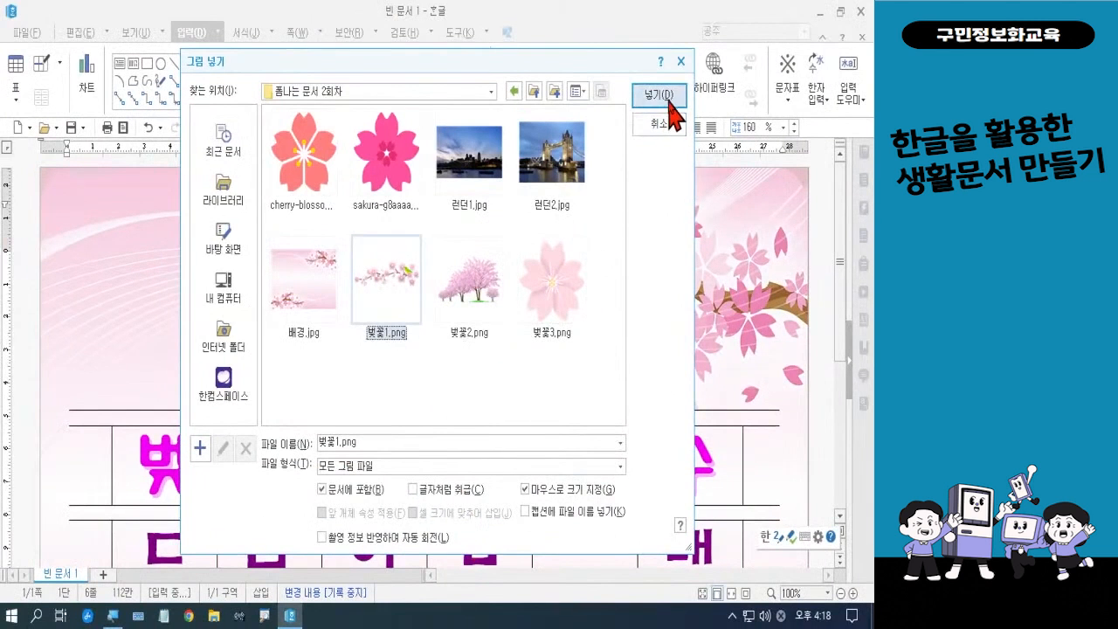
click(669, 96)
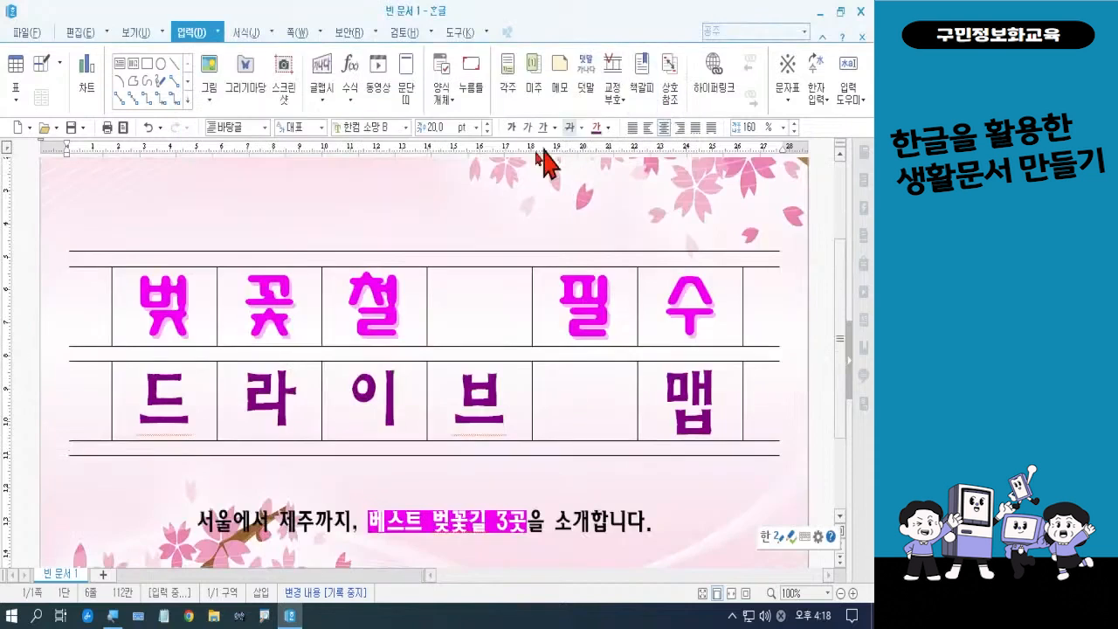
Step: Place the blossom branch picture in the page's upper-left corner, about 77 mm wide and 37 mm high
drag(843, 324, 843, 246)
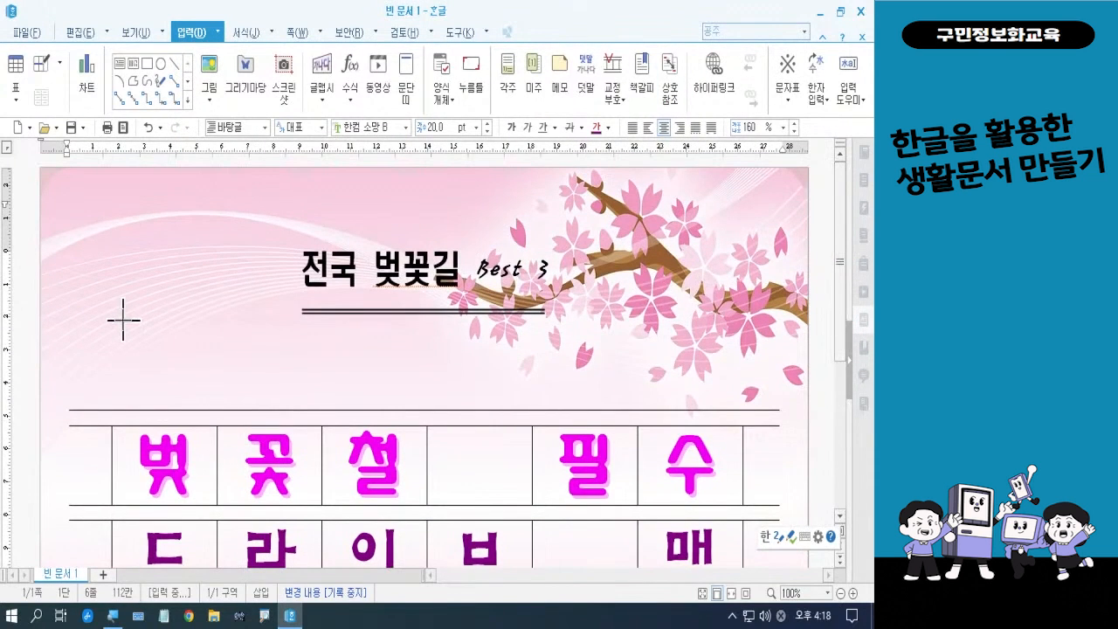
key(ctrl+2)
mouse_move(40, 164)
mouse_down()
mouse_move(90, 238)
mouse_move(200, 316)
mouse_up()
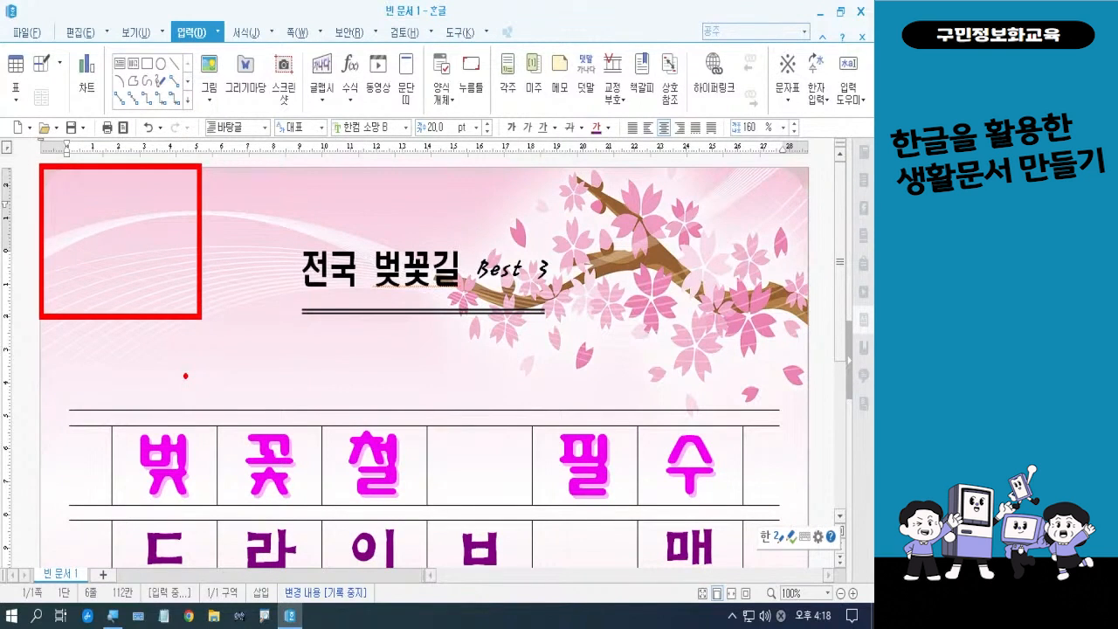
key(Escape)
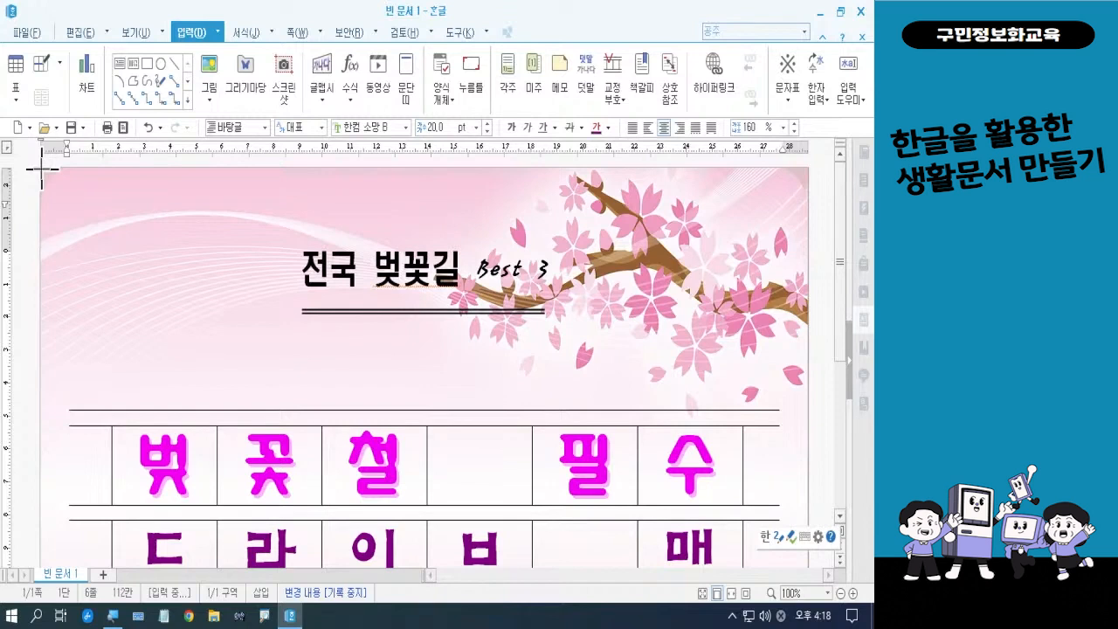
drag(41, 168, 141, 289)
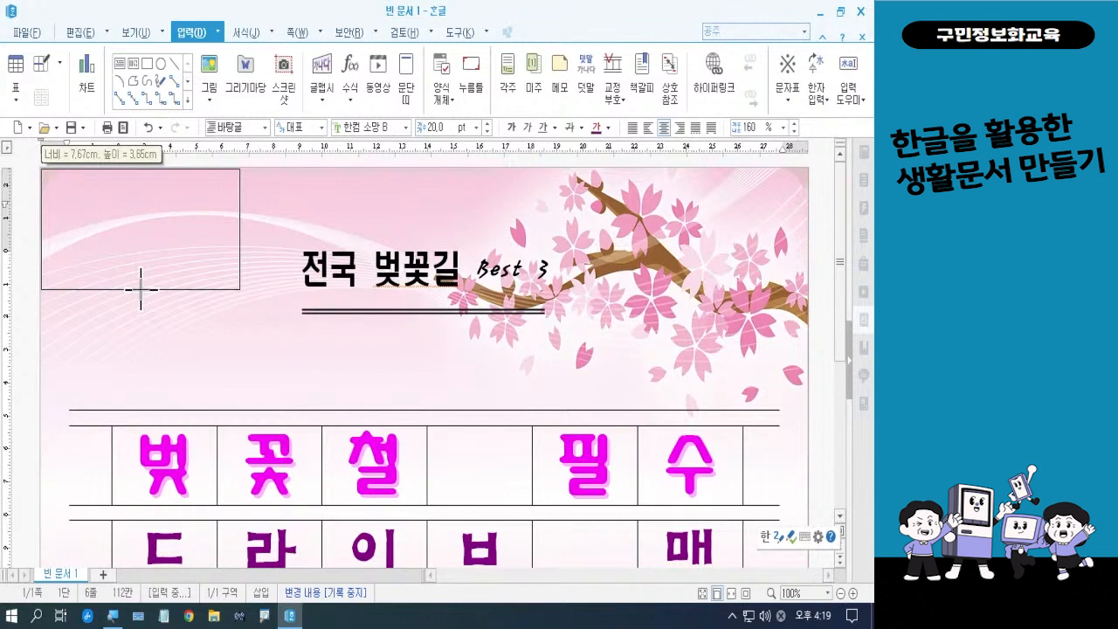
drag(140, 289, 141, 288)
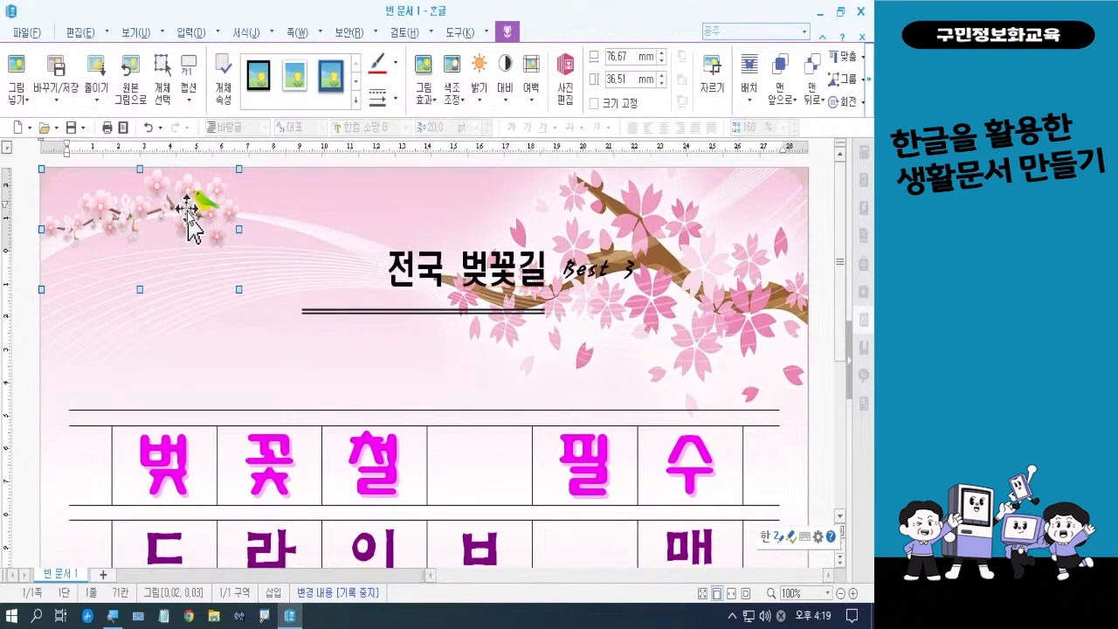
Step: Set the blossom branch picture's text wrapping to in front of text in its object properties
key(ctrl)
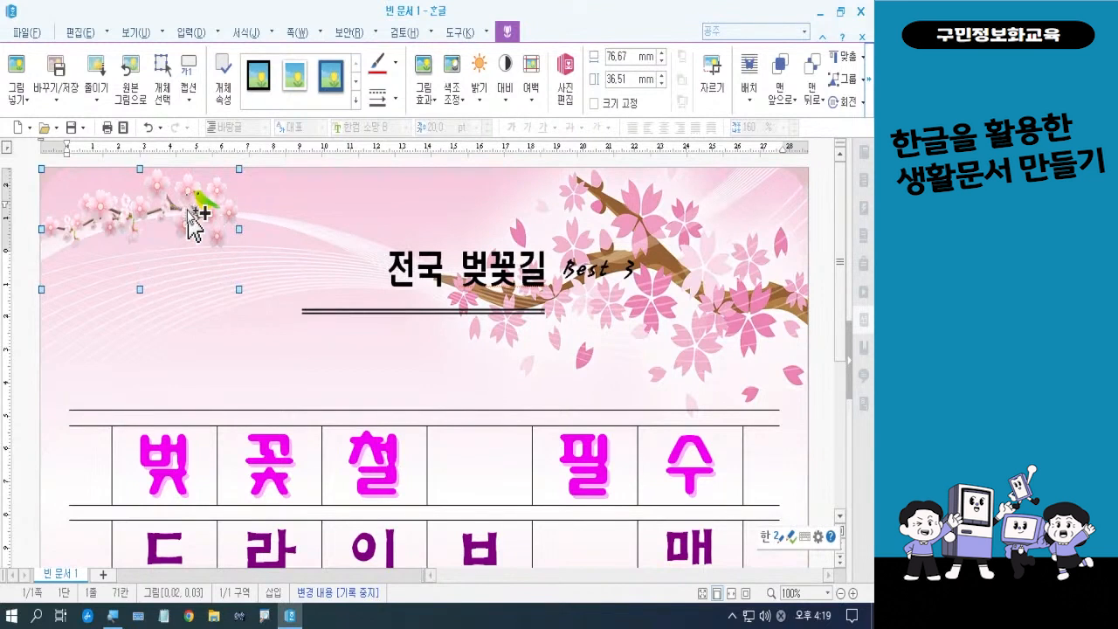
key(ctrl)
key(ctrl)
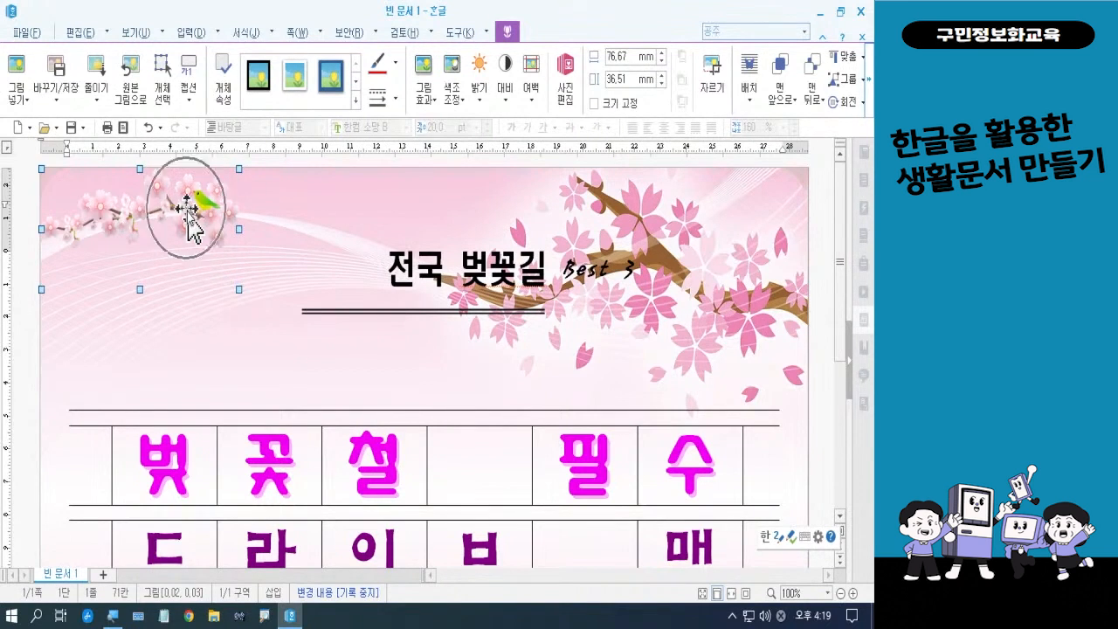
double_click(188, 218)
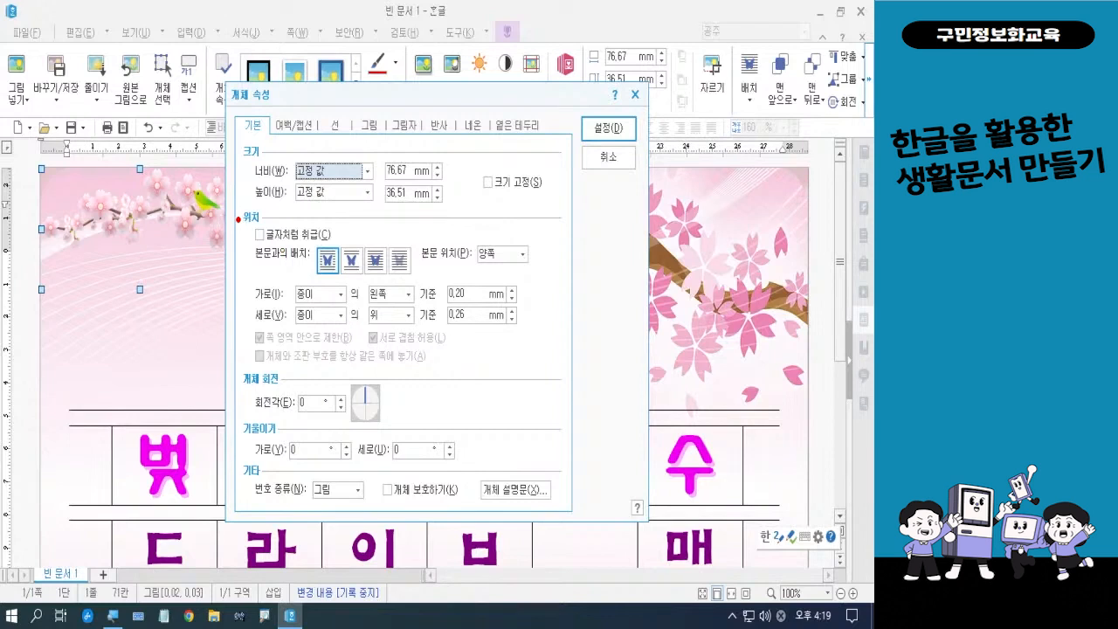
mouse_move(239, 234)
mouse_down()
mouse_move(302, 272)
mouse_move(426, 293)
mouse_up()
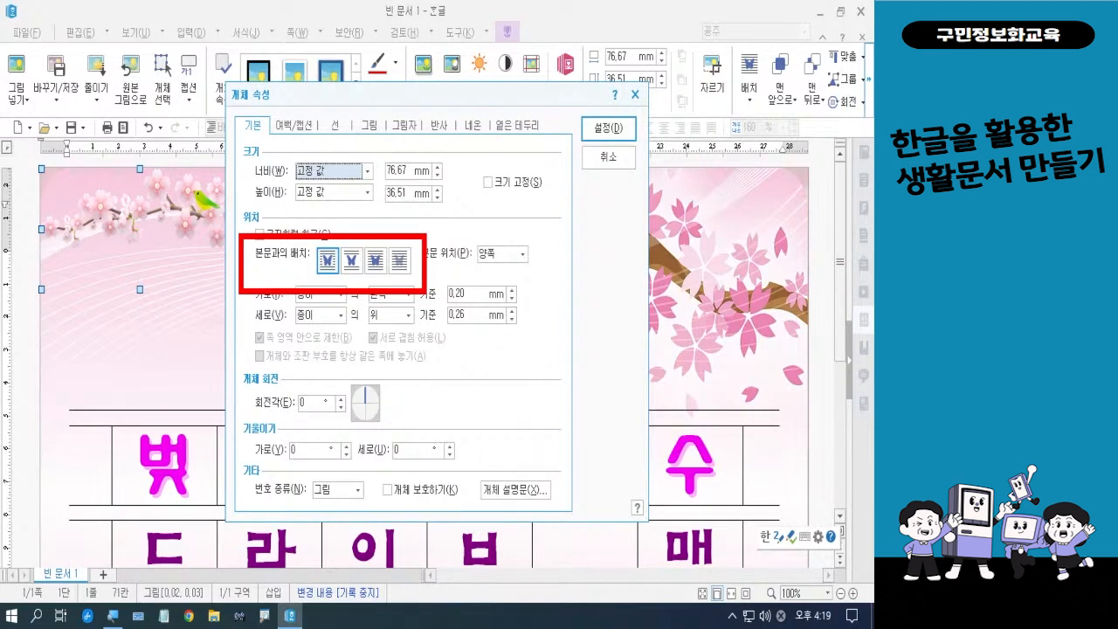
drag(358, 233, 416, 295)
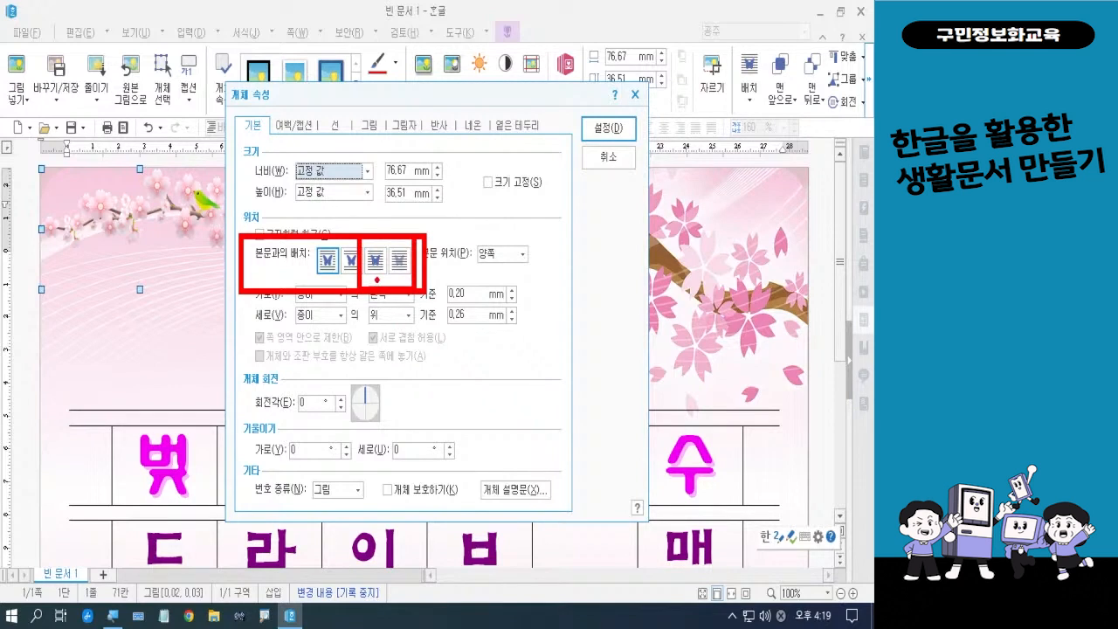
drag(376, 280, 359, 376)
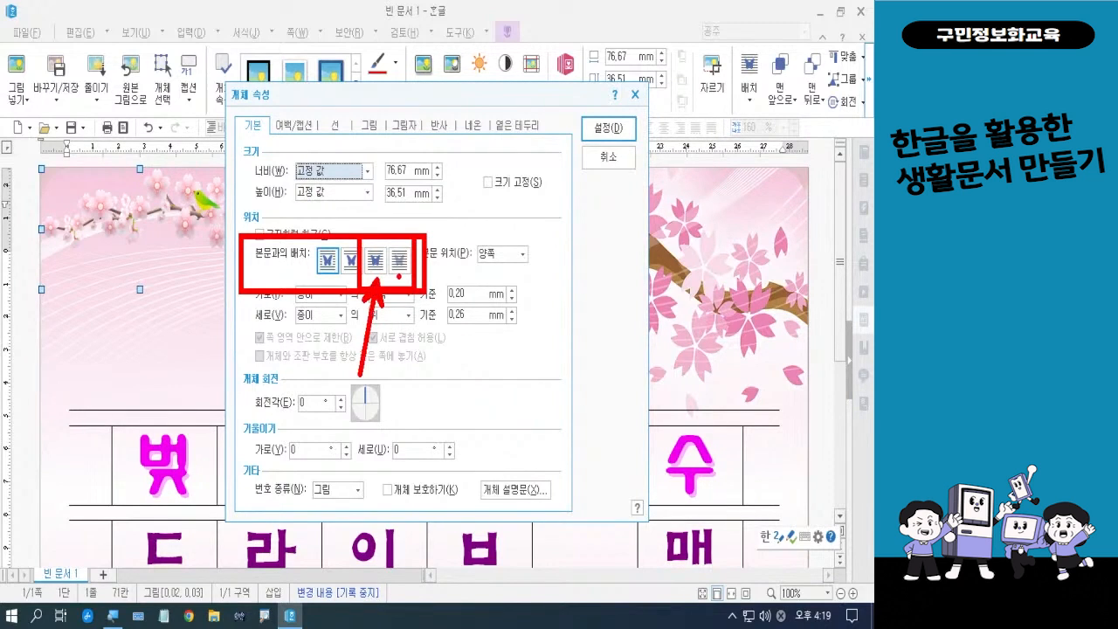
drag(398, 278, 422, 342)
key(Escape)
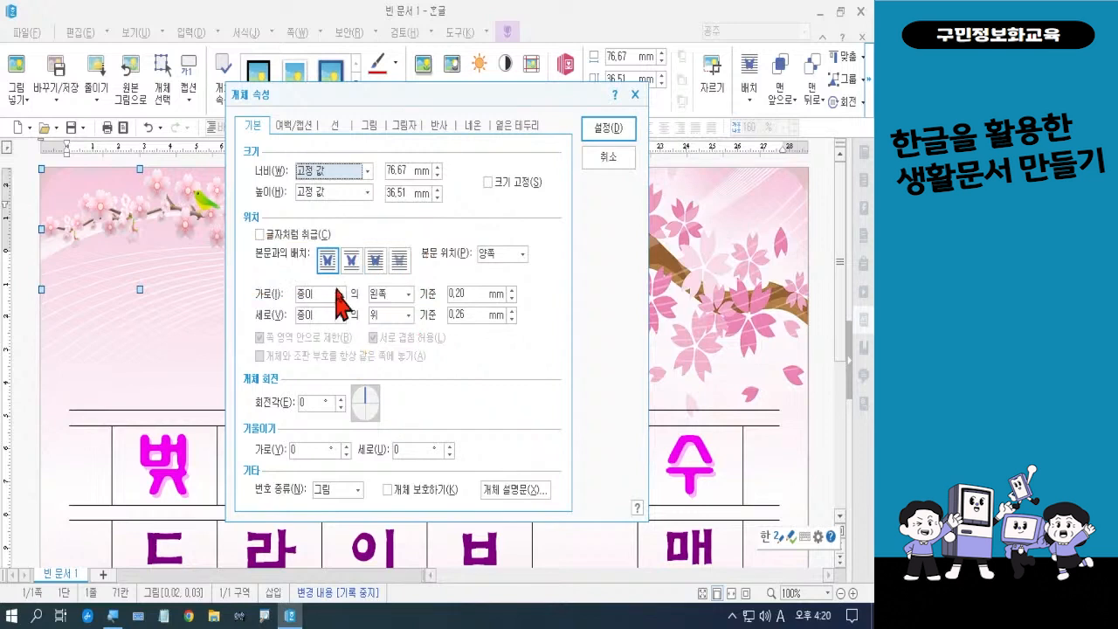
click(375, 261)
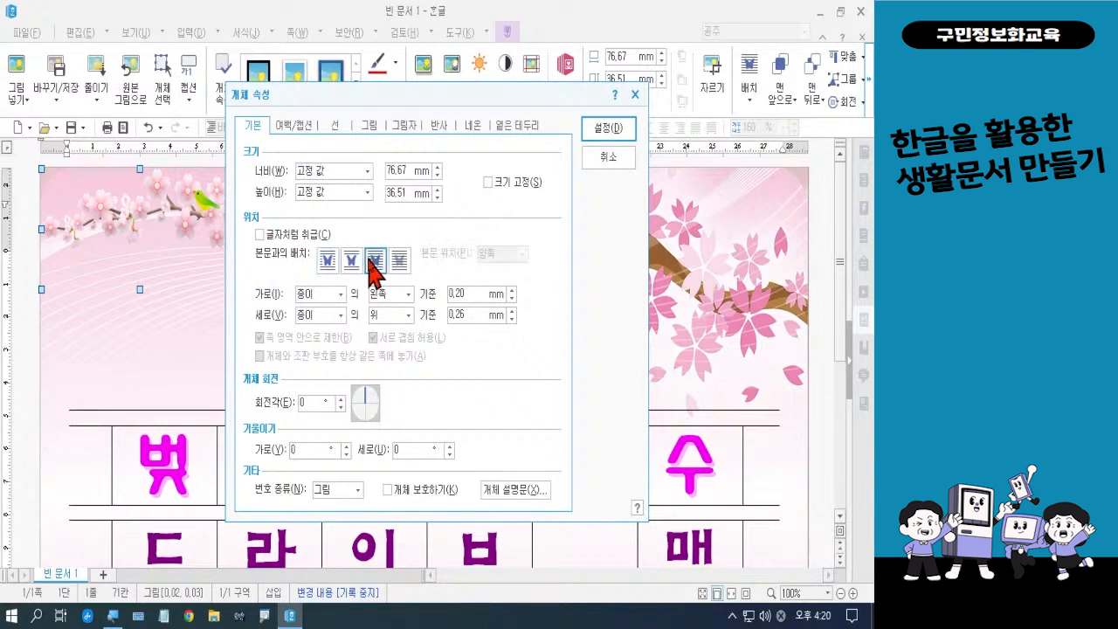
click(606, 128)
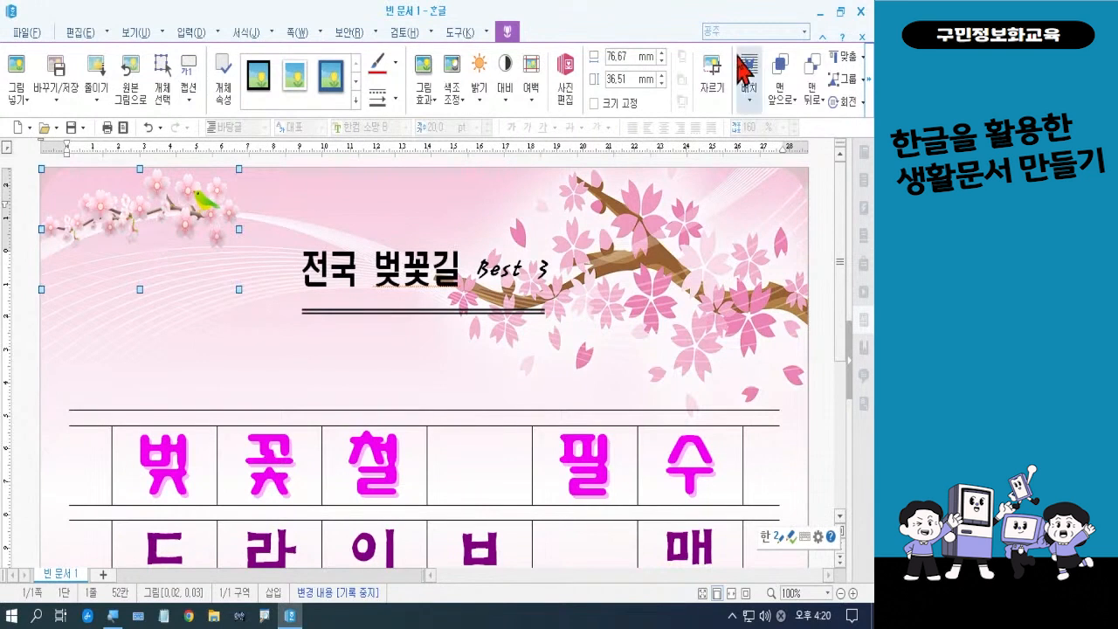
Step: Flip the blossom branch picture horizontally and enlarge it to about 99 × 51 mm, ending just before the title
click(868, 98)
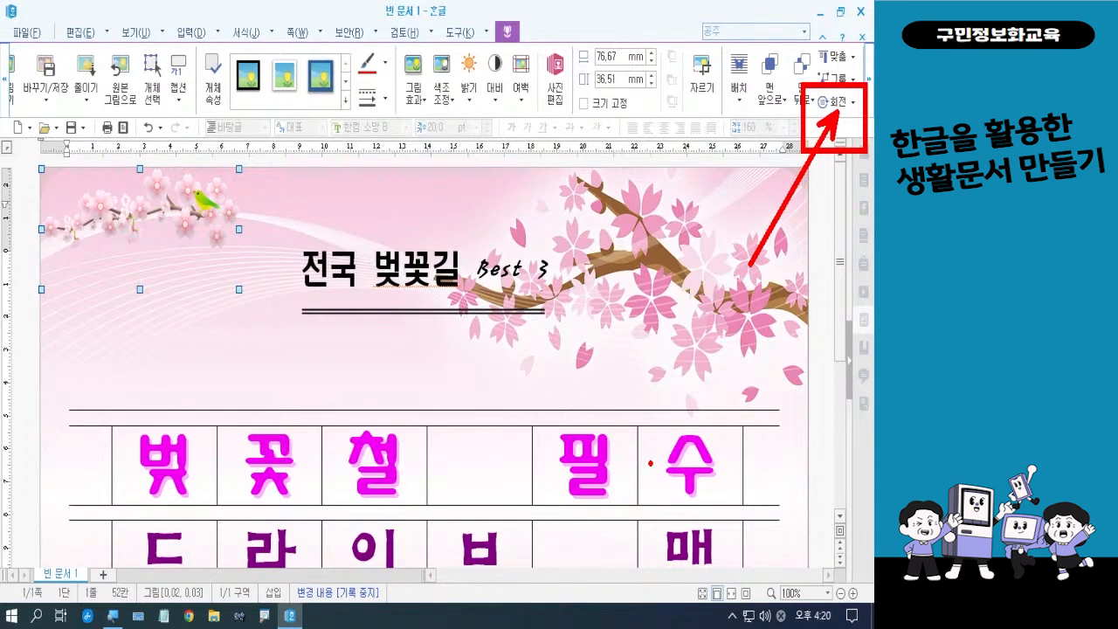
click(853, 103)
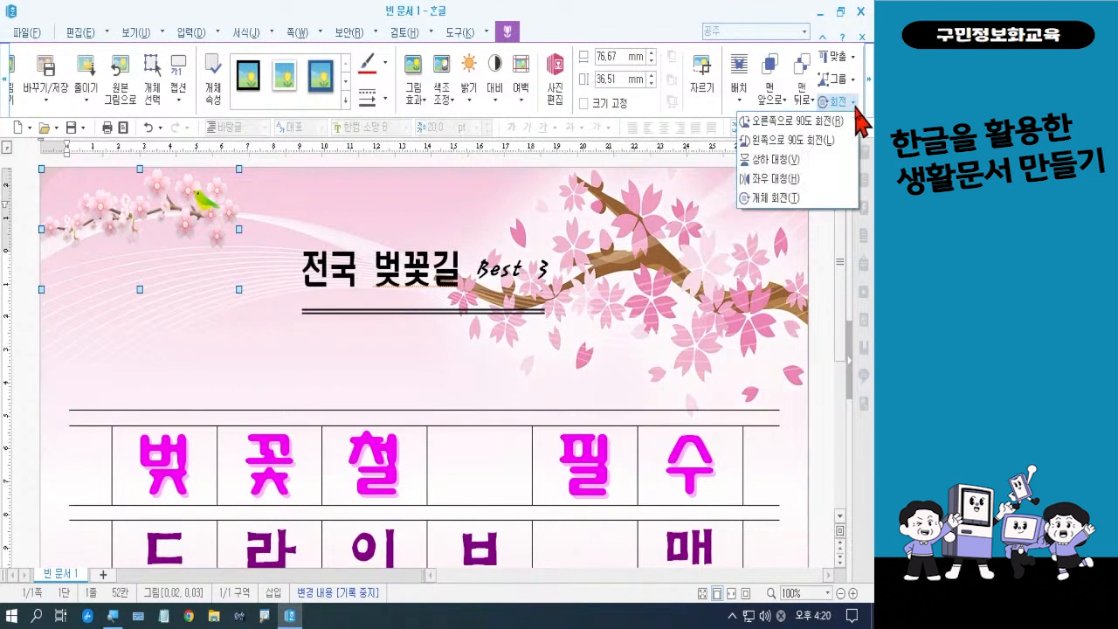
click(786, 179)
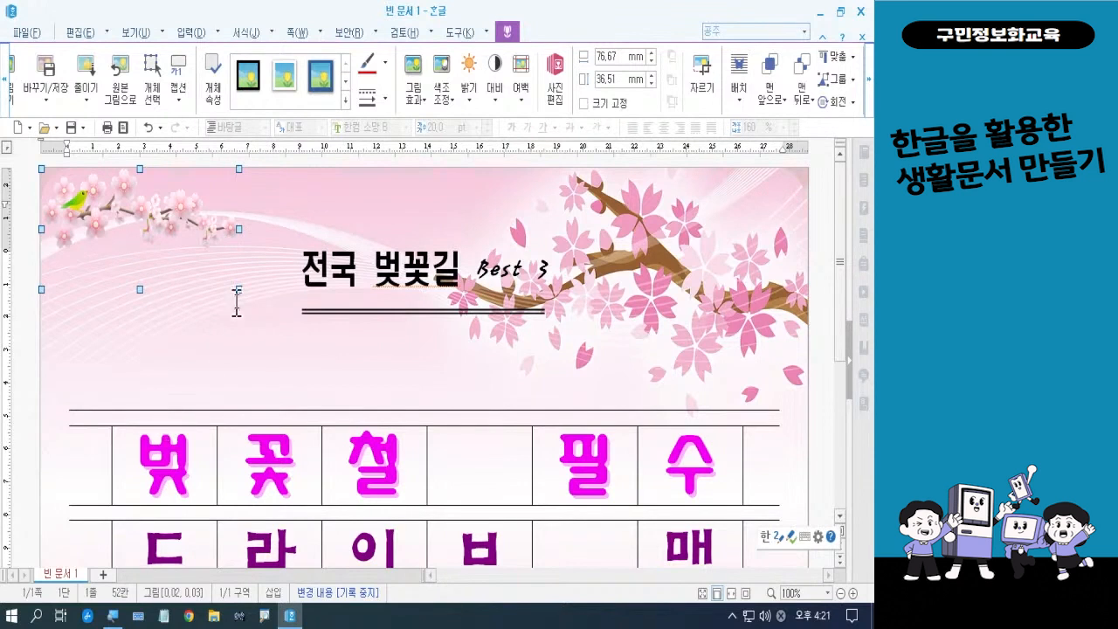
drag(241, 291, 261, 340)
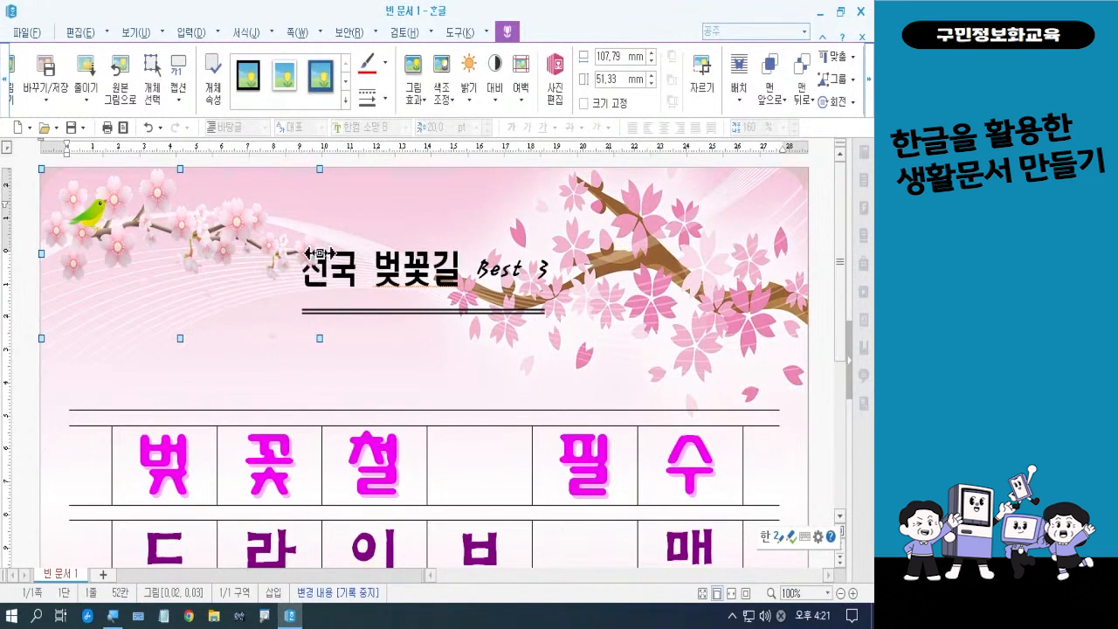
drag(319, 255, 297, 255)
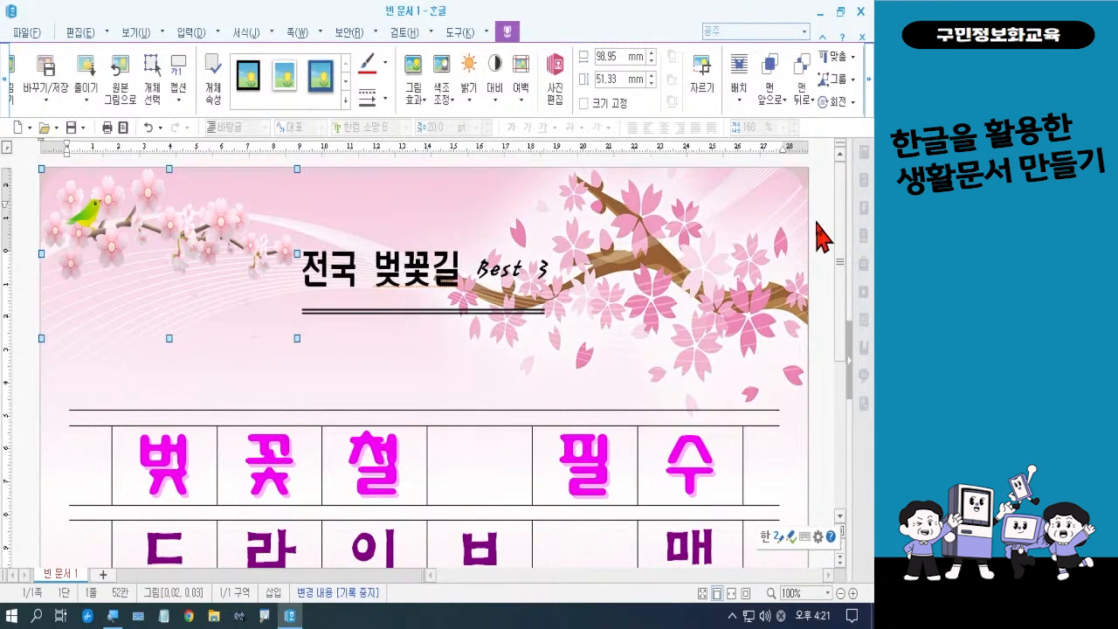
Step: Insert the picture 벚꽃2.png from the 폼나는 문서 2회차 folder in the page's lower-right corner, below the caption
drag(840, 258, 823, 427)
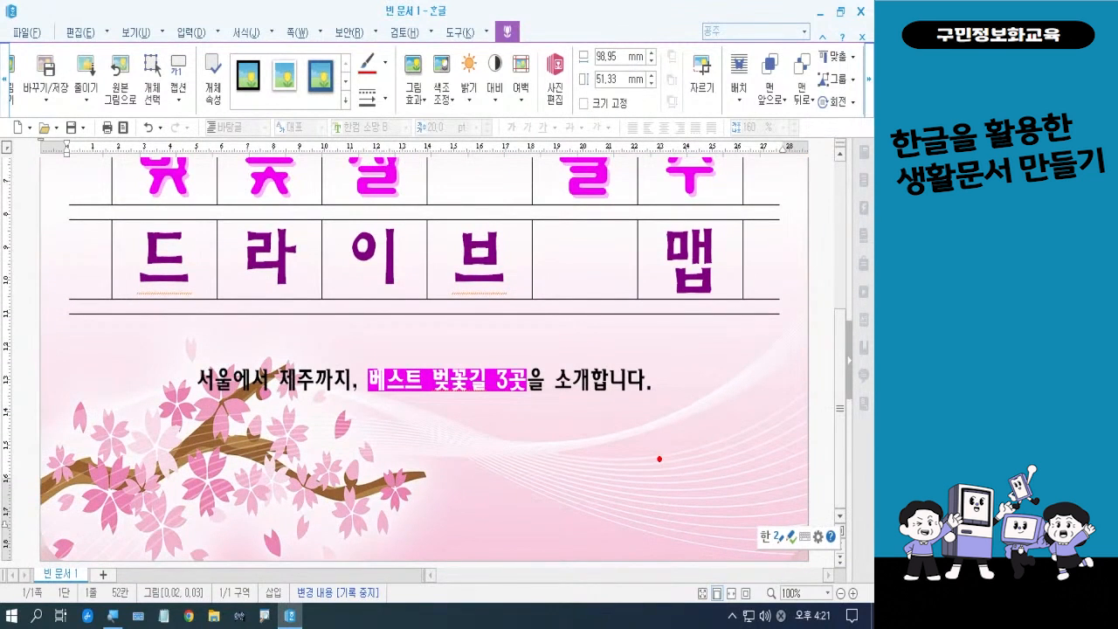
drag(594, 429, 807, 561)
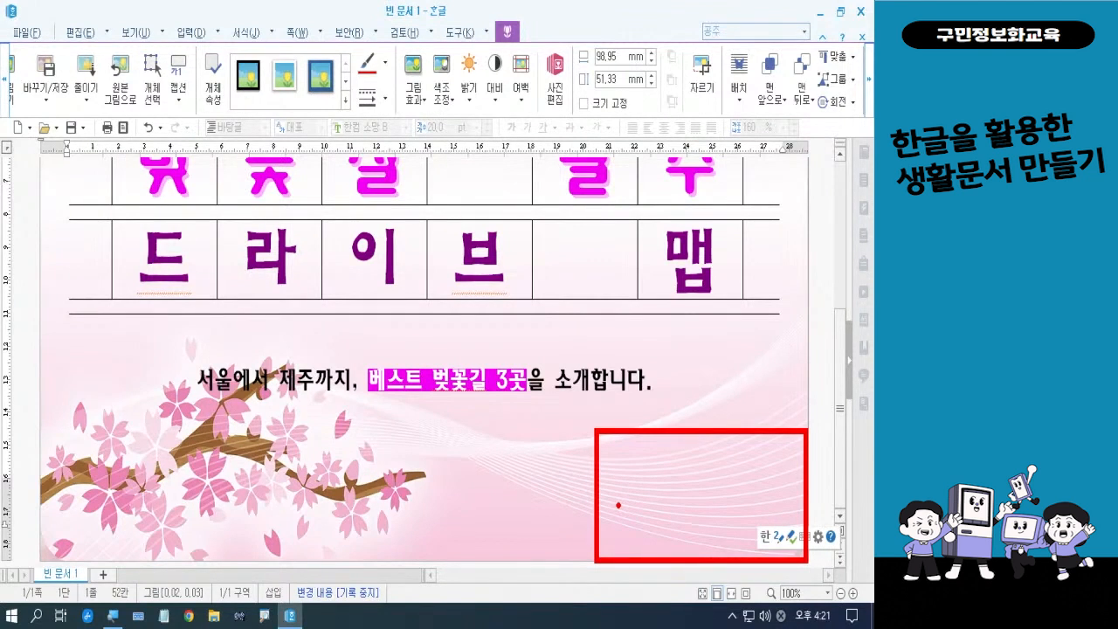
key(Escape)
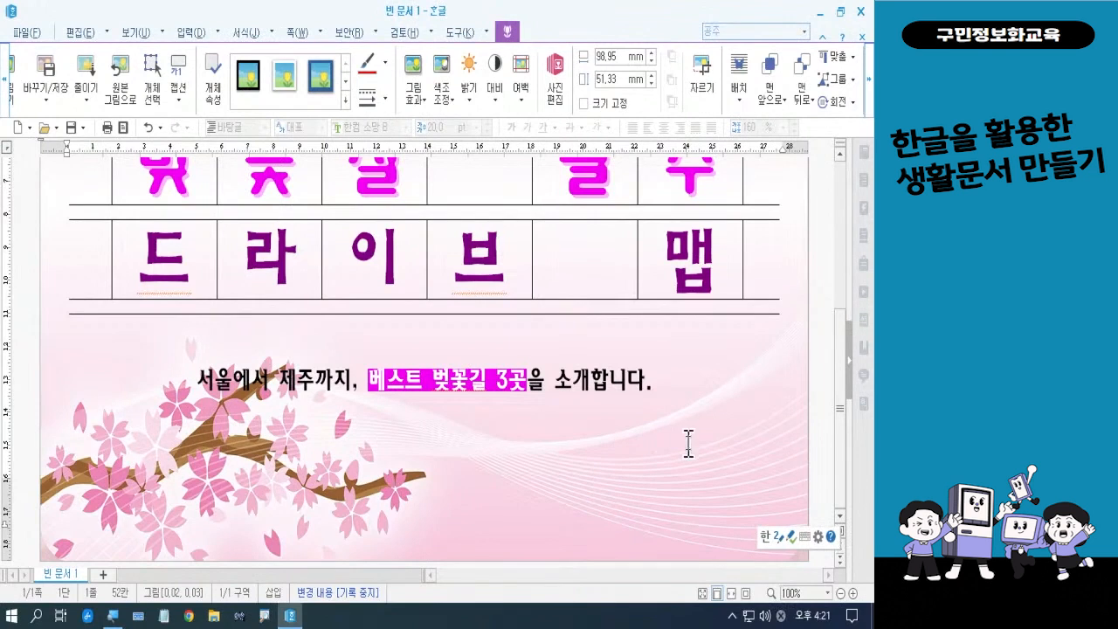
click(191, 35)
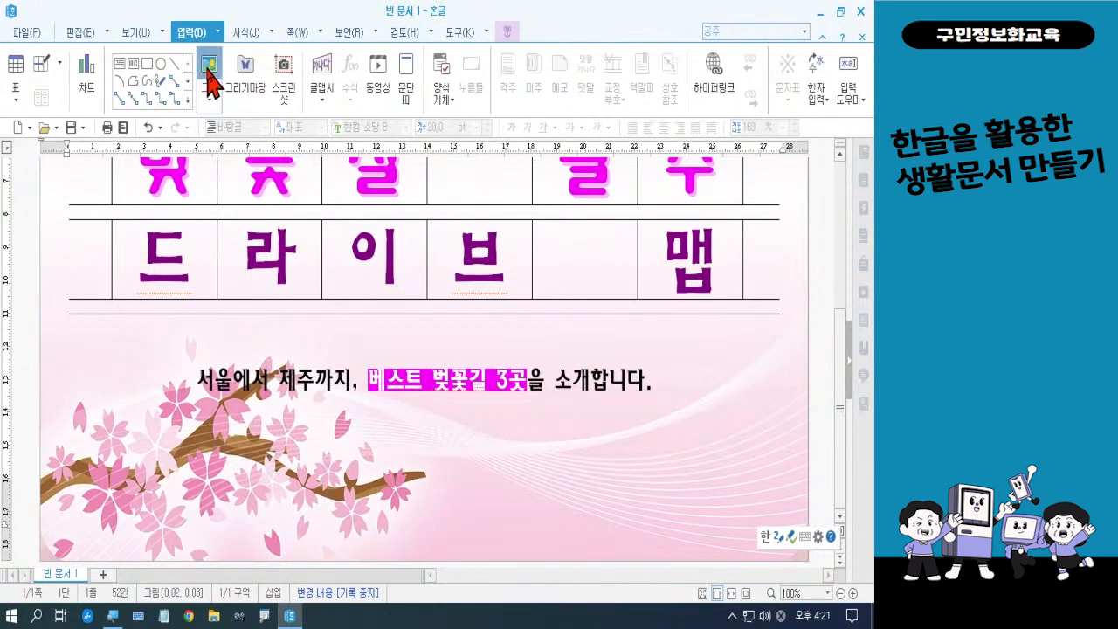
click(216, 112)
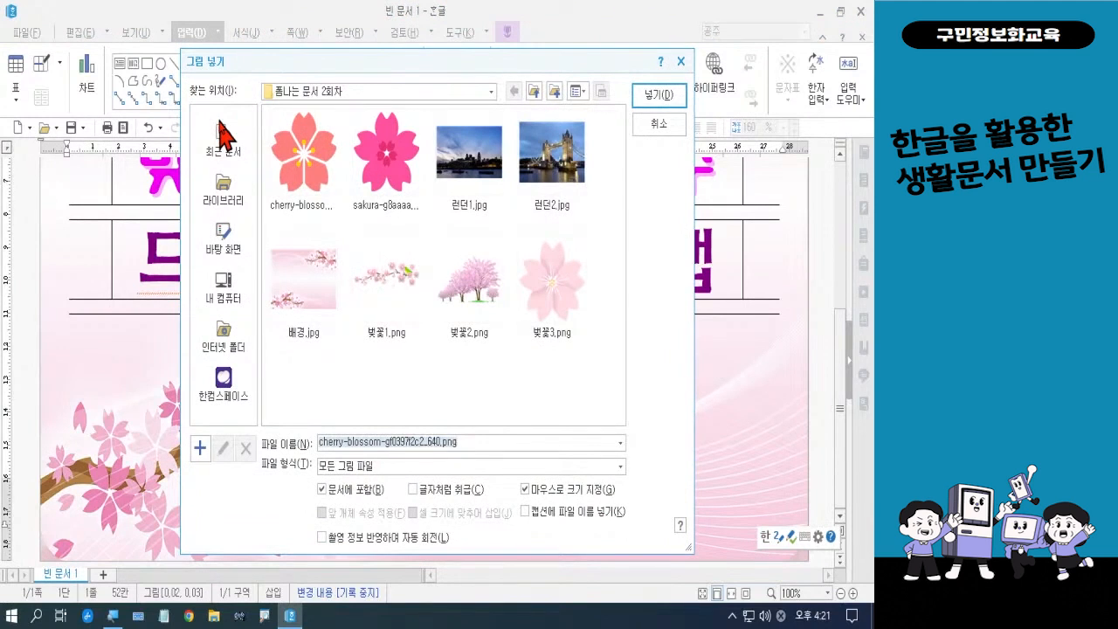
click(482, 316)
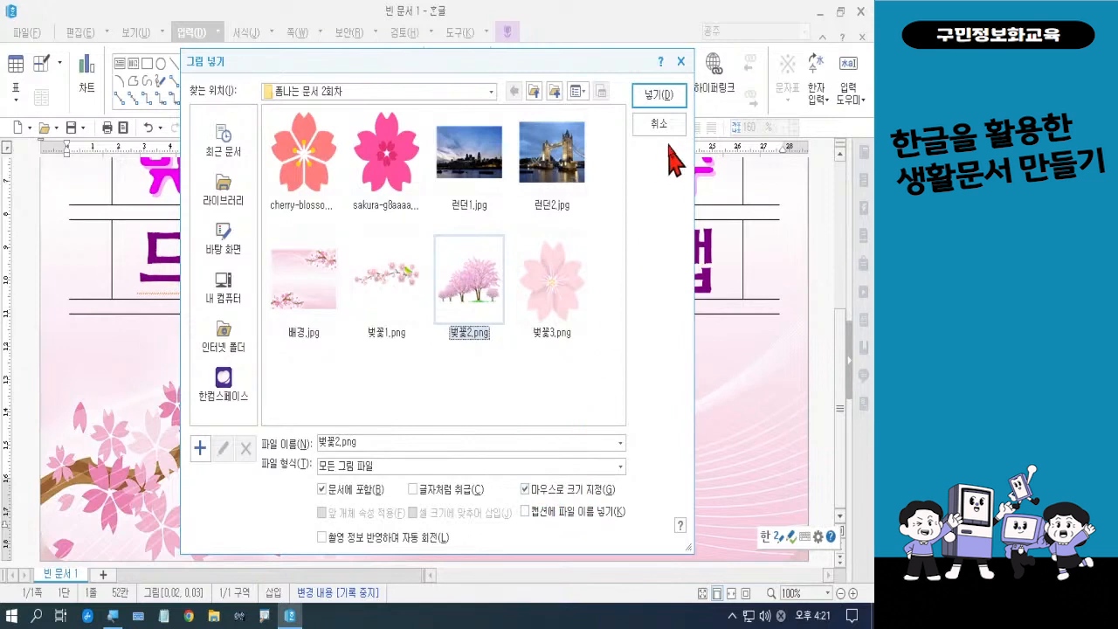
click(671, 112)
scroll(669, 180, up, 3)
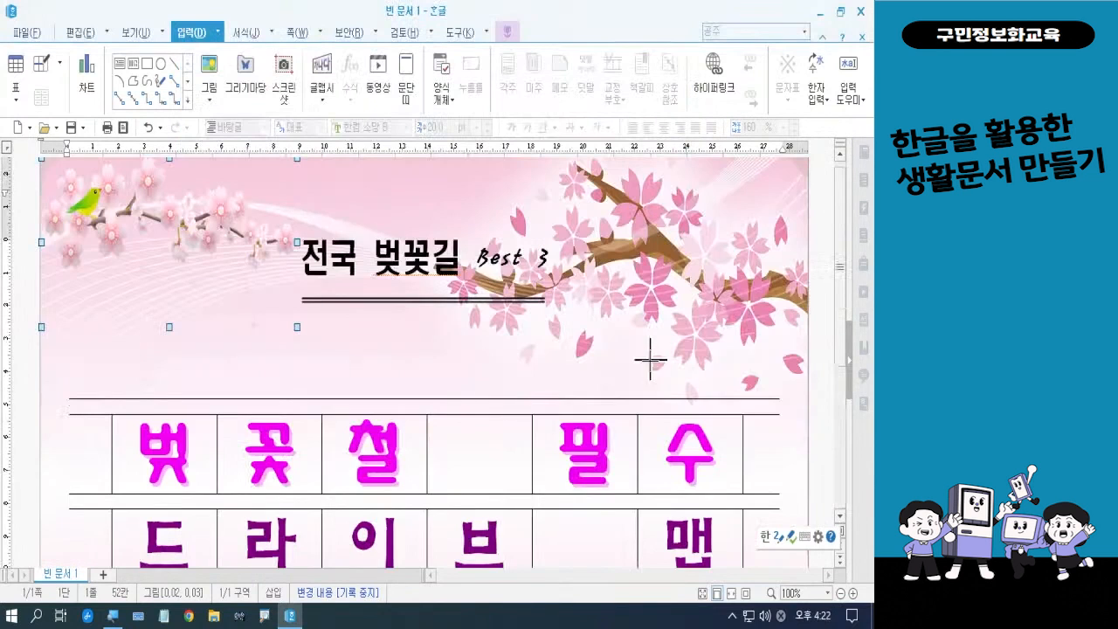
drag(843, 262, 839, 497)
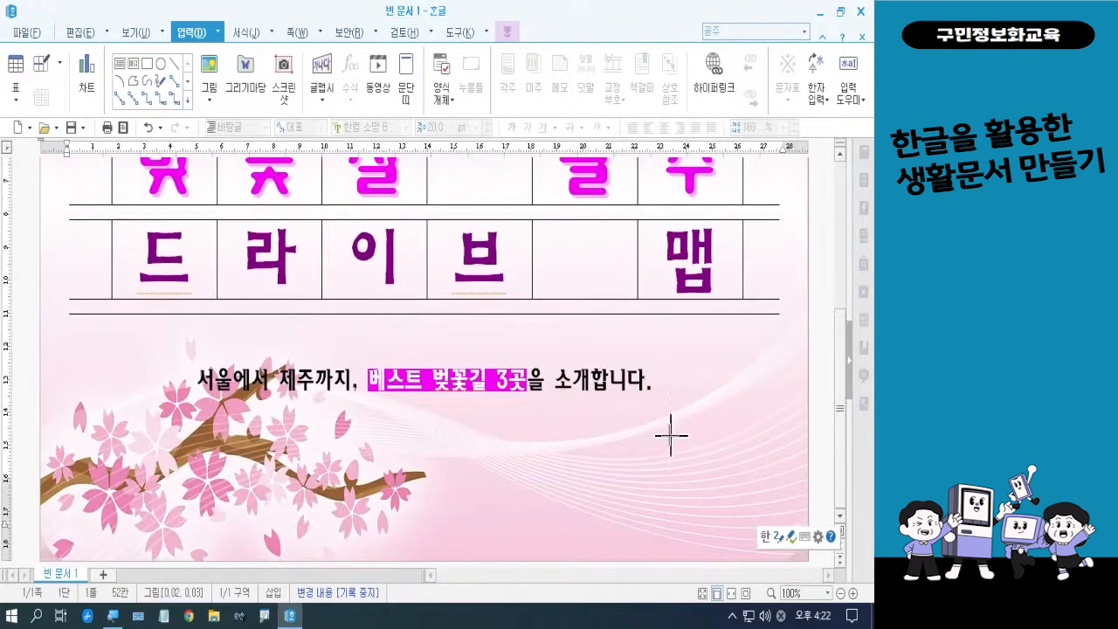
drag(629, 443, 789, 560)
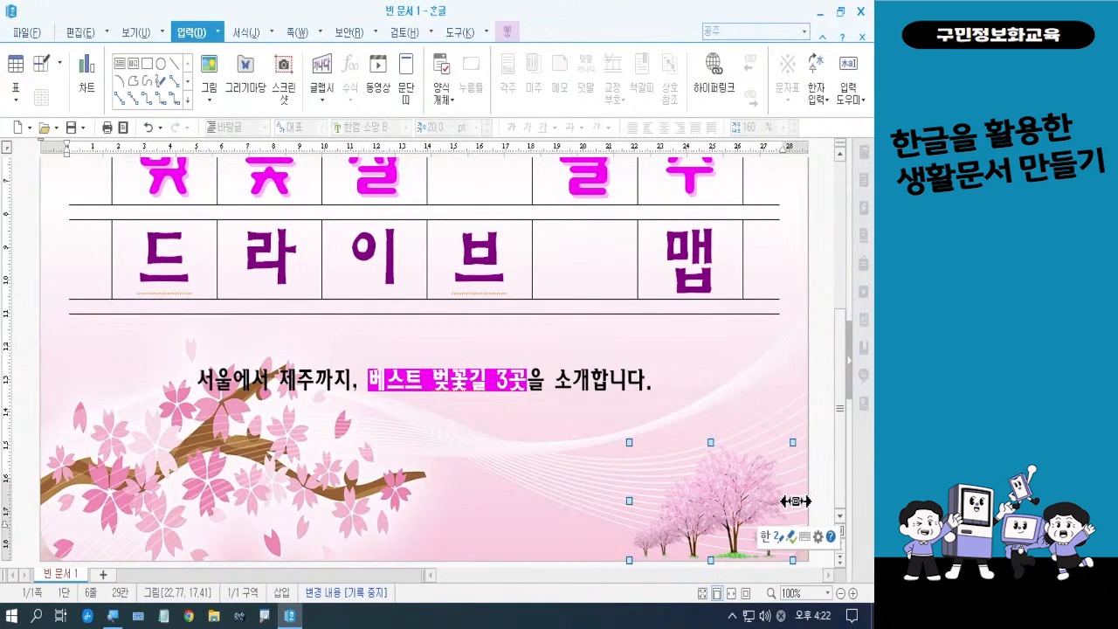
Step: Enlarge the cherry tree picture by extending it to the page's right edge, further left, and slightly upward toward the caption
drag(793, 501, 808, 501)
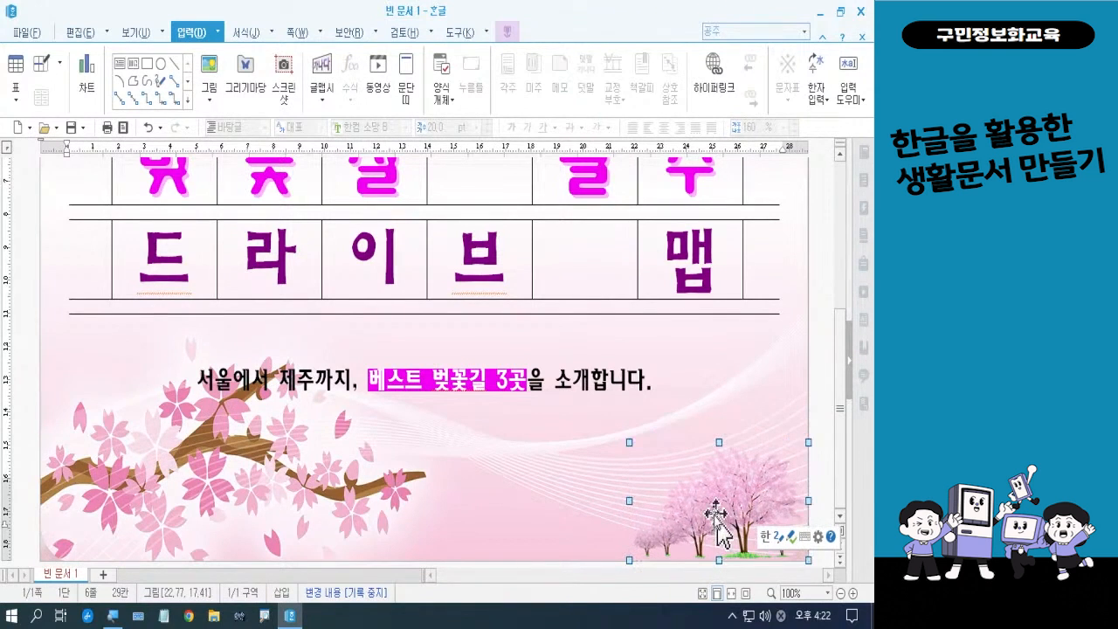
drag(629, 501, 599, 500)
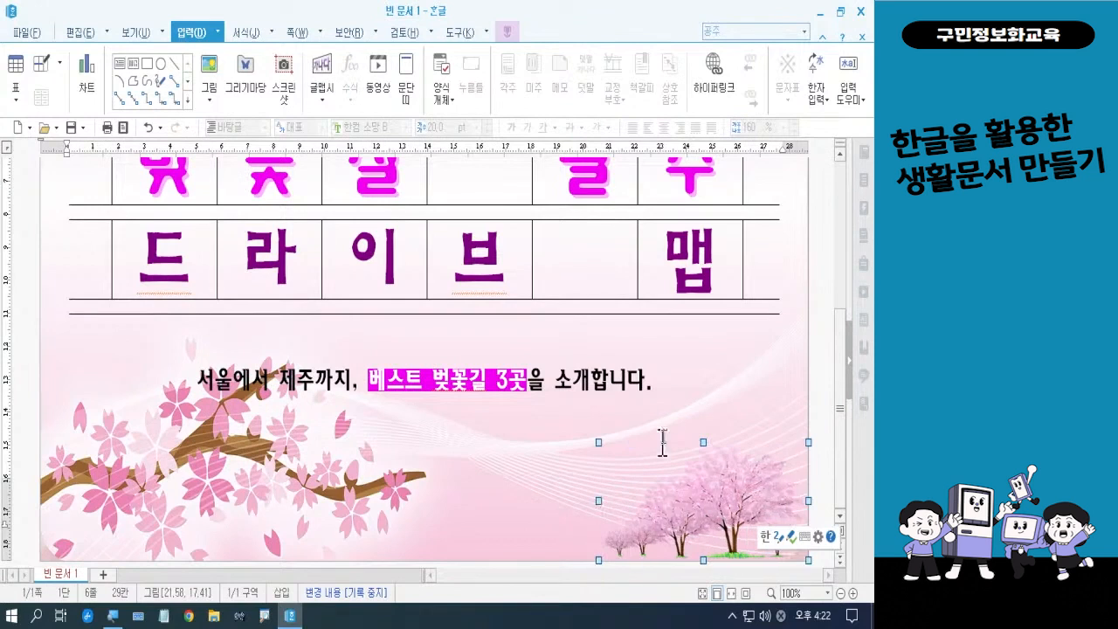
click(723, 373)
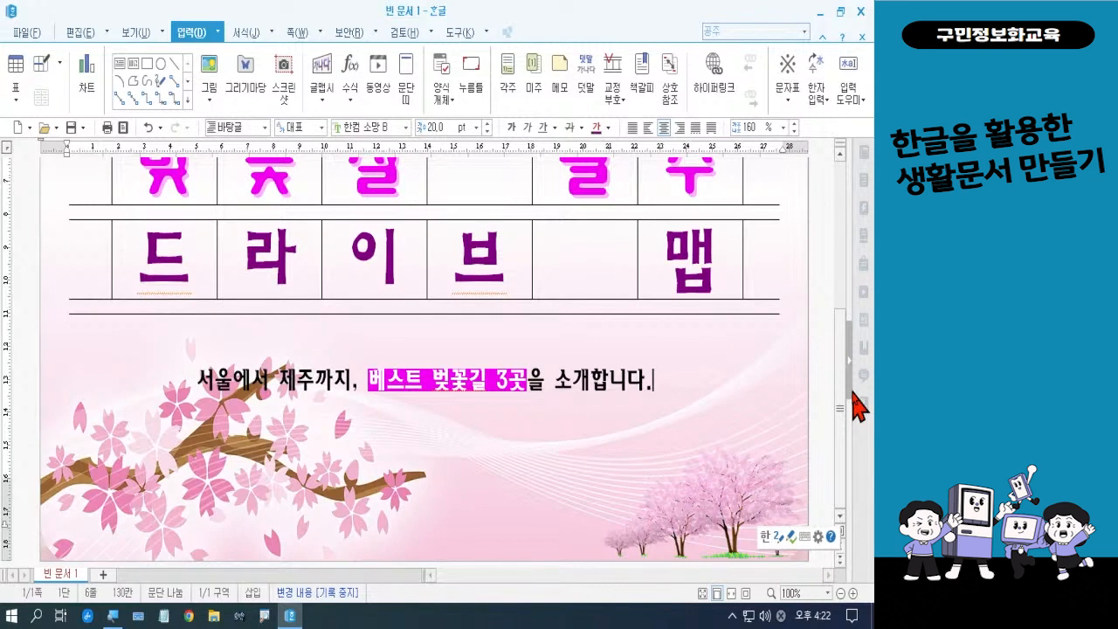
click(734, 471)
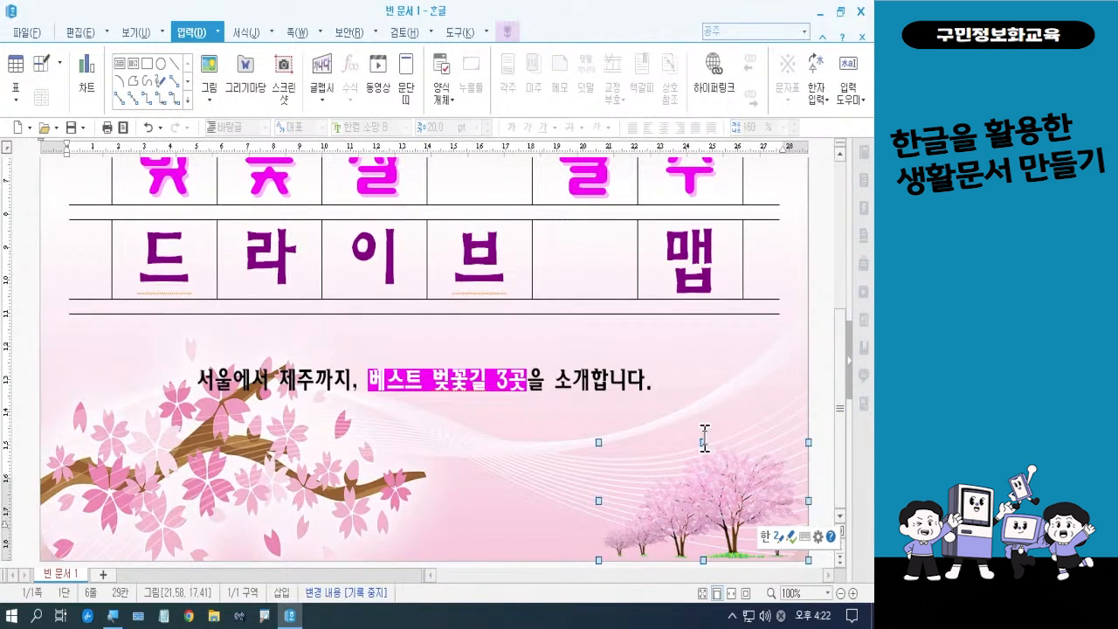
drag(703, 442, 704, 419)
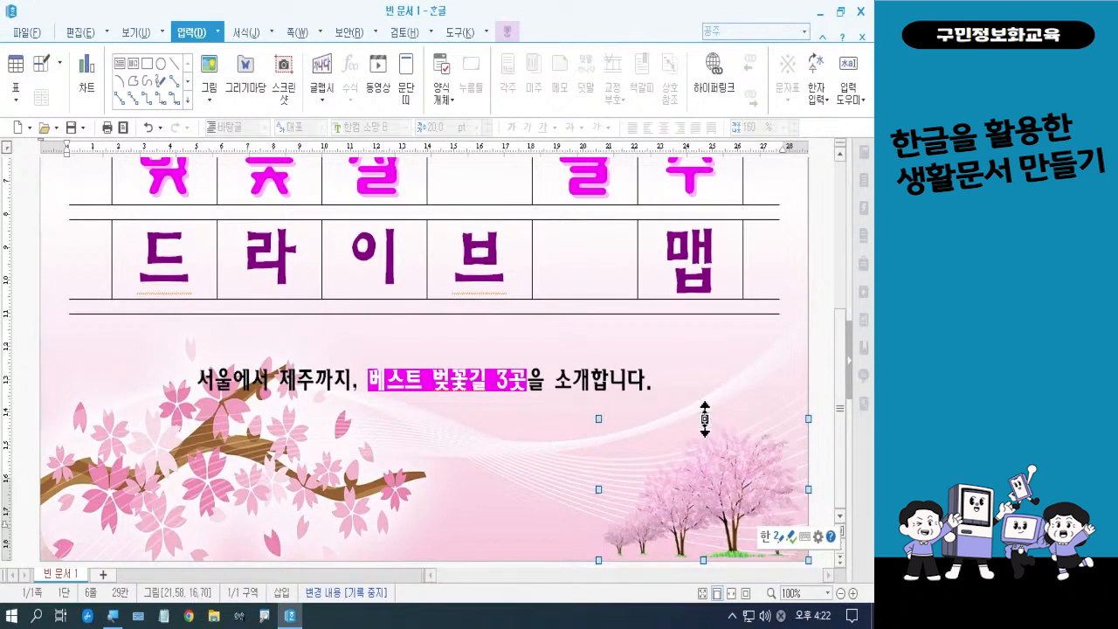
click(819, 362)
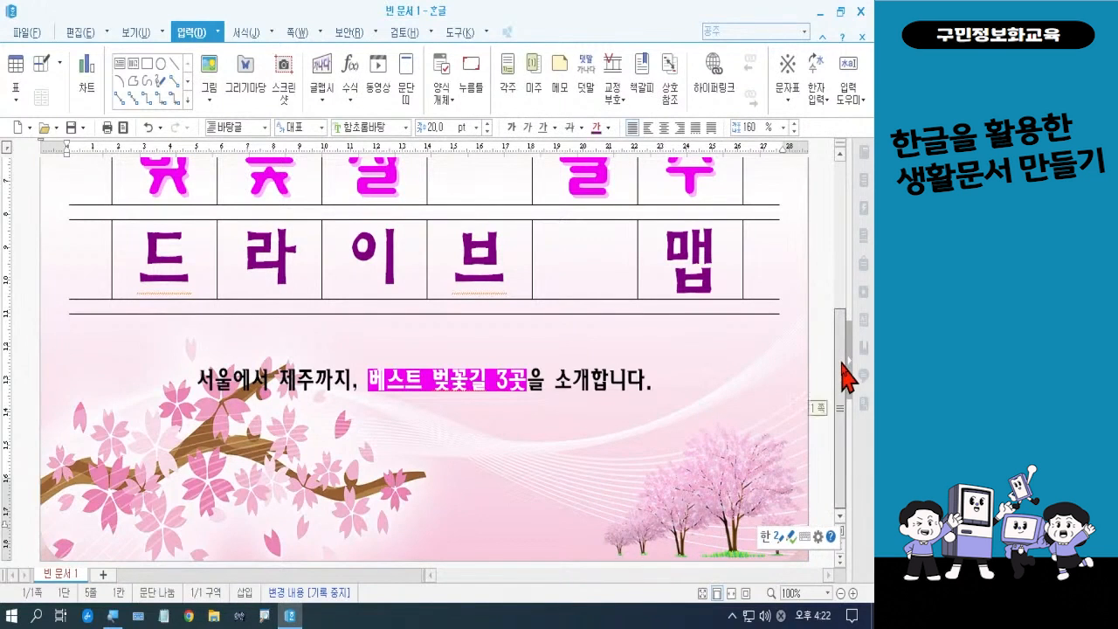
Step: Insert the picture 벚꽃3.png beside the table's 벚 cell at about 20 × 20 mm
drag(841, 371, 850, 321)
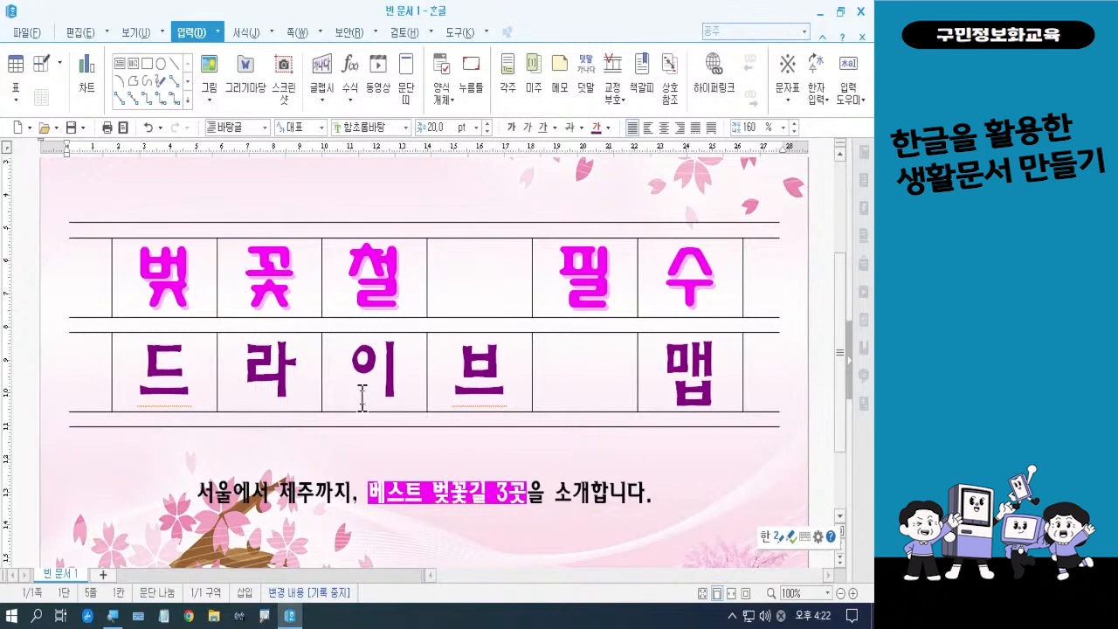
key(ctrl+2)
drag(89, 272, 131, 358)
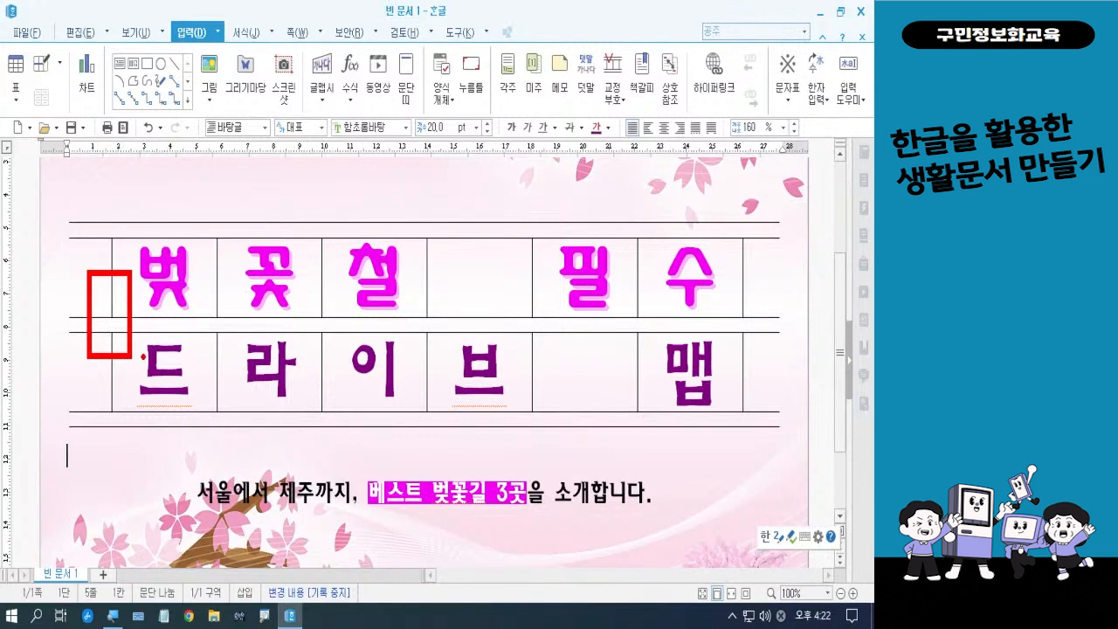
click(210, 67)
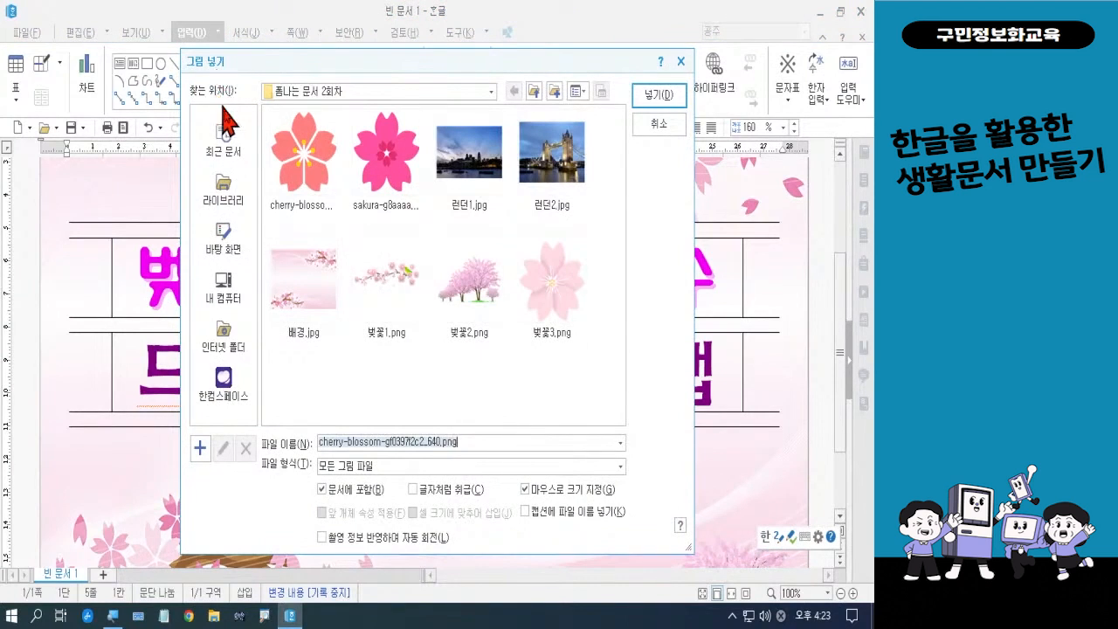
click(544, 306)
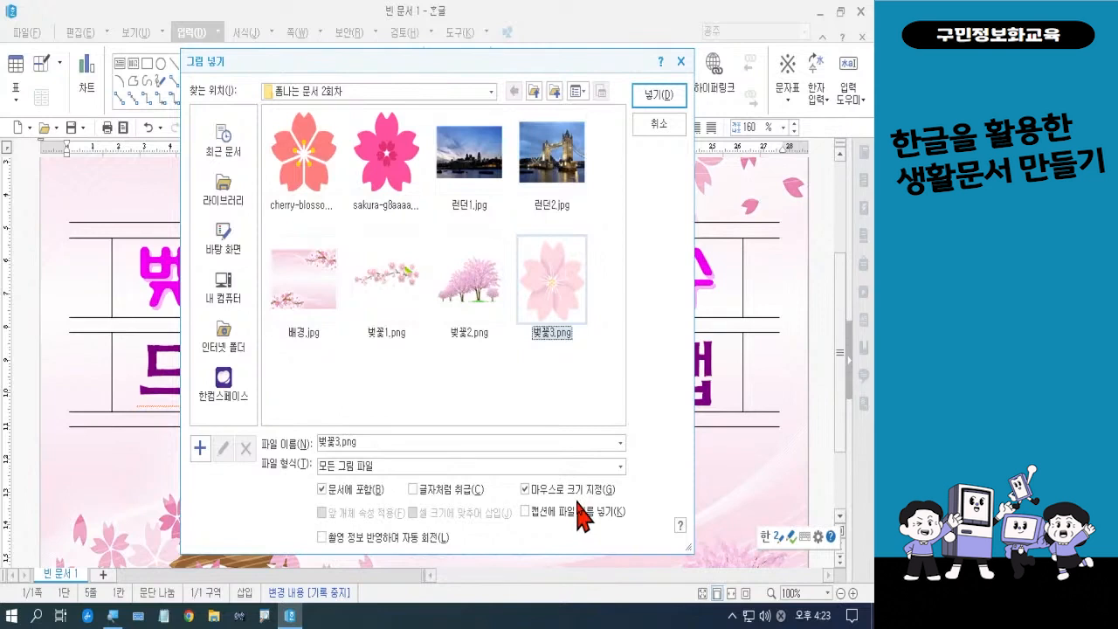
click(646, 96)
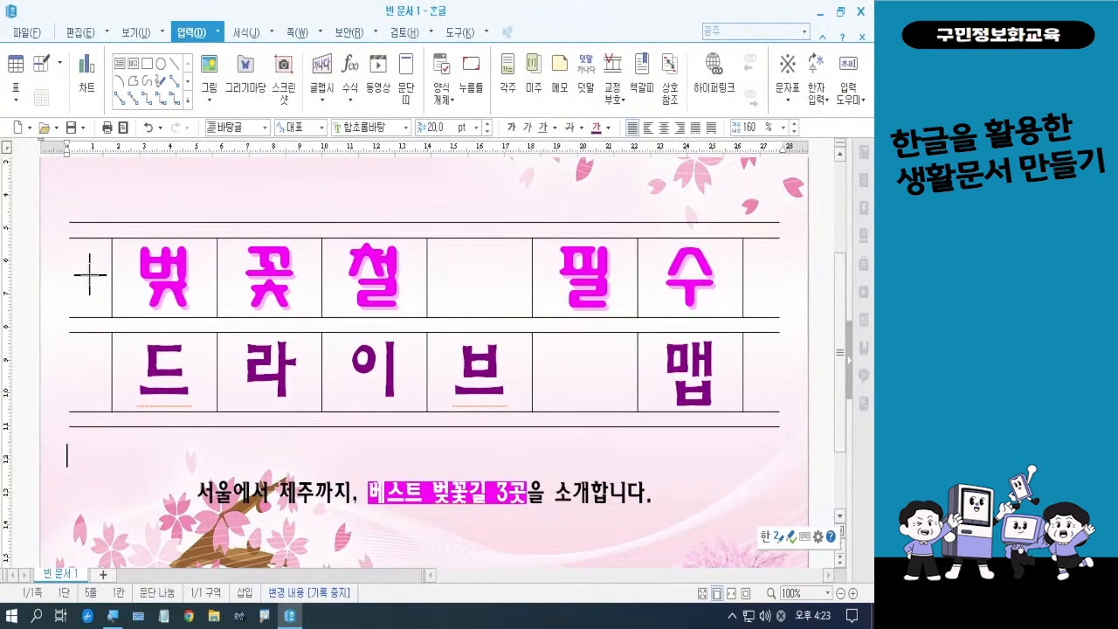
drag(89, 274, 114, 341)
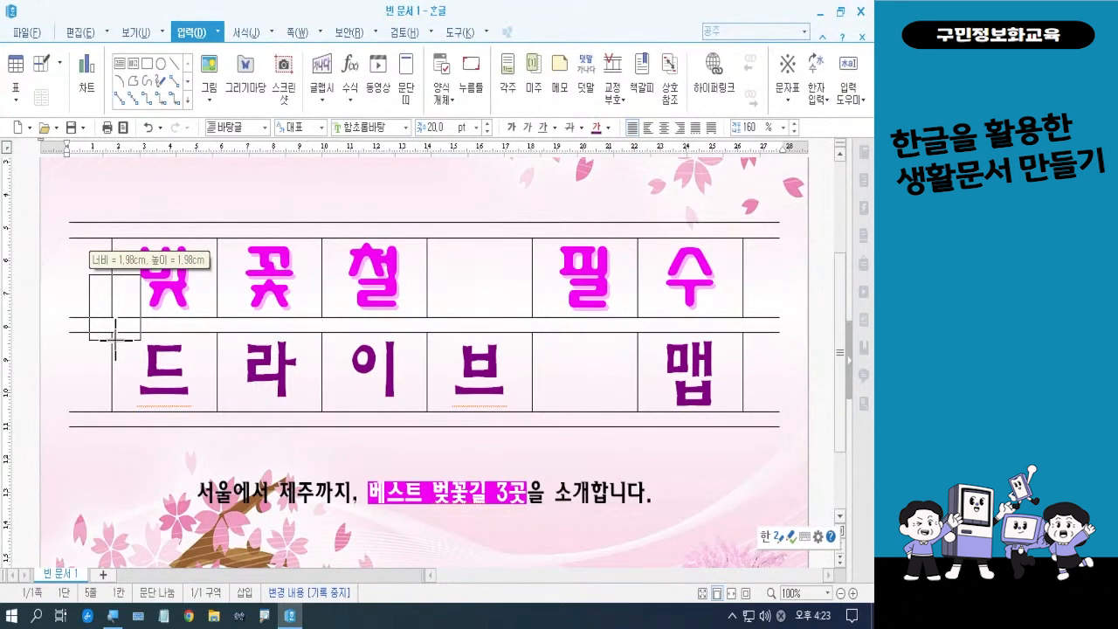
drag(114, 341, 115, 340)
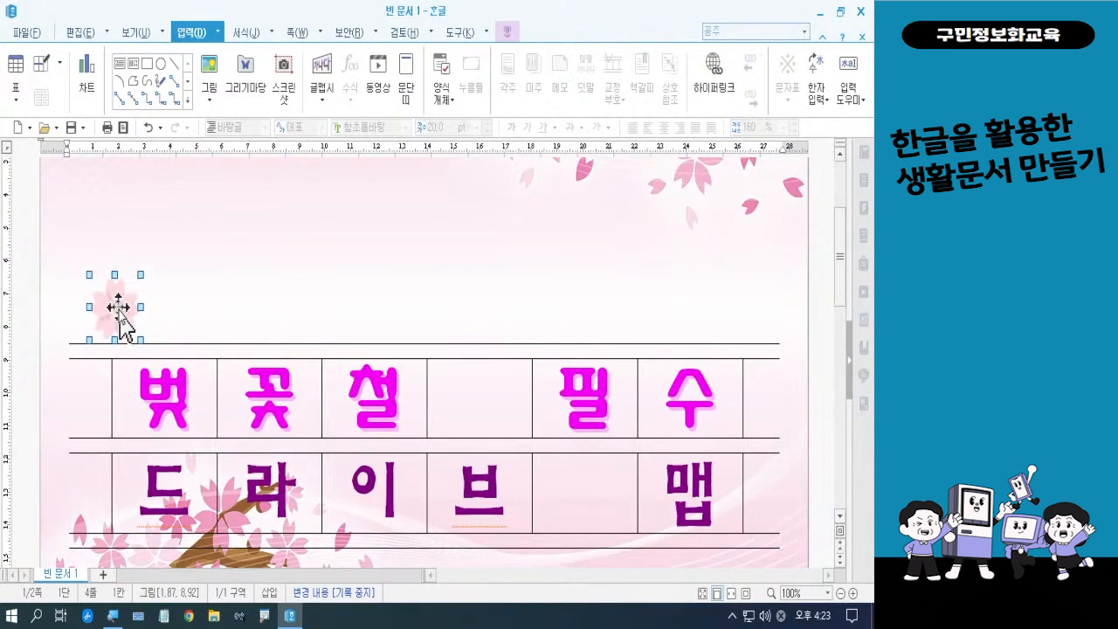
Step: Set the pale pink blossom's text wrapping to behind text in its object properties and deselect it
double_click(116, 308)
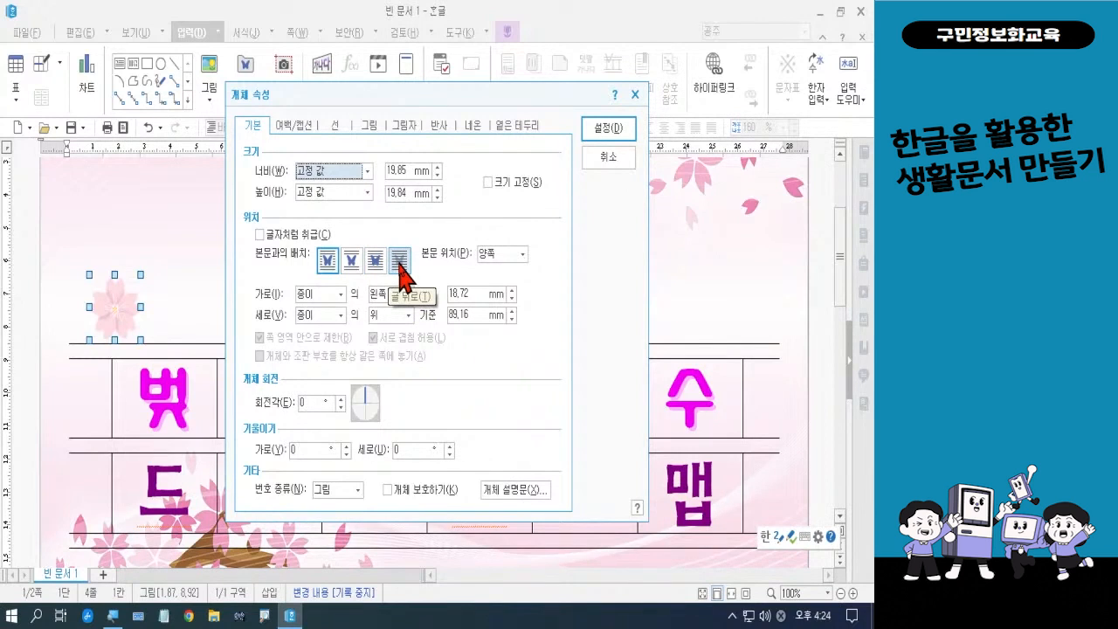
click(400, 260)
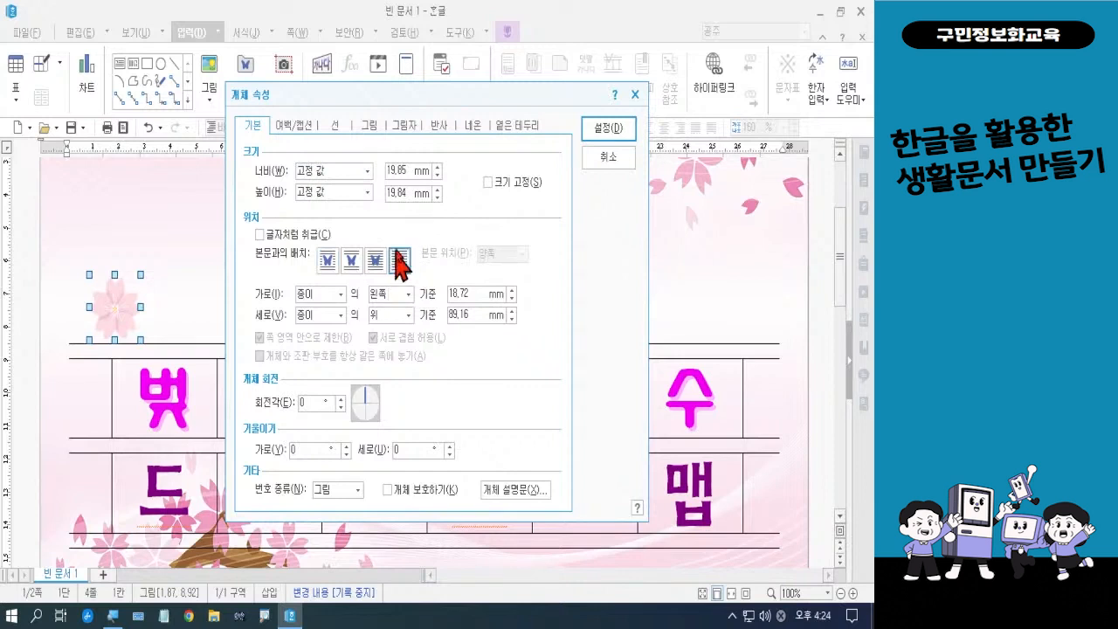
click(601, 135)
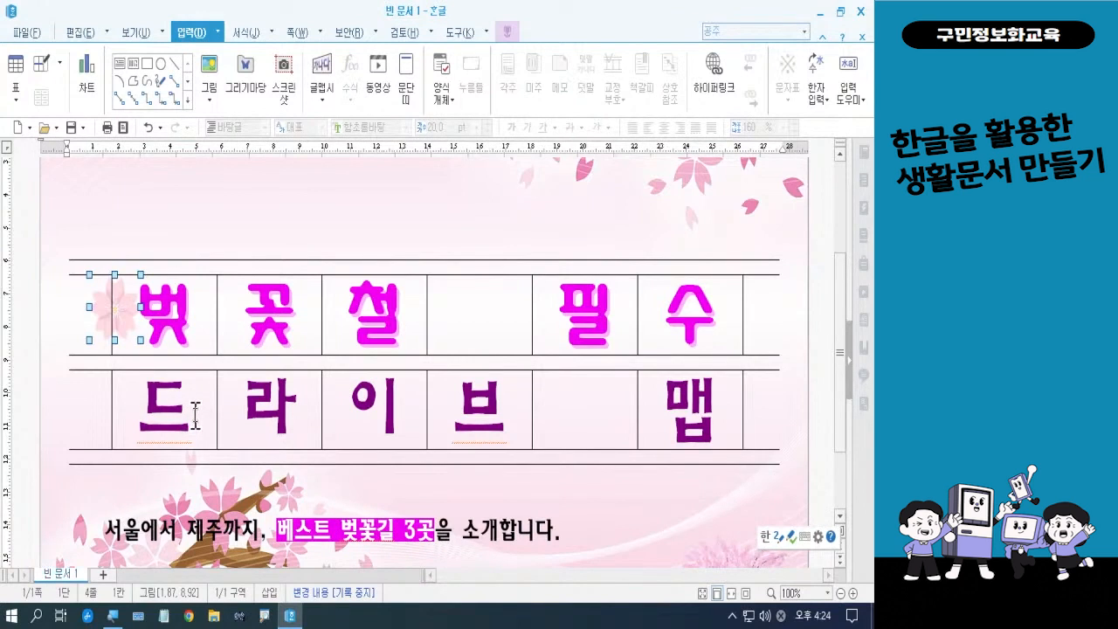
click(333, 204)
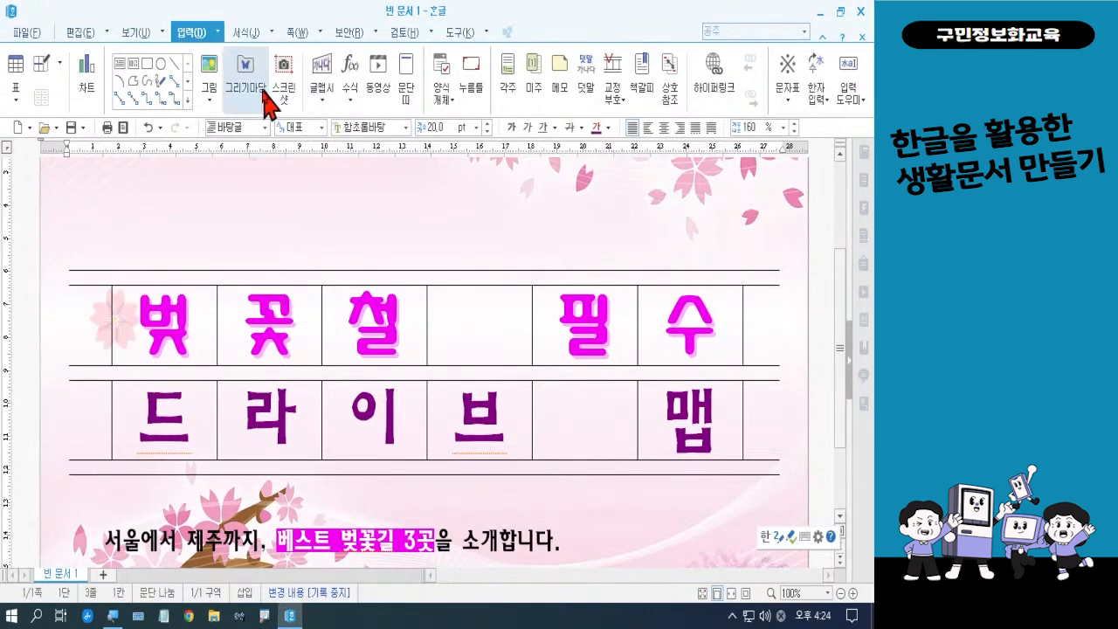
Step: Insert sakura-g8aaaa7eb6_640.png near the lower-left corner of the 맵 cell at about 19 × 19 mm
click(210, 74)
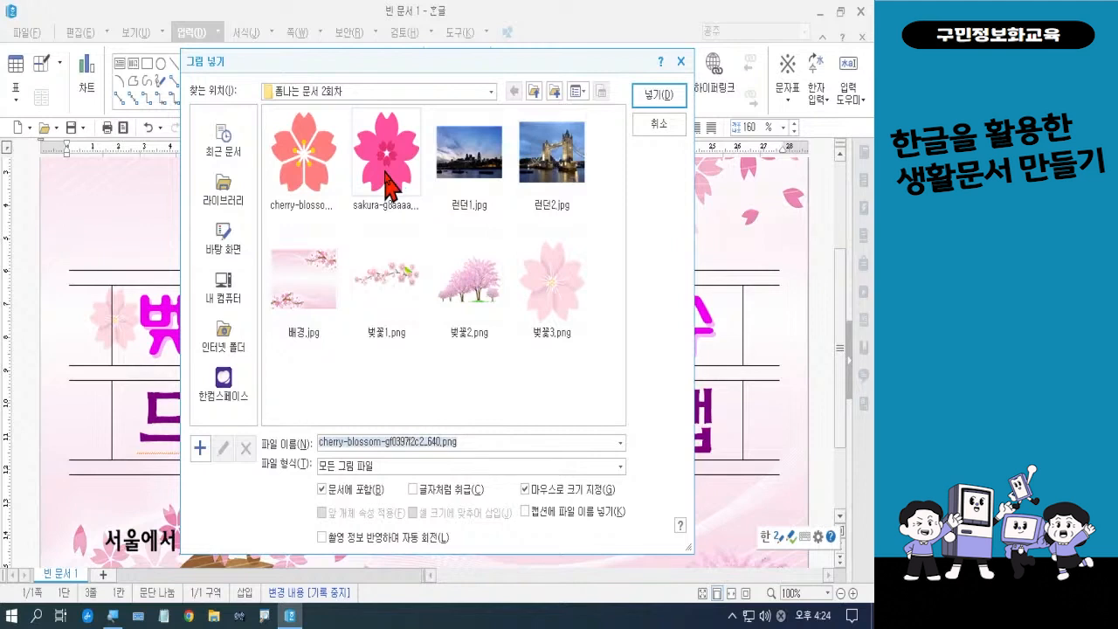
click(385, 185)
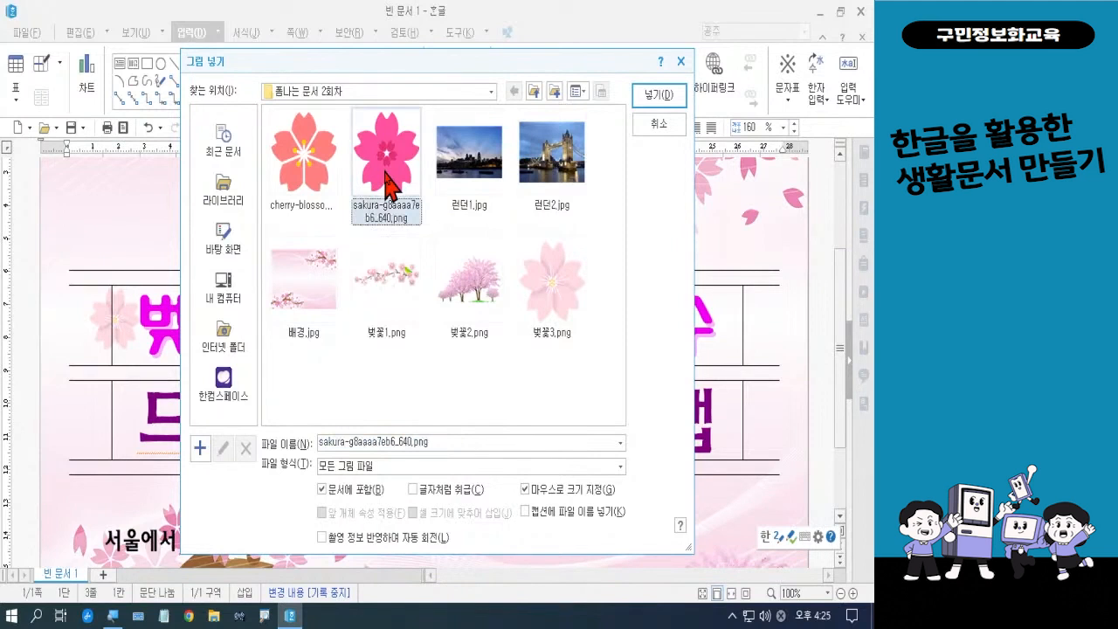
click(656, 98)
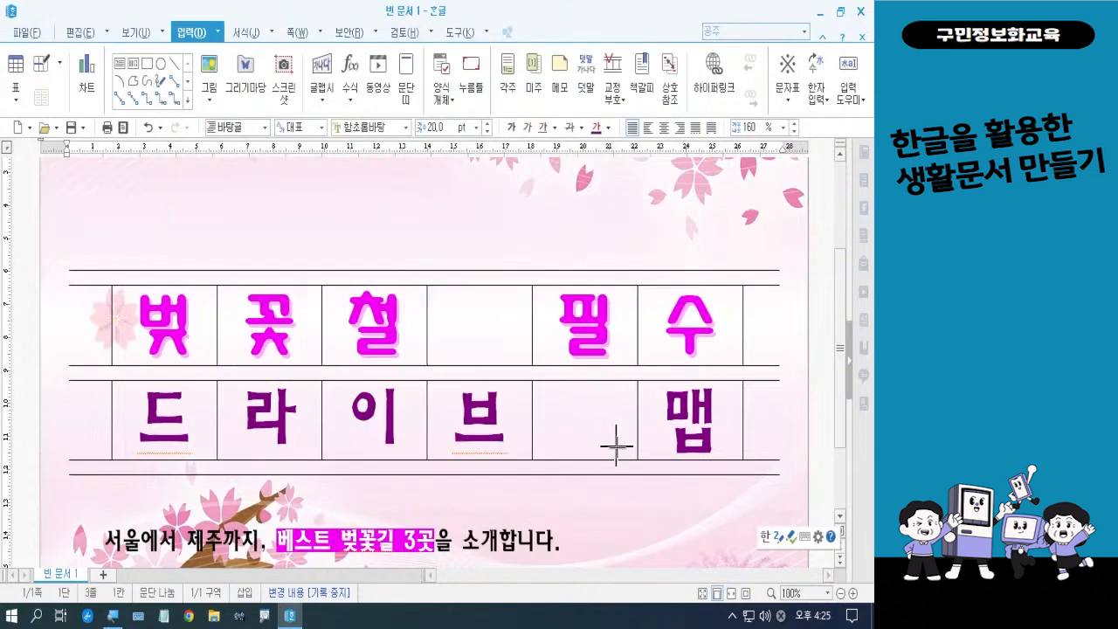
drag(621, 435, 669, 497)
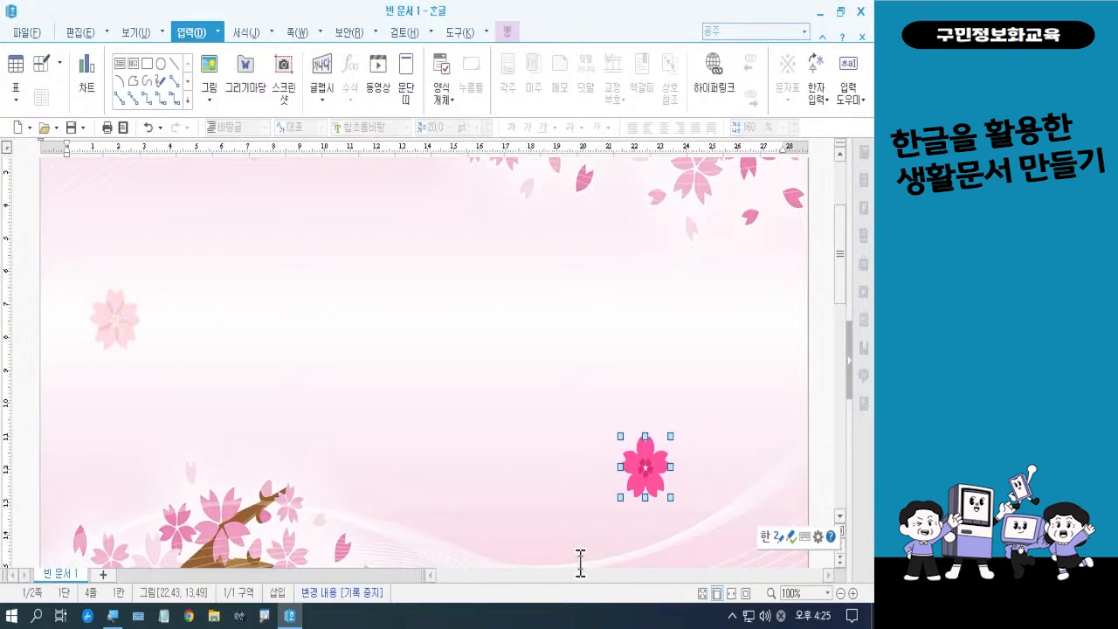
Step: Set the deep pink blossom's text wrapping to in front of text in its object properties and deselect it
double_click(650, 472)
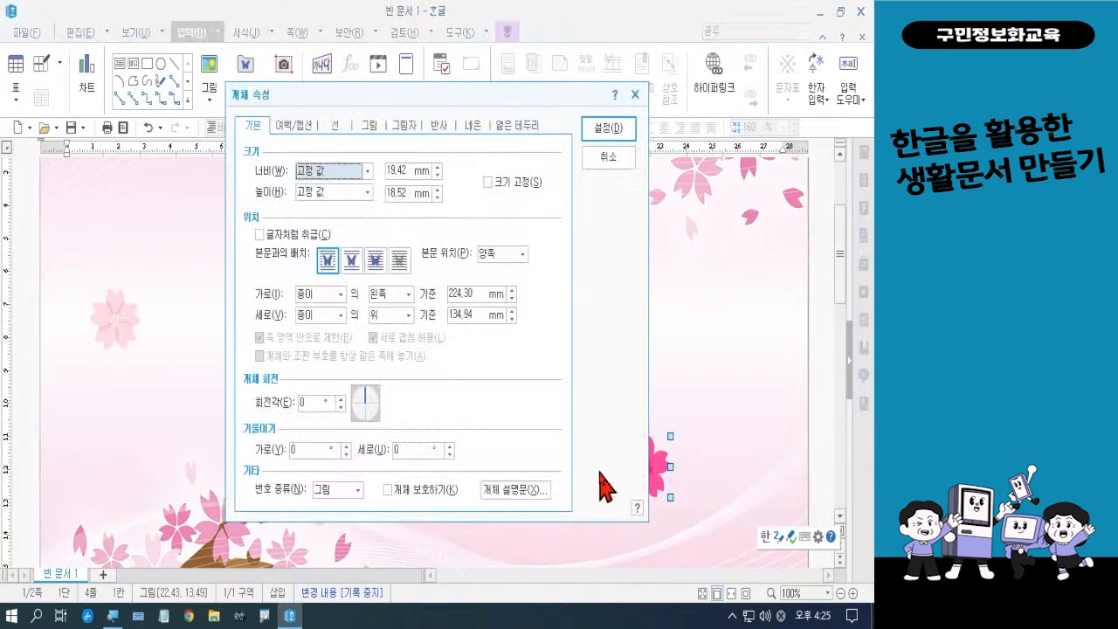
click(374, 259)
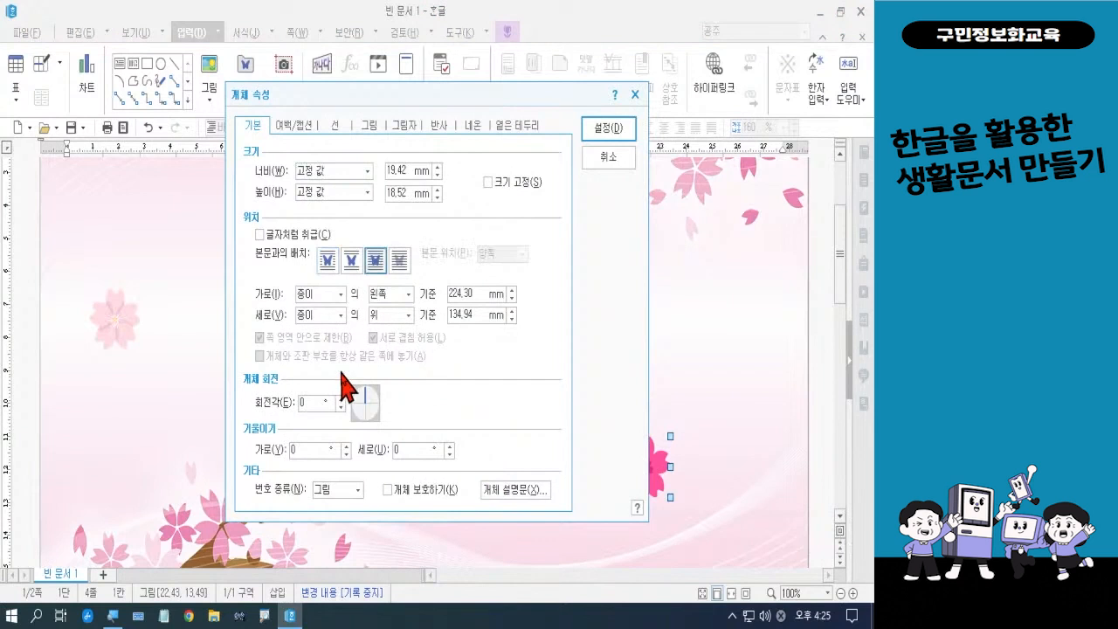
click(608, 131)
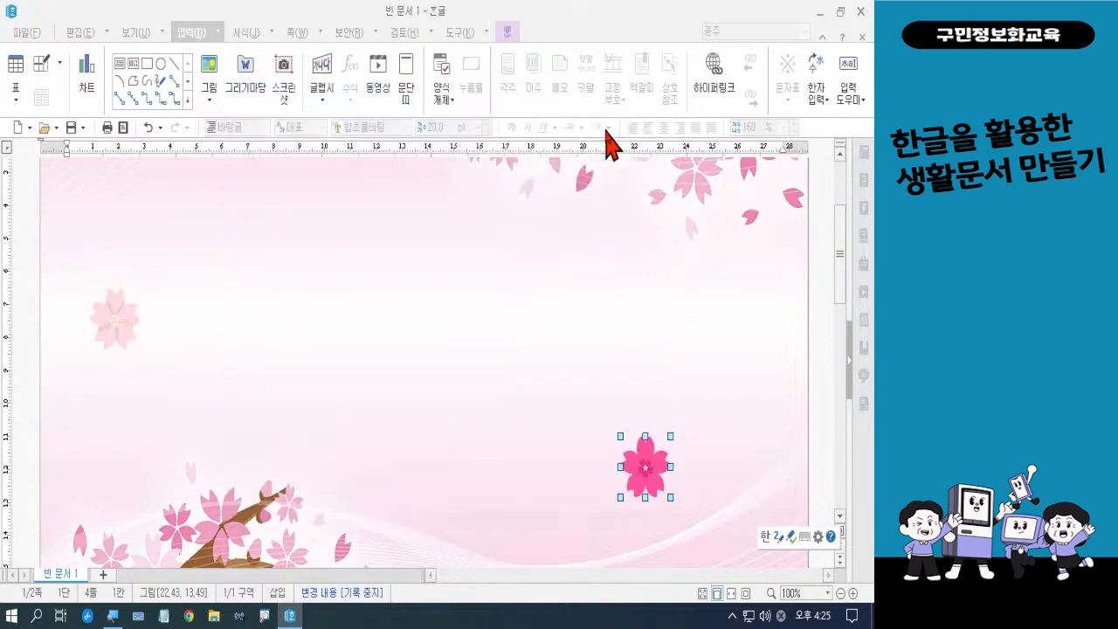
click(611, 535)
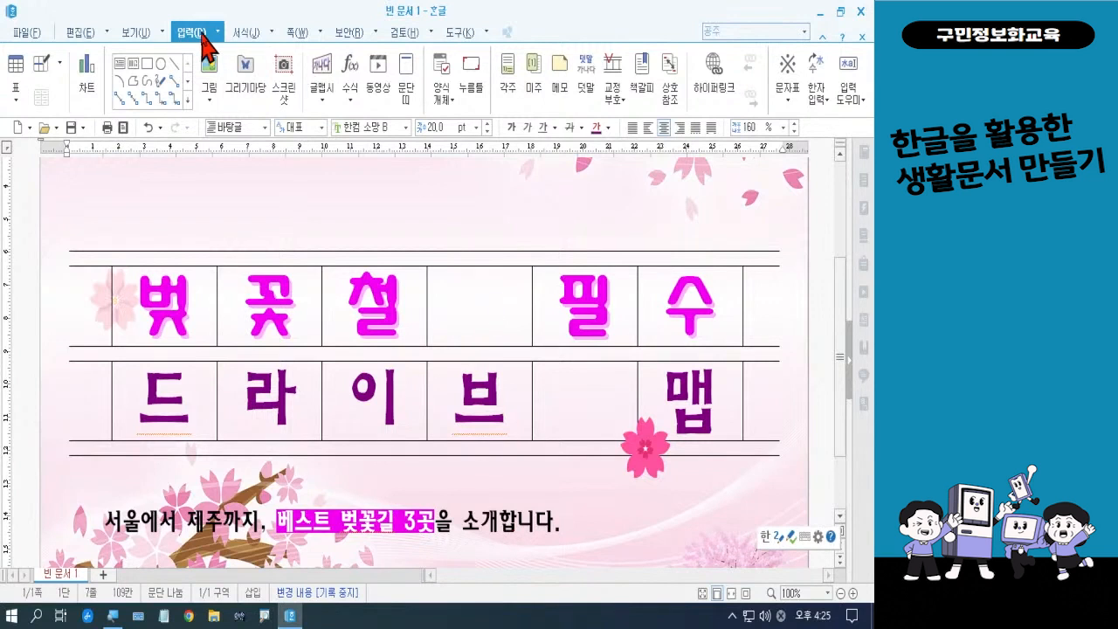
Step: Insert cherry-blossom-gf0397f2c2_640.png in the empty cell between 철 and 필 at about 16 × 15 mm
click(210, 75)
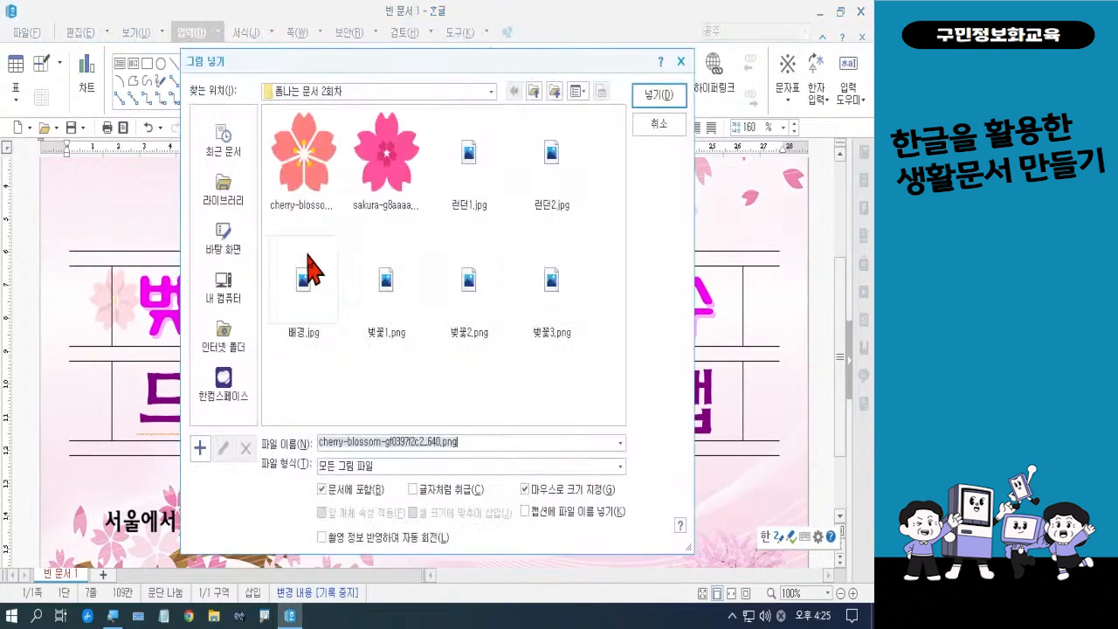
click(301, 163)
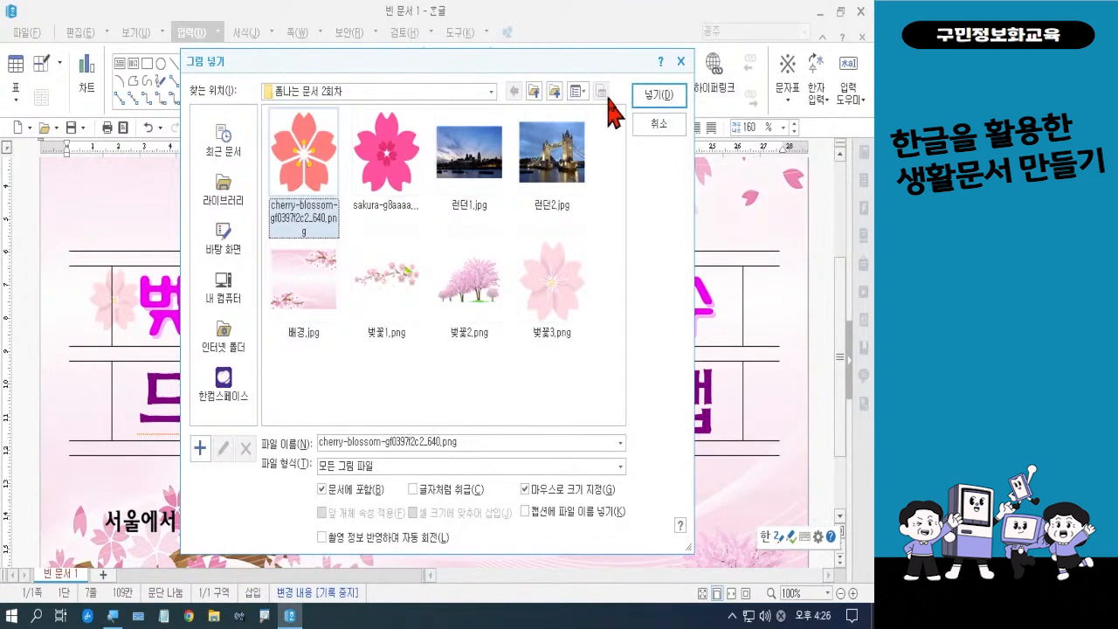
click(646, 96)
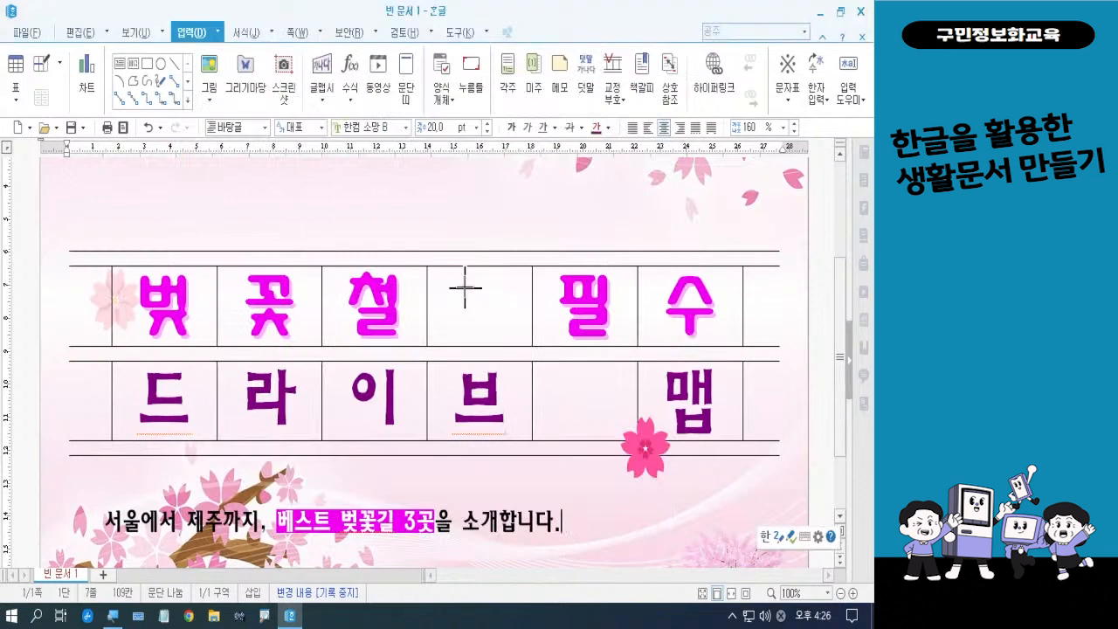
drag(455, 284, 489, 326)
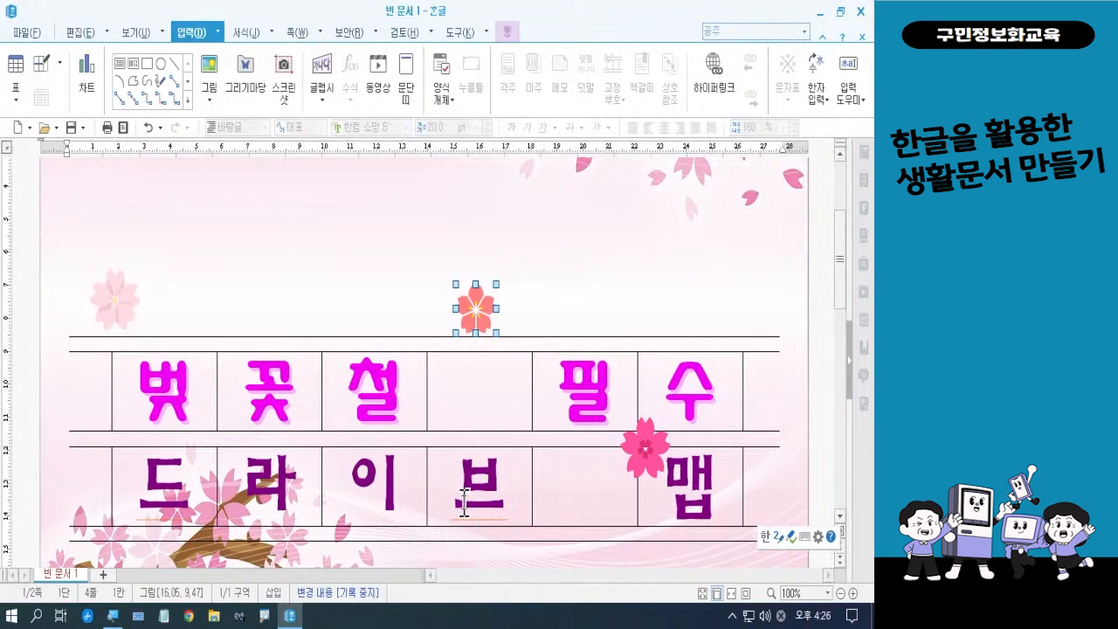
Step: Set the coral blossom's text wrapping to in front of text in its object properties and deselect it
double_click(486, 310)
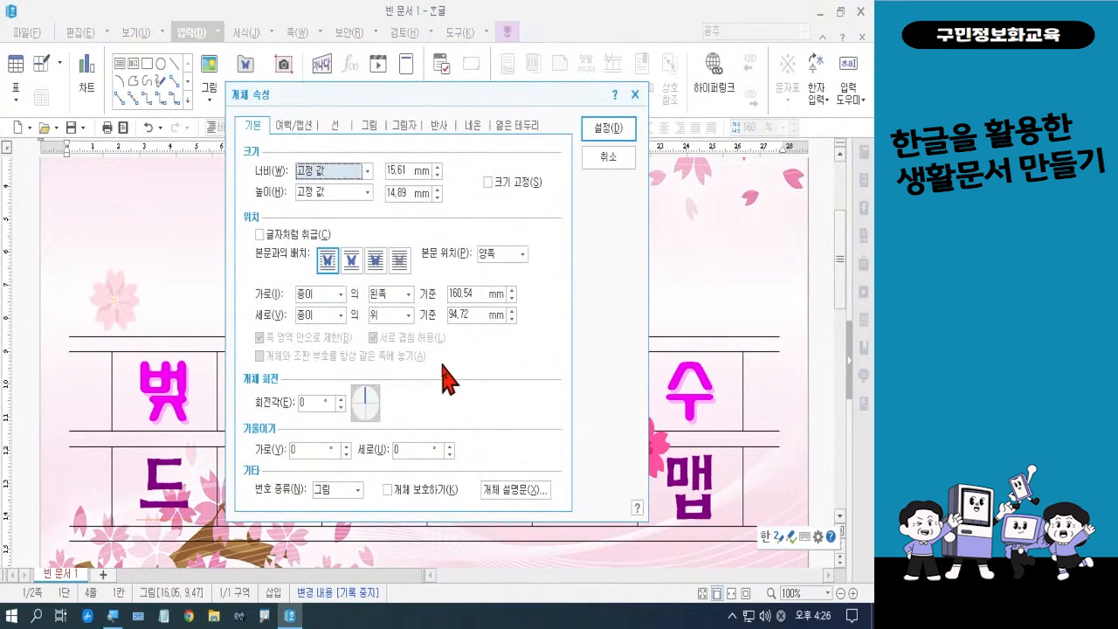
click(375, 260)
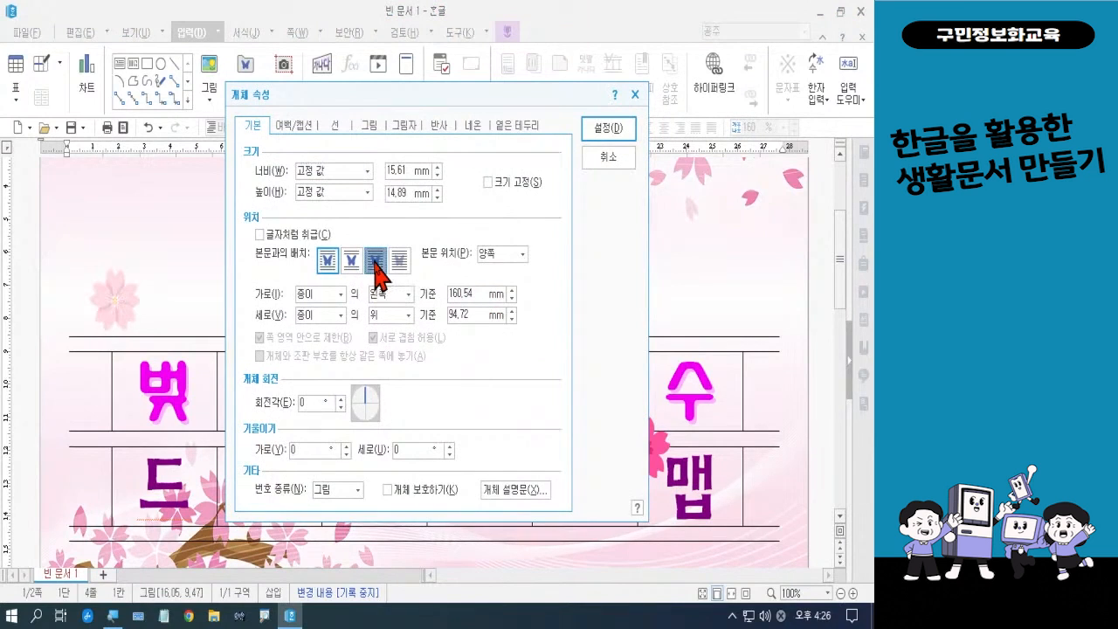
click(601, 129)
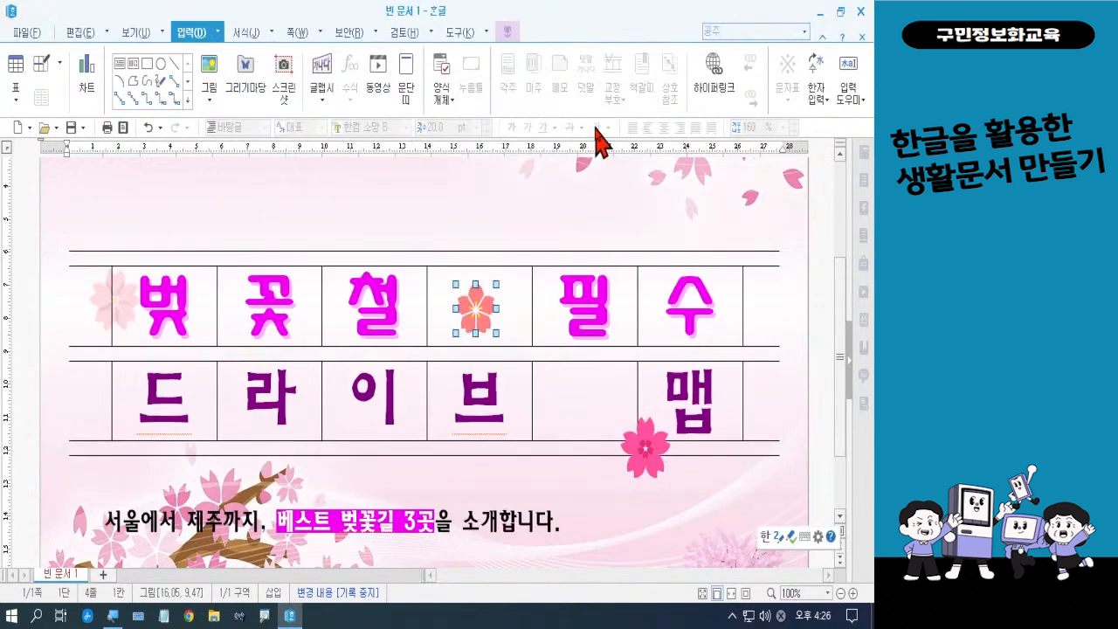
click(556, 199)
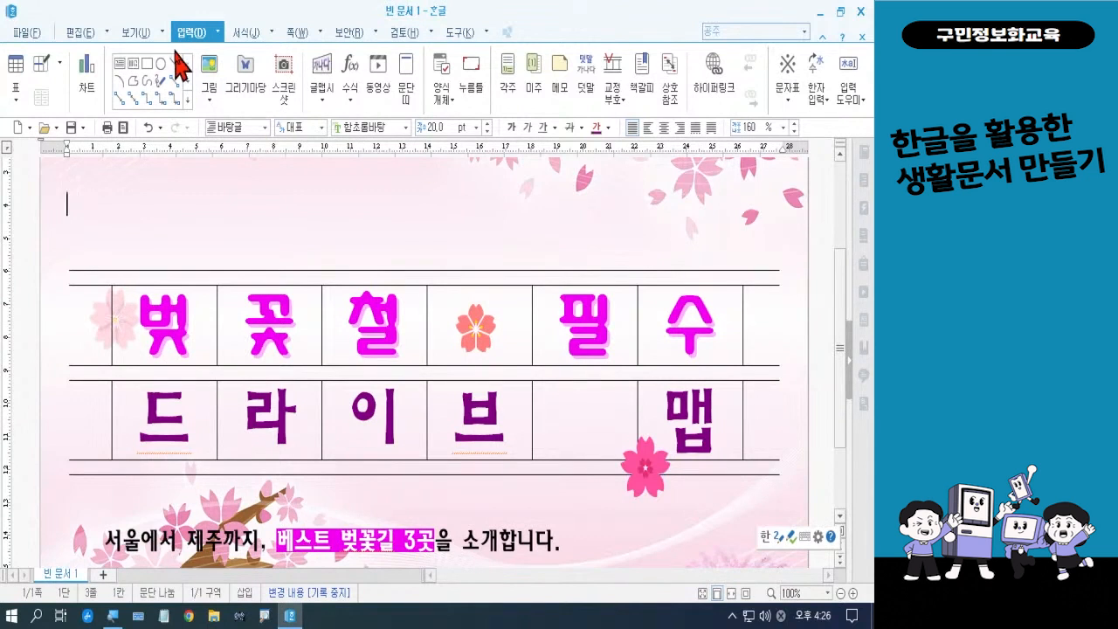
Step: Check the whole page in print preview, close the preview and reduce the document zoom to 70%
click(127, 134)
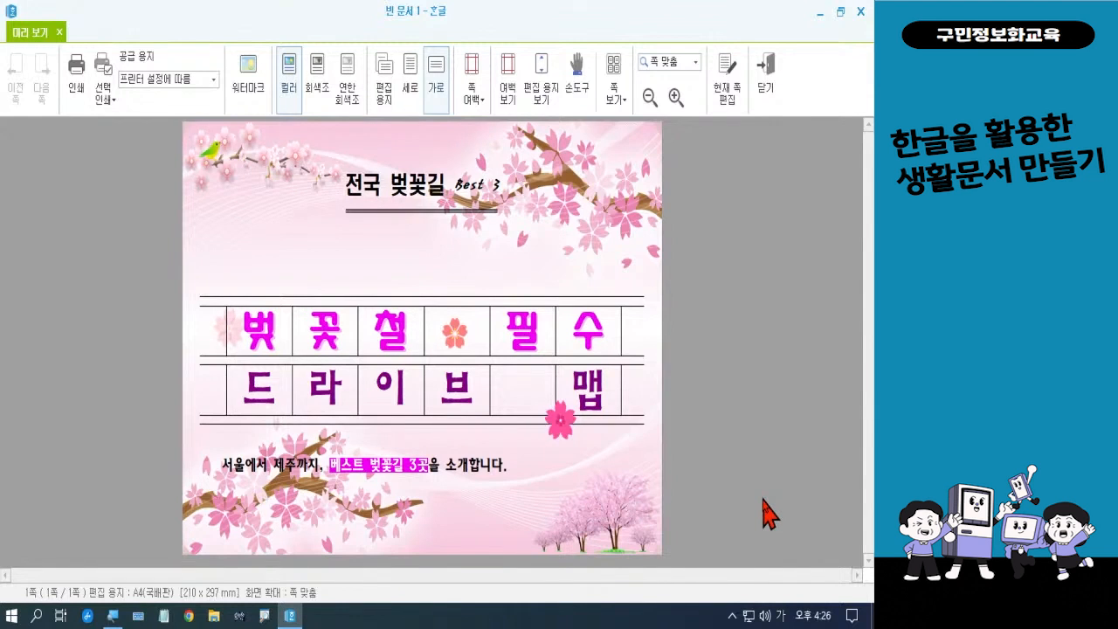
key(Escape)
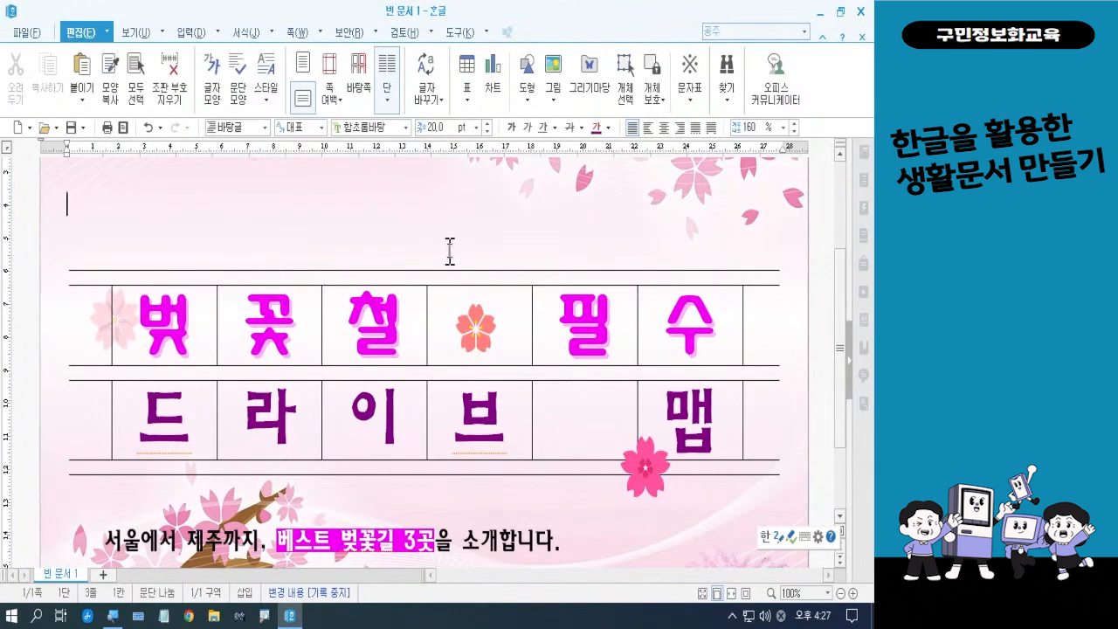
click(840, 593)
click(840, 593)
click(840, 593)
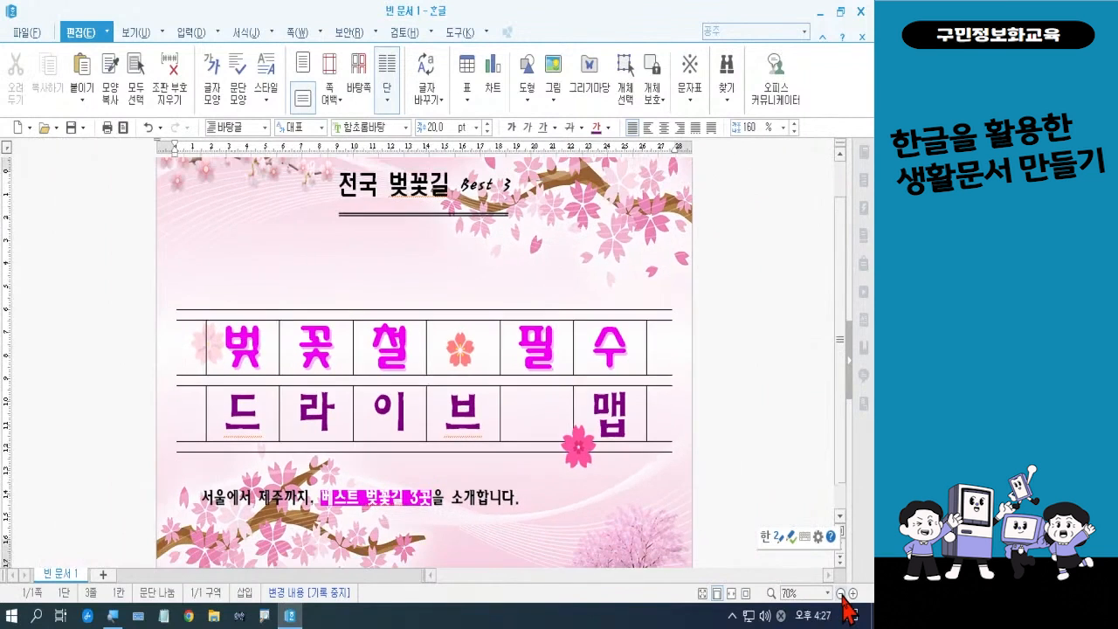
Step: Save the document as 전국 벚꽃길 Best 3.hwp in the 폼나는 문서 folder on the desktop
click(19, 30)
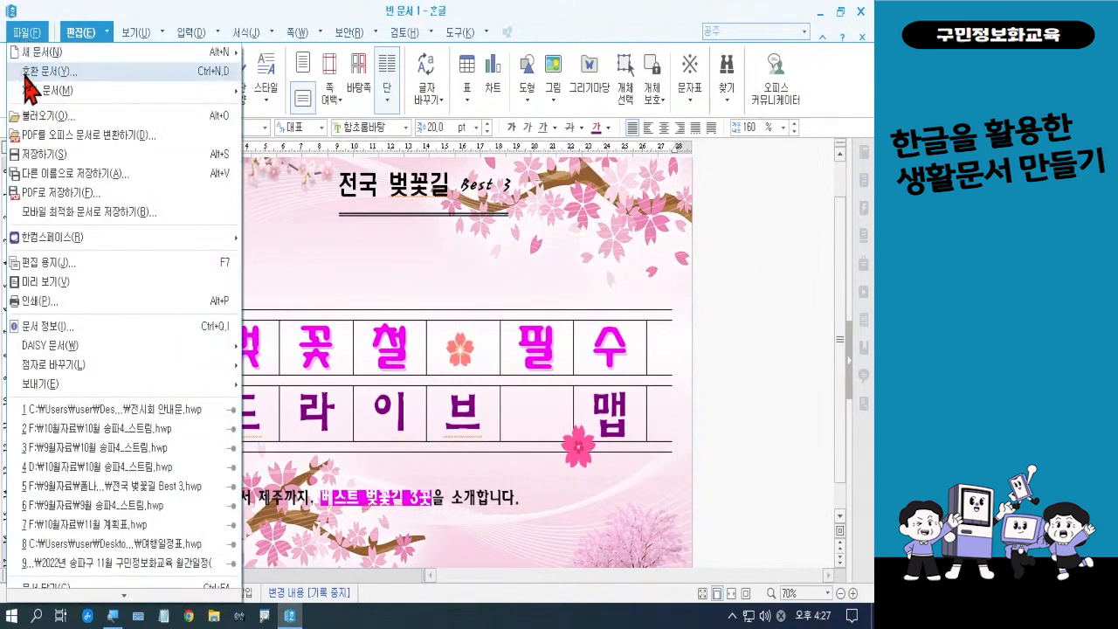
click(52, 157)
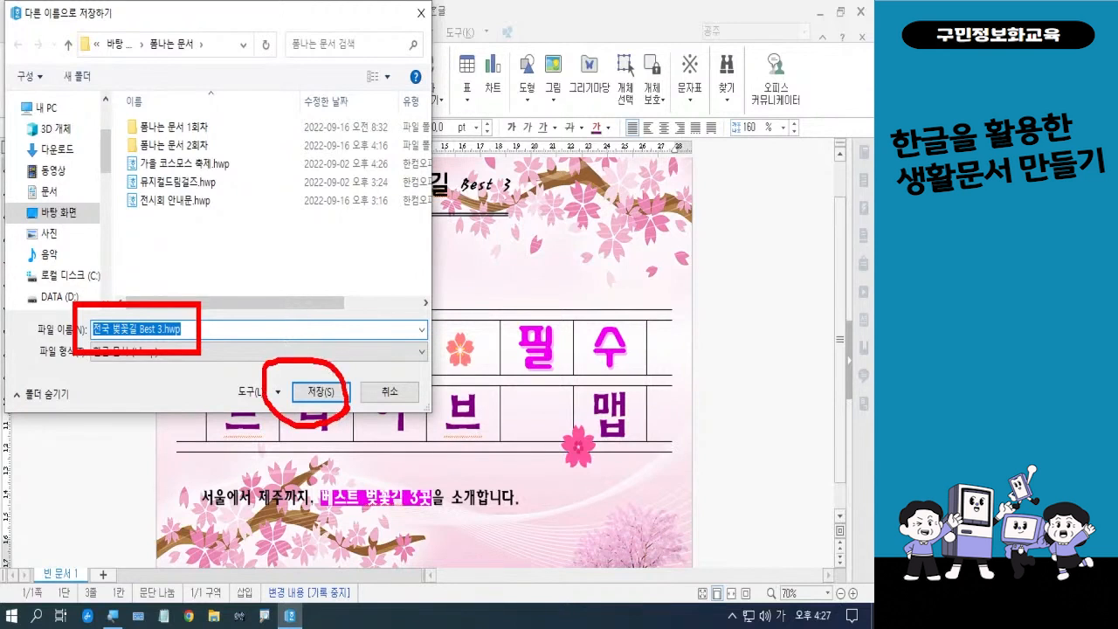
click(310, 390)
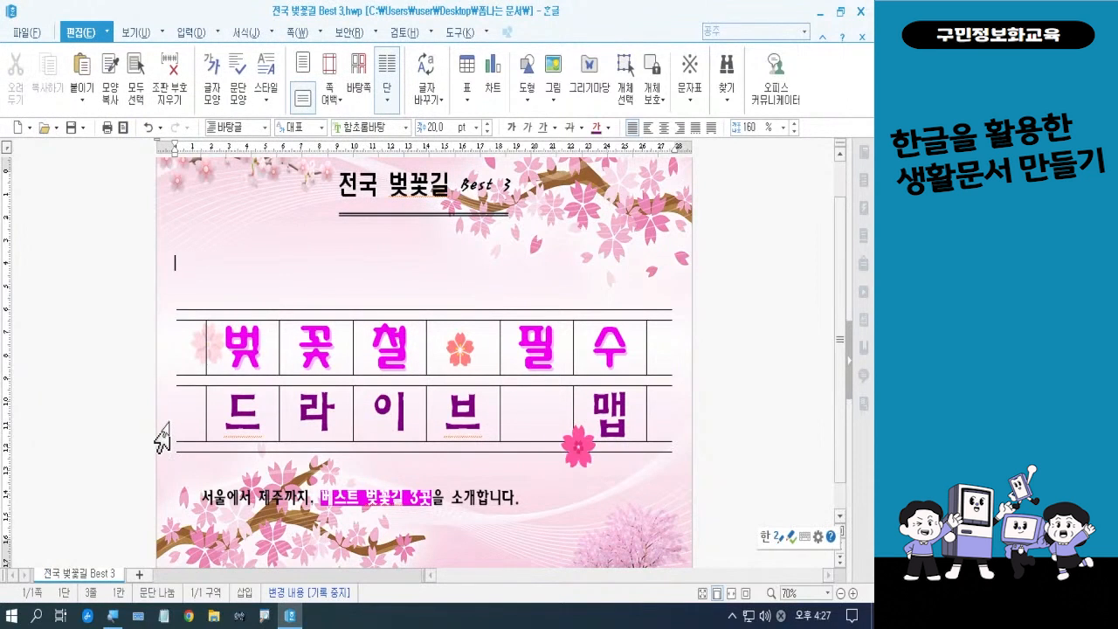
Step: Save a copy of the document as the JPG image 전국 벚꽃길 Best 3.jpg in the 폼나는 문서 folder
click(26, 33)
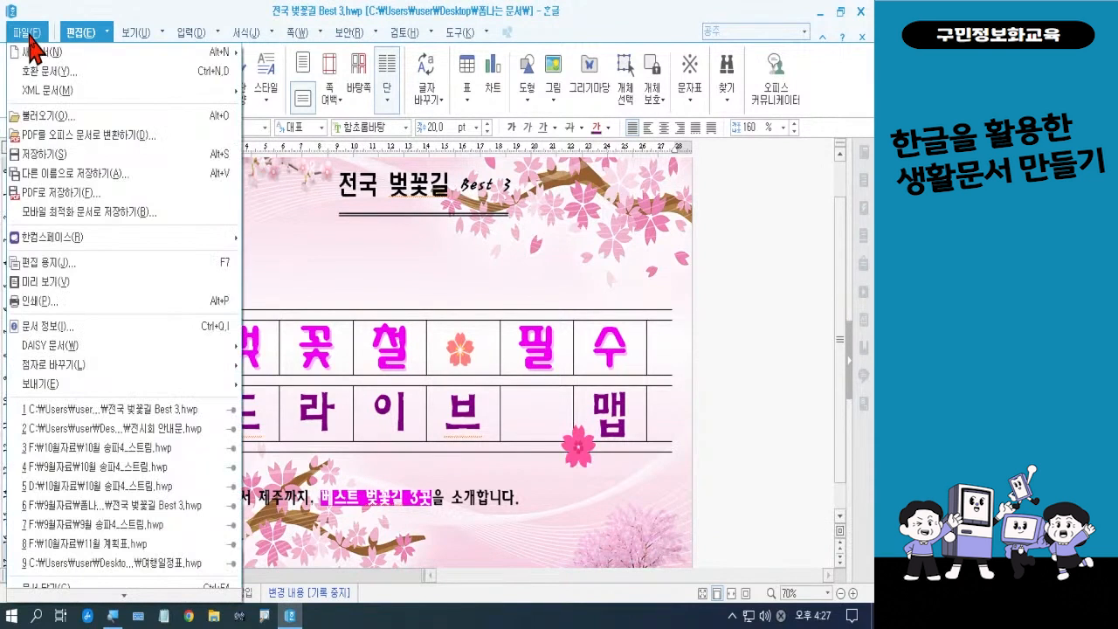
click(55, 180)
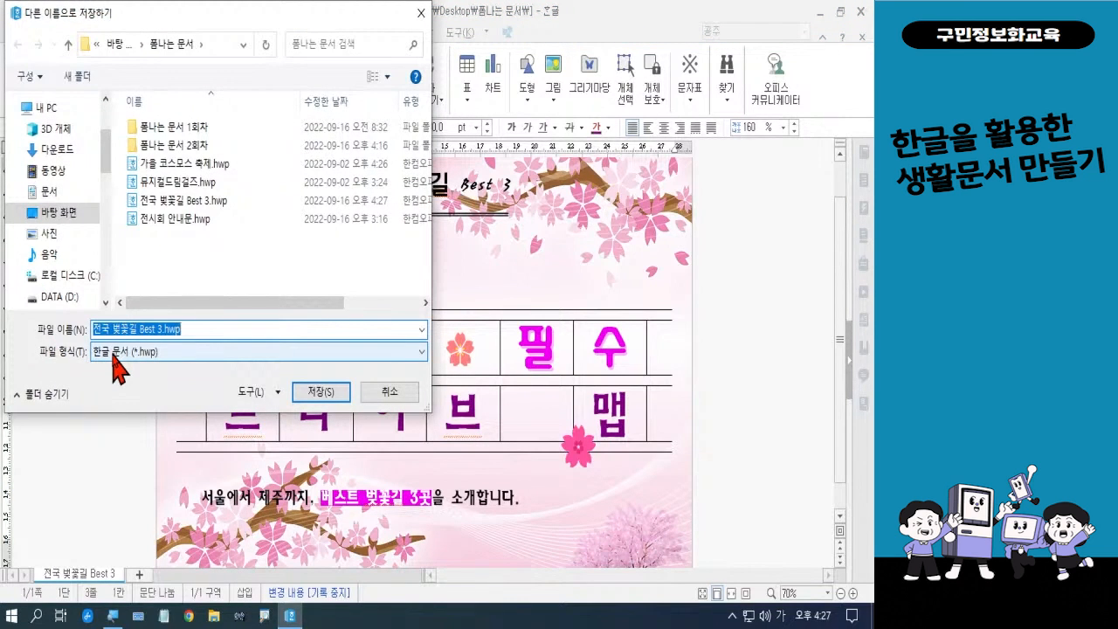
click(113, 352)
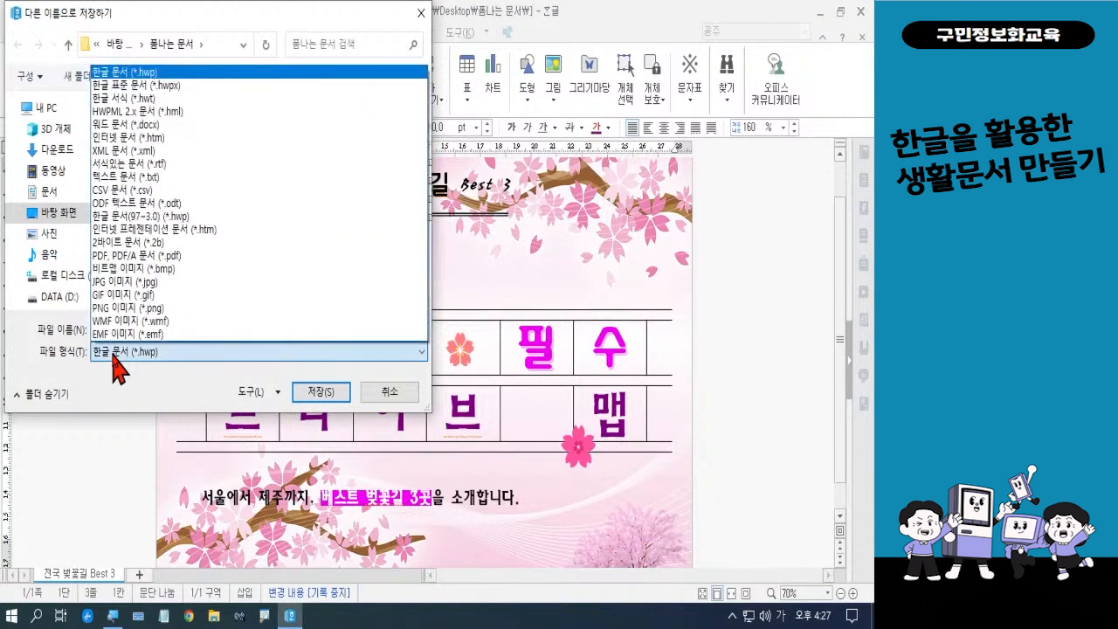
click(139, 281)
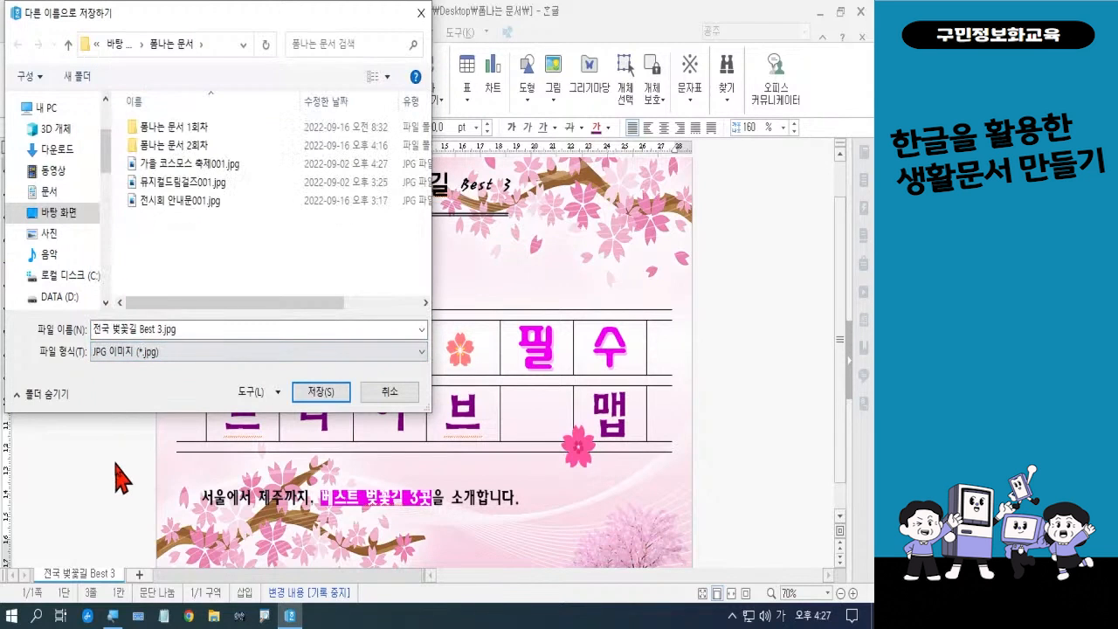
click(328, 395)
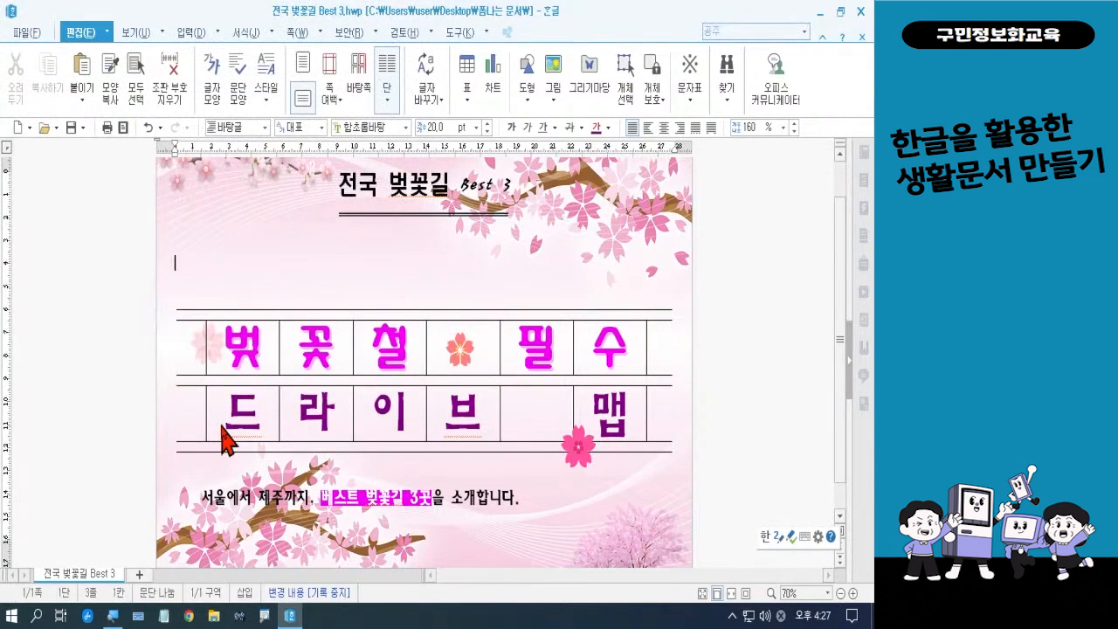